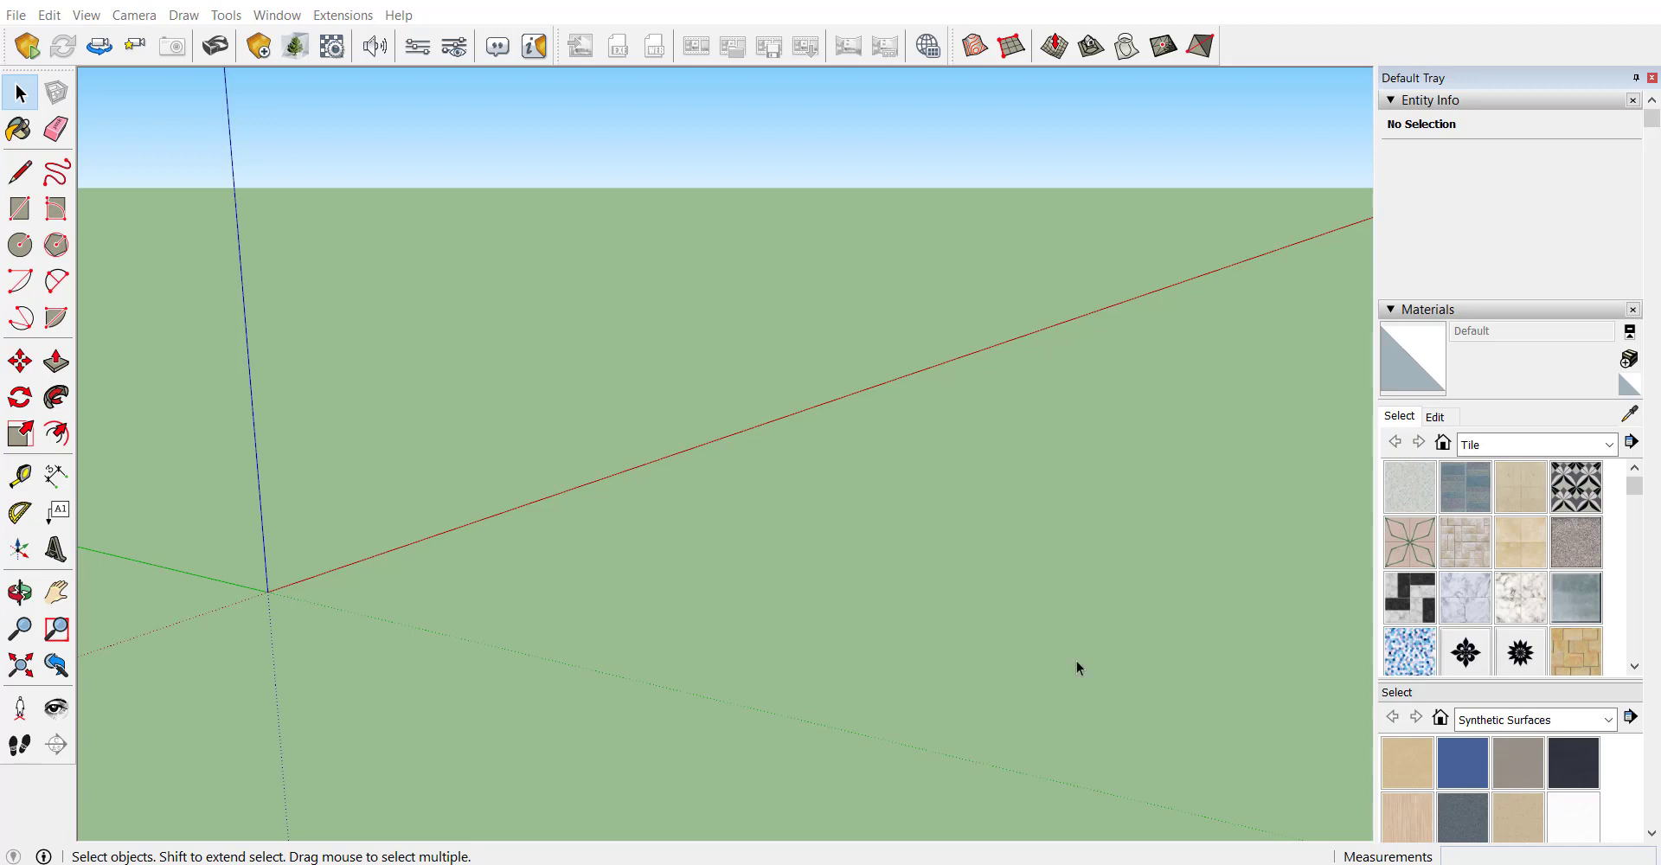
Step: Check the installed extensions in the Extension Manager, then close it
click(288, 18)
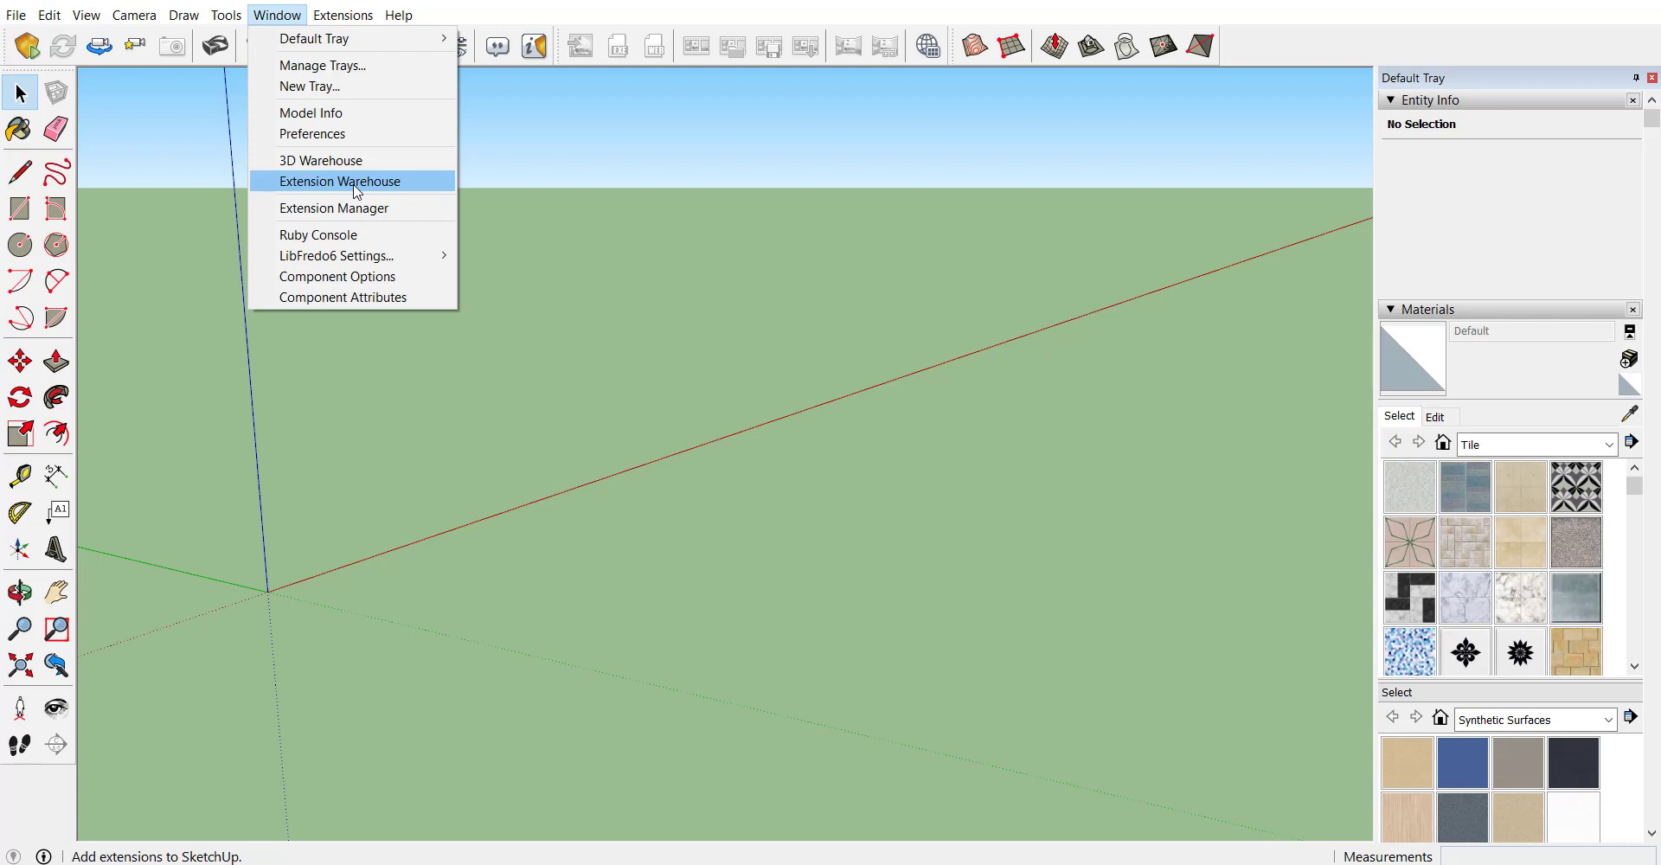
click(376, 209)
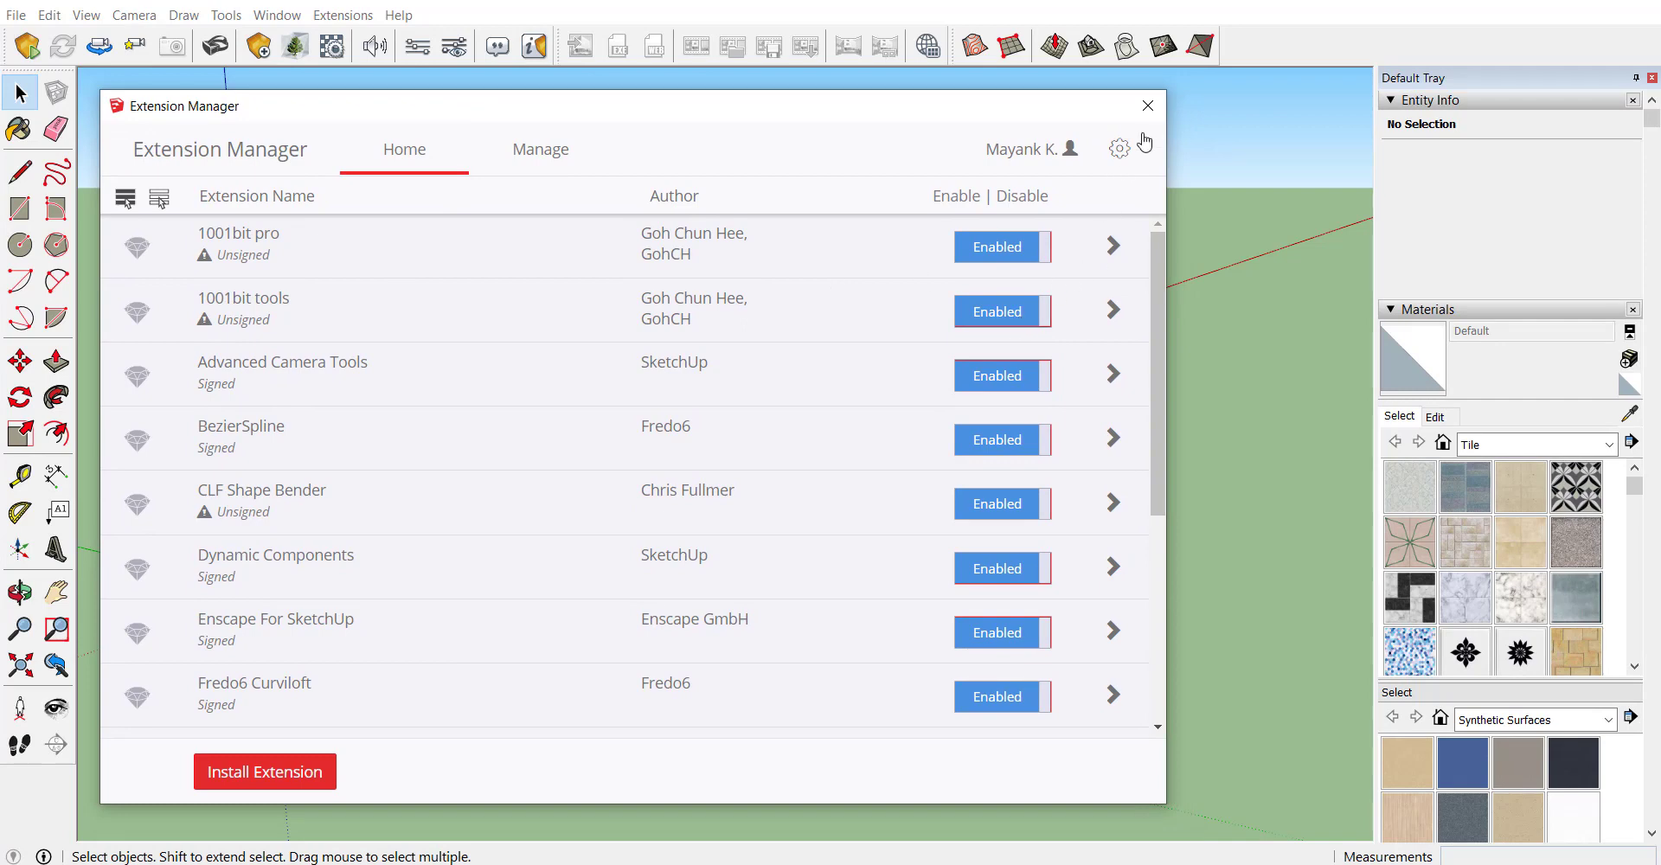
click(1147, 105)
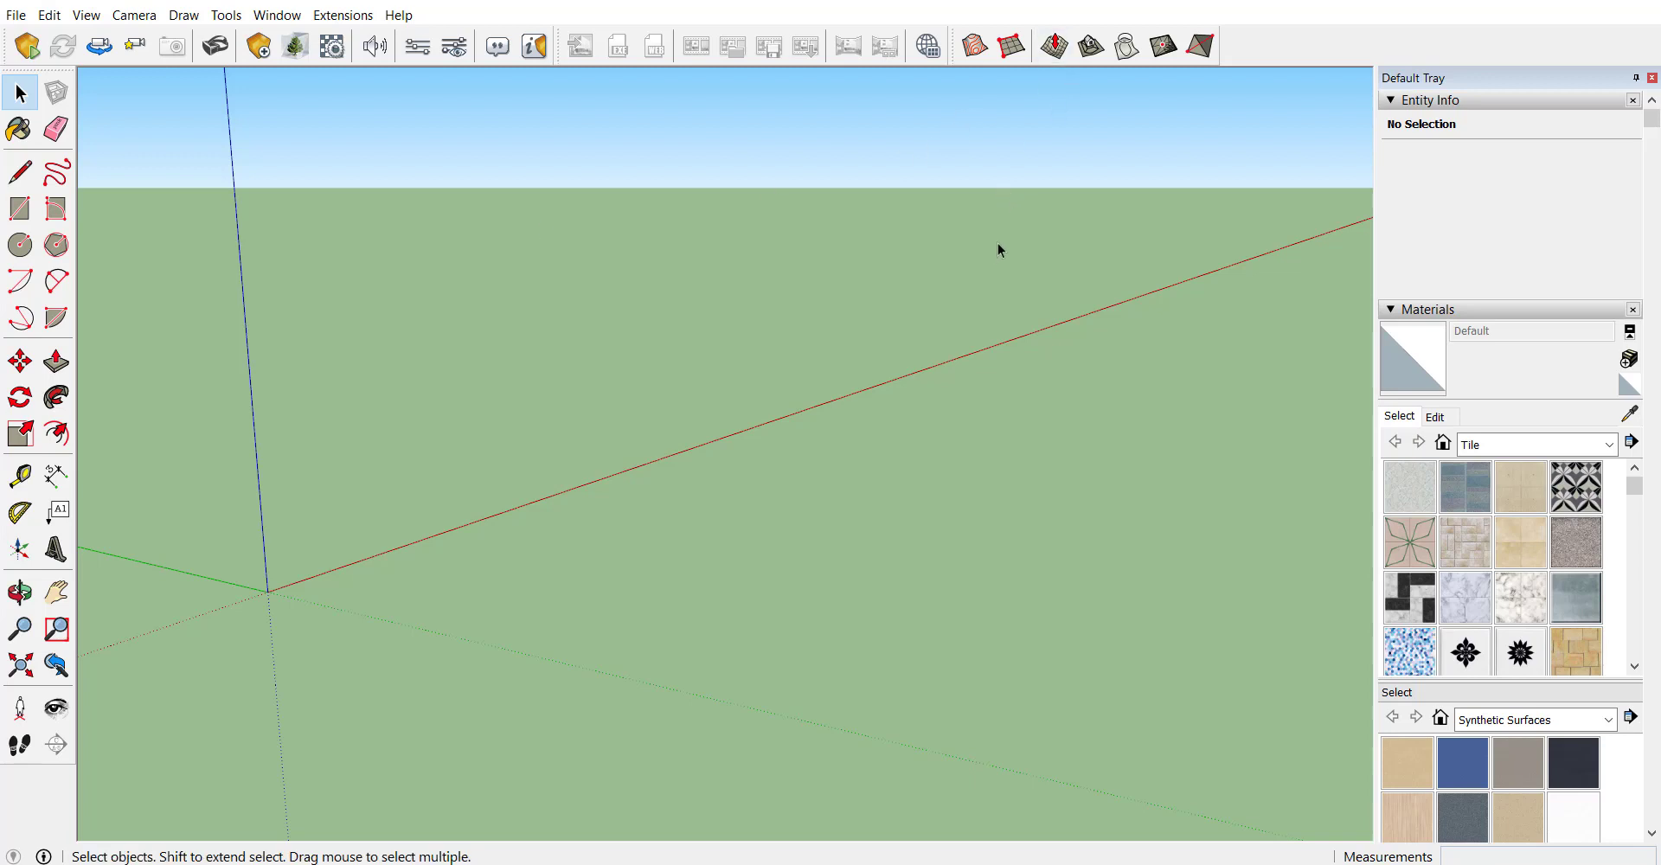
Step: Enable the 1001bit toolbar and float it as a palette over the viewport
right_click(1333, 51)
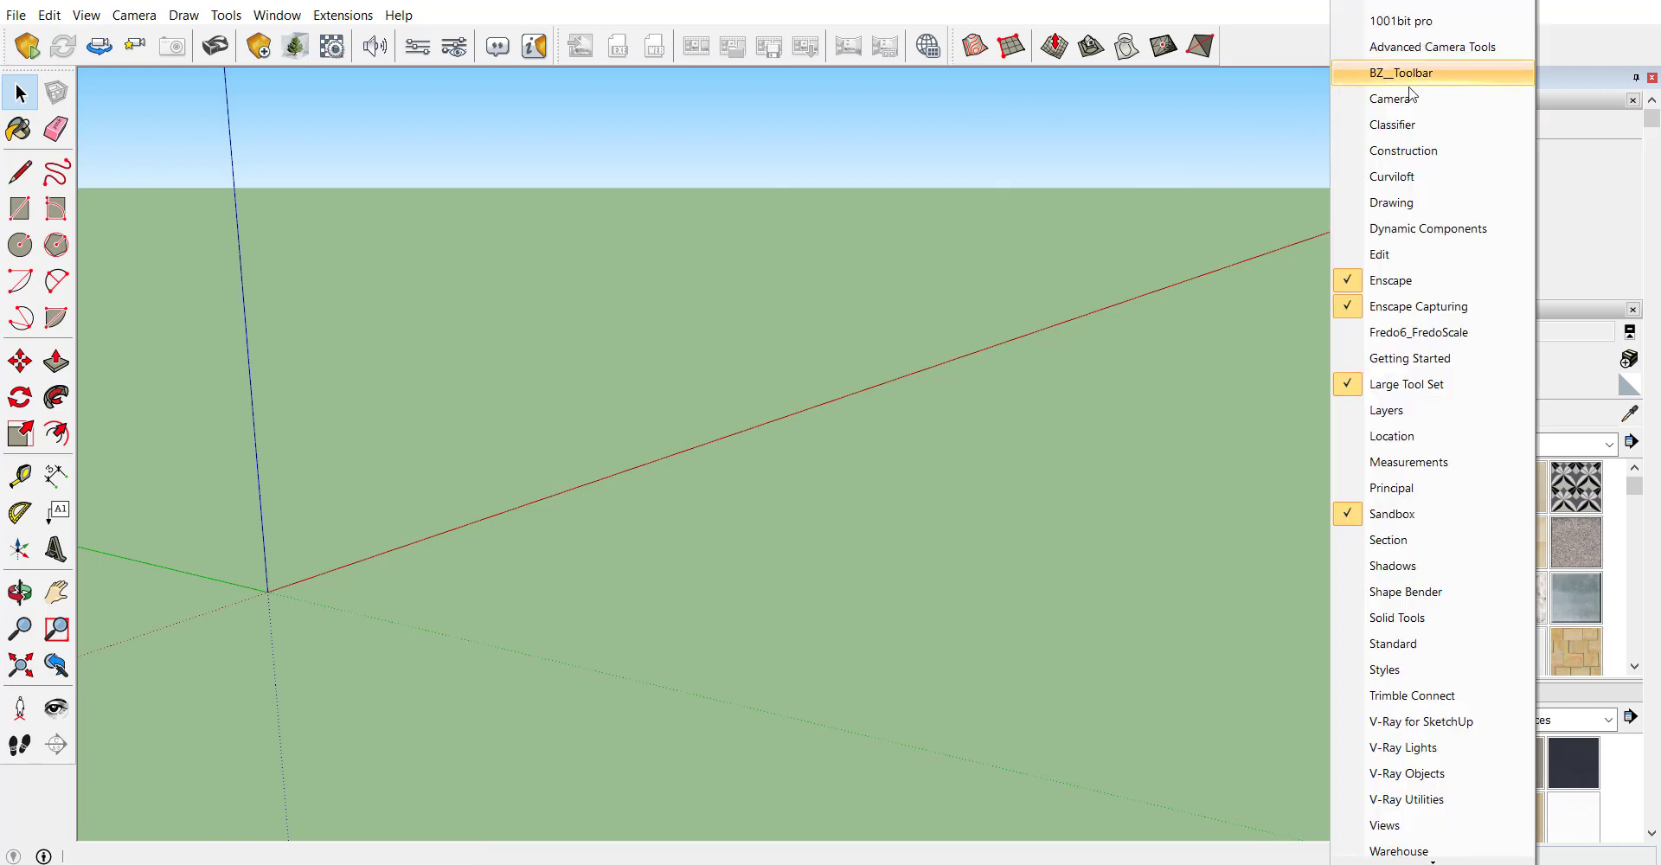
click(1469, 9)
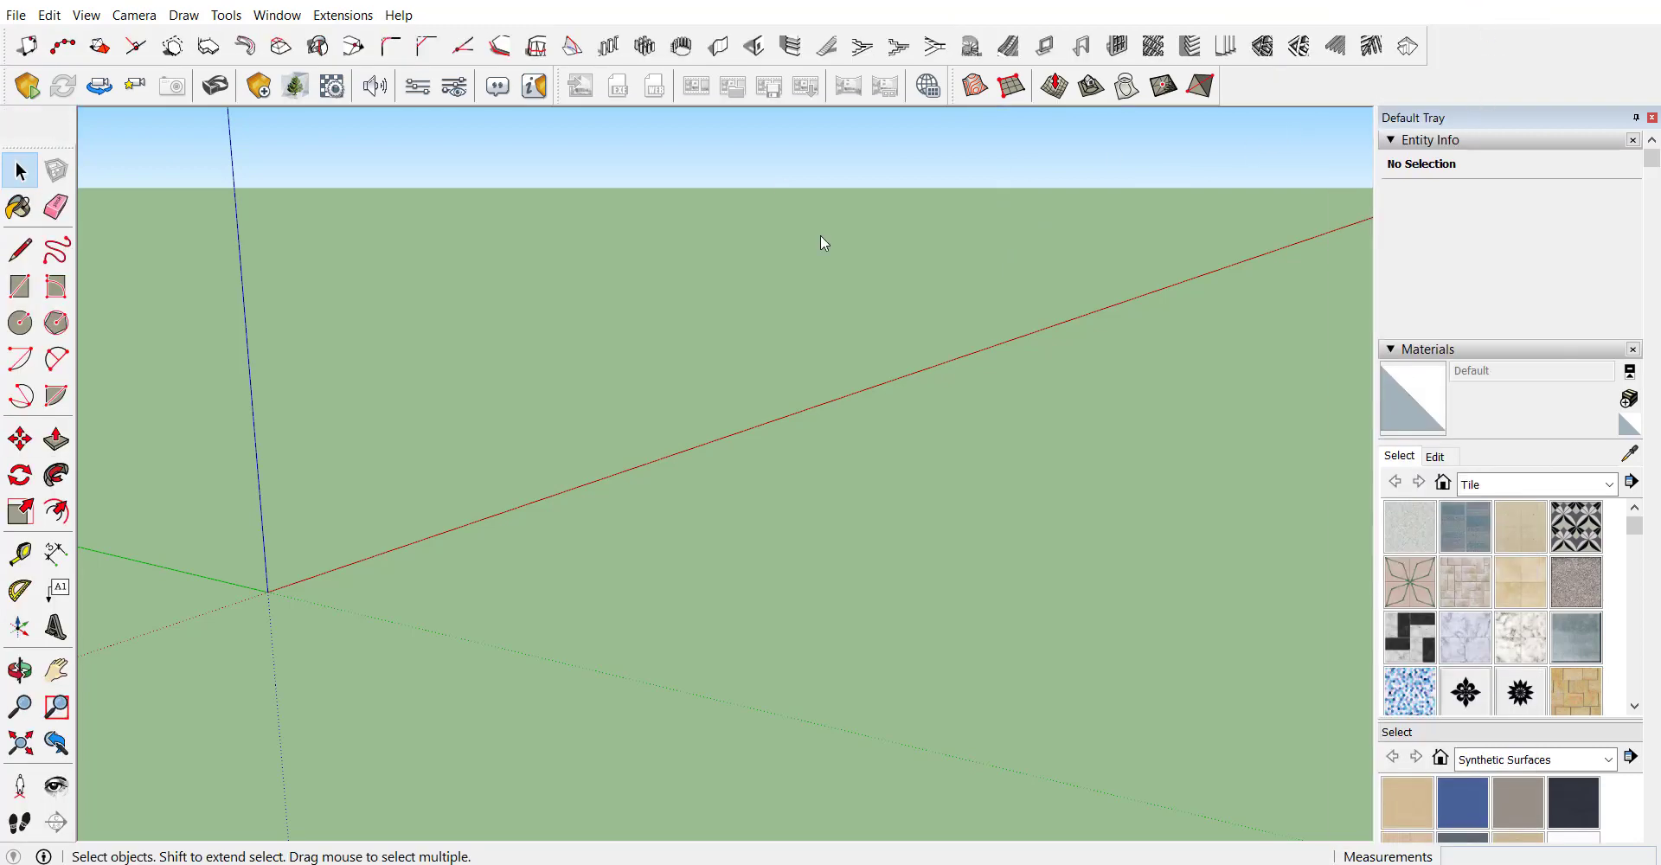
drag(4, 45, 867, 141)
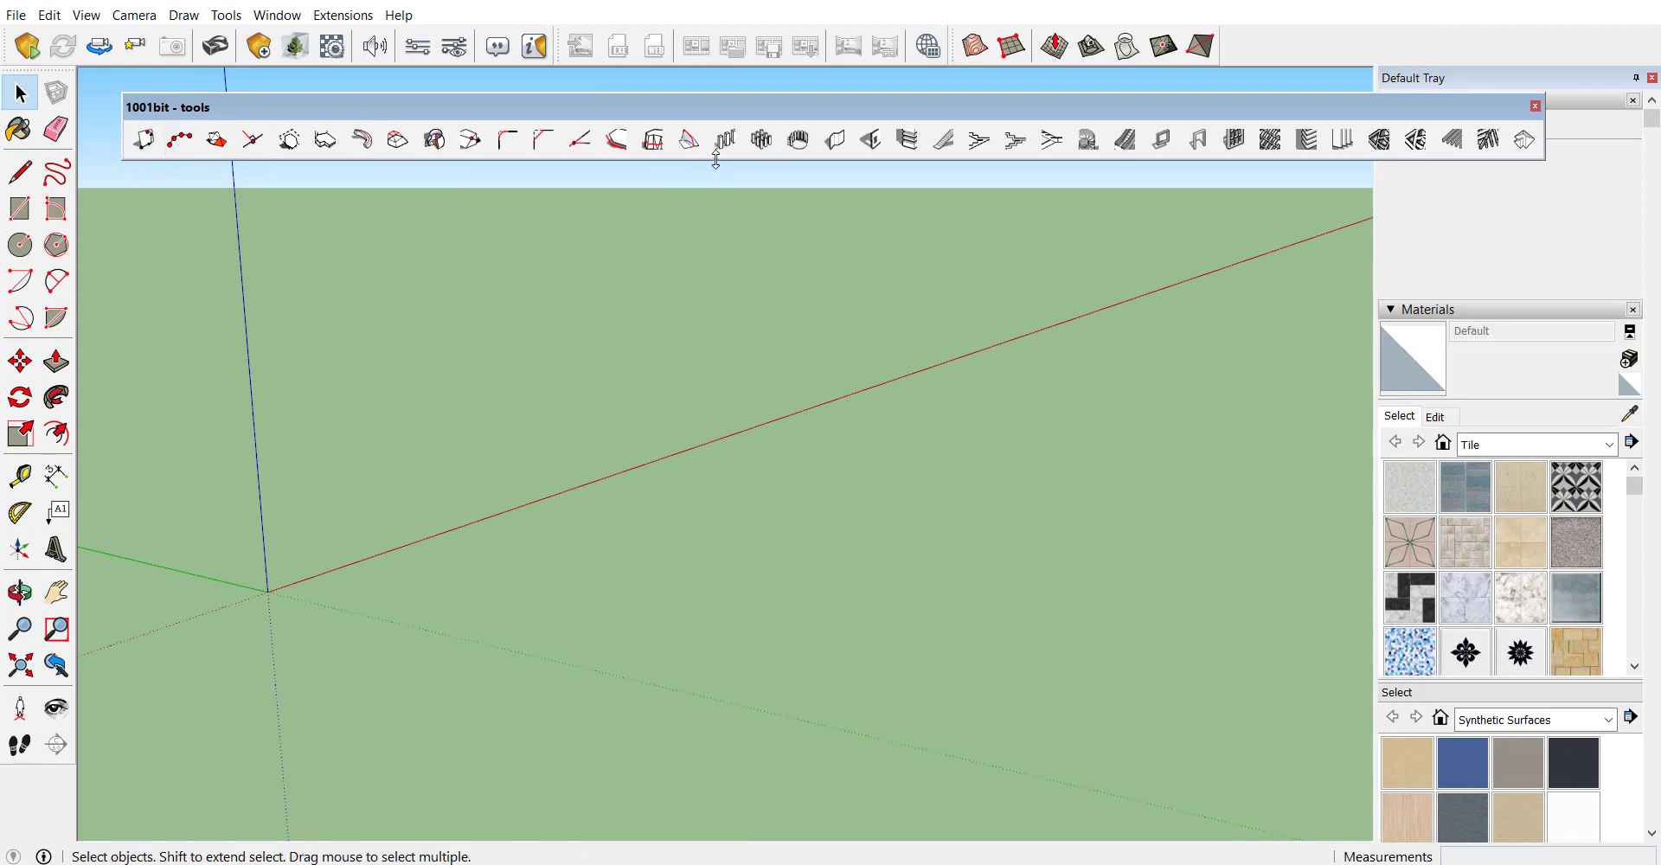
Step: Draw a rectangle on the ground and Push/Pull it up into a box
click(20, 210)
click(430, 579)
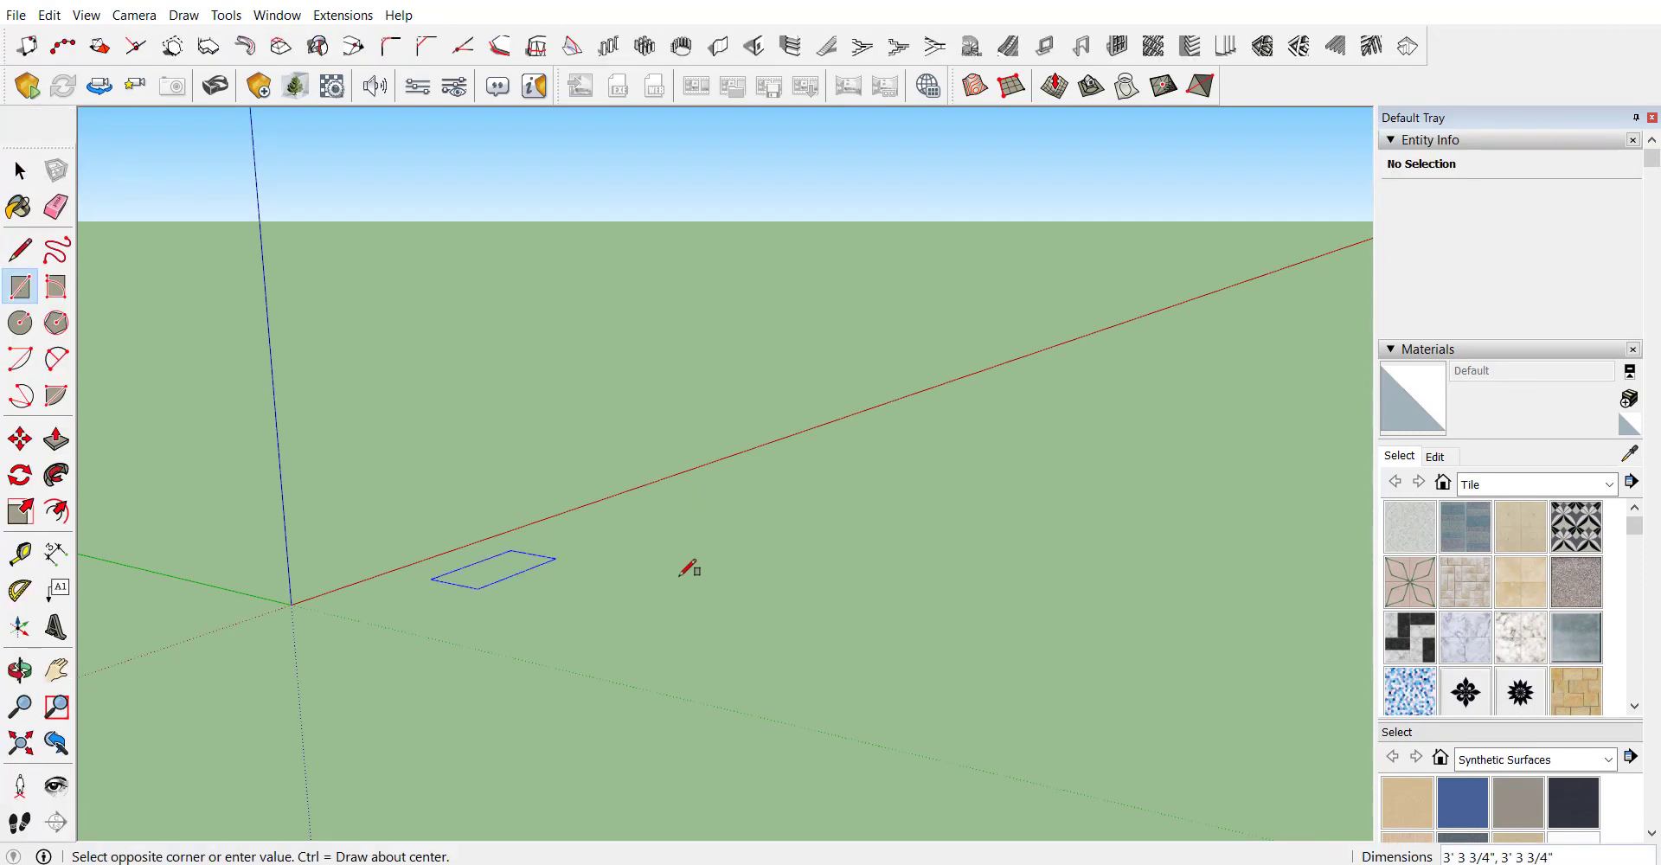
click(786, 554)
key(space)
double_click(638, 550)
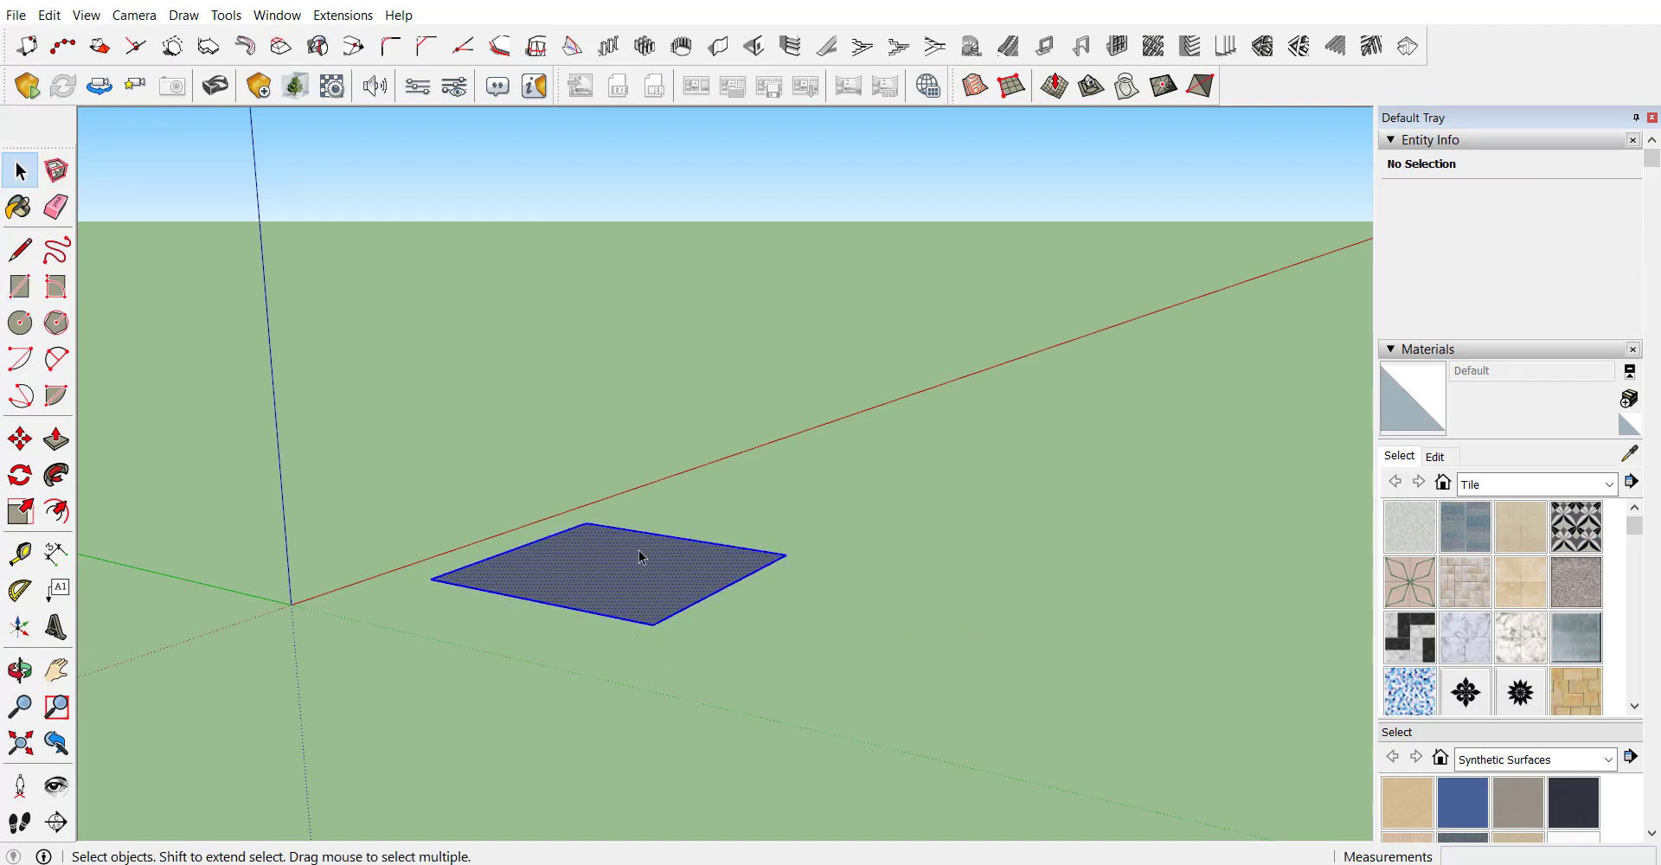
key(p)
drag(636, 570, 692, 458)
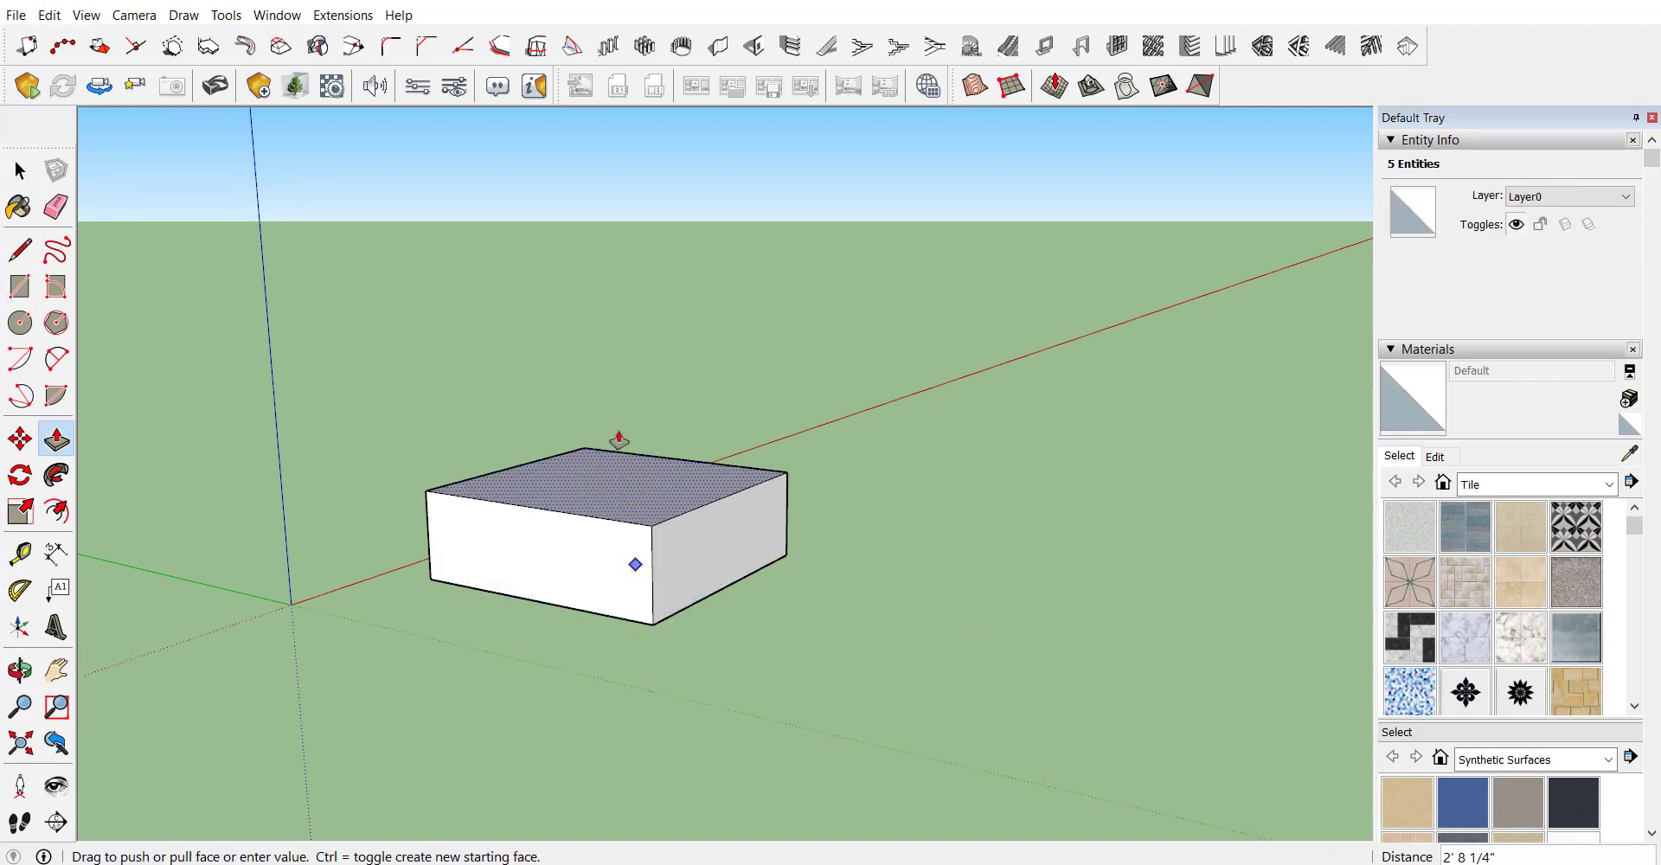
Step: Clear the selection, orbit closer, and select the box's front face
key(space)
click(362, 391)
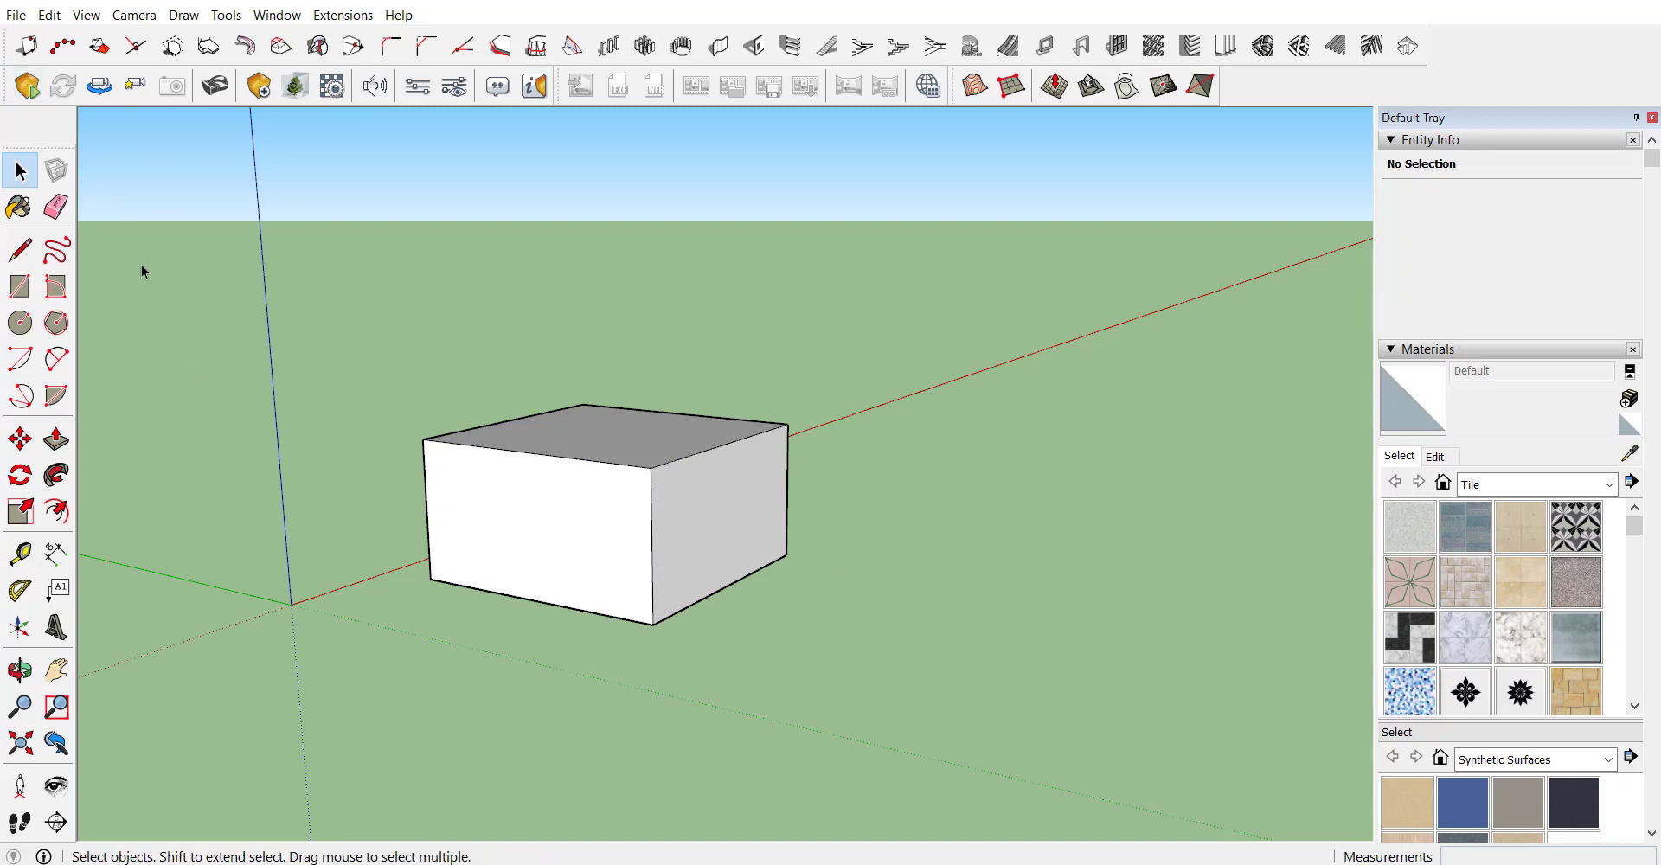
middle_drag(519, 519, 598, 554)
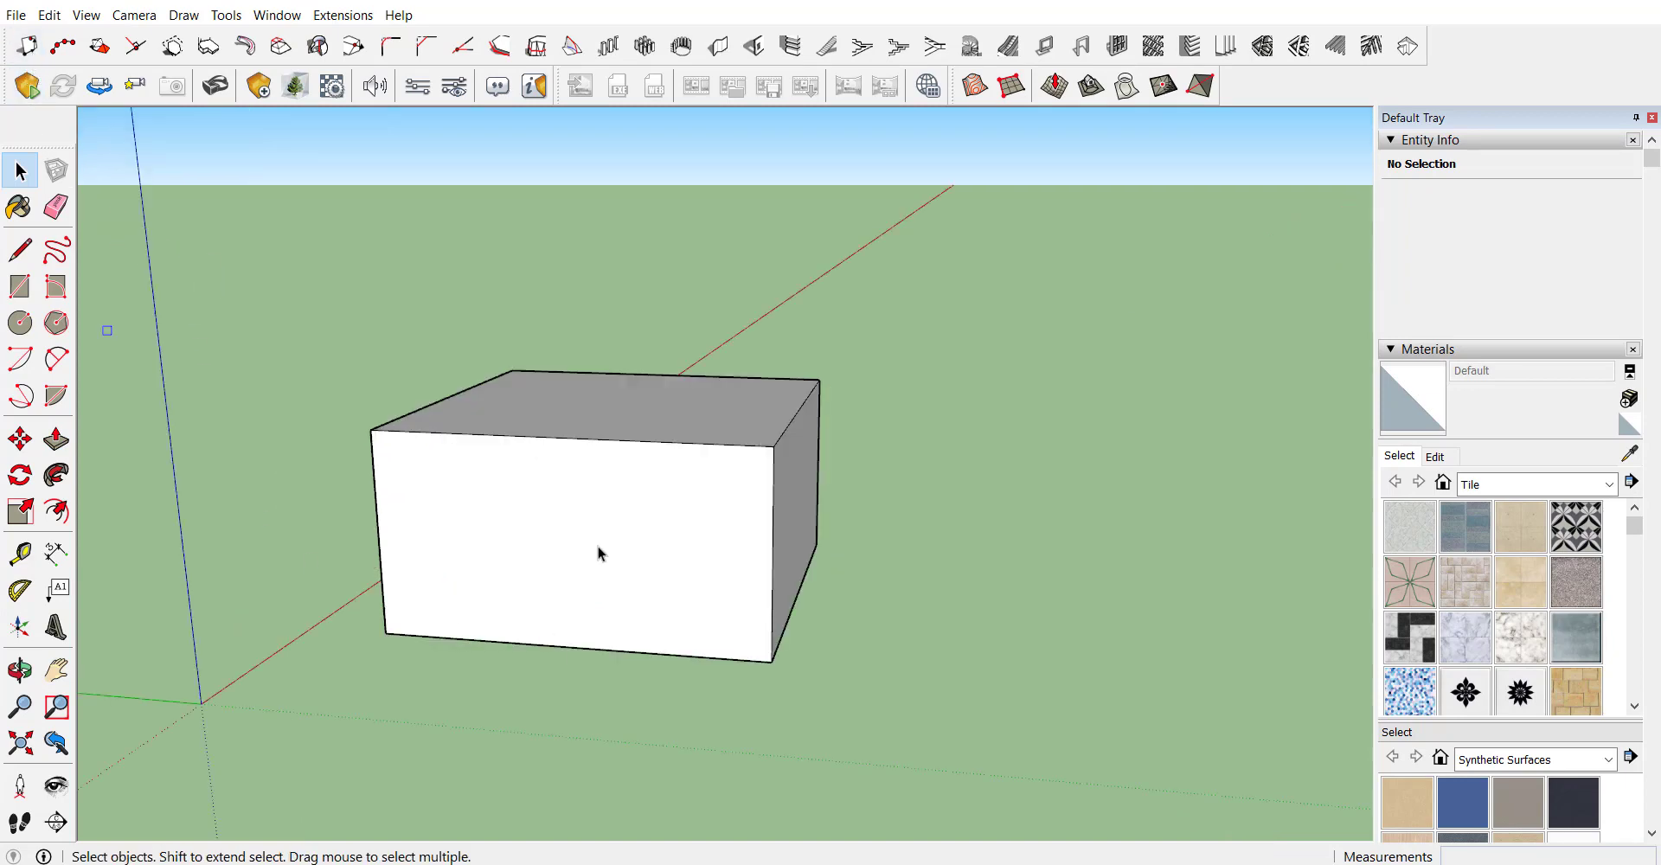
click(595, 558)
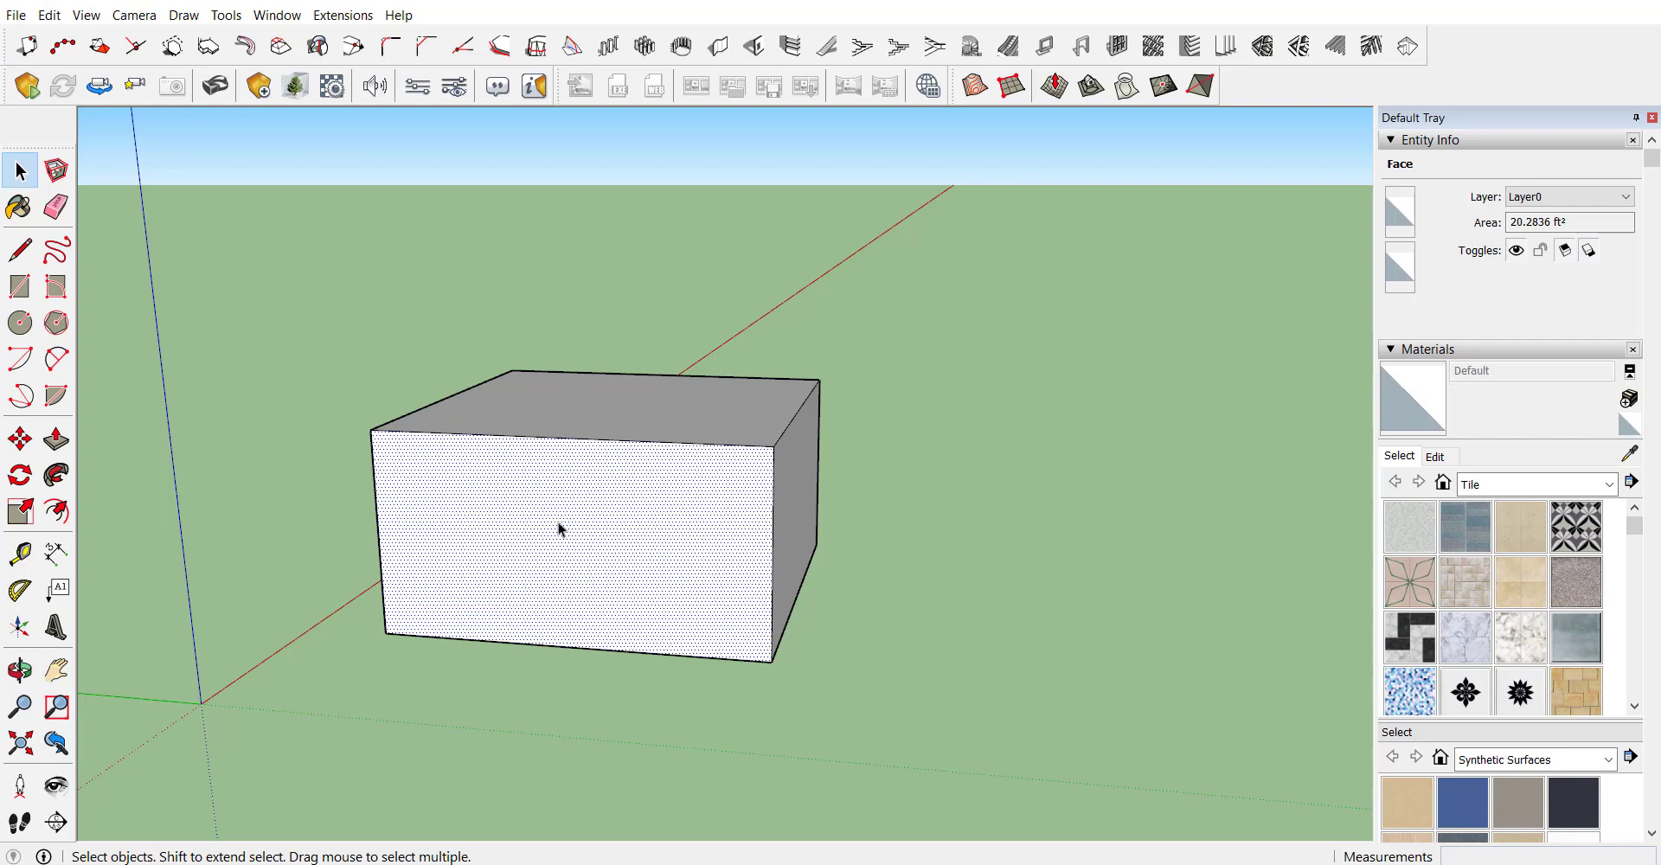
Step: Mark a point on the front face 2' across and 1'6" down from its top-left corner
click(31, 45)
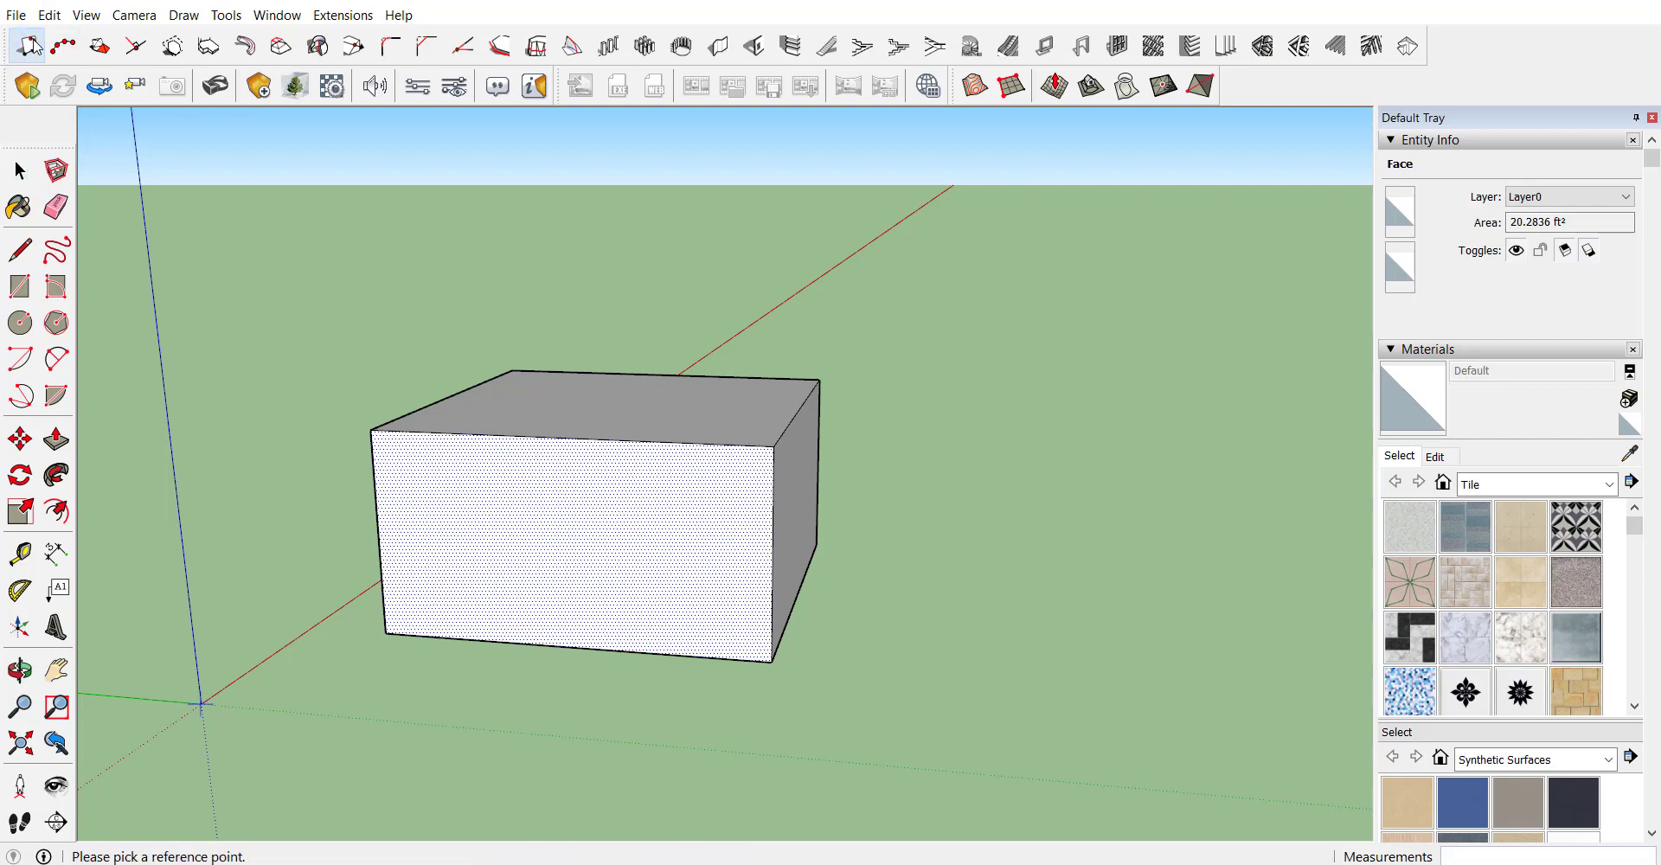
click(370, 430)
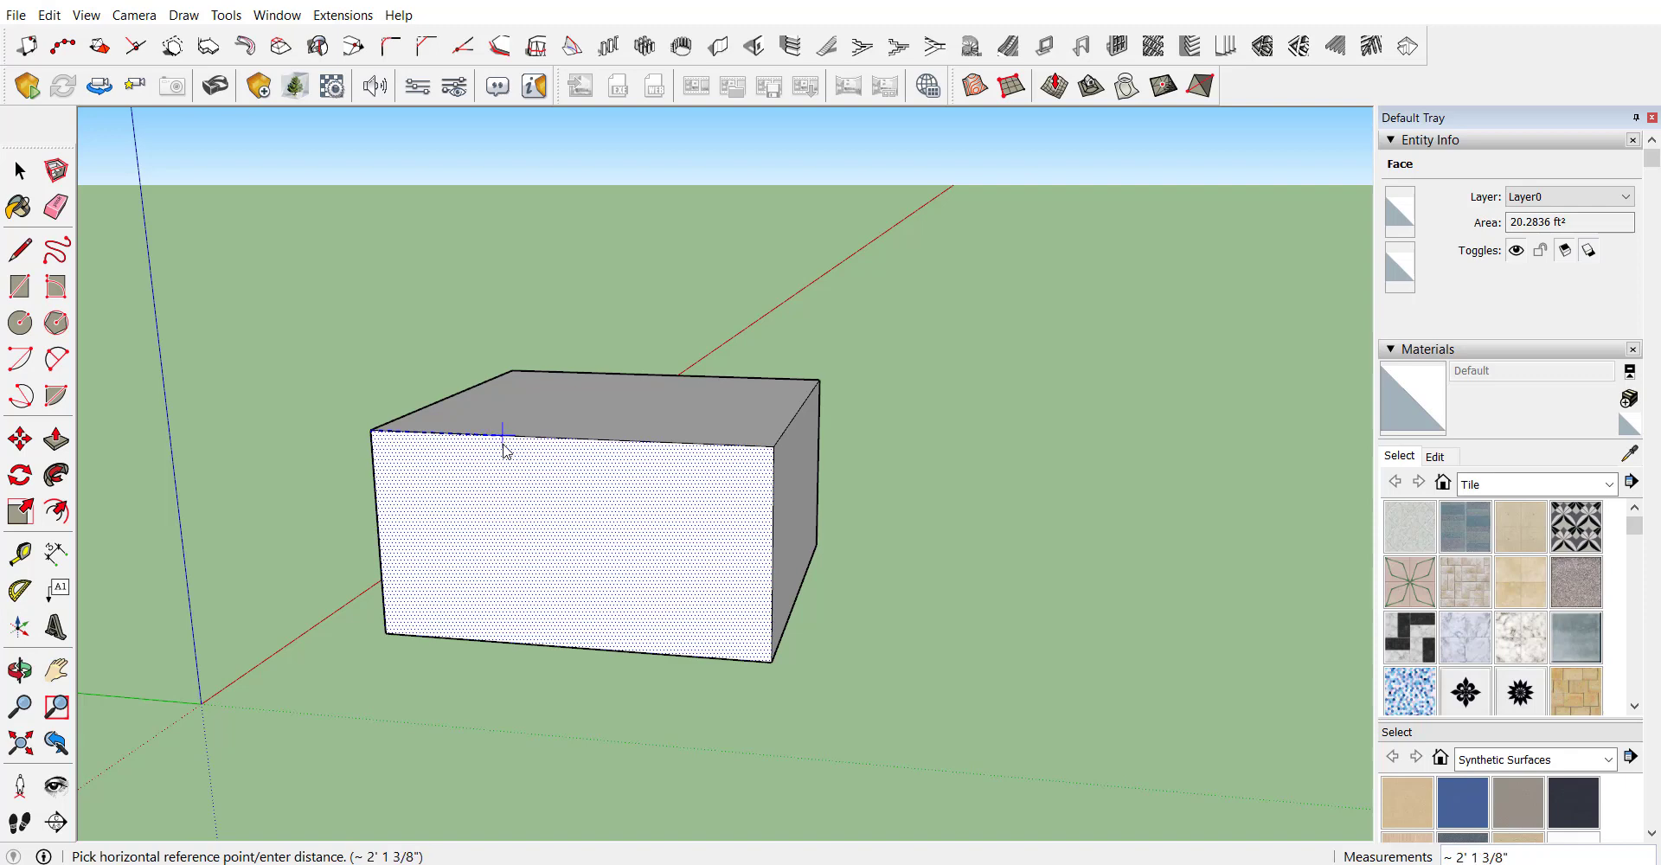
text(2)
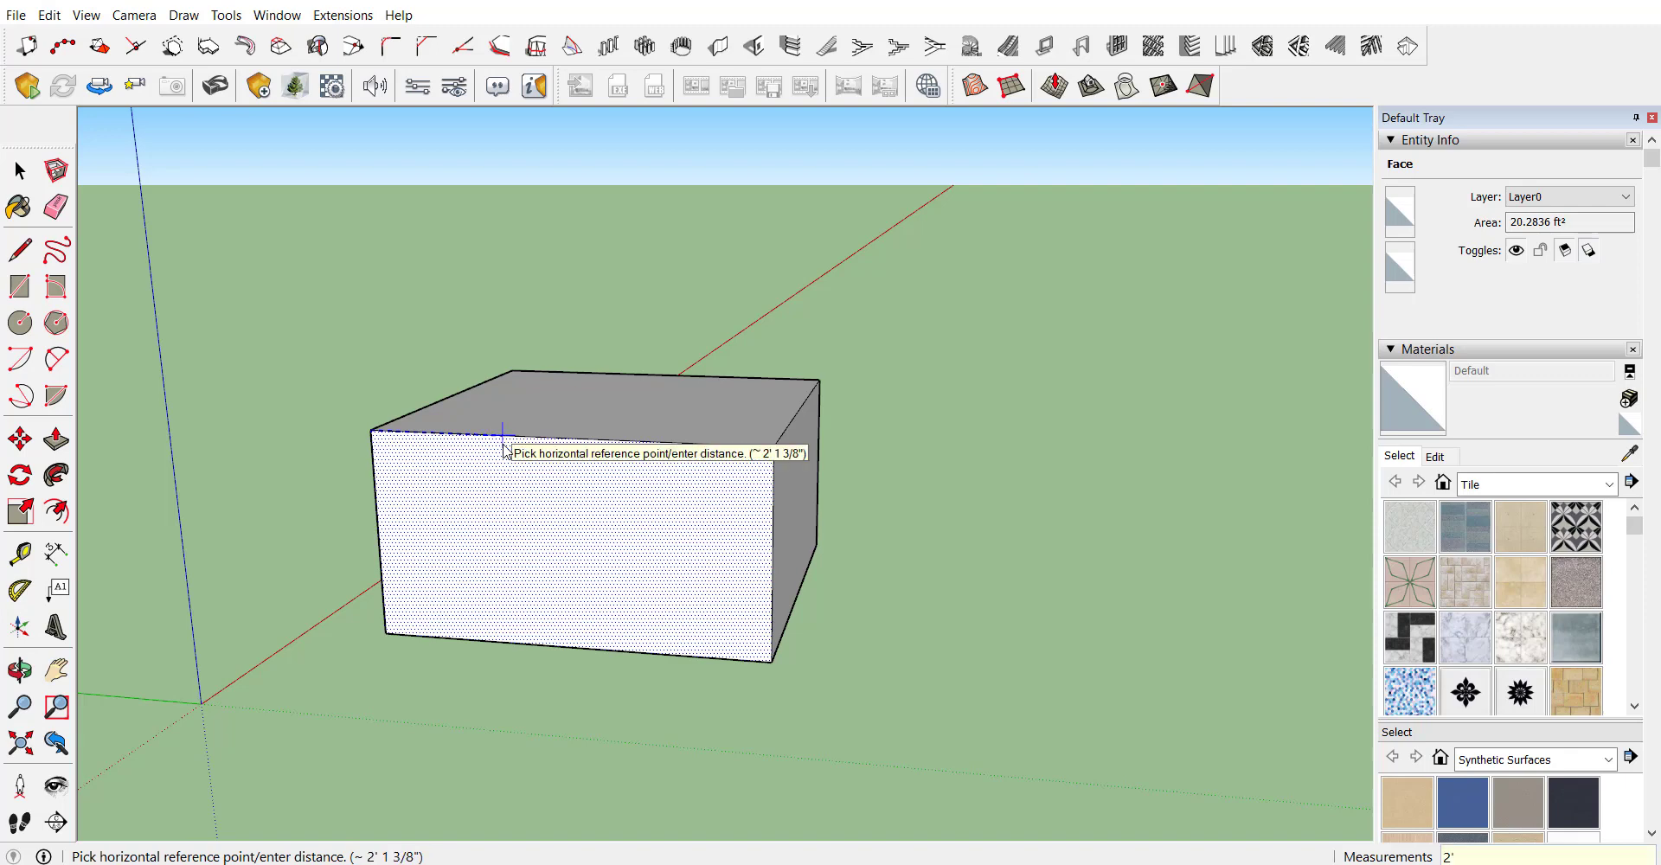
key(Return)
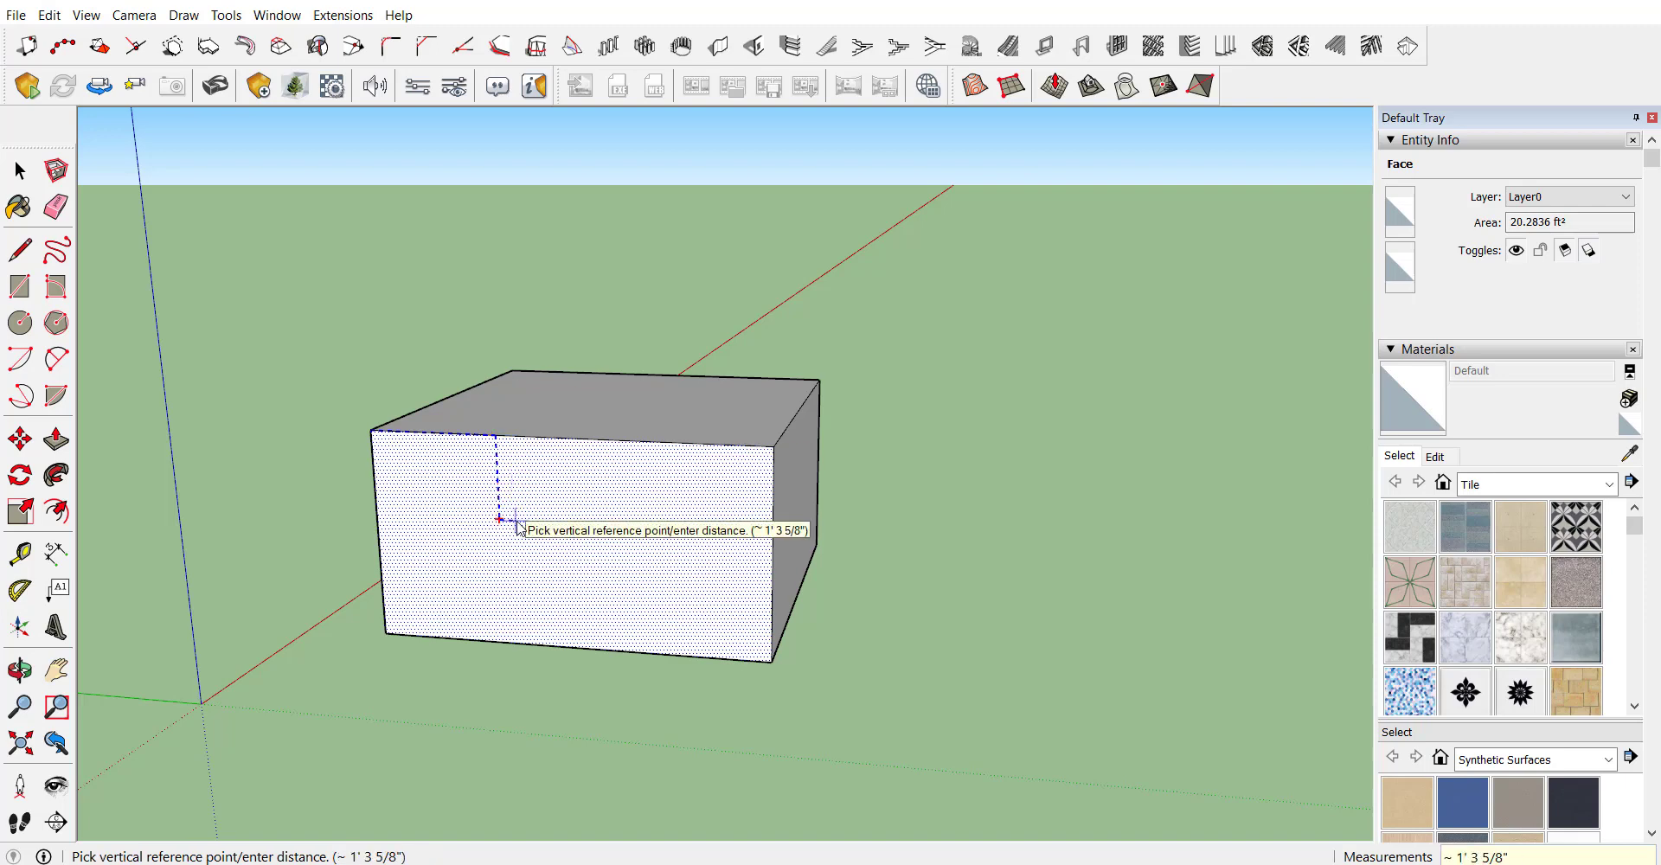
text(1'6)
key(Return)
scroll(515, 522, up, 3)
scroll(485, 510, up, 3)
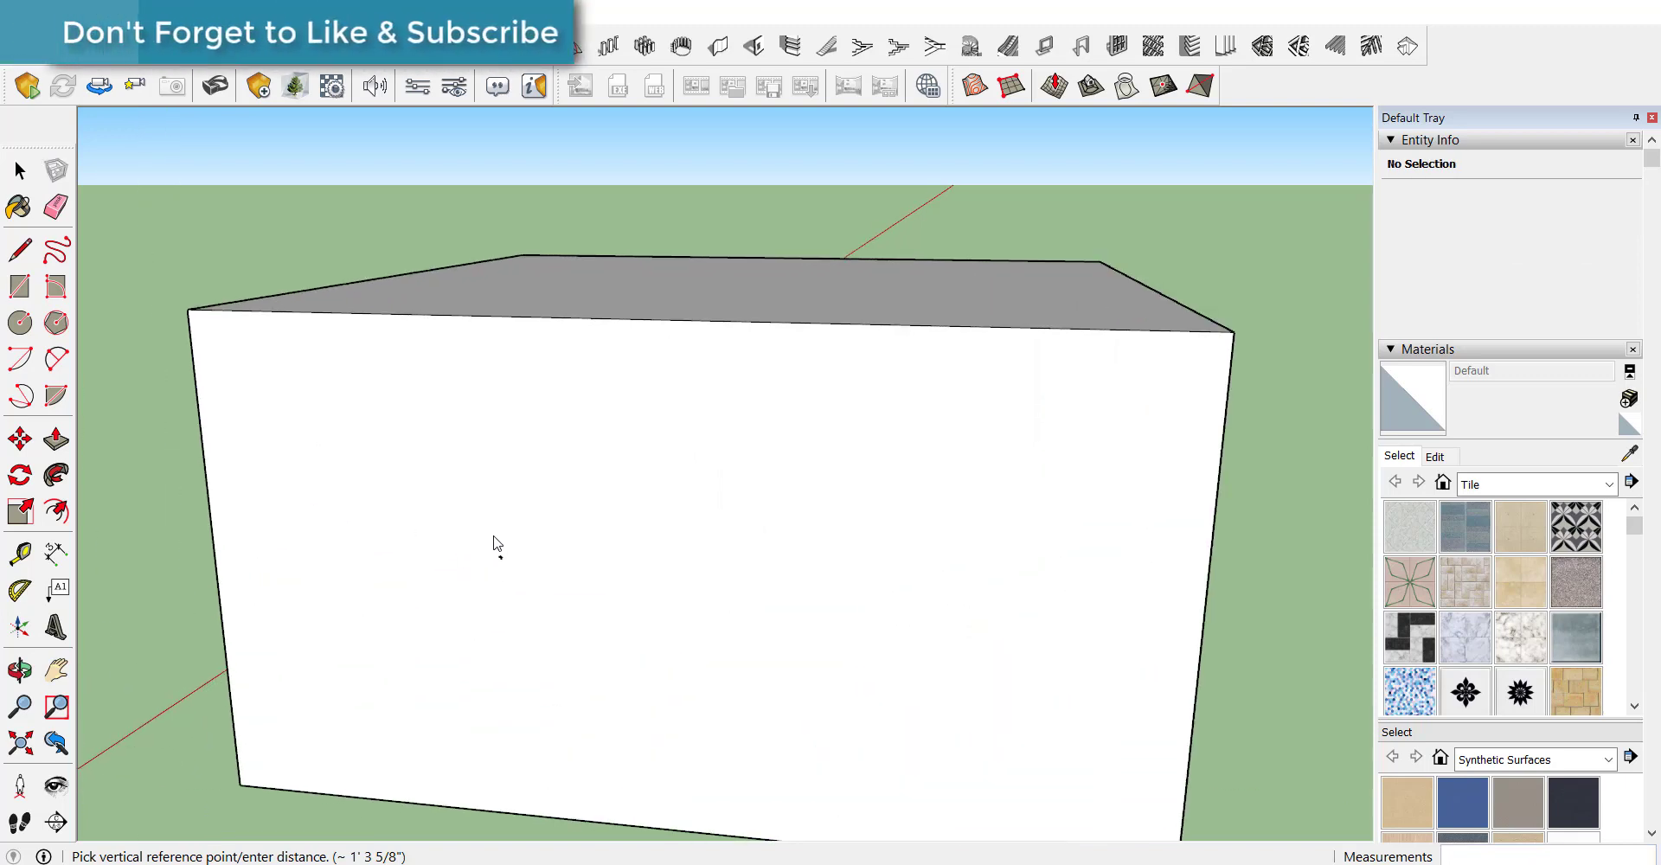
Step: Draw lines from the marked point to the face's top-right and bottom-right corners
click(19, 250)
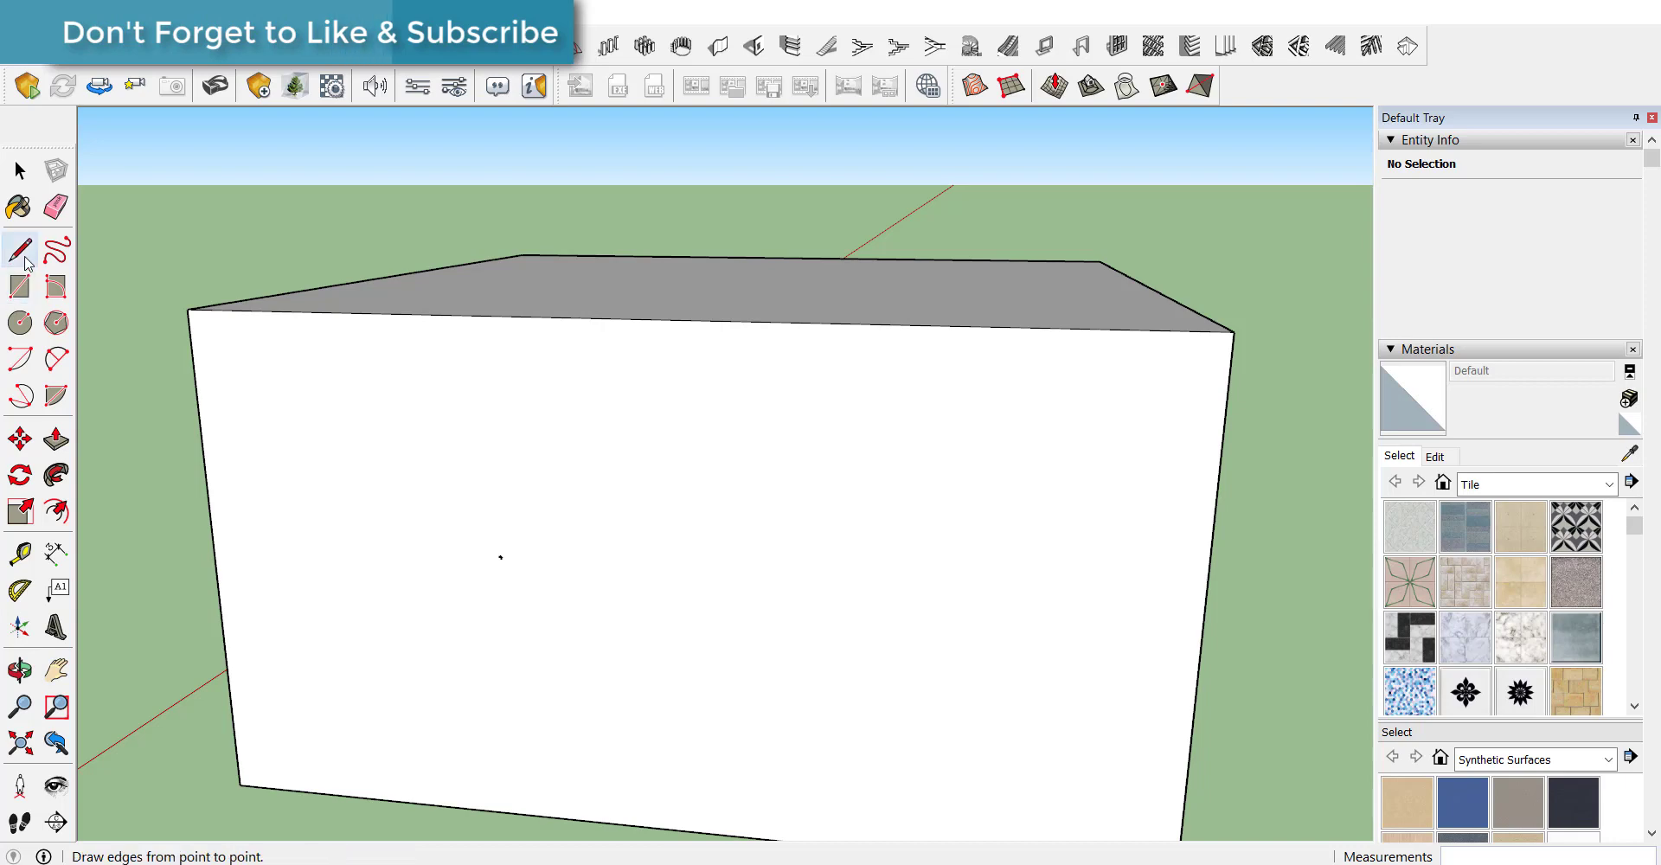
click(500, 555)
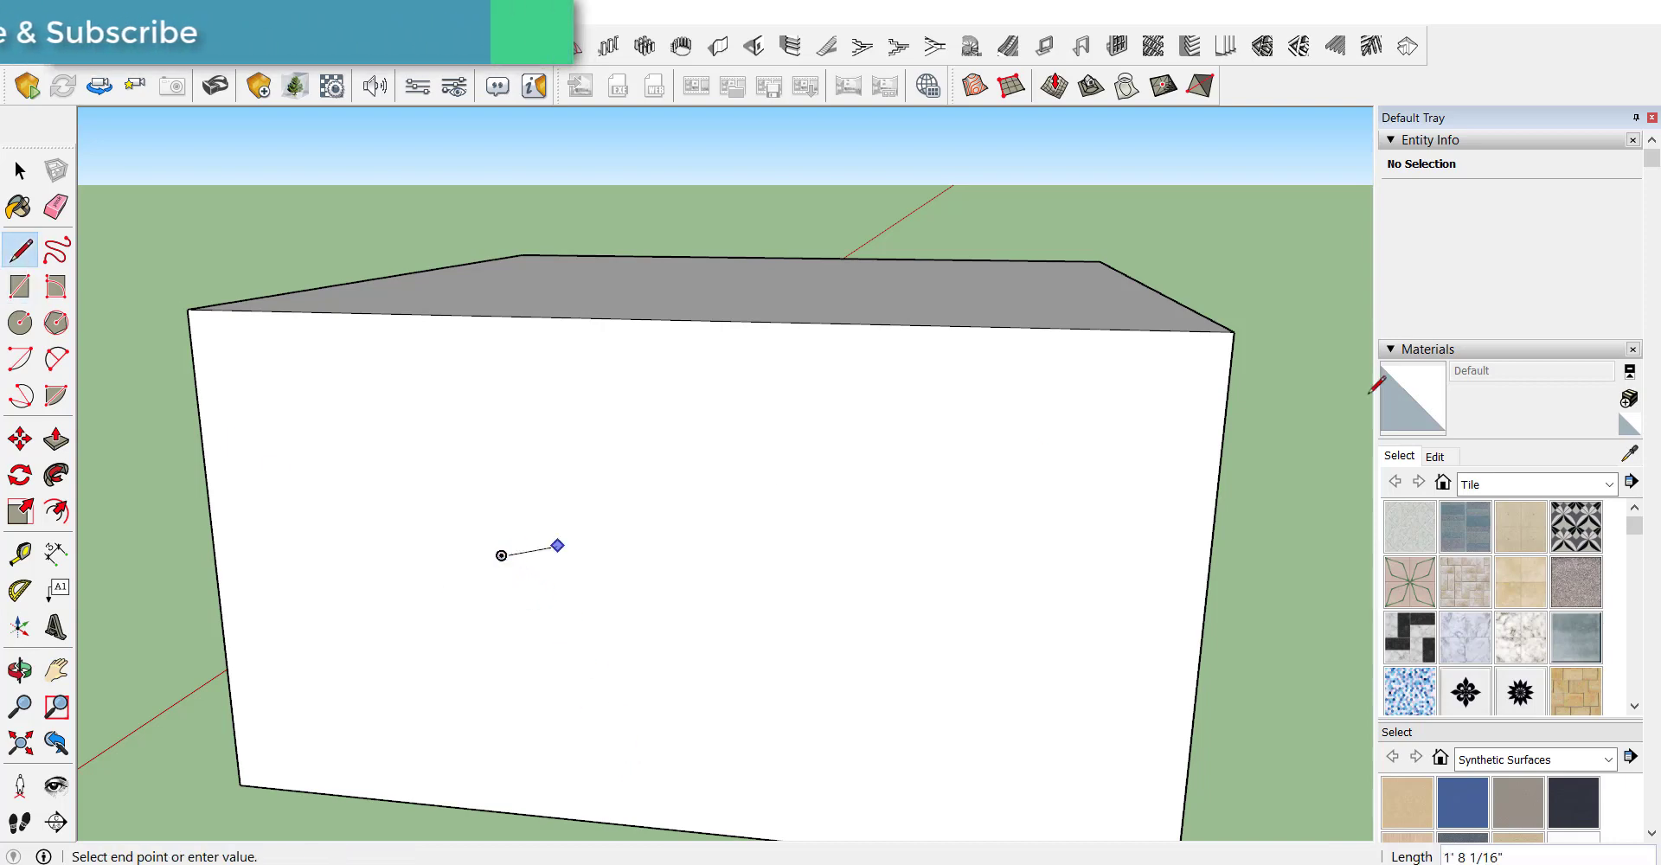
click(1235, 332)
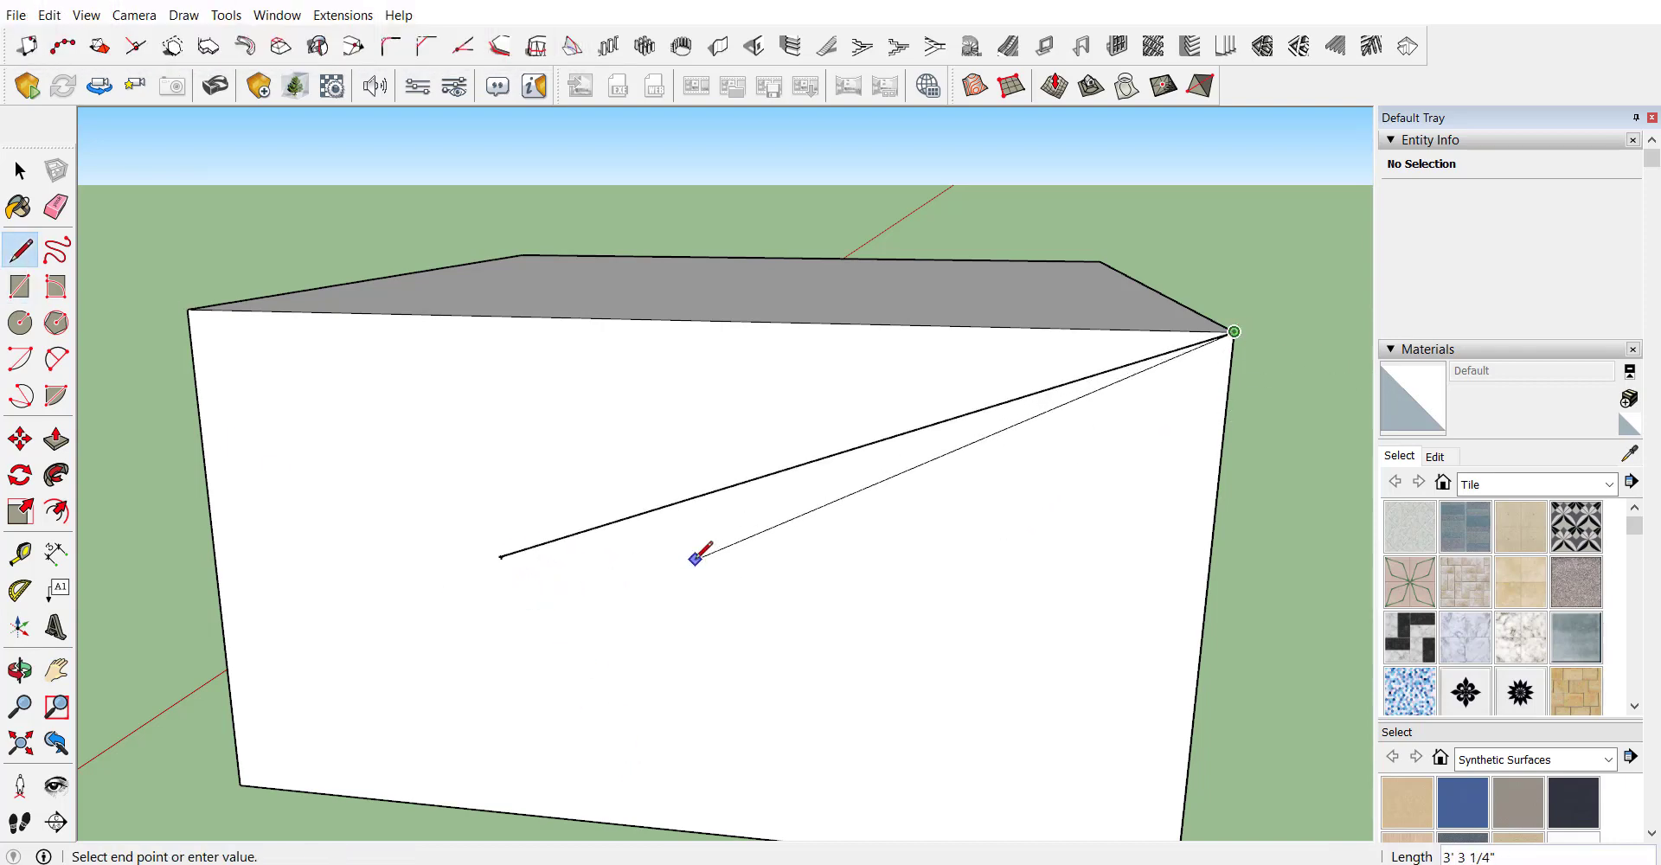
key(space)
click(19, 250)
click(501, 555)
scroll(557, 563, down, 2)
click(1113, 834)
key(space)
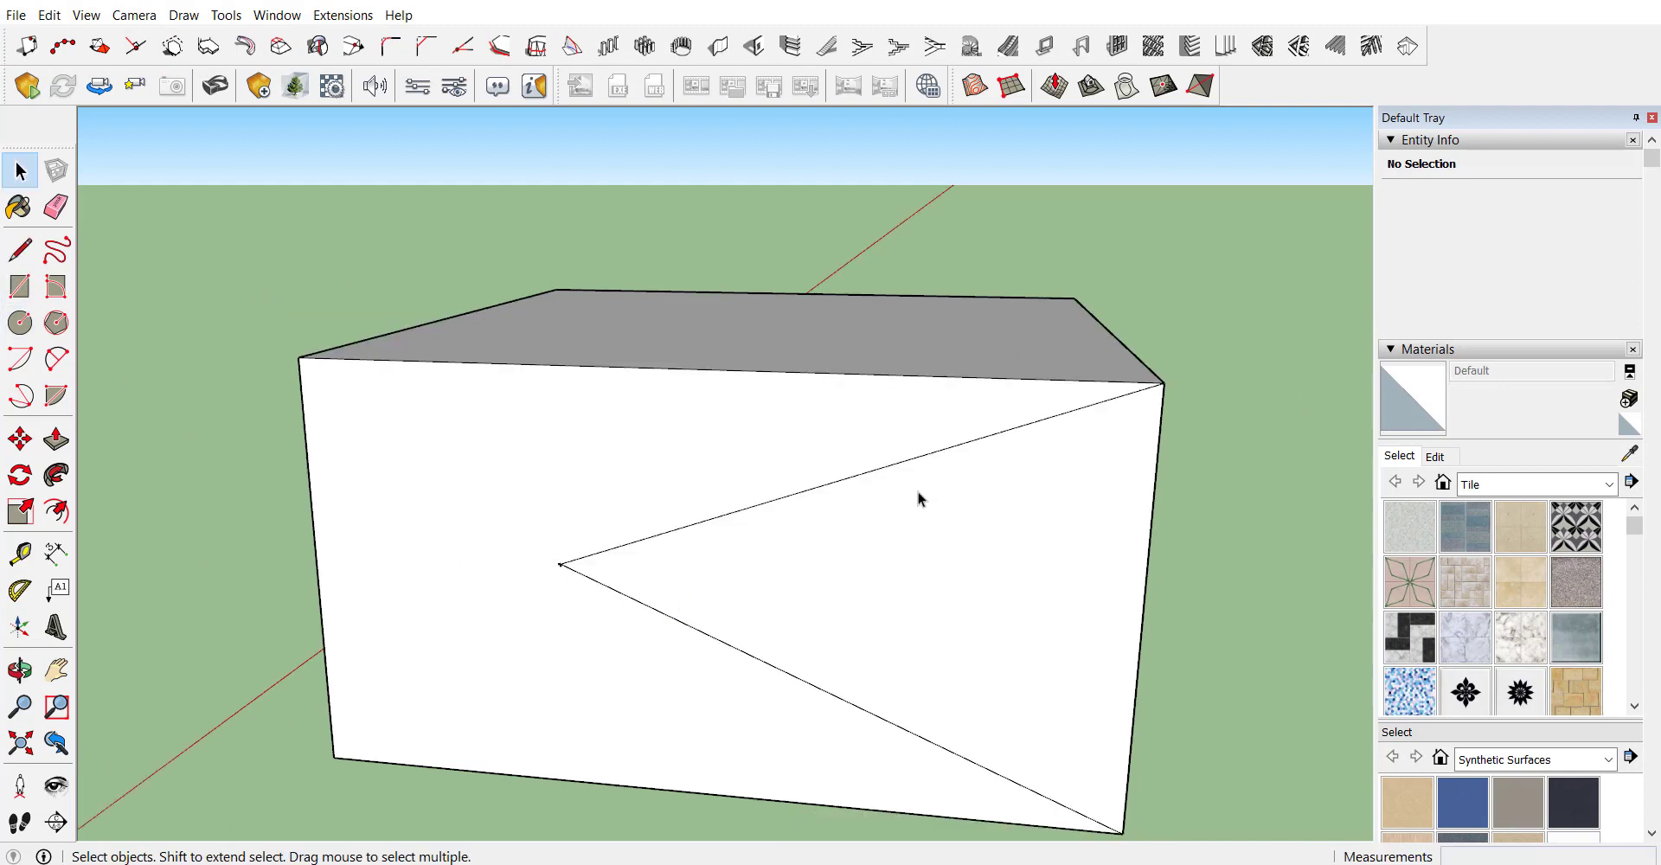
scroll(913, 484, up, 1)
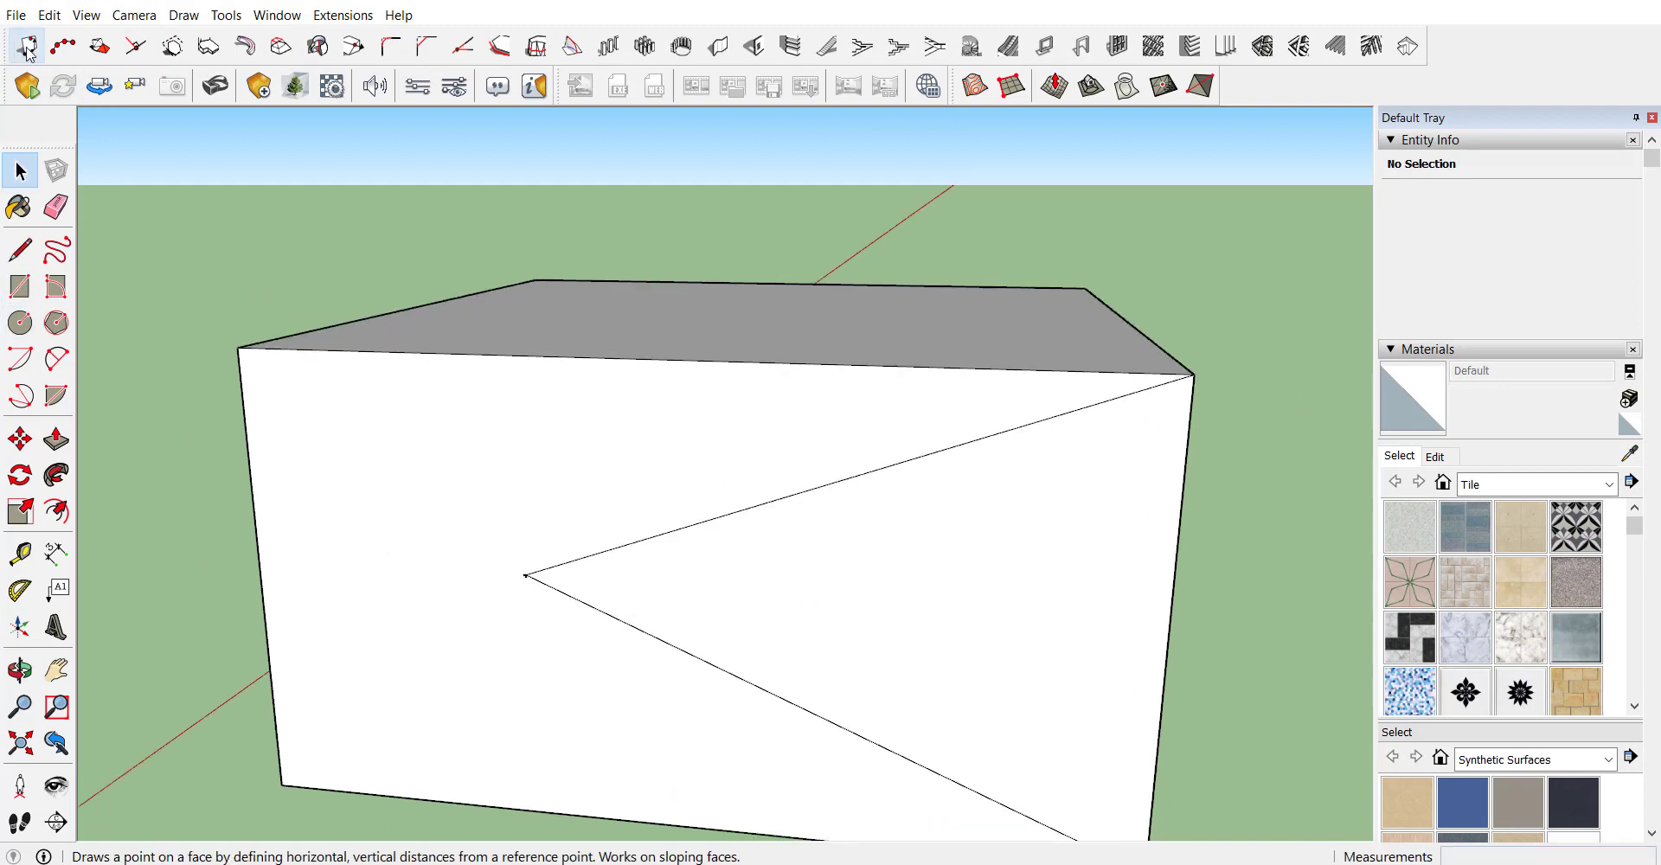
Step: Orbit to a front-left view and select the front face with its edges
mouse_move(522, 267)
middle_down()
mouse_move(271, 441)
mouse_move(1048, 370)
mouse_move(926, 401)
mouse_move(522, 382)
middle_up()
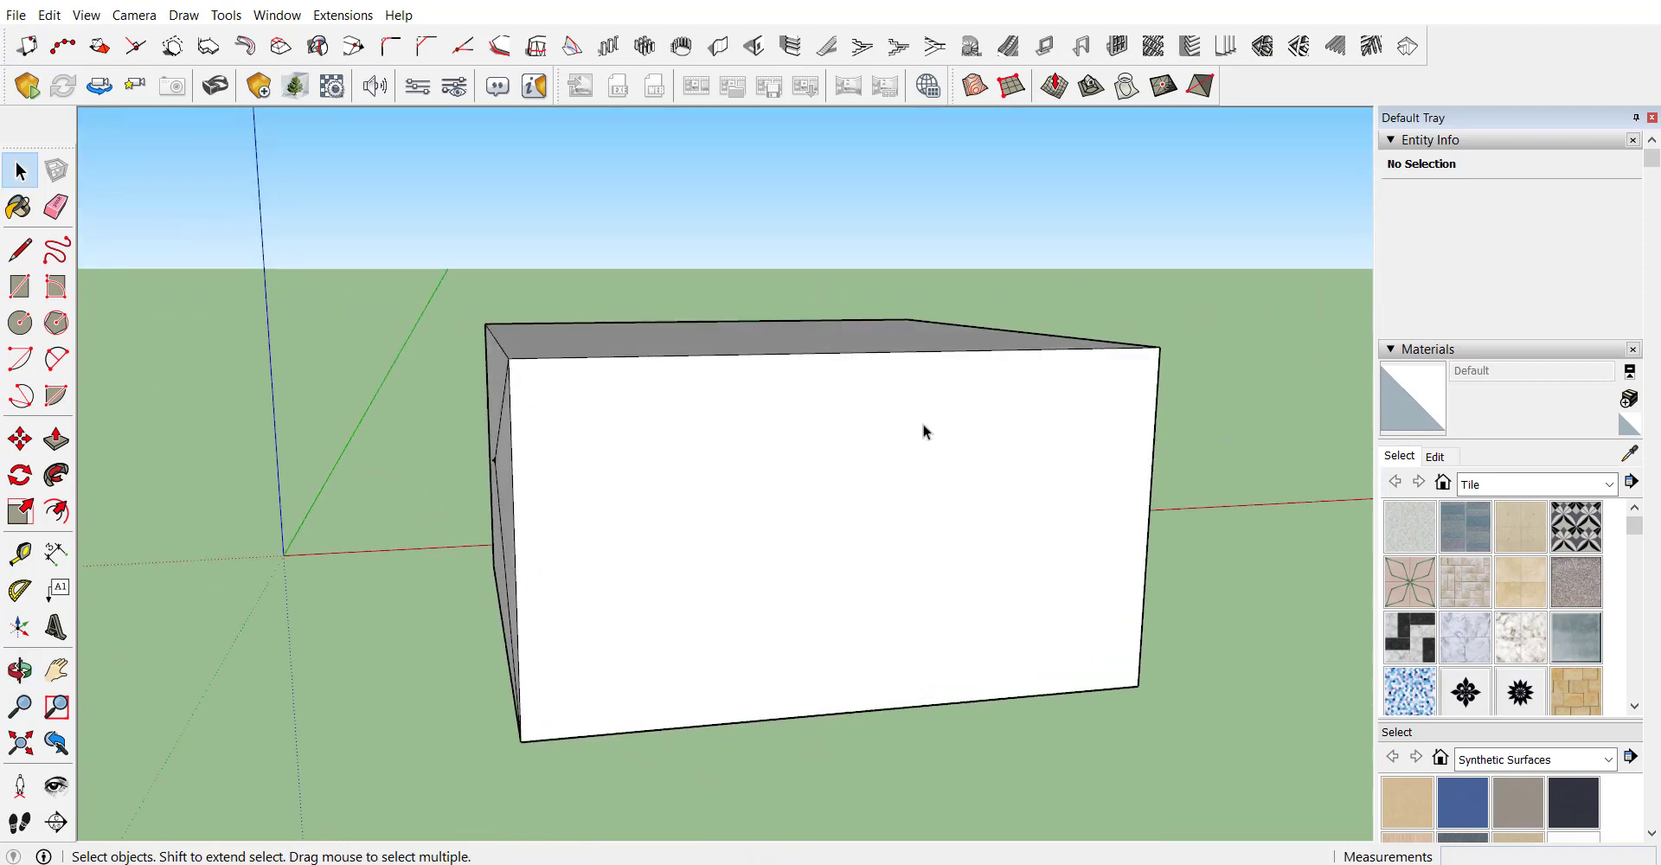
mouse_move(922, 430)
middle_down()
mouse_move(861, 441)
mouse_move(911, 536)
mouse_move(982, 548)
middle_up()
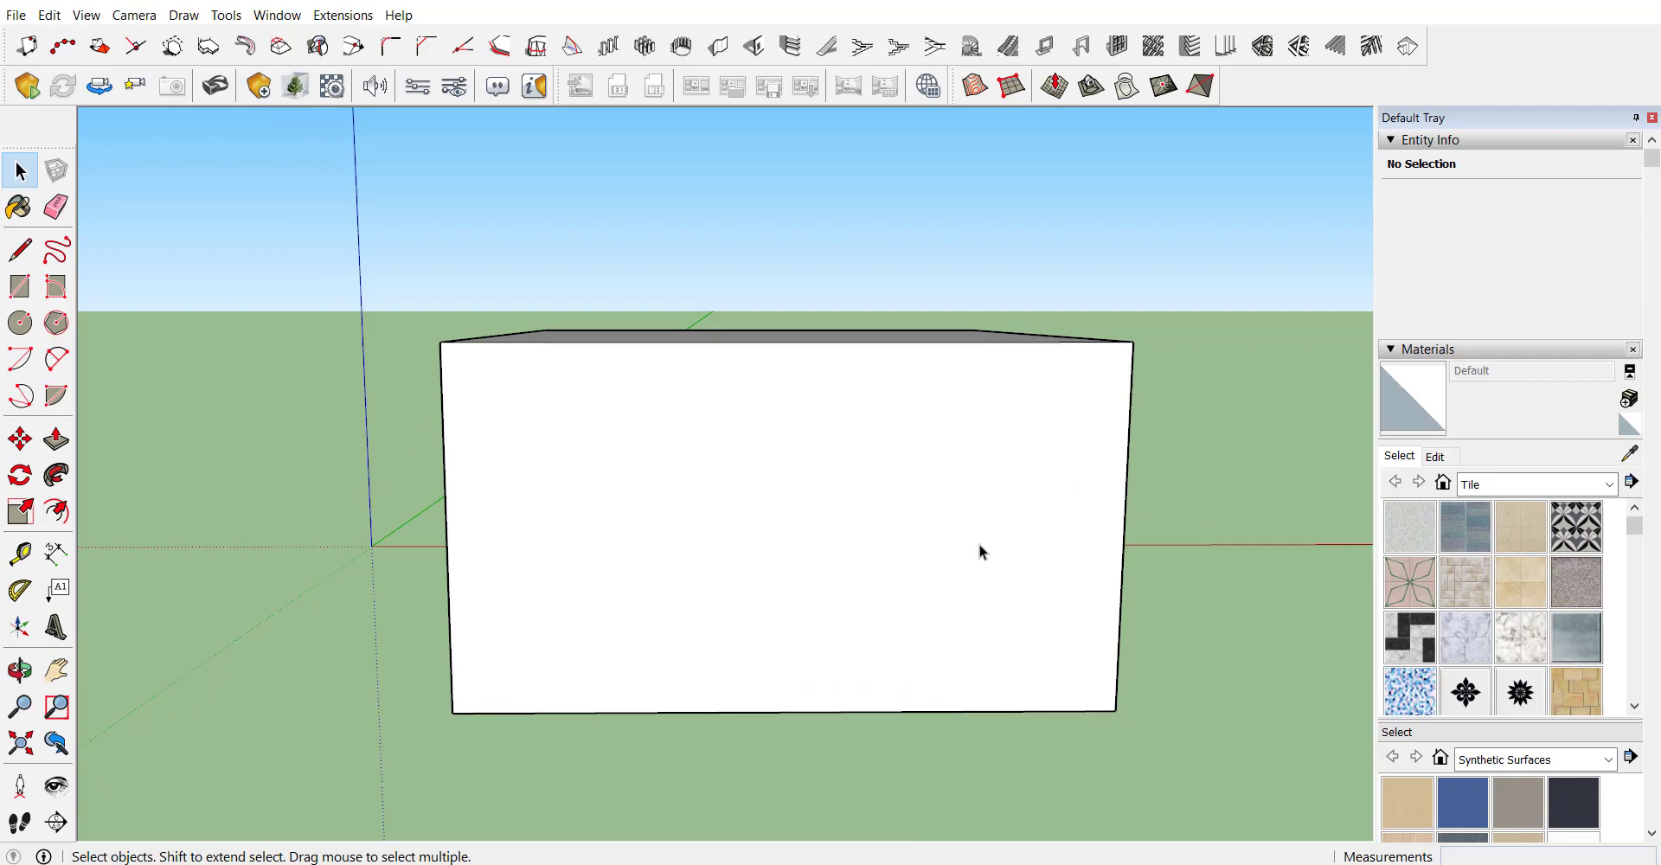
double_click(813, 495)
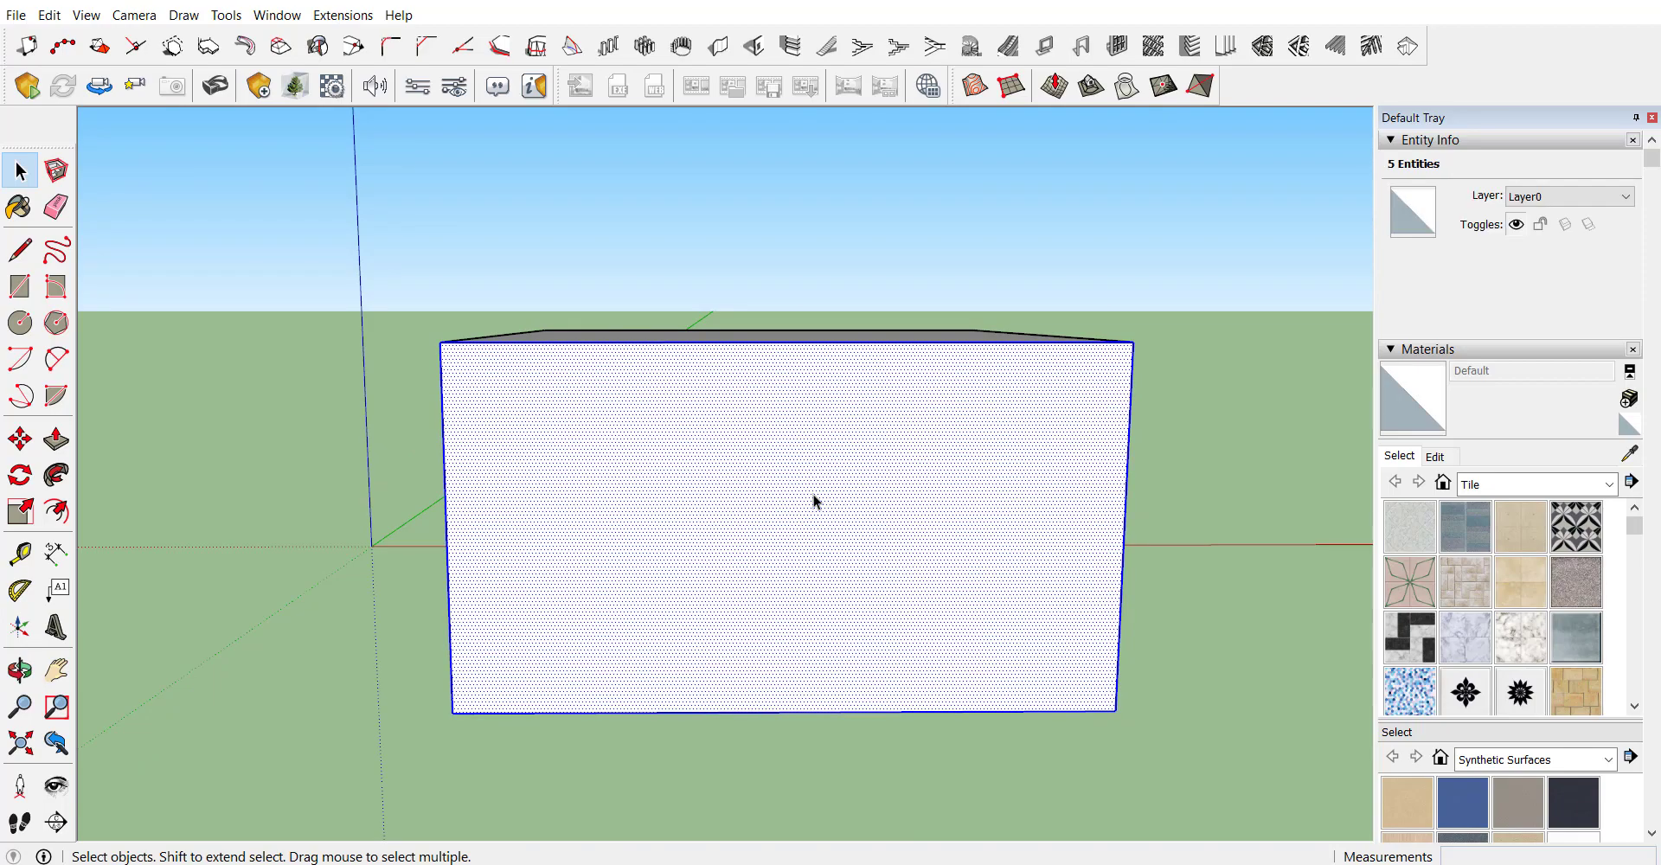
Step: In 1001bit Divide Edge, enter 12 segments and choose Evenly divided with a maximum length
click(62, 47)
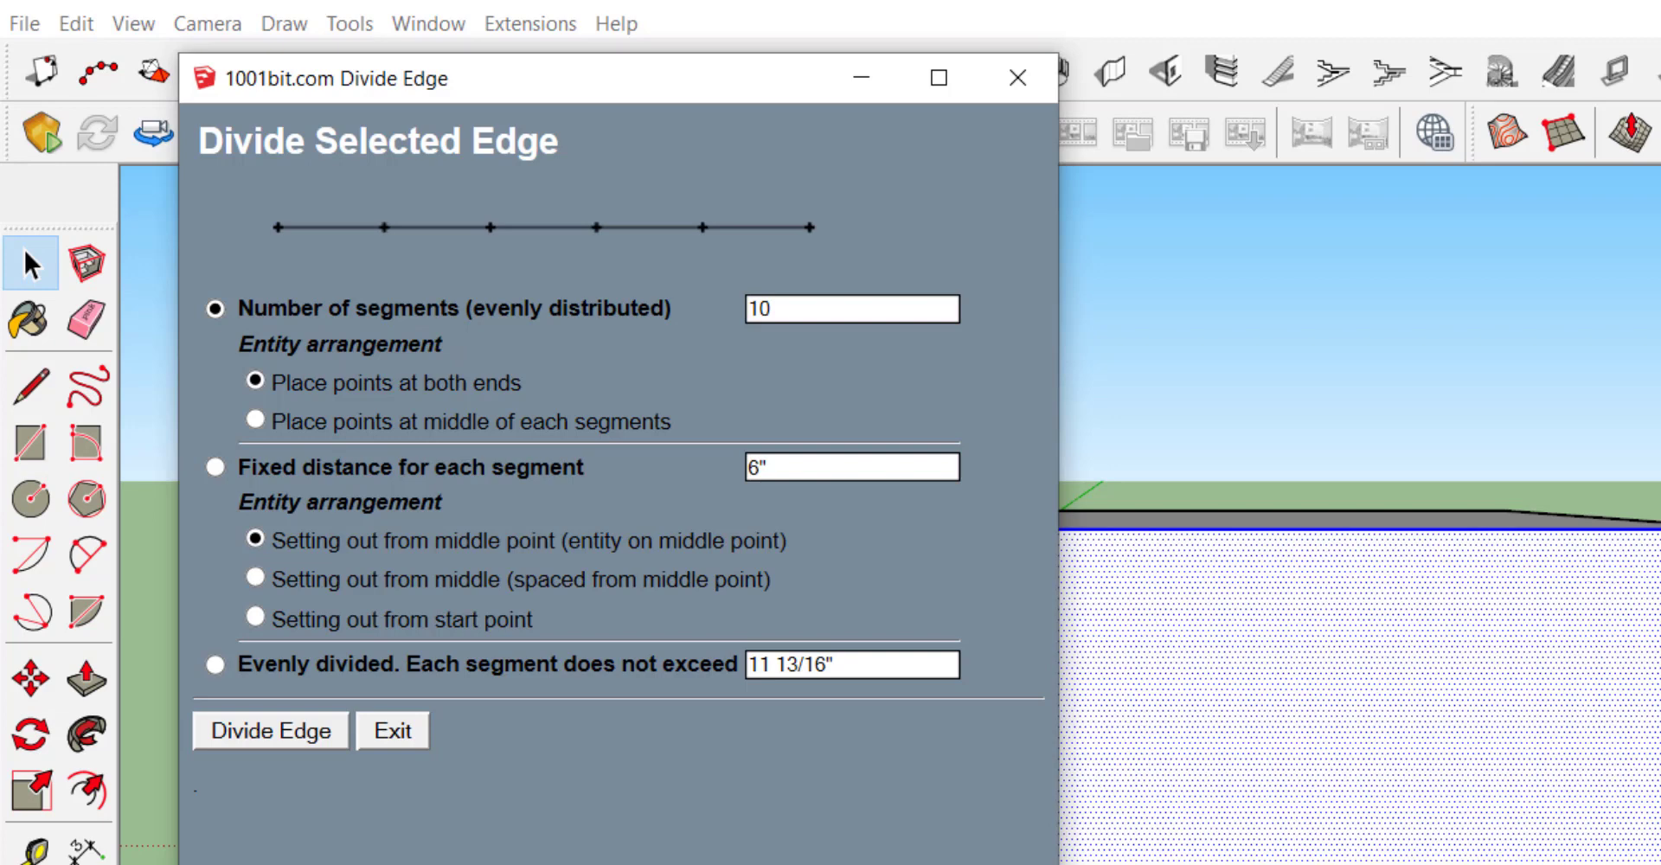
double_click(758, 308)
text(12)
click(810, 475)
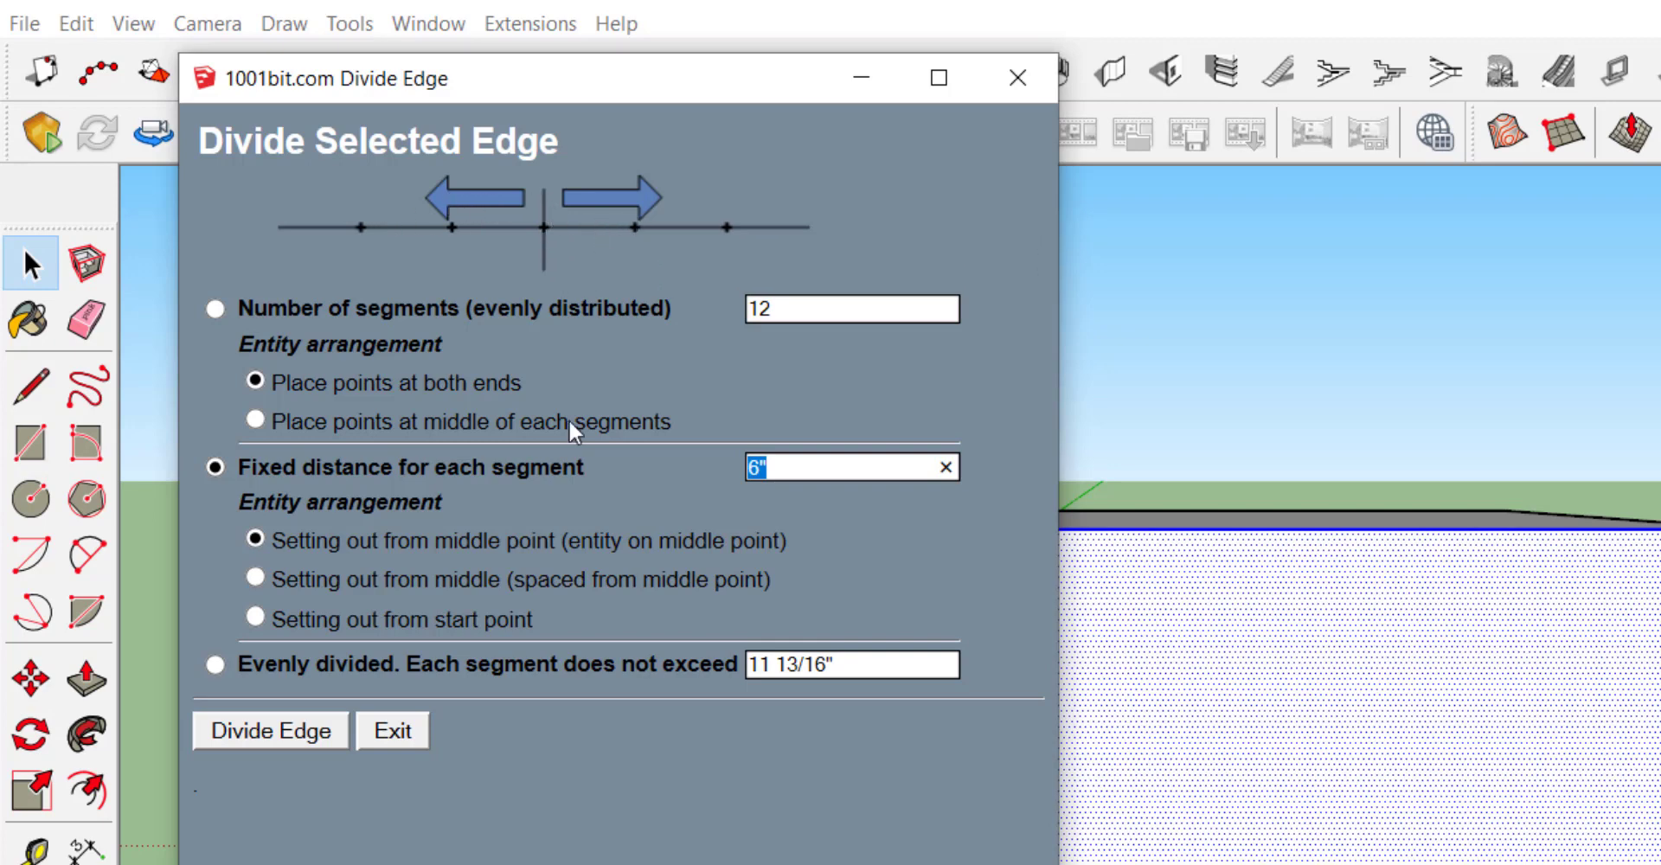
click(256, 577)
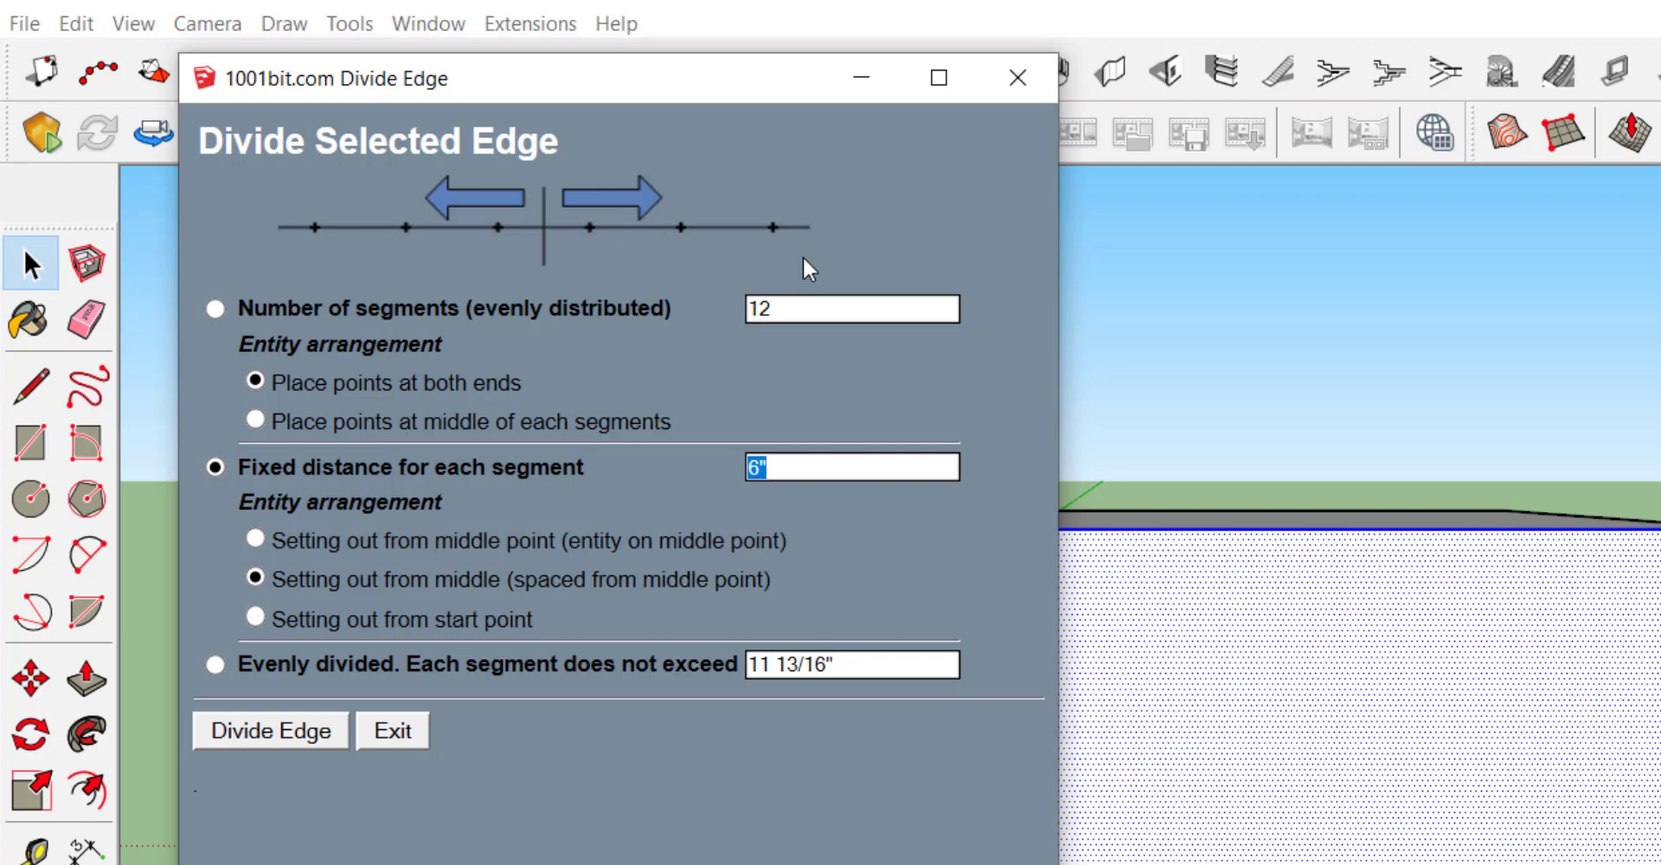
click(256, 616)
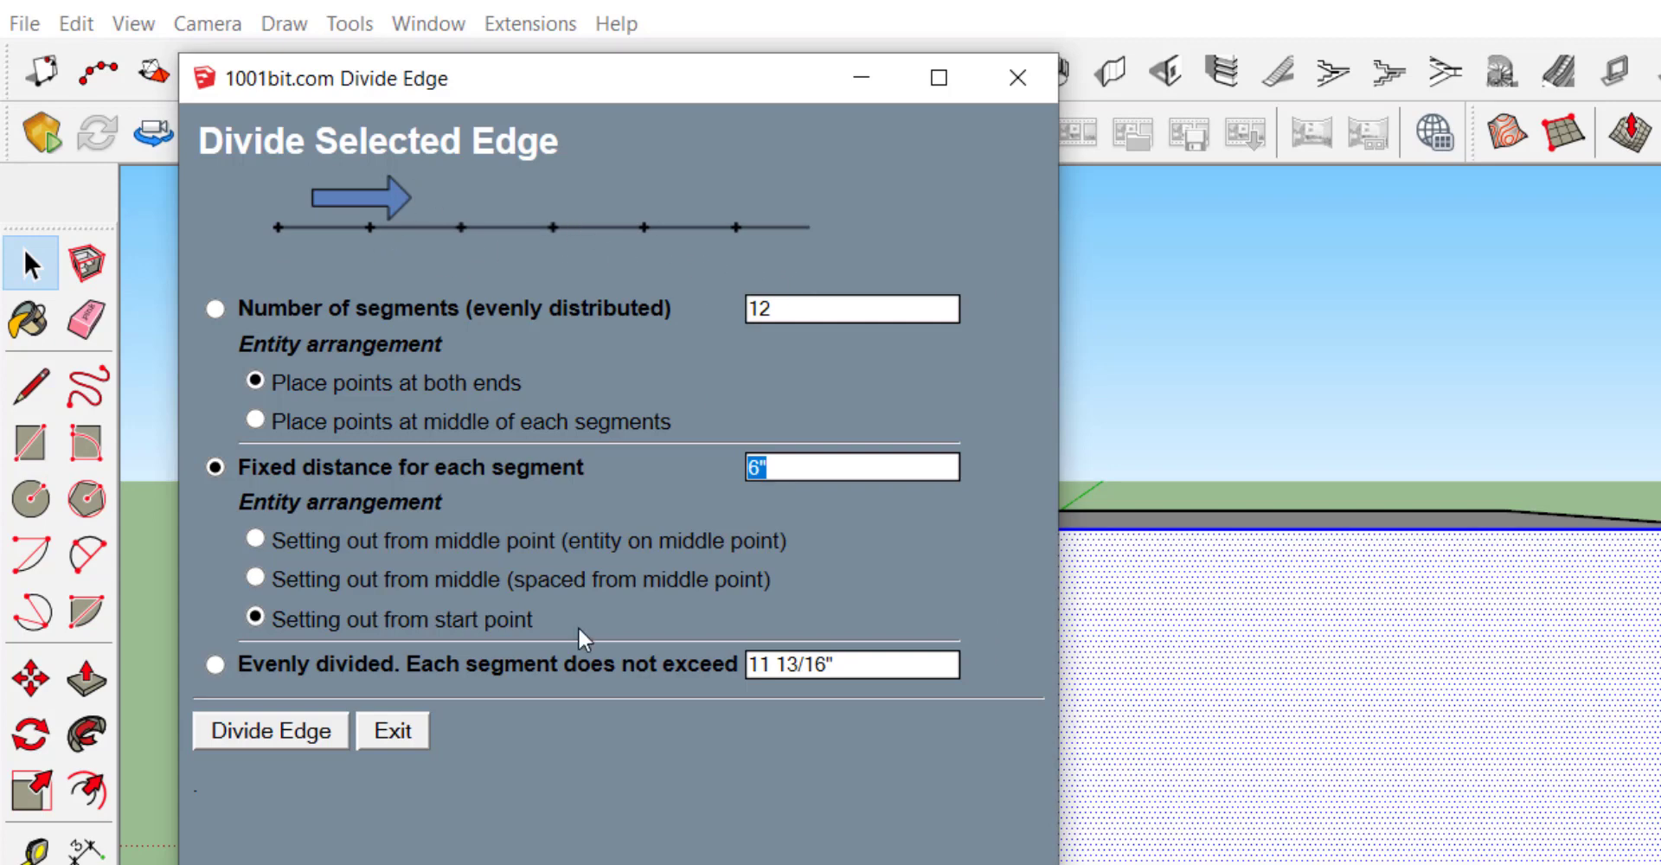
click(216, 665)
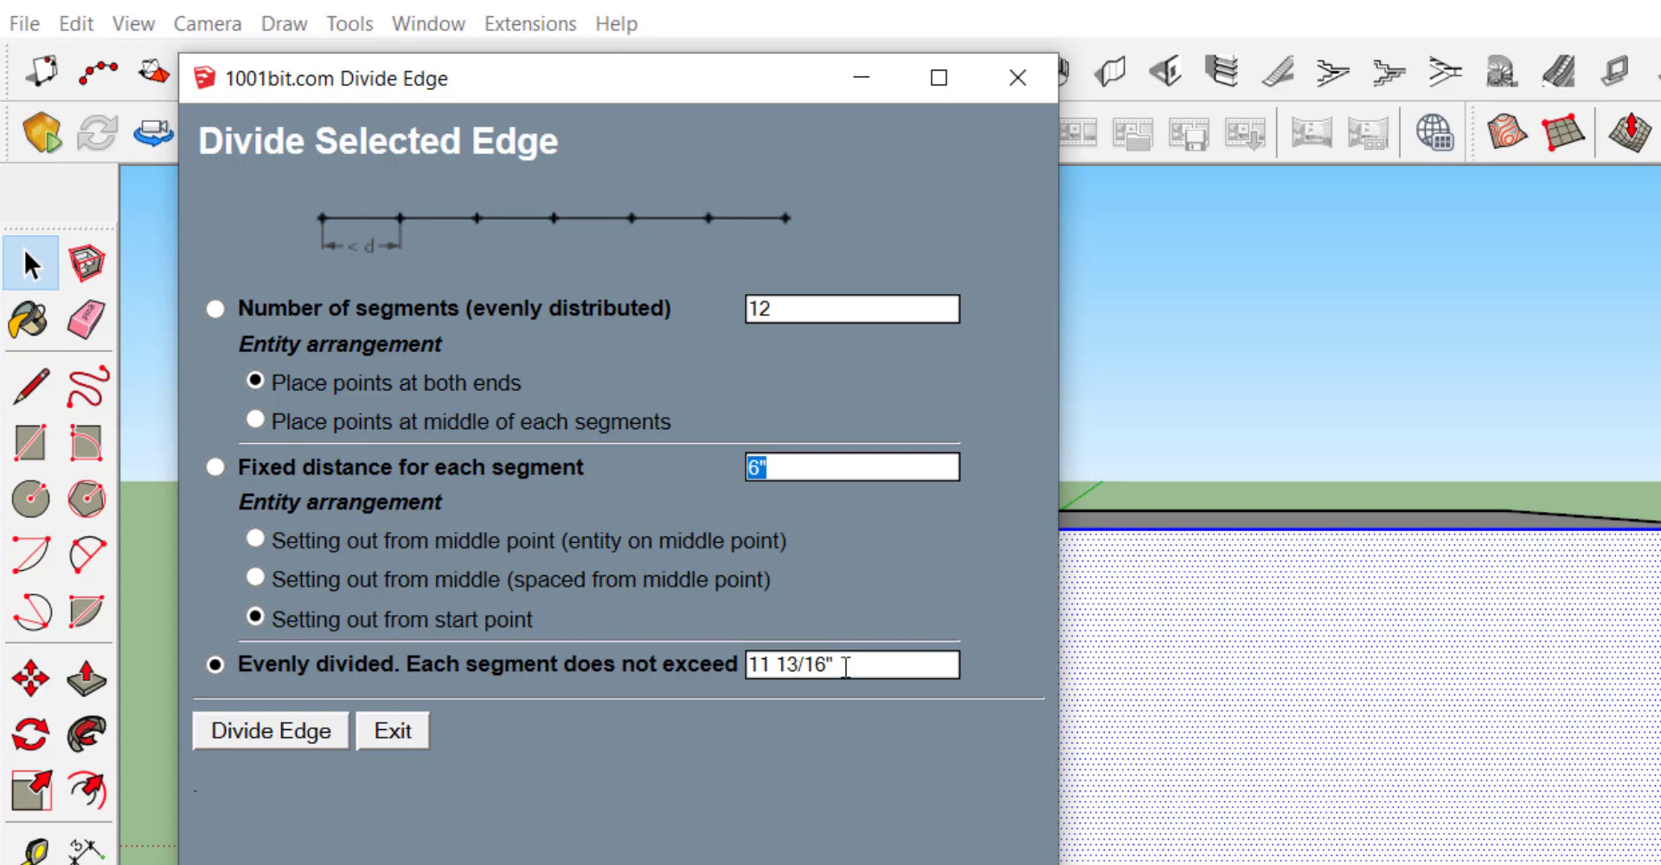
Step: Set maximum length 6, switch to Number of segments (12), and divide the face's edges
click(846, 666)
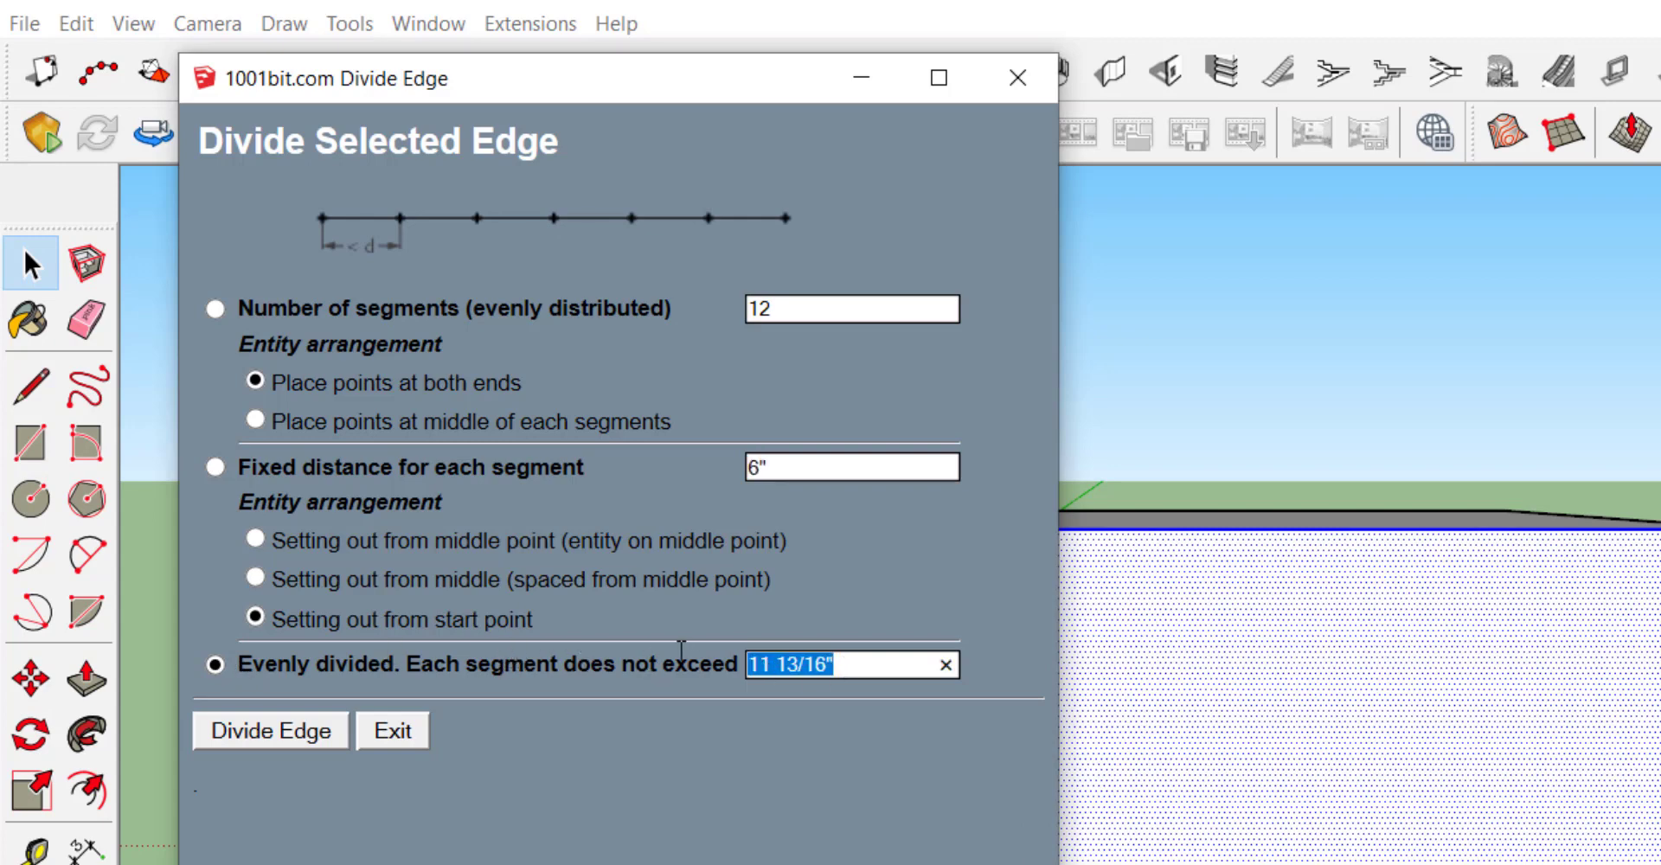
text(6)
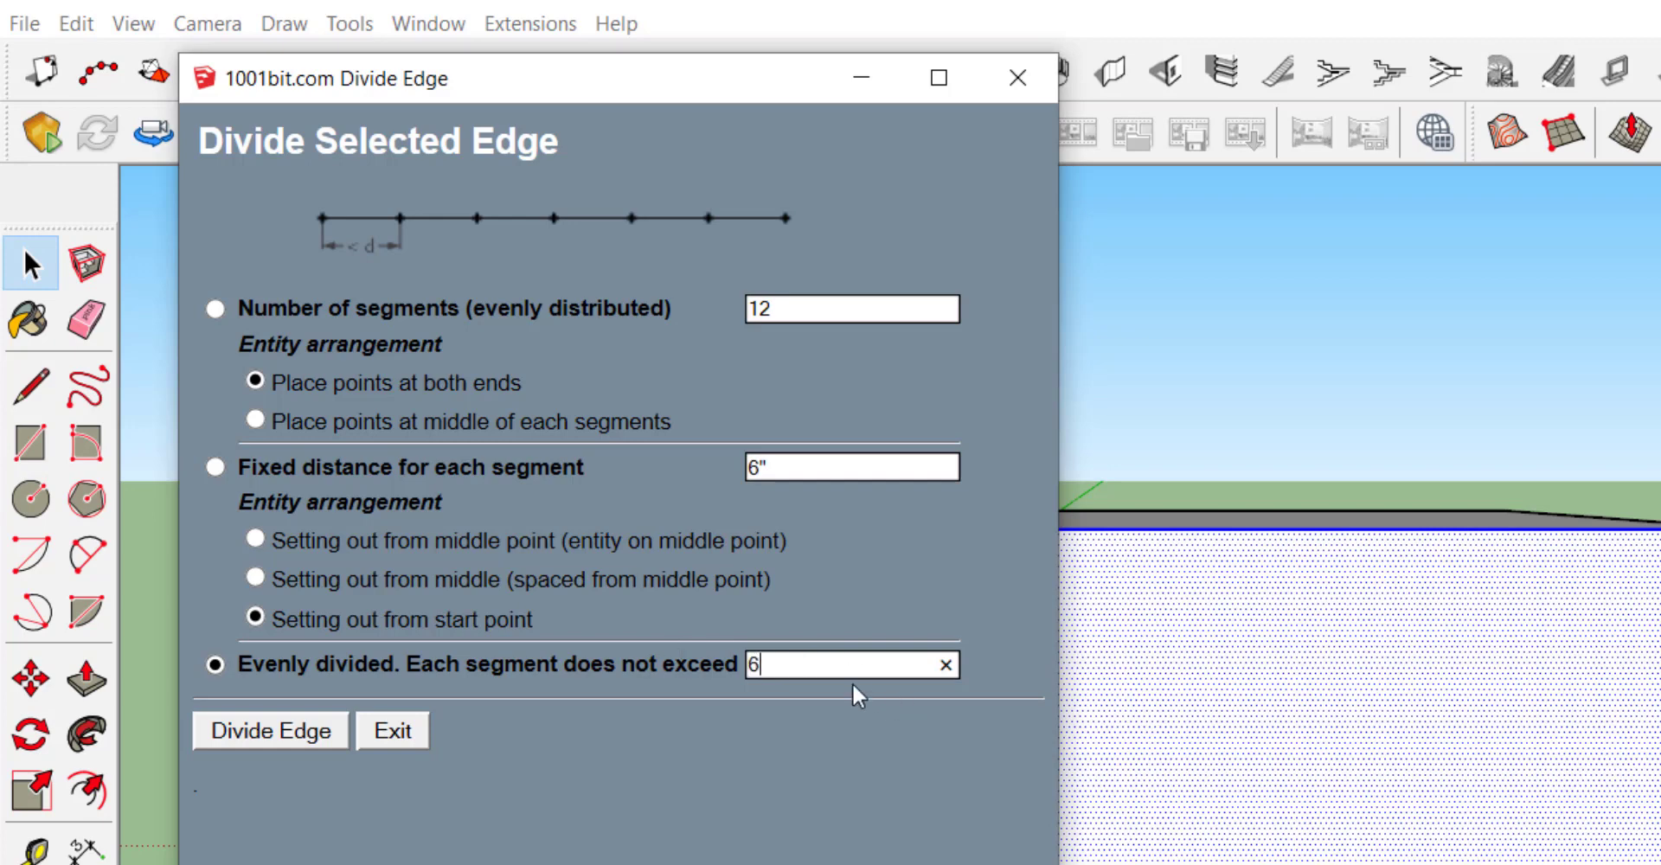
click(863, 625)
click(215, 309)
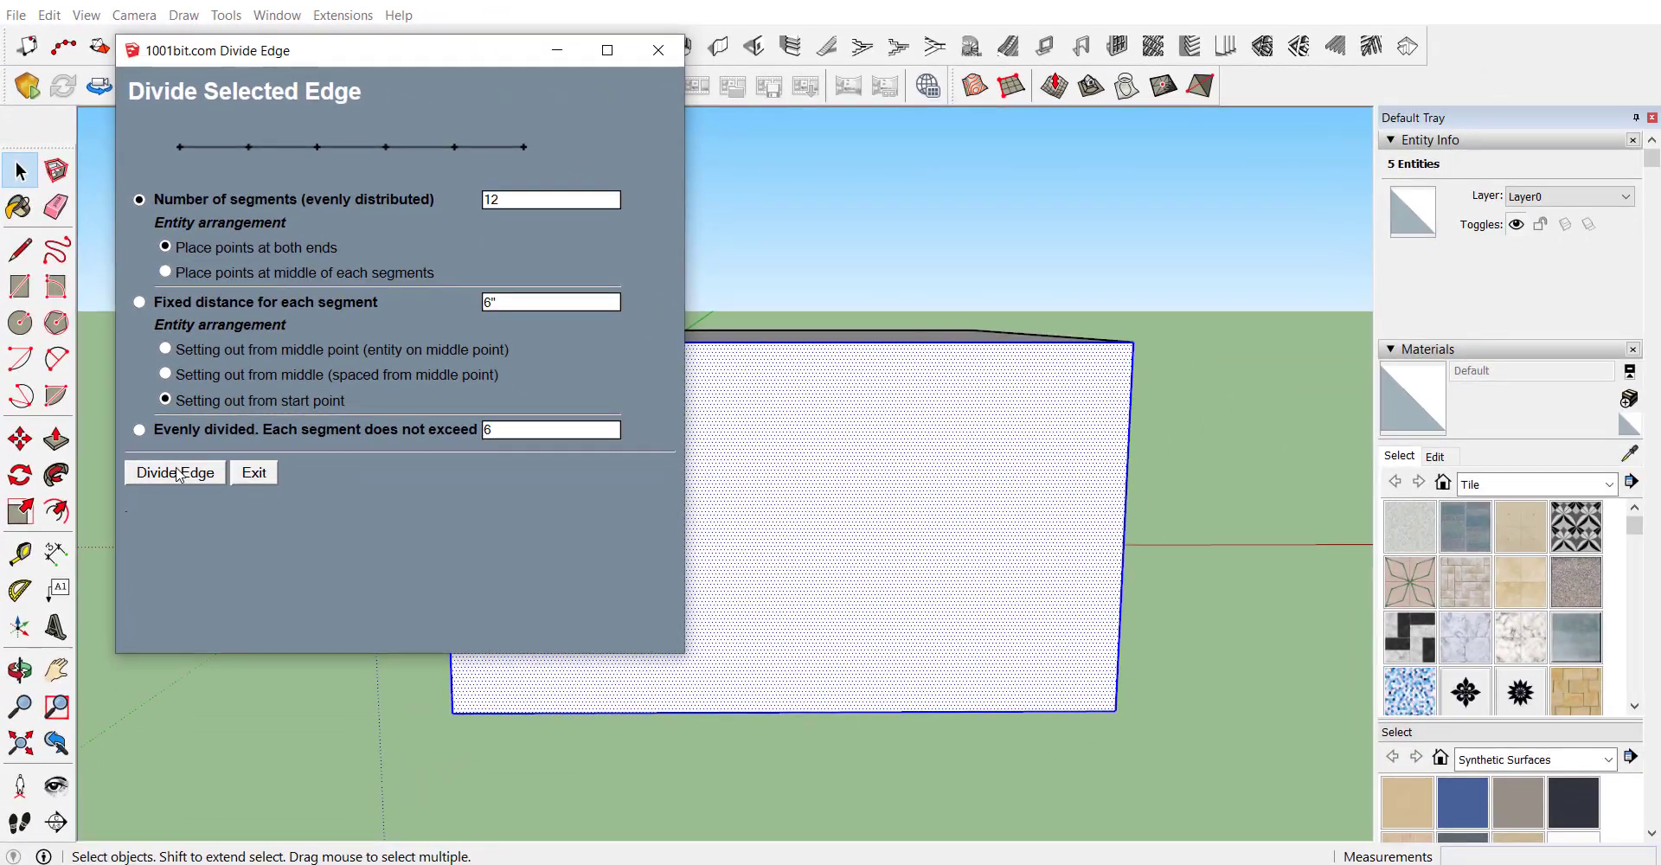
click(175, 472)
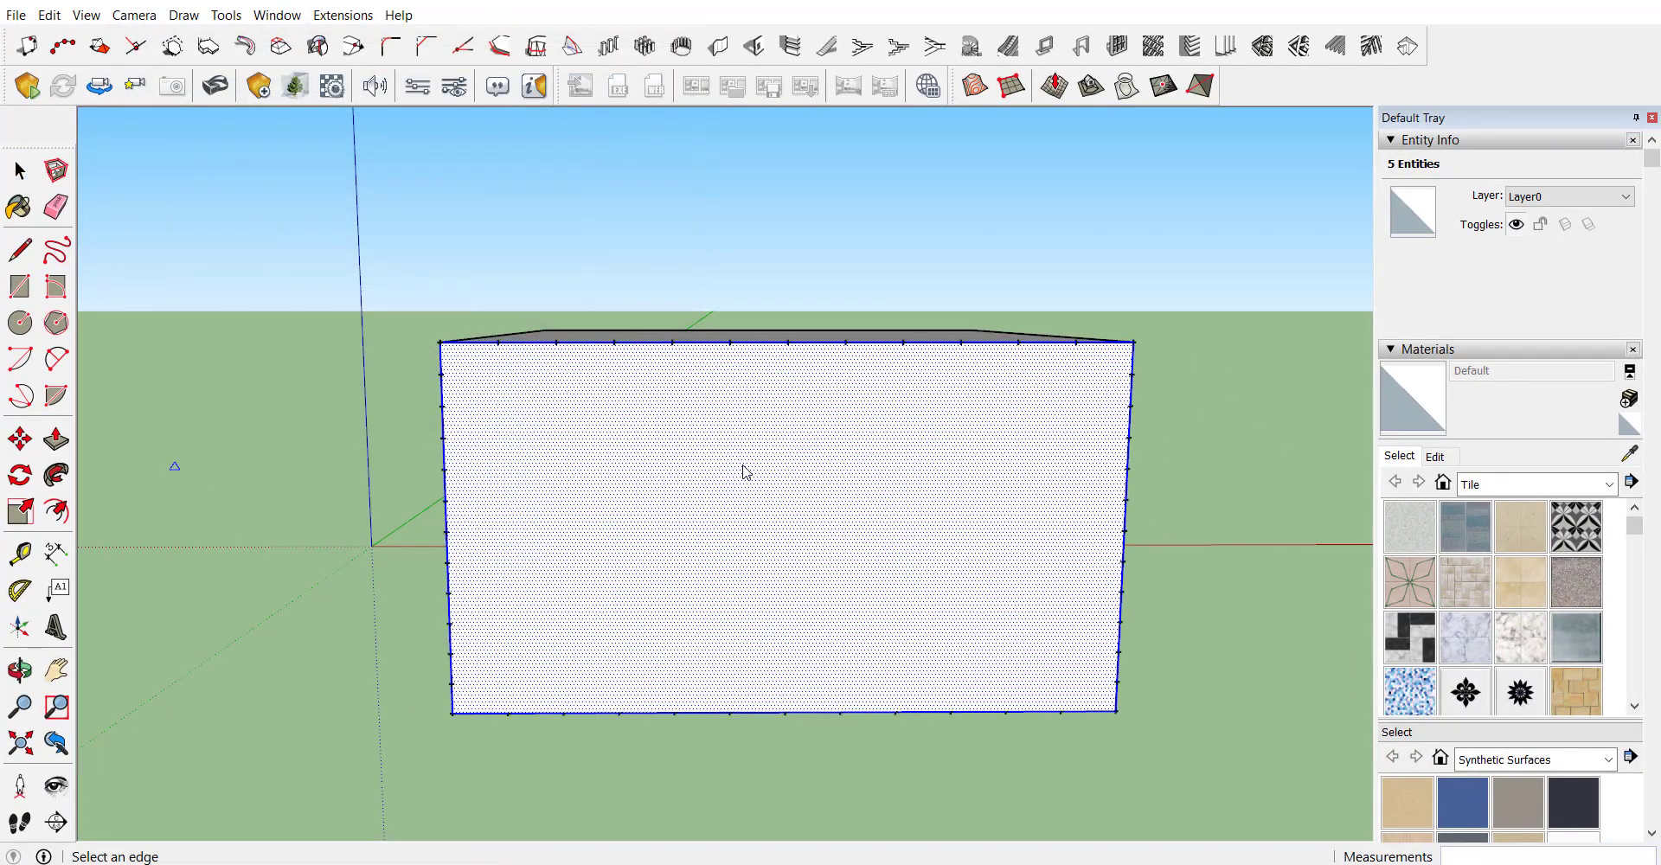
scroll(508, 337, up, 1)
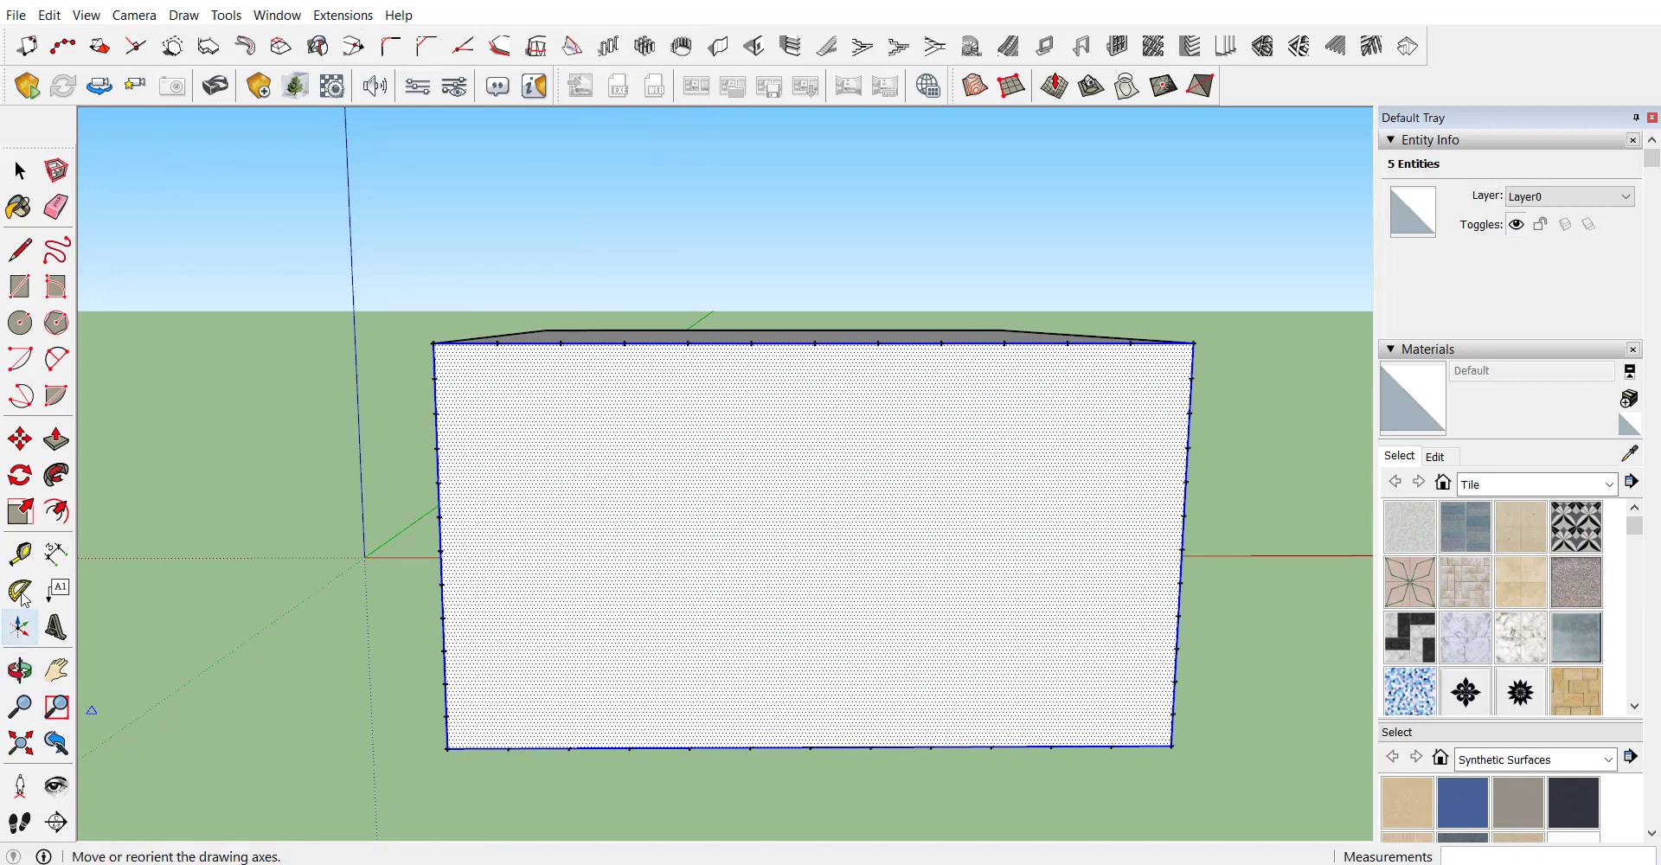
click(56, 554)
scroll(552, 382, up, 2)
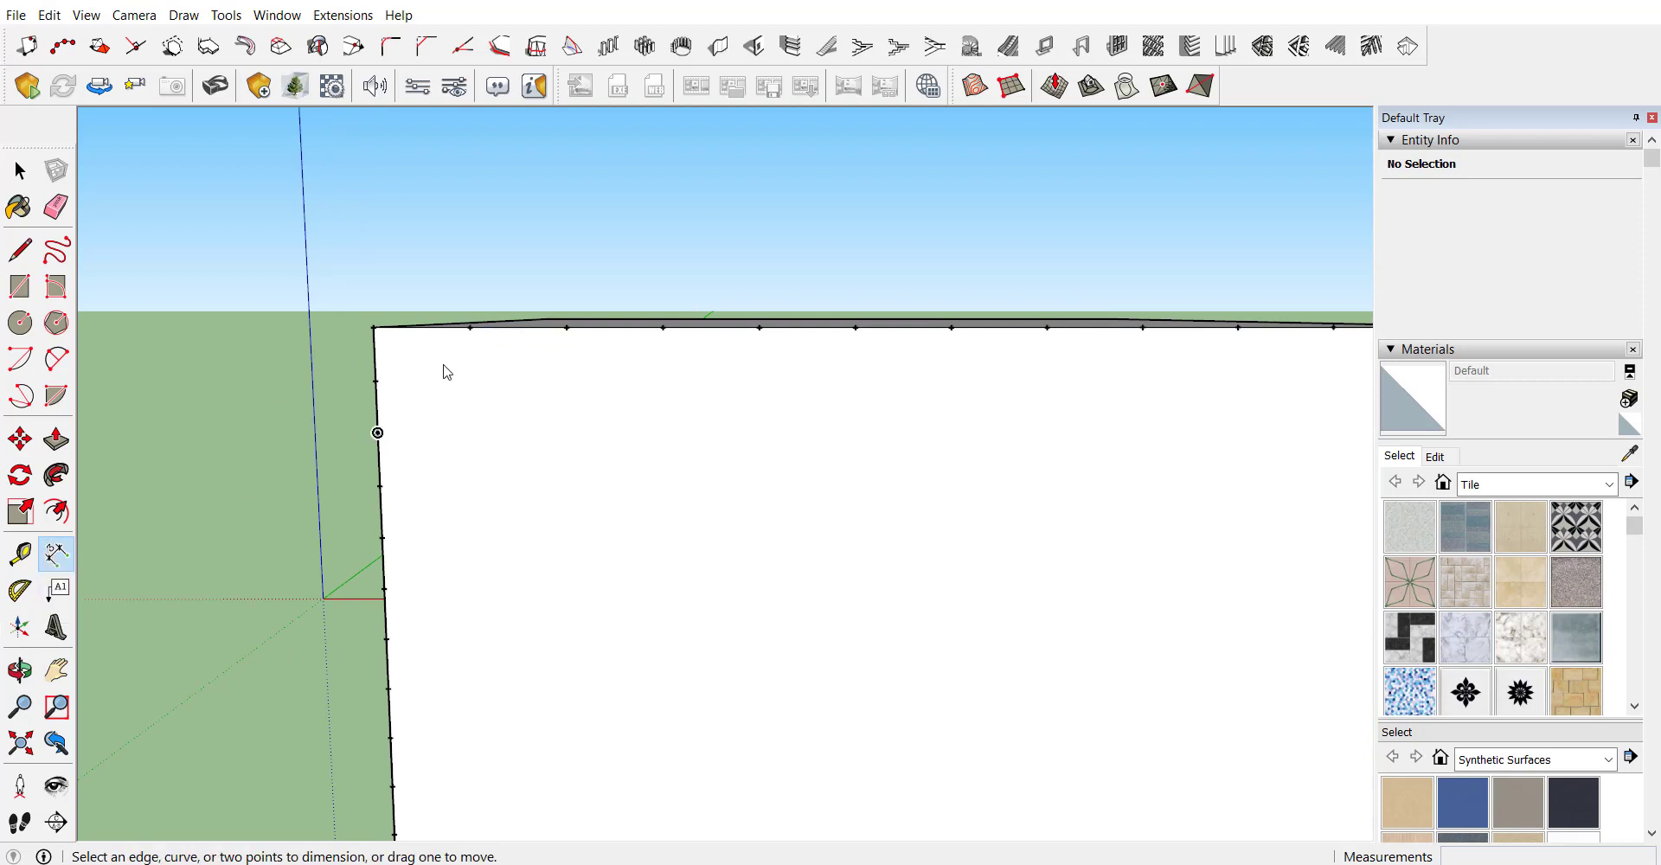
click(498, 340)
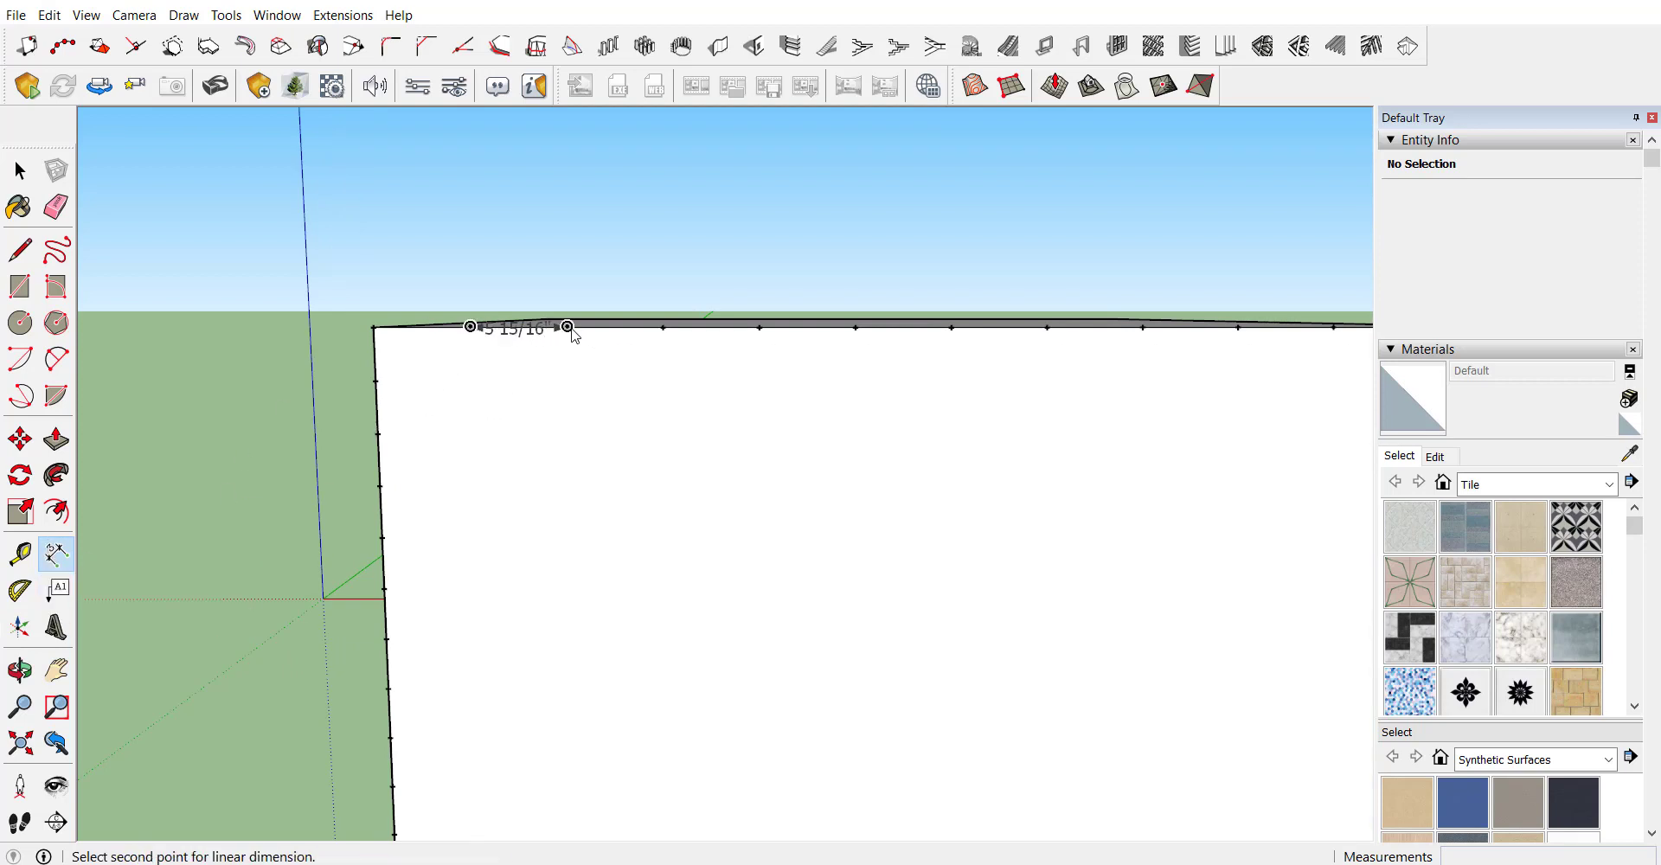
key(space)
click(56, 554)
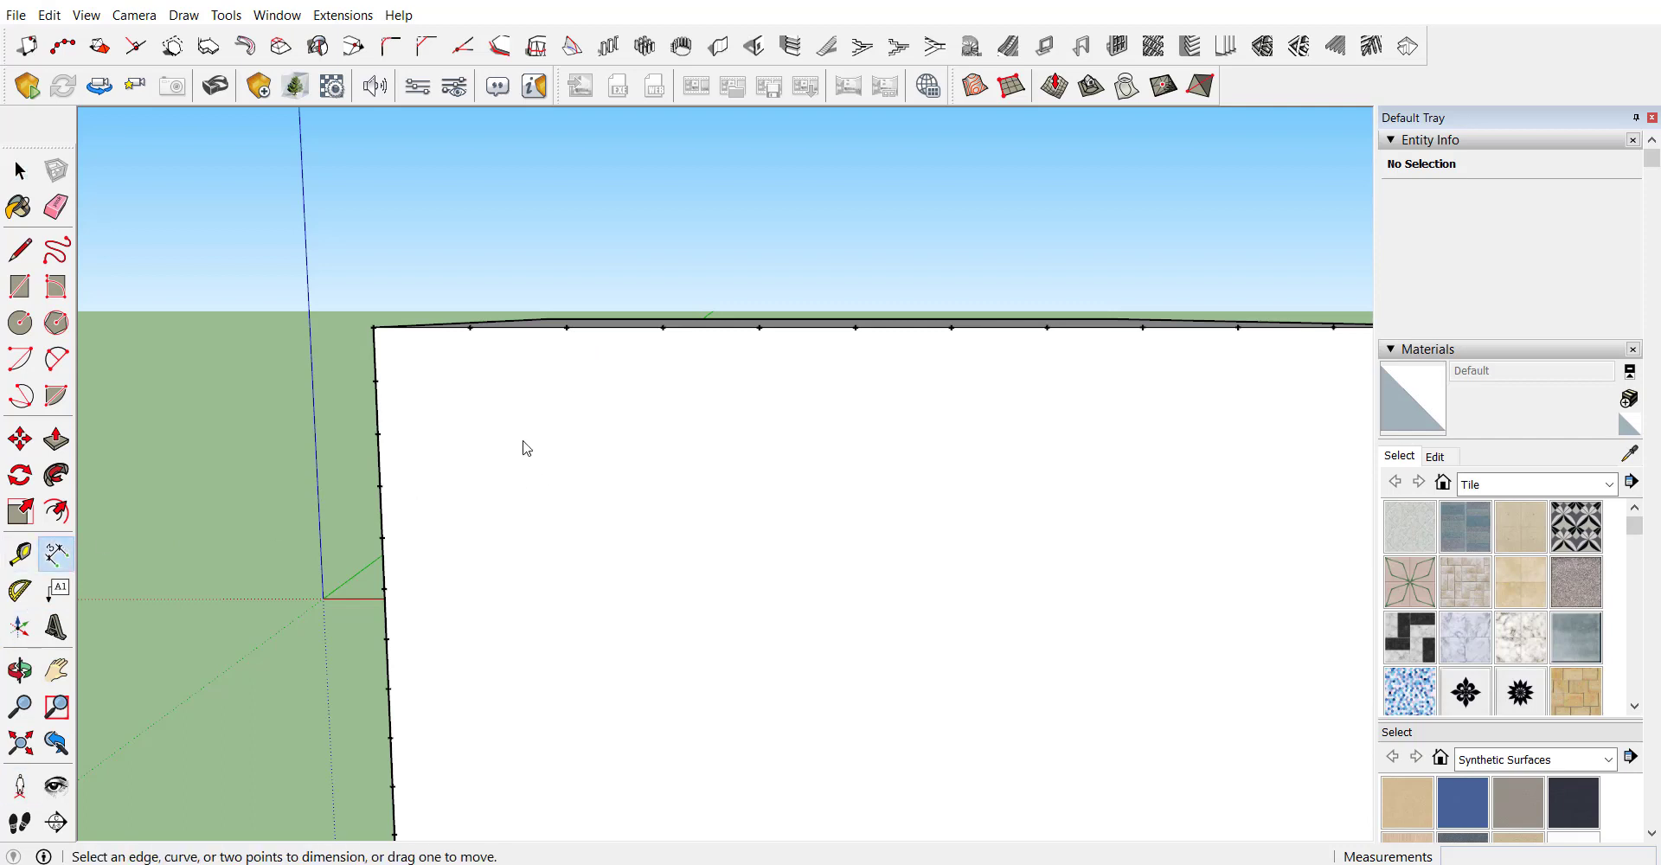
click(569, 332)
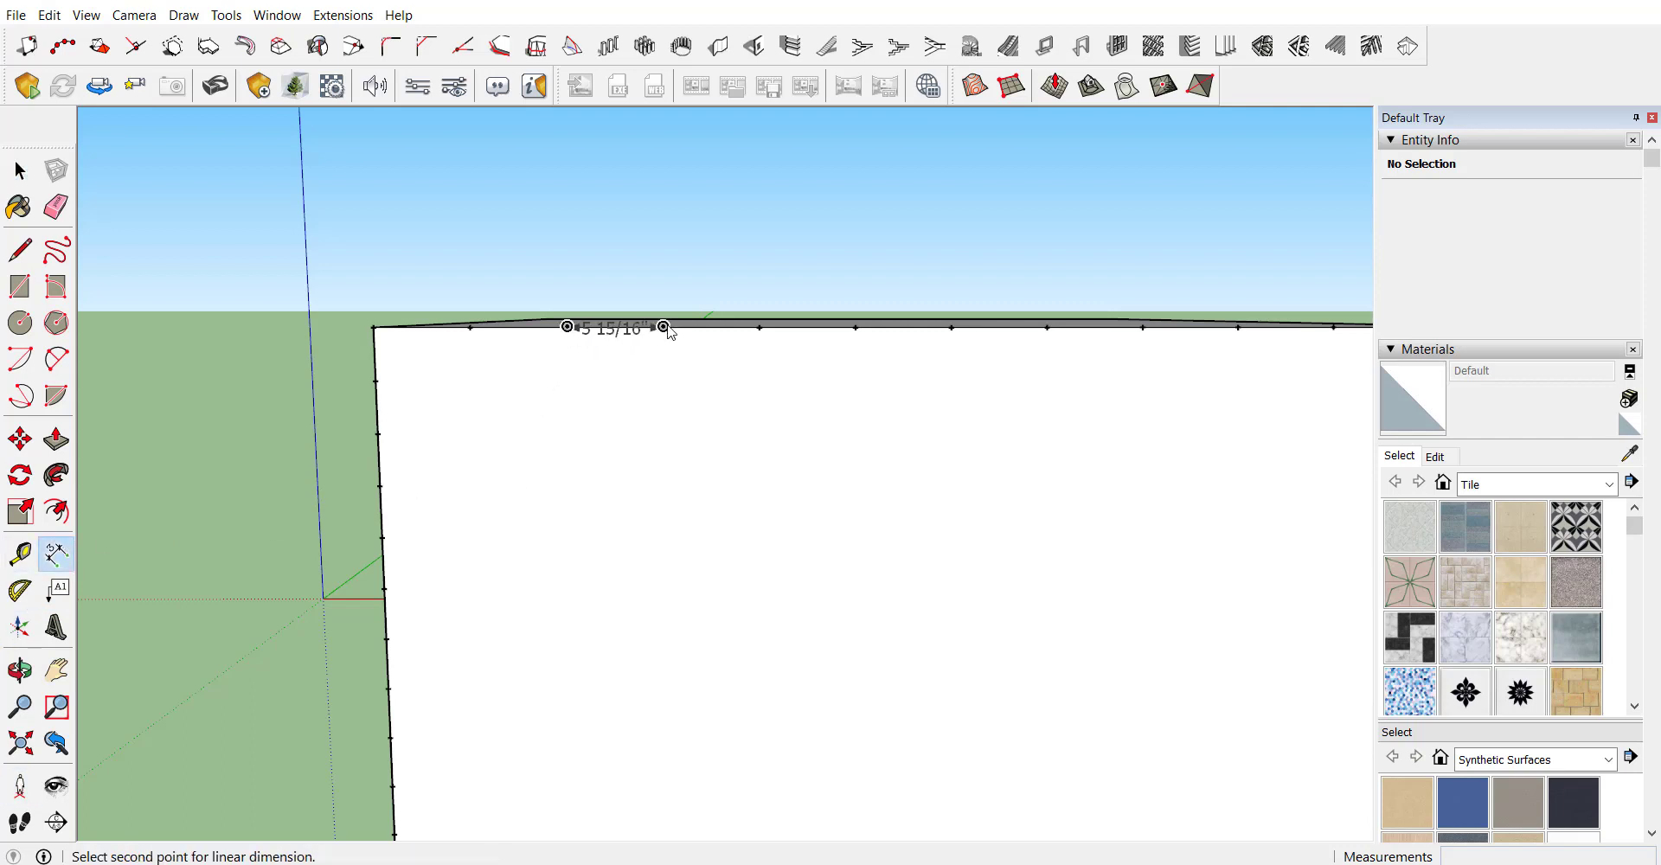
key(Escape)
scroll(361, 277, down, 3)
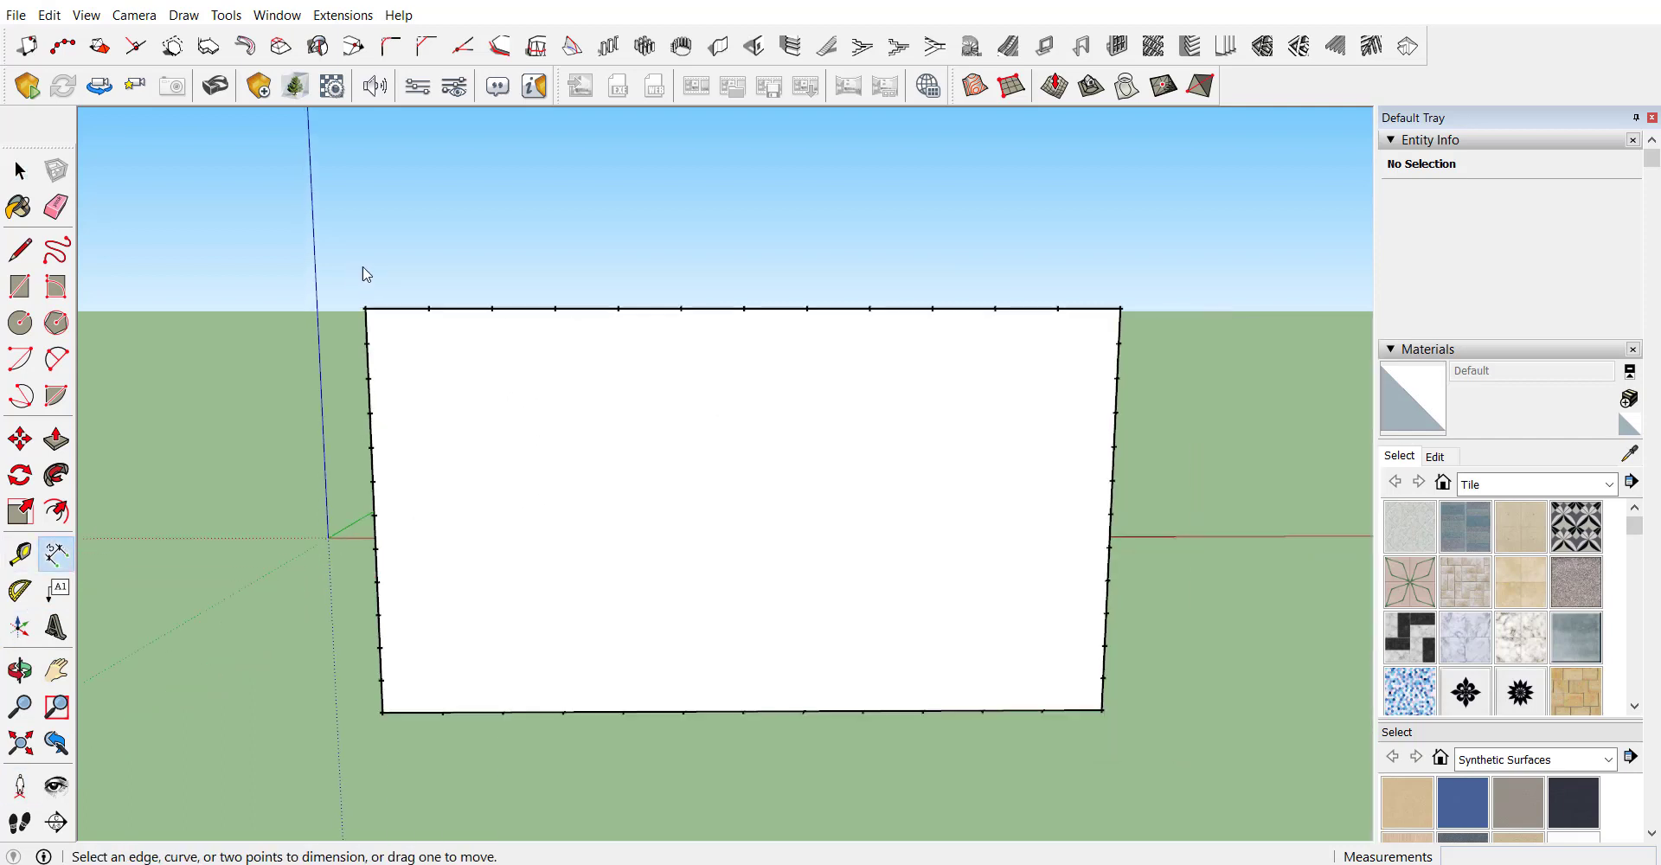
scroll(381, 329, down, 1)
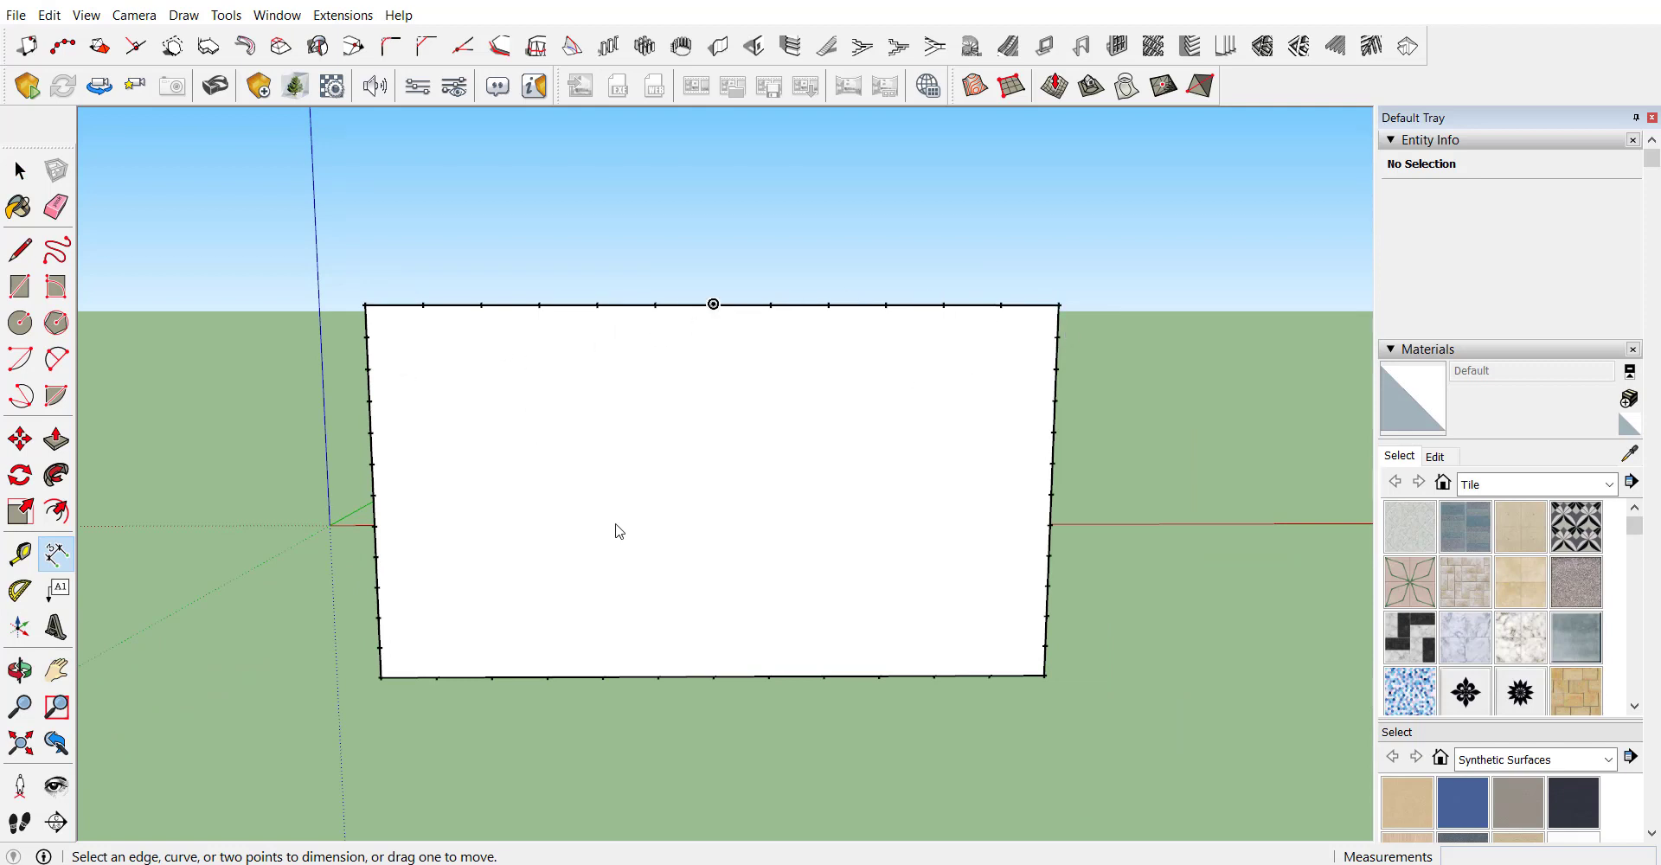
mouse_move(884, 467)
middle_down()
mouse_move(704, 493)
mouse_move(723, 501)
middle_up()
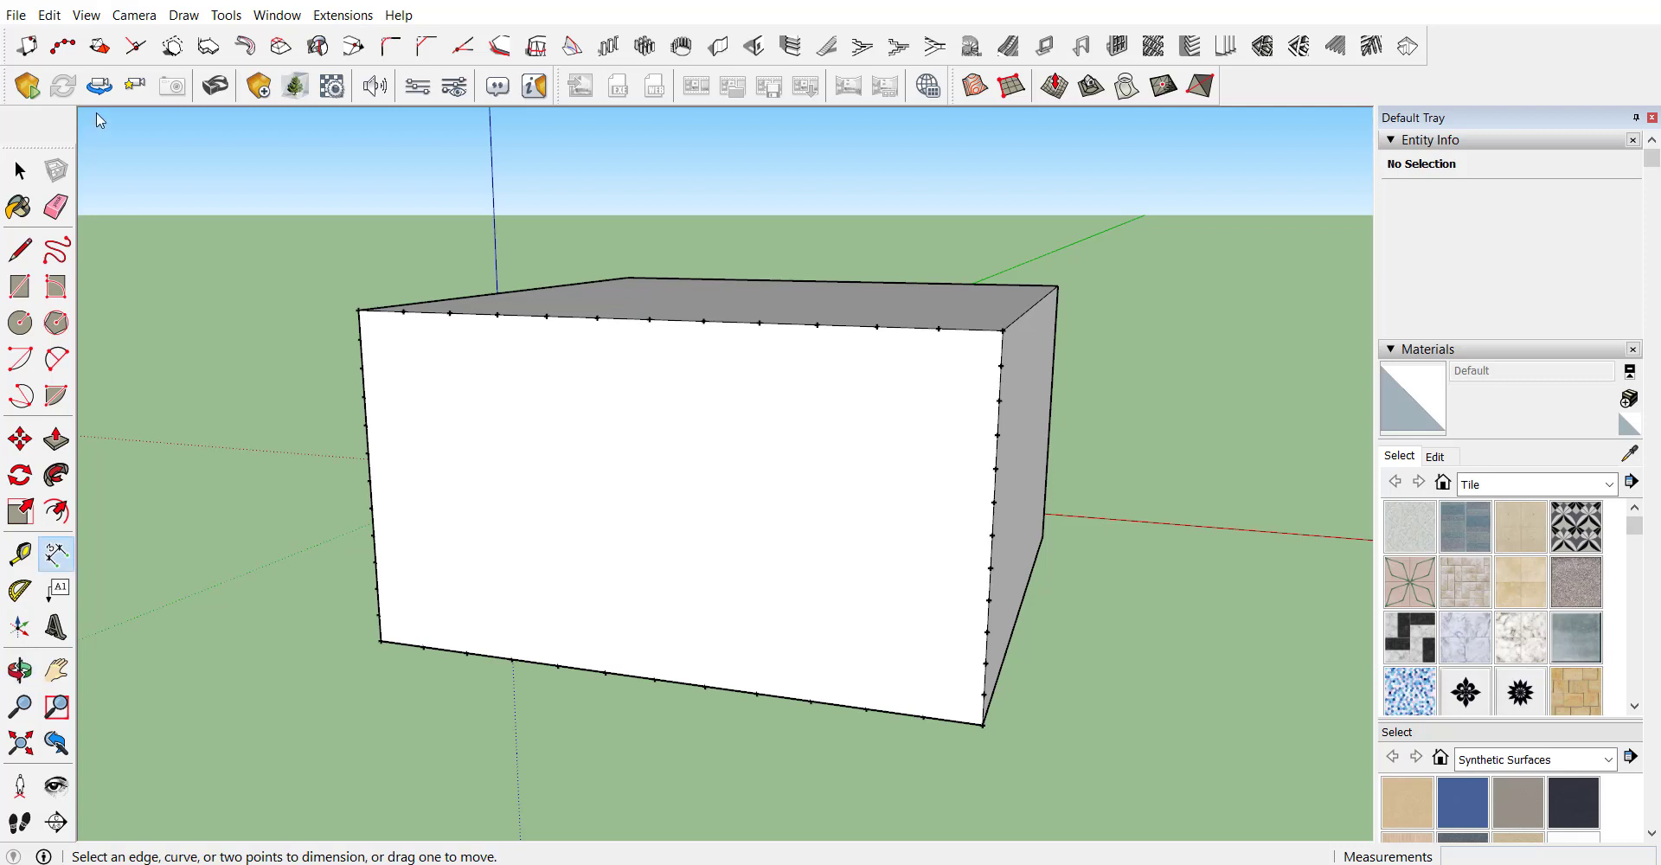
Step: Switch to a standard 3D view and window-select the entire box
click(100, 49)
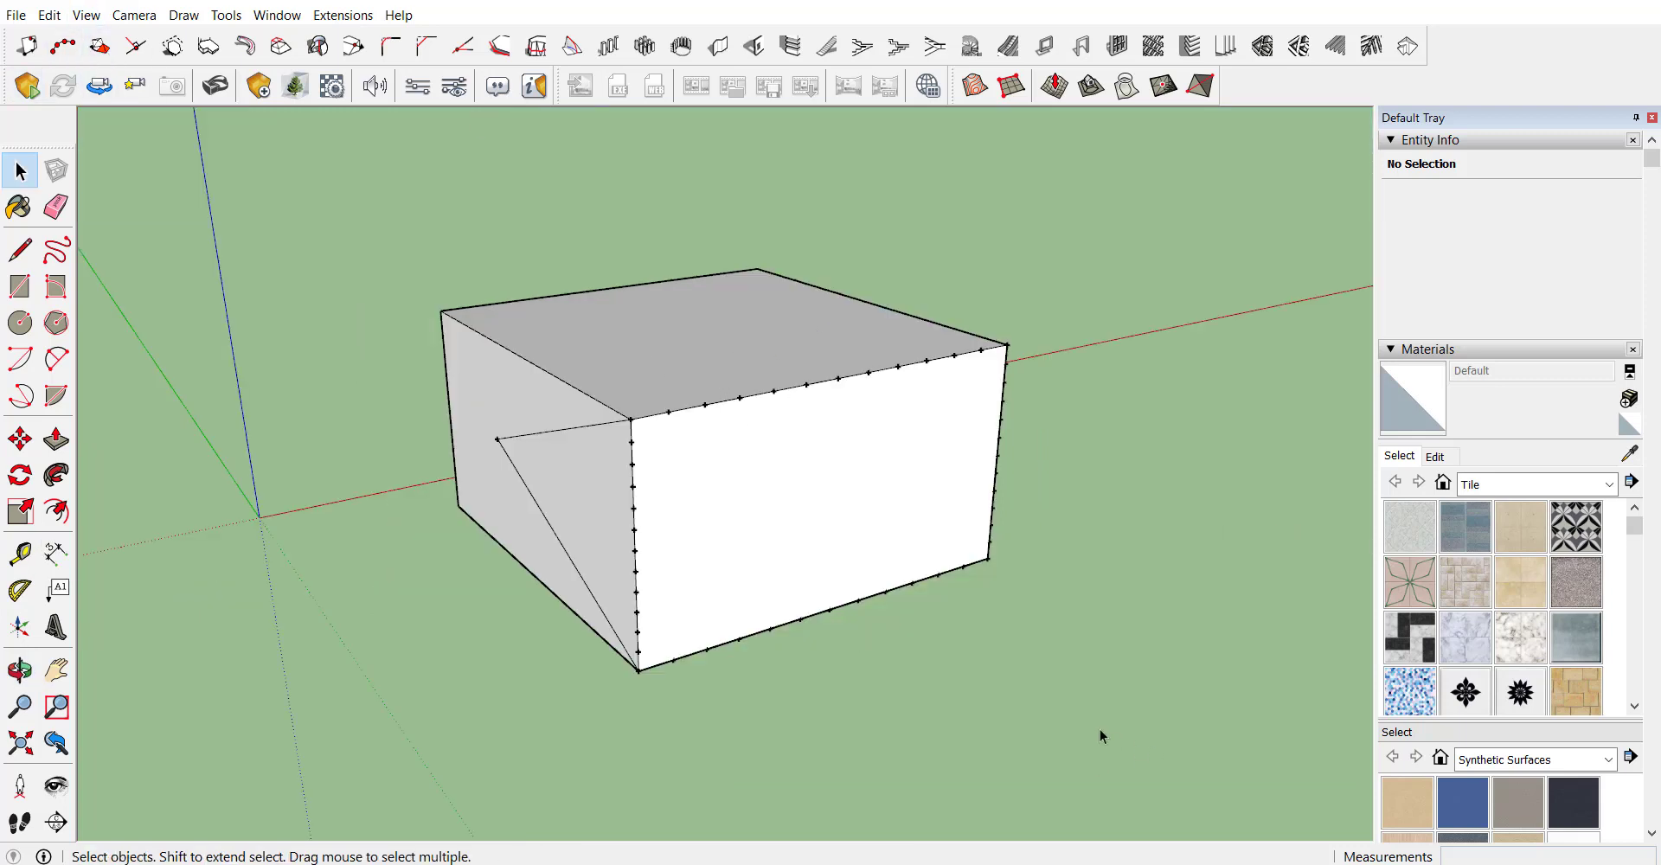
key(ctrl+a)
drag(1104, 725, 486, 309)
drag(394, 246, 459, 304)
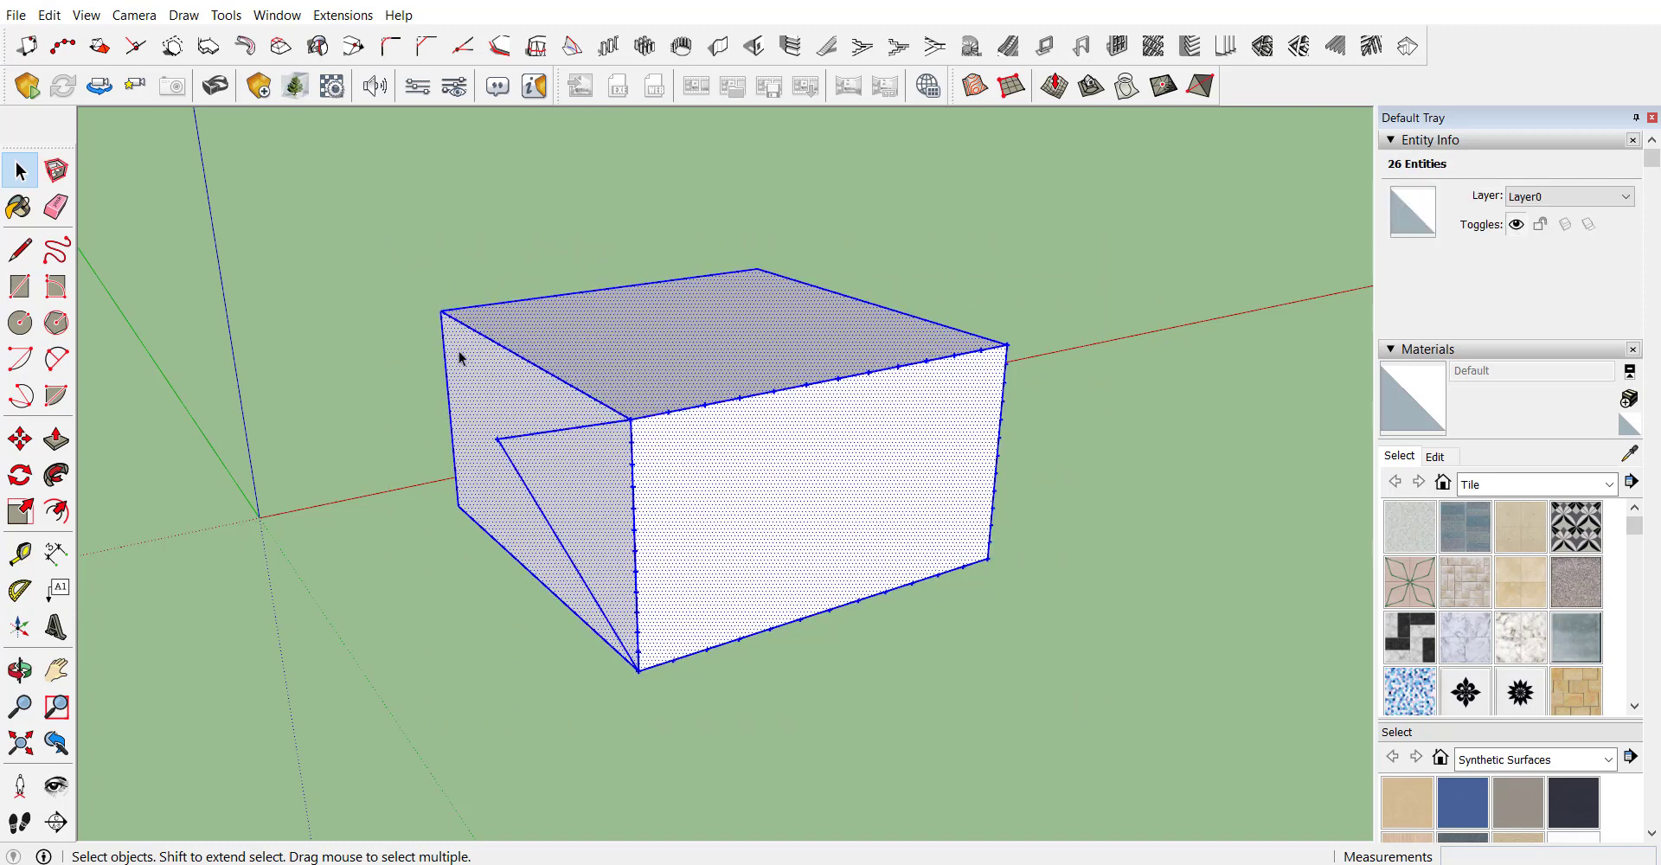
Step: Use 1001bit Align to move the box's corner onto the origin, aligned to the red and green axes
click(101, 49)
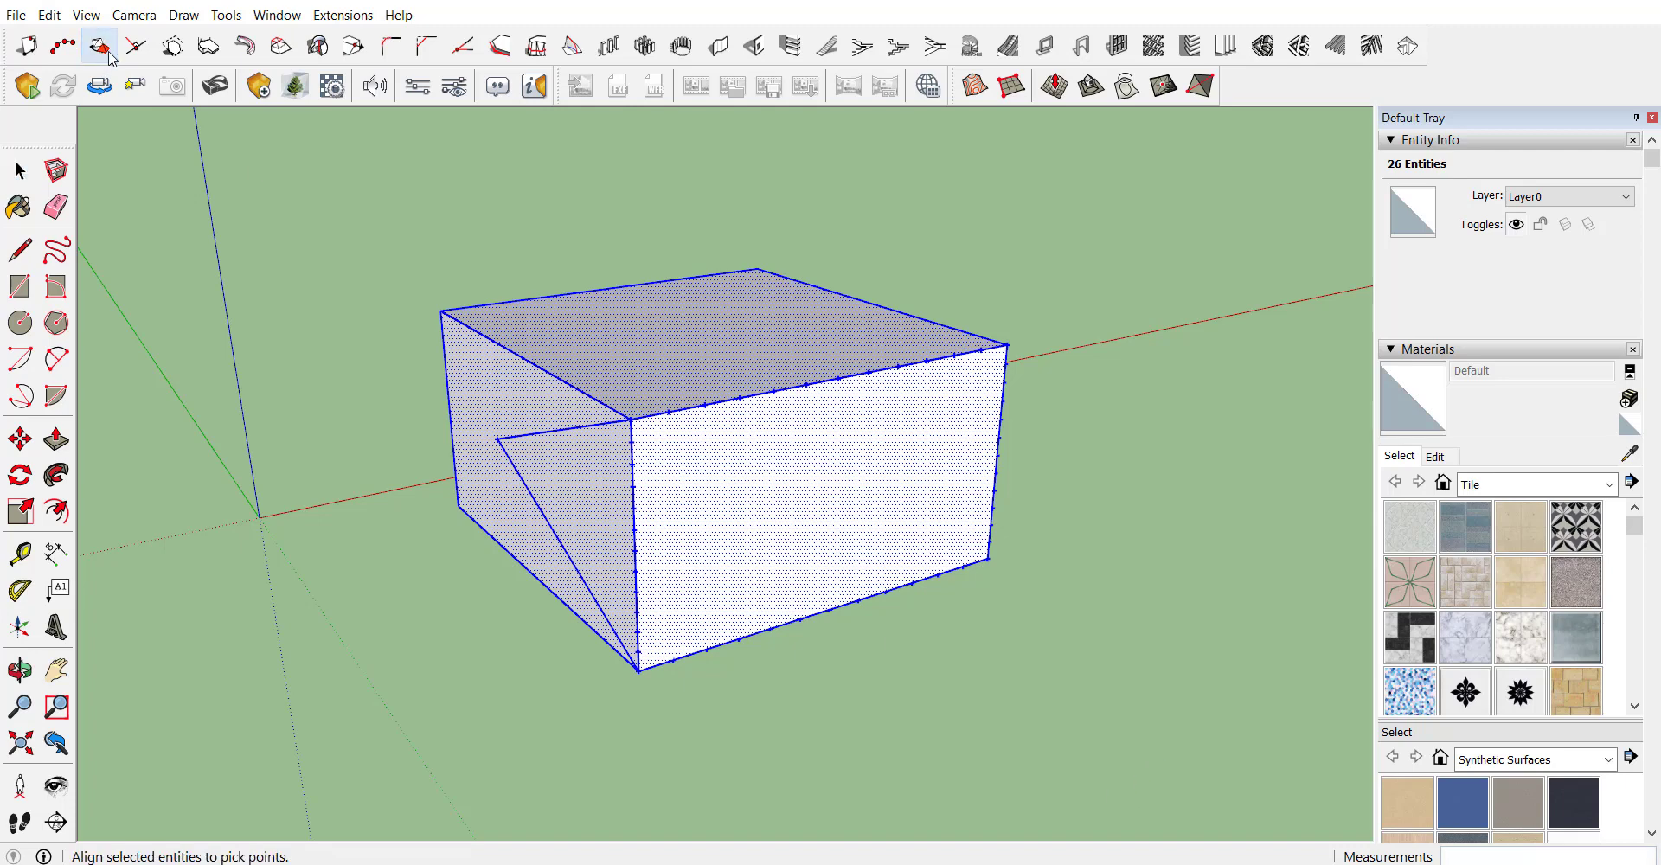
click(457, 508)
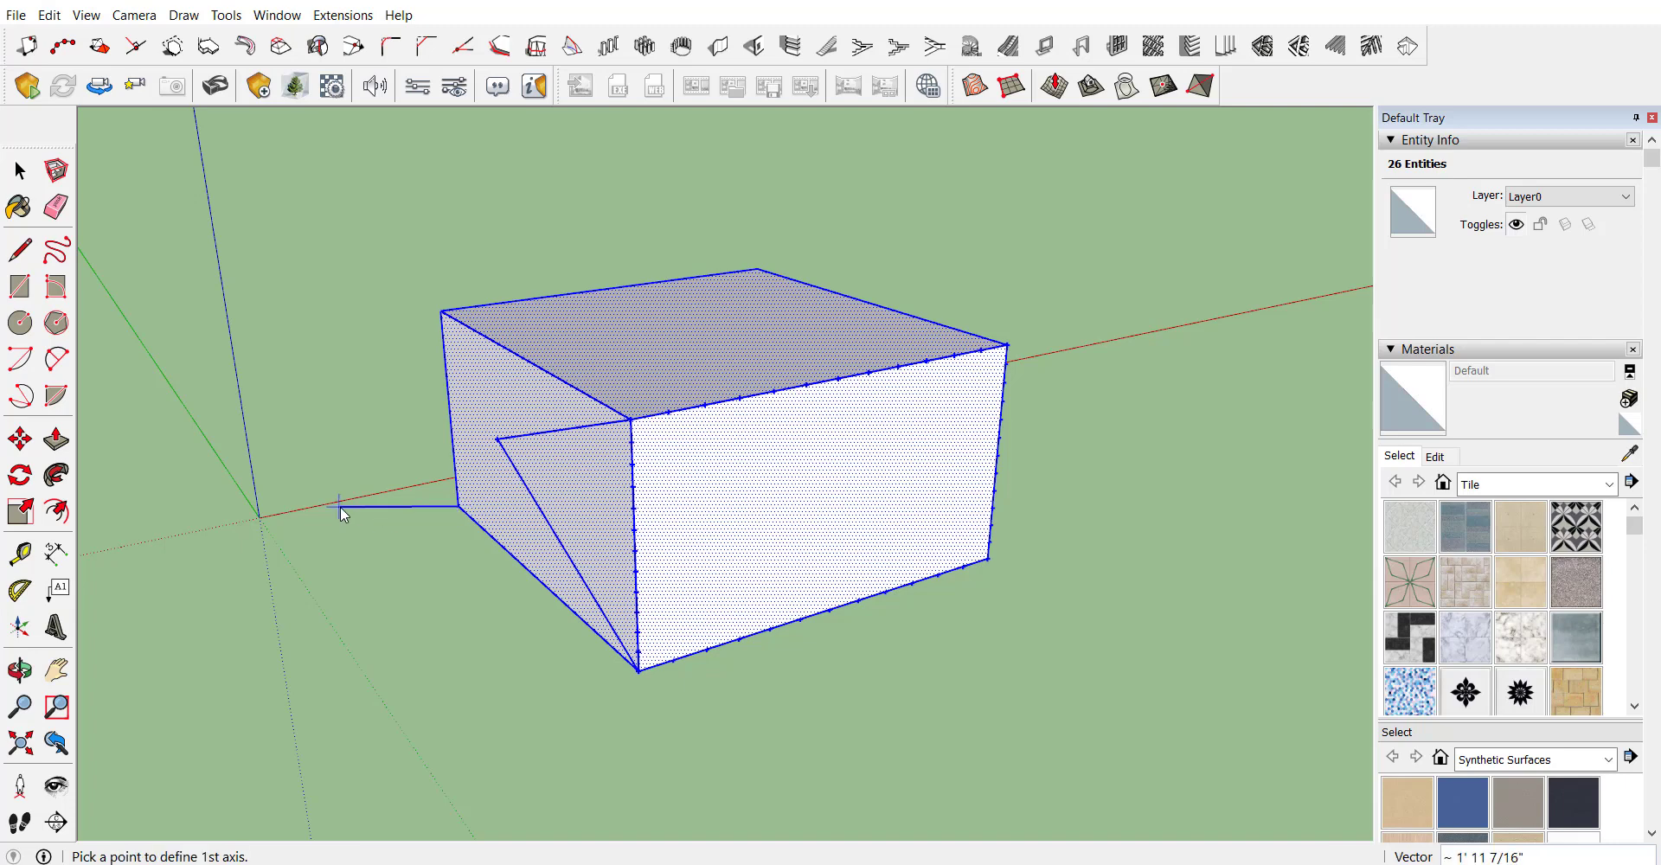
click(638, 671)
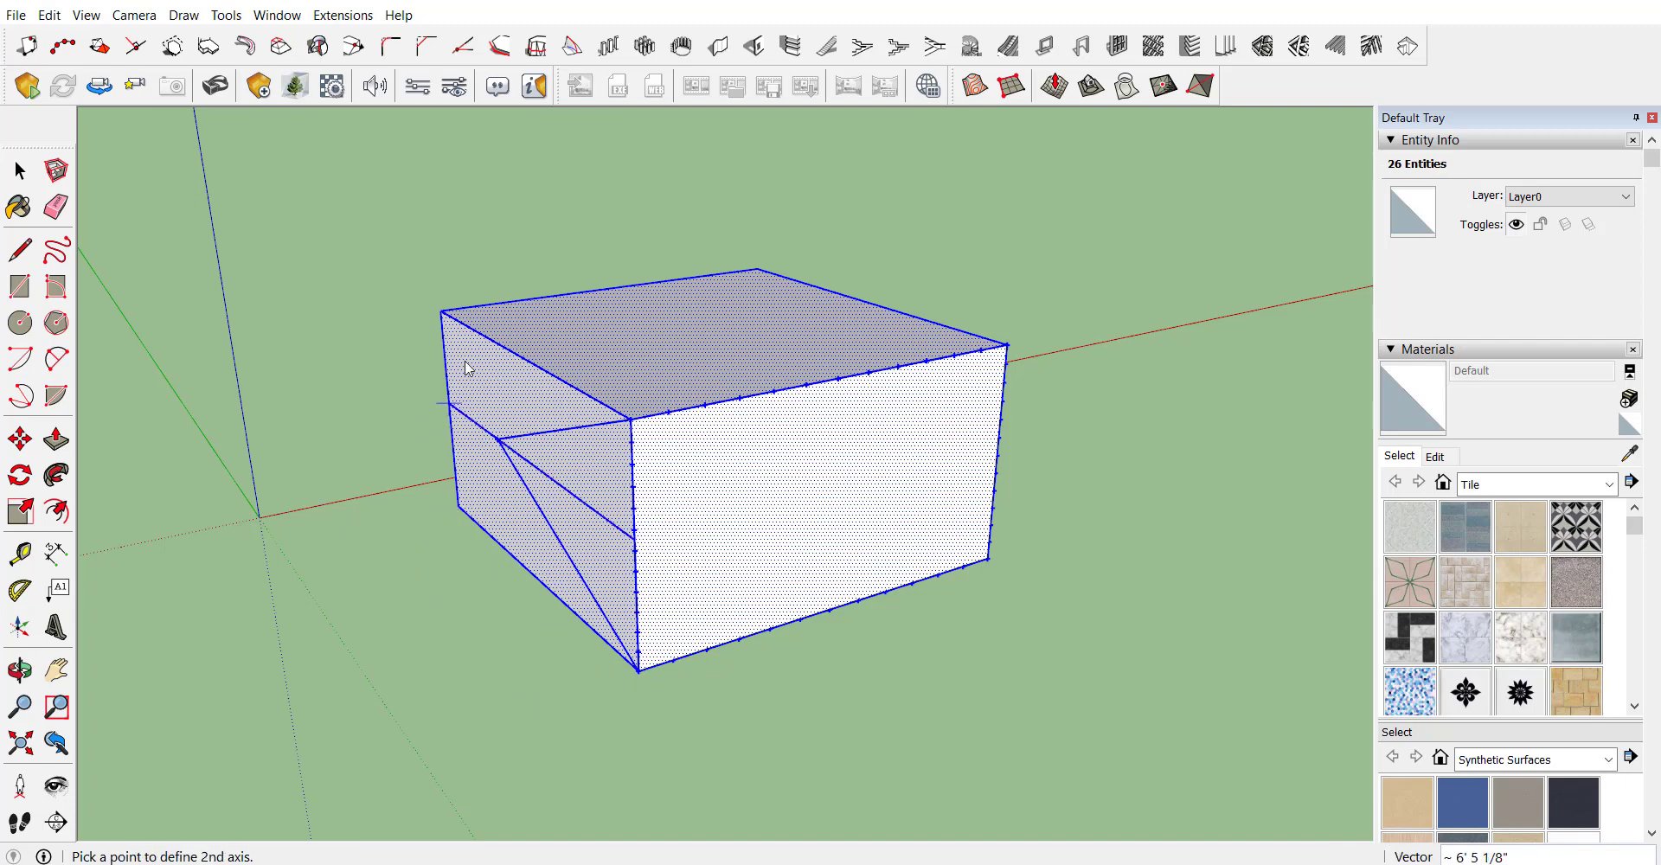
click(442, 313)
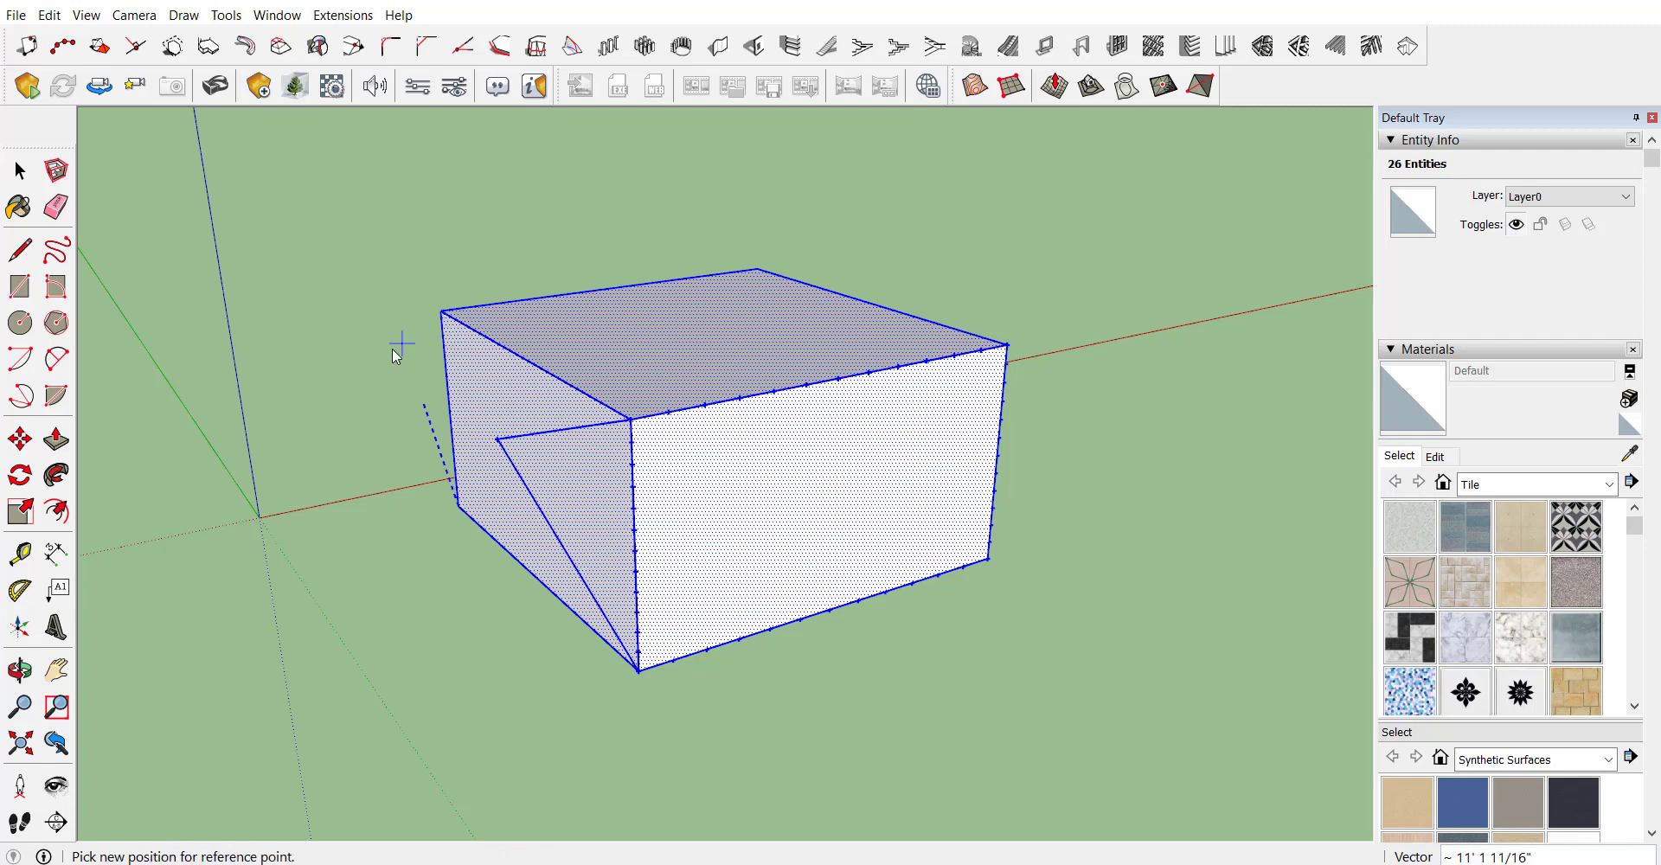
click(275, 552)
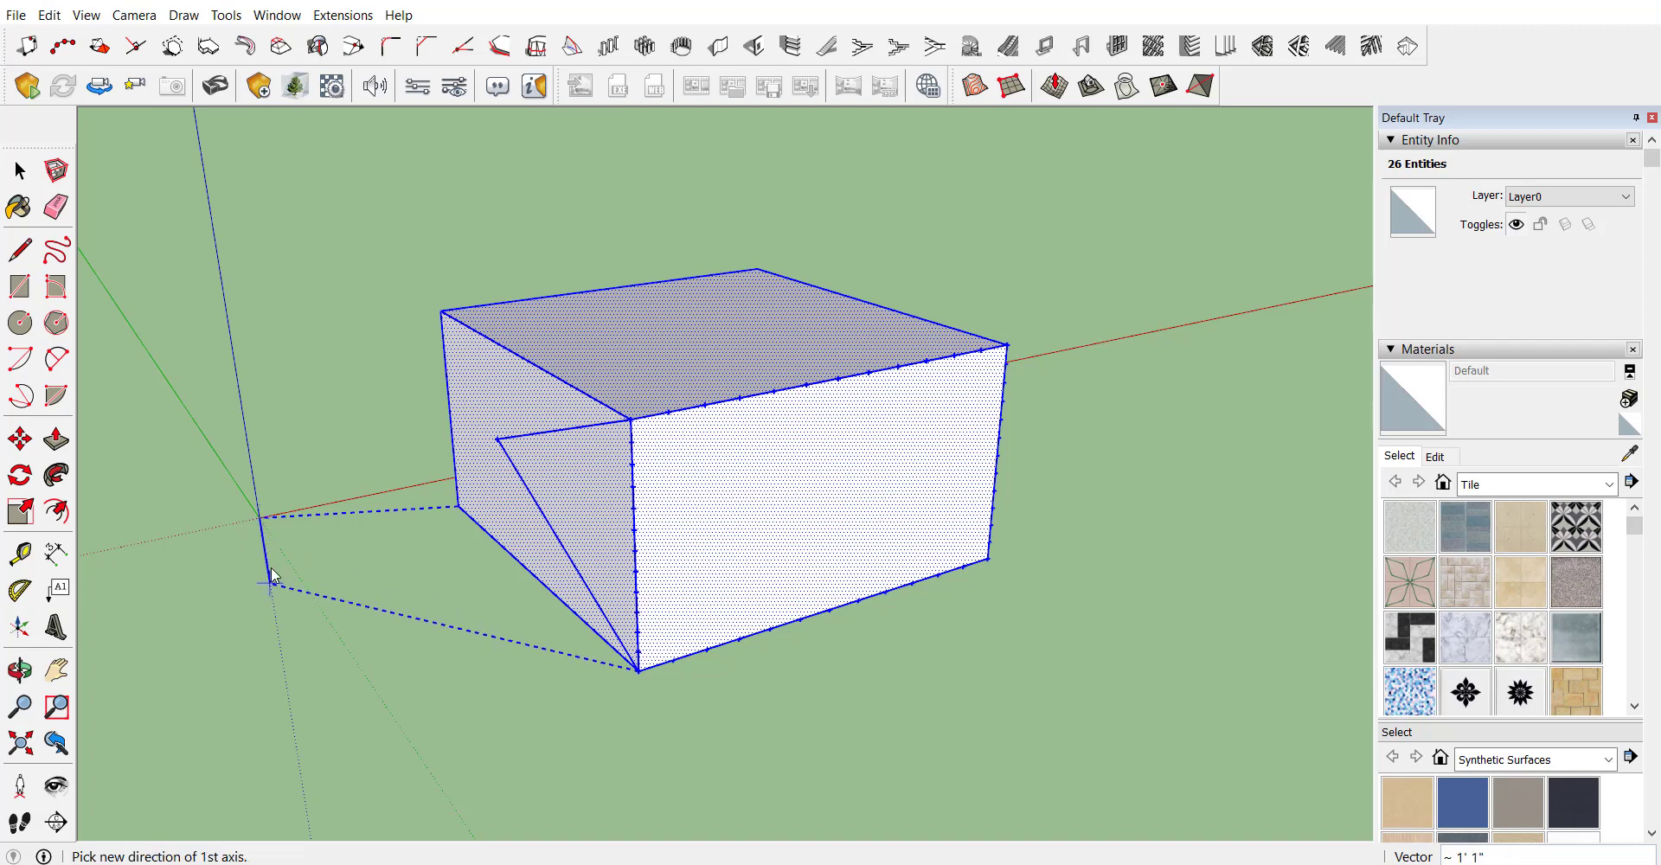
click(409, 491)
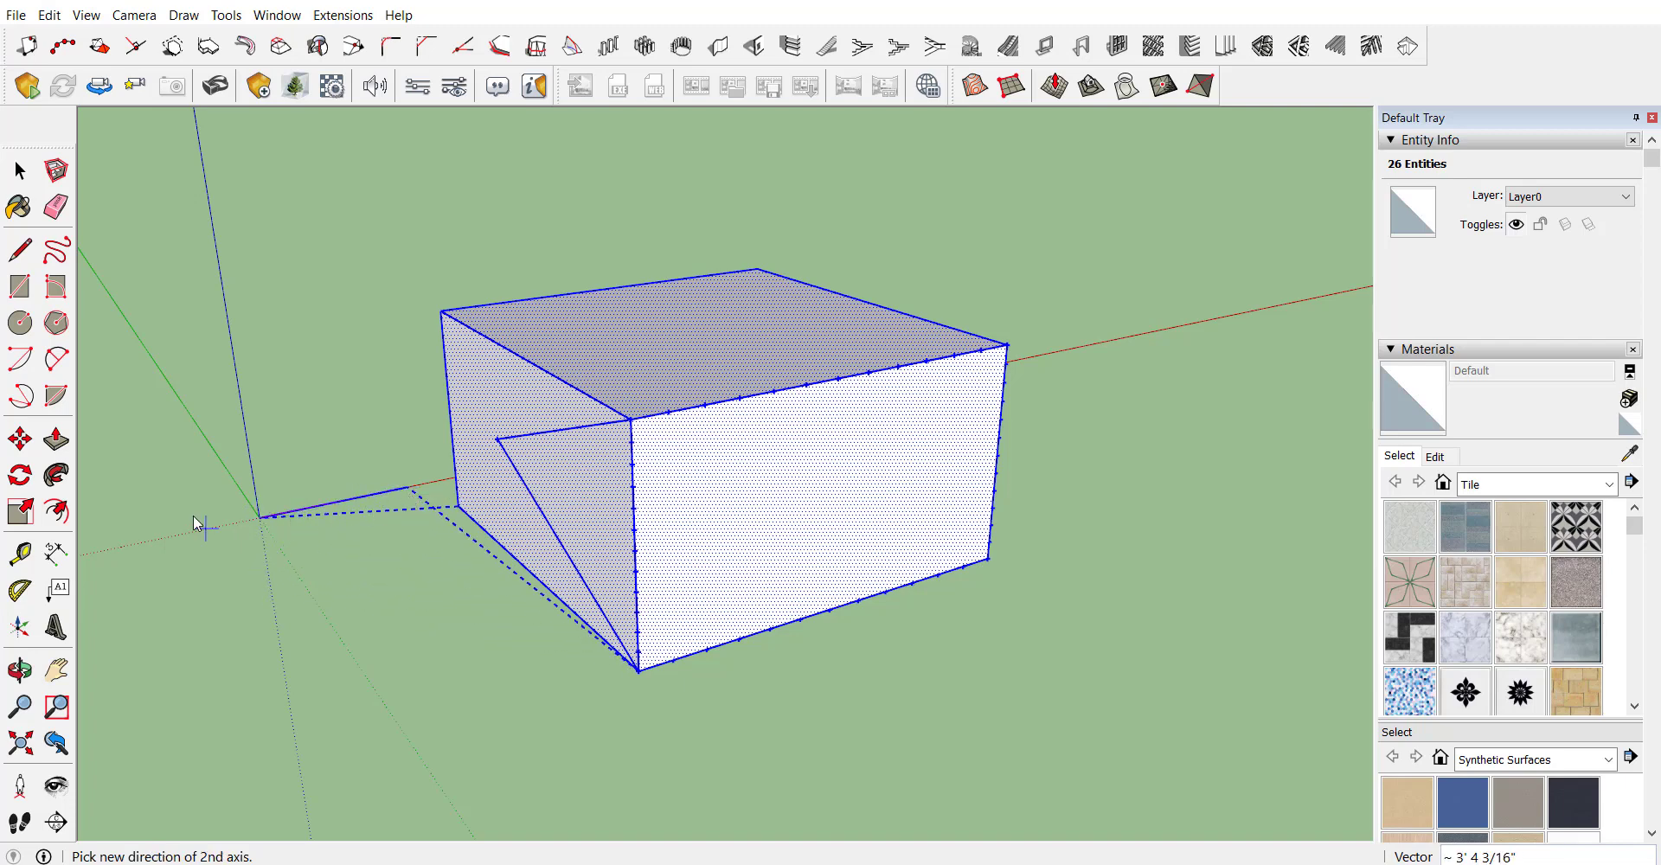
click(232, 358)
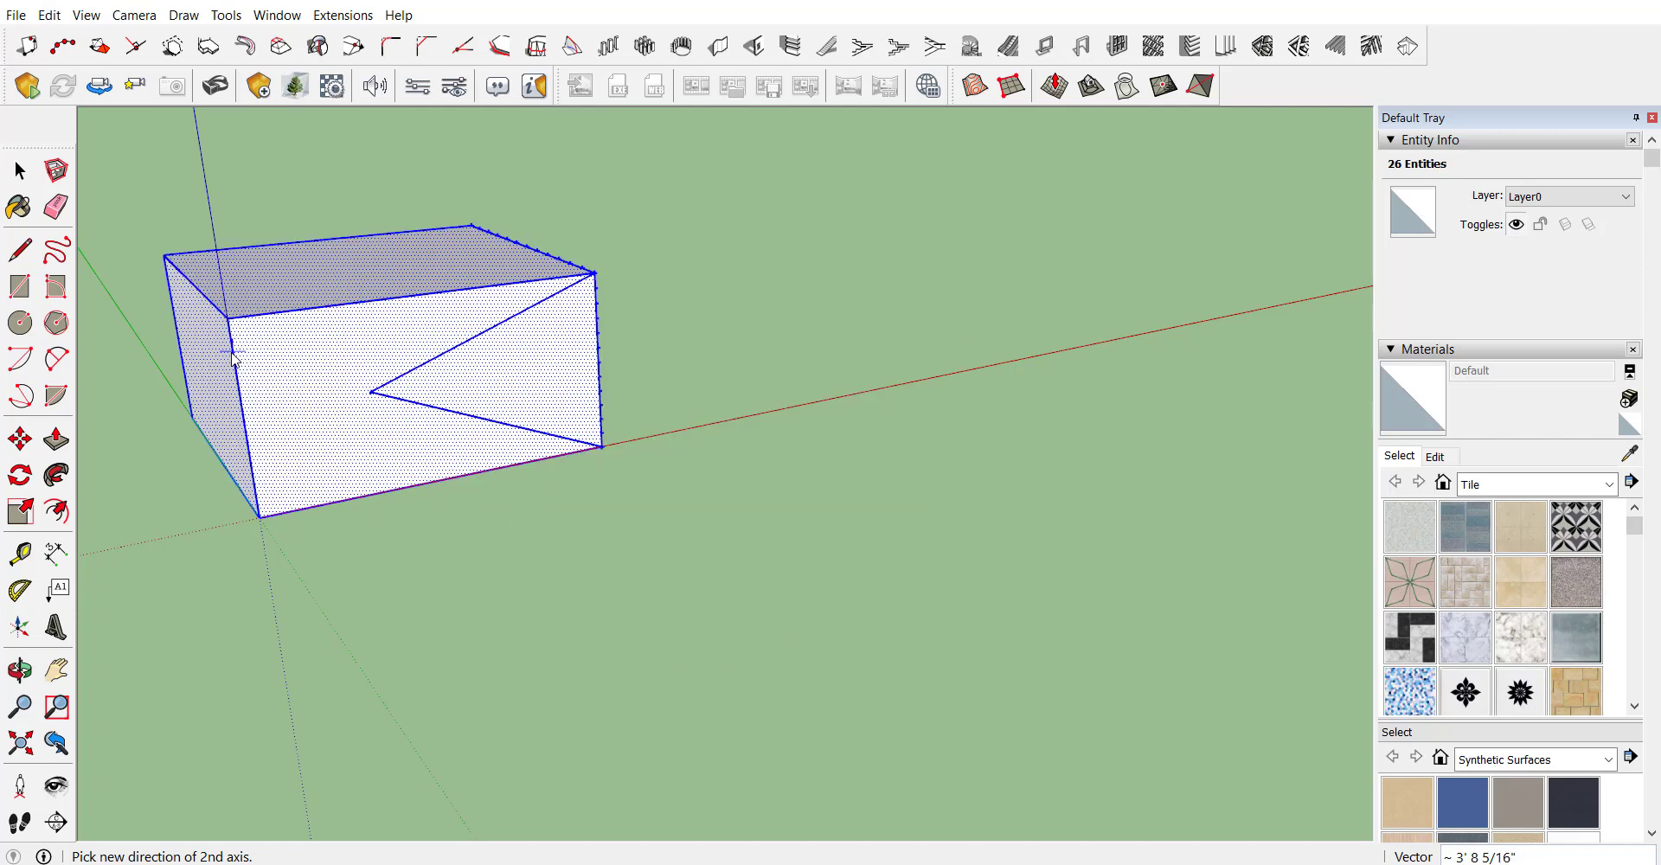
middle_drag(297, 426, 327, 352)
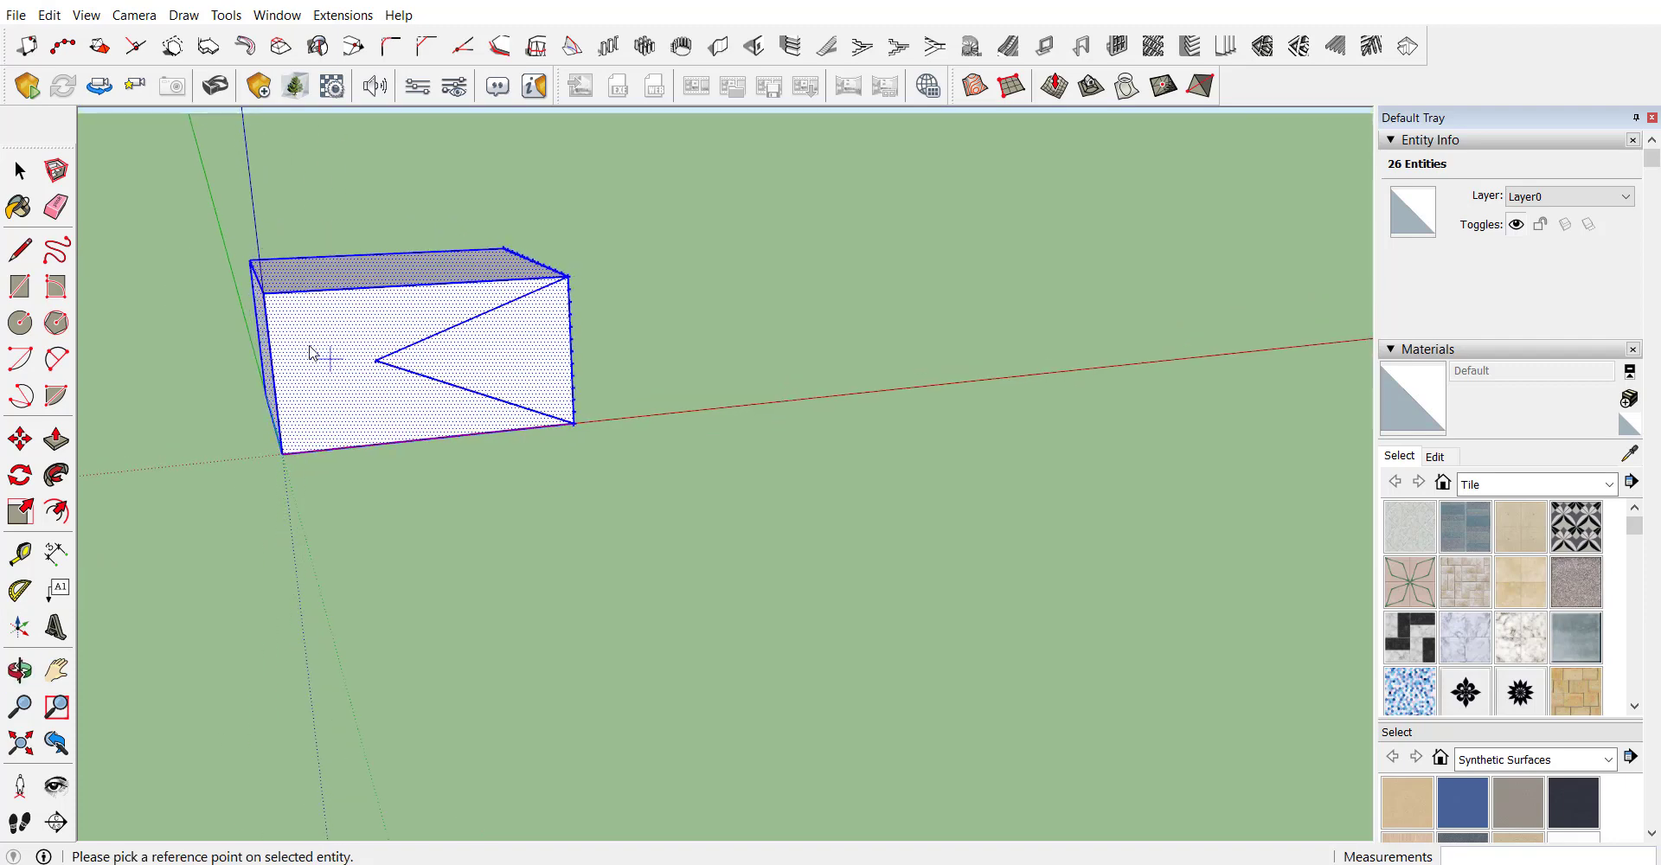
scroll(326, 352, up, 3)
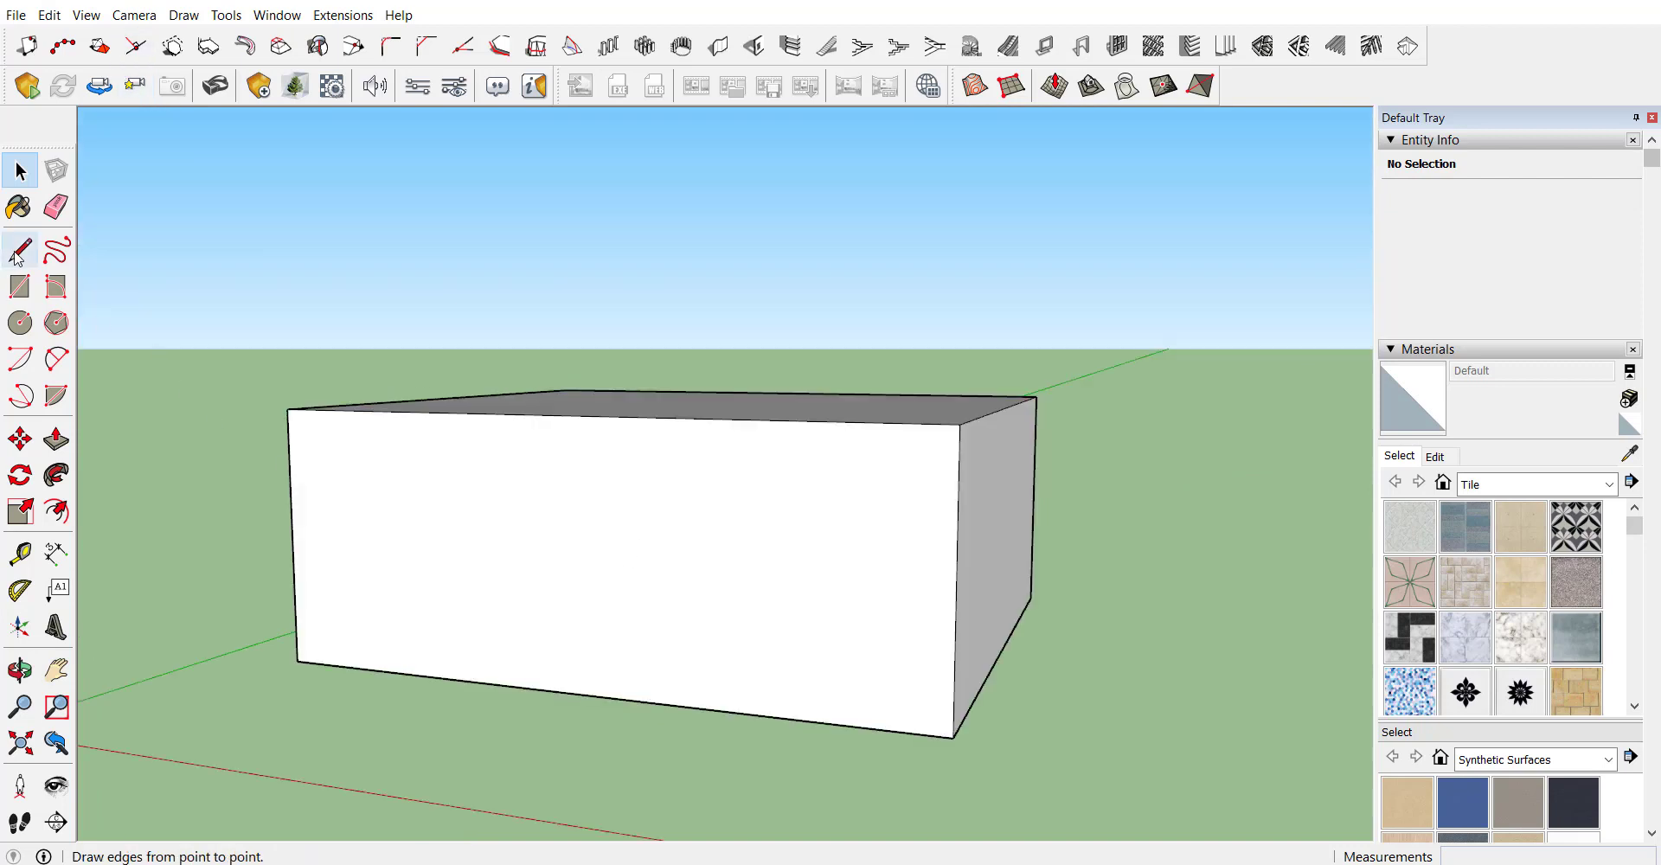
Step: Draw a vertical perpendicular line up the front wall from bottom edge to top edge
click(19, 253)
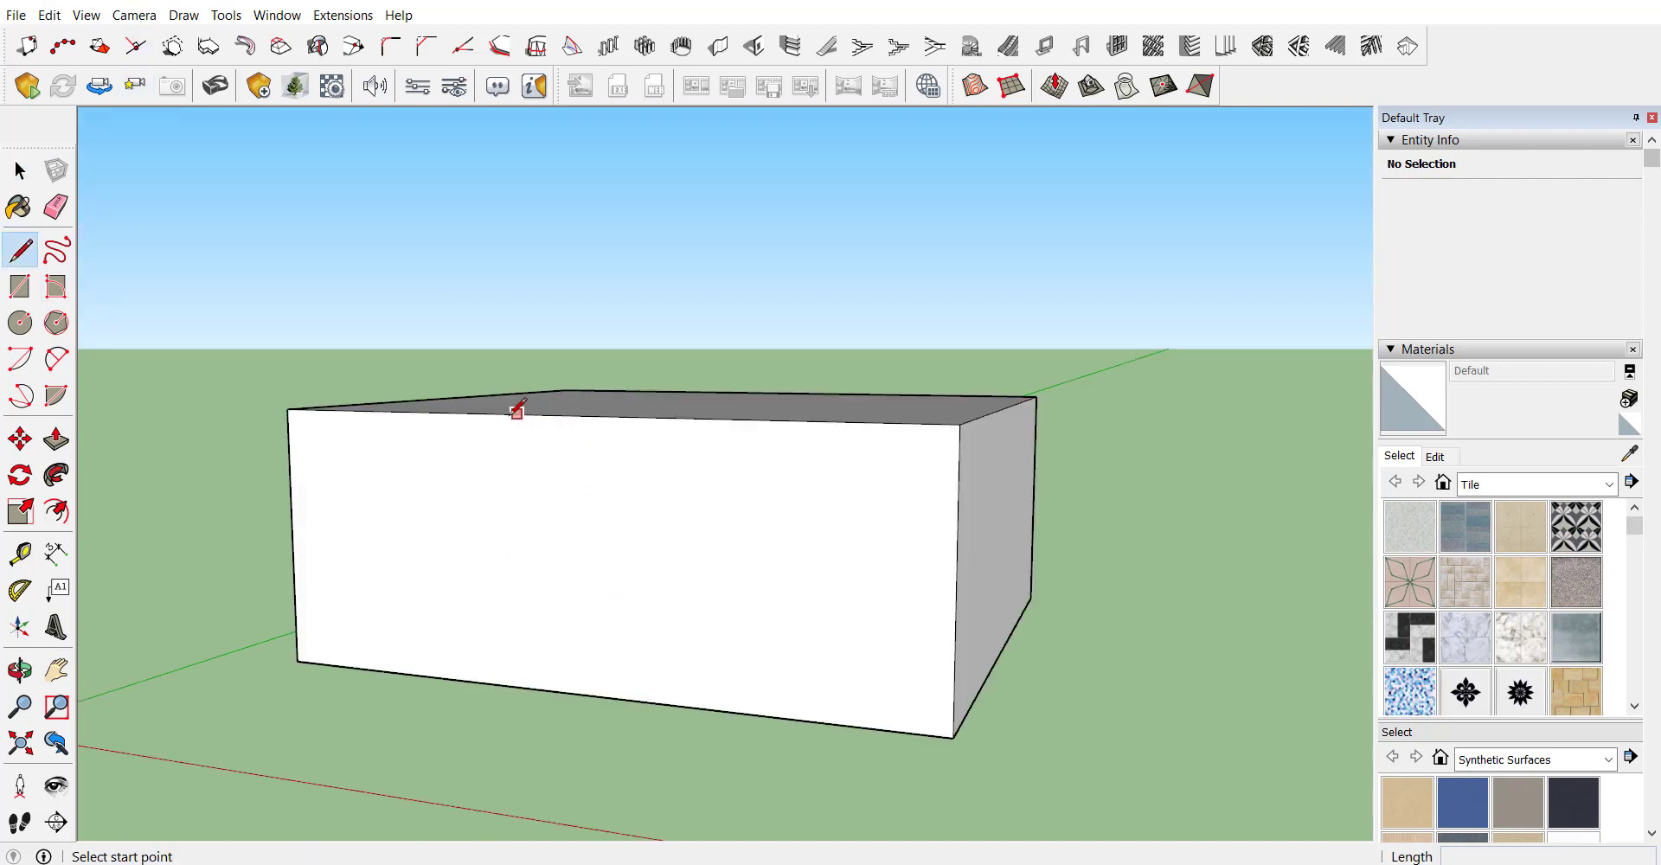
key(space)
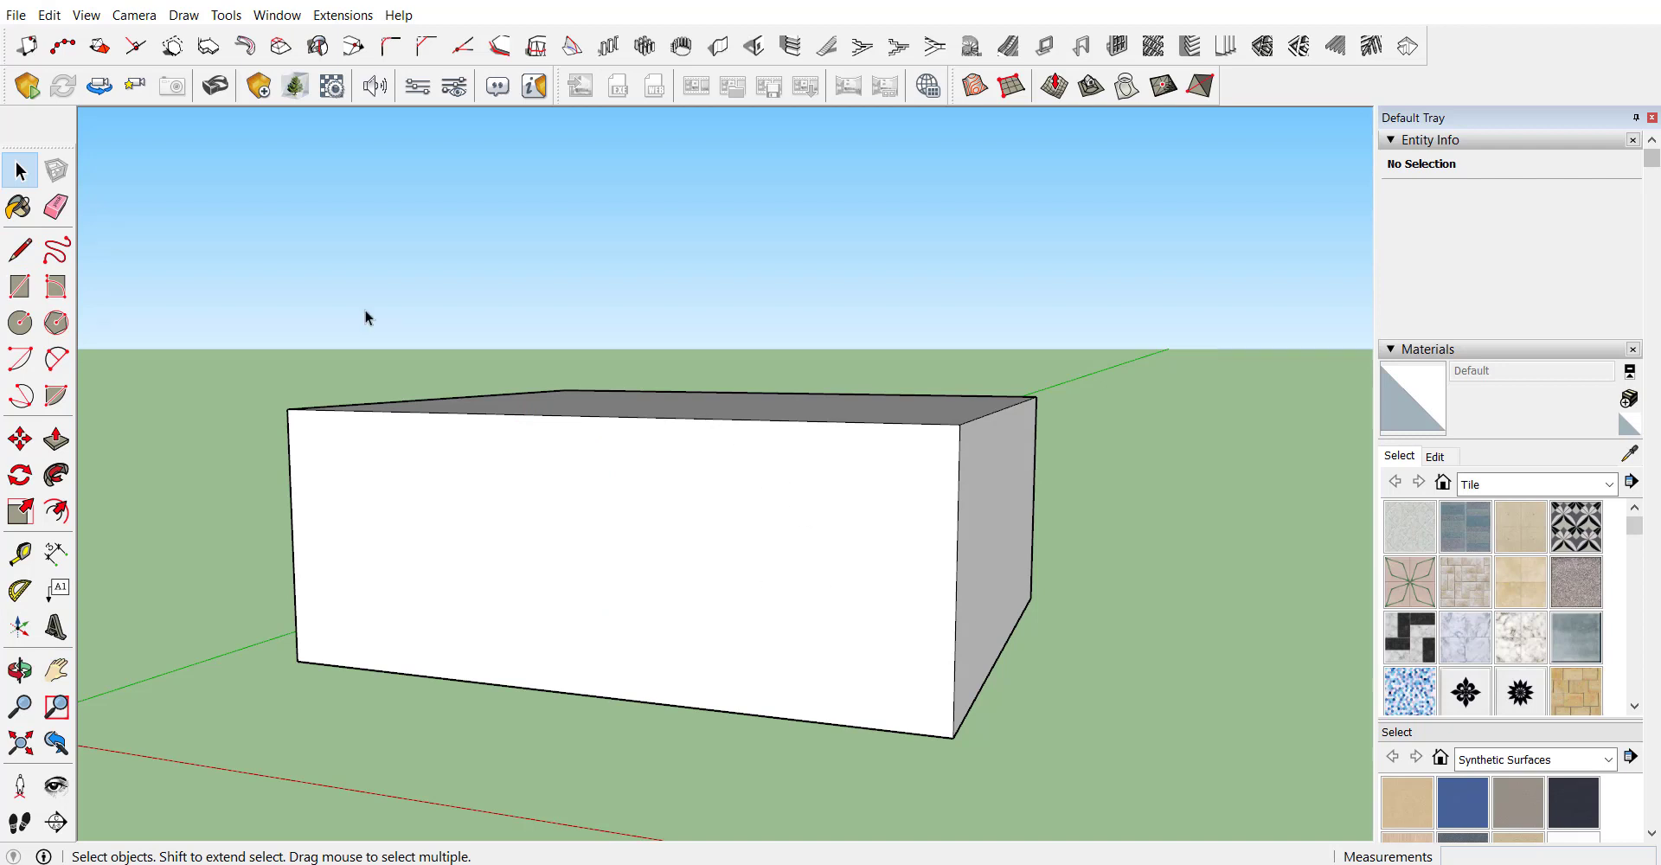
click(138, 51)
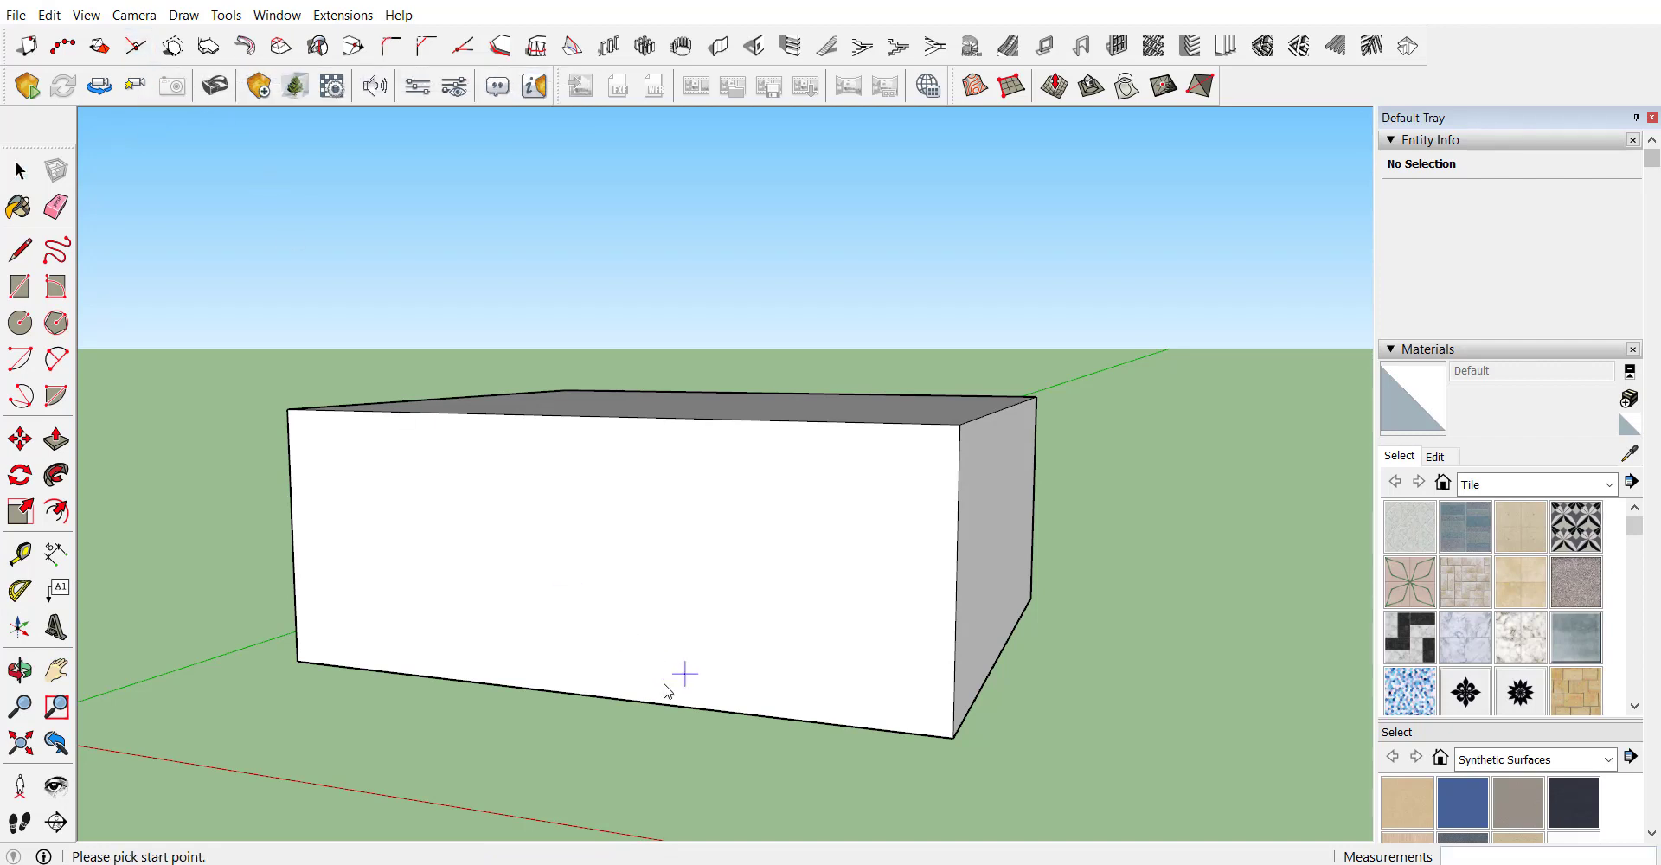
click(625, 699)
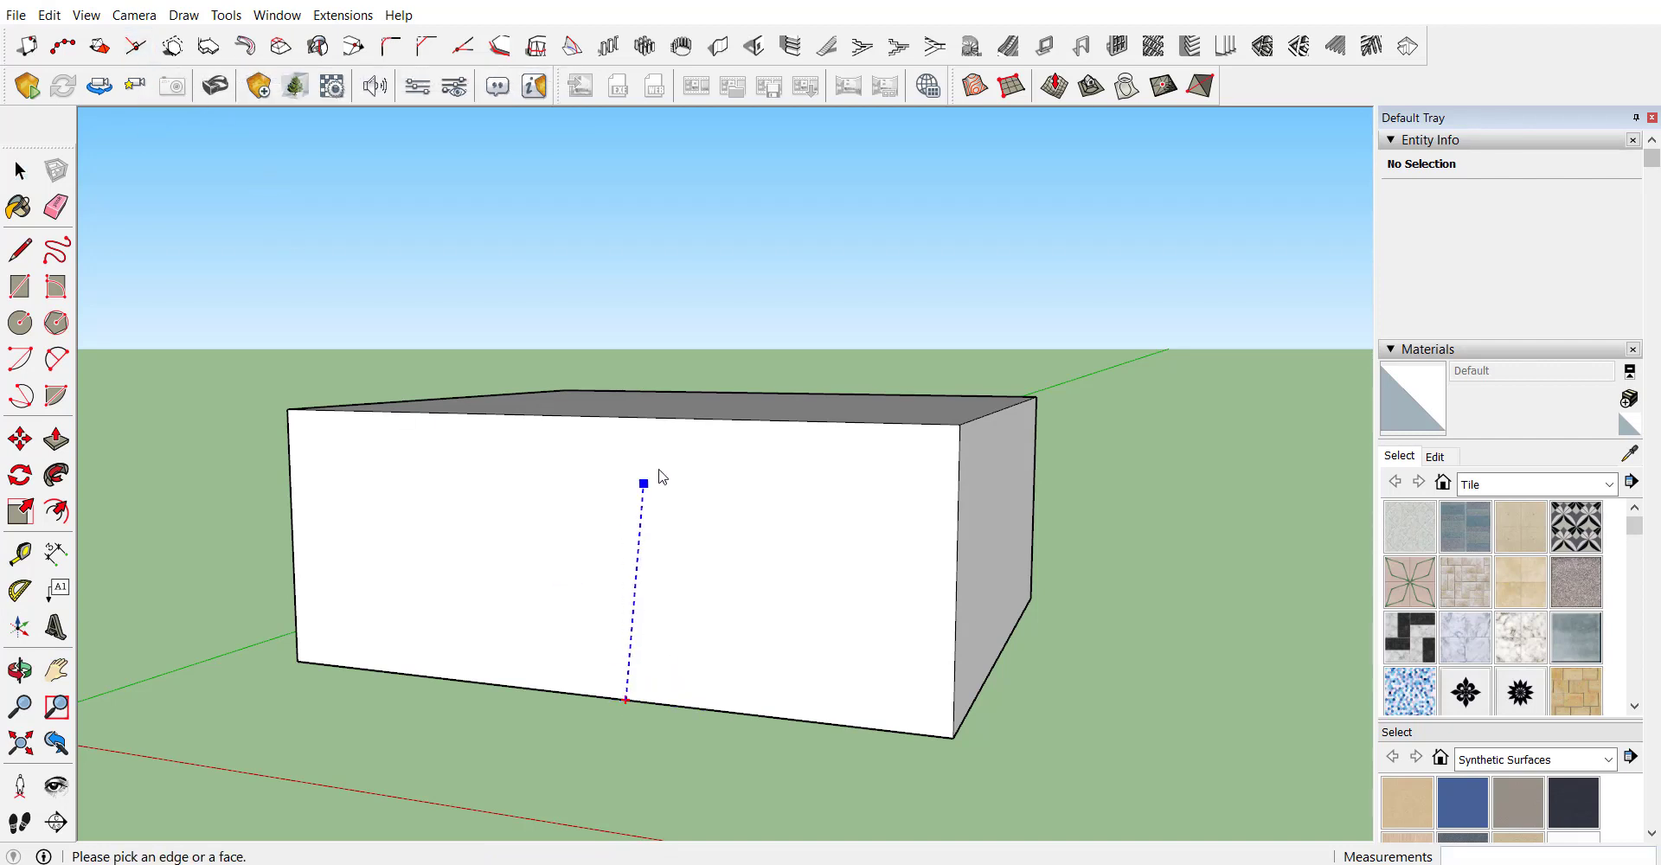
click(761, 426)
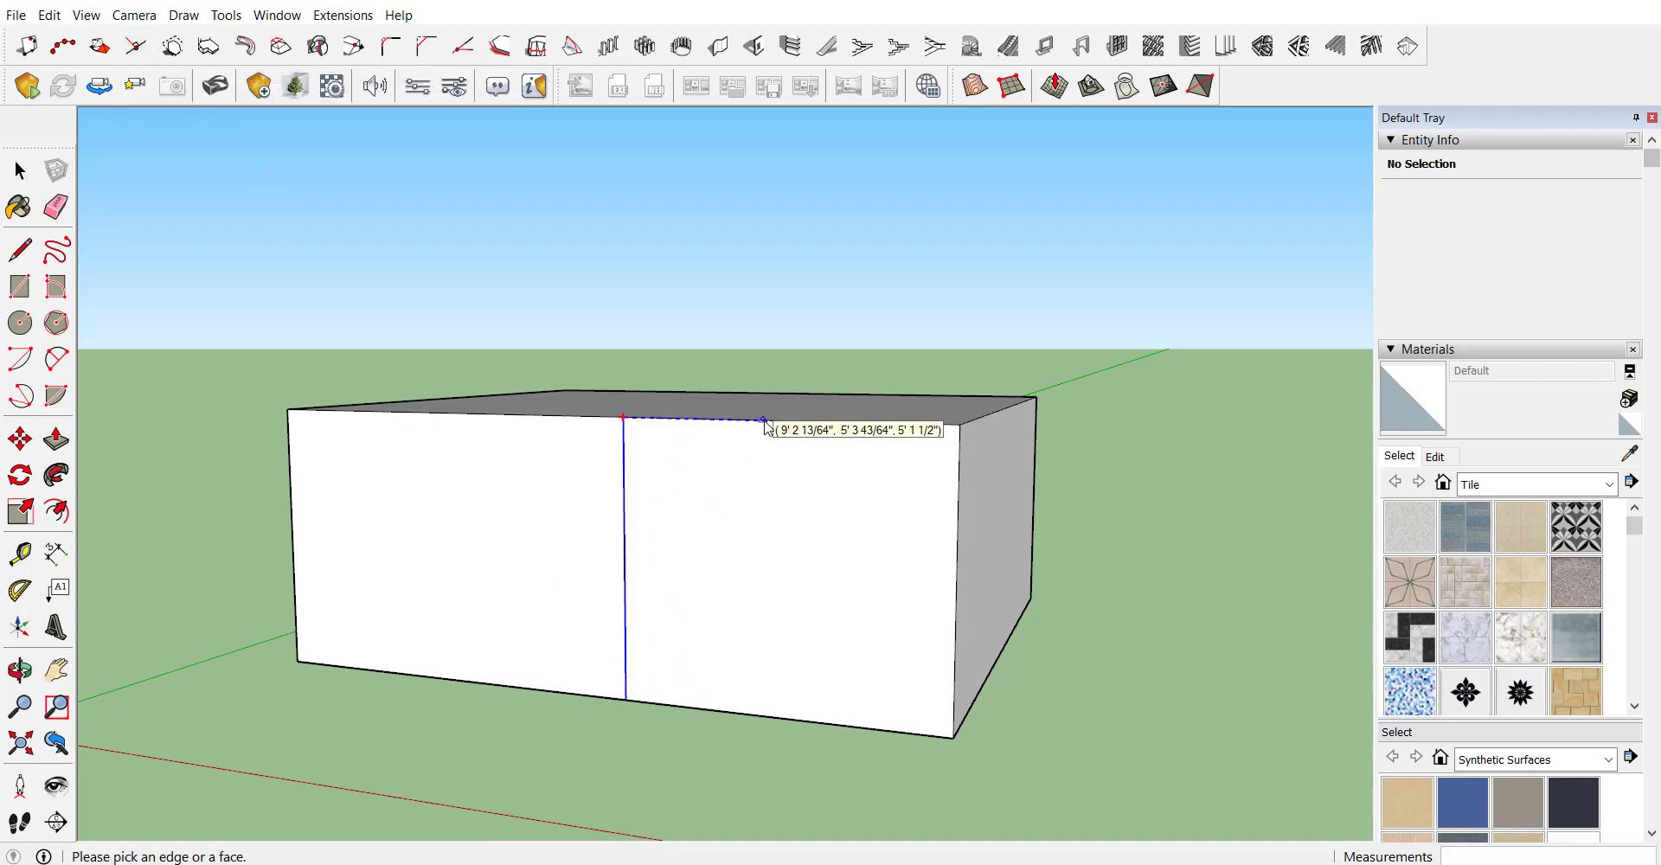
click(765, 421)
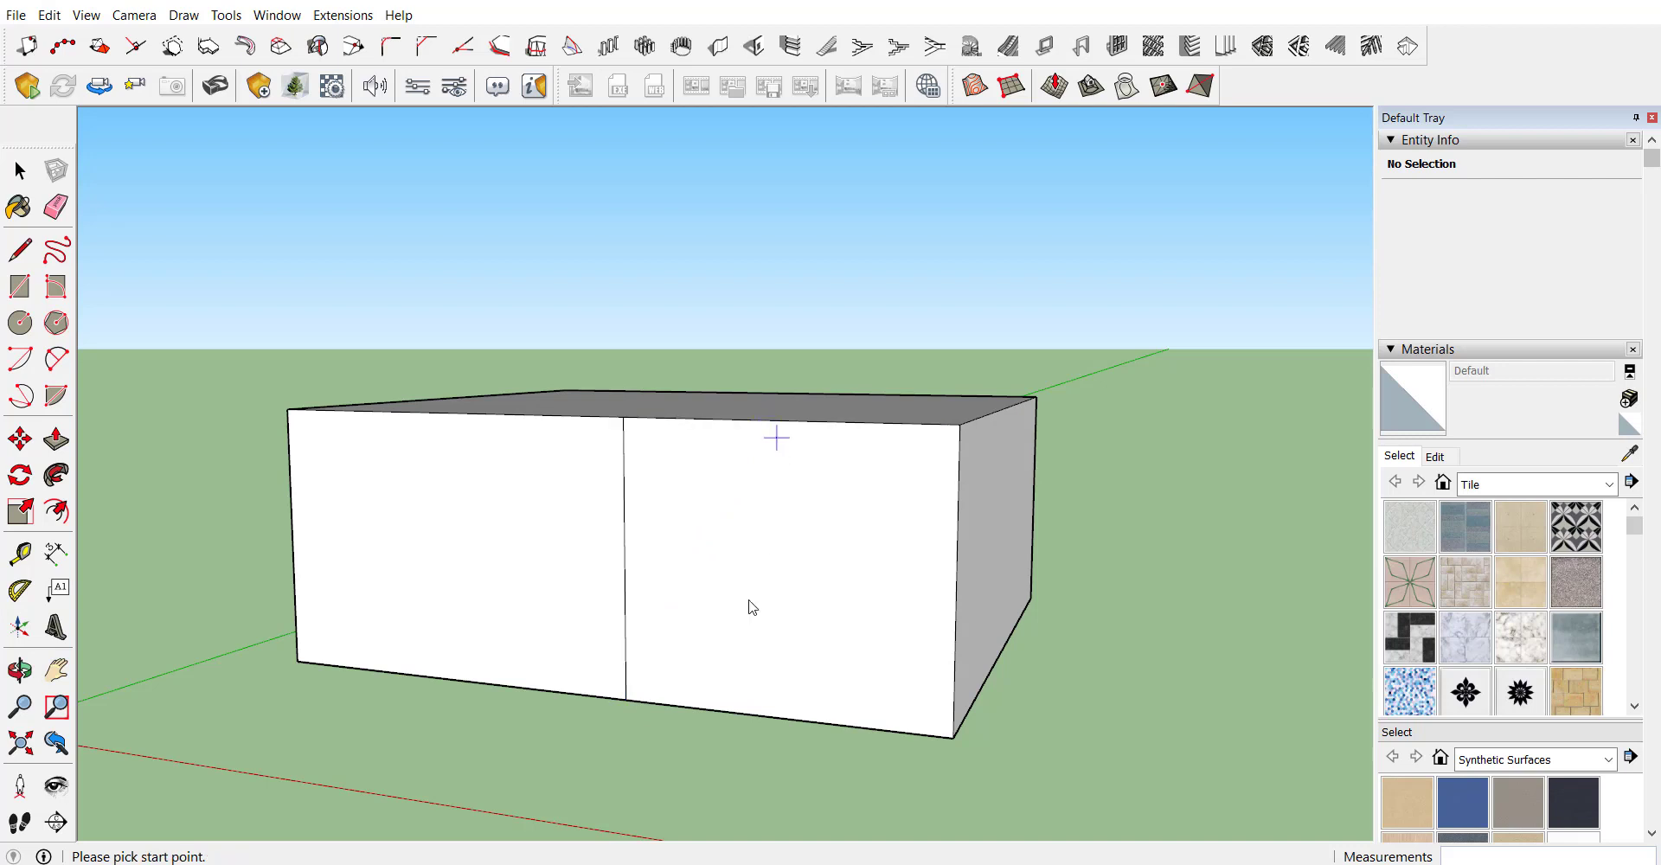
Step: Draw two horizontal edges from the new vertical edge to the wall's right side
click(625, 537)
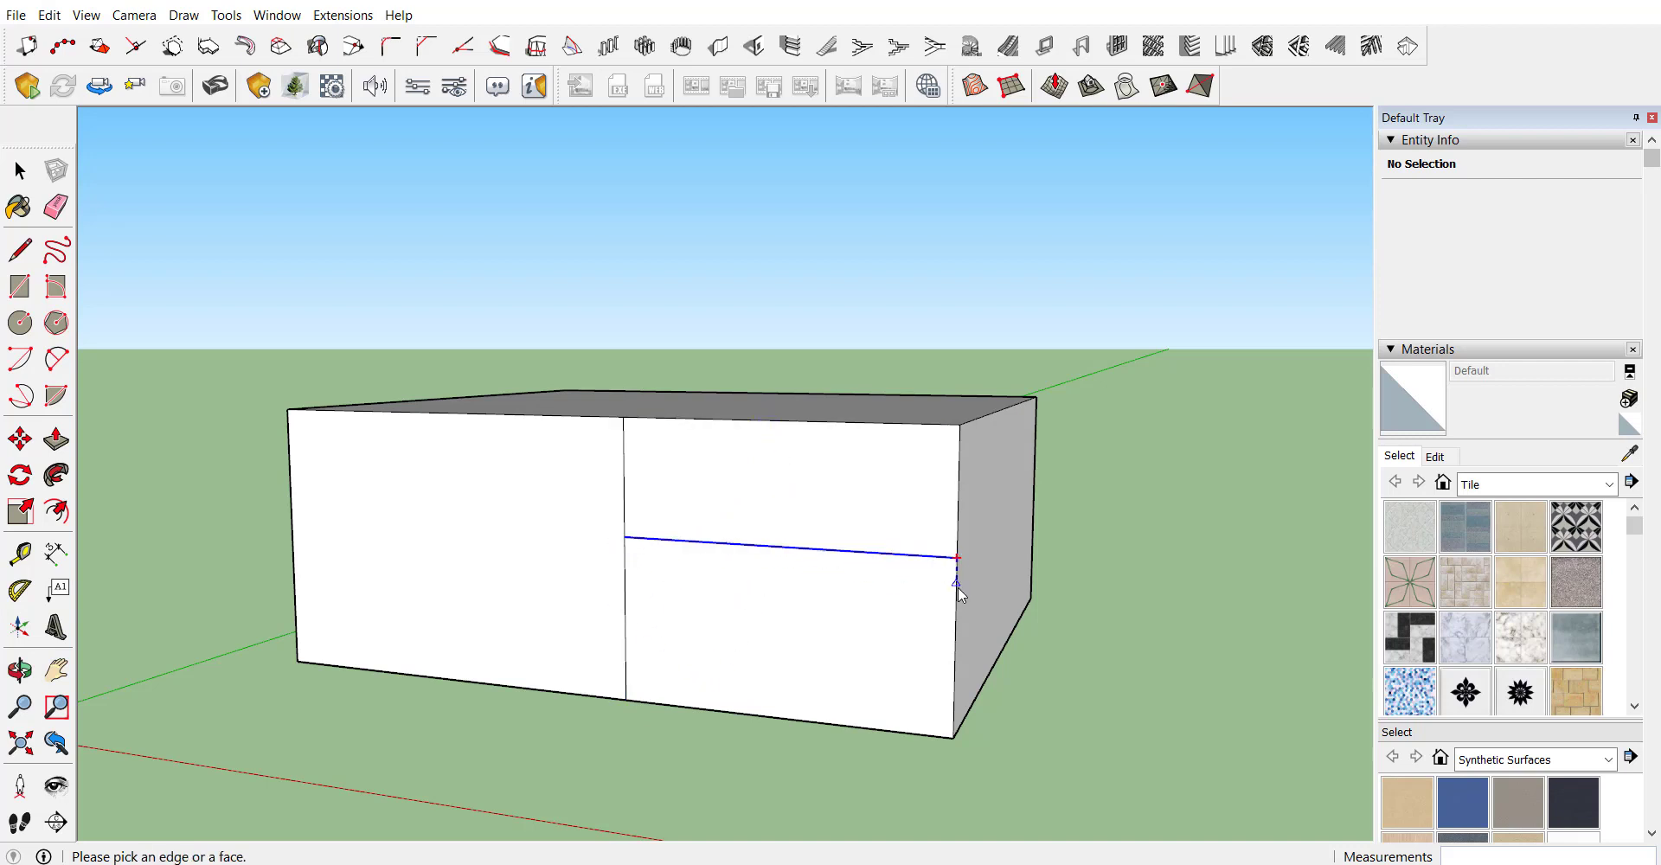
click(958, 587)
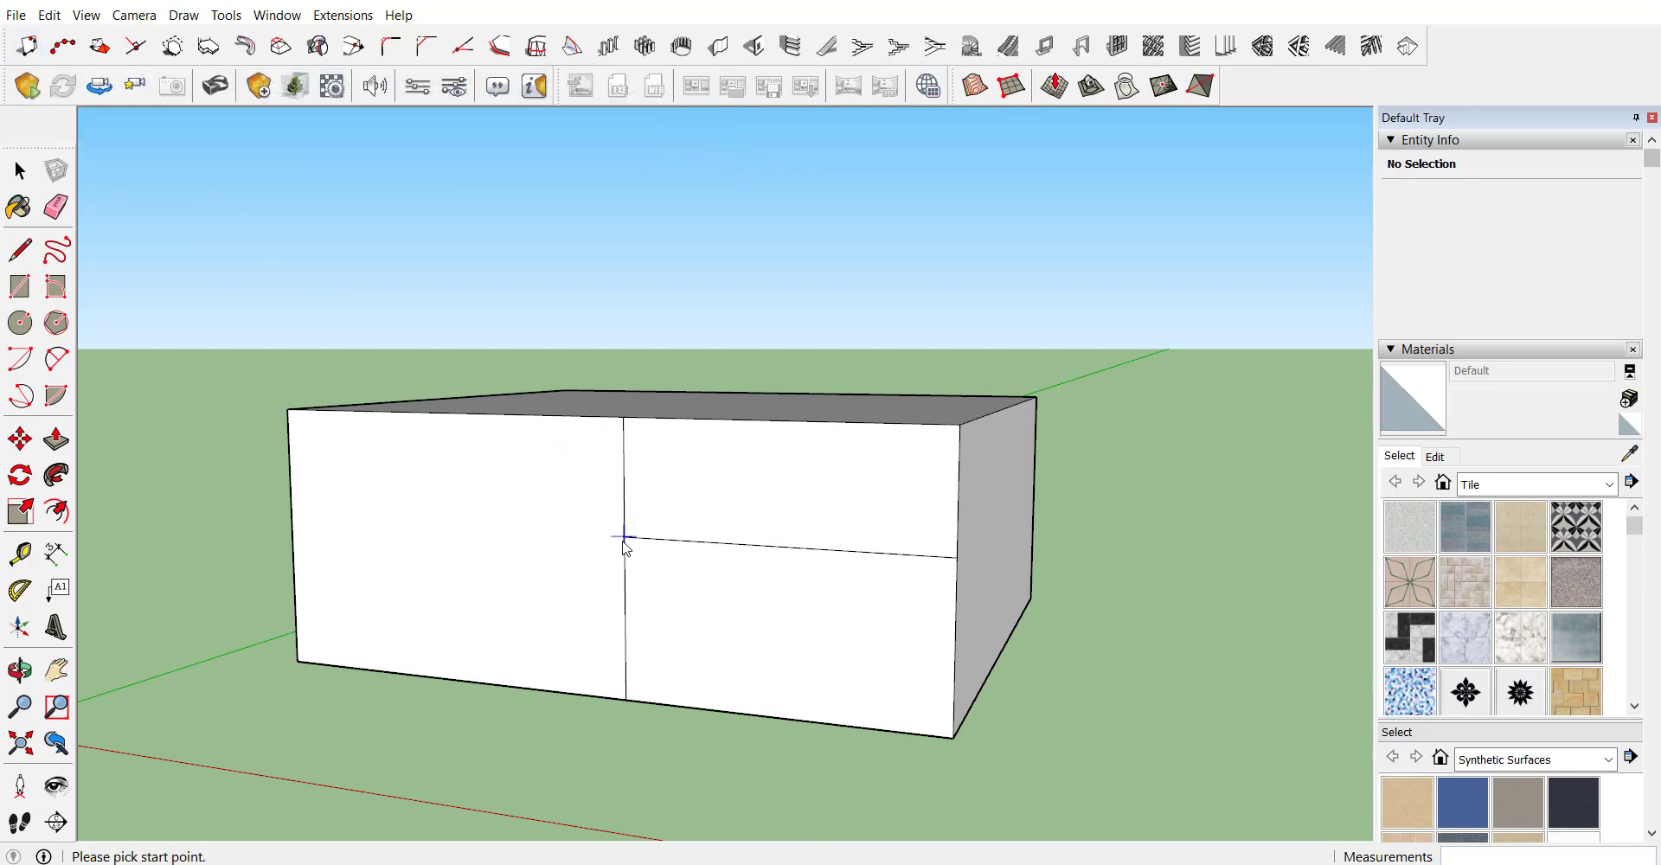
click(625, 587)
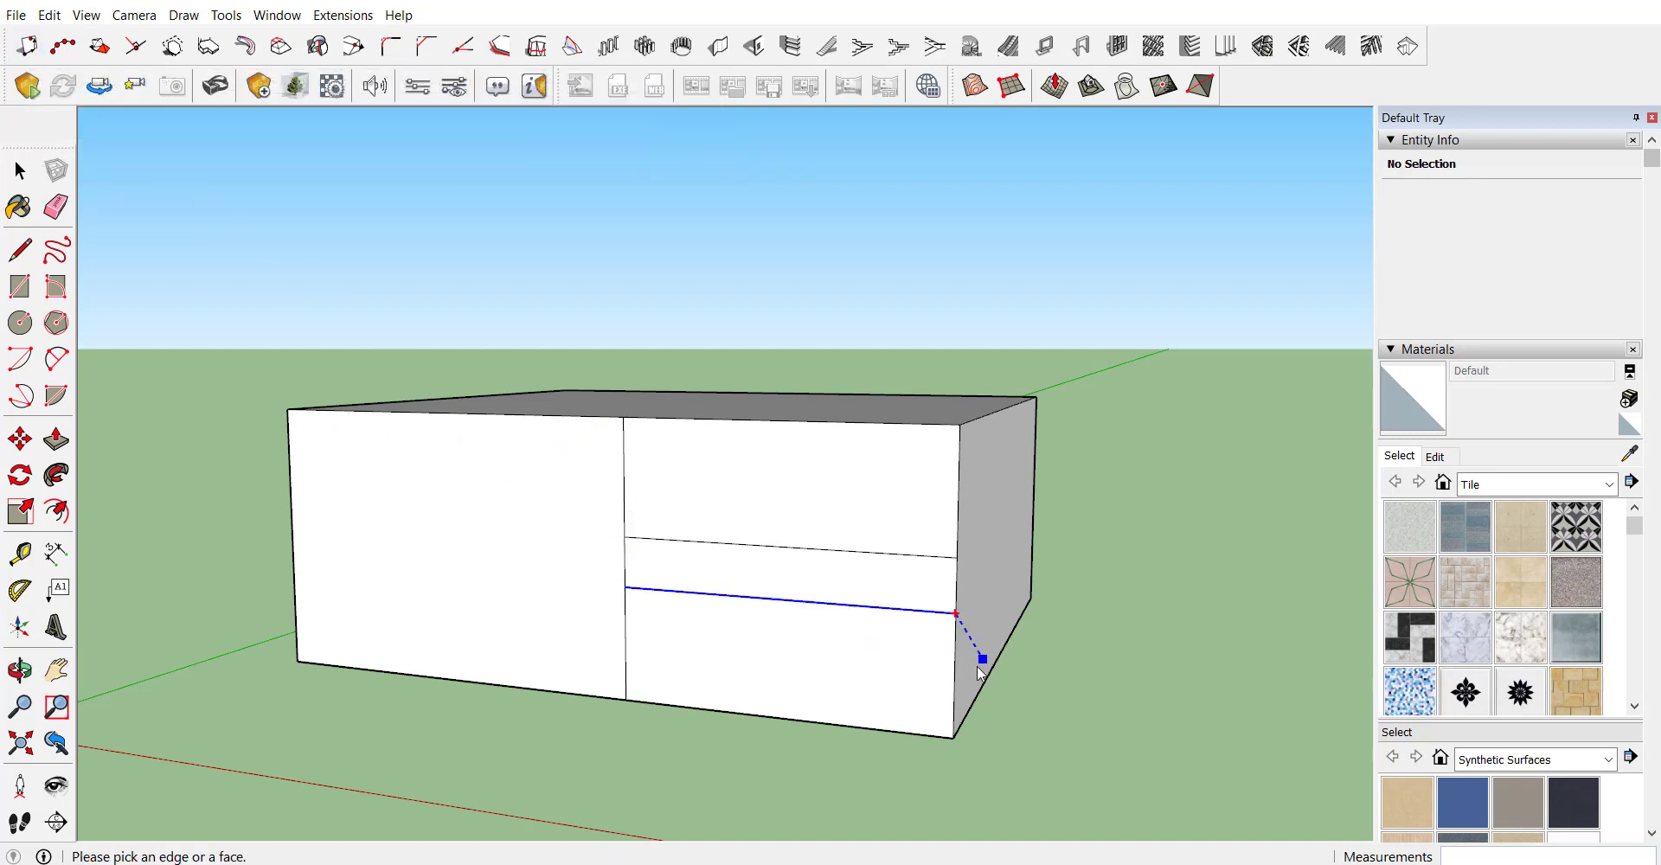
click(952, 641)
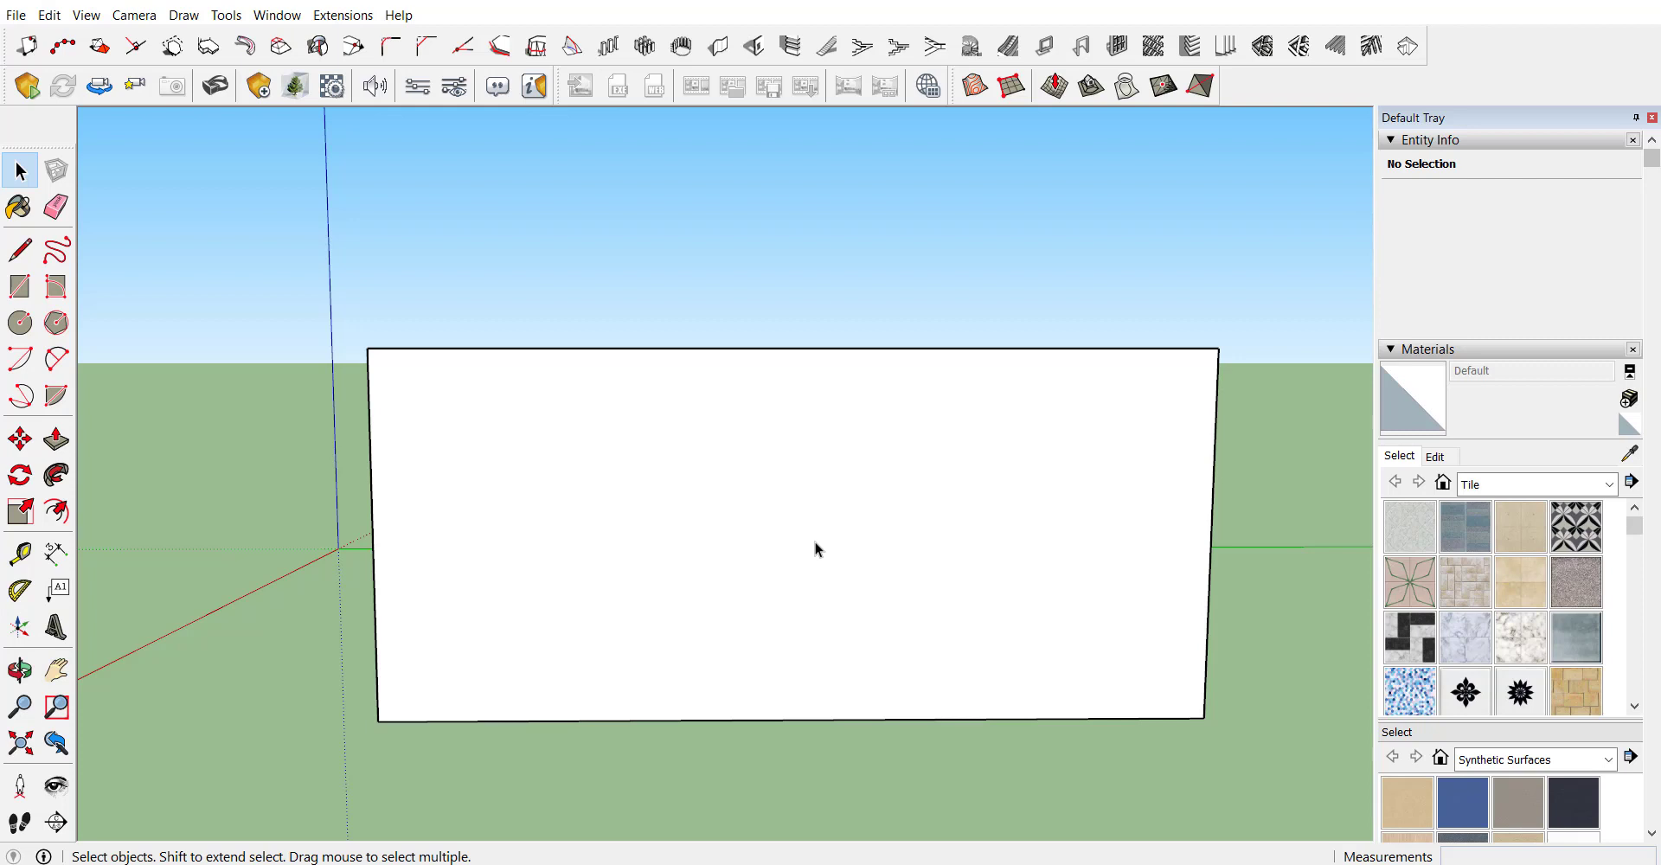
Step: Draw a seven-corner polygon face on the front wall with 1001bit face-from-points
click(173, 46)
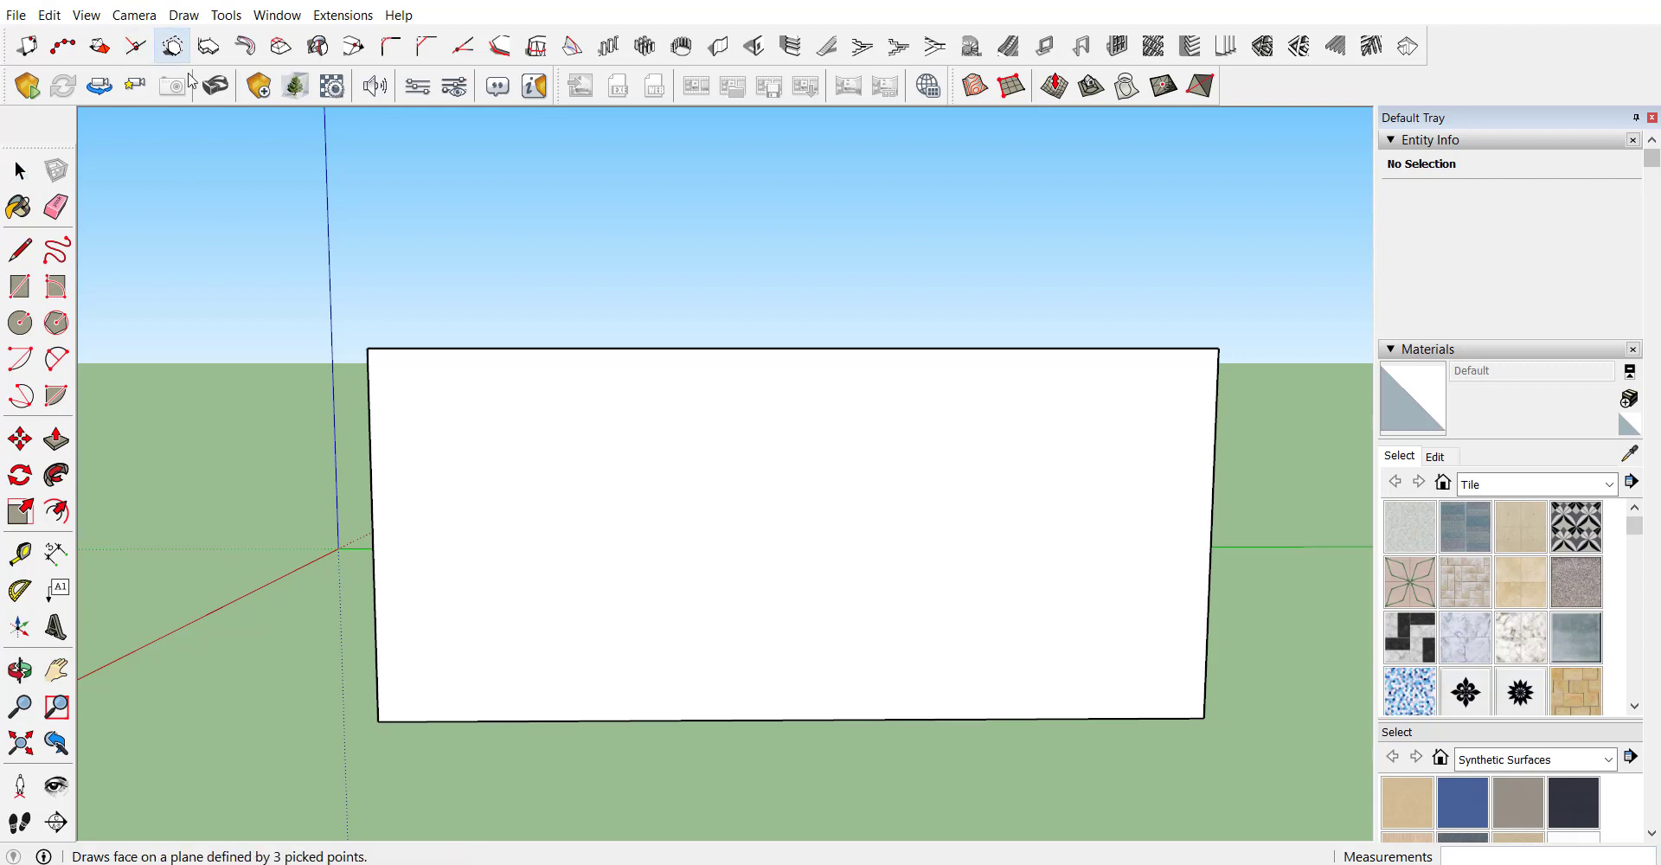
click(668, 579)
click(747, 480)
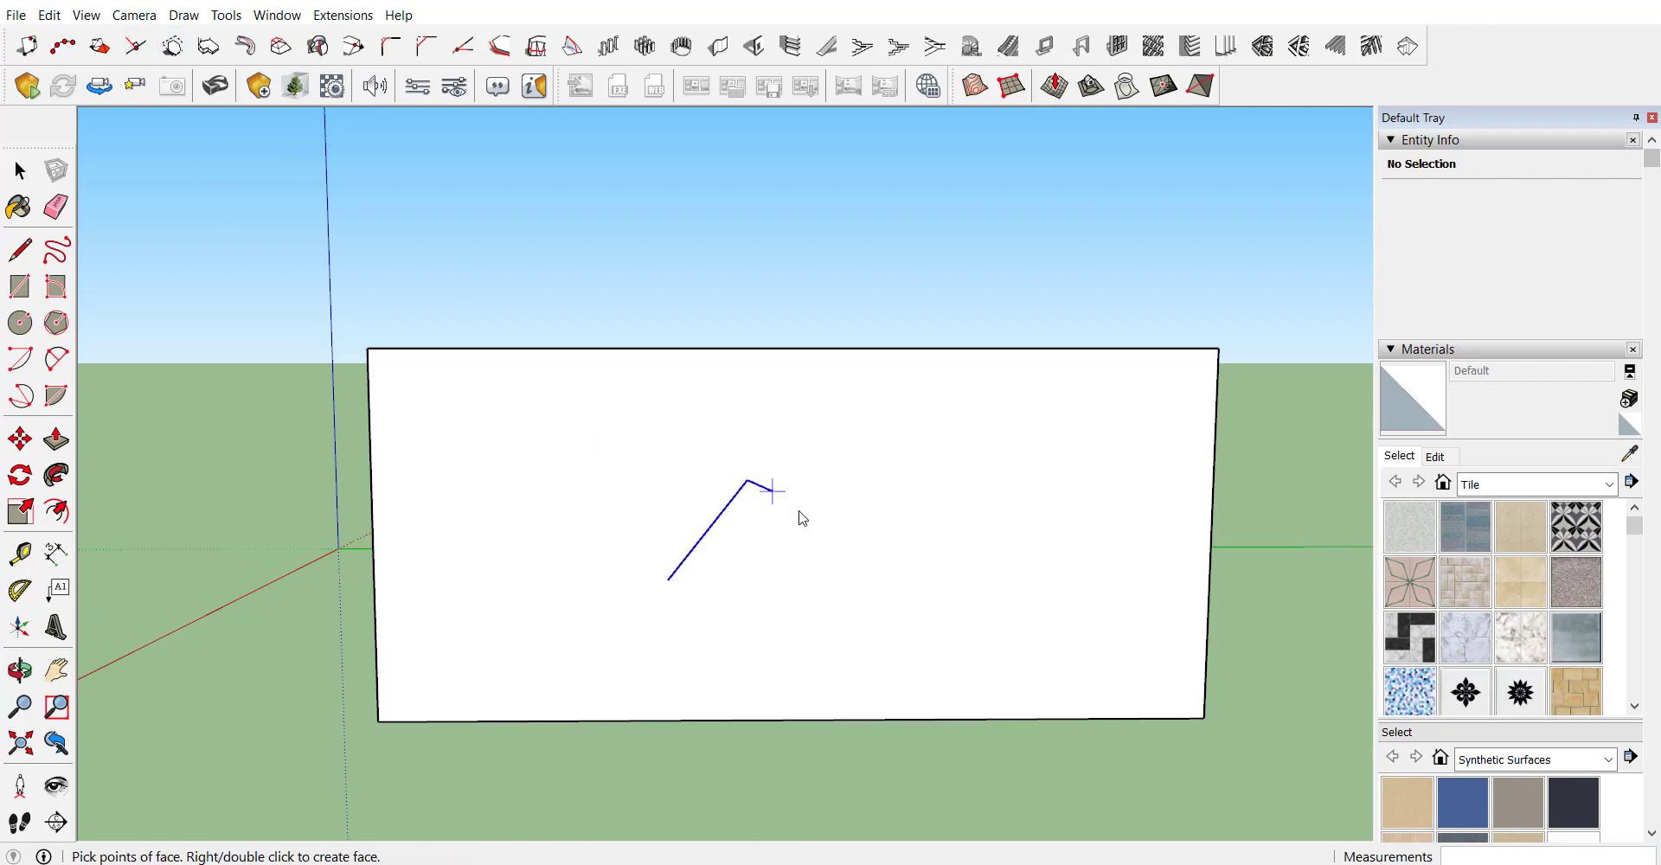
click(858, 564)
click(815, 648)
click(663, 670)
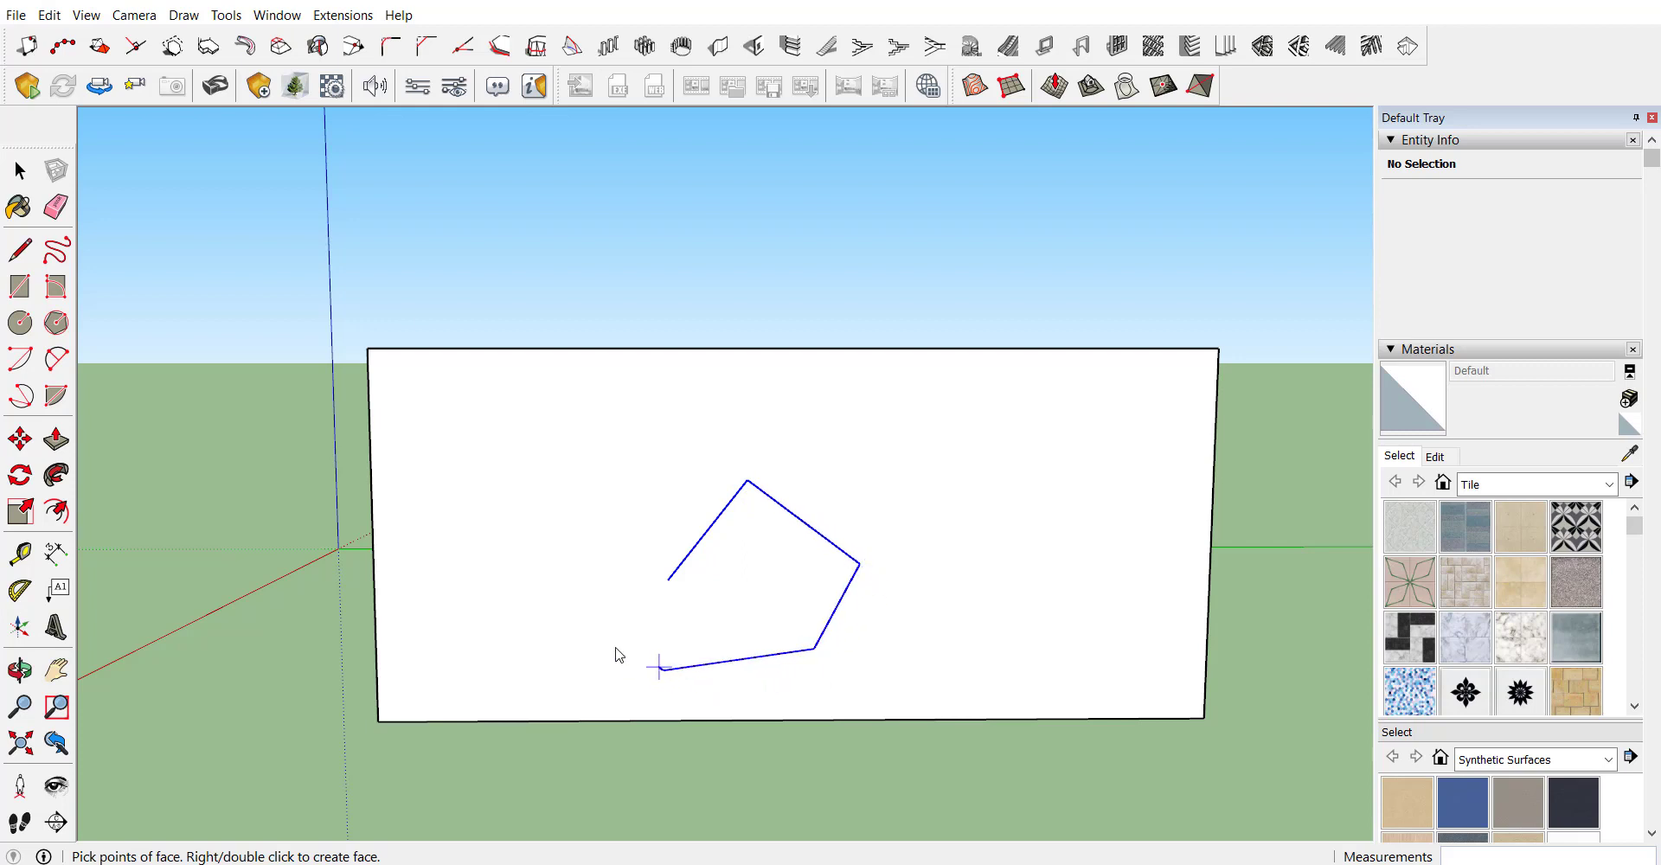
click(589, 572)
click(591, 455)
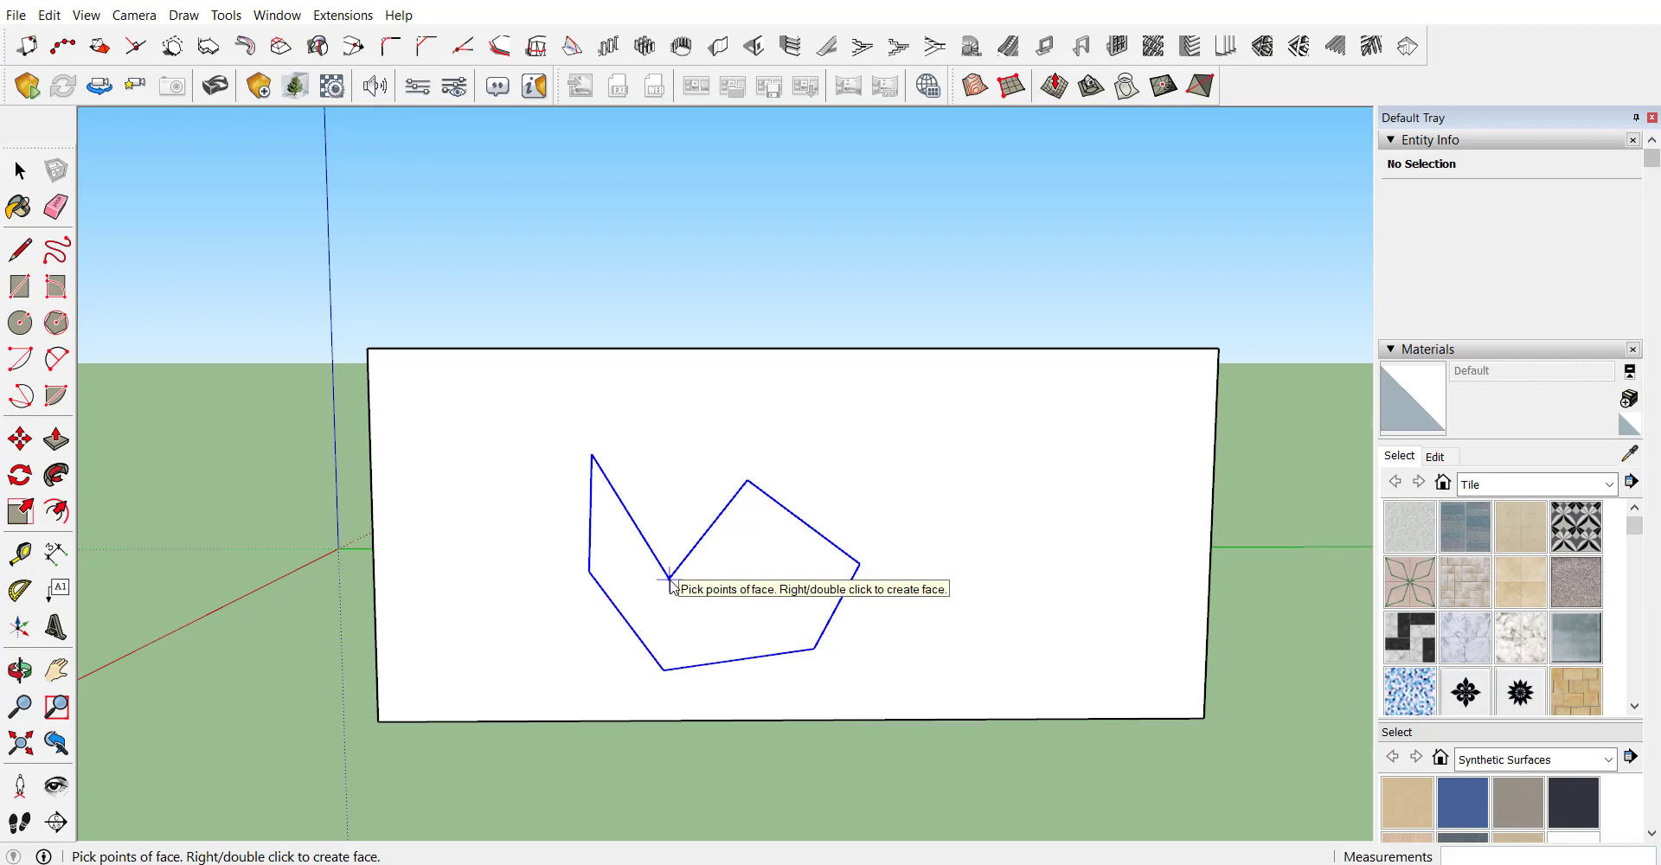
click(670, 580)
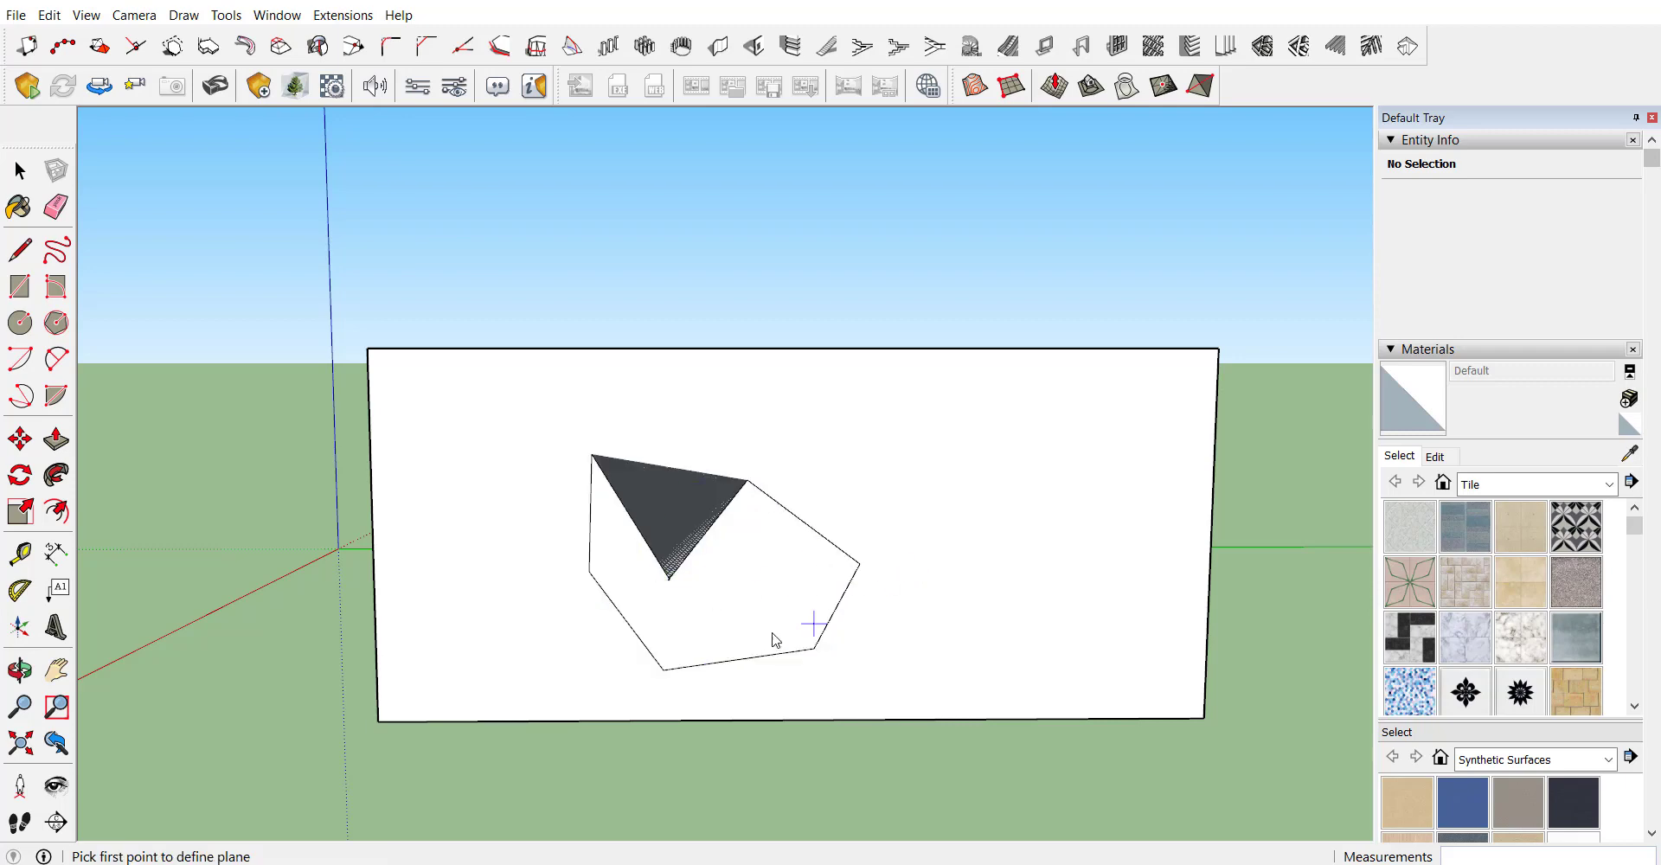
Step: Push/Pull the polygon face outward about 3' 4 13/16" into a solid block
scroll(775, 612, up, 2)
mouse_move(738, 476)
middle_down()
mouse_move(597, 478)
mouse_move(708, 506)
middle_up()
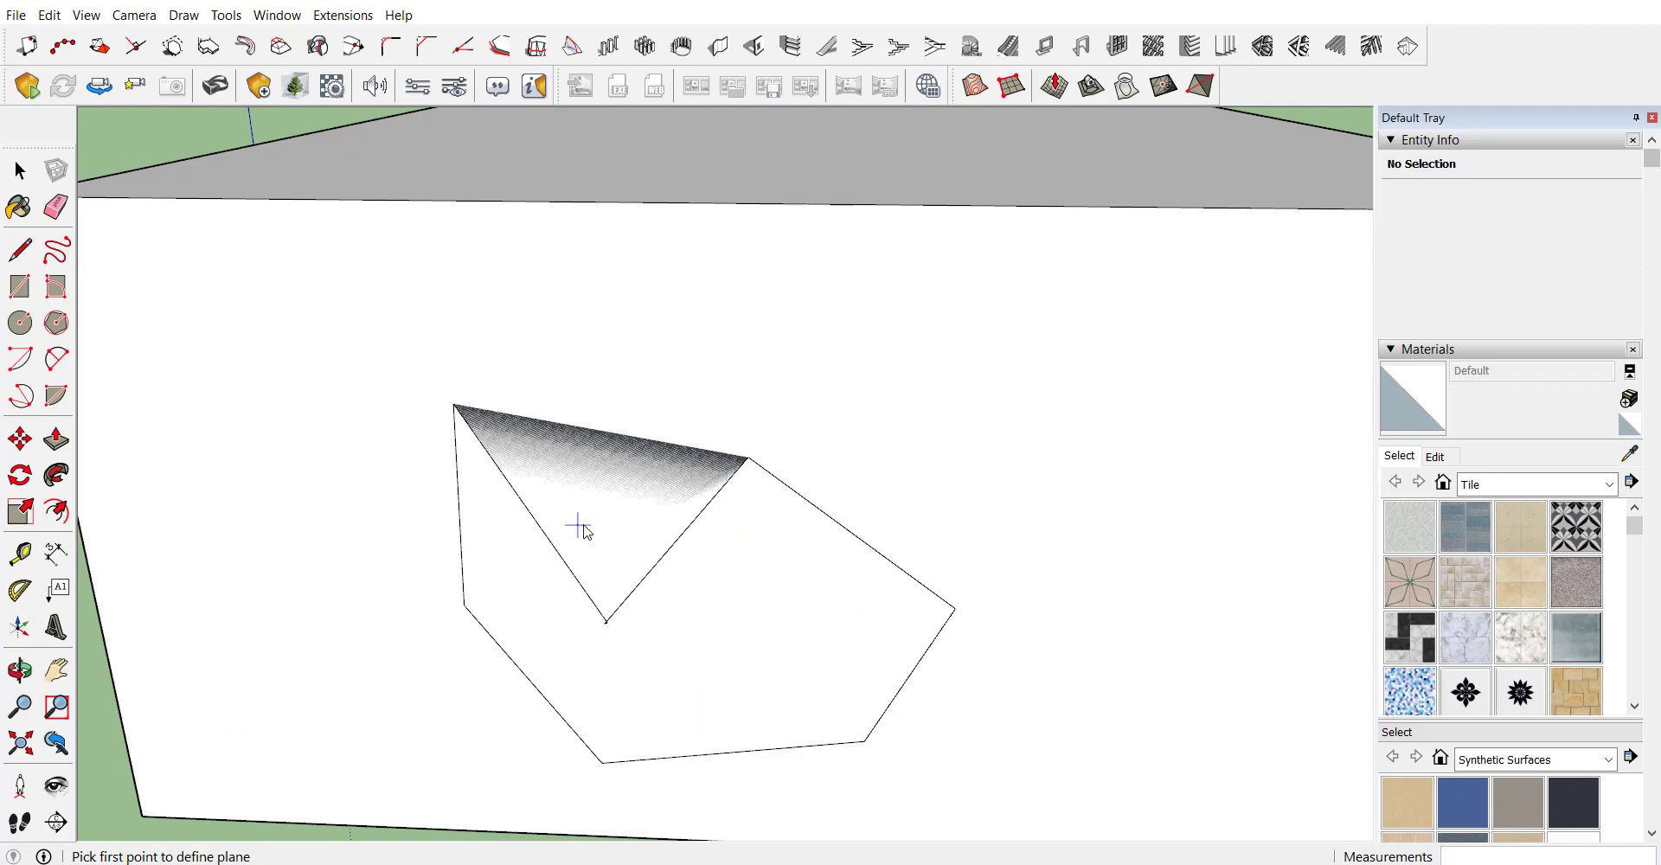
key(space)
double_click(475, 463)
key(p)
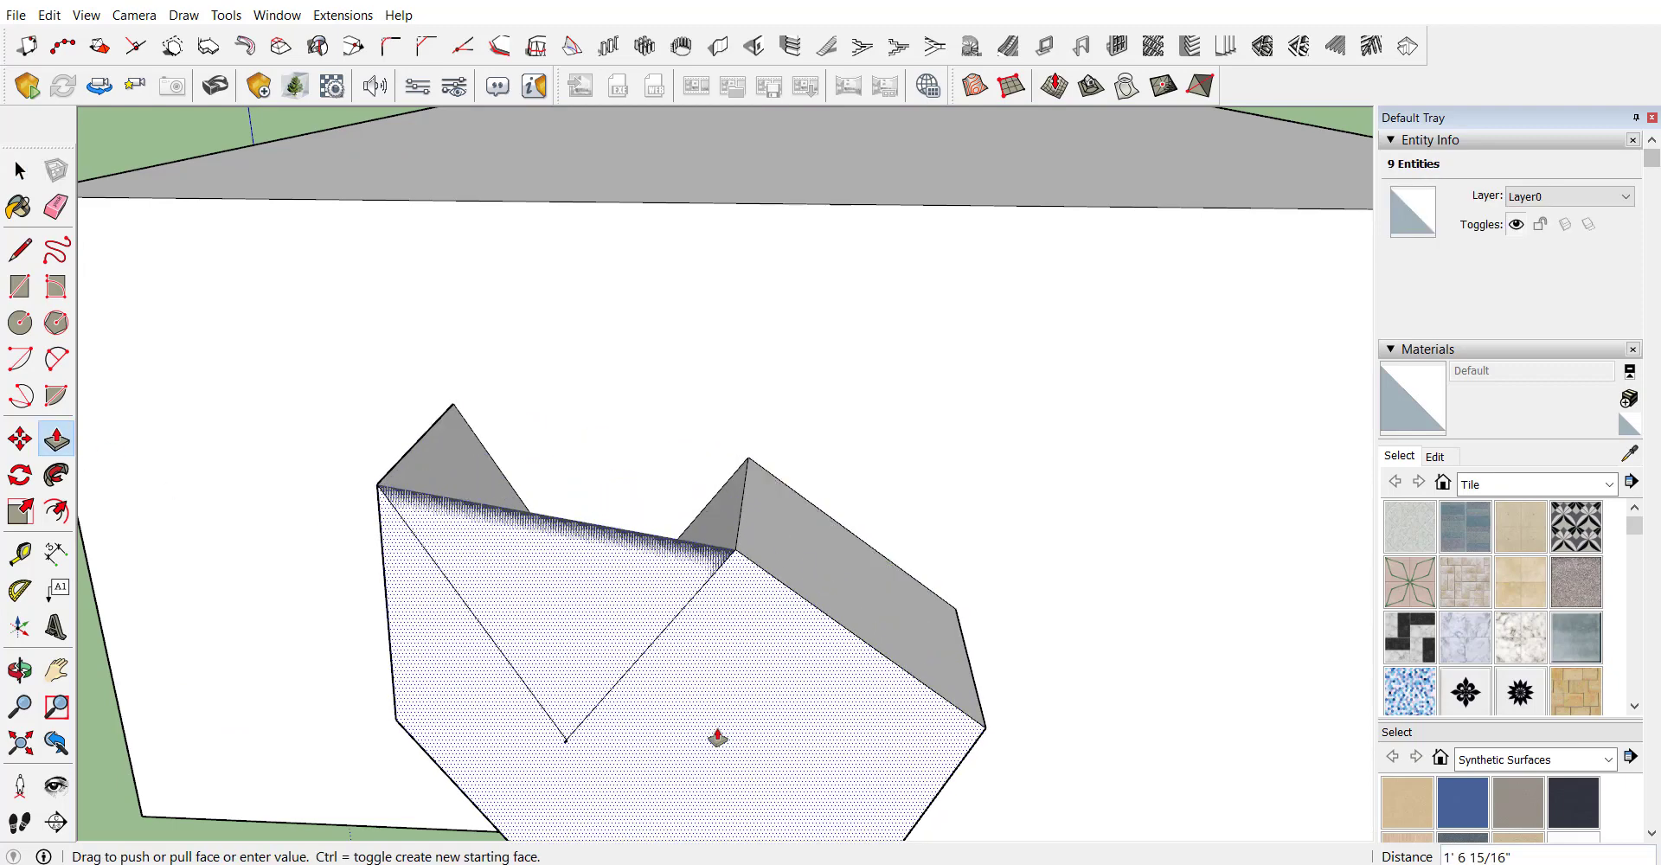
middle_drag(714, 741, 731, 723)
mouse_move(826, 419)
middle_down()
mouse_move(727, 690)
mouse_move(923, 460)
middle_up()
click(674, 731)
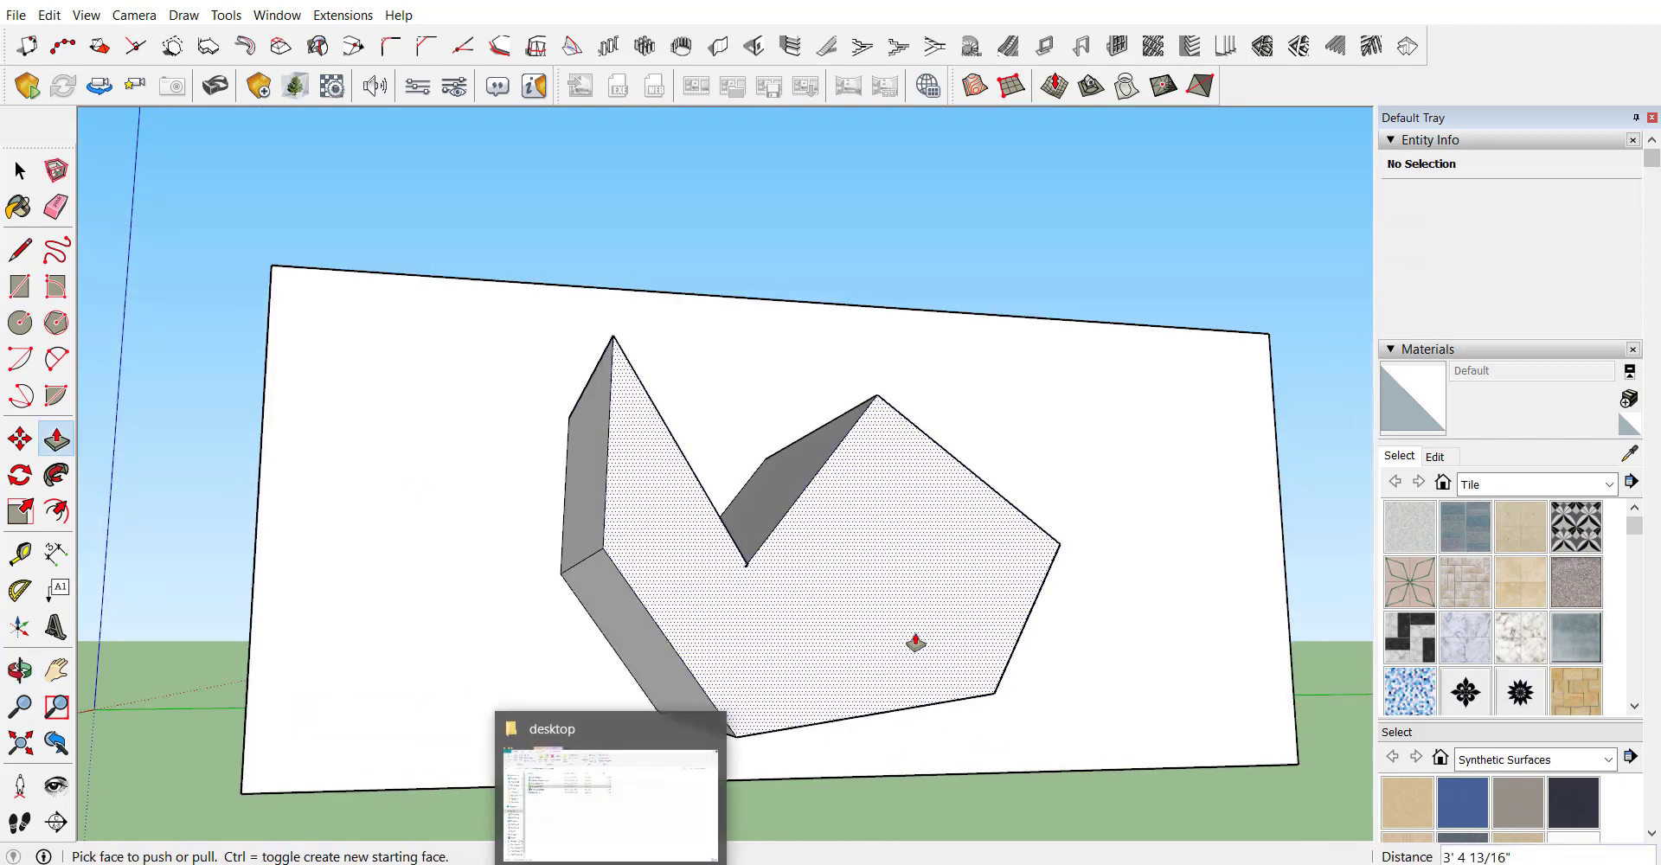
scroll(723, 582, down, 3)
middle_drag(689, 494, 270, 197)
key(space)
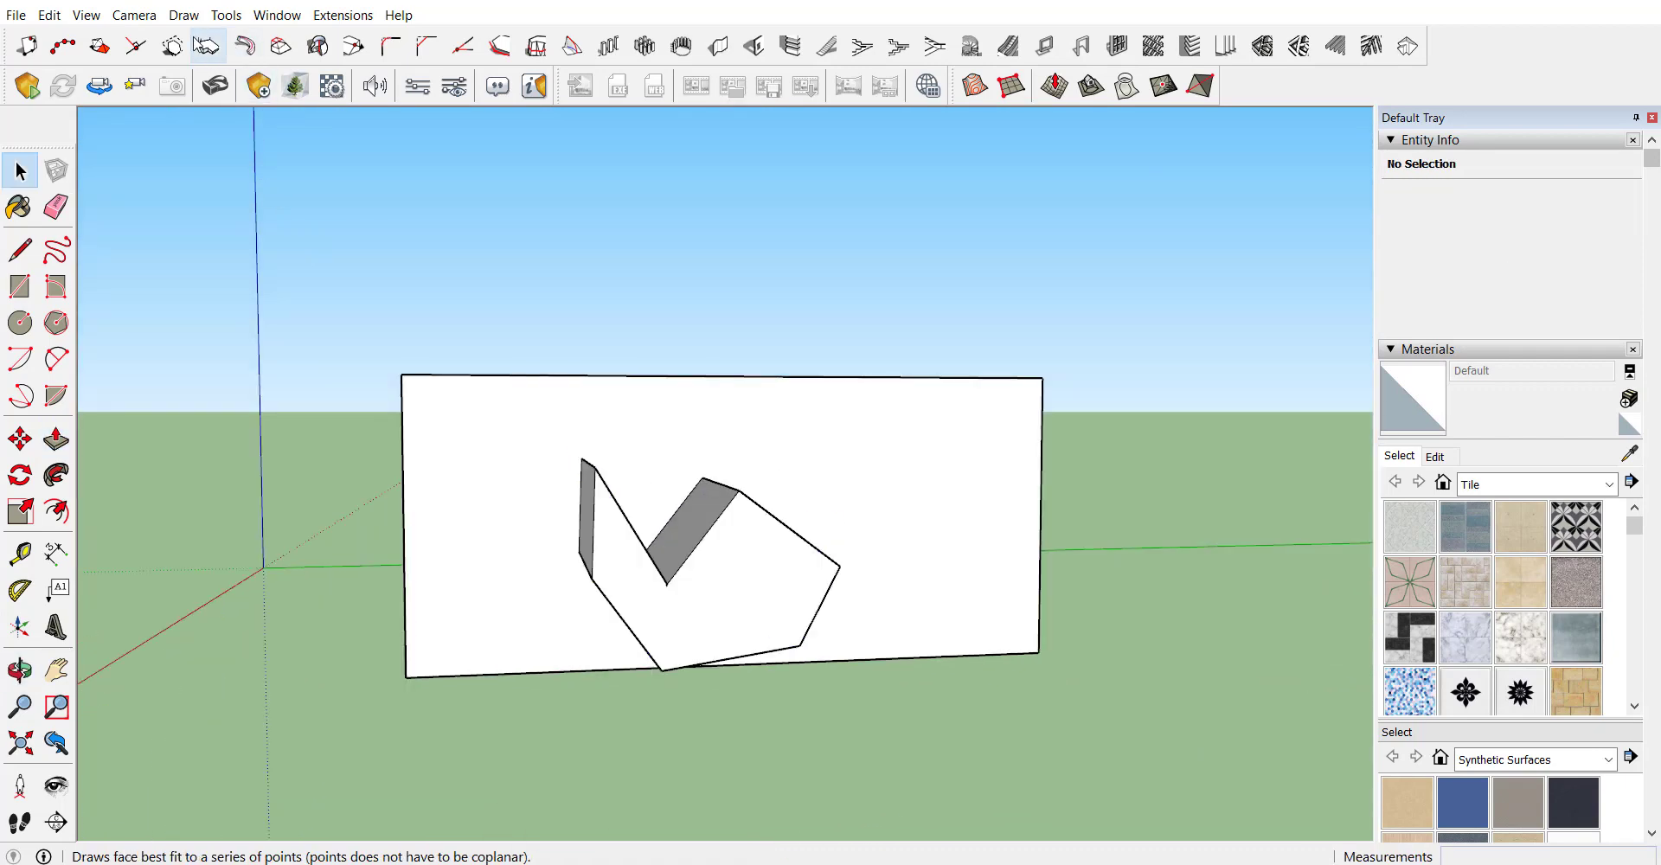
middle_drag(493, 314, 593, 455)
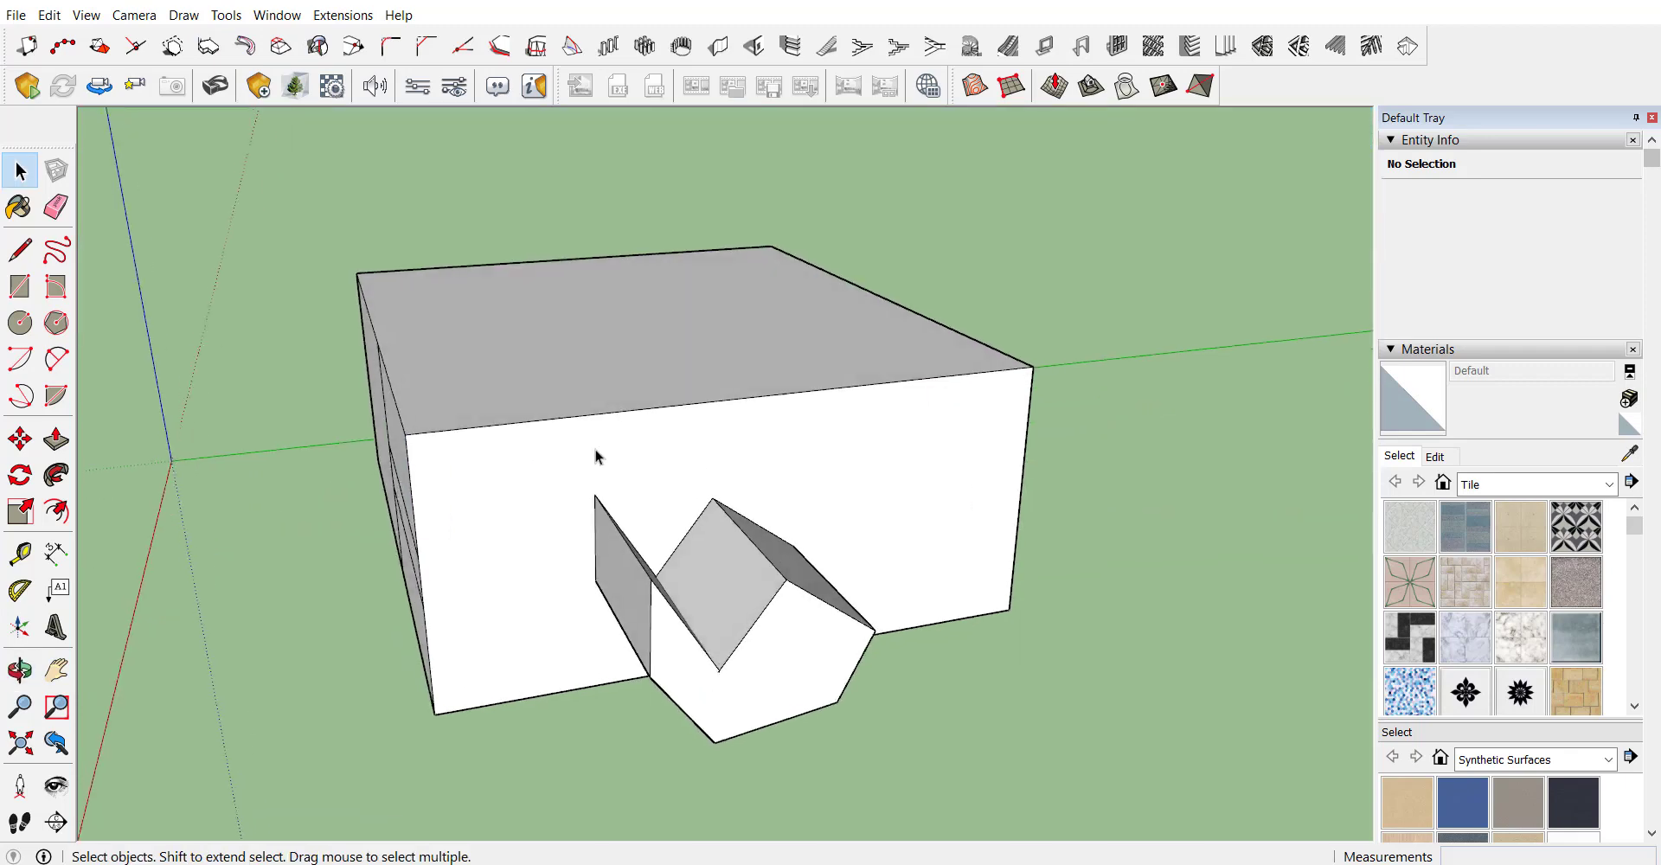
middle_drag(620, 355, 775, 493)
scroll(563, 315, down, 3)
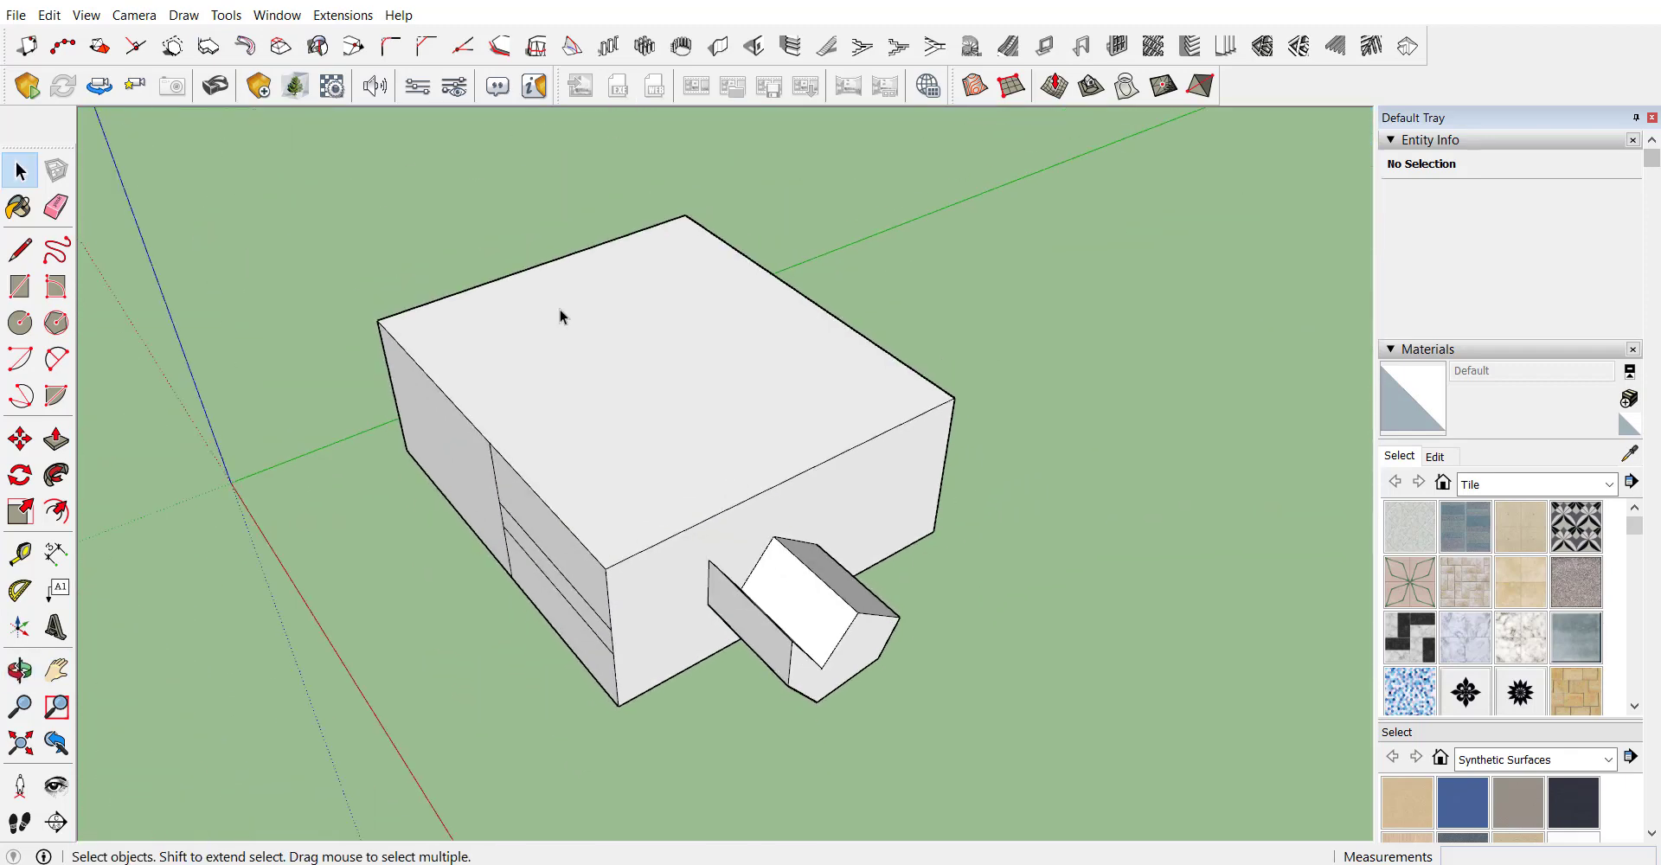
scroll(317, 356, up, 5)
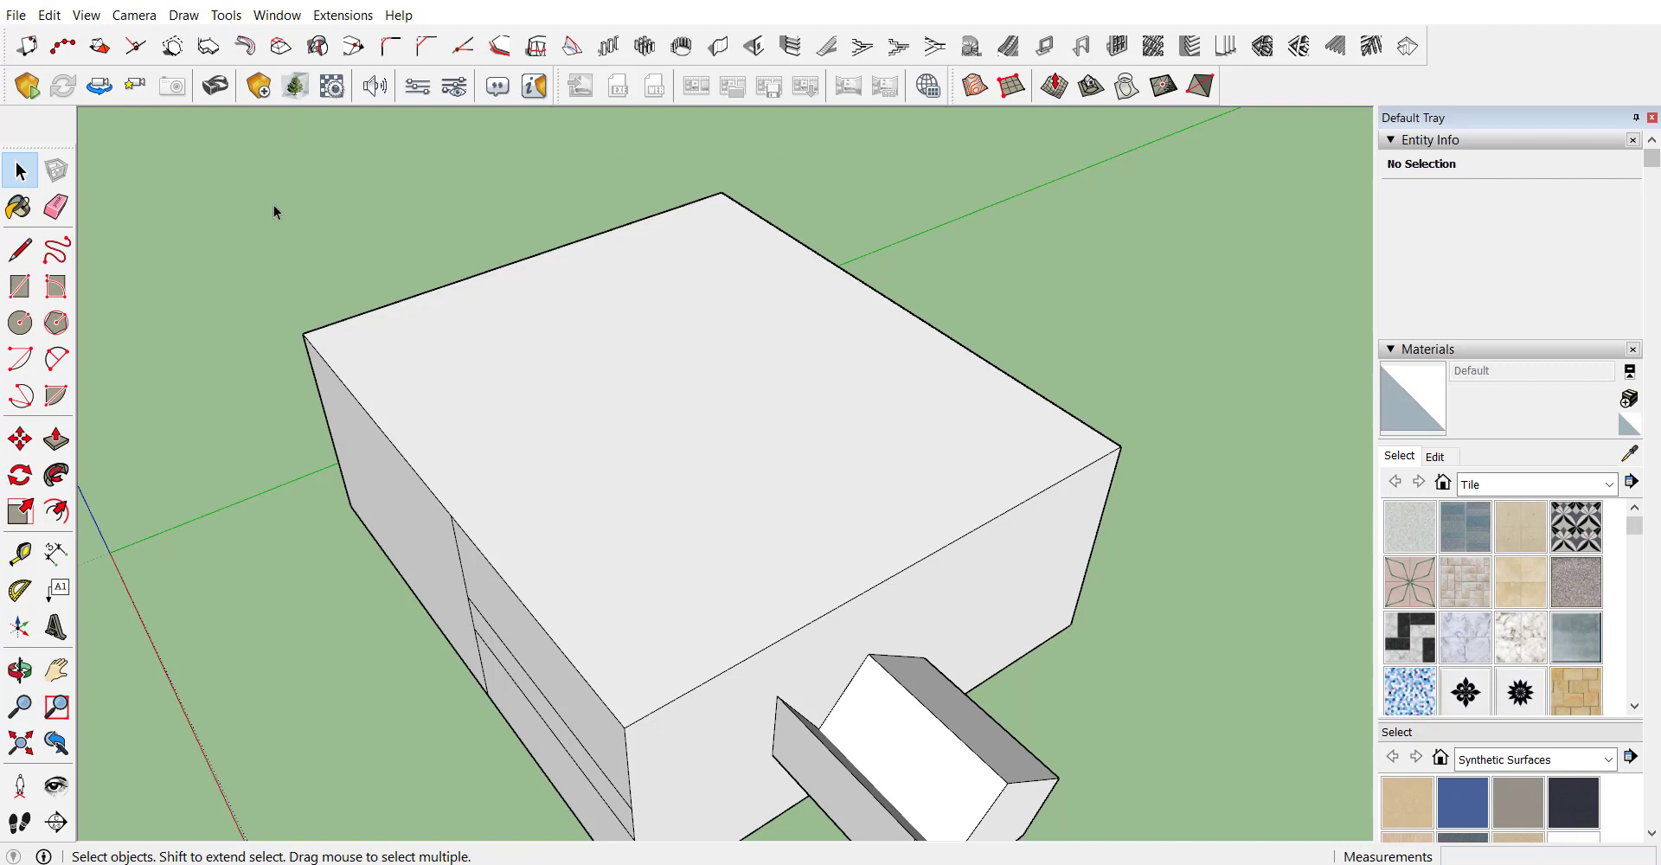
click(353, 62)
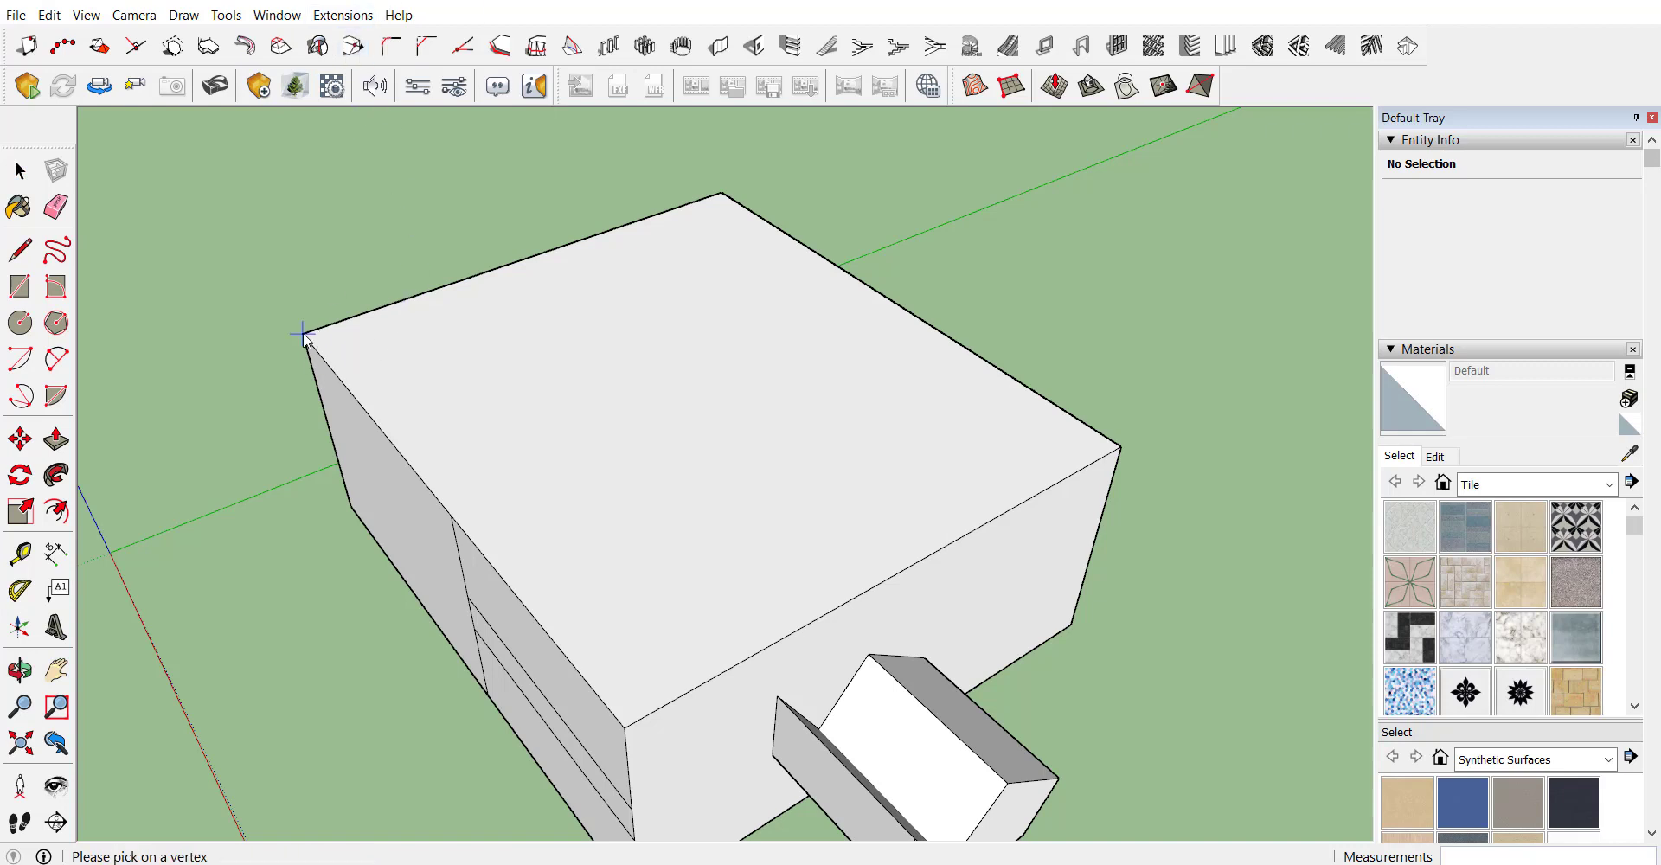
click(303, 334)
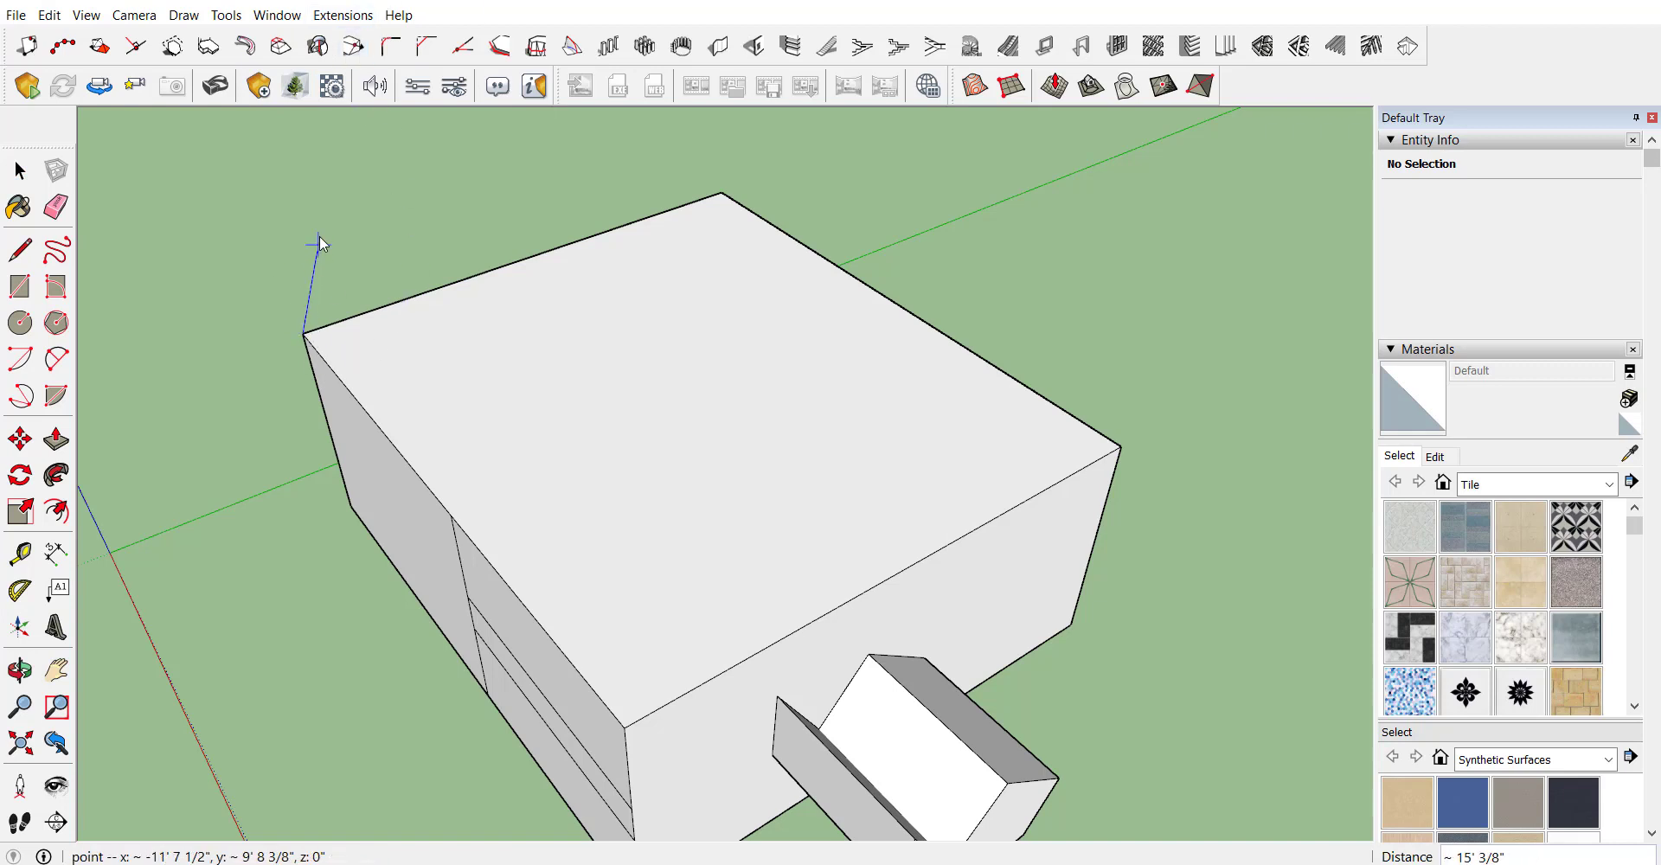
scroll(333, 251, down, 3)
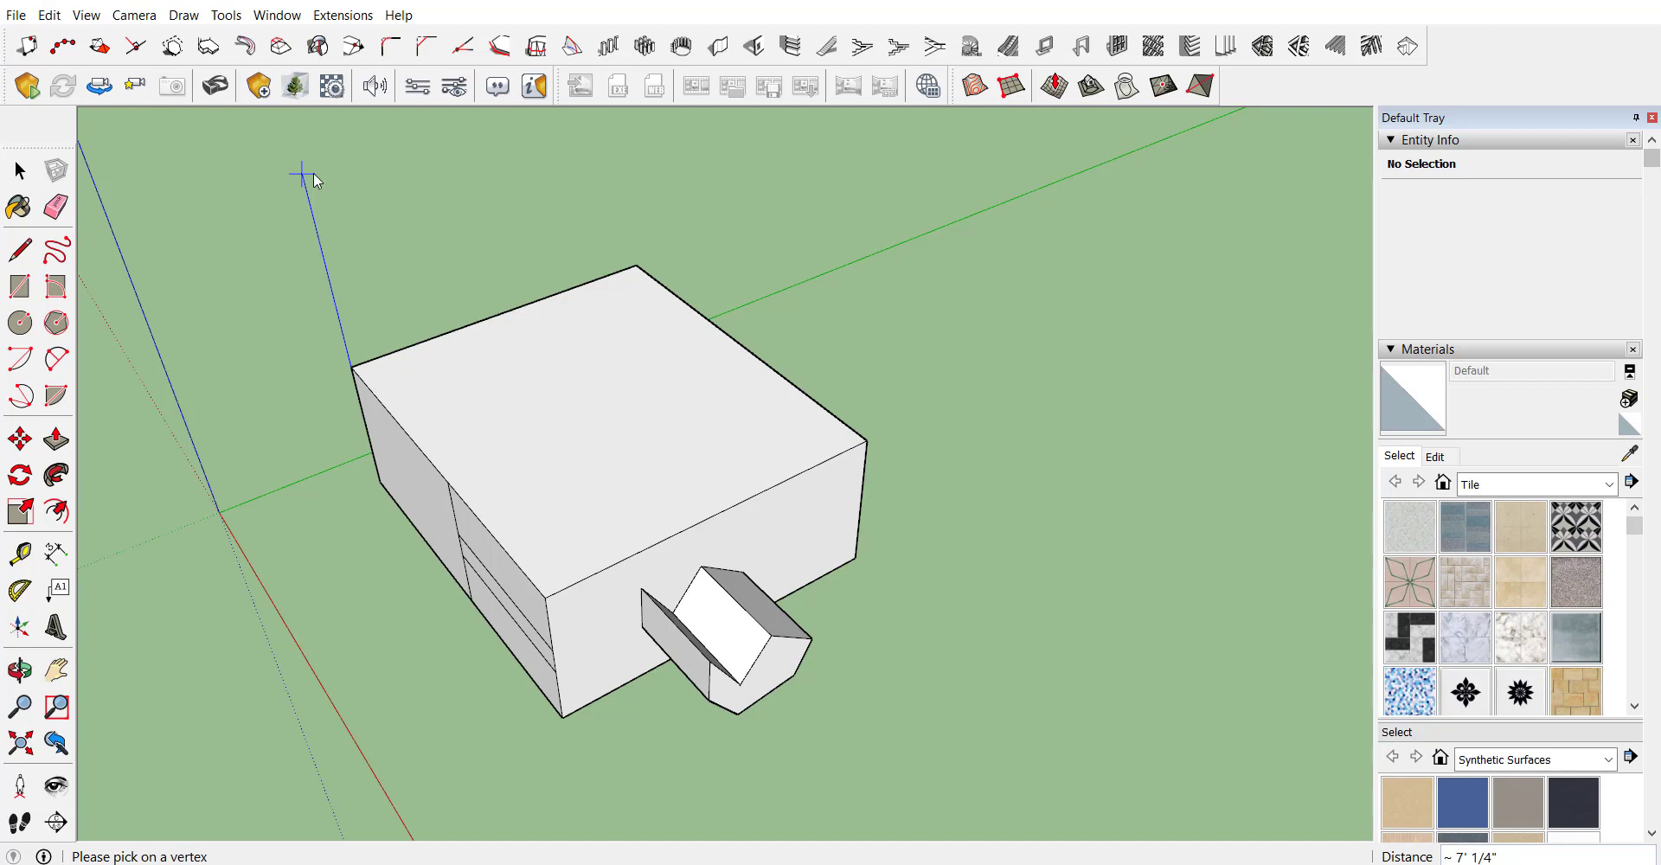
click(302, 175)
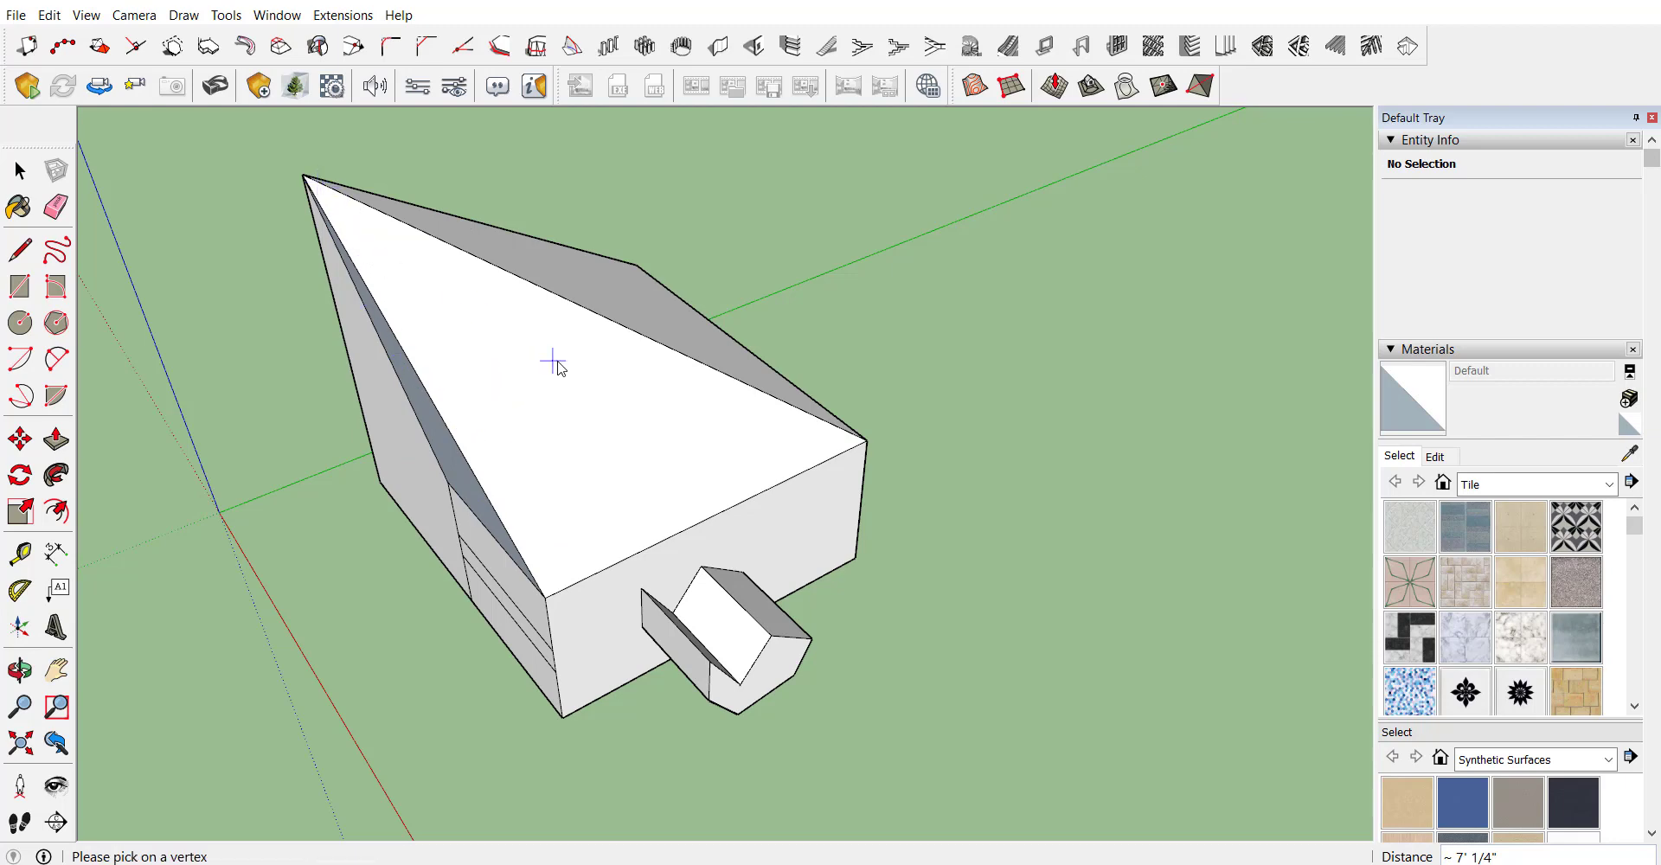
middle_drag(604, 353, 188, 338)
scroll(679, 471, down, 3)
scroll(709, 487, down, 2)
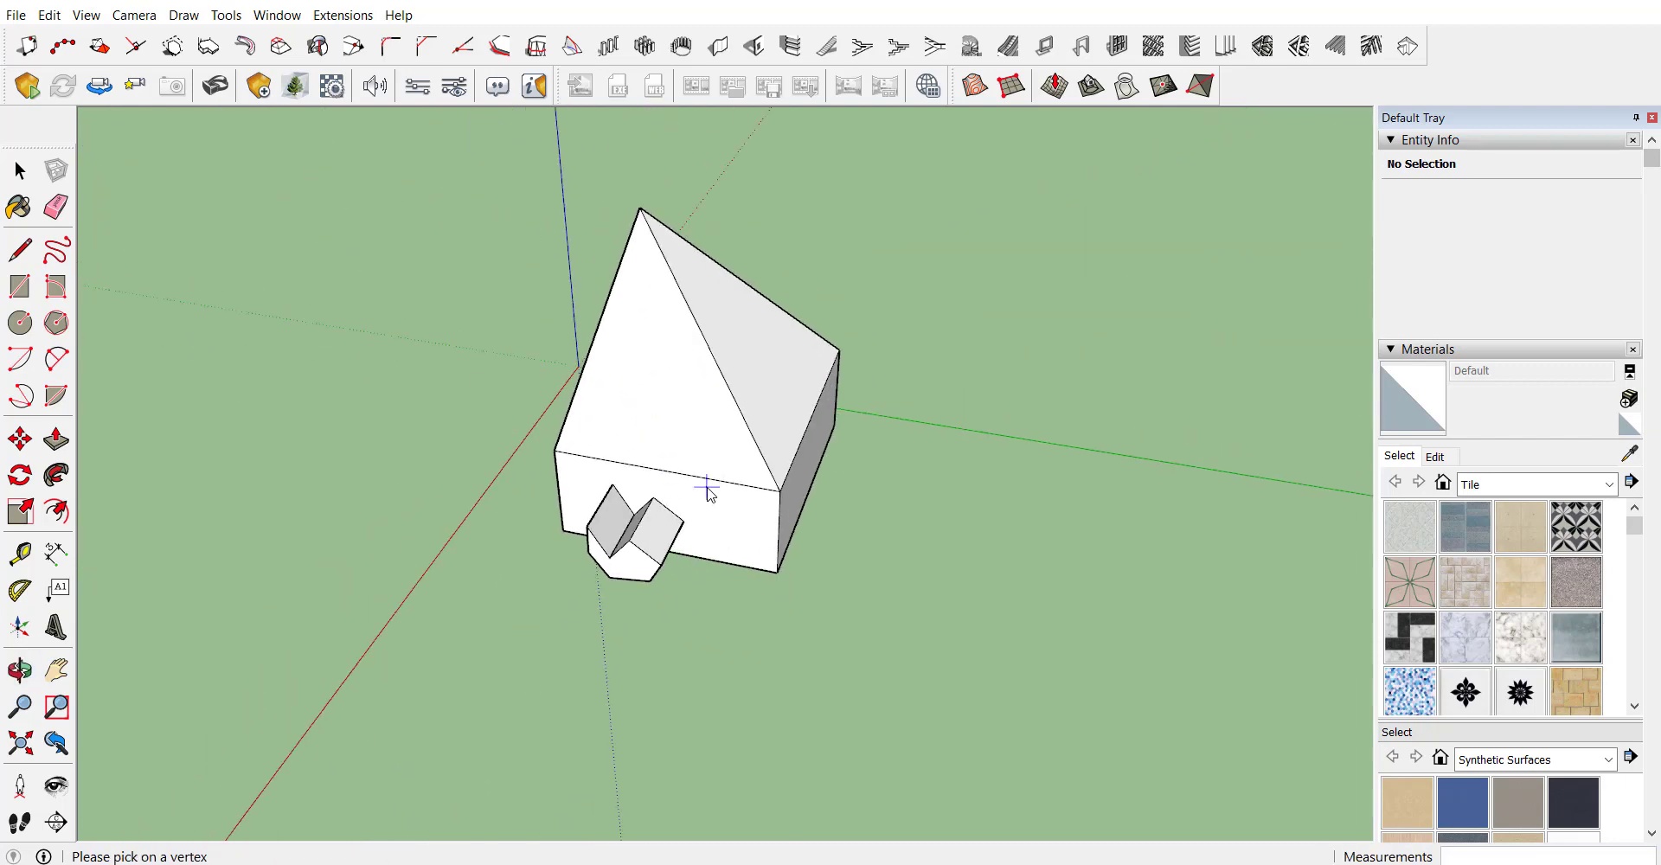
scroll(653, 247, up, 1)
scroll(645, 230, up, 1)
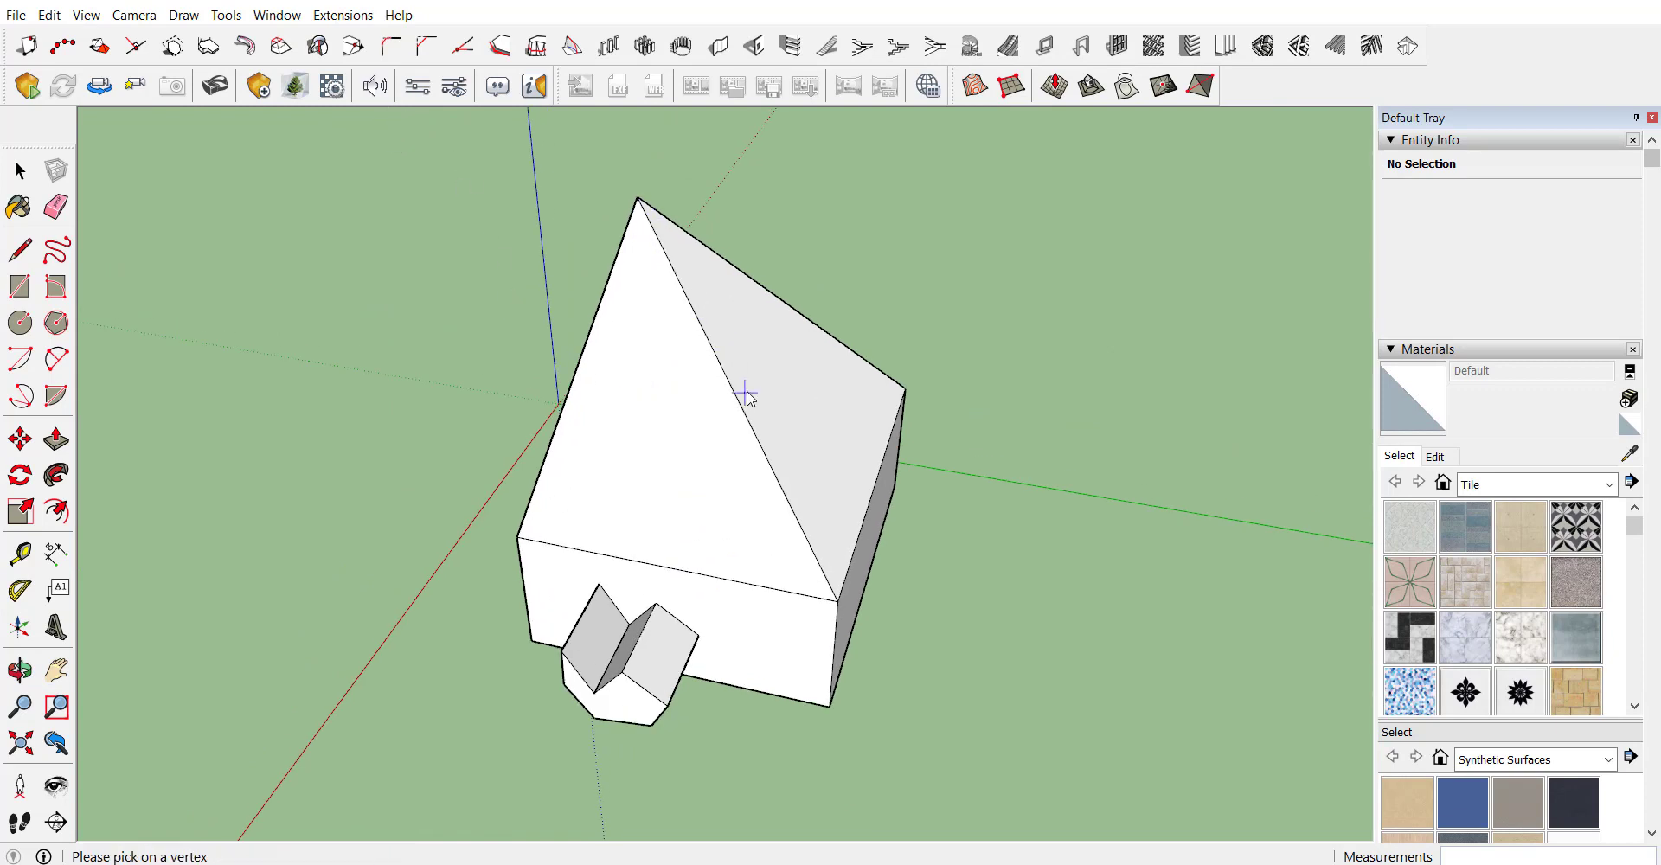
click(754, 389)
middle_drag(769, 493, 794, 497)
scroll(582, 241, up, 3)
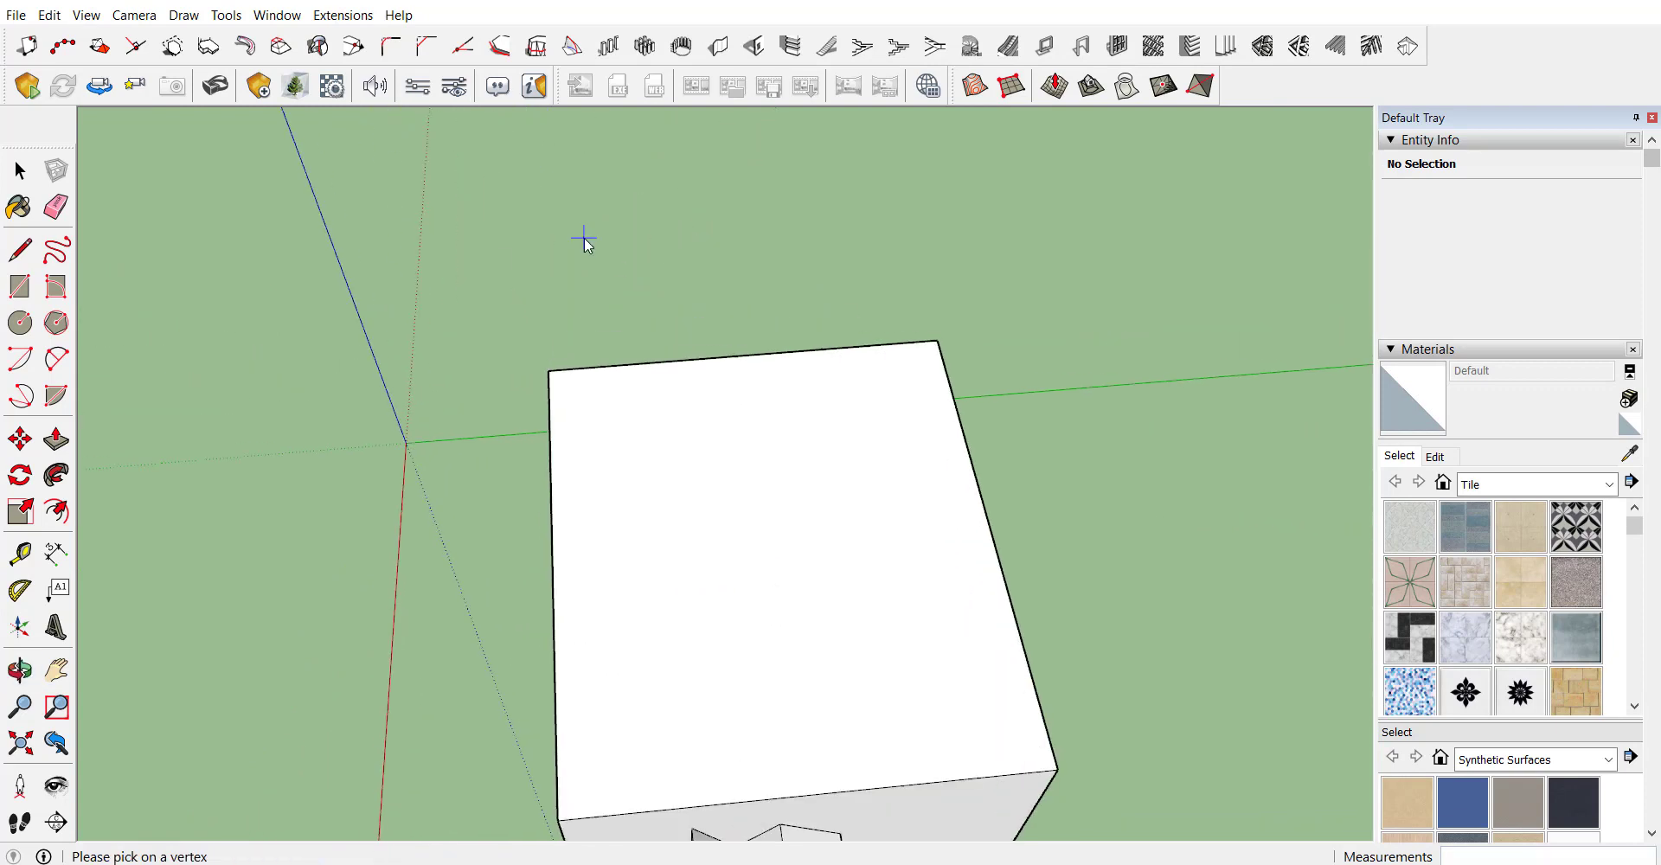
Step: Round the corner between two top-face edges with 1001bit Fillet 2 edges at radius 5
click(391, 54)
scroll(635, 380, up, 2)
scroll(627, 373, up, 1)
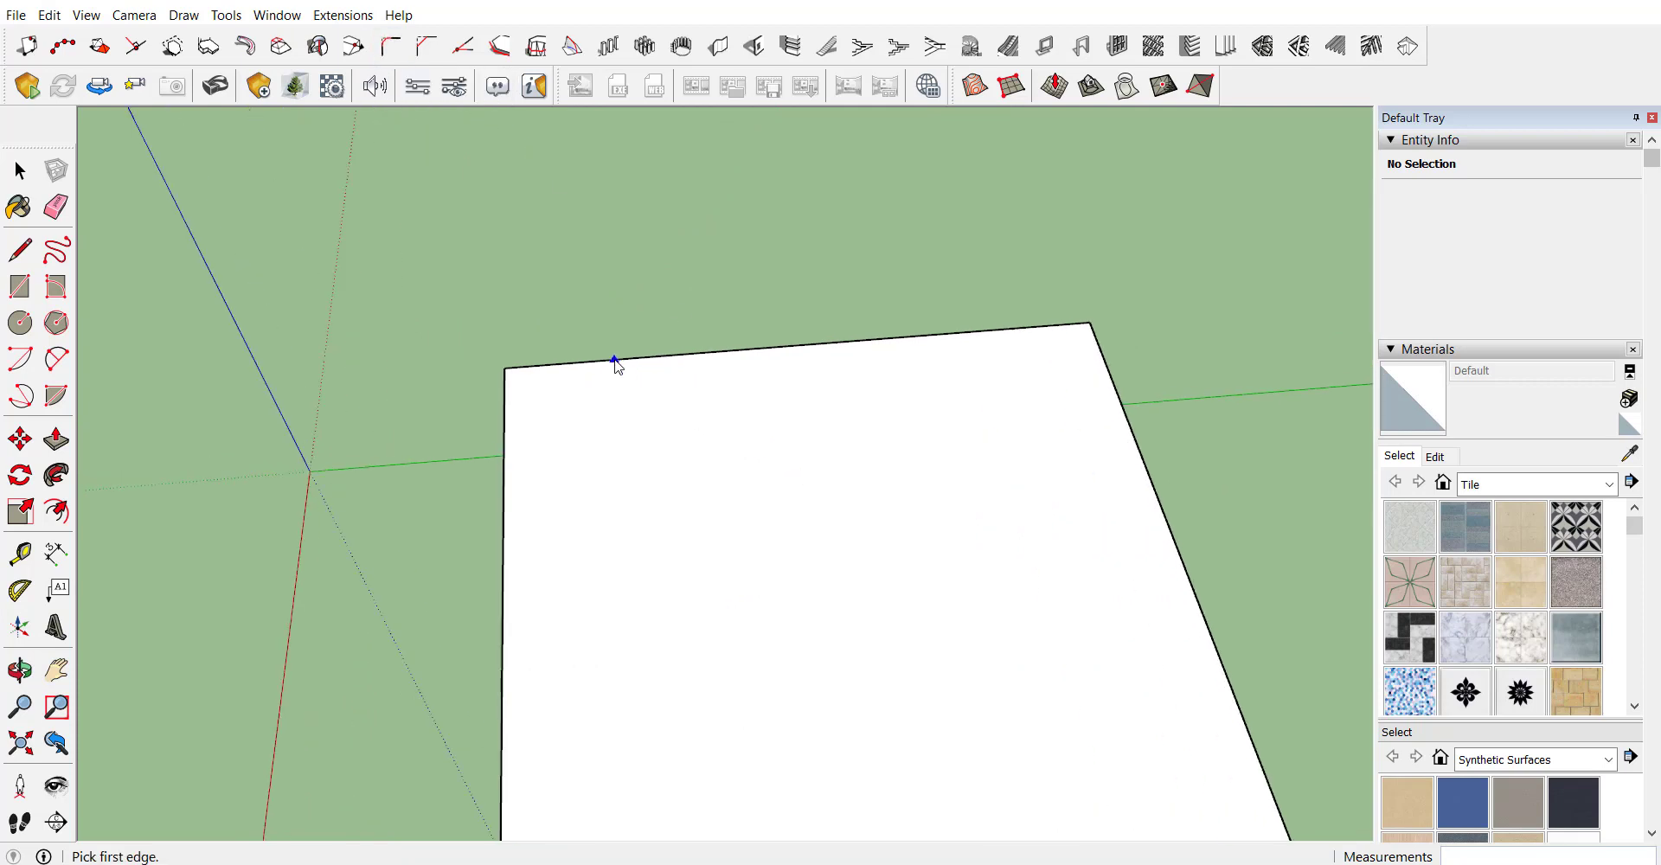
click(615, 361)
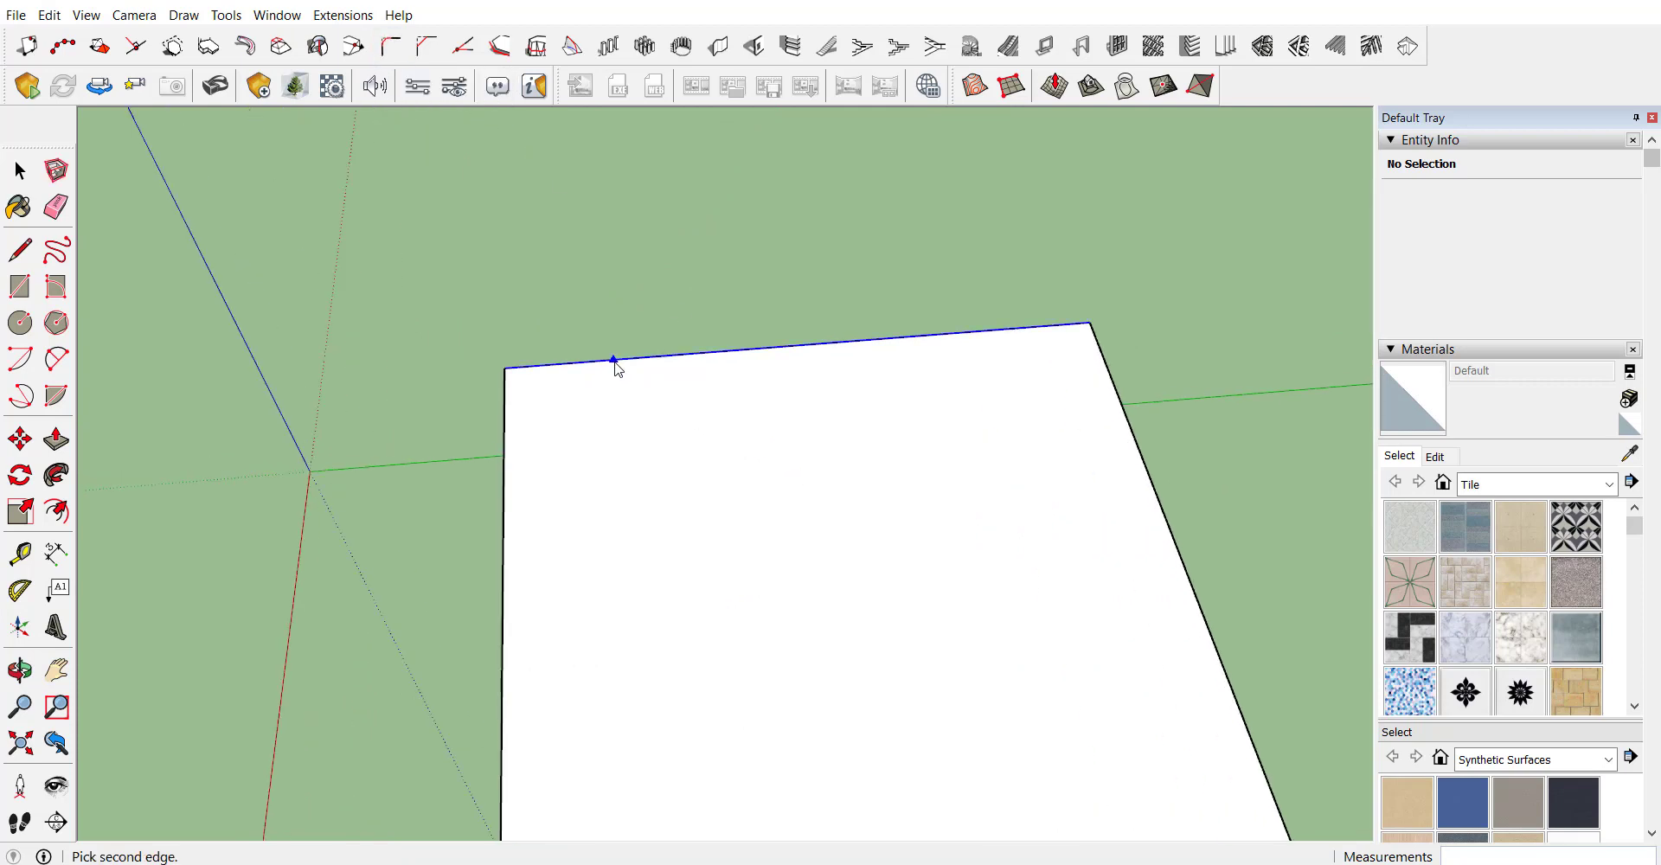
click(505, 444)
text(5')
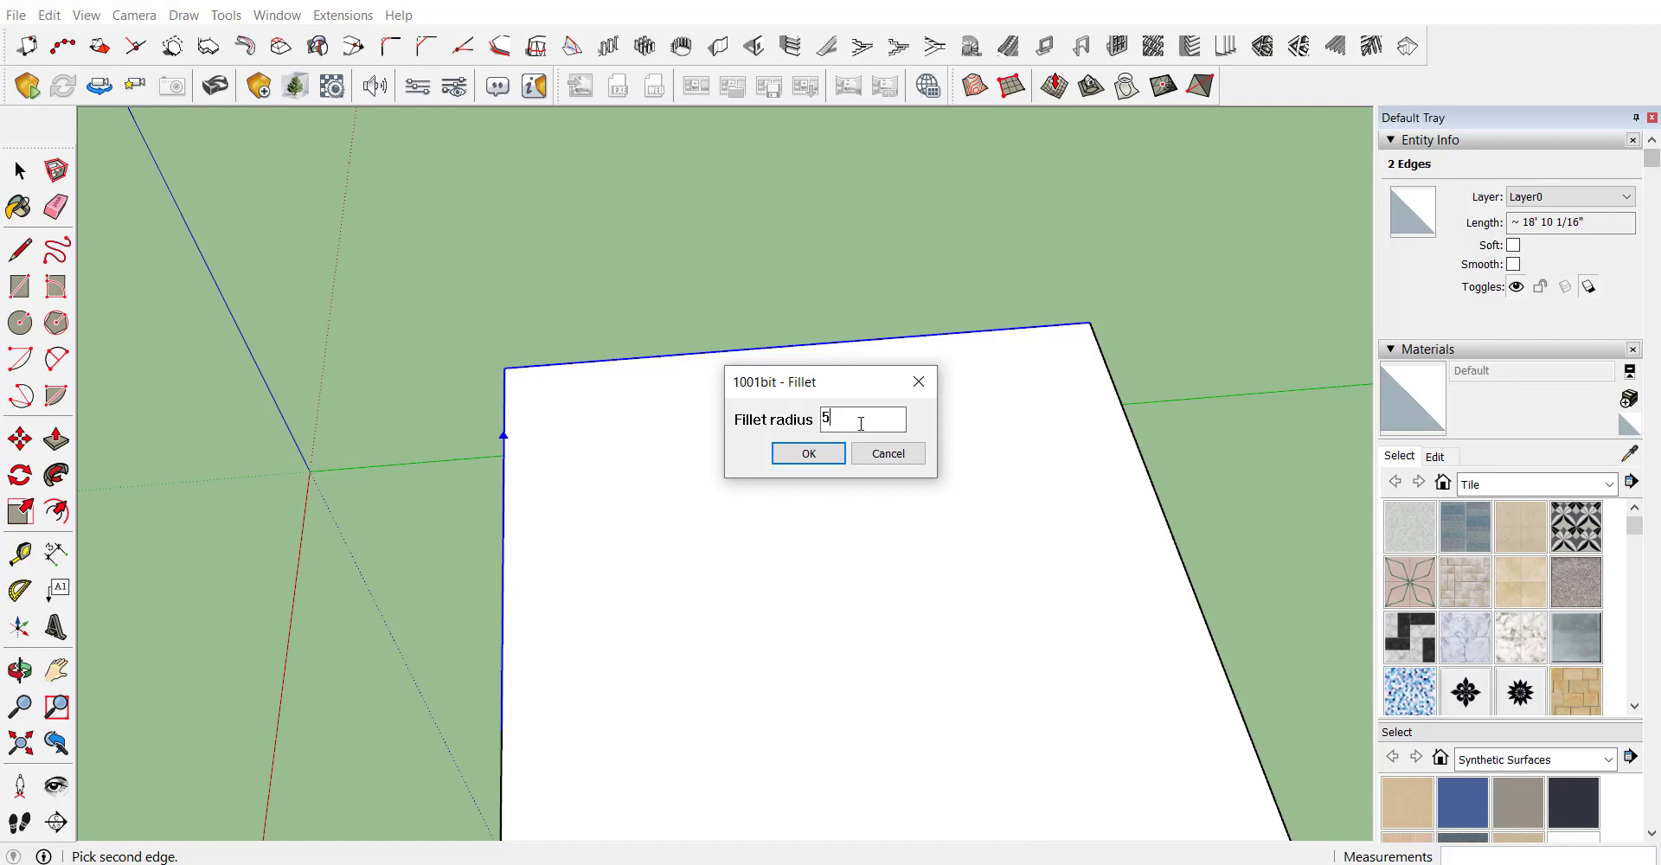
key(Return)
scroll(719, 457, down, 1)
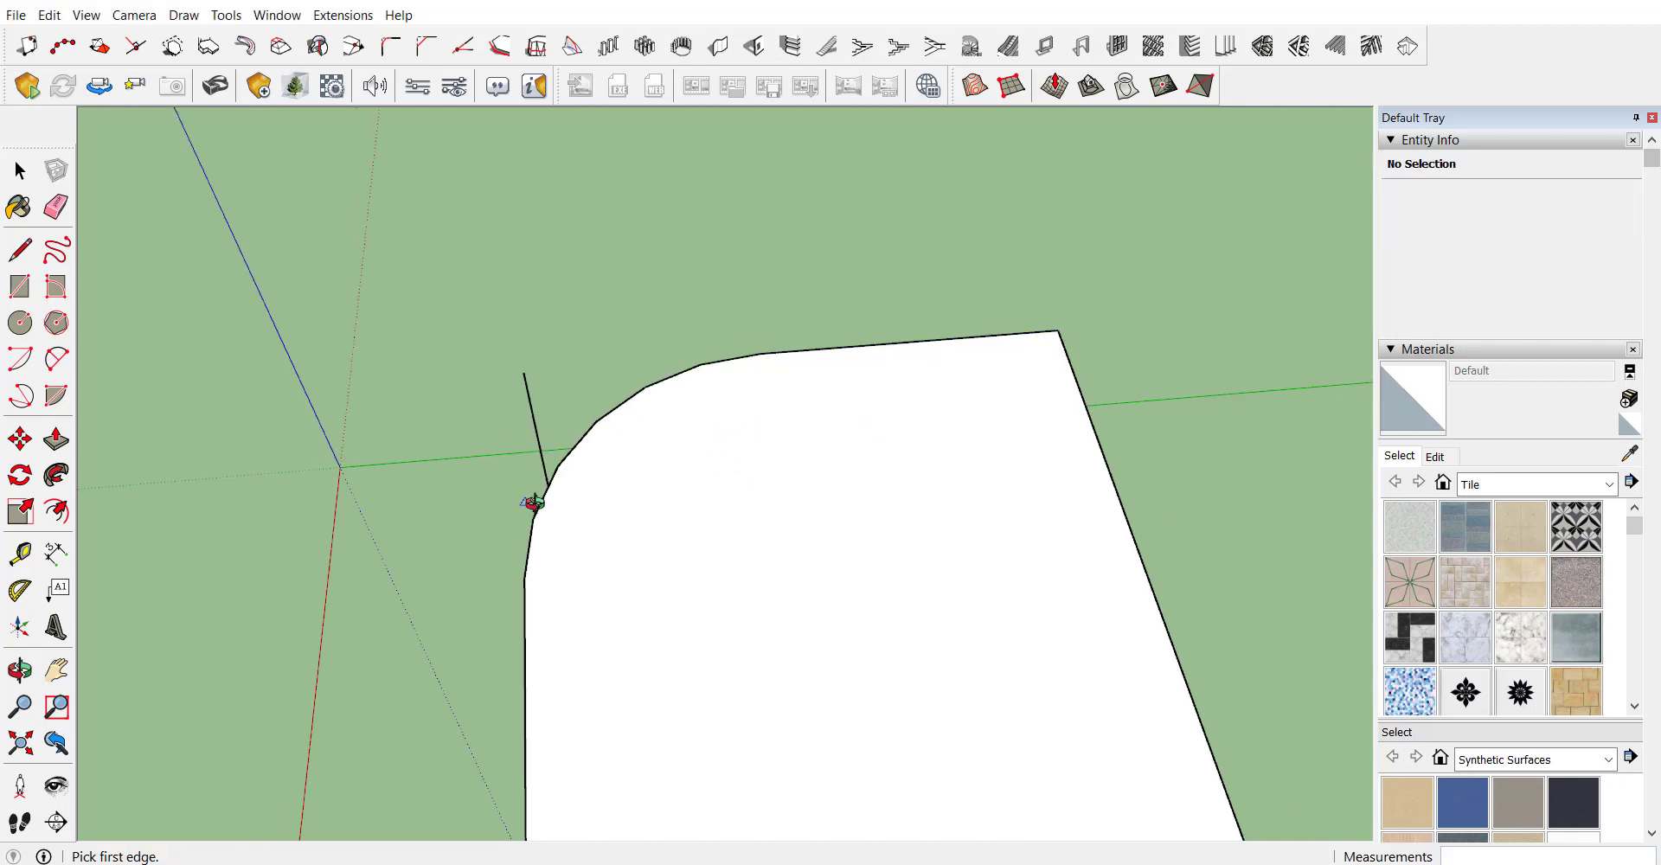
middle_drag(534, 501, 797, 445)
scroll(683, 407, down, 2)
scroll(776, 559, up, 1)
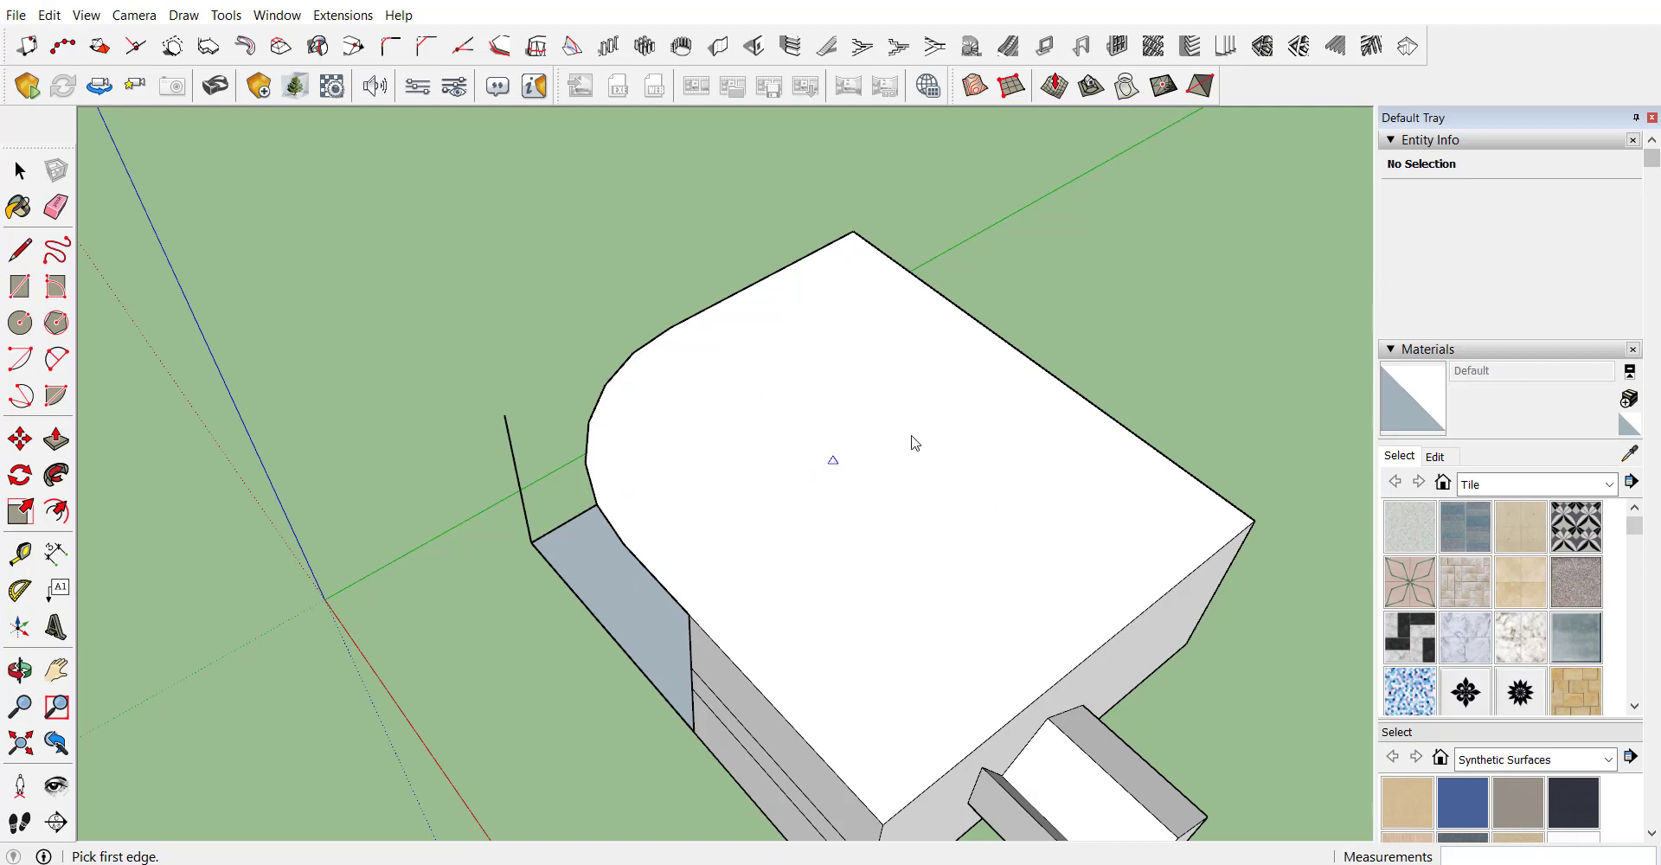
Step: Chamfer the box top's far corner with 1001bit Chamfer 2 edges, 12 on both edges
click(430, 57)
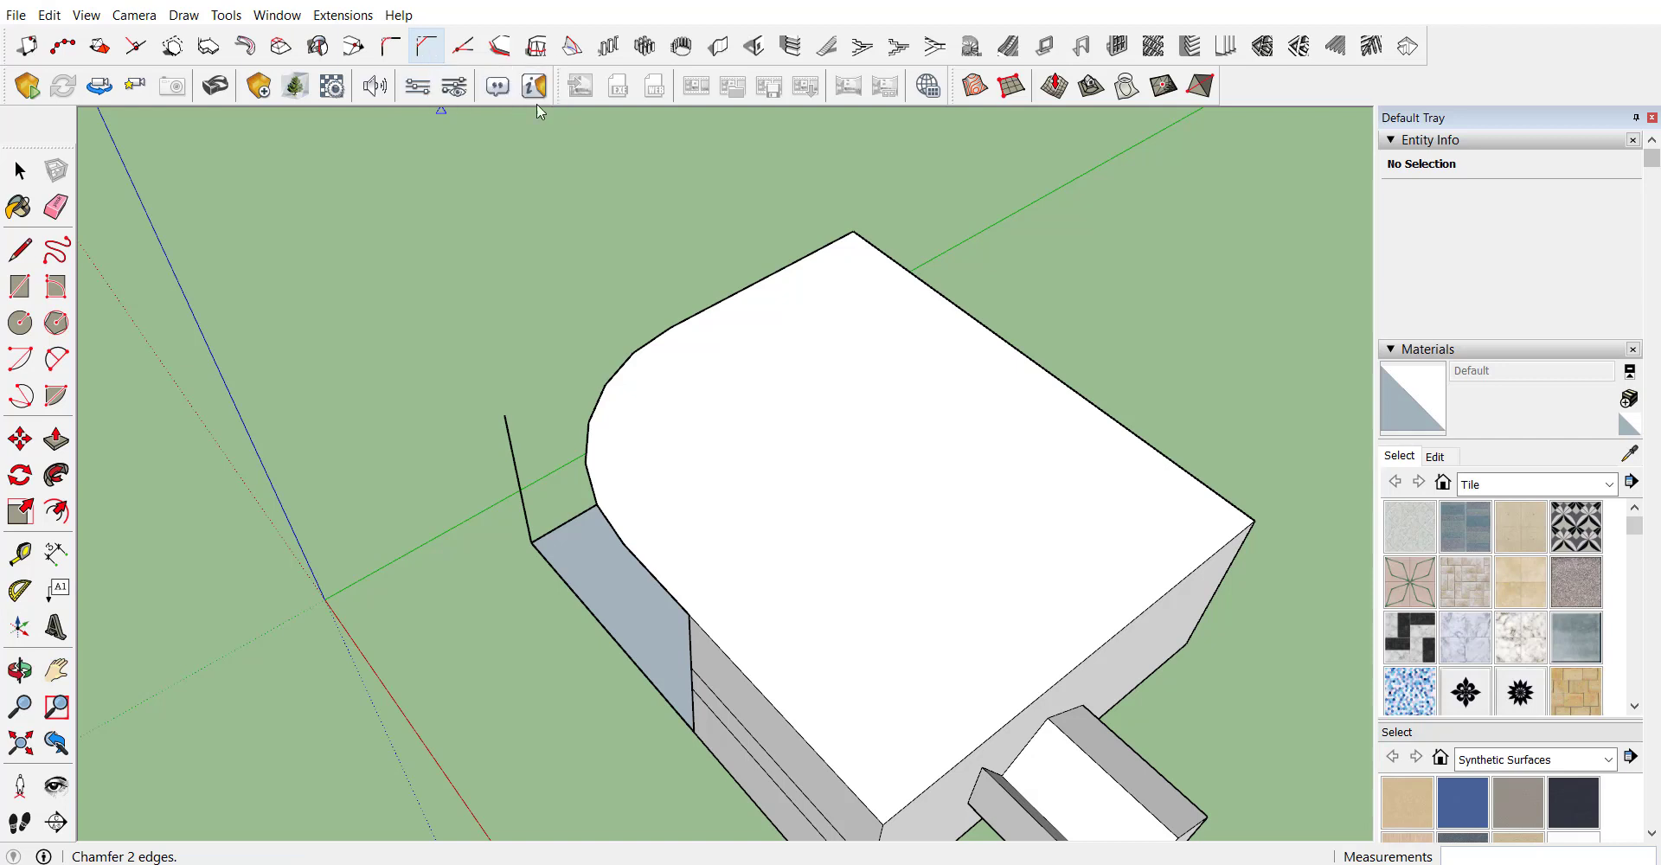
click(767, 279)
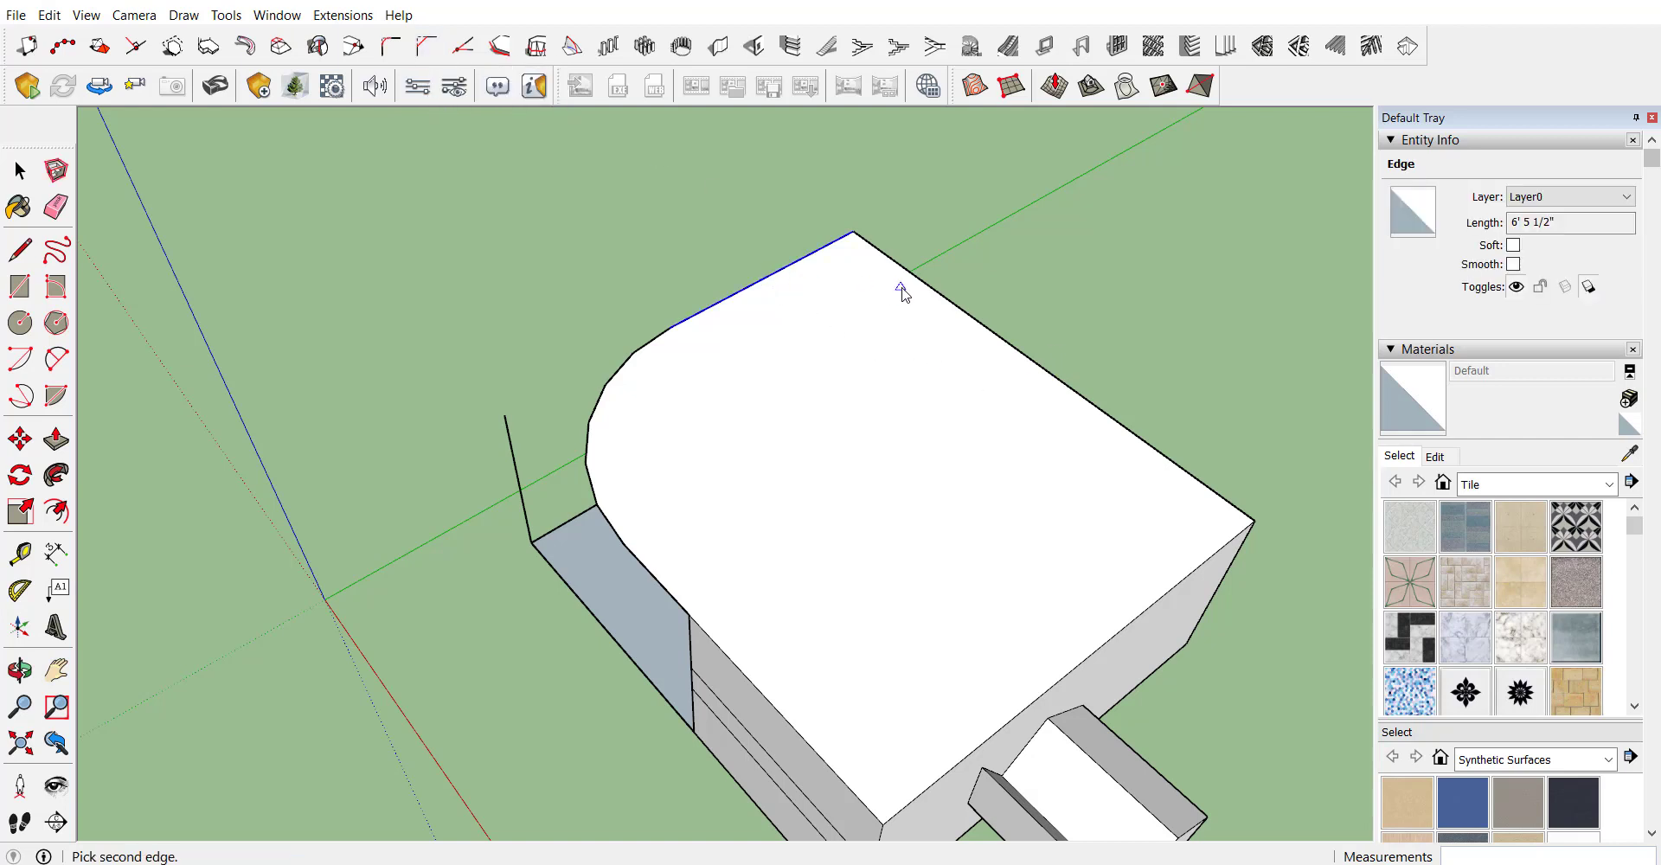
click(910, 275)
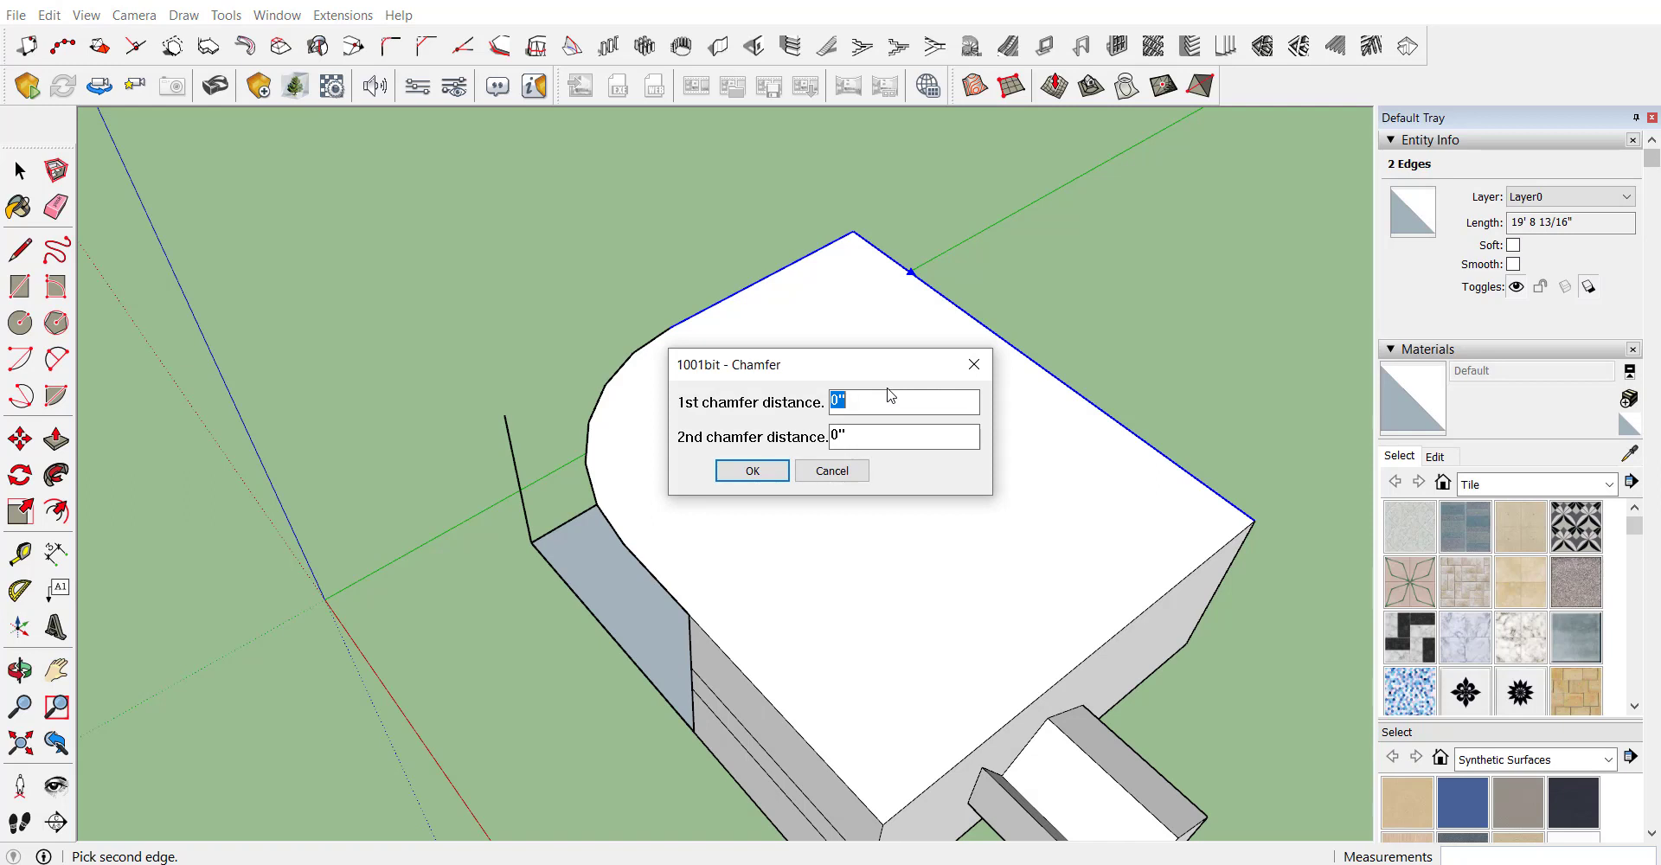
text(12)
key(Tab)
text(12)
click(745, 473)
scroll(891, 246, up, 3)
scroll(872, 256, up, 2)
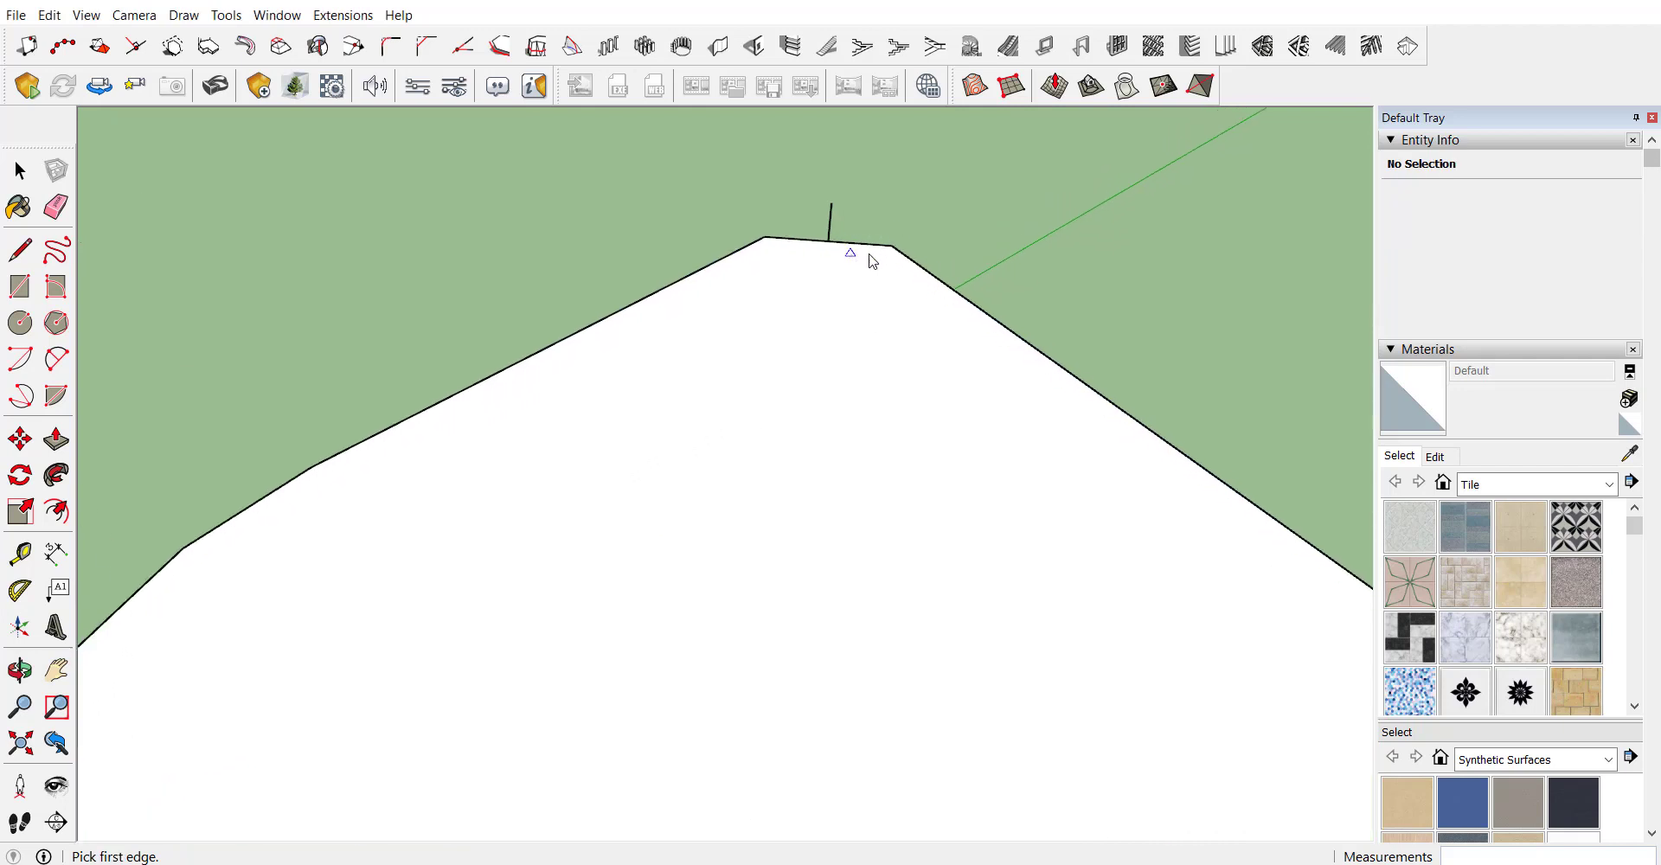
mouse_move(867, 259)
middle_down()
mouse_move(678, 308)
mouse_move(1029, 365)
middle_up()
scroll(968, 320, up, 2)
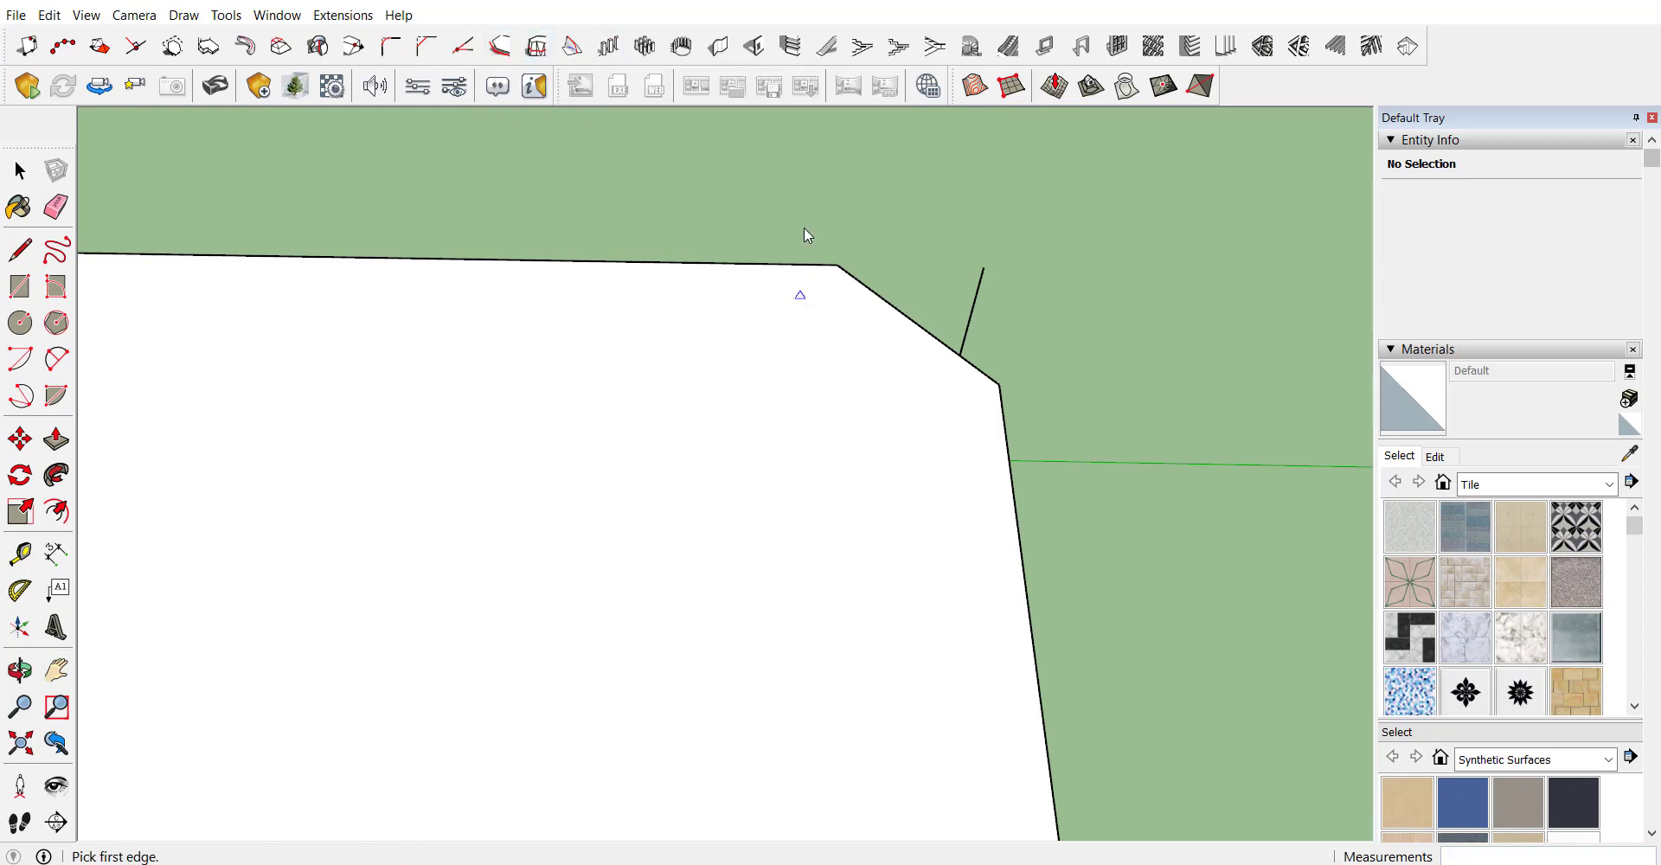
scroll(744, 152, down, 3)
Step: Draw a small square beside the box and make it a group
scroll(778, 129, down, 5)
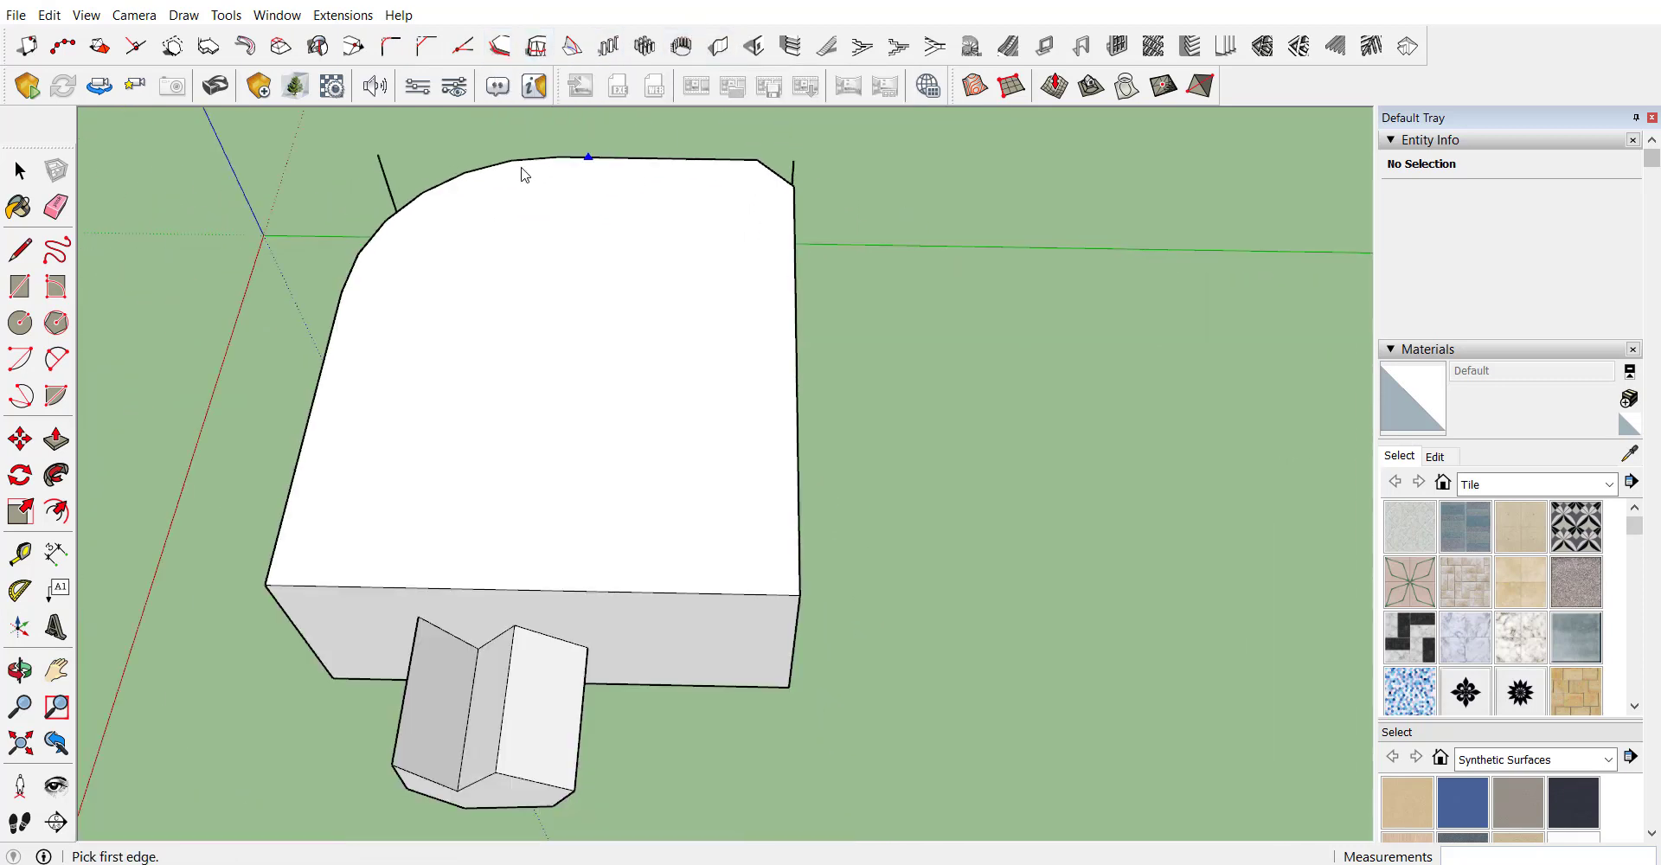
key(r)
click(695, 263)
click(828, 365)
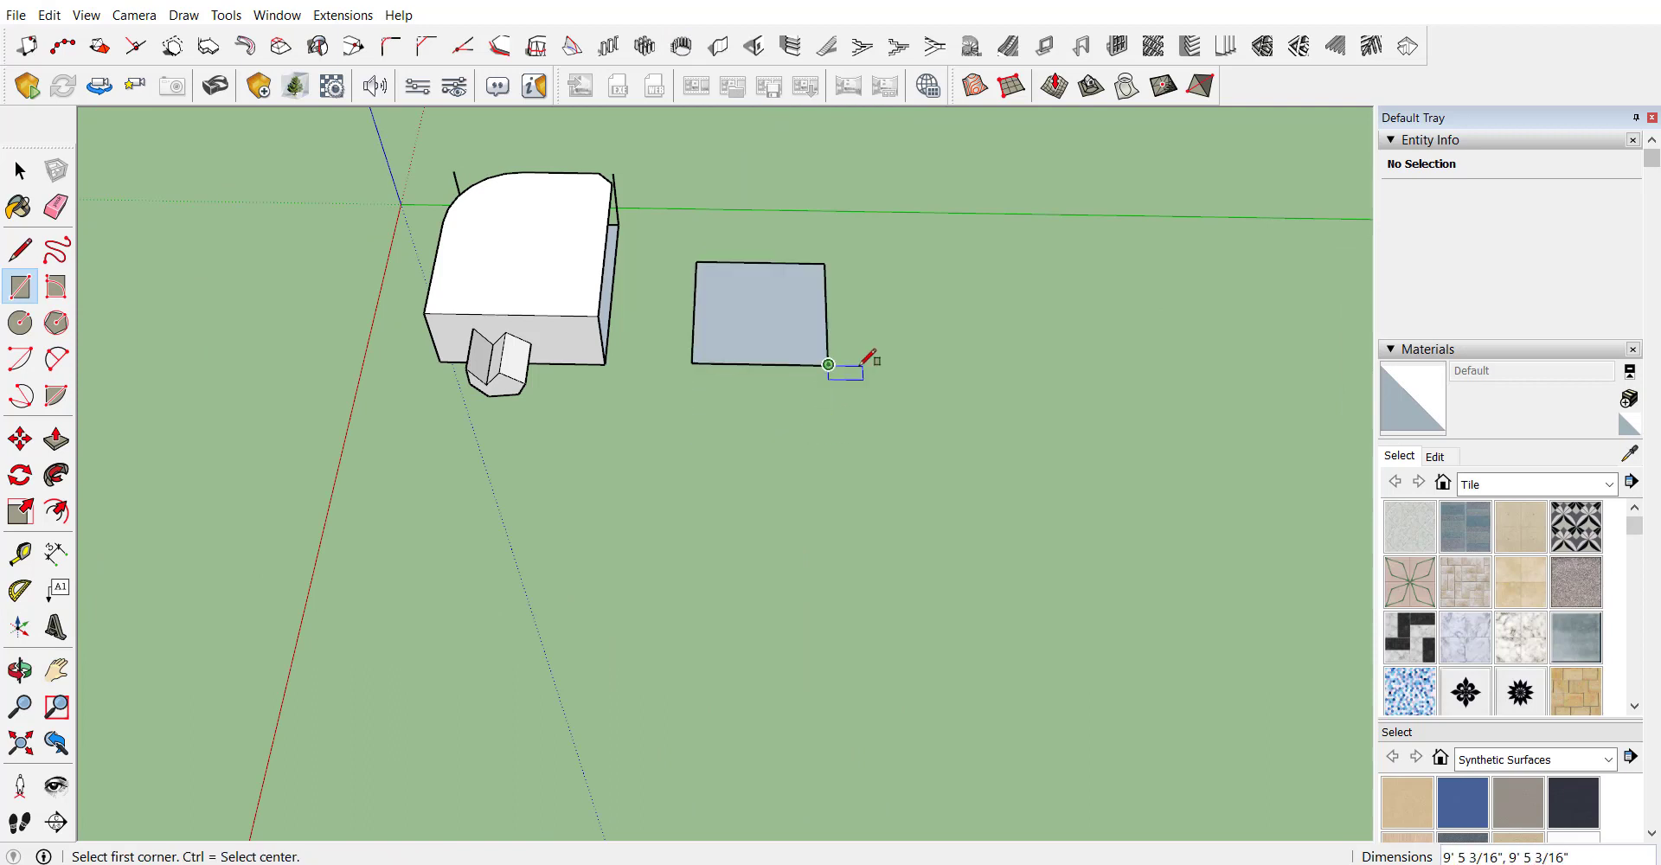
key(space)
right_click(761, 338)
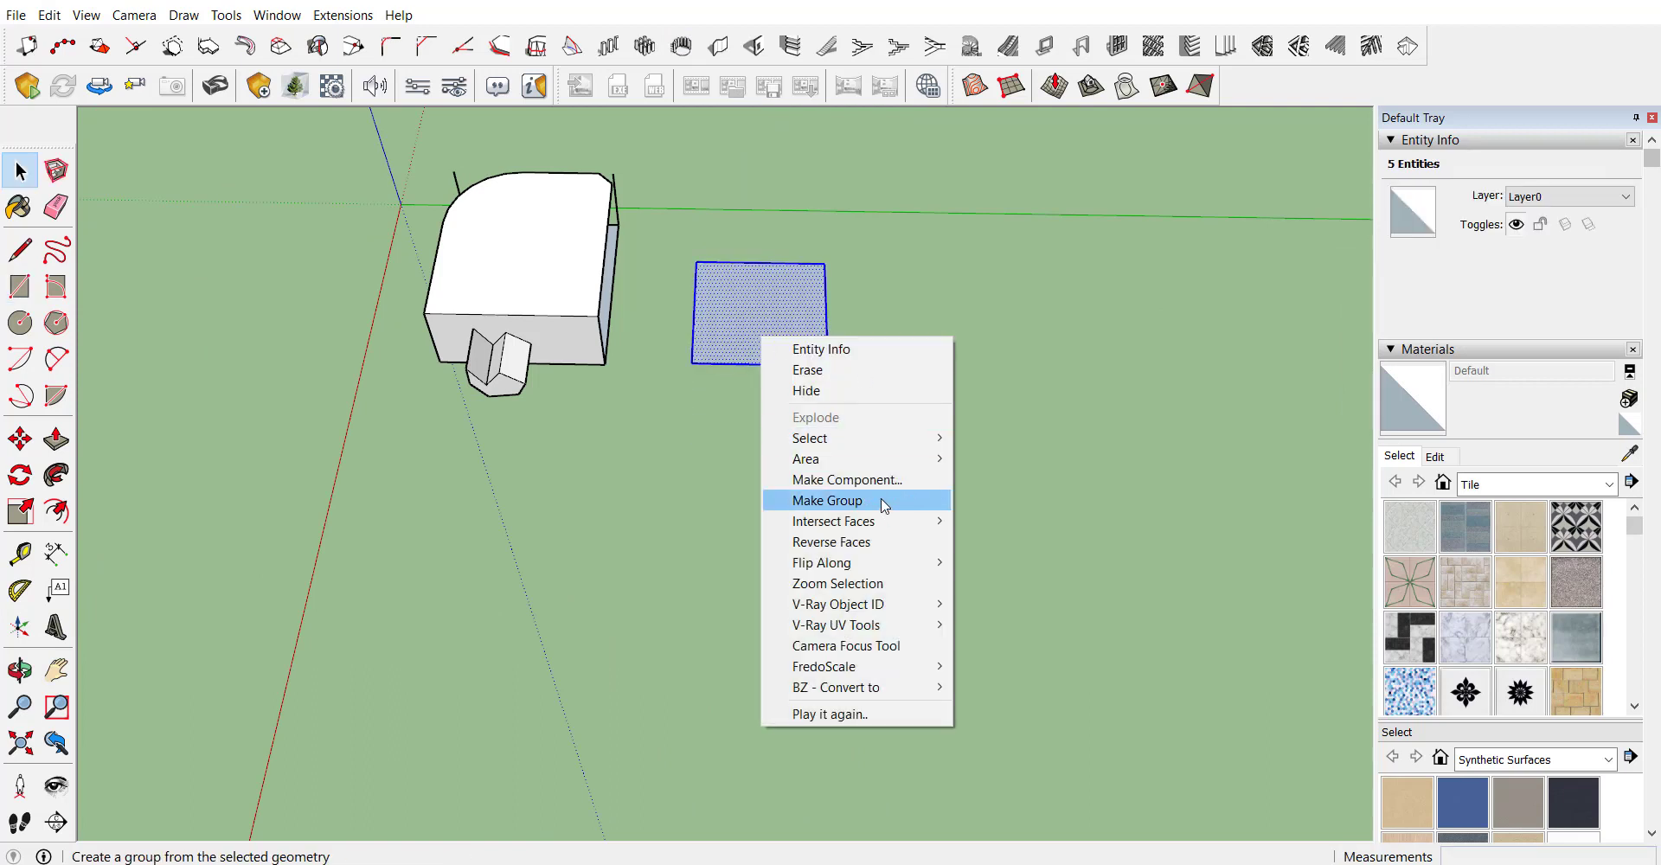
click(884, 506)
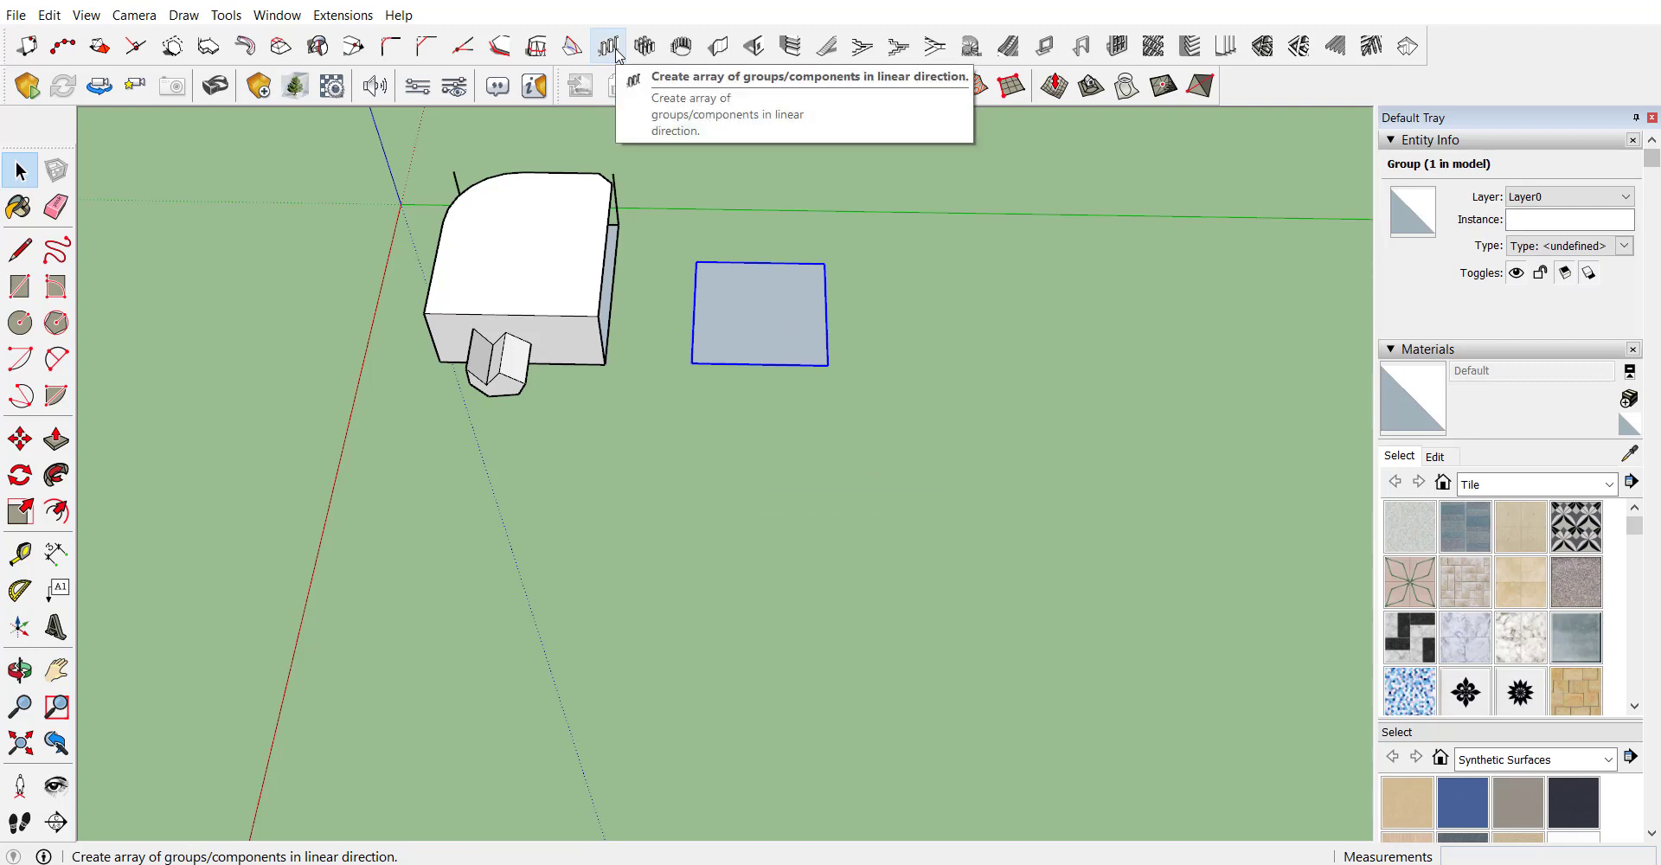
Step: Copy the square into a straight row of six evenly spaced panels with 1001bit Linear Array
click(616, 50)
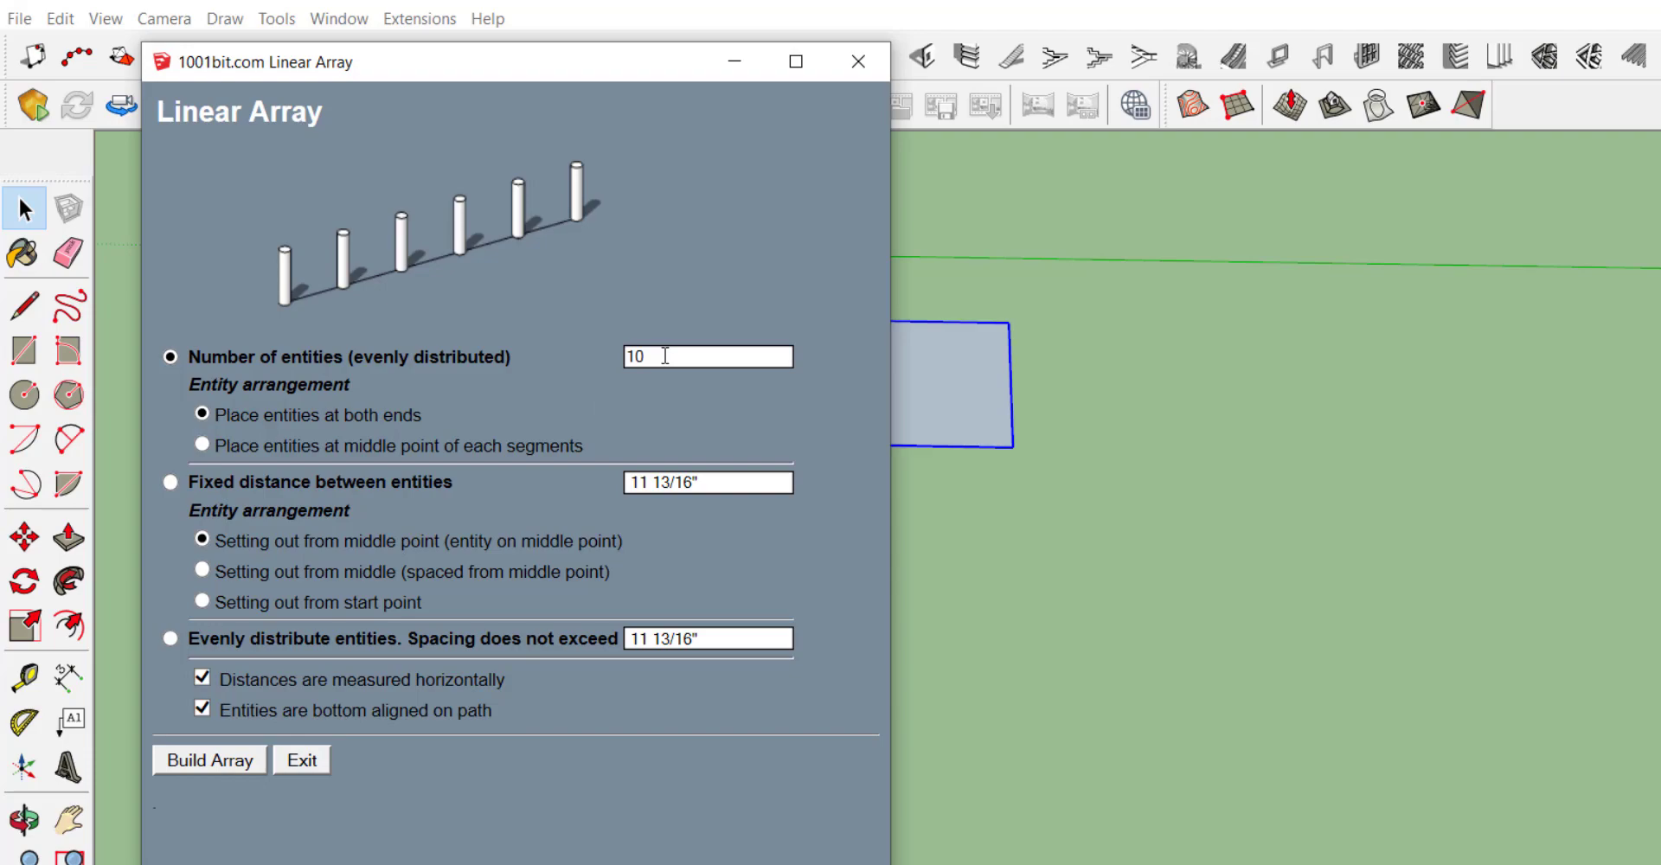
drag(665, 356, 603, 356)
click(209, 760)
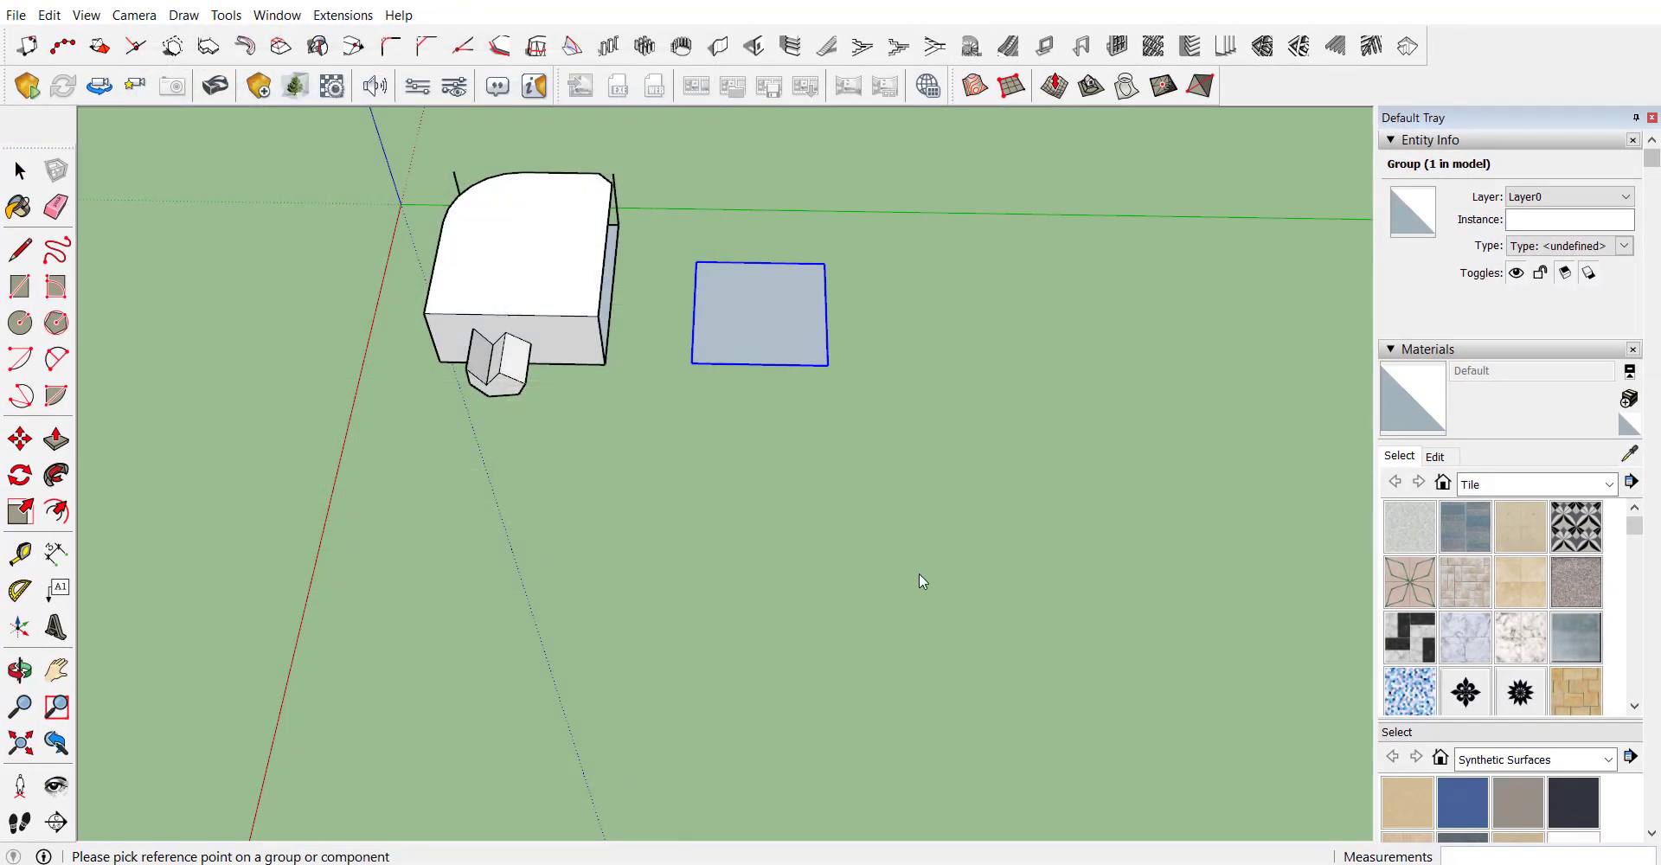
scroll(729, 419, down, 1)
click(682, 407)
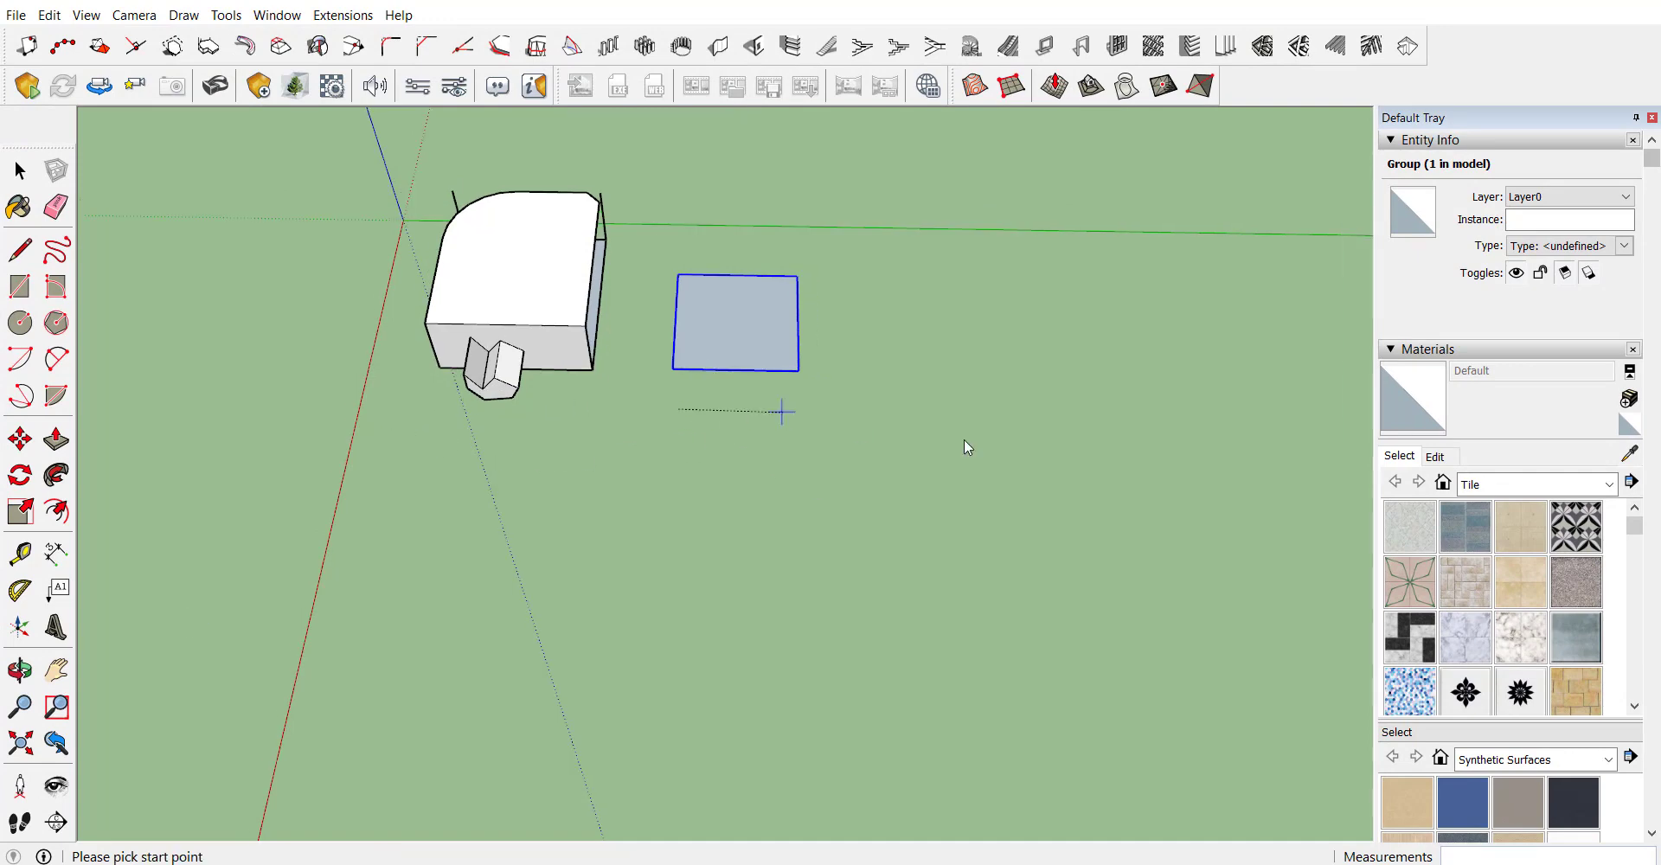
scroll(511, 507, down, 2)
scroll(345, 463, down, 1)
scroll(230, 444, down, 2)
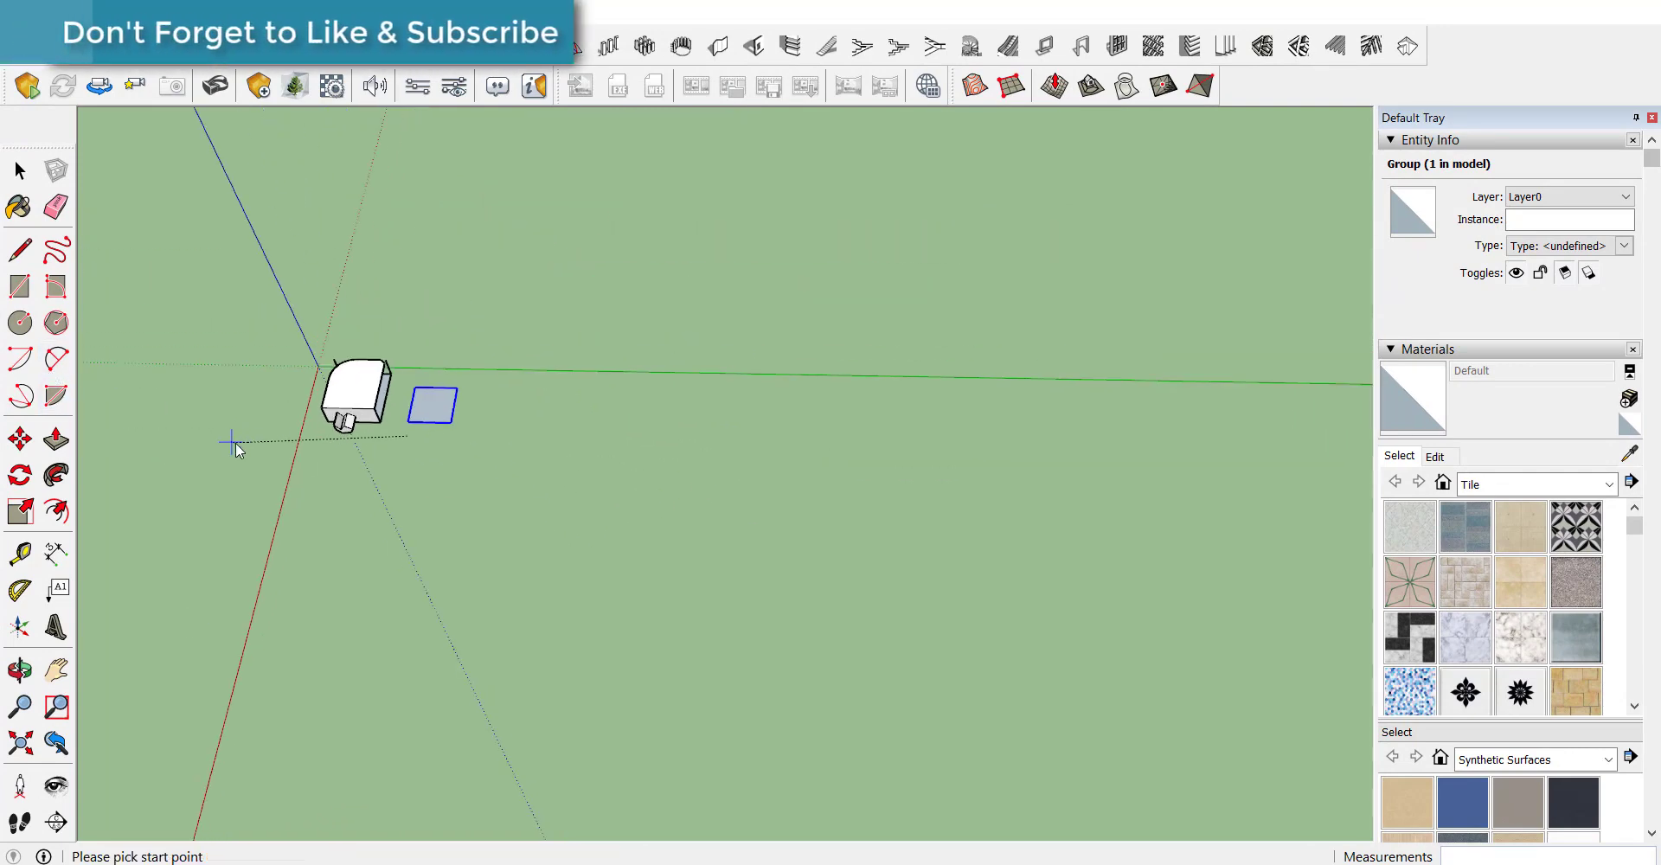
scroll(260, 501, down, 1)
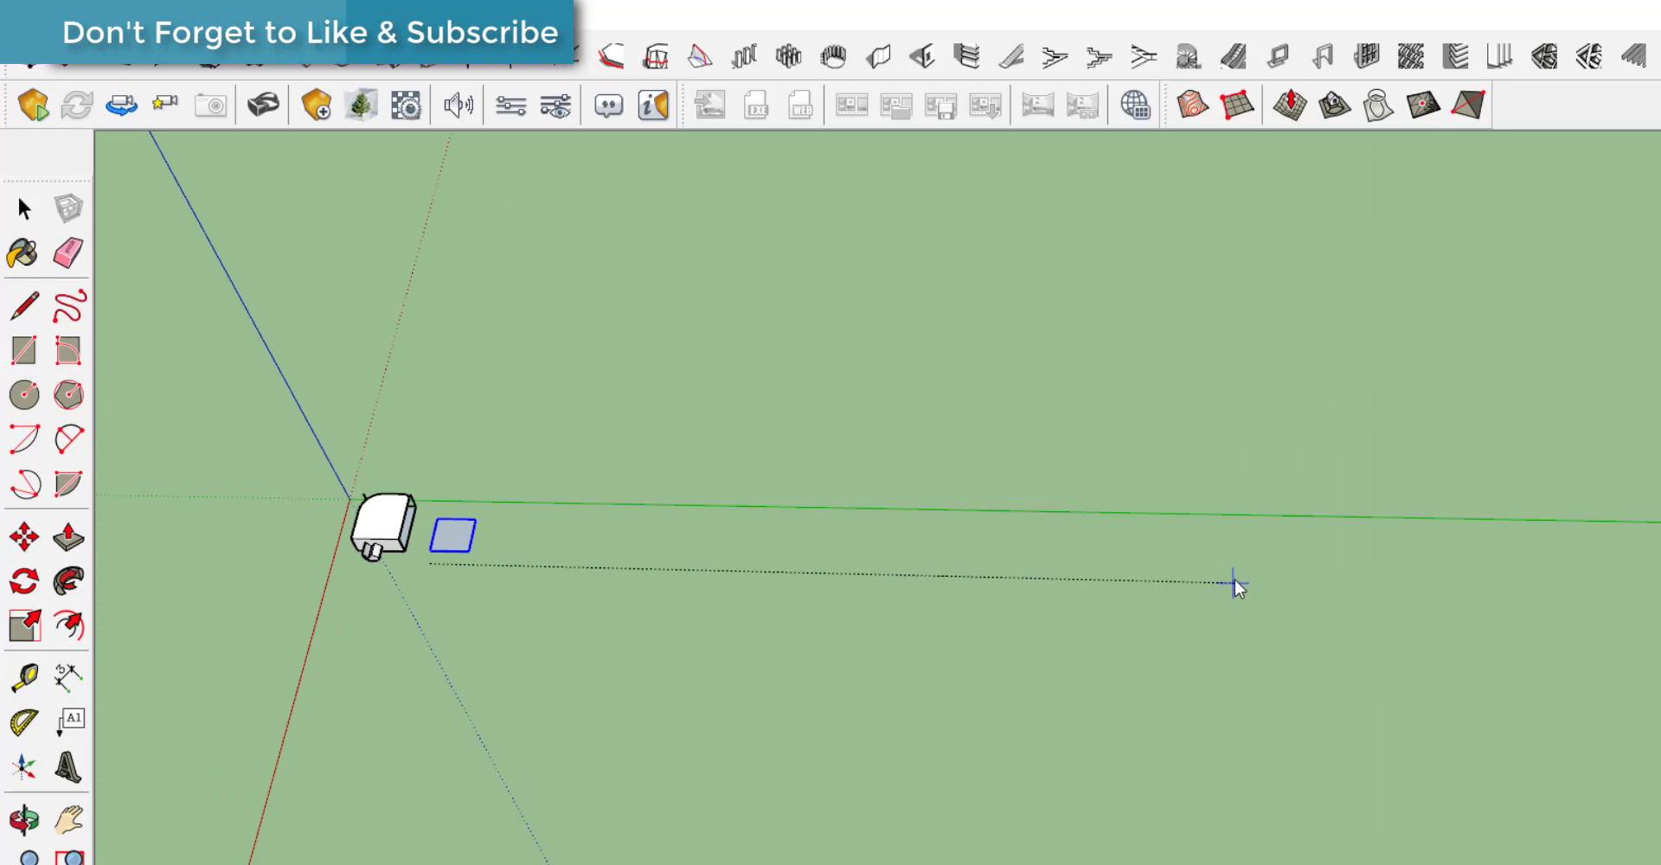
click(1233, 578)
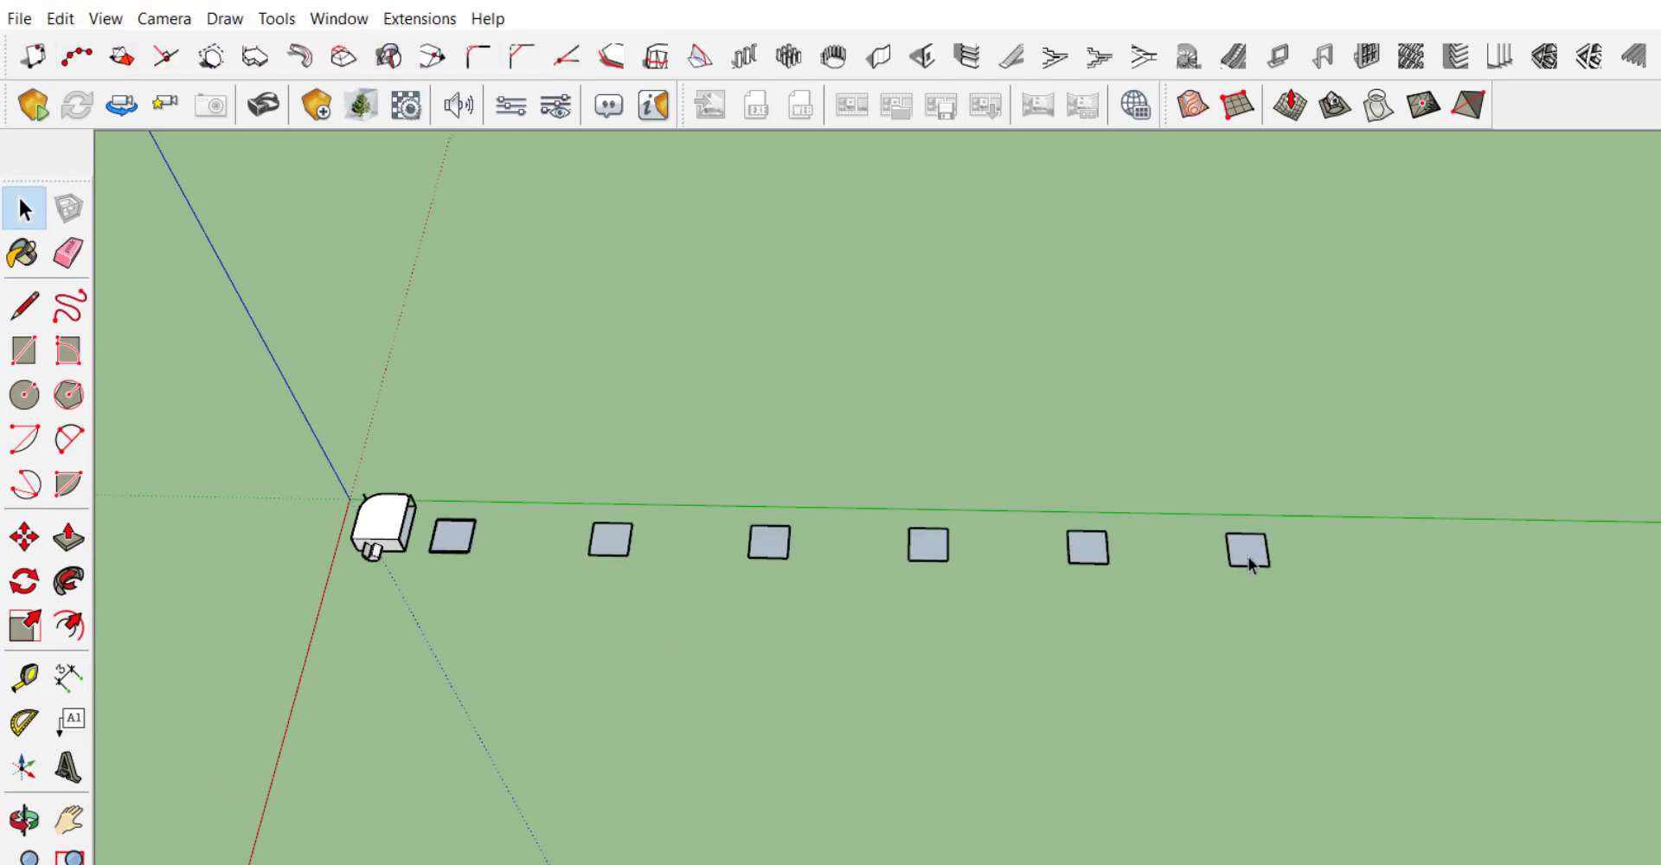
scroll(605, 542, up, 3)
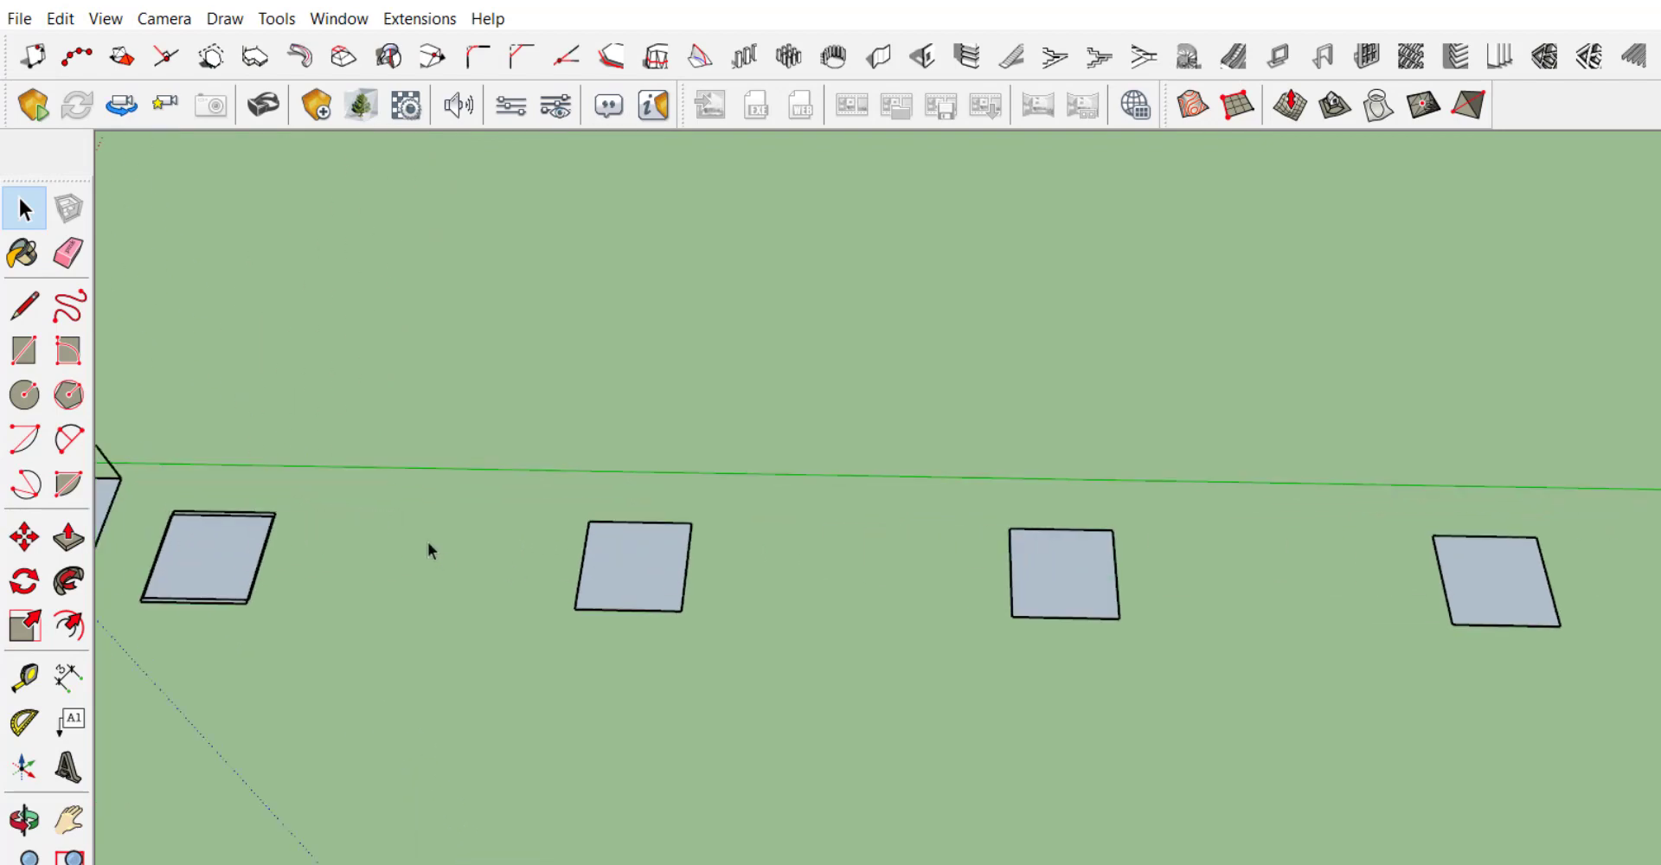
Step: Launch 1001bit Rectangular Array on a selected square after clearing the invalid-selection warning
click(789, 56)
key(Return)
click(632, 567)
click(789, 57)
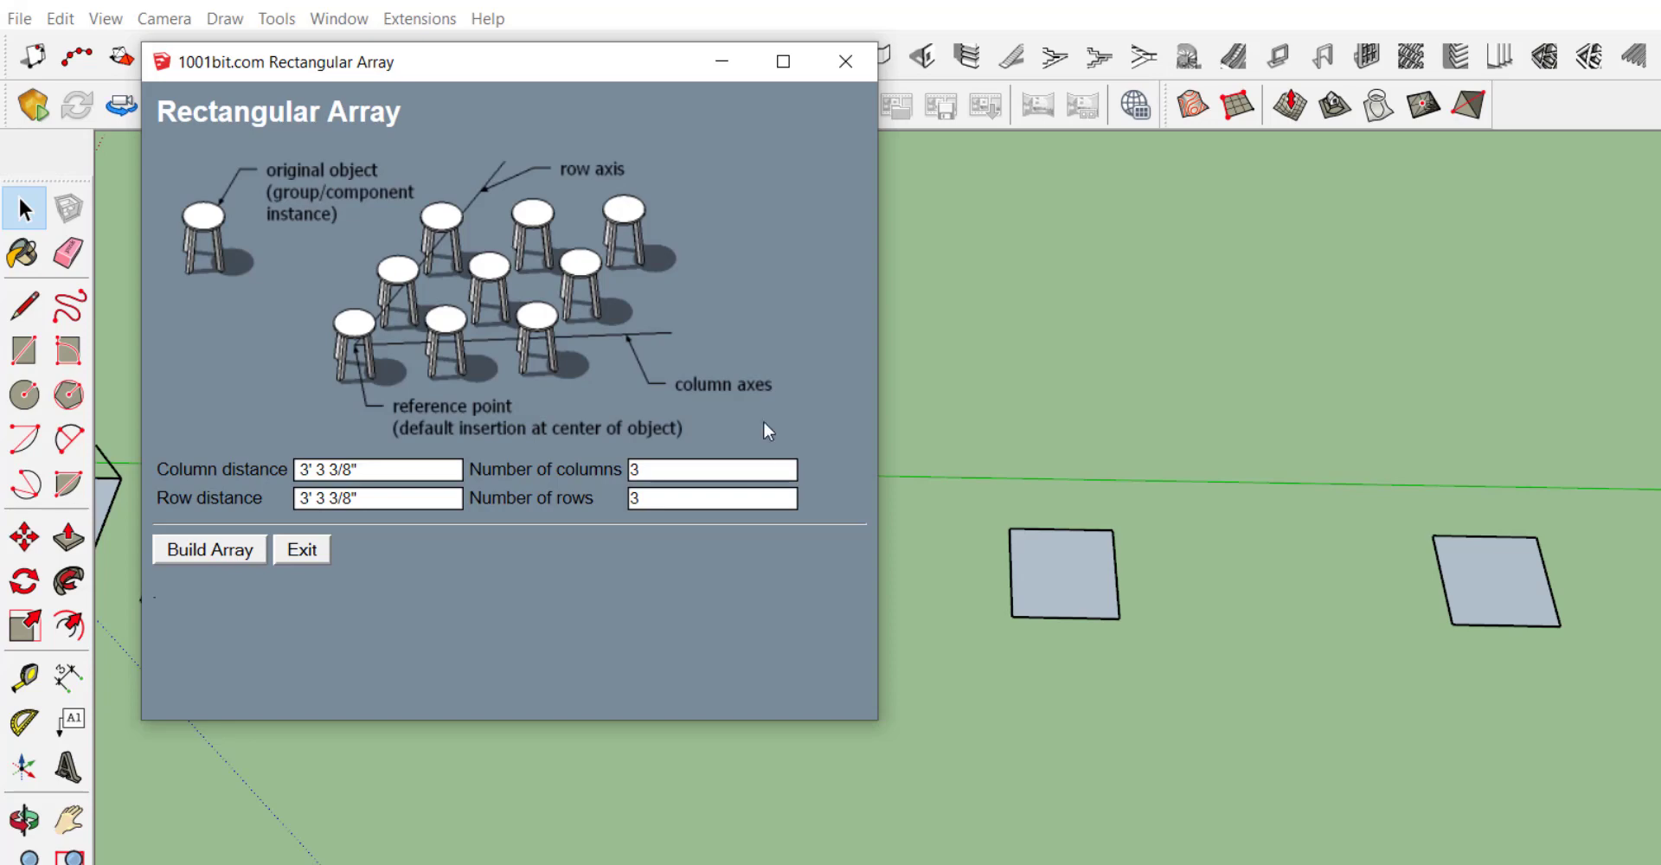
click(237, 551)
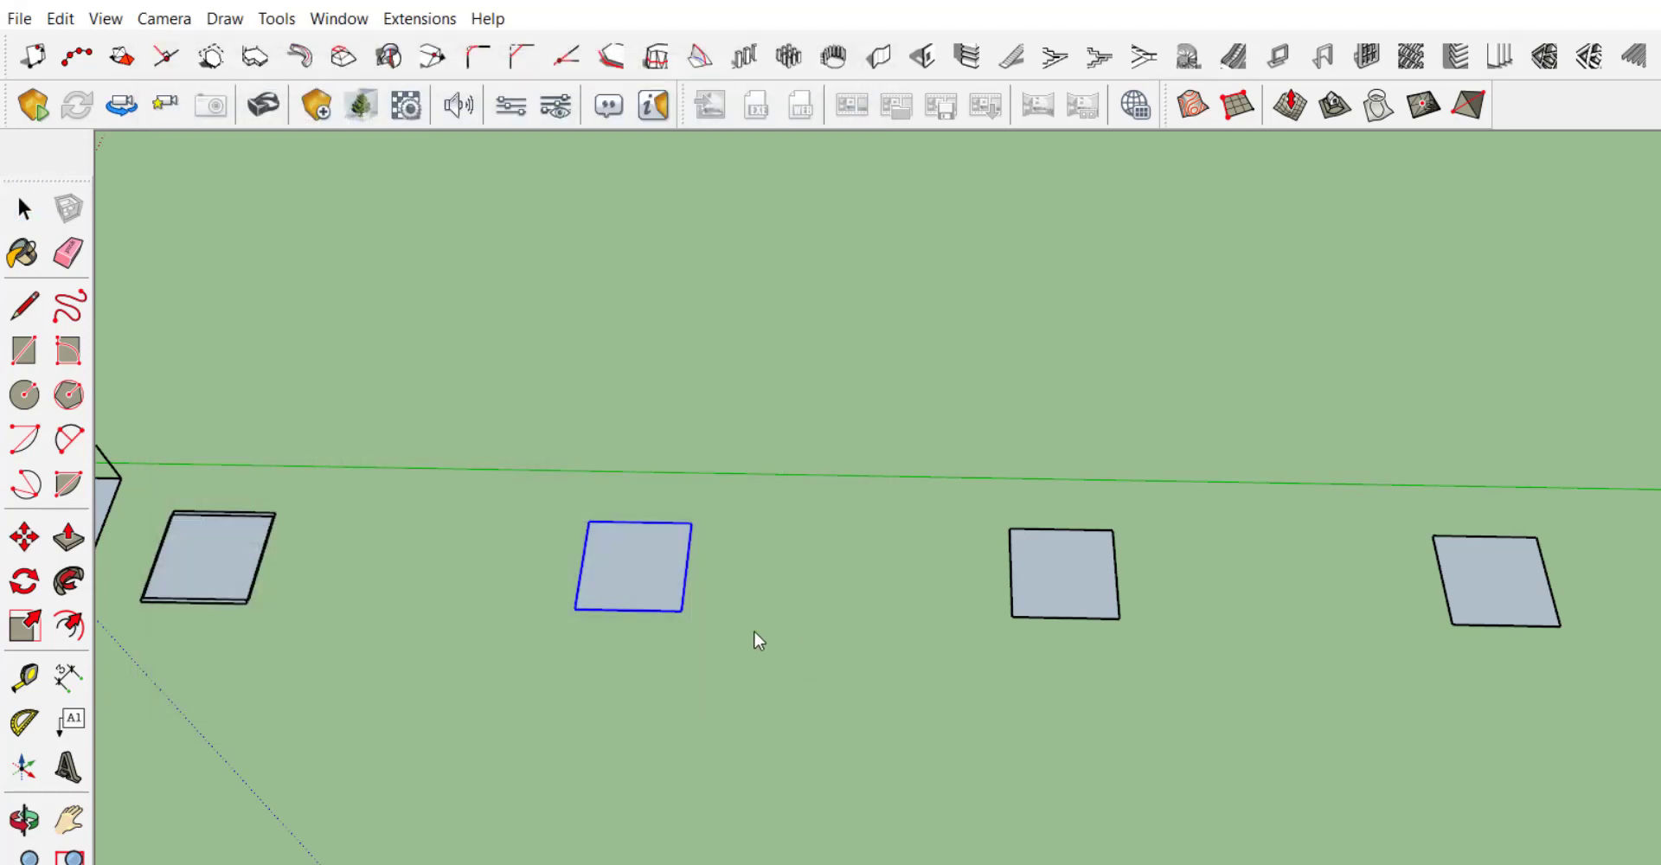
Step: Lay out a 3×3 grid of nine squares below the row, then attempt Polar Array
scroll(615, 754, up, 3)
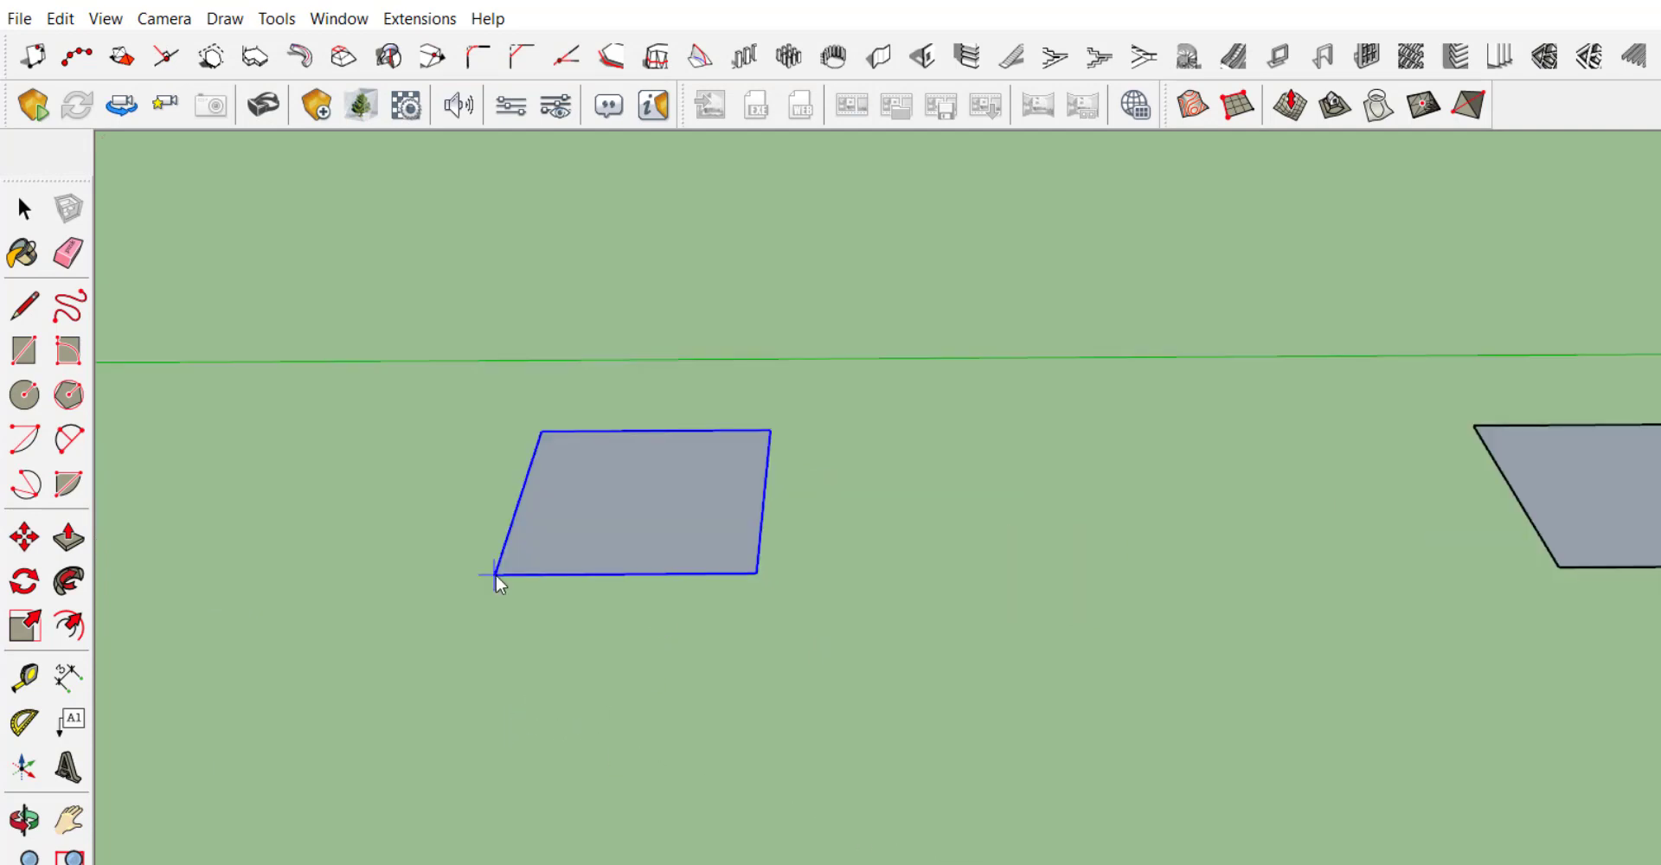
scroll(803, 418, down, 1)
scroll(802, 419, down, 1)
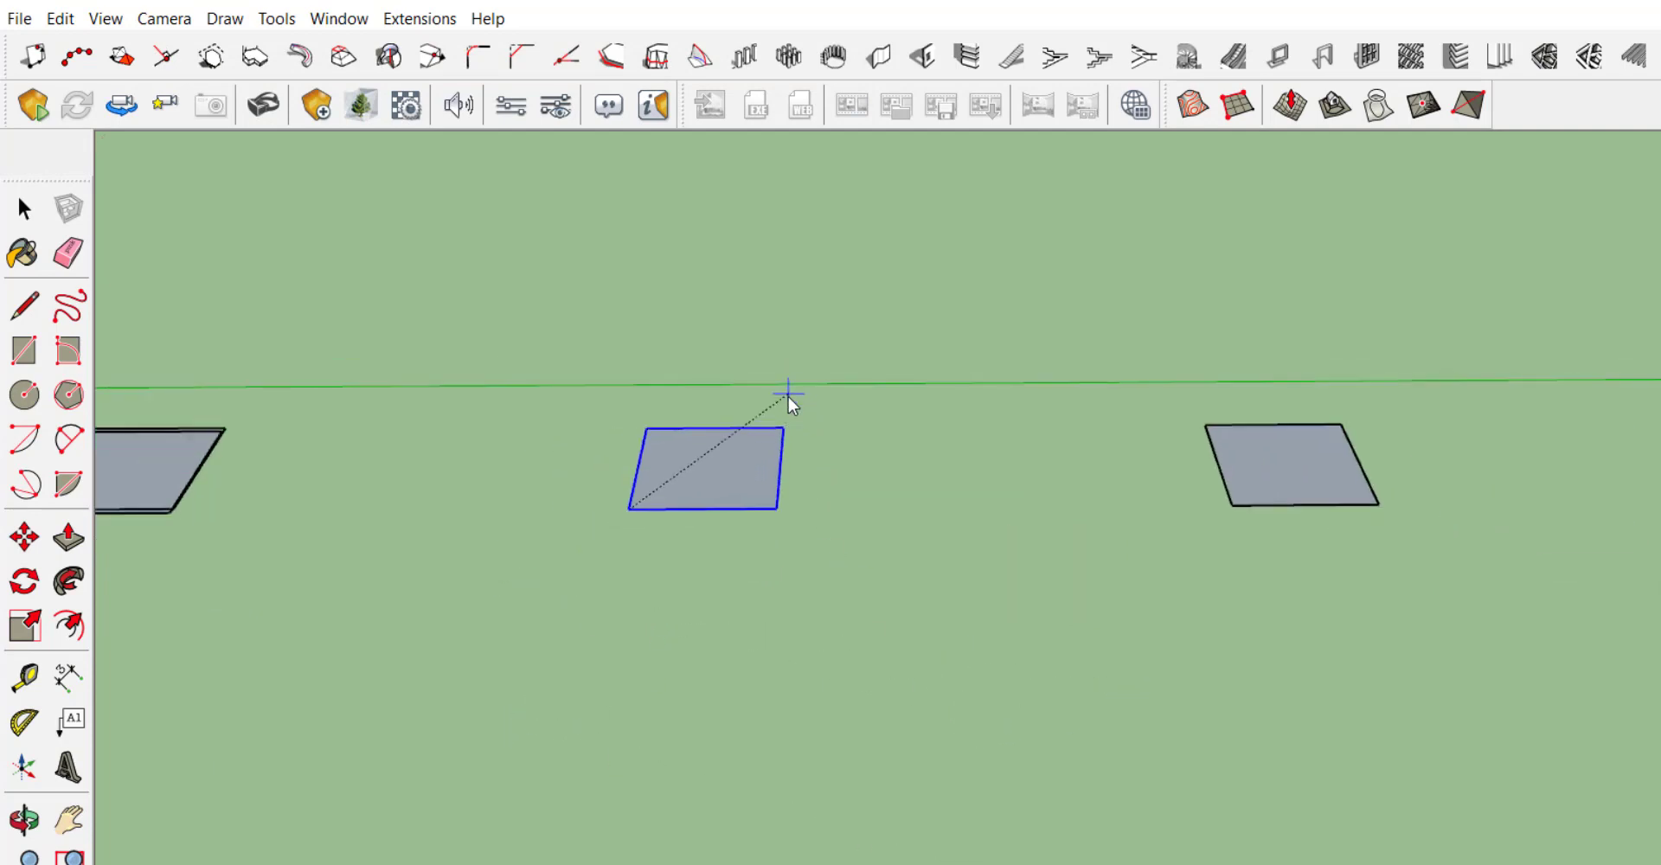
scroll(787, 396, down, 2)
click(657, 610)
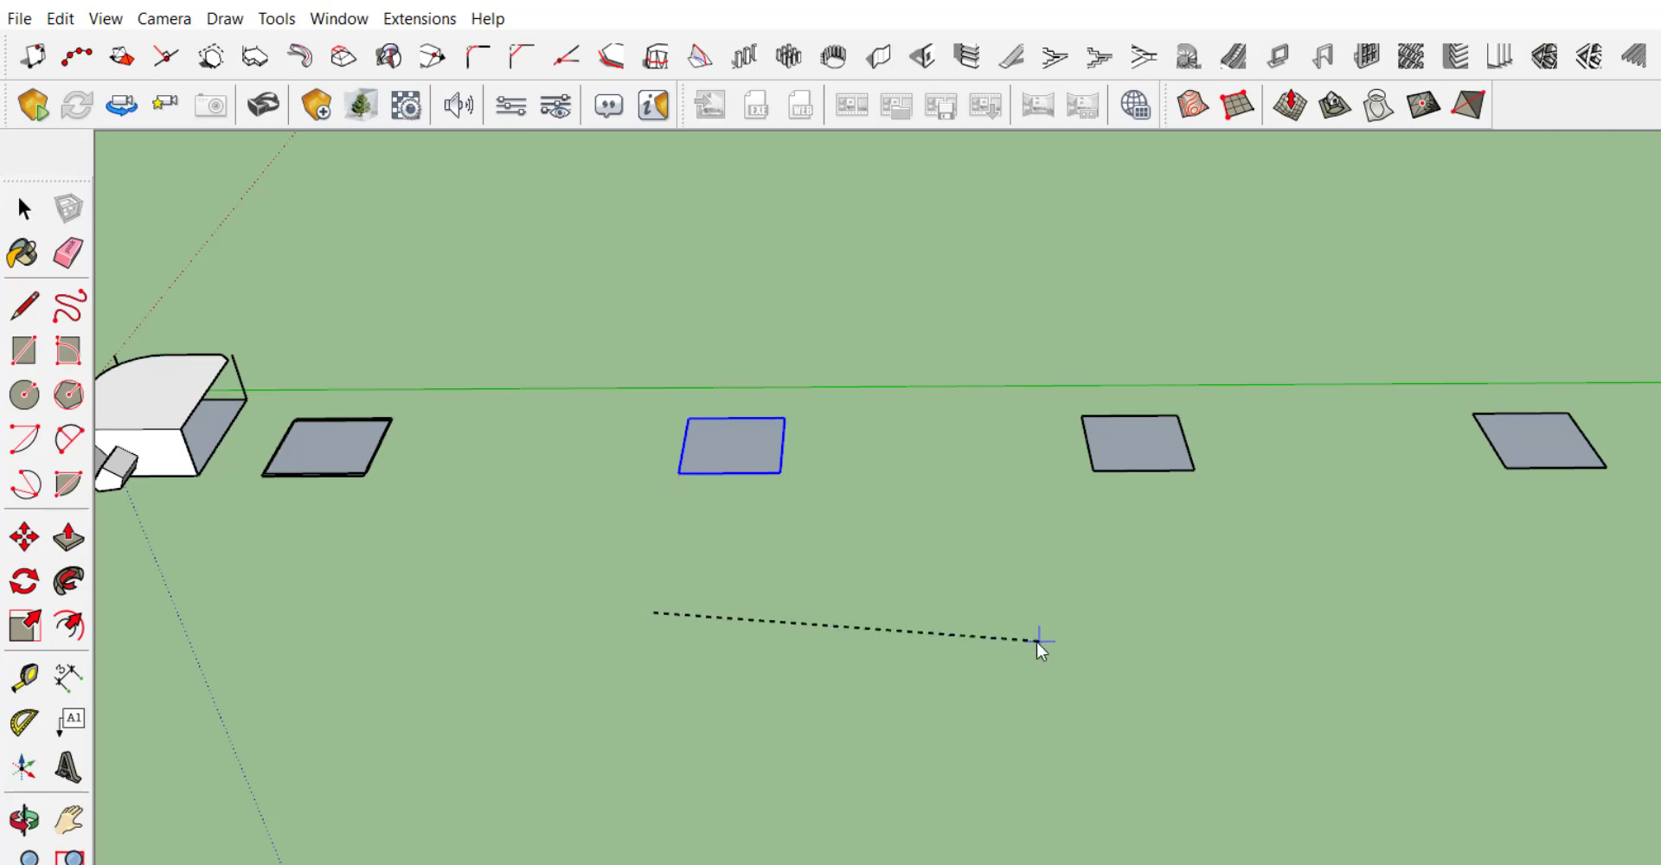
scroll(1210, 618, down, 3)
scroll(1261, 609, down, 2)
click(1228, 621)
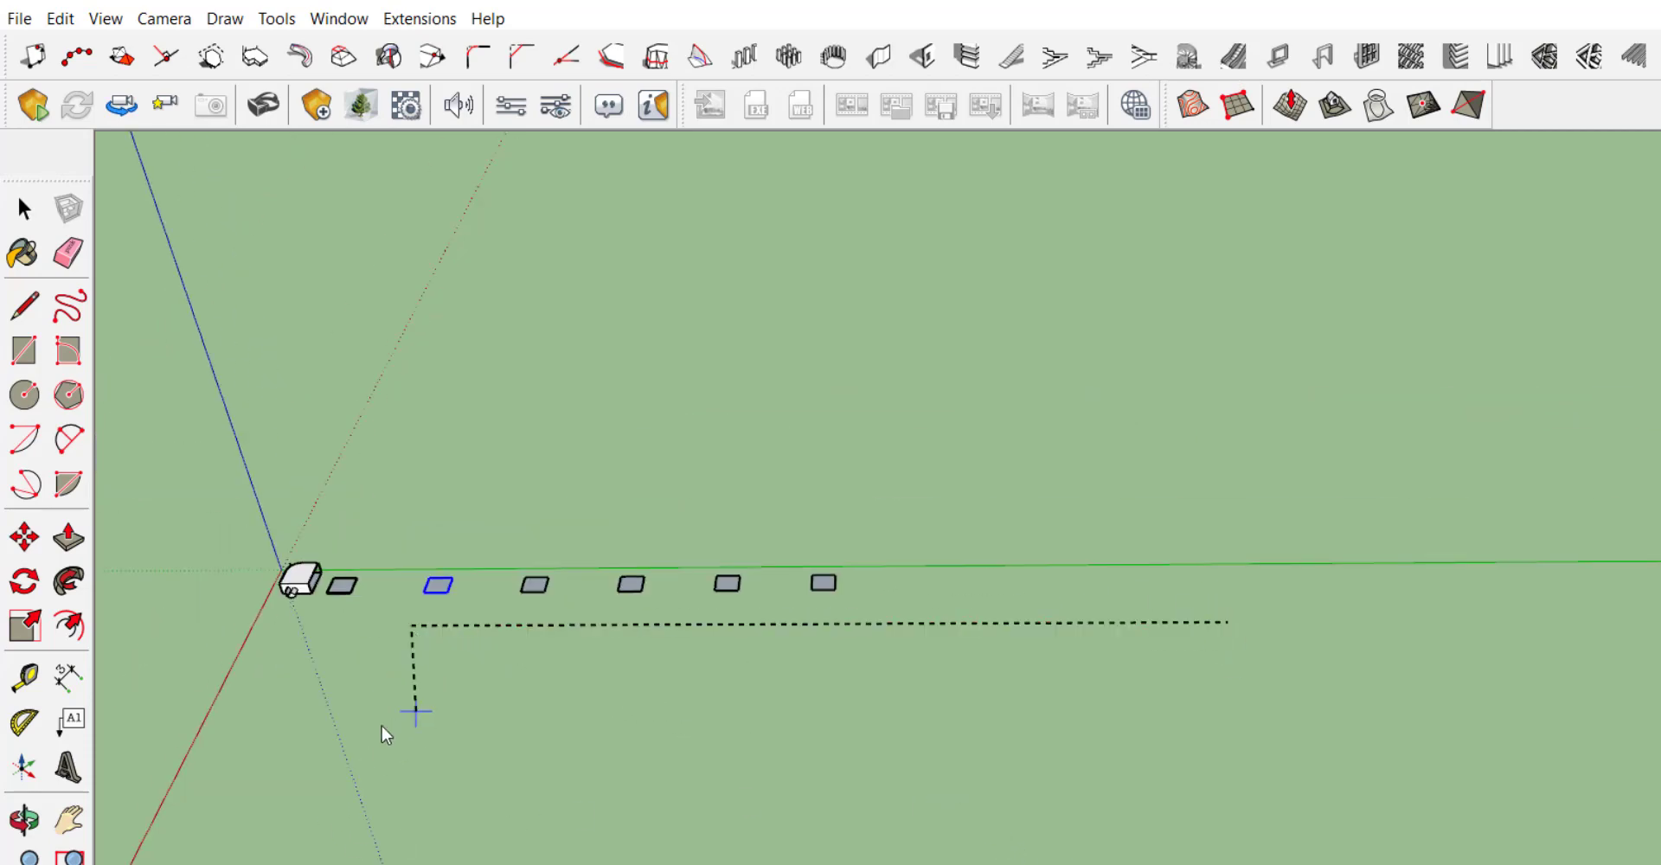
click(18, 195)
scroll(430, 672, up, 3)
scroll(448, 671, up, 1)
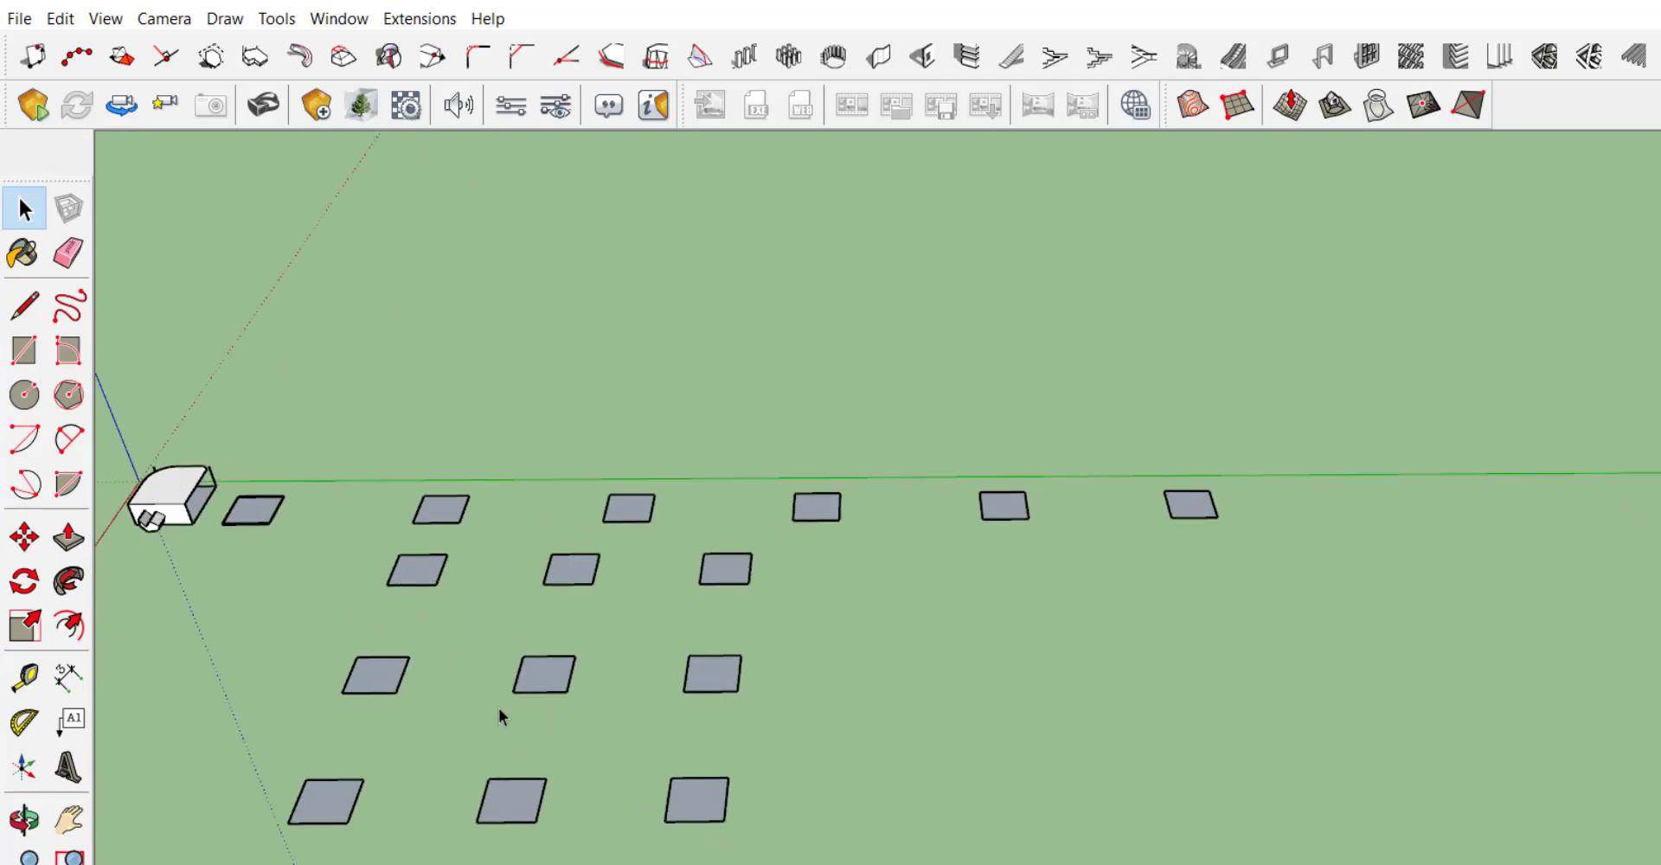
click(833, 57)
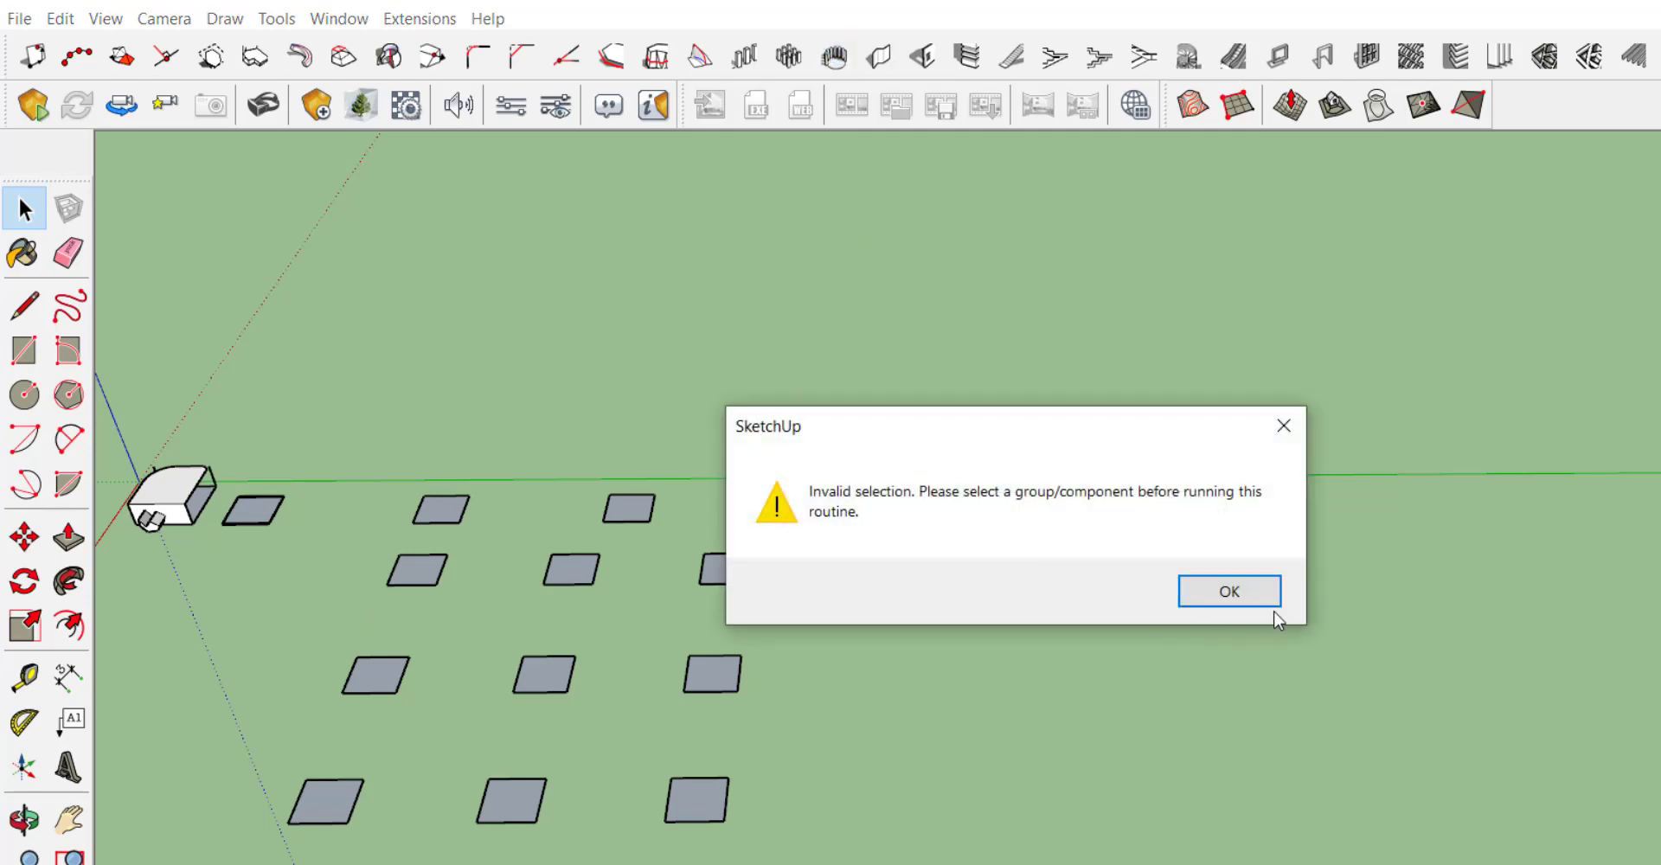
Step: Dismiss the warning, exit Polar Array for a grid square without building, and orbit the view
click(1219, 590)
click(736, 582)
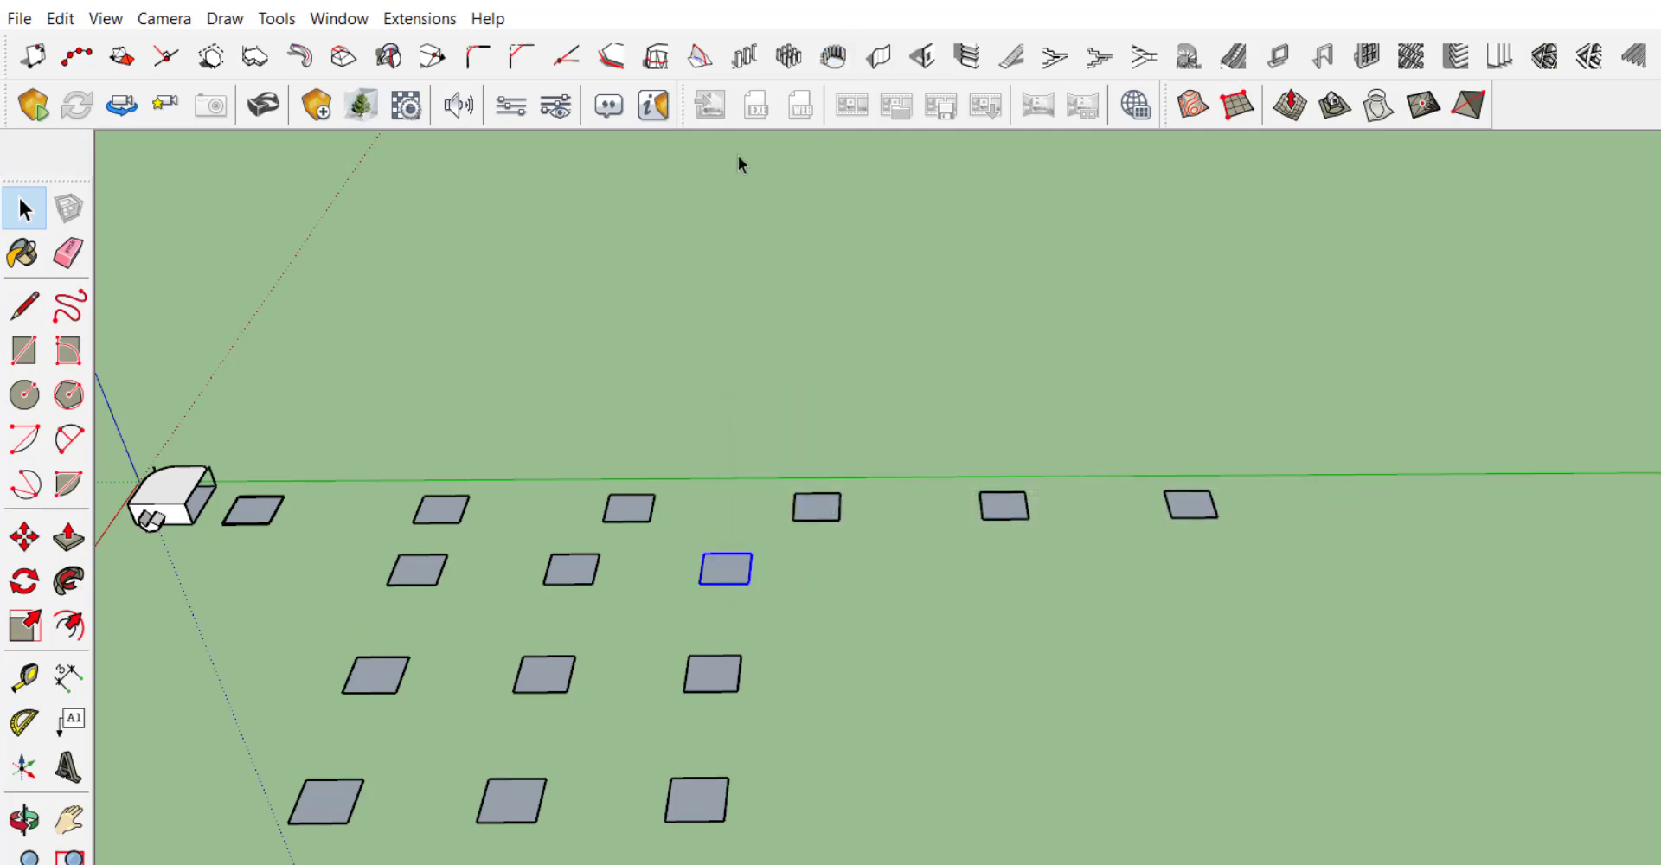
click(833, 56)
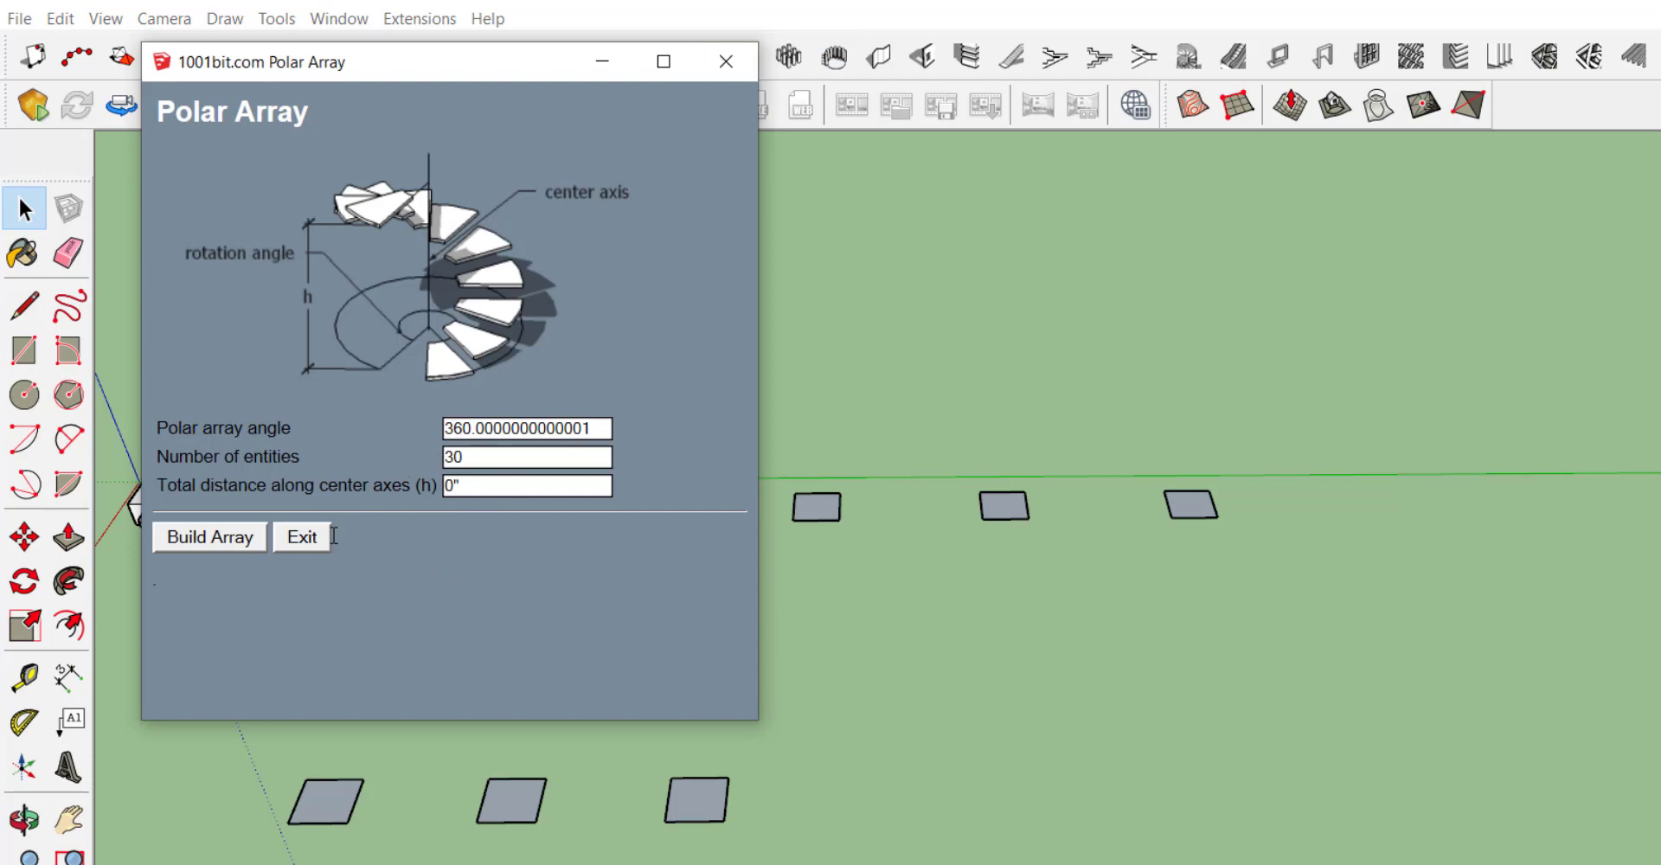
click(725, 62)
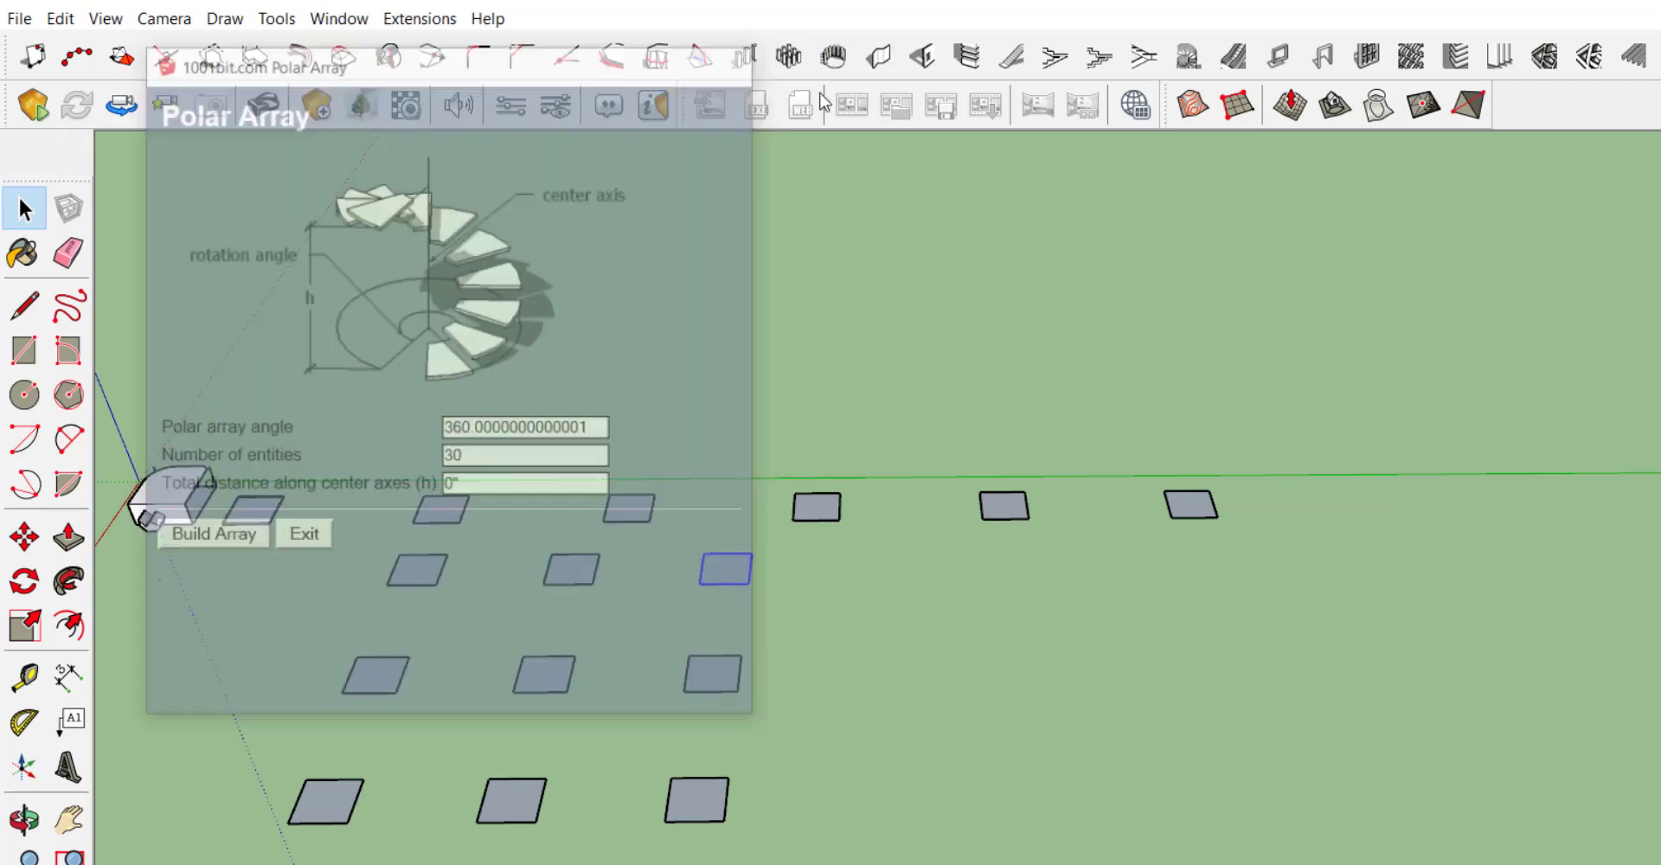
mouse_move(601, 285)
middle_down()
mouse_move(902, 493)
mouse_move(1041, 512)
mouse_move(791, 315)
mouse_move(895, 391)
middle_up()
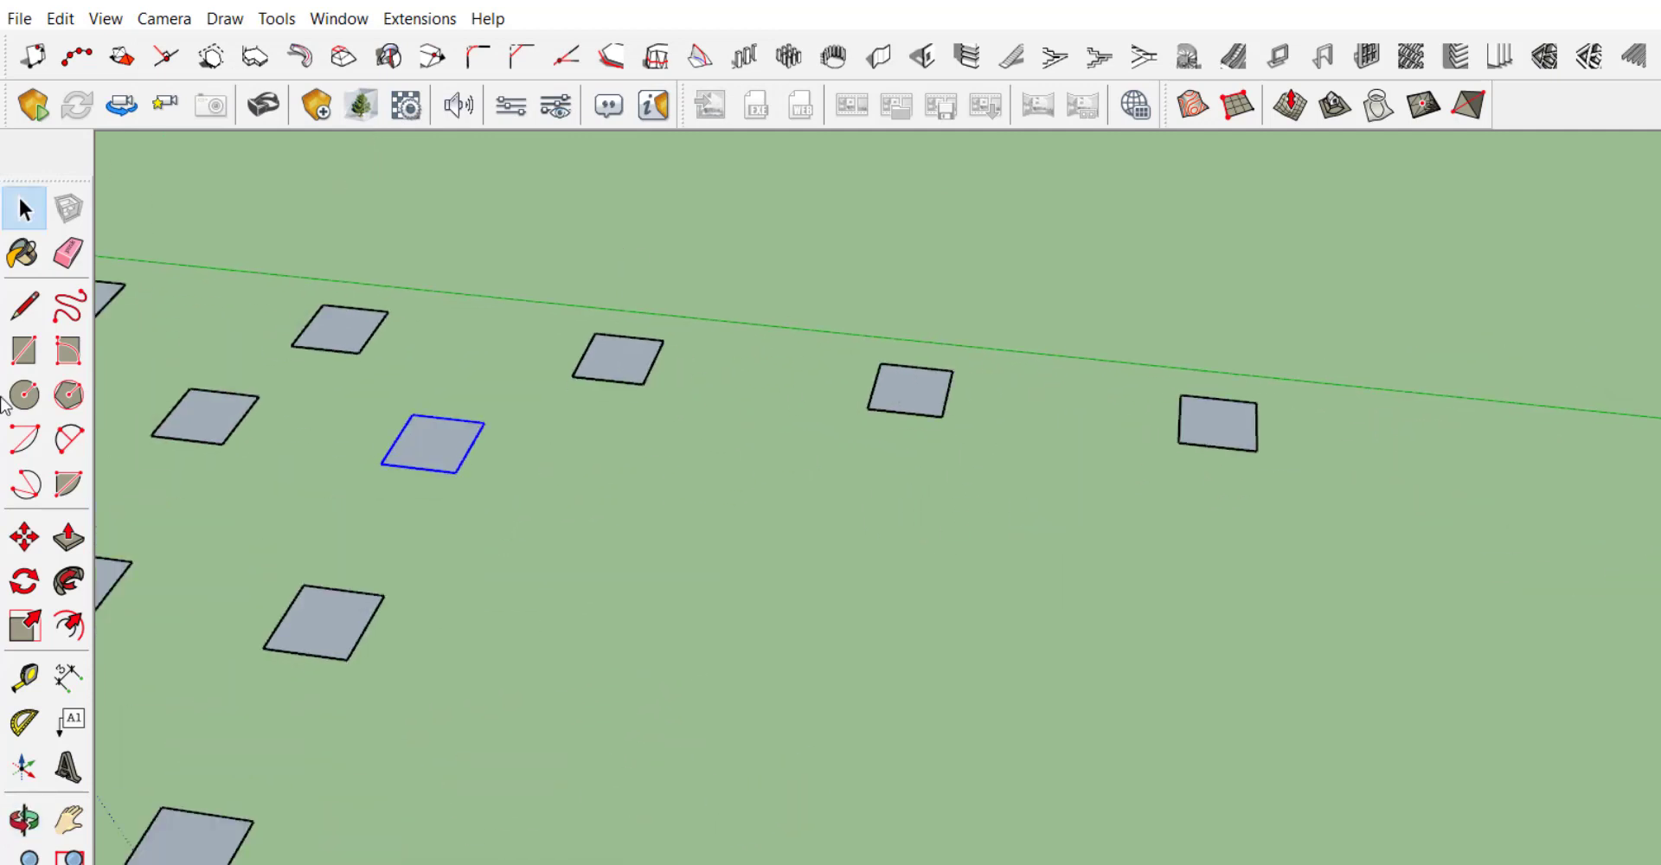
Step: Draw a large floor rectangle for the room
click(24, 351)
click(706, 455)
click(1113, 782)
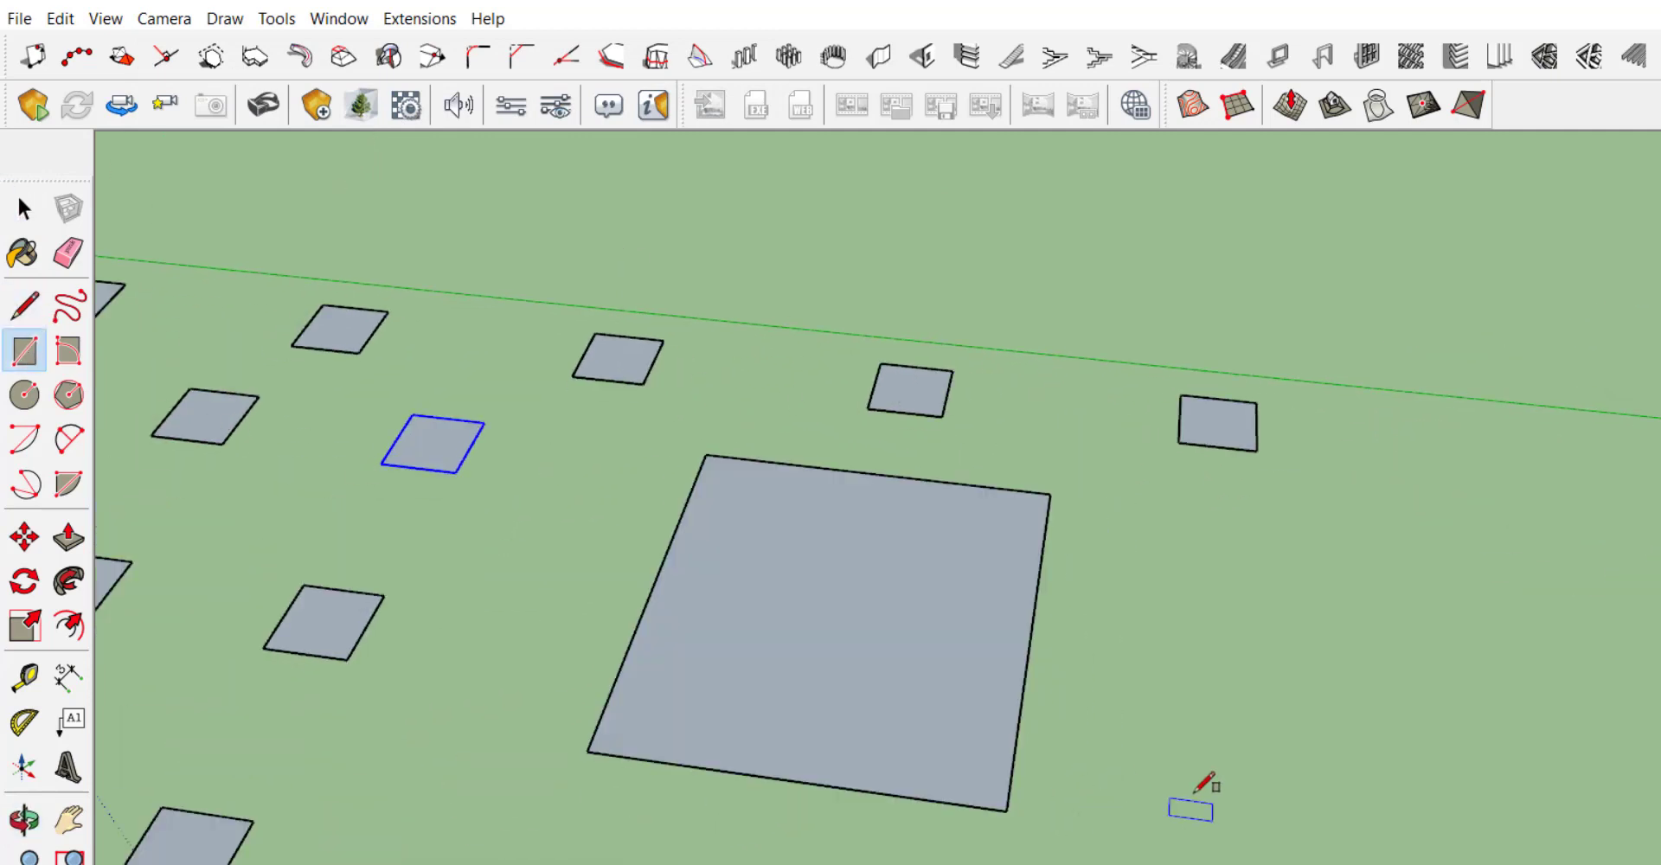
mouse_move(1186, 796)
middle_down()
mouse_move(805, 752)
mouse_move(972, 756)
middle_up()
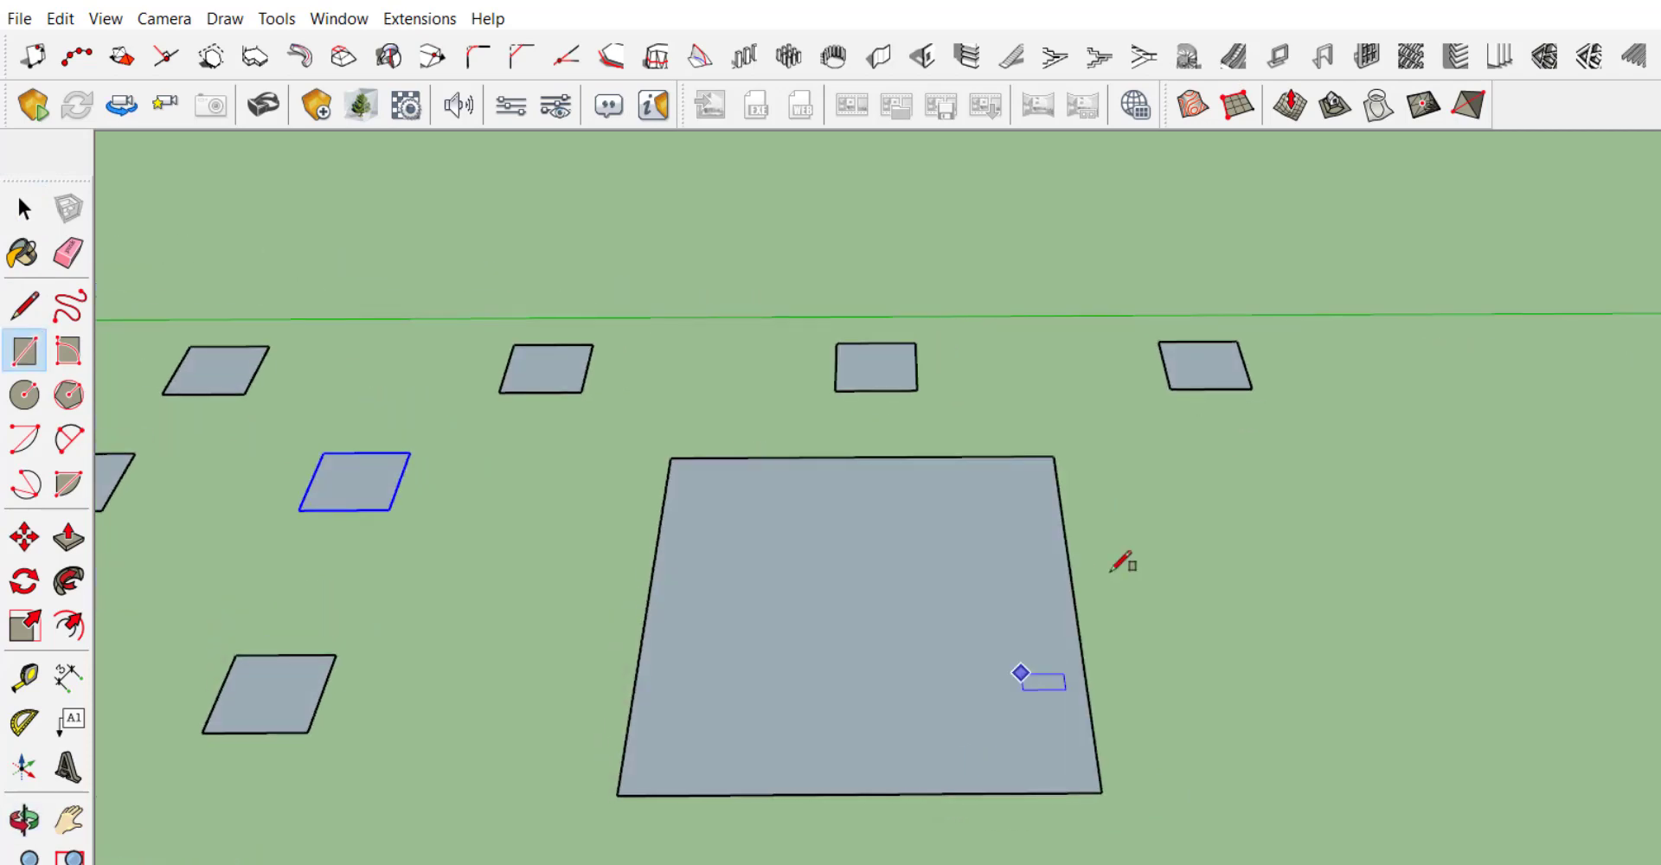
scroll(814, 722, up, 3)
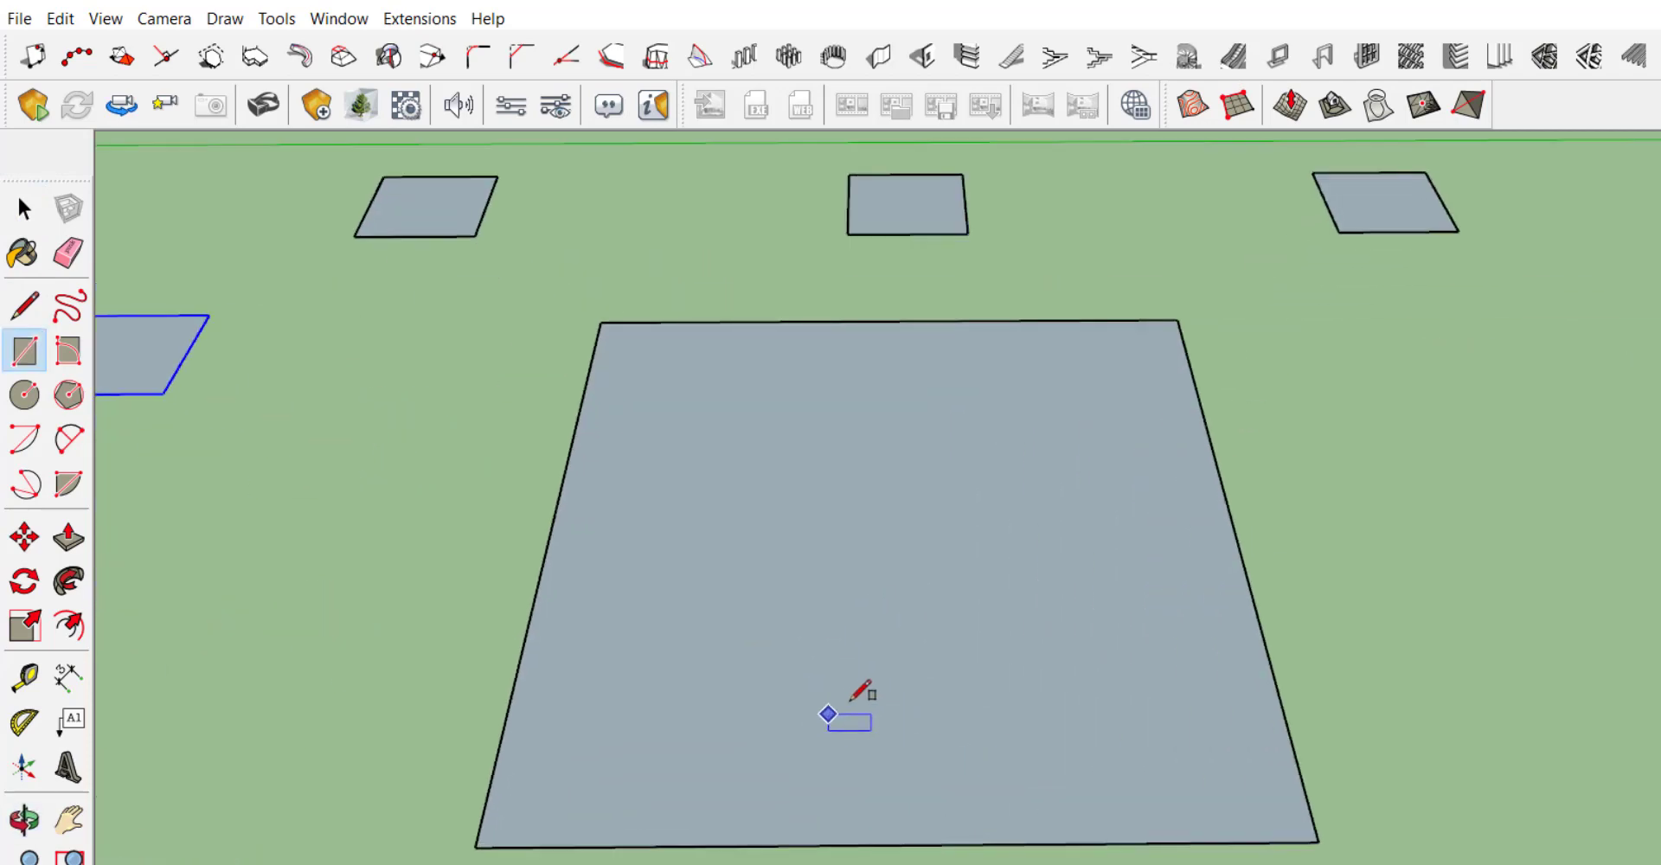
key(space)
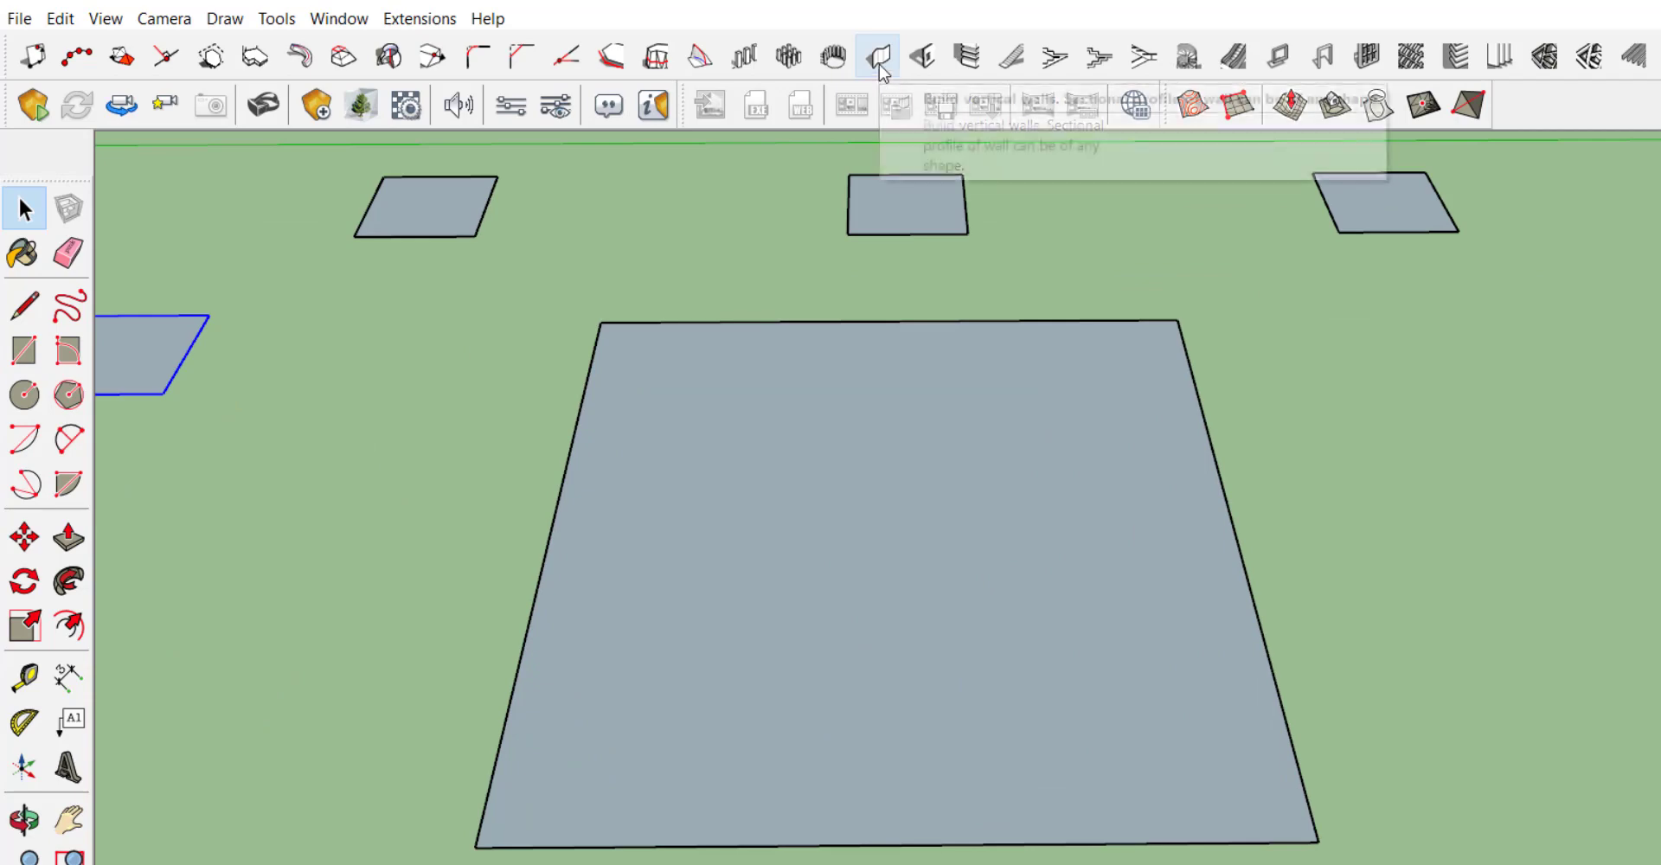
Step: Run closed 1001bit walls, 9' 10 1/8" high and 5 7/8" thick, around the floor edges
click(892, 68)
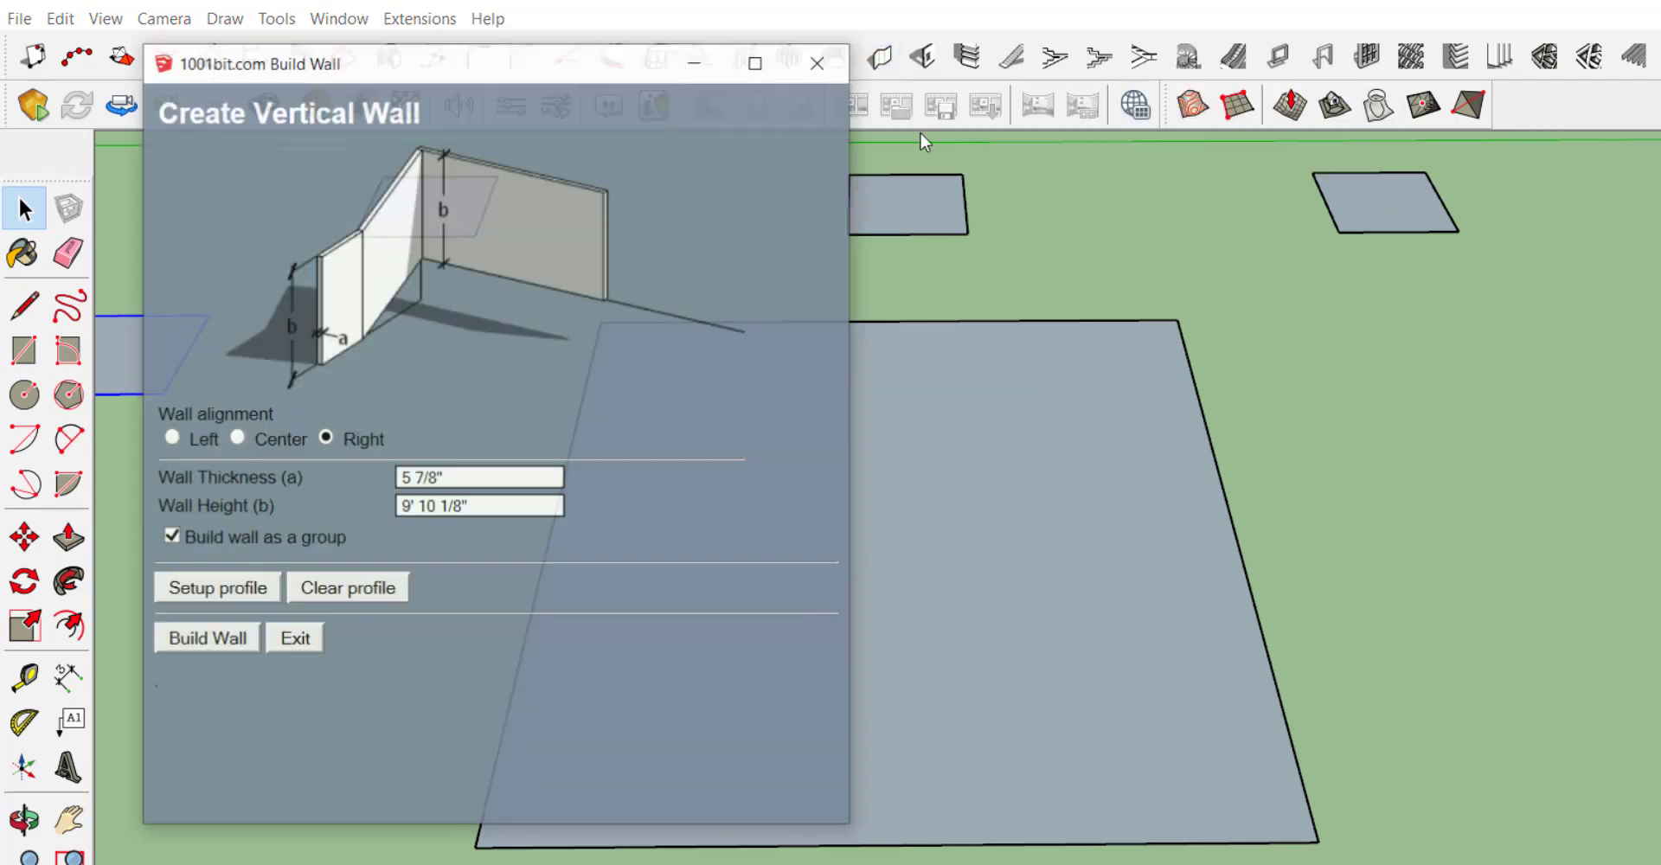
click(823, 63)
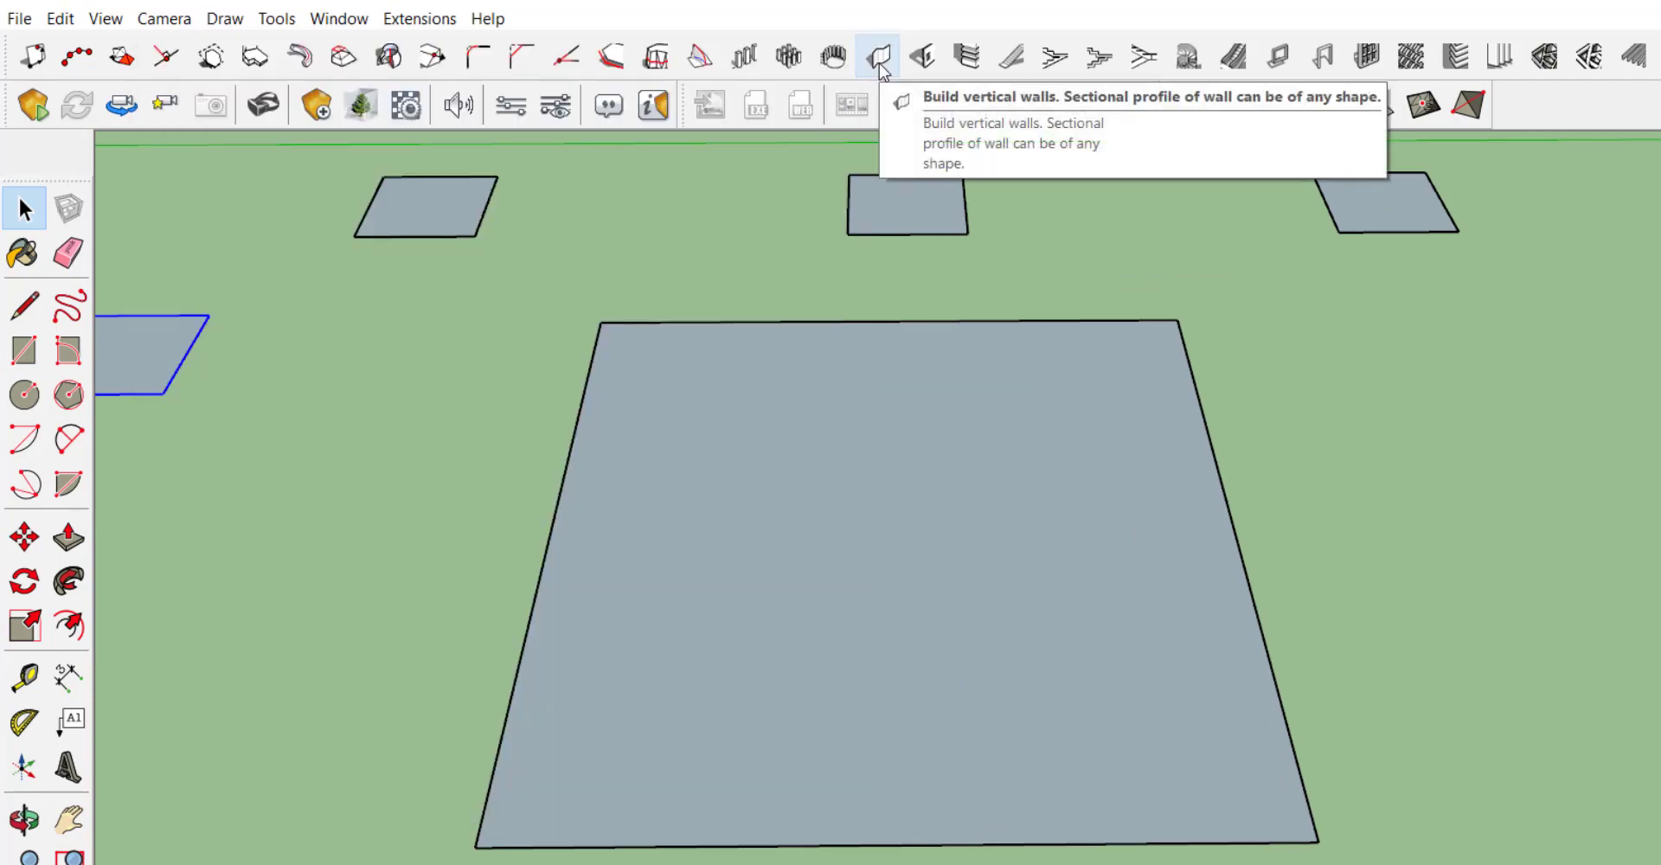
click(878, 59)
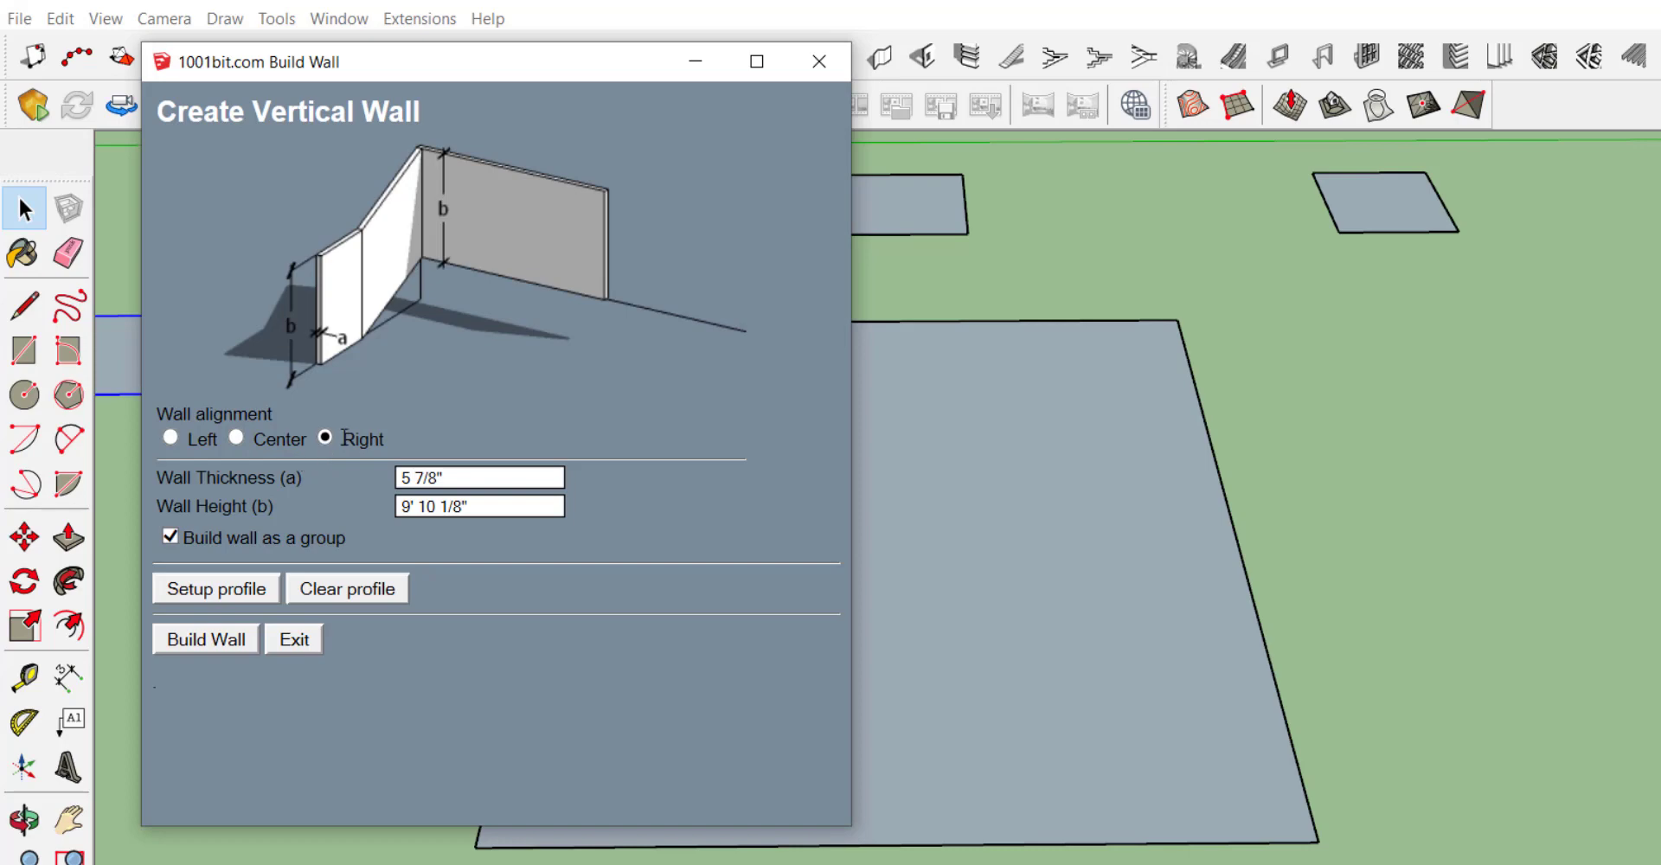
click(200, 645)
click(230, 647)
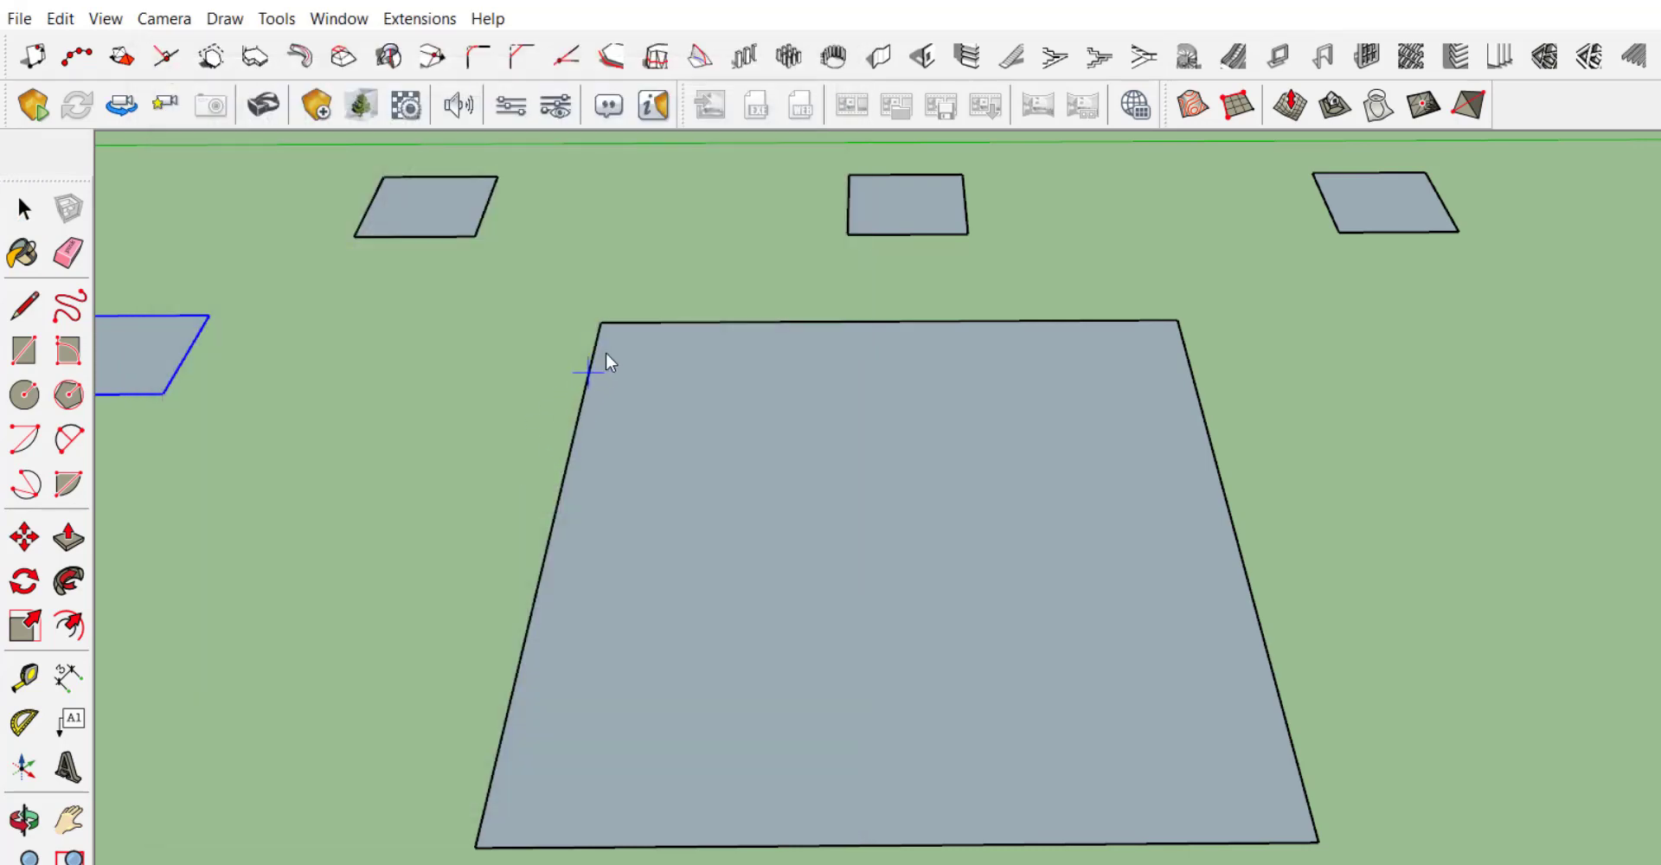
click(603, 322)
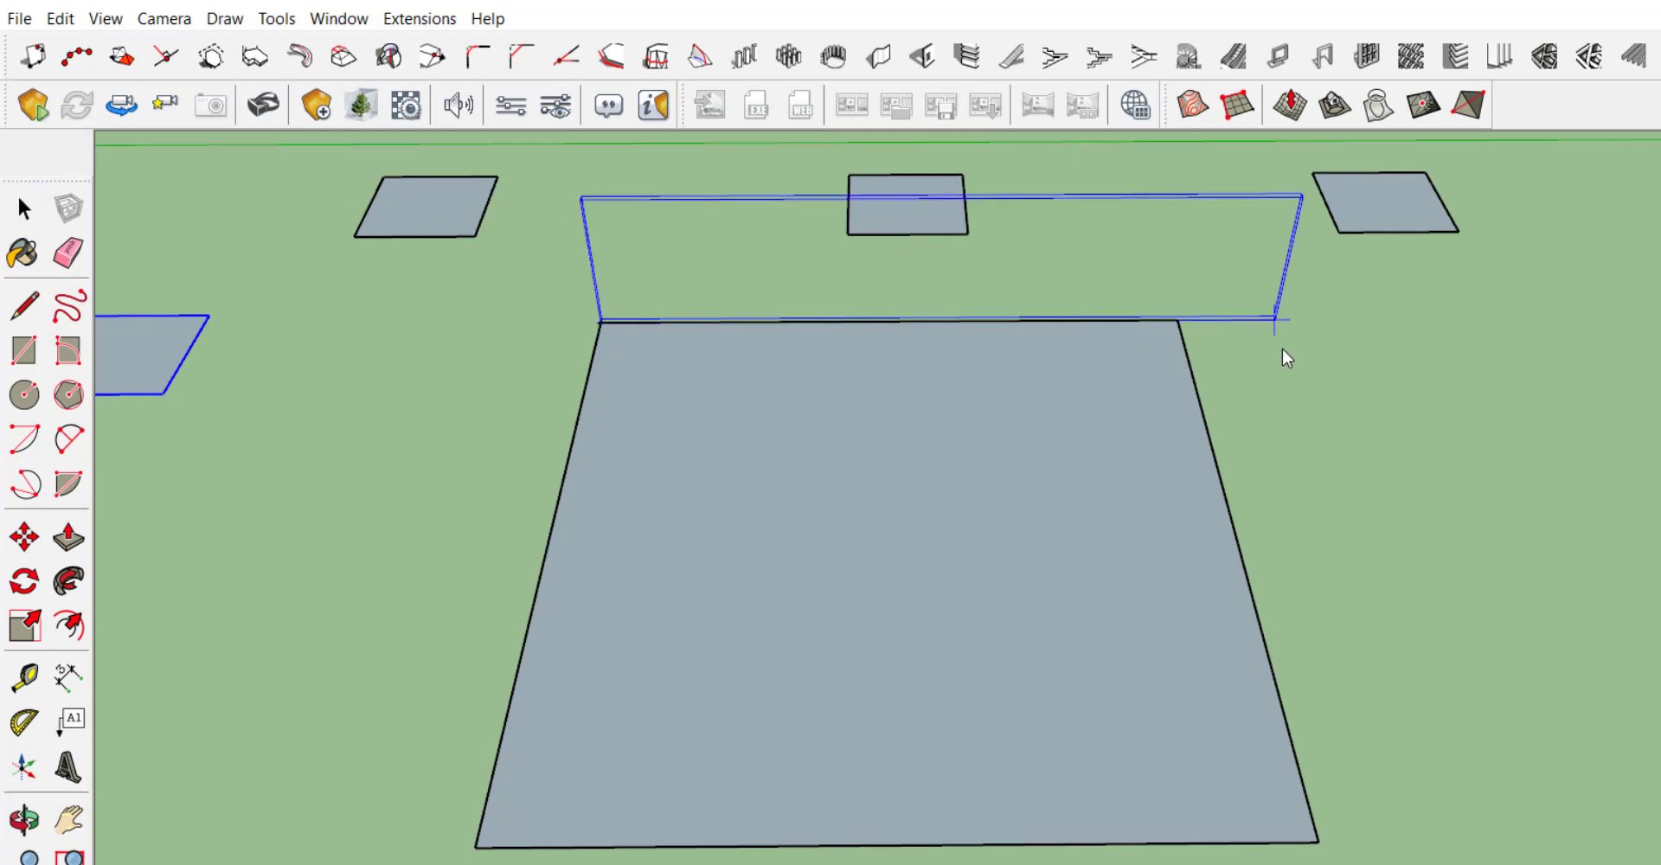
click(1179, 320)
click(1318, 842)
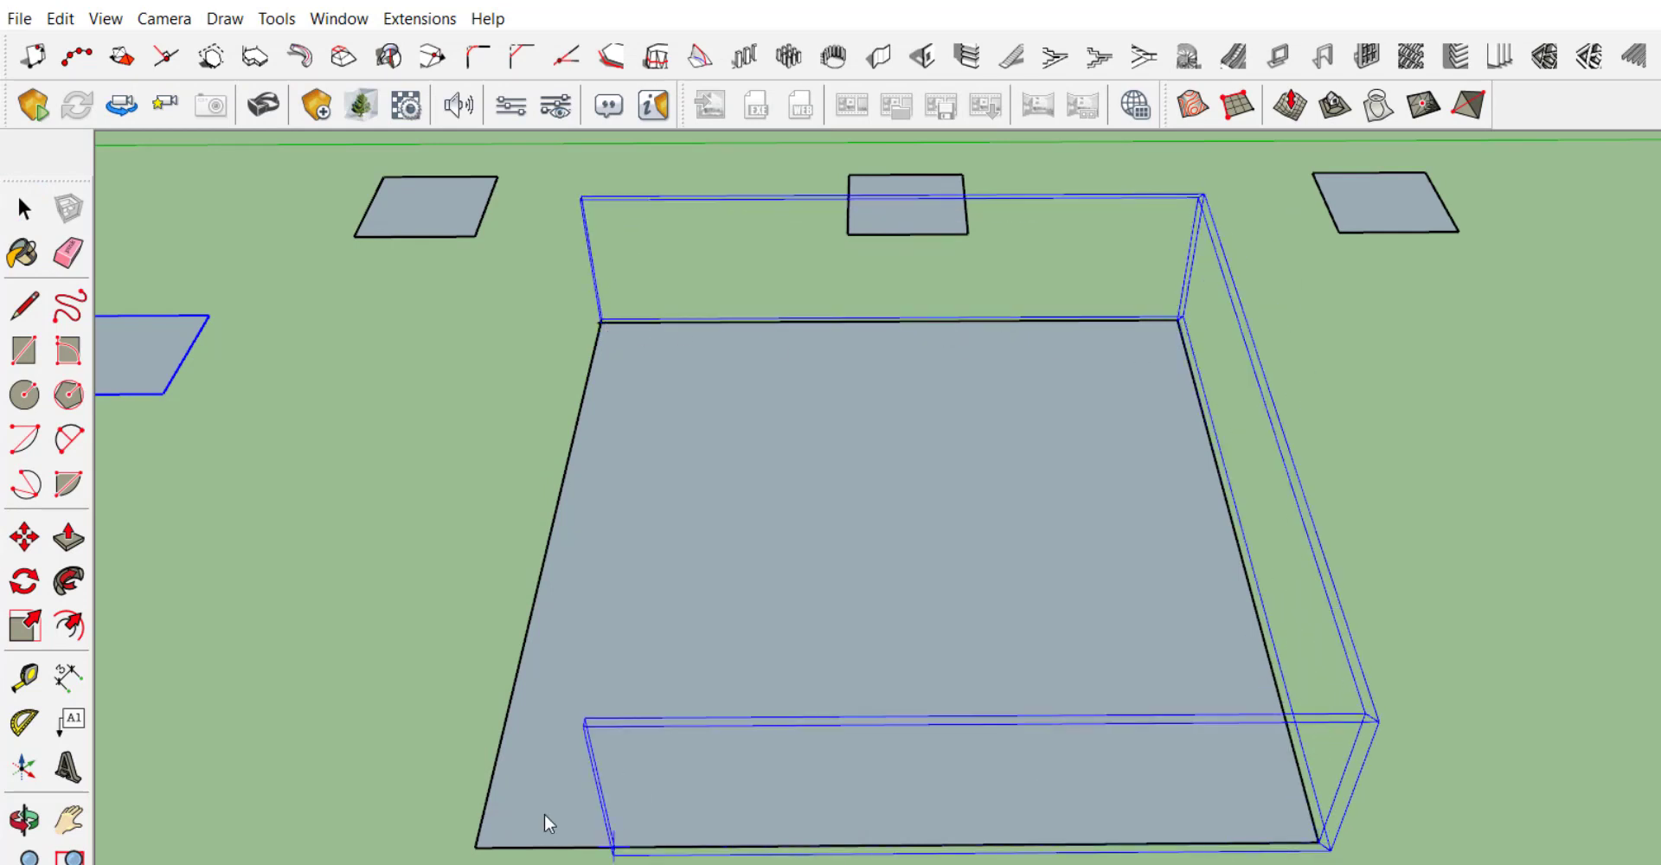
click(475, 847)
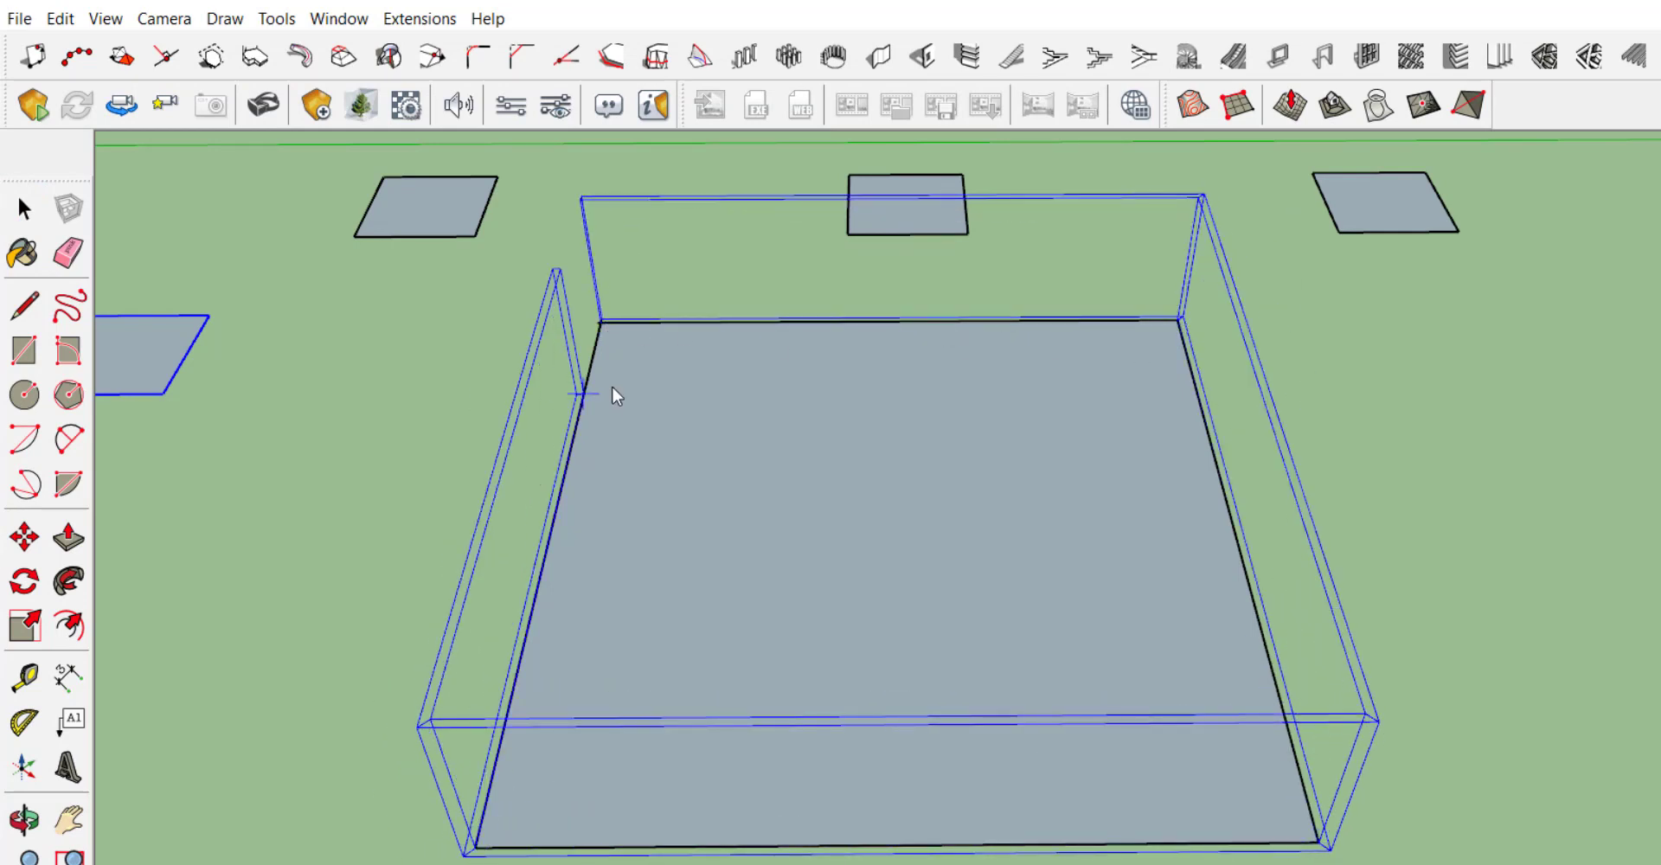
click(603, 321)
mouse_move(603, 328)
middle_down()
mouse_move(576, 612)
mouse_move(733, 706)
middle_up()
scroll(751, 657, up, 3)
Step: Bring the front wall face-on and open the 1001bit Create Wall Opening settings
middle_drag(392, 769, 625, 718)
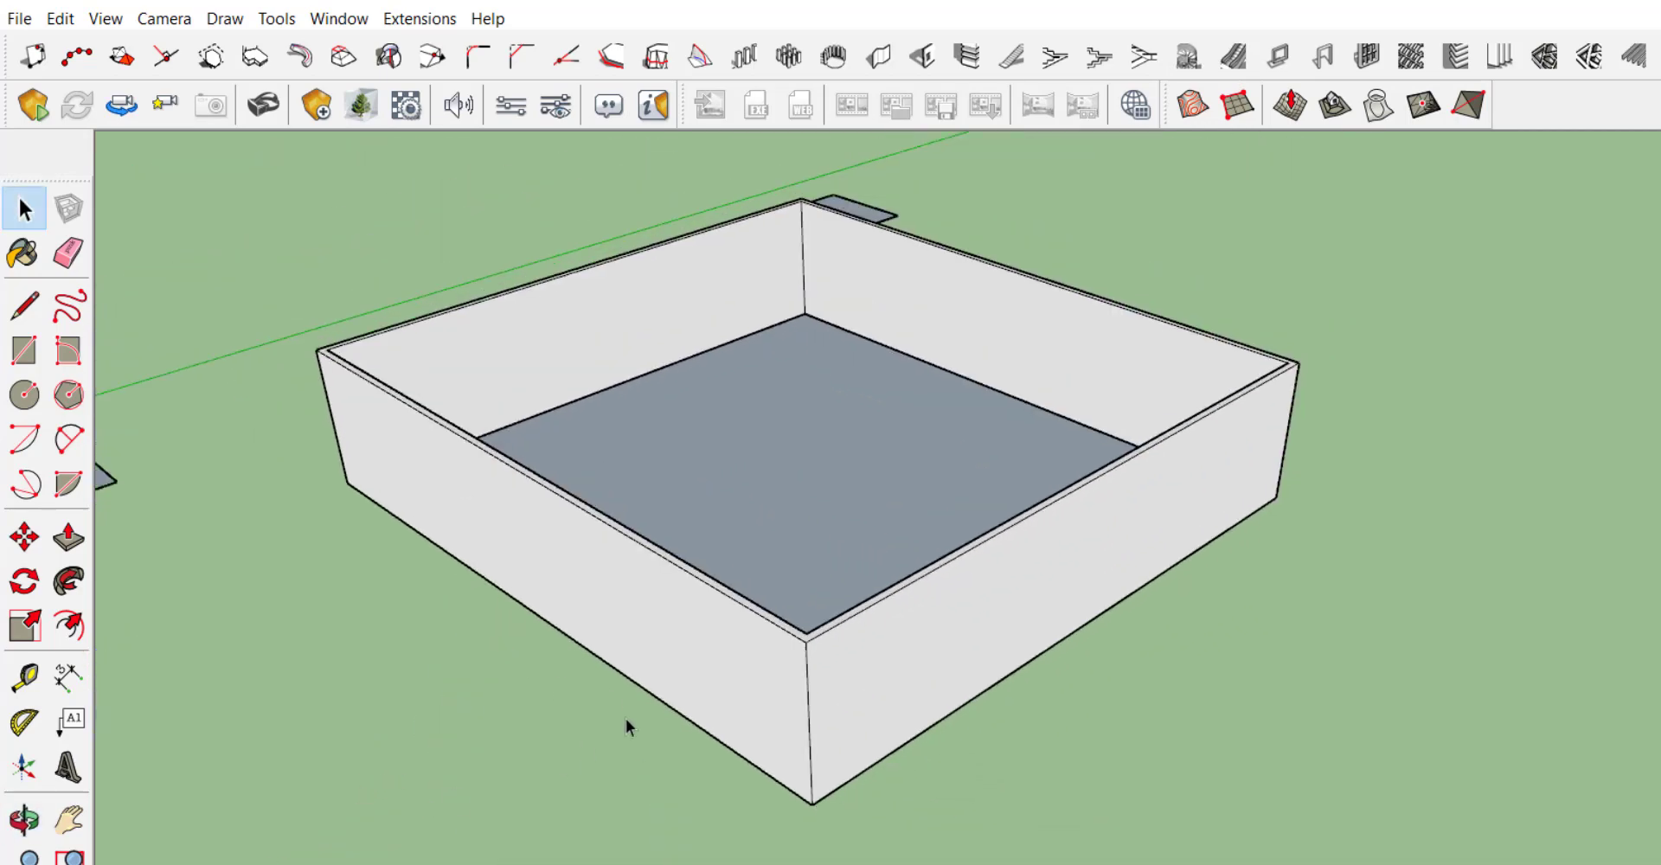
scroll(652, 662, up, 2)
mouse_move(652, 649)
middle_down()
mouse_move(845, 557)
mouse_move(593, 515)
middle_up()
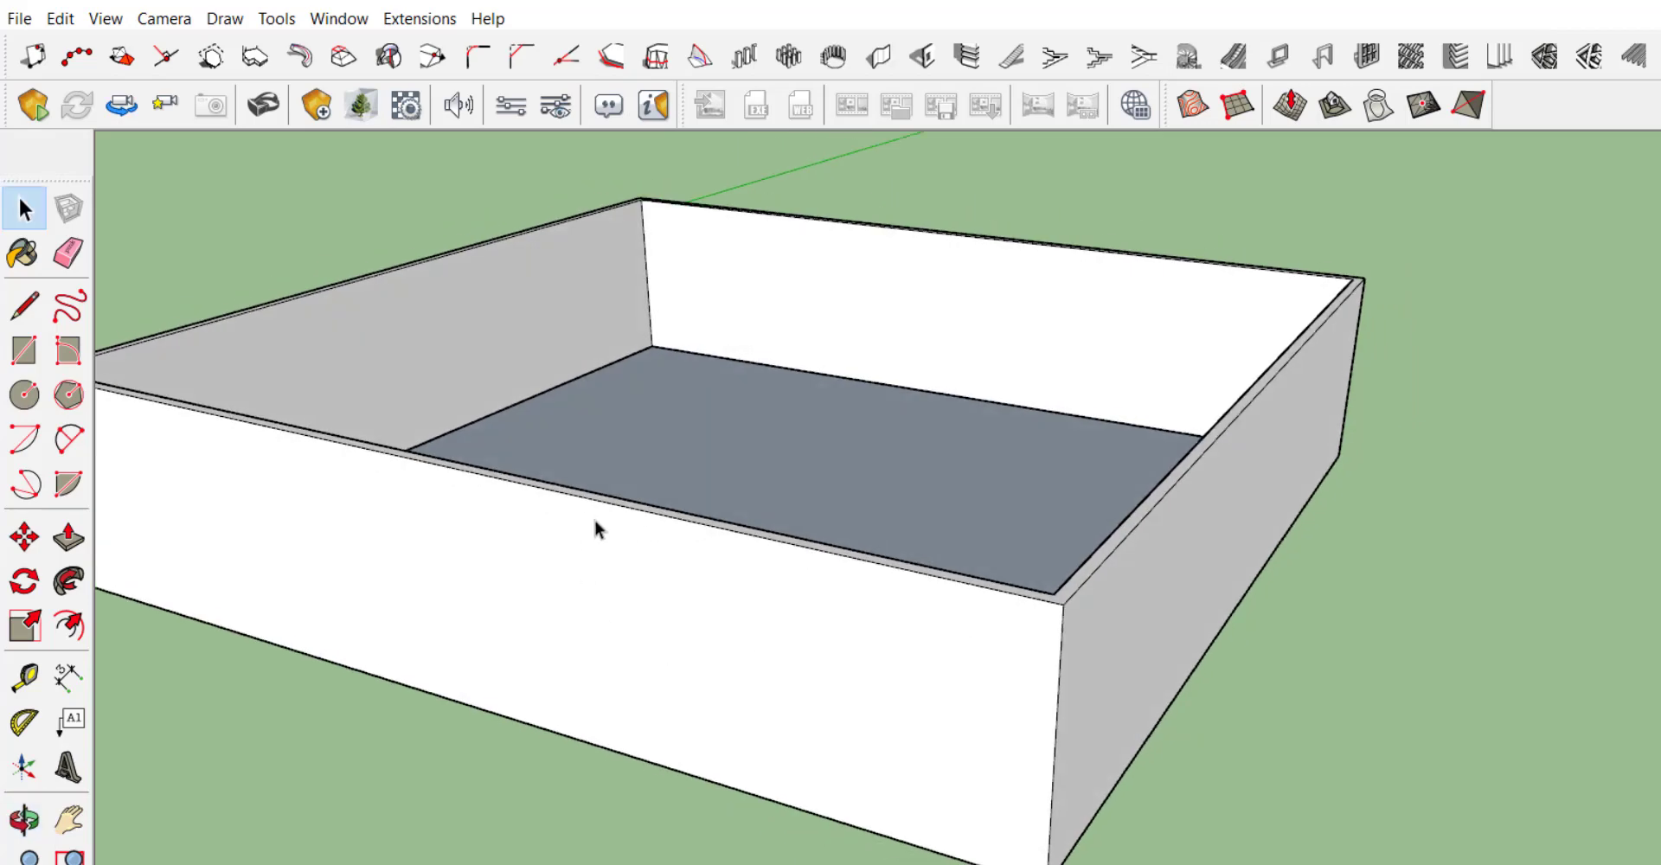
middle_drag(717, 617, 915, 563)
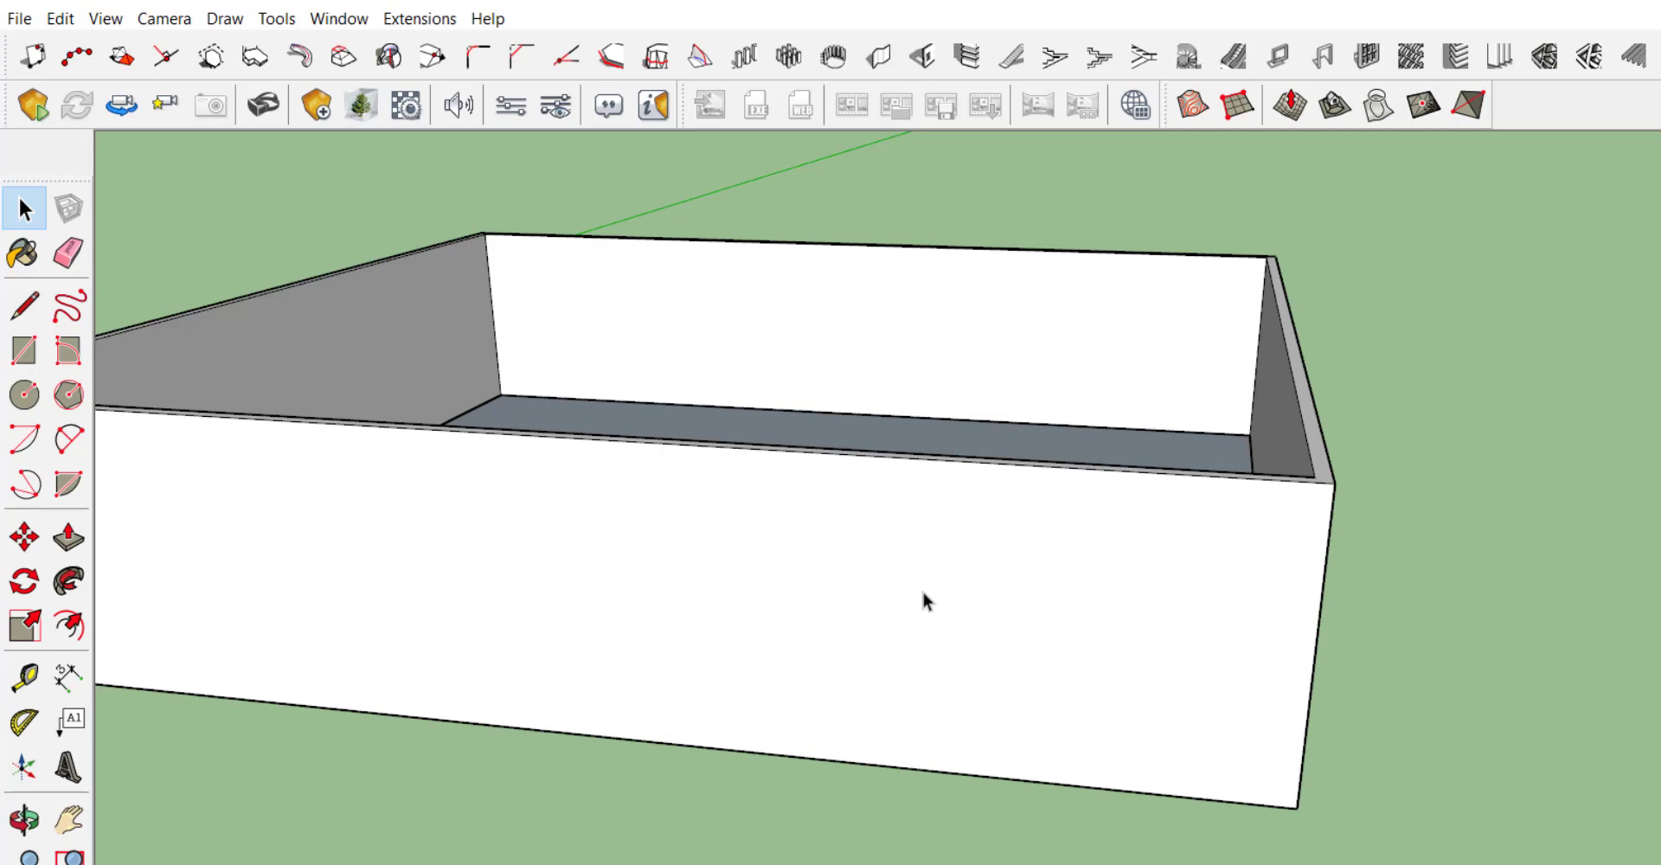
click(934, 65)
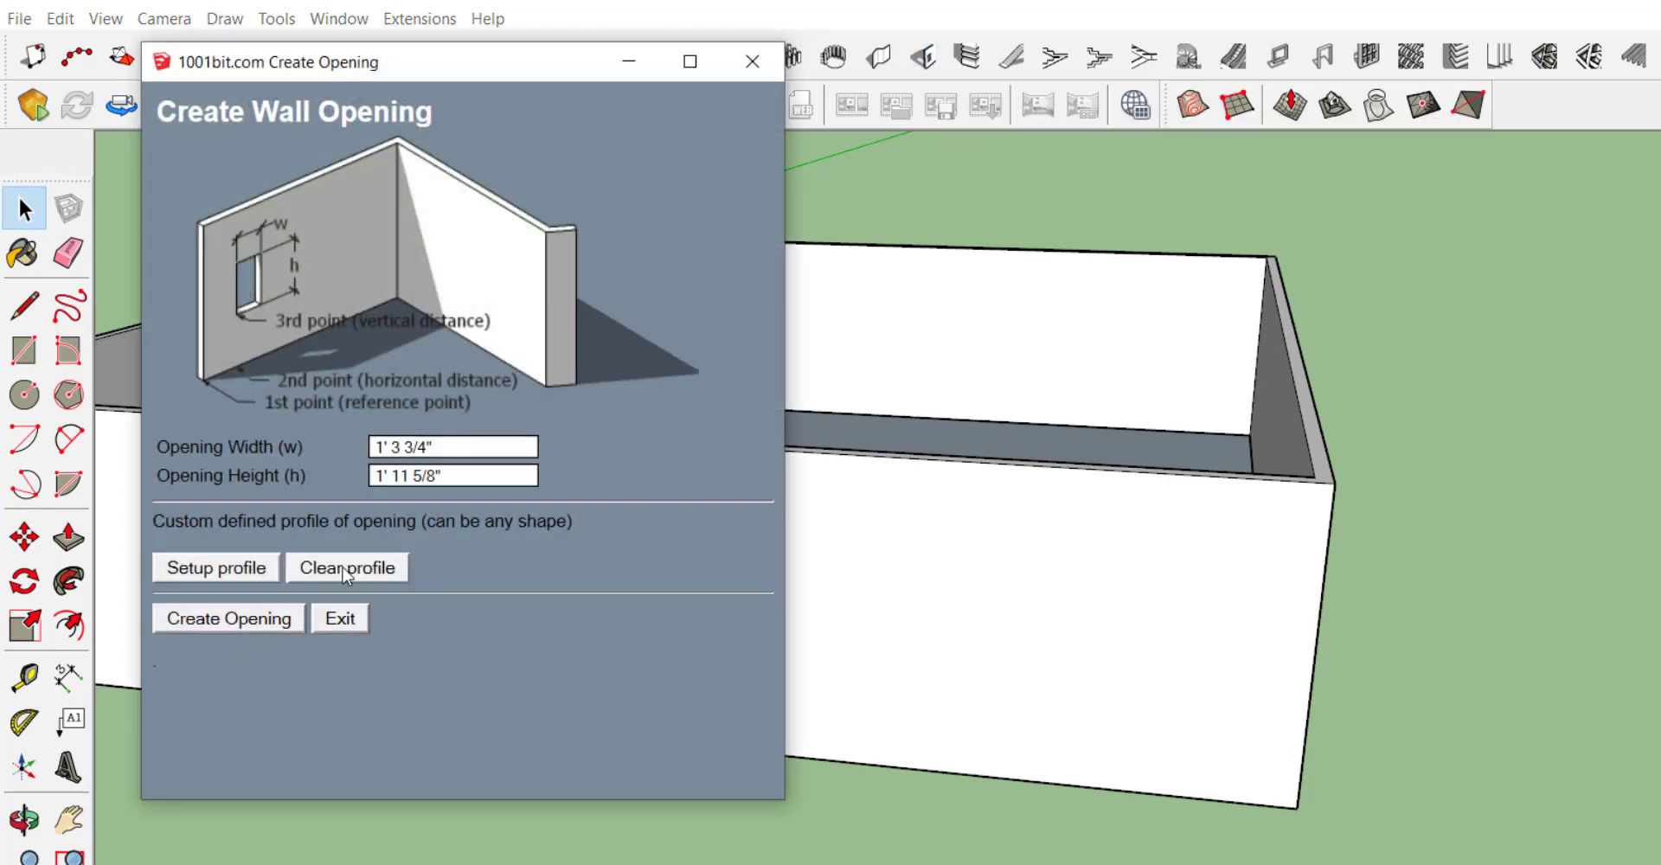
Step: Set the opening width to 4' and the opening height to 4'
drag(462, 453, 346, 451)
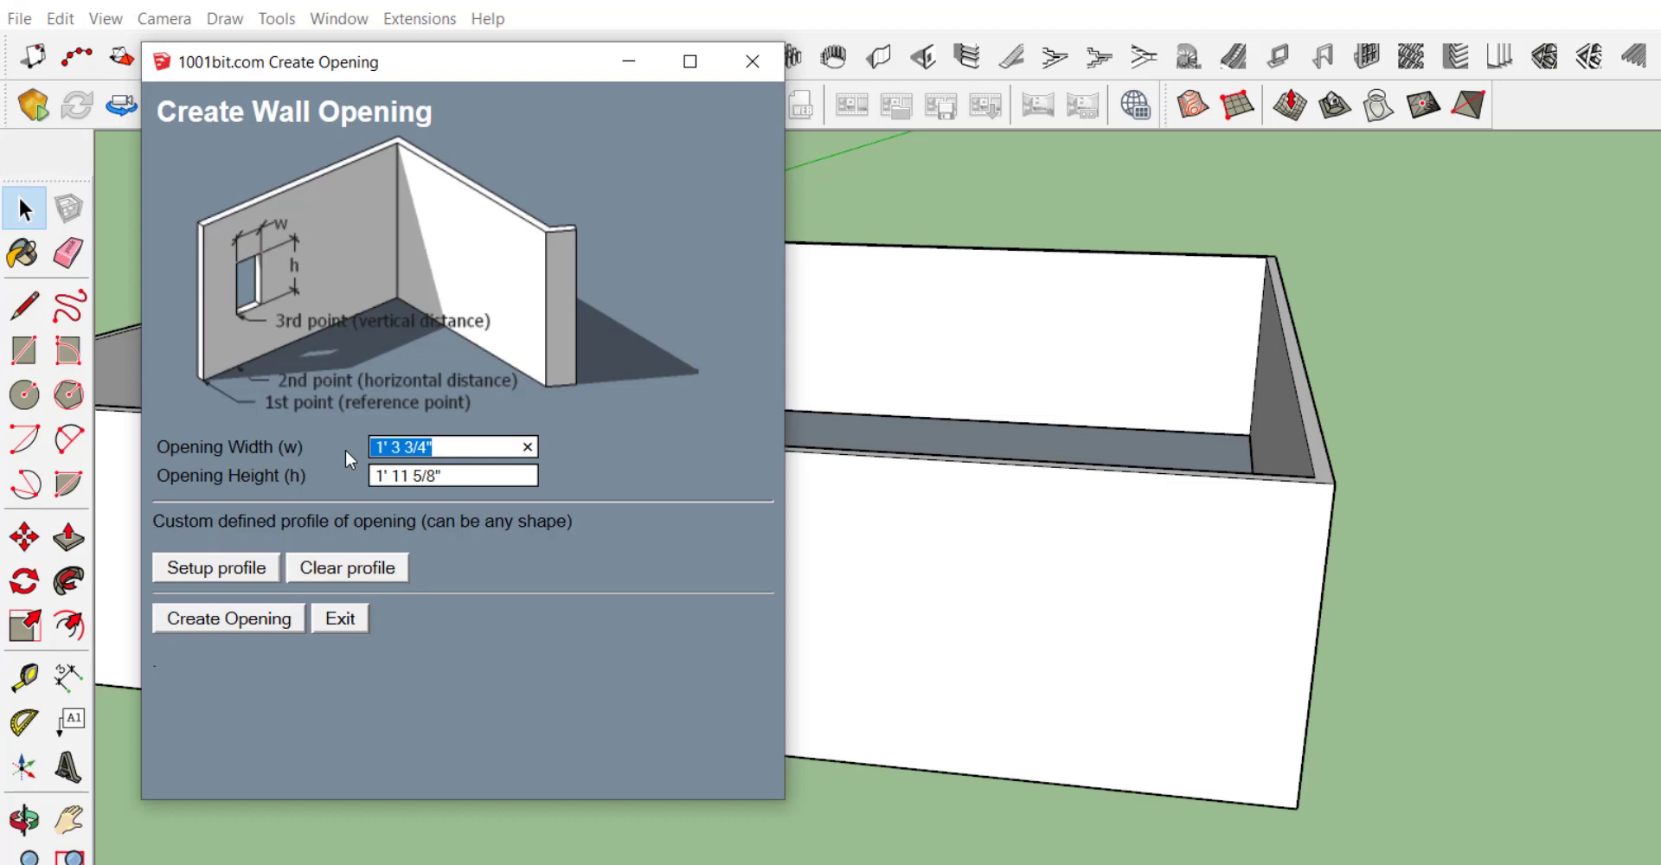
text(4)
key(Tab)
text(4)
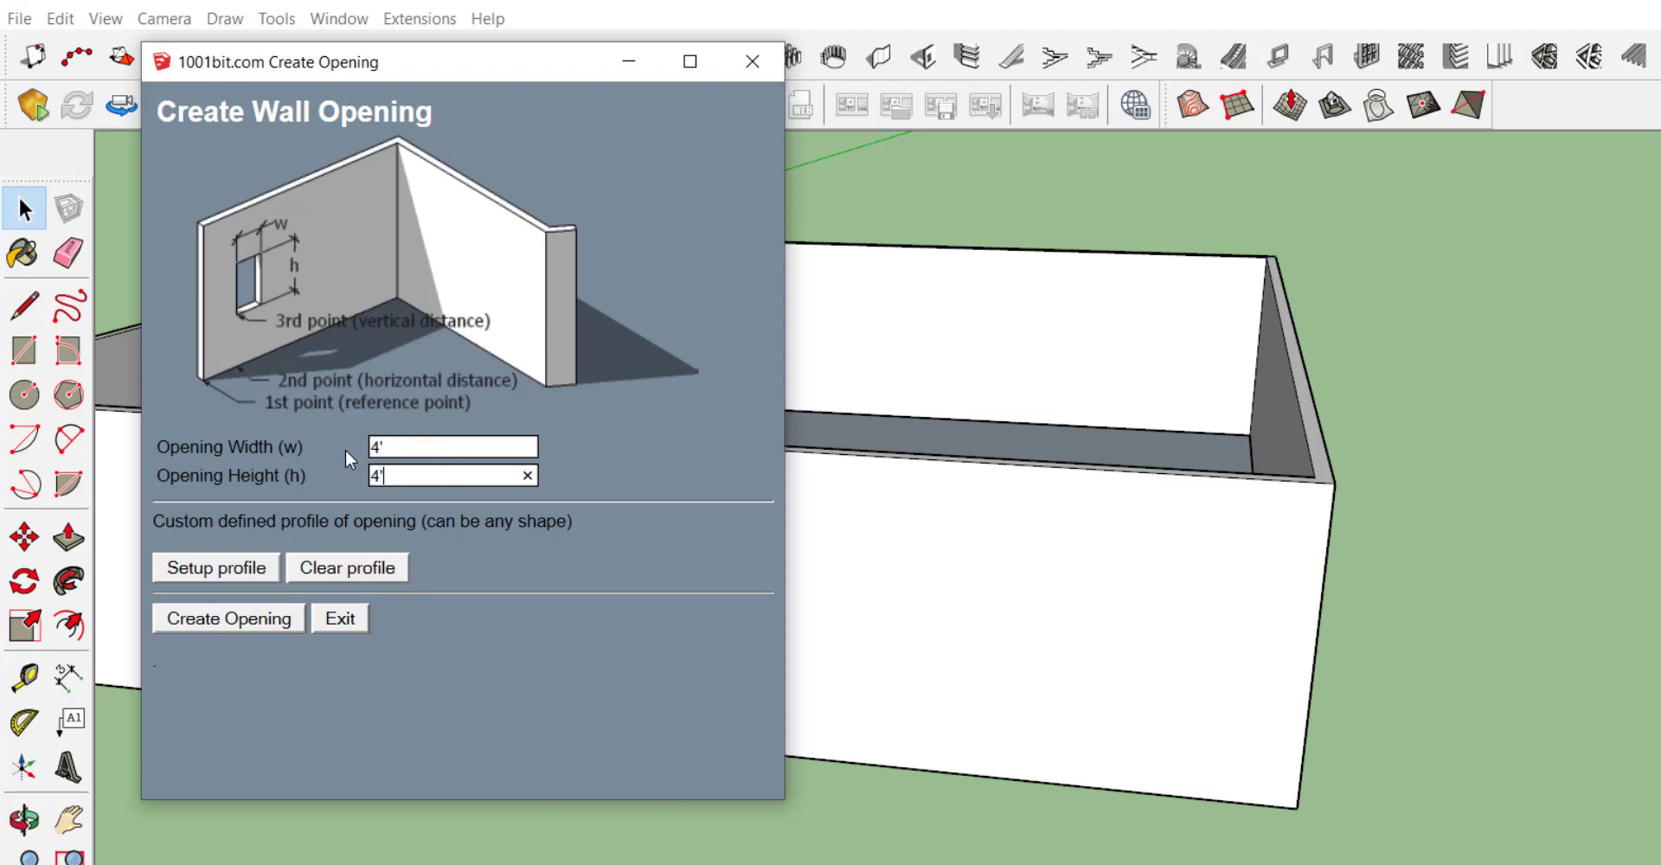
Step: Cut two 4' square openings side by side near the long wall's left end
click(236, 616)
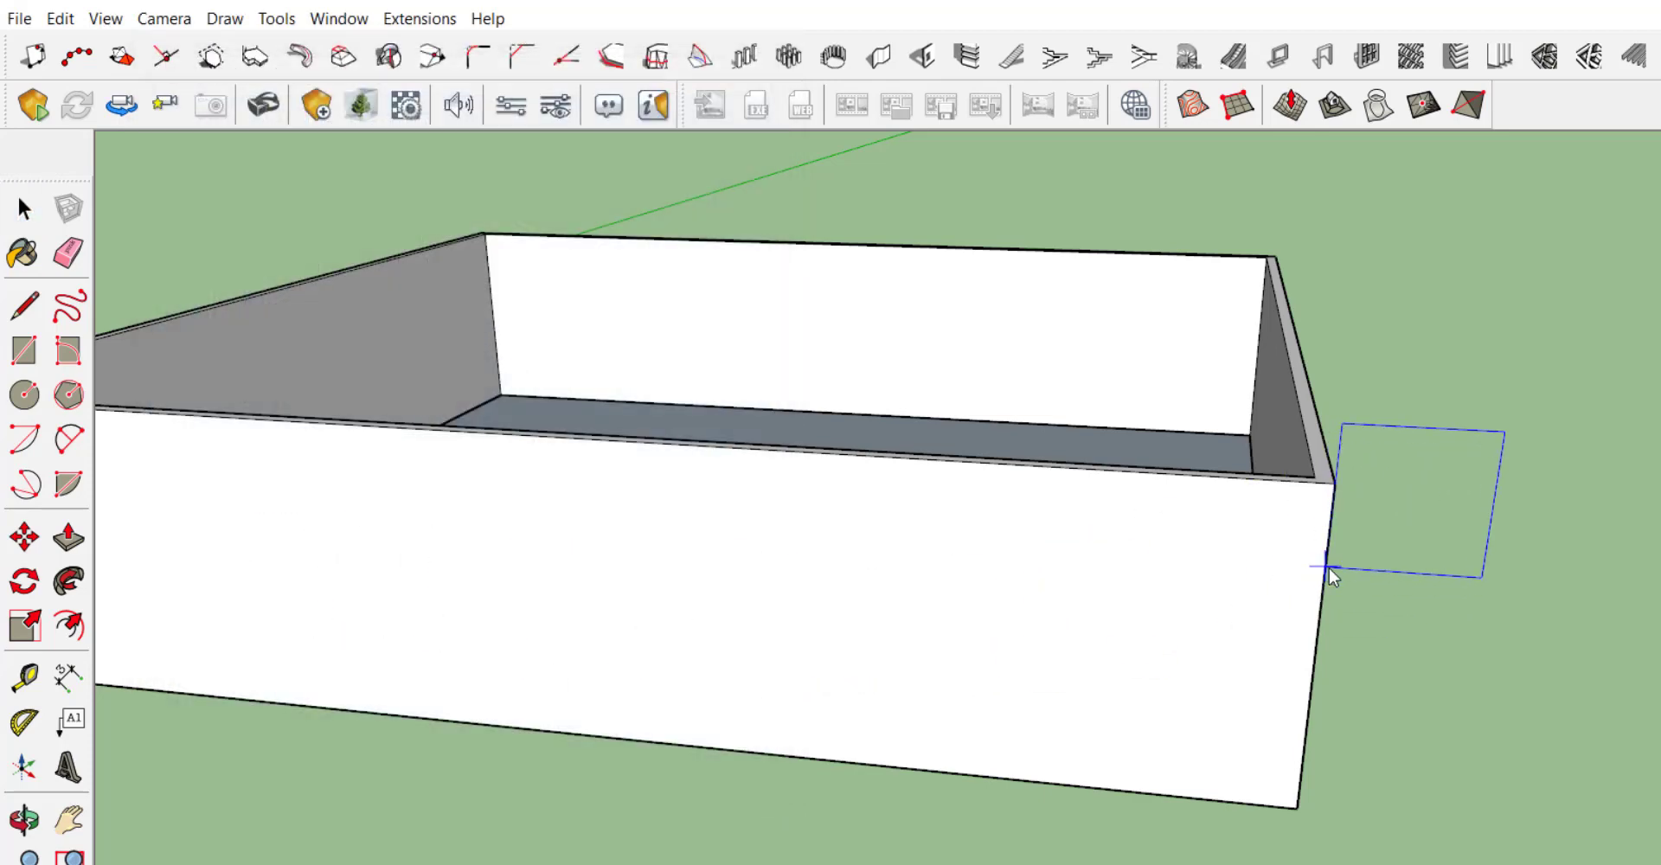
middle_drag(1328, 568, 439, 786)
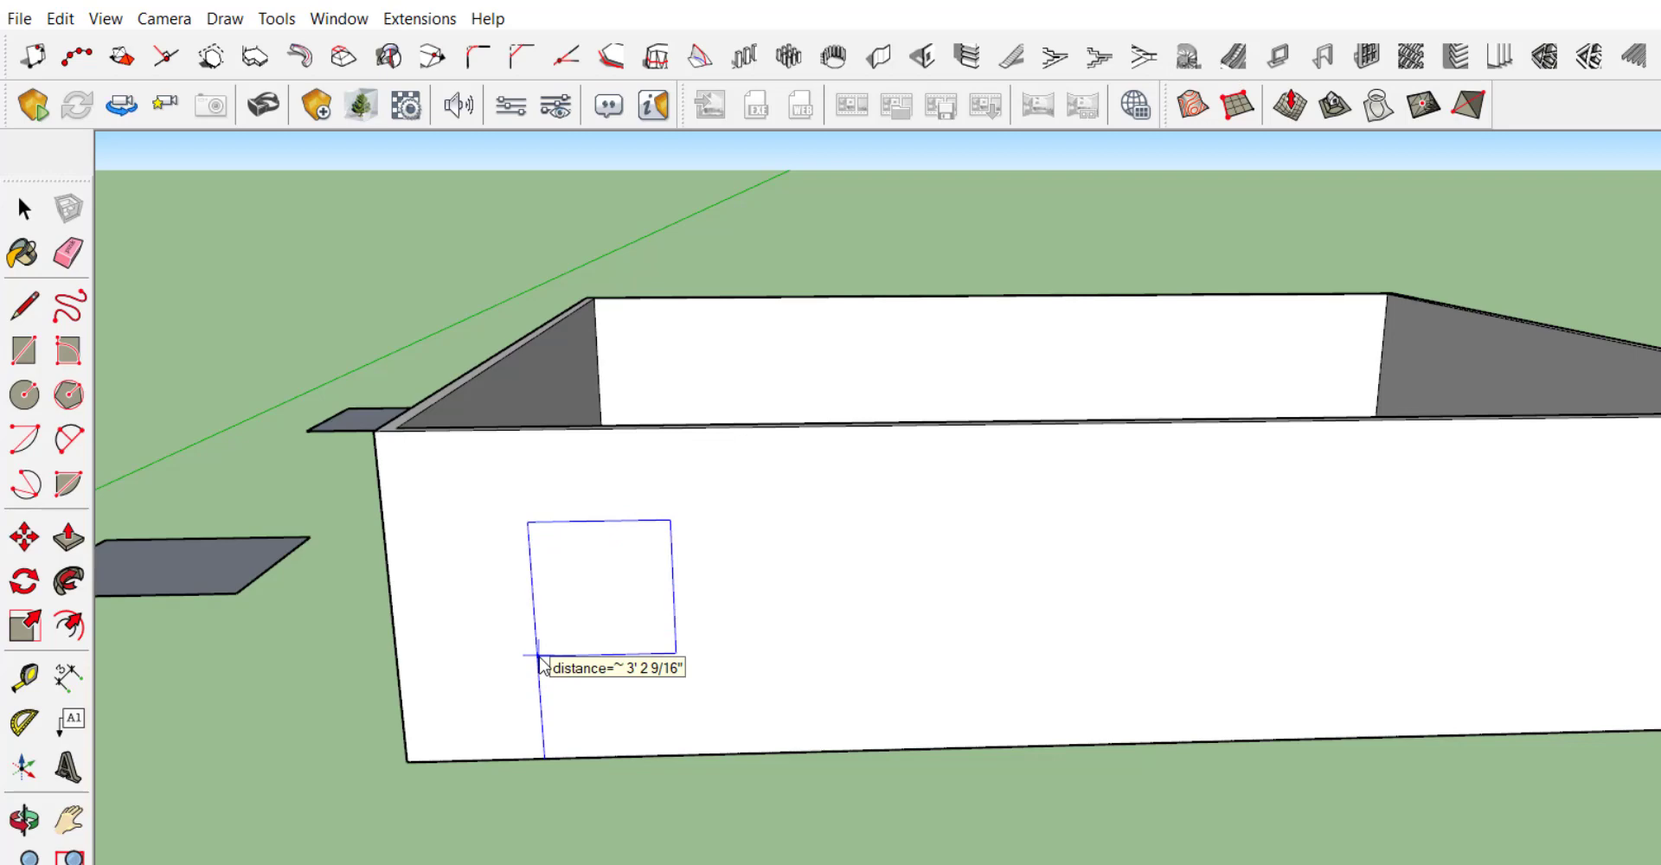
click(538, 662)
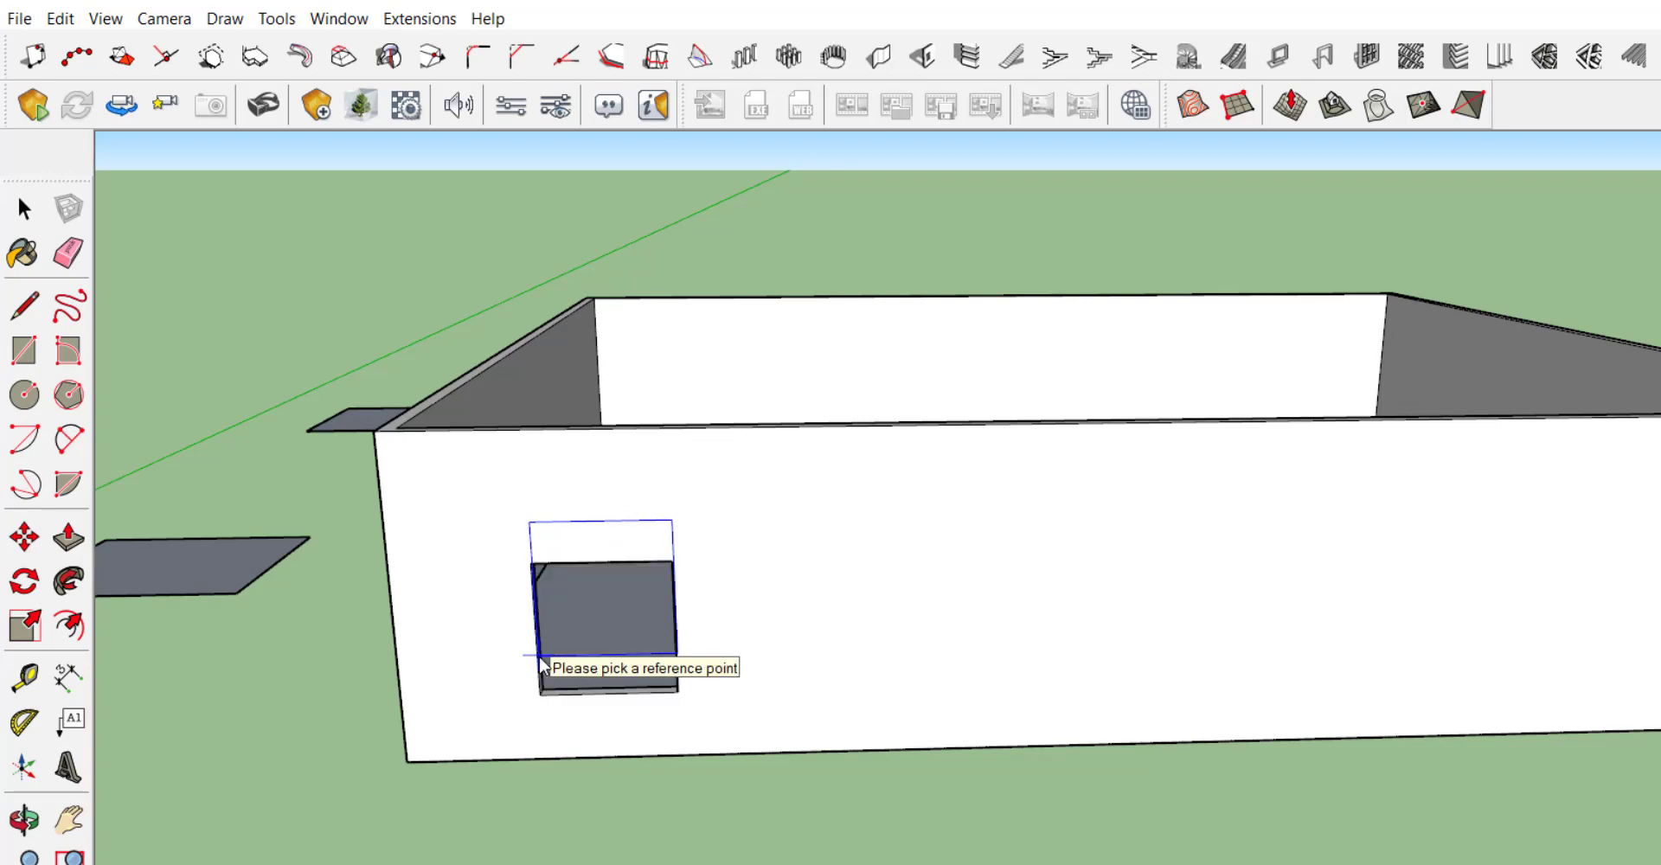
scroll(545, 666, up, 3)
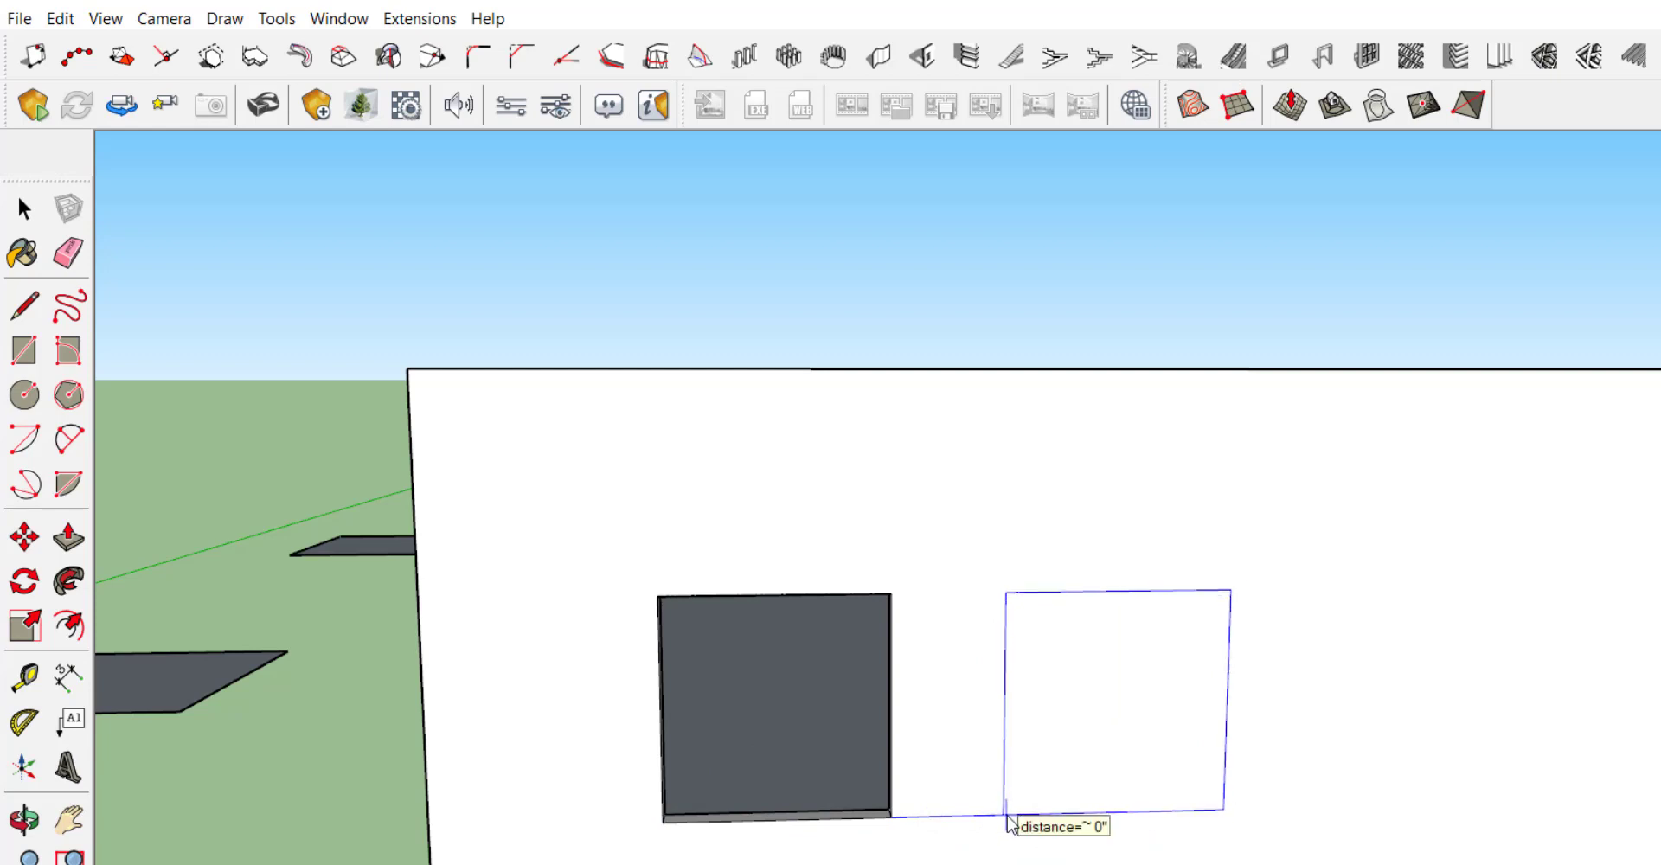
click(1007, 817)
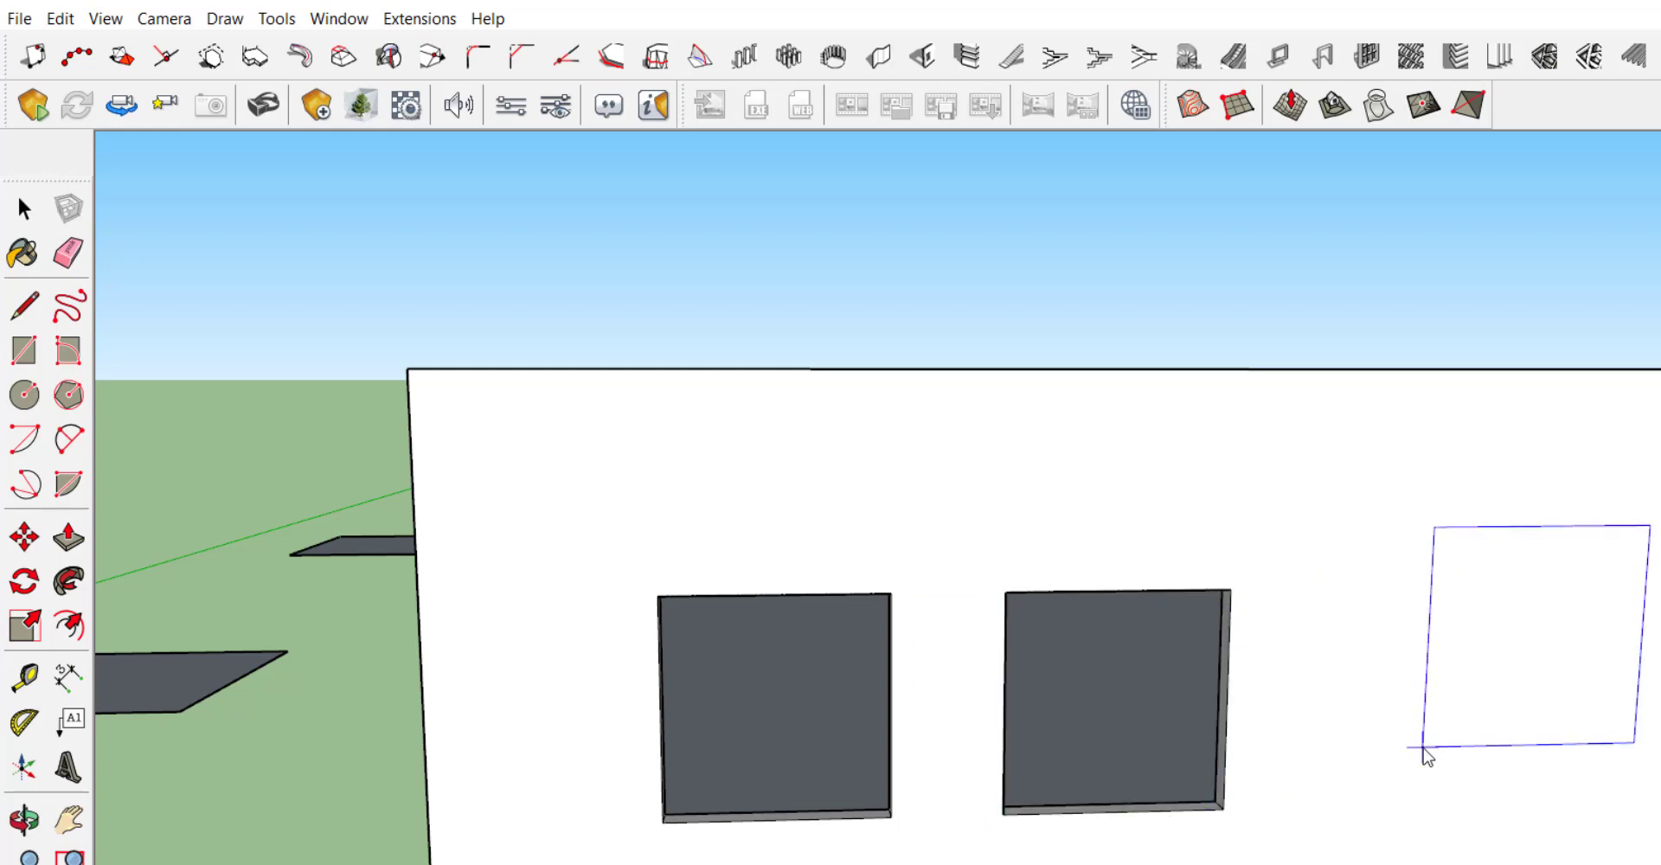
scroll(1101, 586, down, 2)
scroll(1057, 564, down, 1)
scroll(991, 530, down, 2)
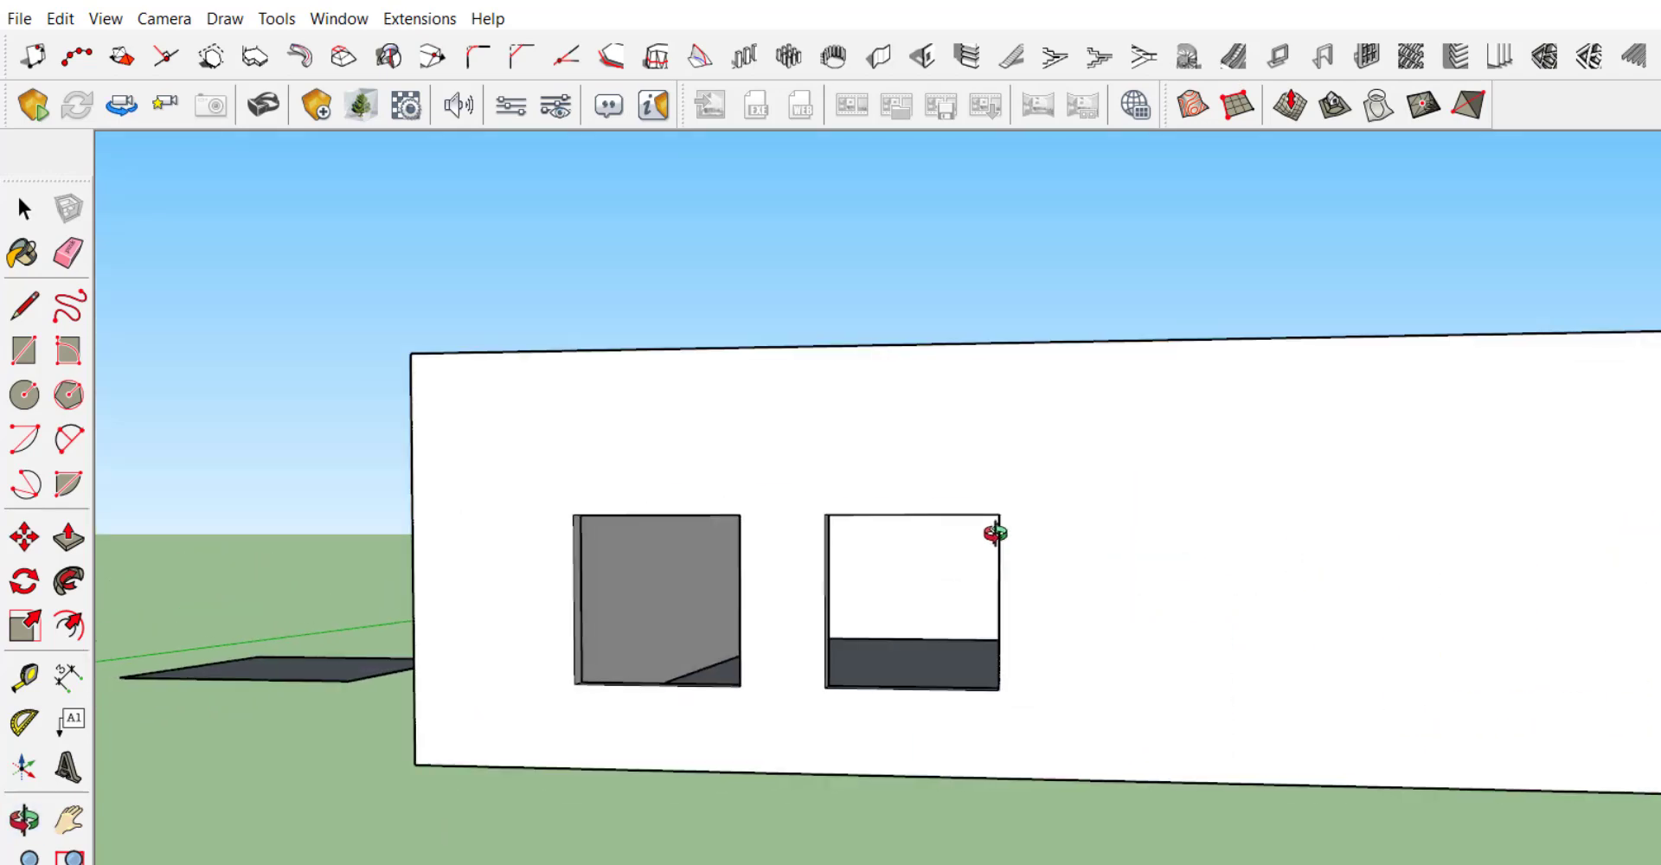
scroll(663, 633, down, 1)
scroll(904, 618, up, 2)
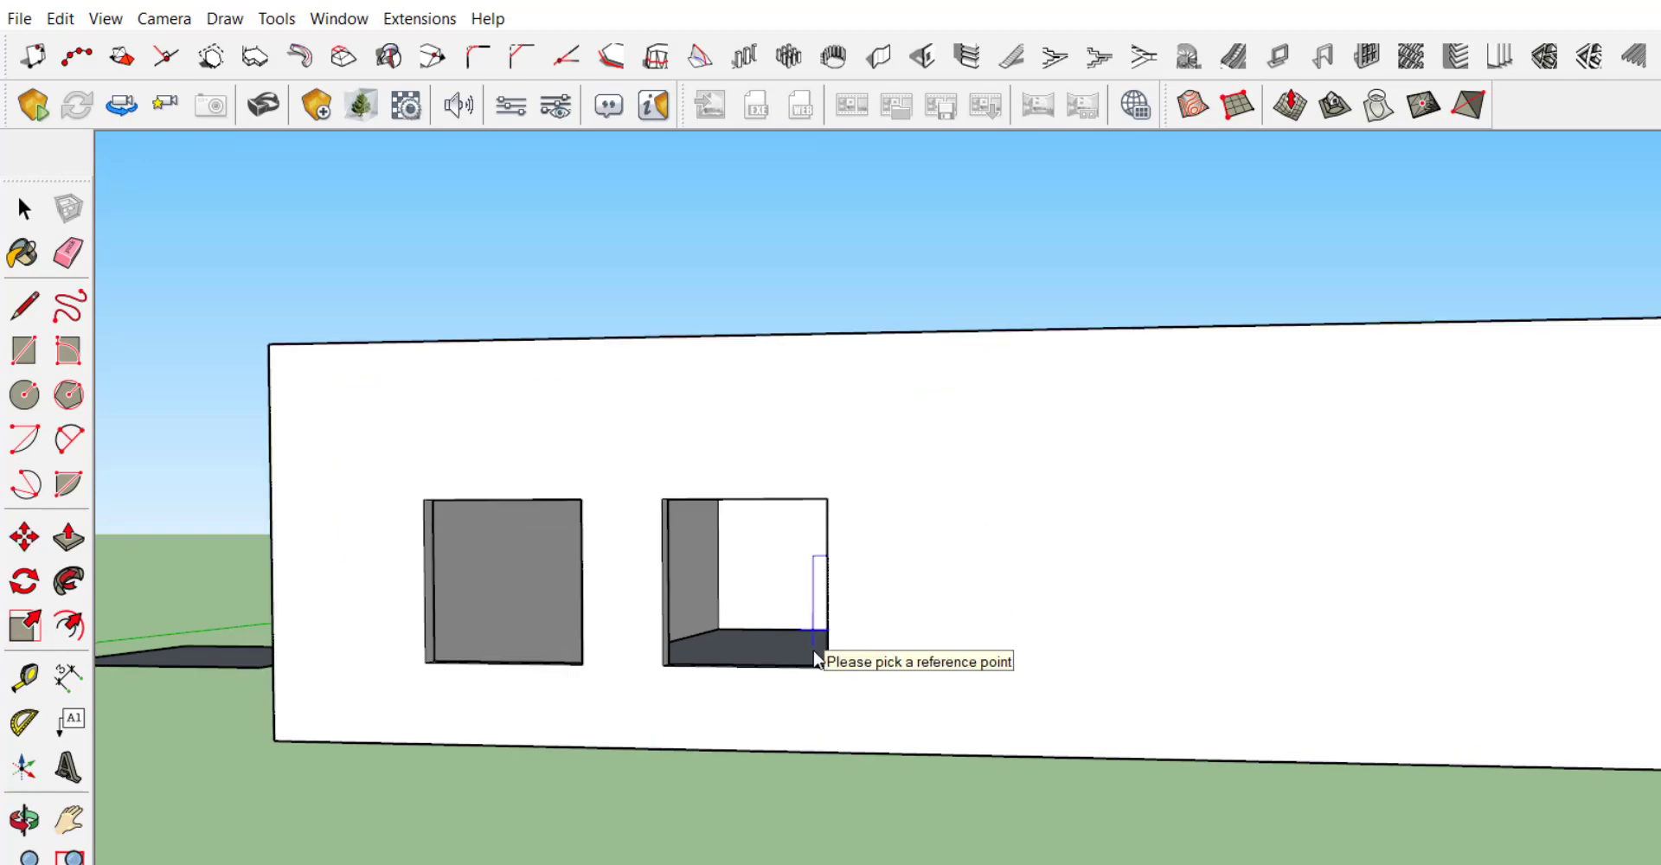
scroll(640, 684, down, 1)
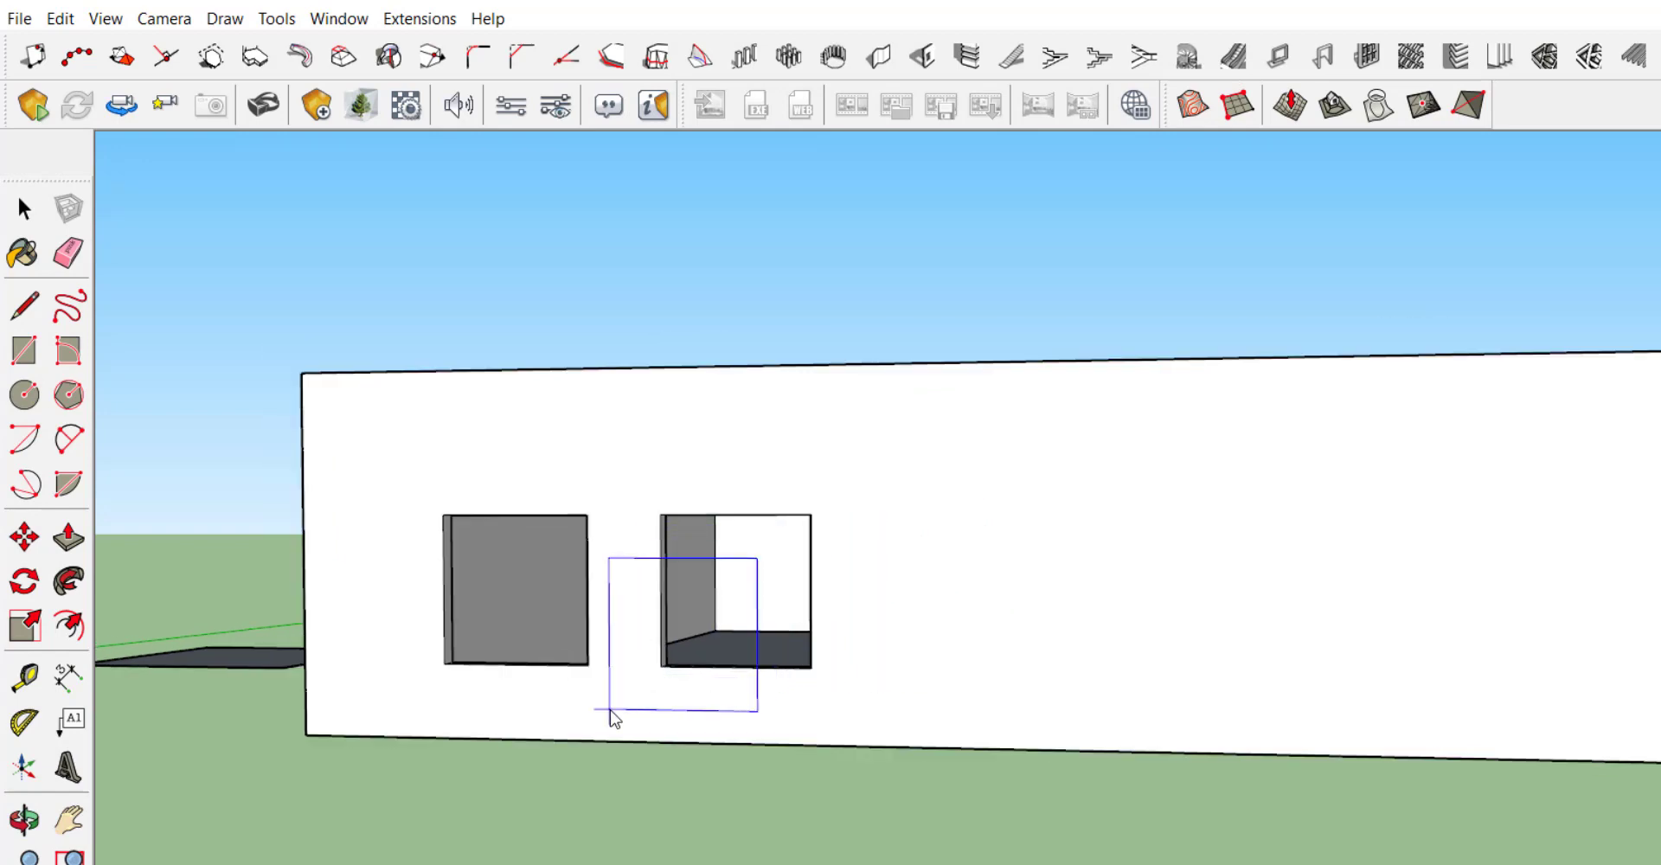
scroll(578, 391, down, 2)
key(space)
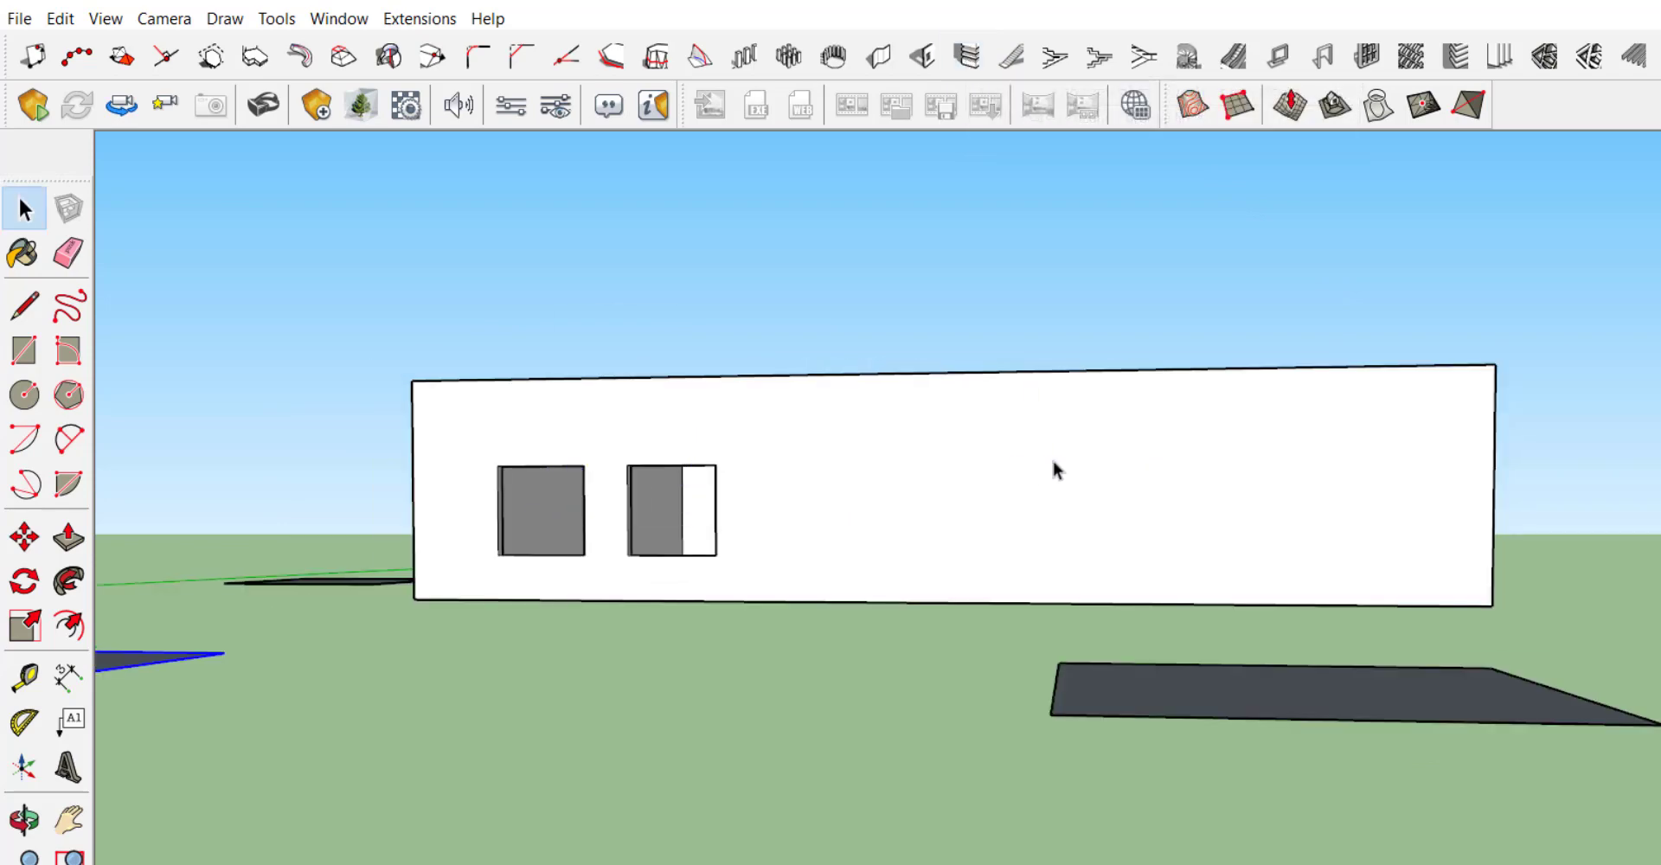
click(1055, 470)
scroll(1060, 465, up, 2)
Step: Enter the wall group, select its outer face, and open 1001bit Create Grooves on Faces
double_click(1064, 467)
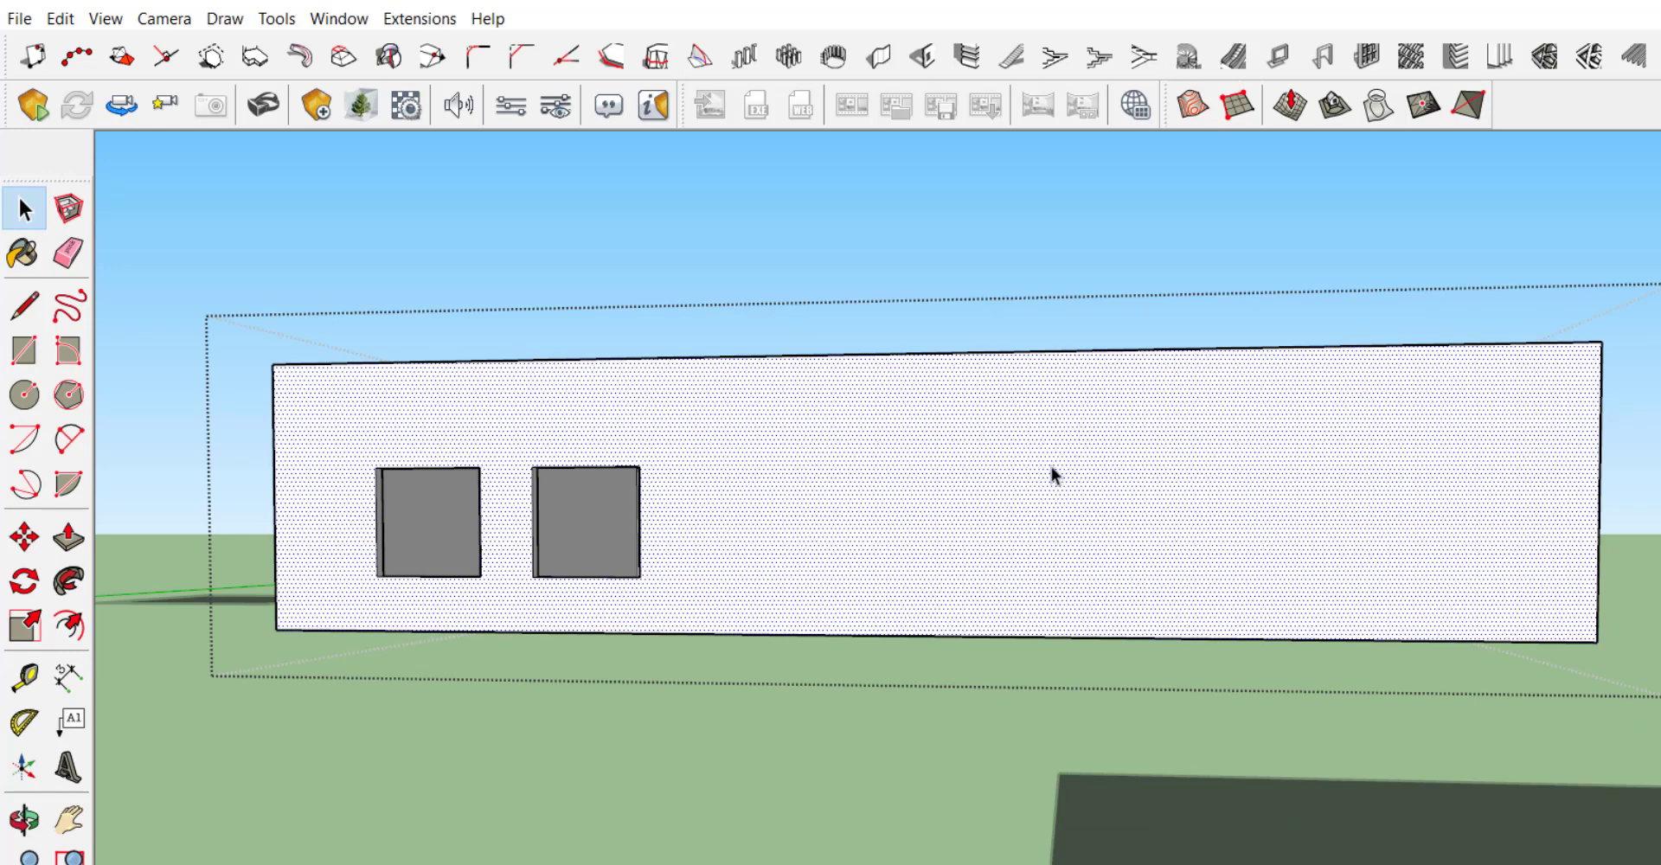
key(Escape)
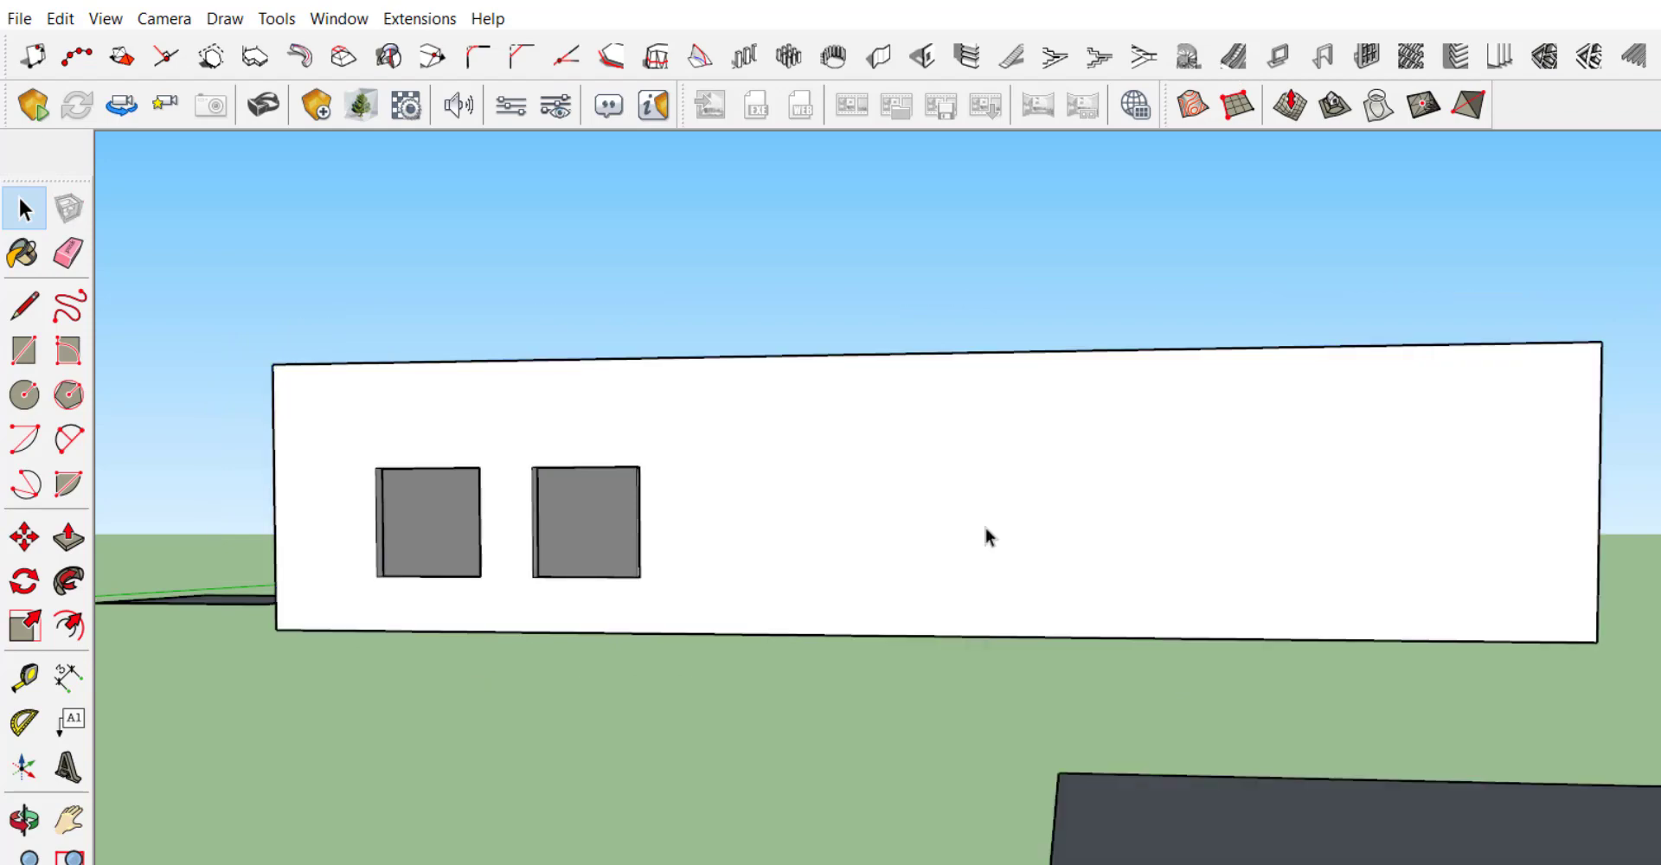
double_click(986, 529)
double_click(986, 528)
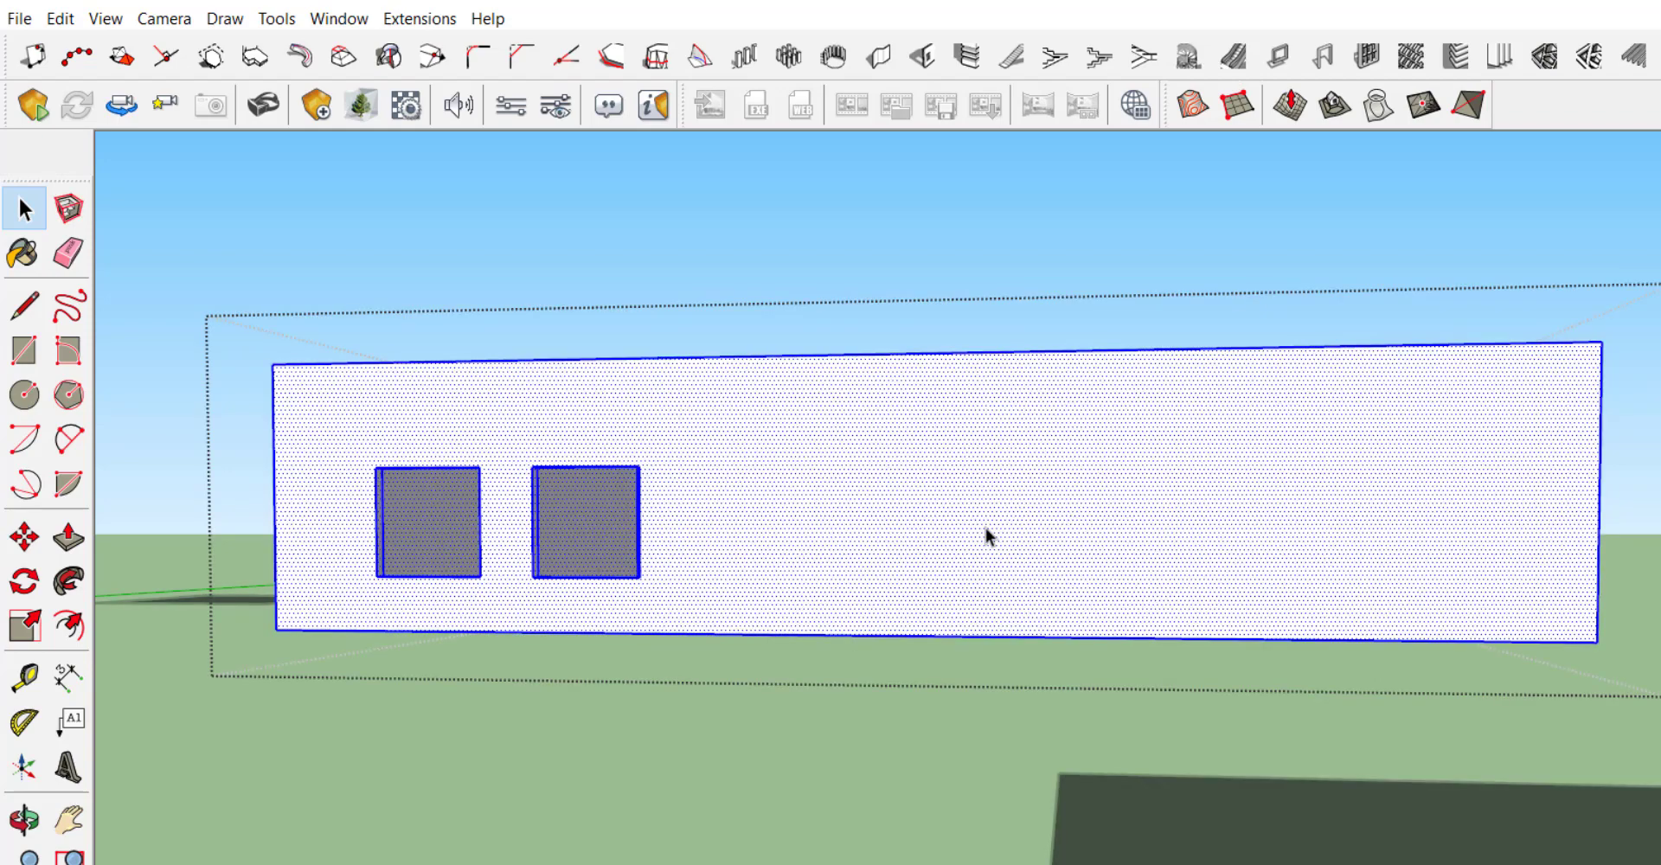
click(1010, 57)
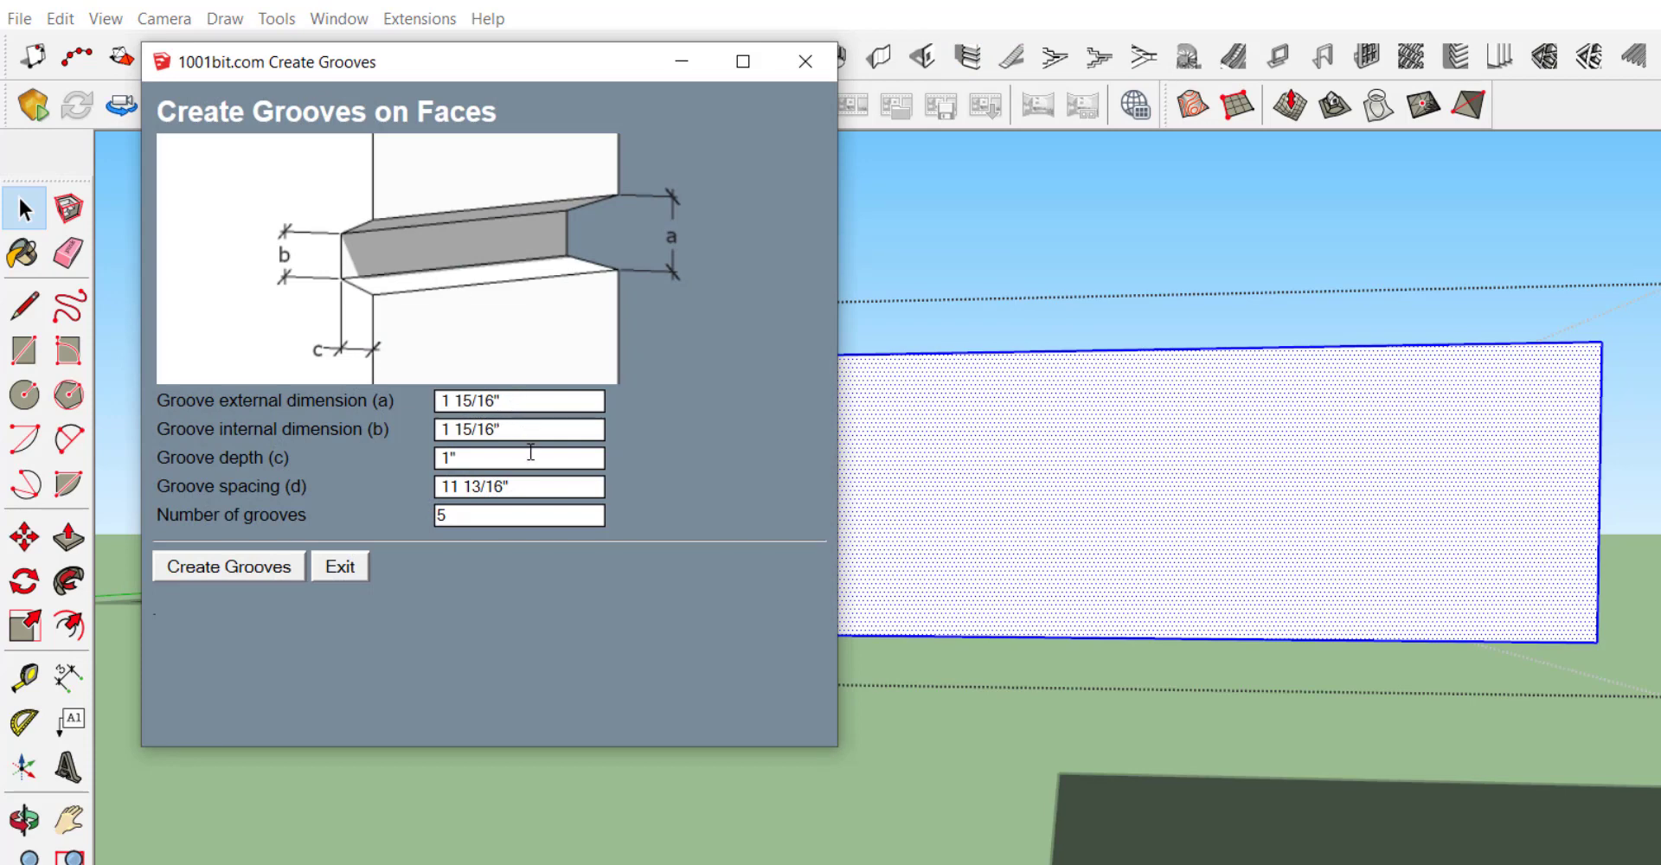
Step: Set 16 grooves and cut them horizontally across the wall face
double_click(489, 523)
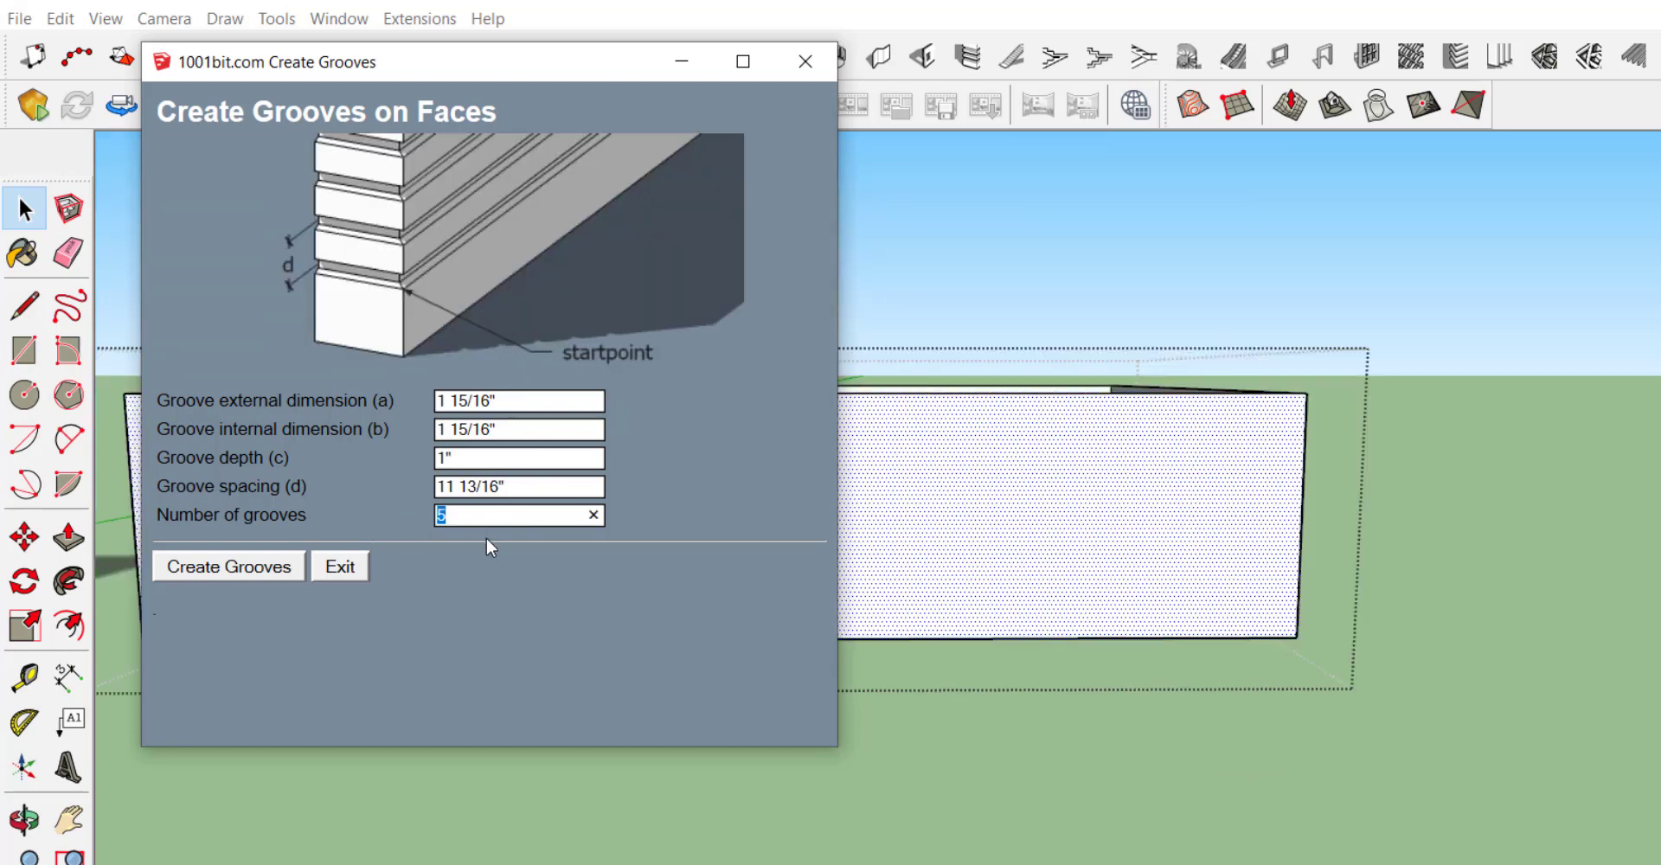
text(16)
click(261, 572)
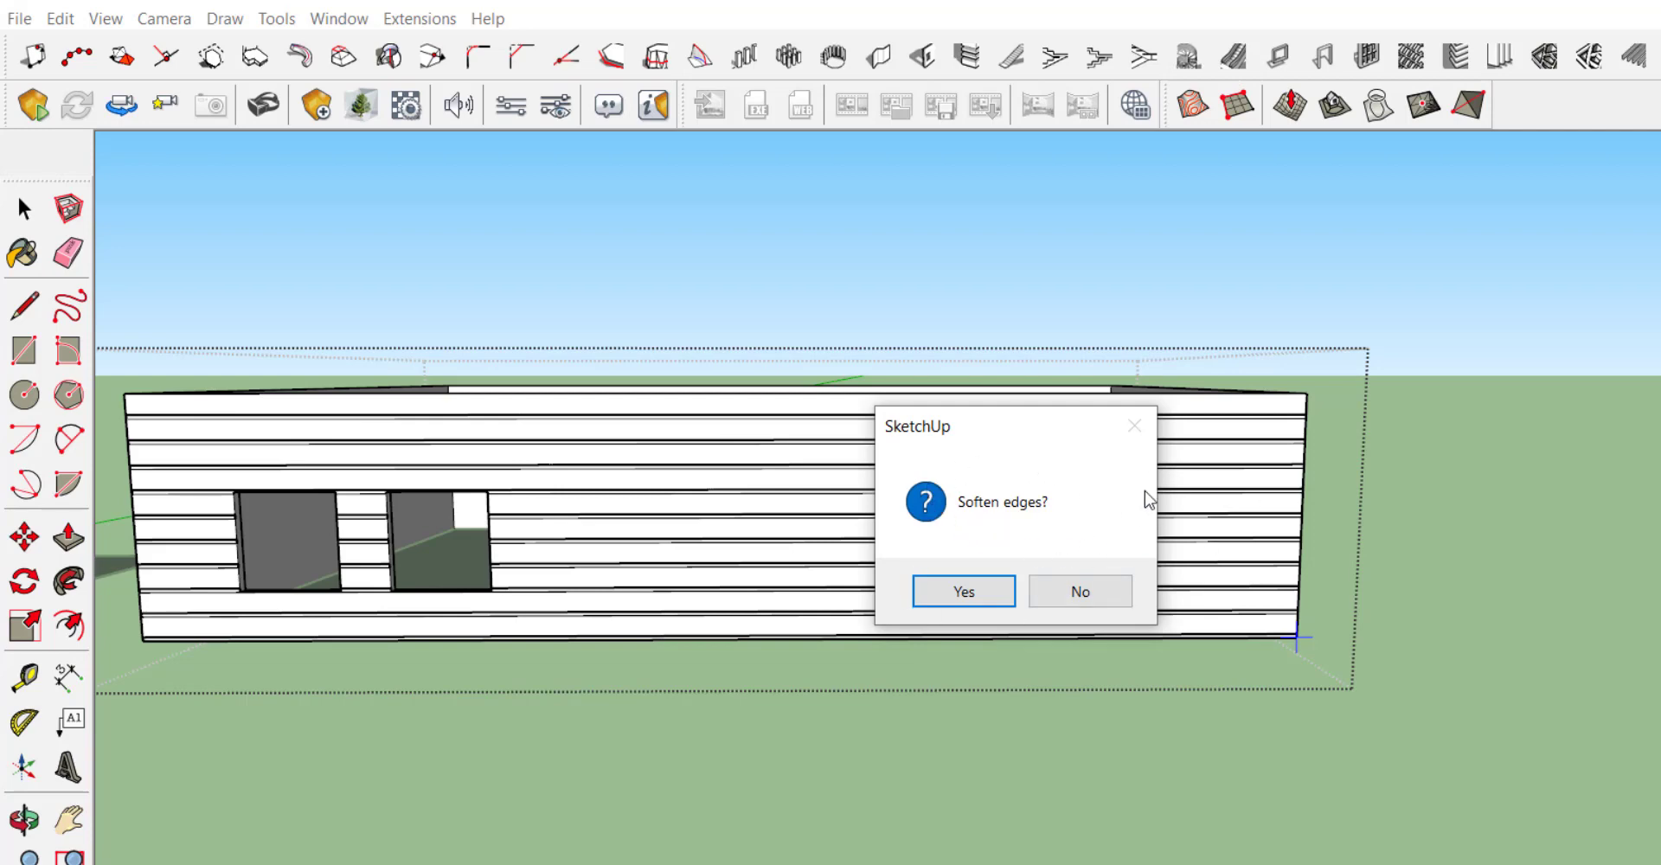
click(985, 589)
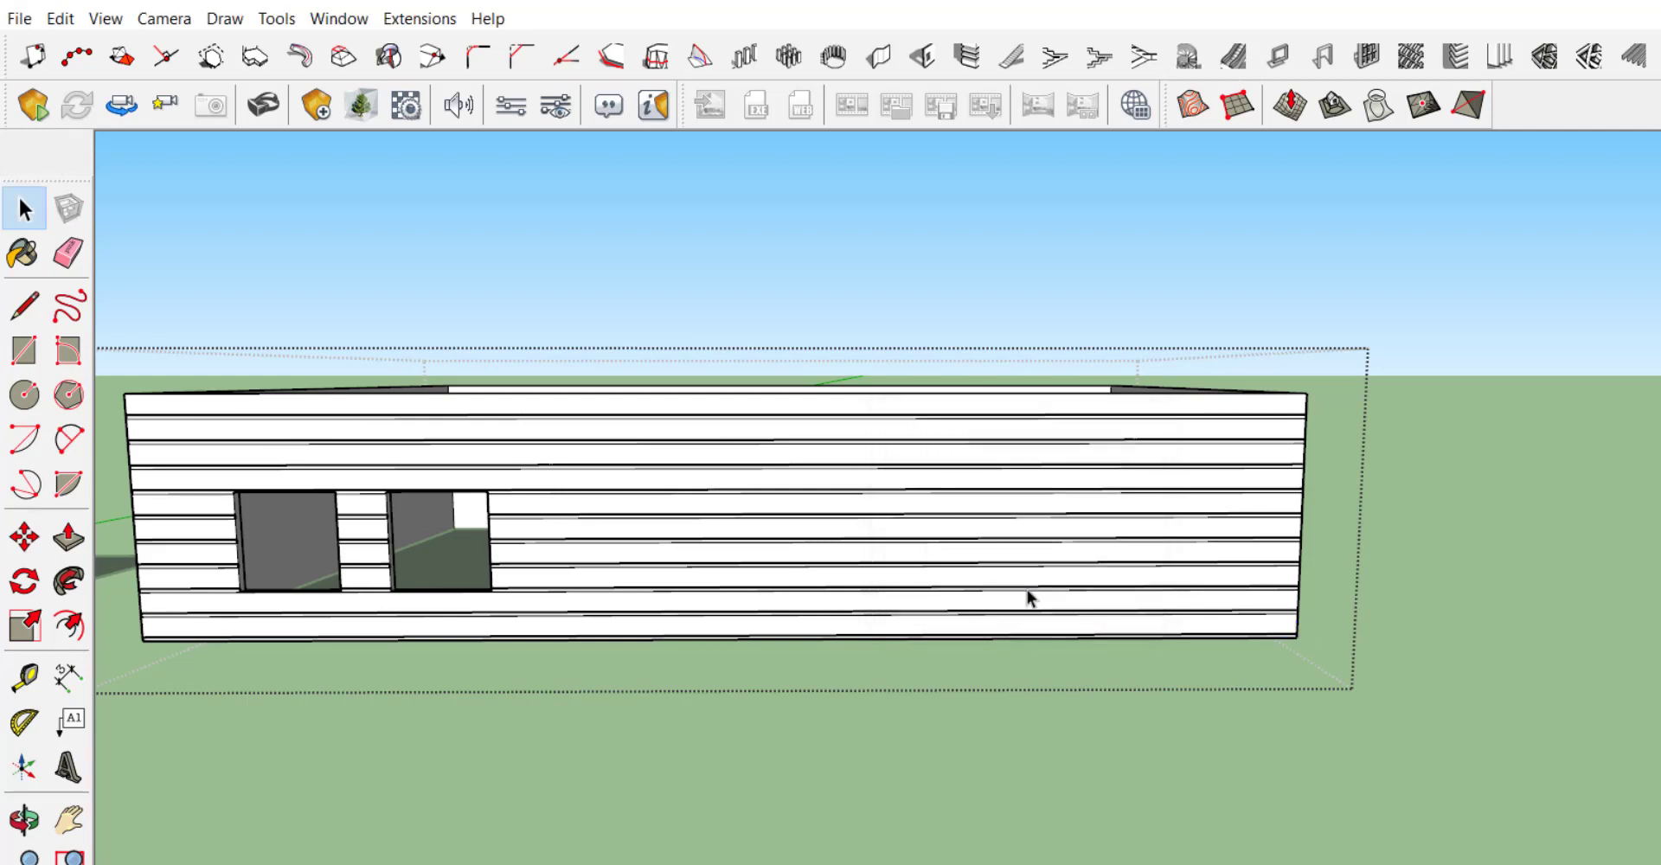
scroll(1025, 589, up, 3)
scroll(1438, 554, up, 3)
mouse_move(1438, 555)
middle_down()
mouse_move(1009, 567)
mouse_move(1226, 506)
middle_up()
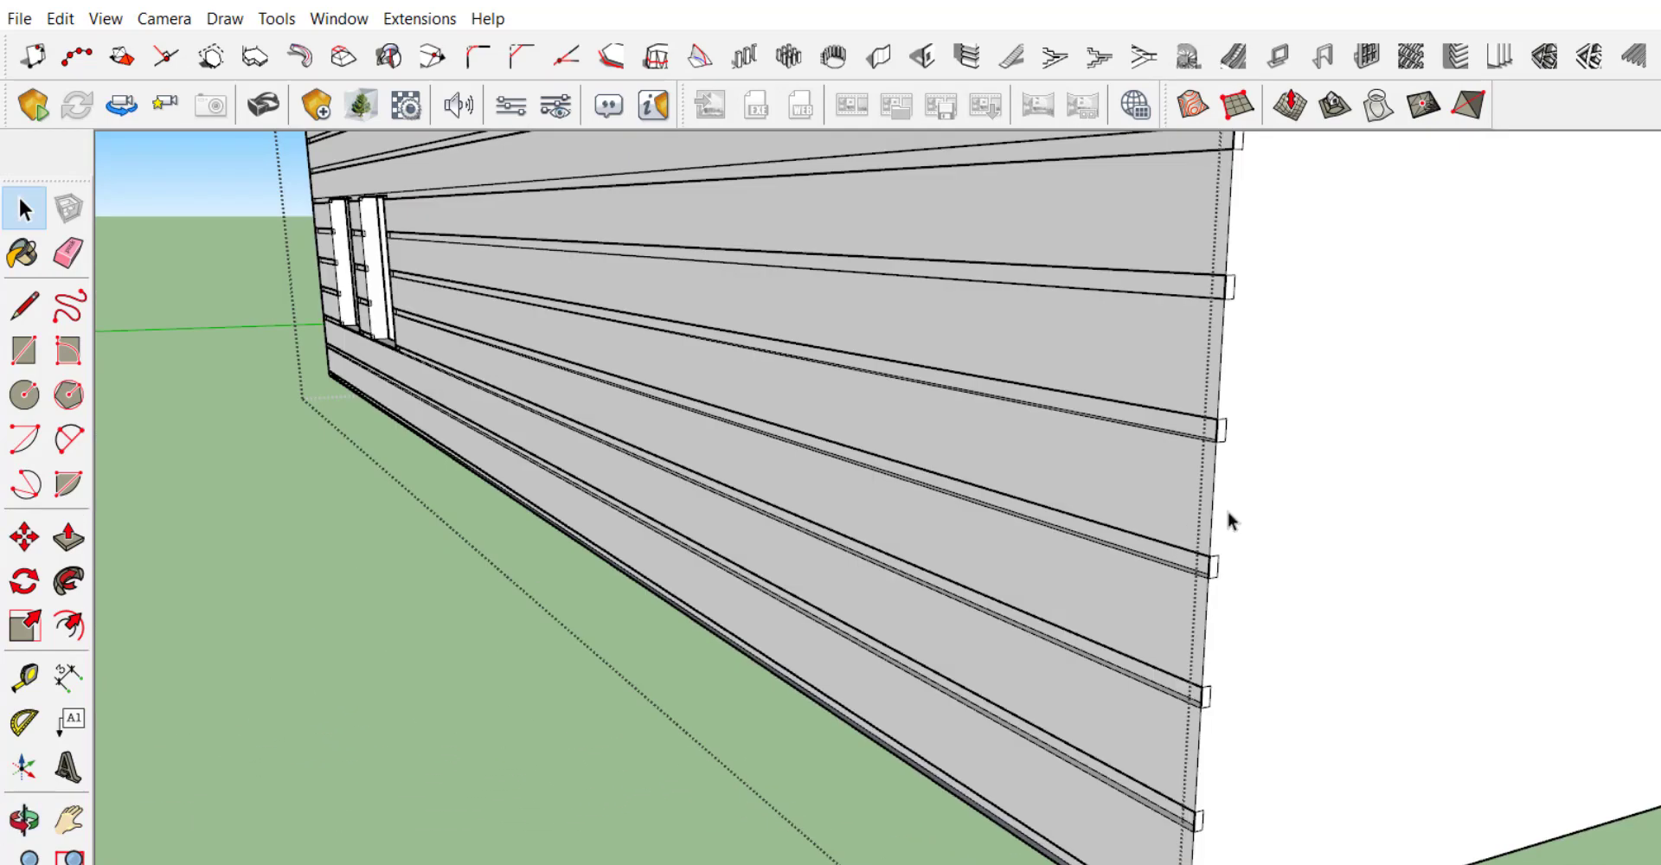
scroll(1202, 432, up, 3)
scroll(1179, 475, up, 2)
scroll(1038, 536, up, 1)
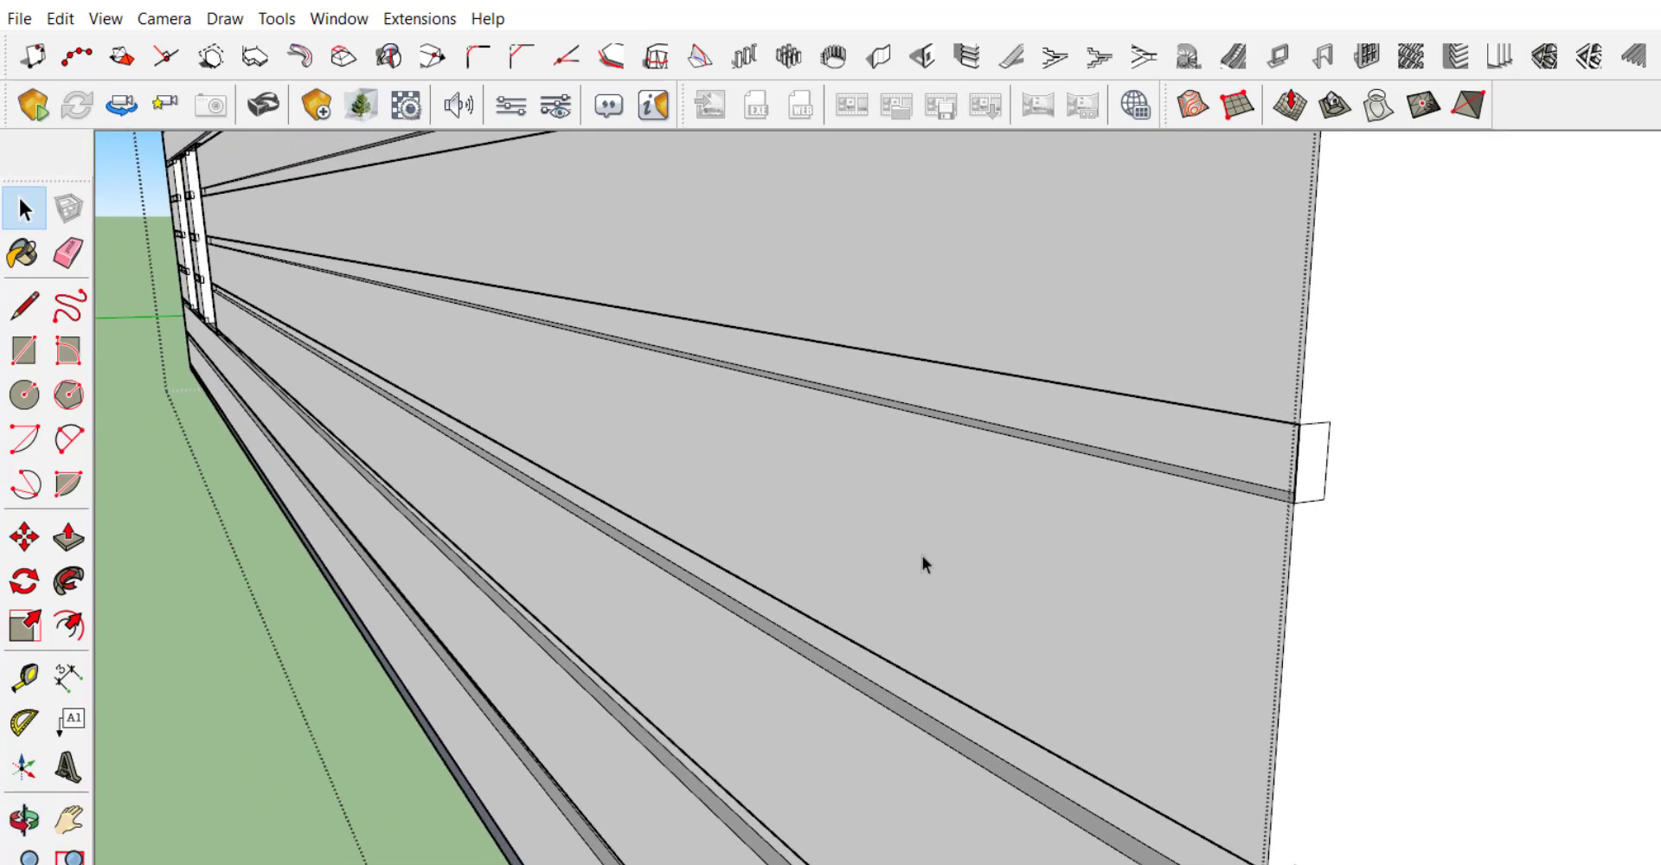
mouse_move(922, 563)
middle_down()
mouse_move(1046, 567)
mouse_move(1104, 734)
middle_up()
scroll(1104, 734, up, 2)
scroll(1149, 537, down, 2)
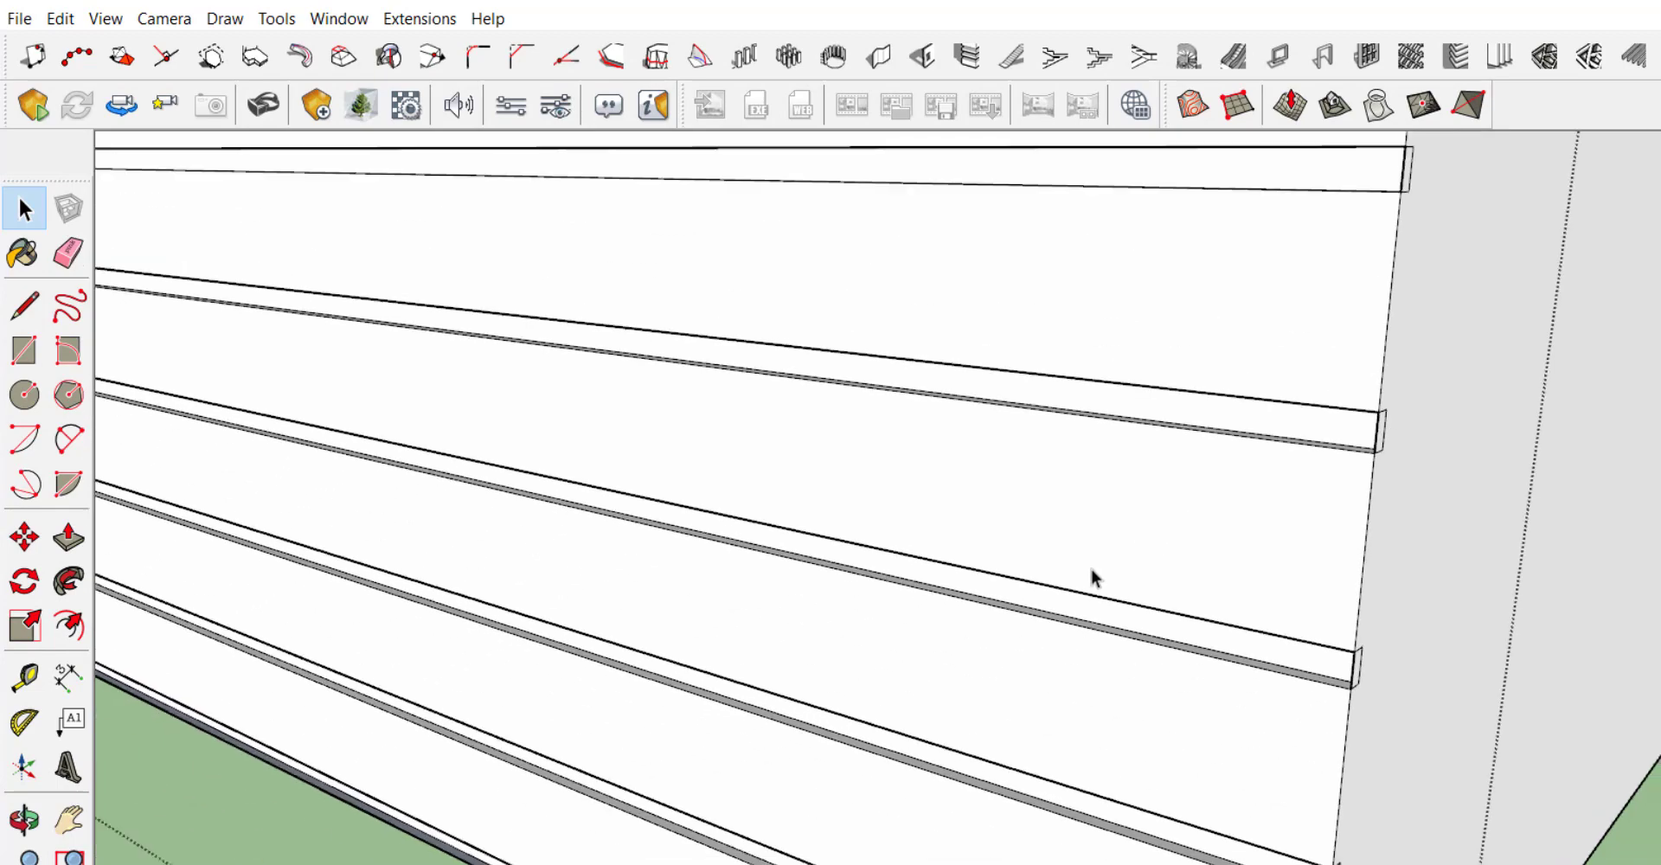
scroll(1094, 578, down, 2)
scroll(1186, 711, down, 1)
scroll(1194, 741, down, 2)
scroll(1179, 493, up, 2)
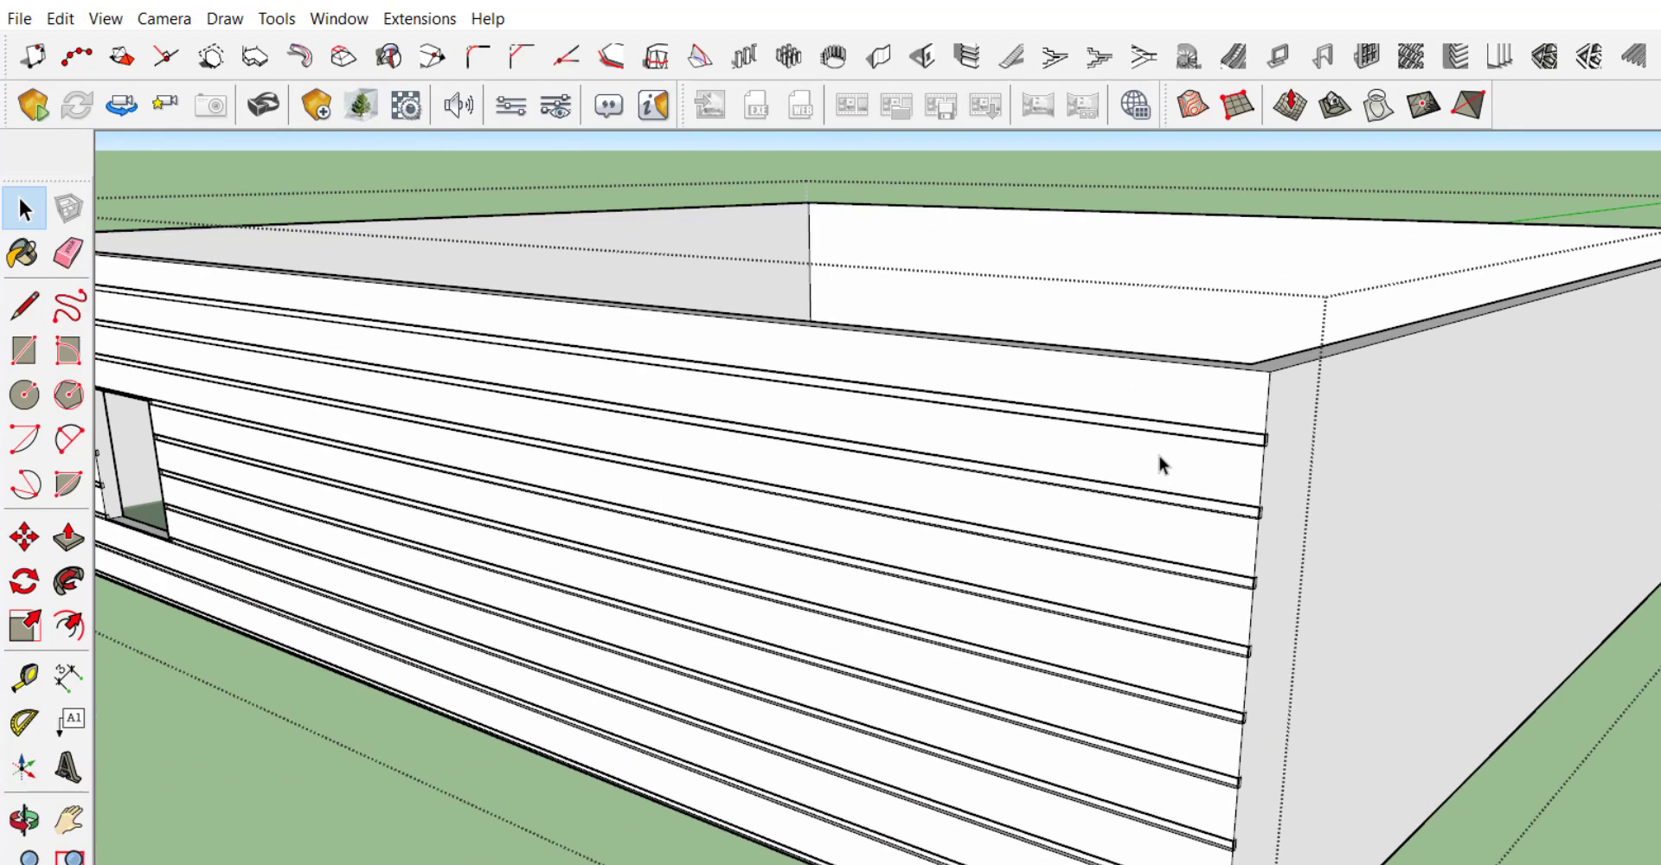
scroll(1130, 493, down, 1)
scroll(1060, 634, up, 1)
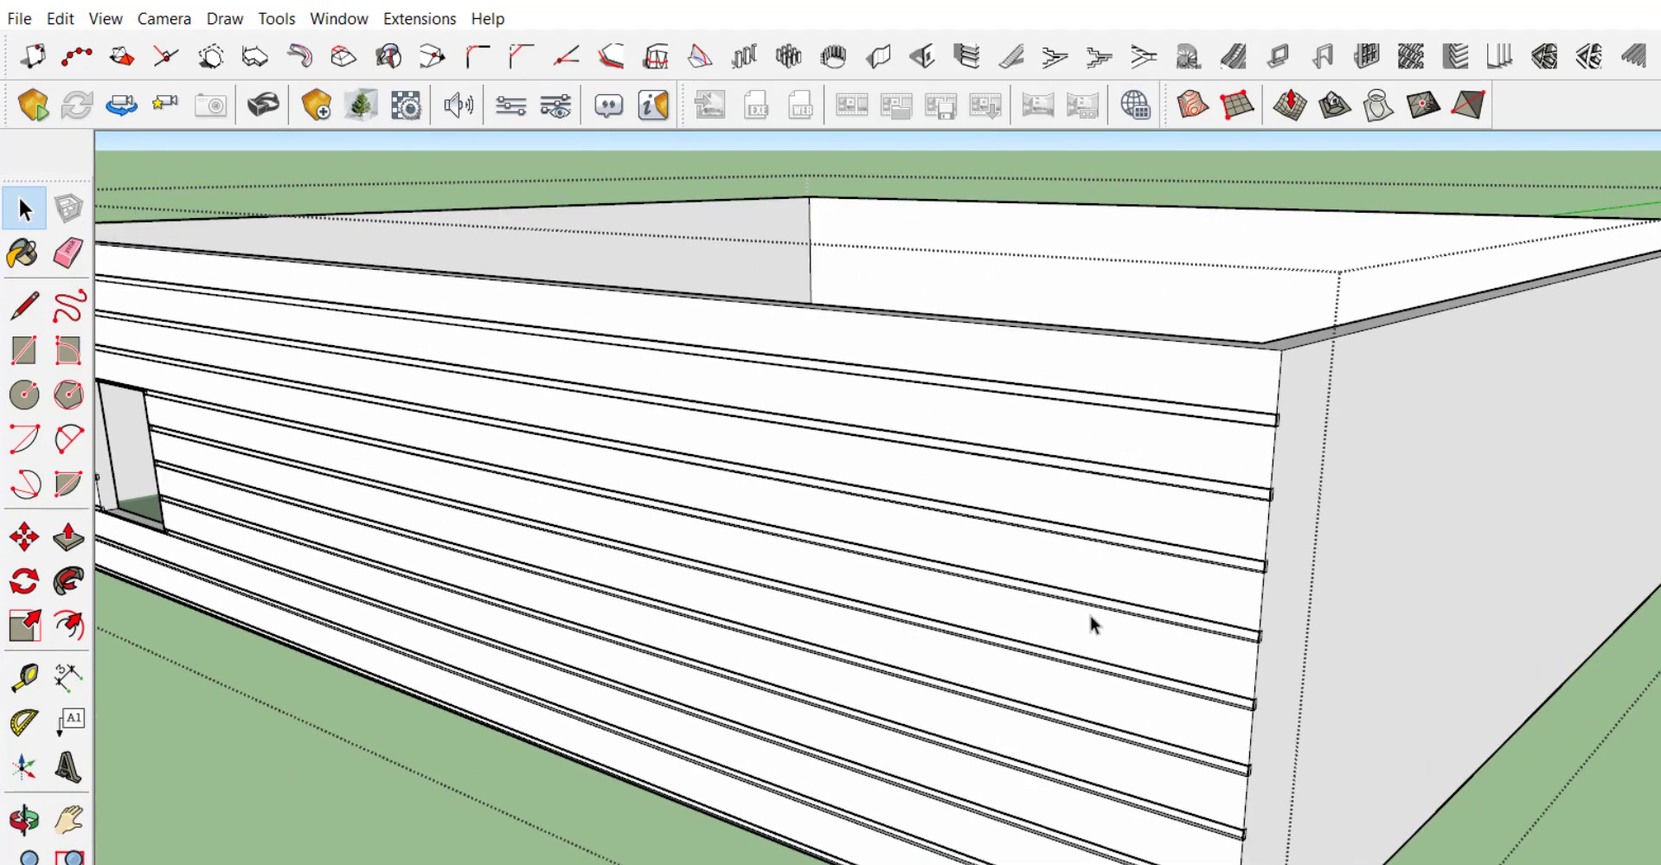
scroll(669, 372, down, 3)
scroll(618, 685, down, 2)
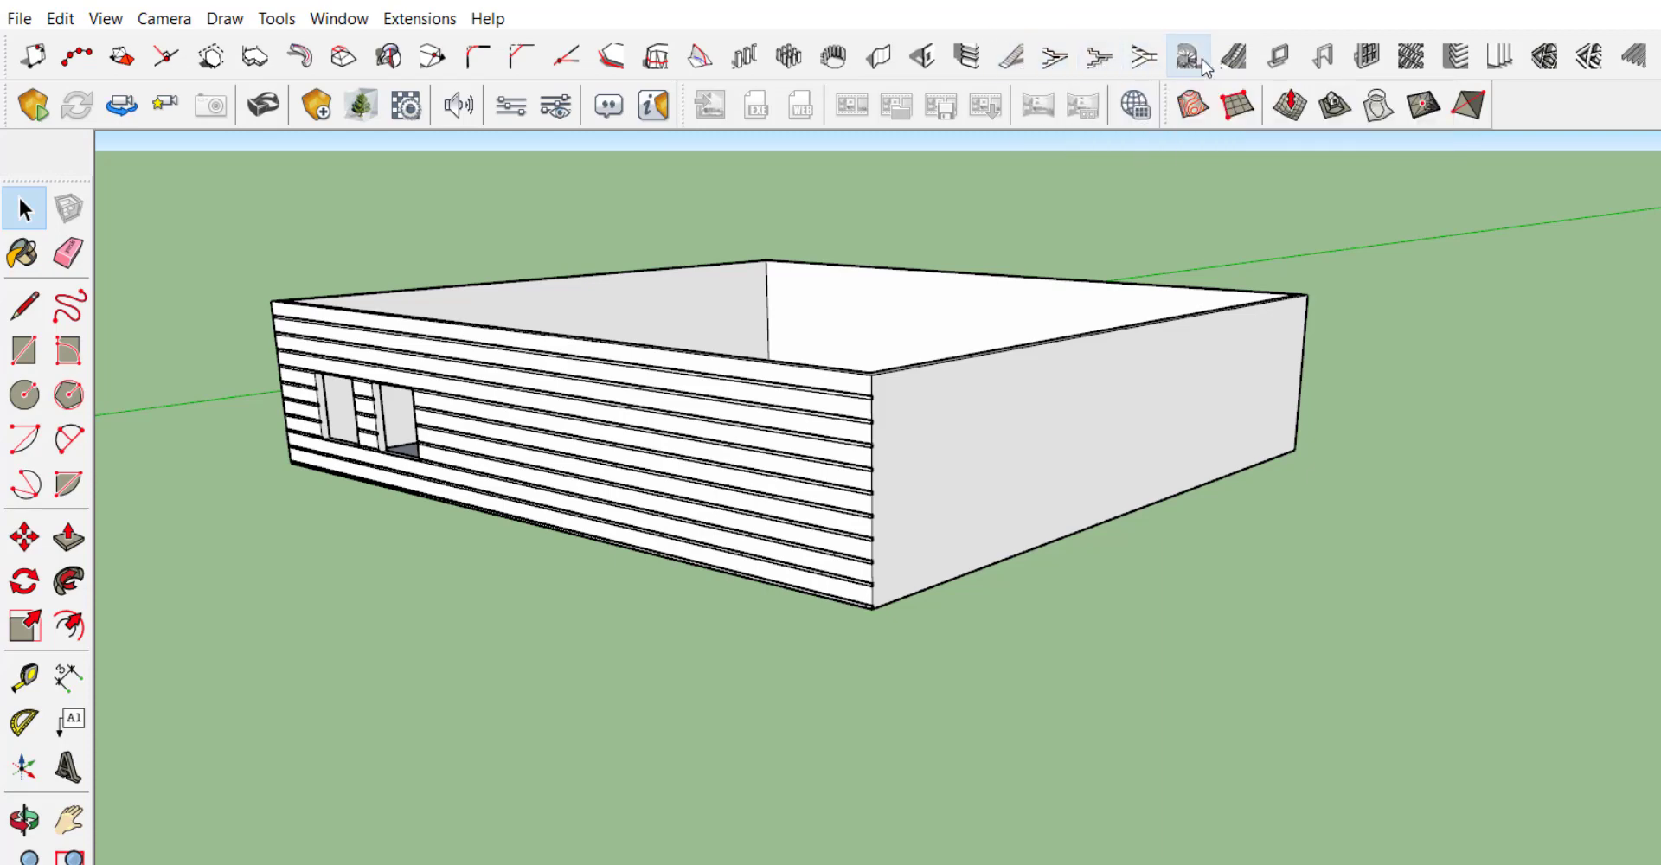
Step: Open the straight staircase builder and choose closed-riser Type D after previewing Types B and C
click(1012, 57)
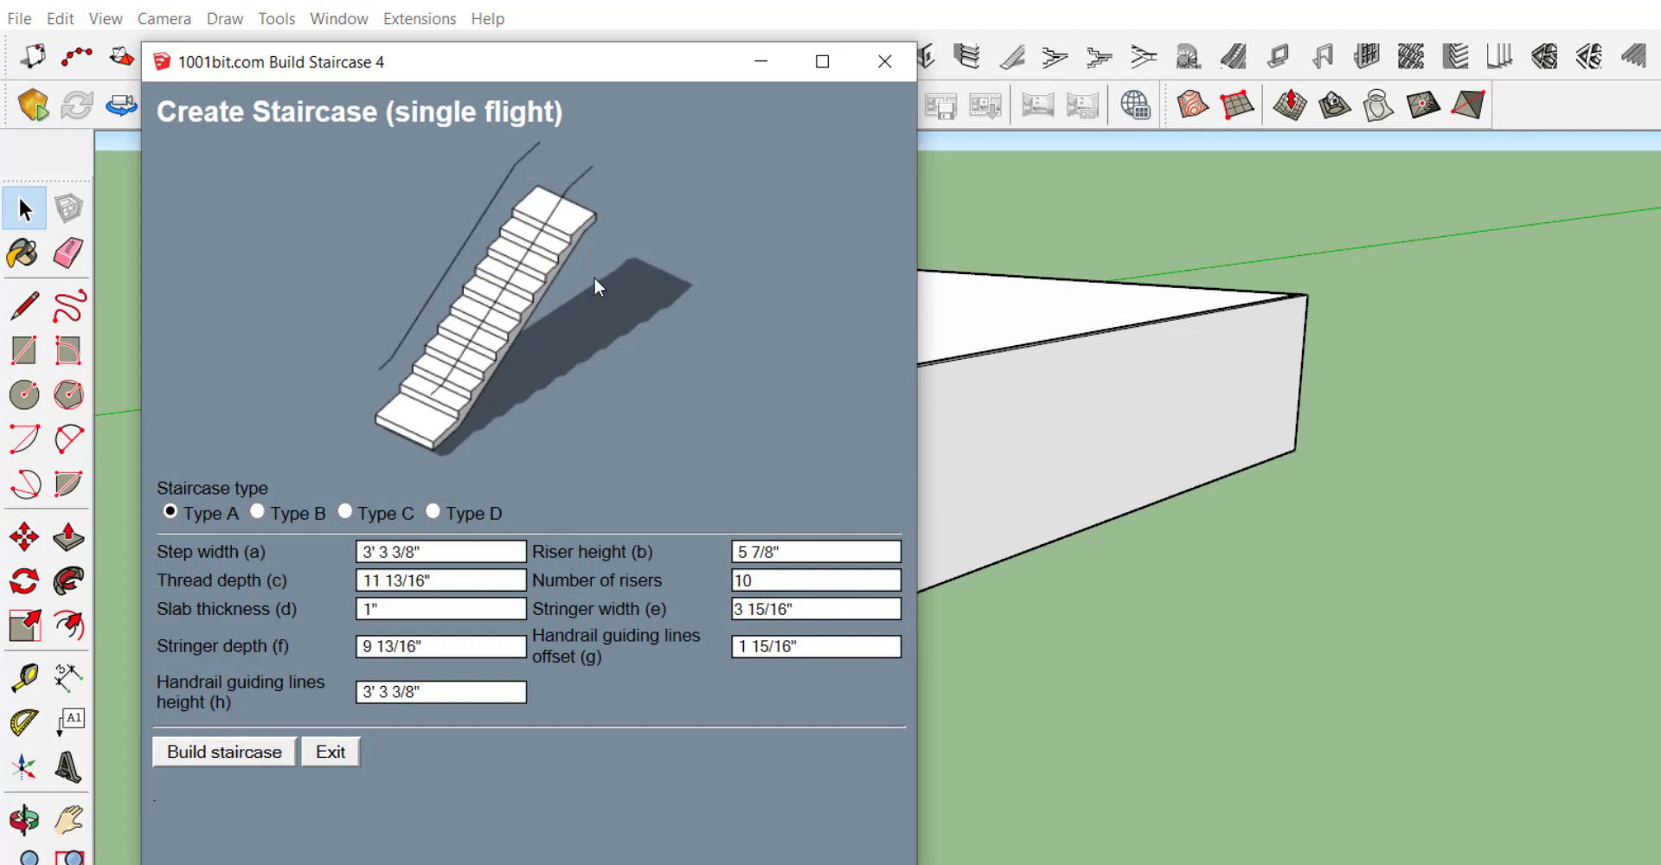
click(263, 512)
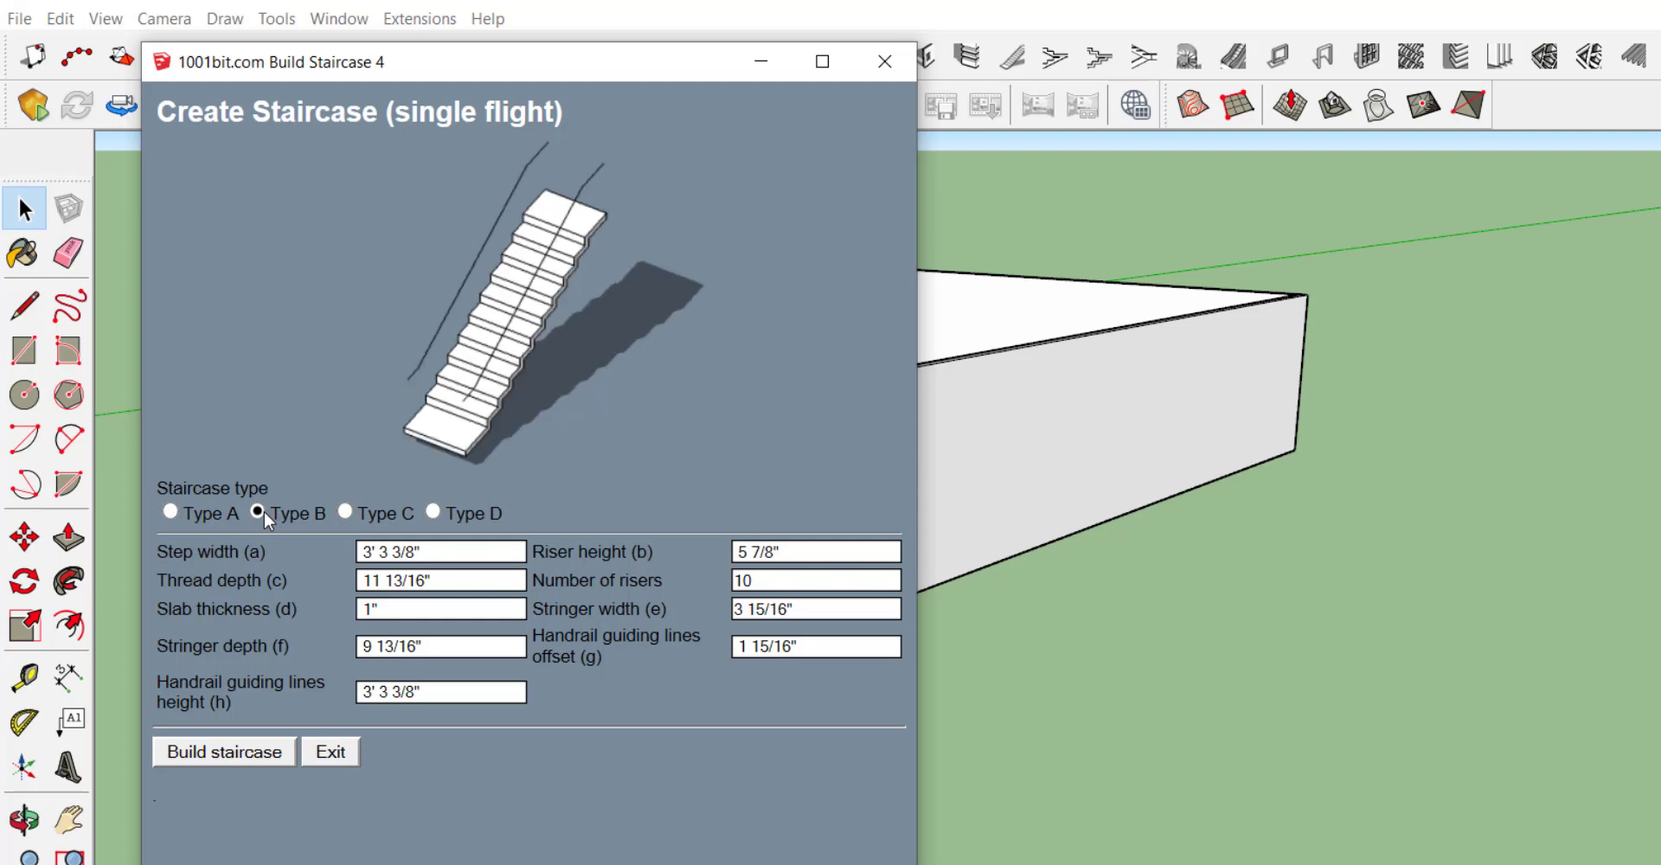
click(348, 512)
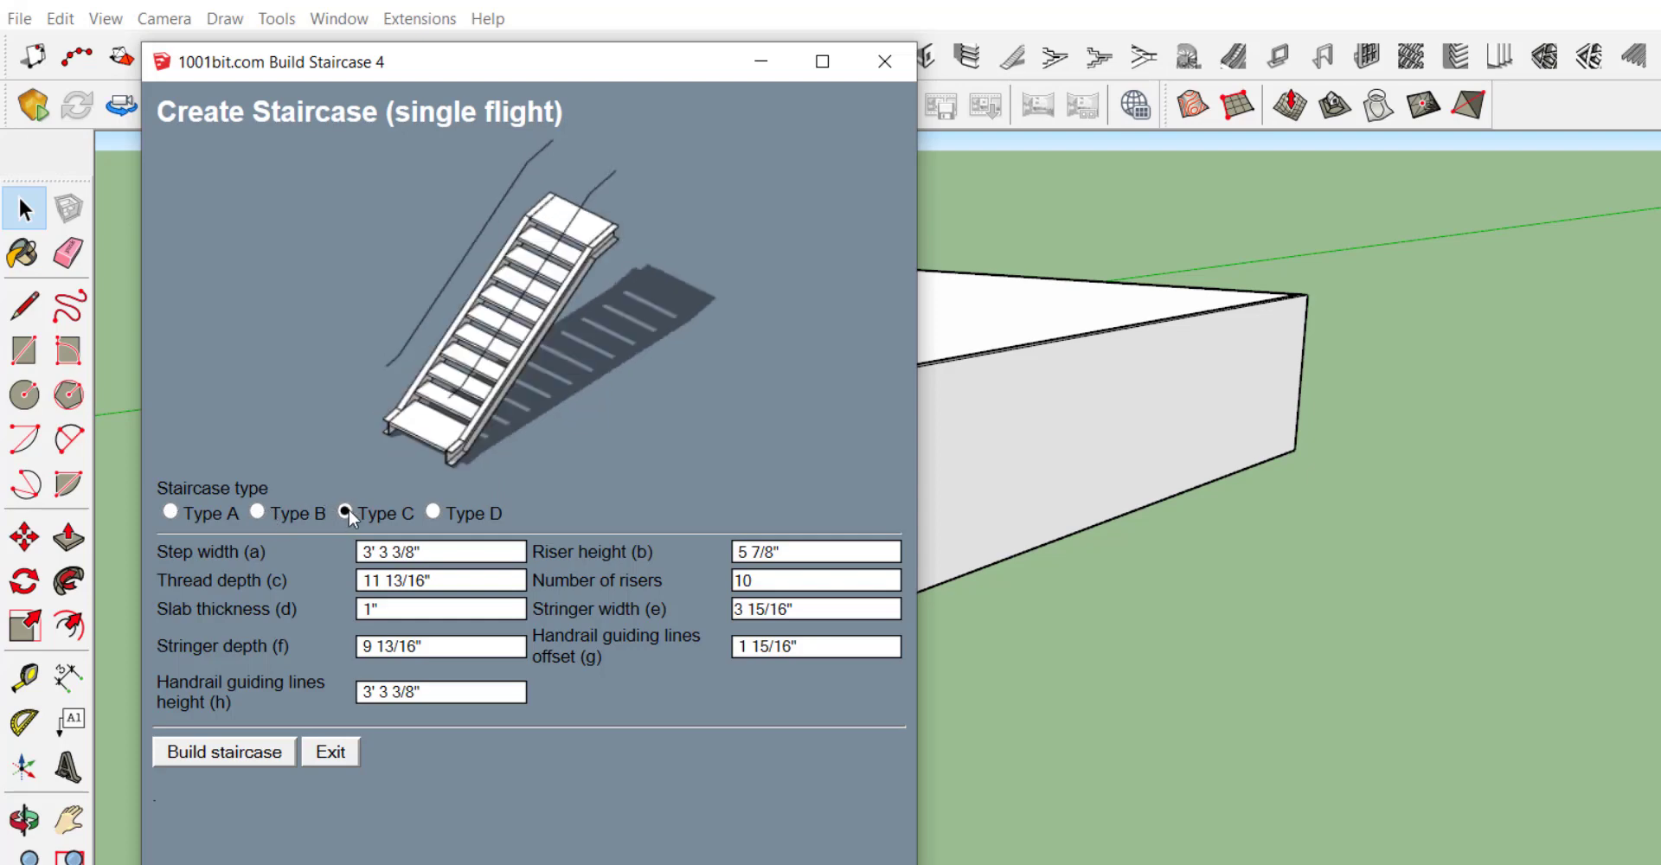
click(434, 512)
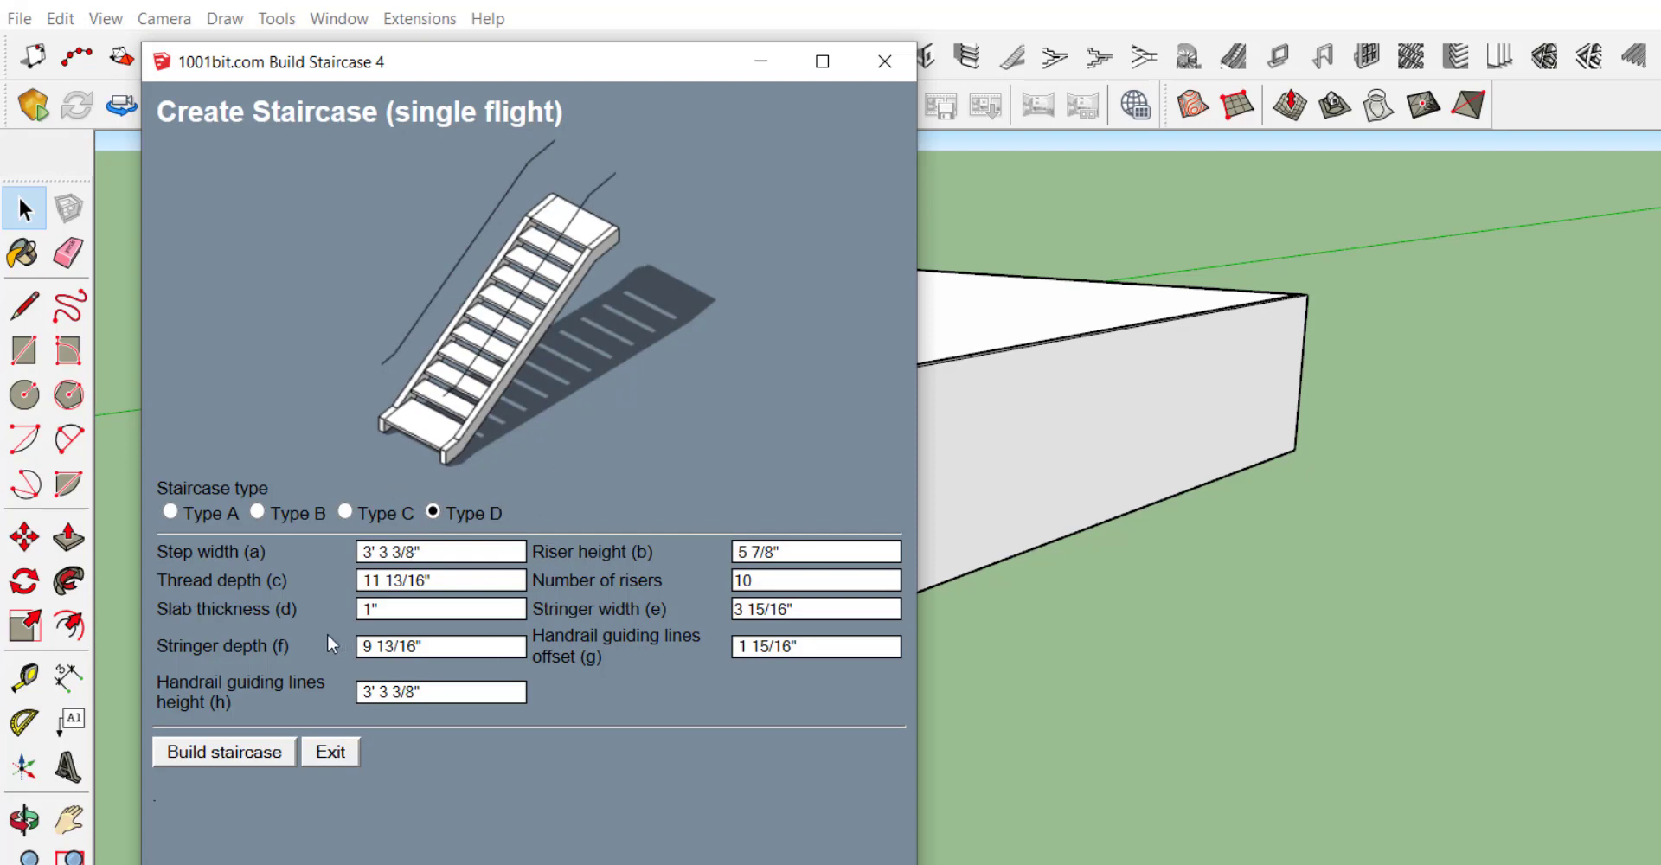
Step: Build the 10-riser staircase and place it on the ground beside the house
click(252, 754)
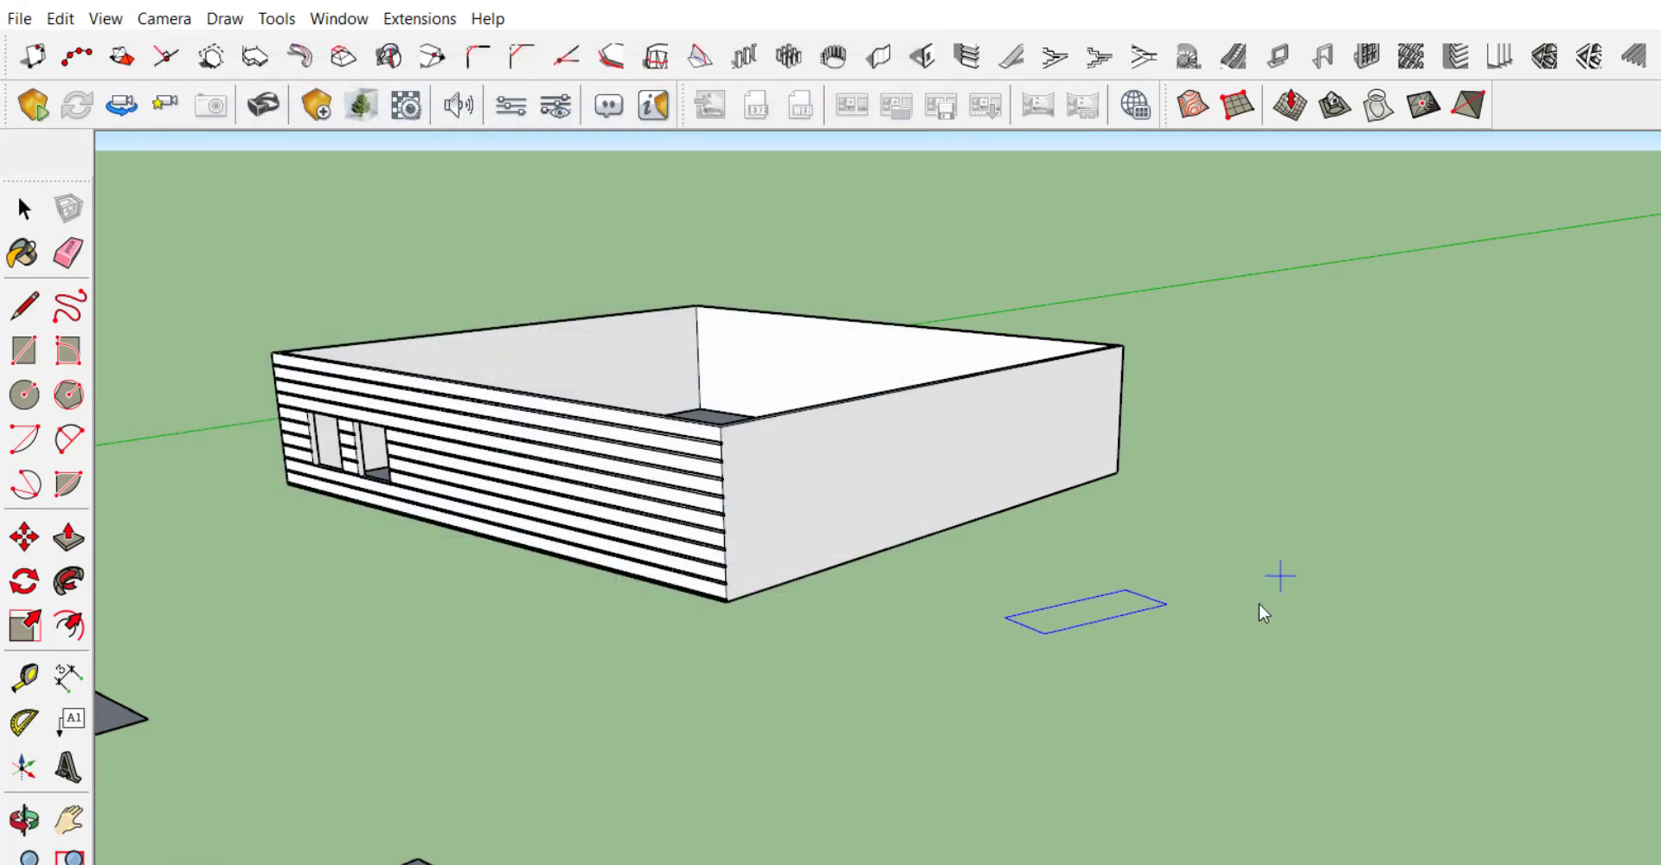
click(1223, 689)
mouse_move(1183, 626)
middle_down()
mouse_move(856, 723)
mouse_move(1327, 805)
mouse_move(875, 712)
mouse_move(1183, 577)
middle_up()
scroll(1180, 575, up, 5)
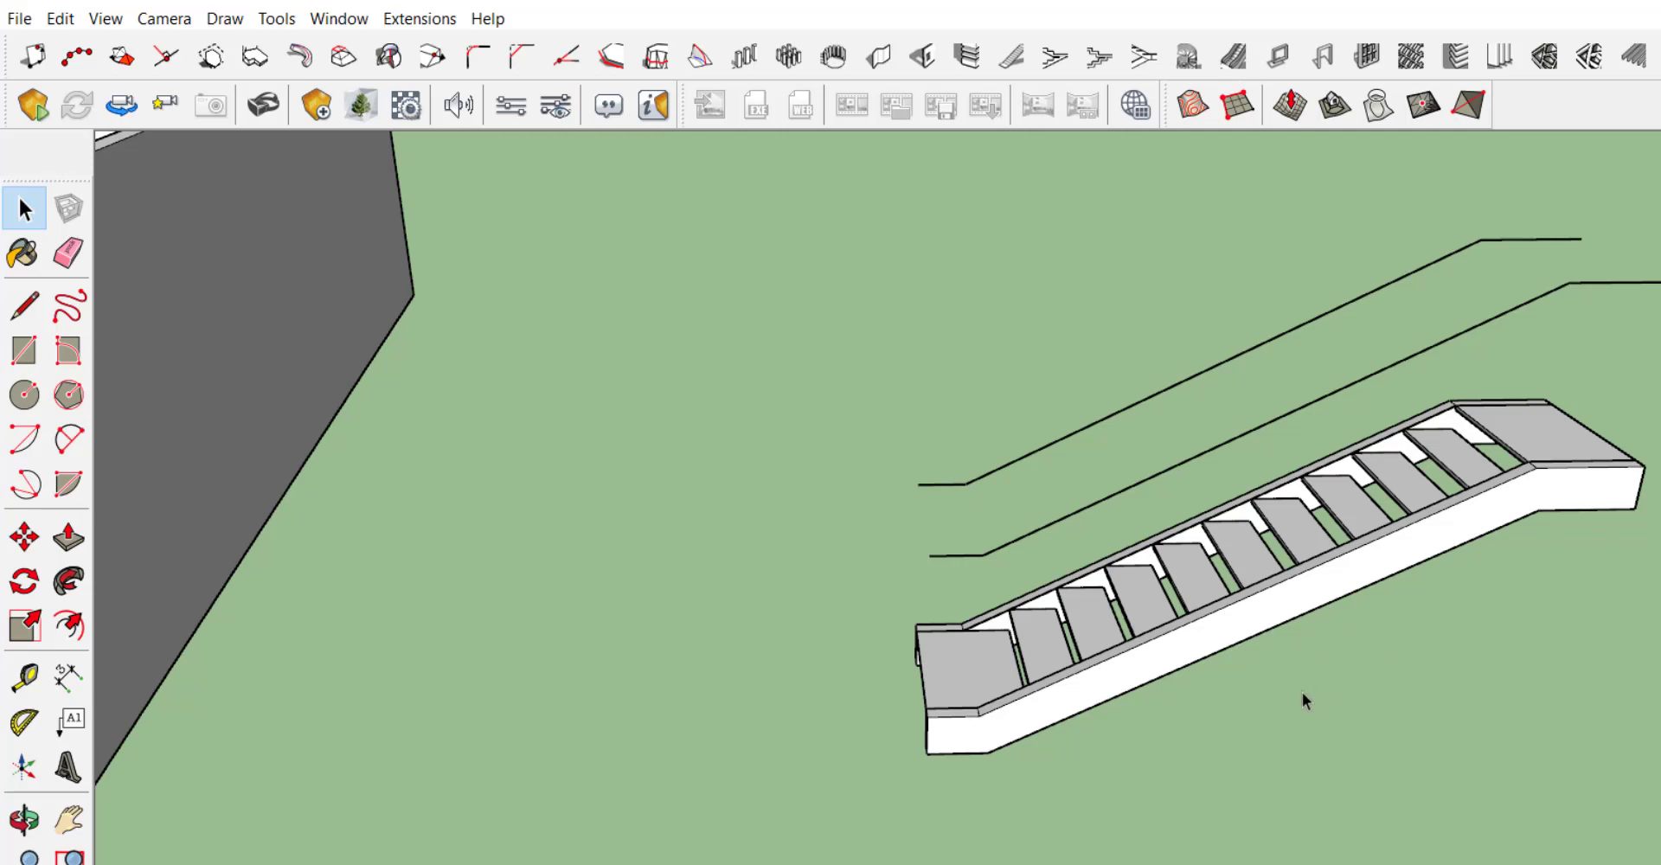
scroll(1102, 734, down, 3)
scroll(1227, 579, up, 1)
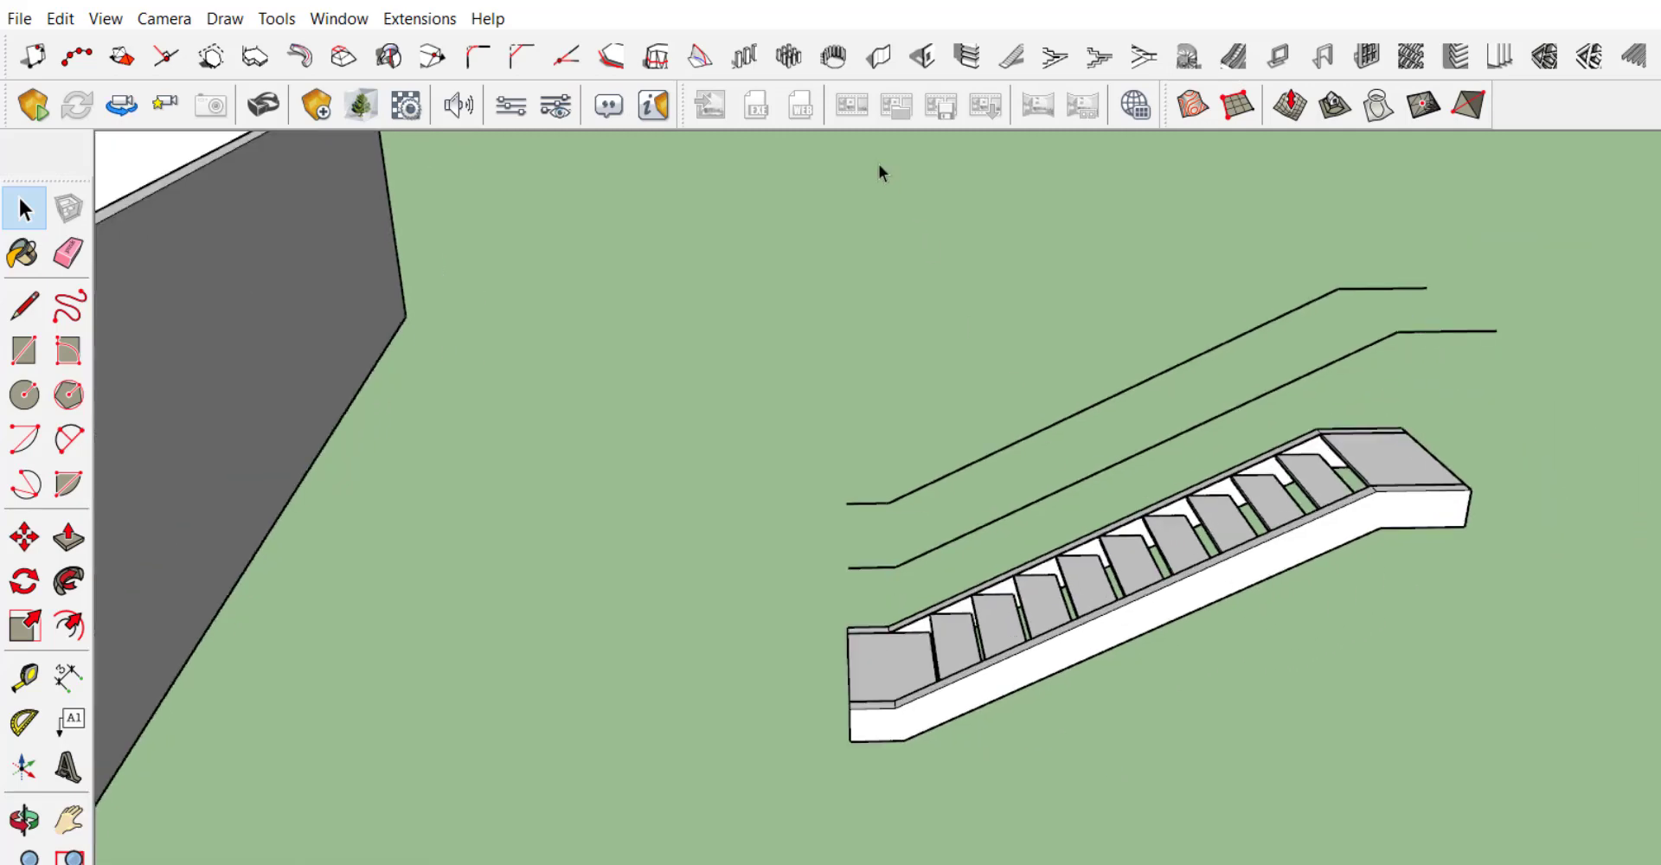
Step: Try the two-flight and stringer staircase builders, then open the spiral staircase dialog showing 20 risers
click(1055, 58)
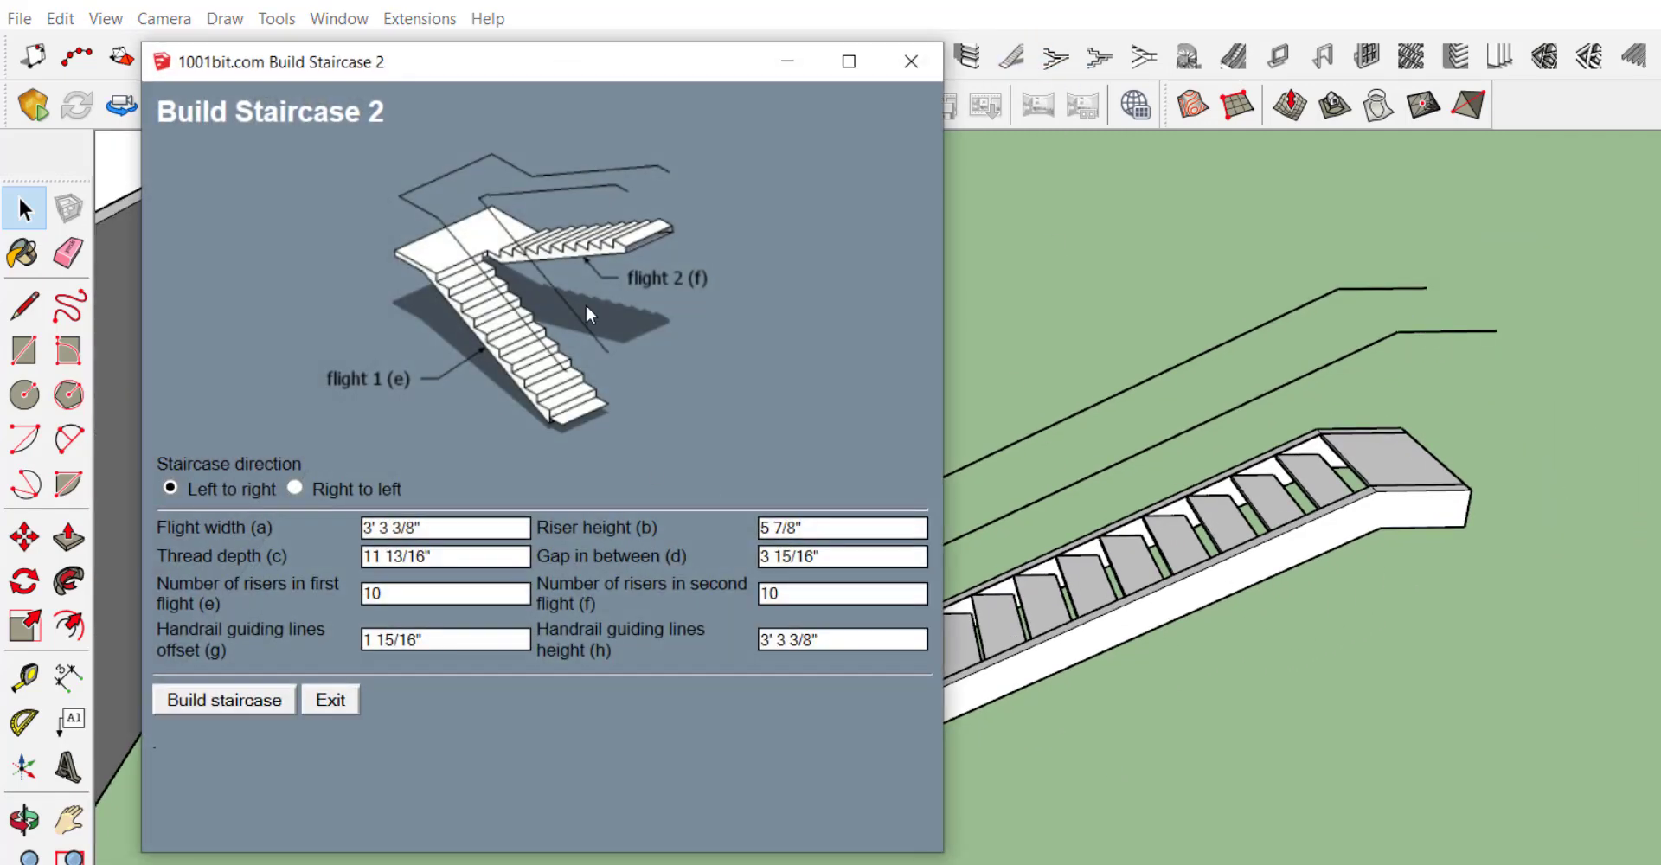
click(295, 487)
click(953, 107)
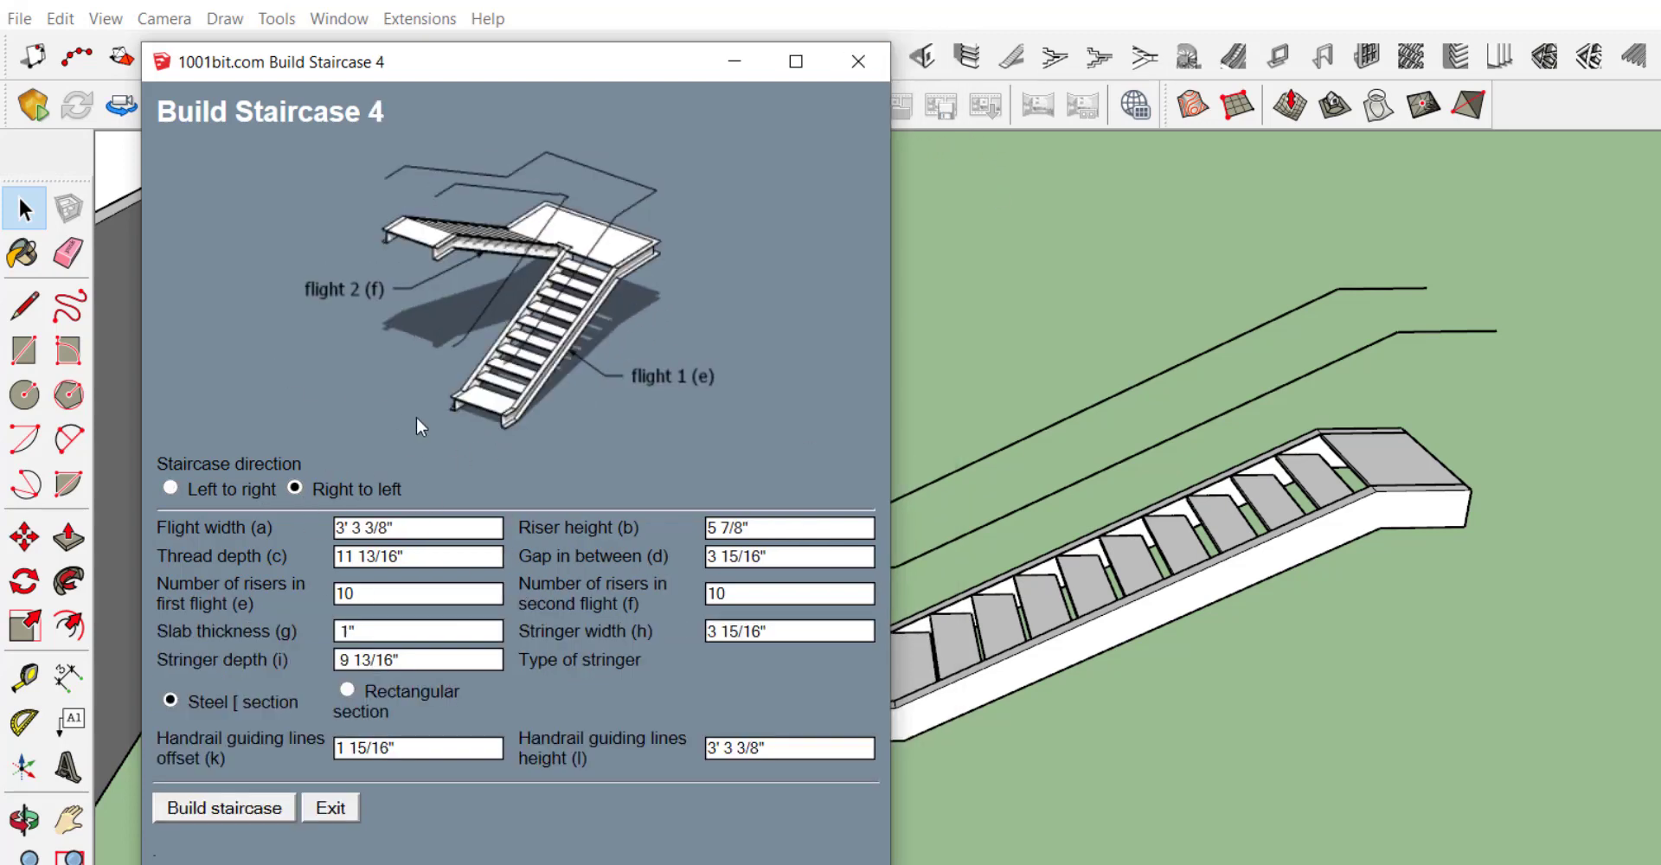
click(854, 70)
click(1188, 57)
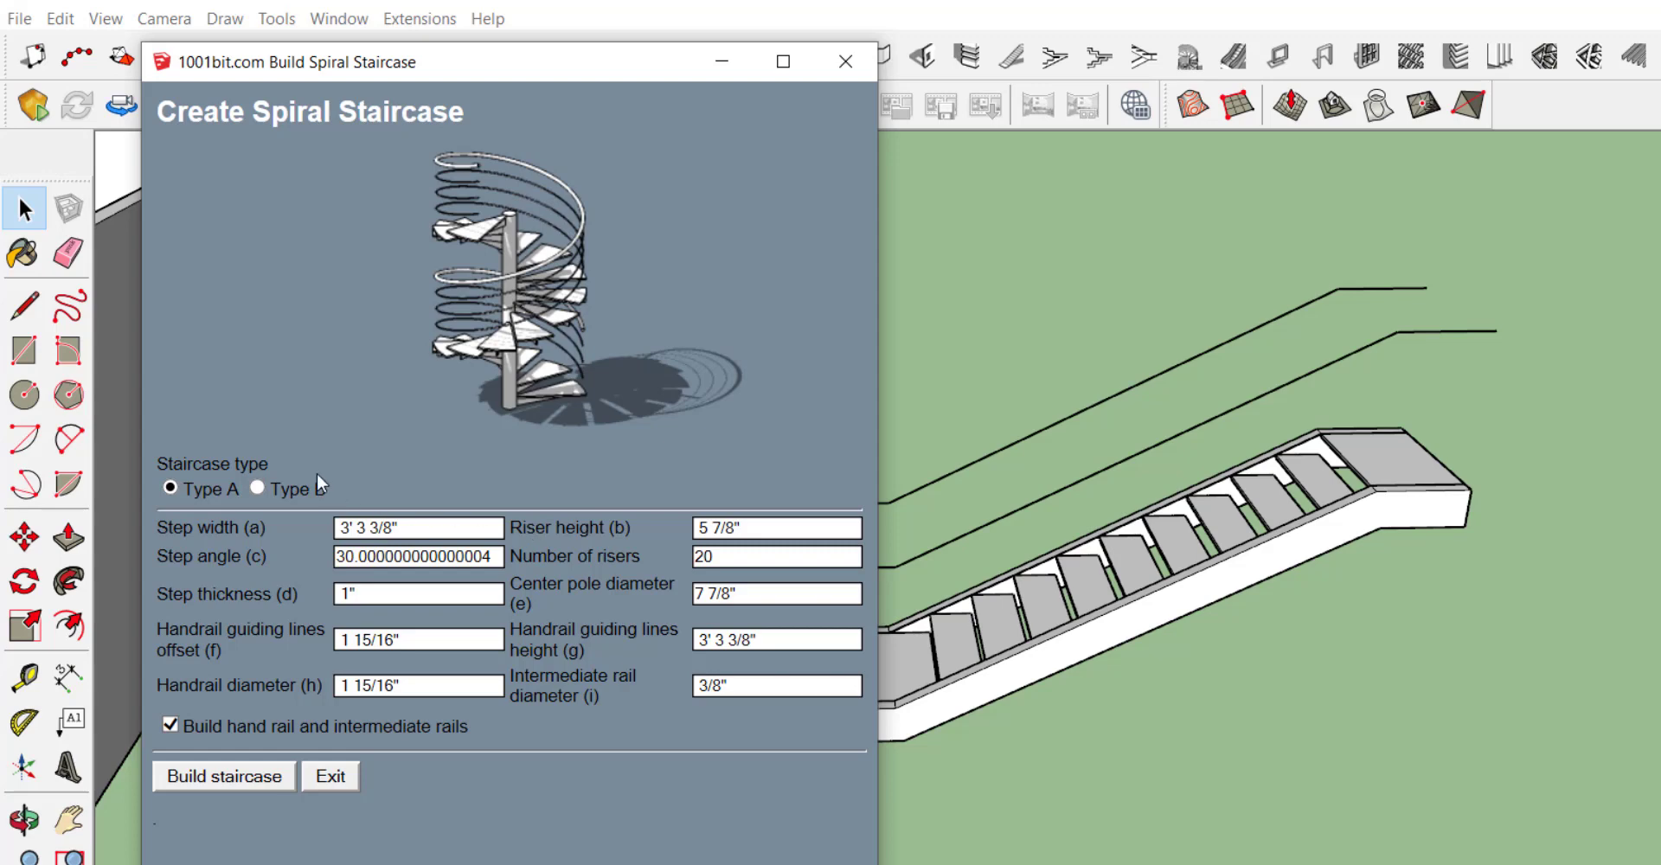
Step: Preview spiral Type B, return to Type A, and build the spiral staircase
click(268, 490)
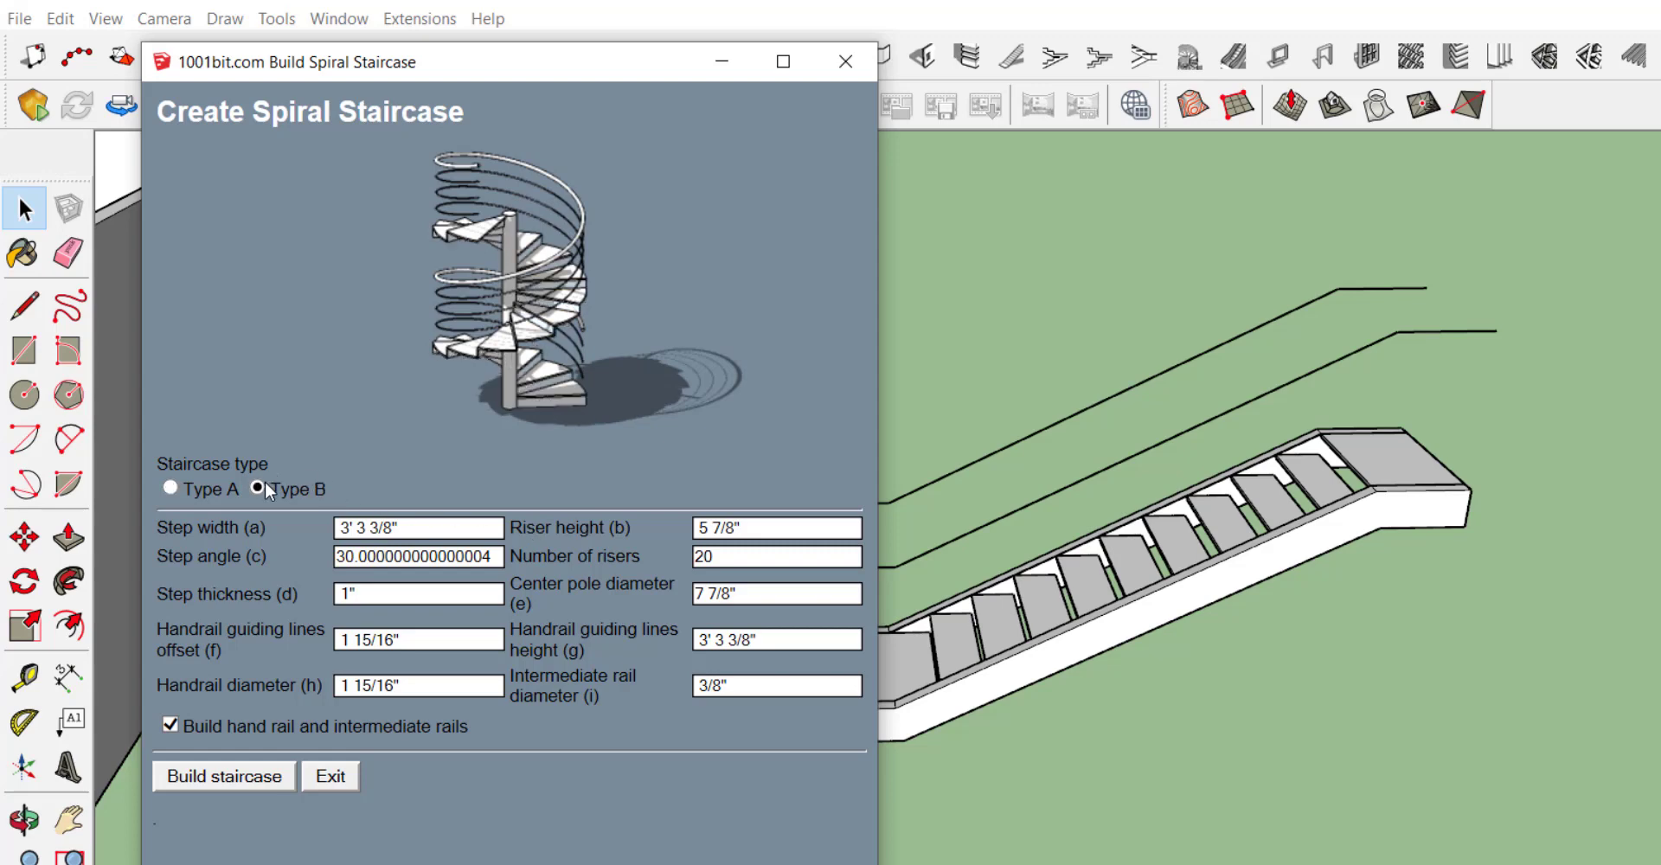
click(170, 487)
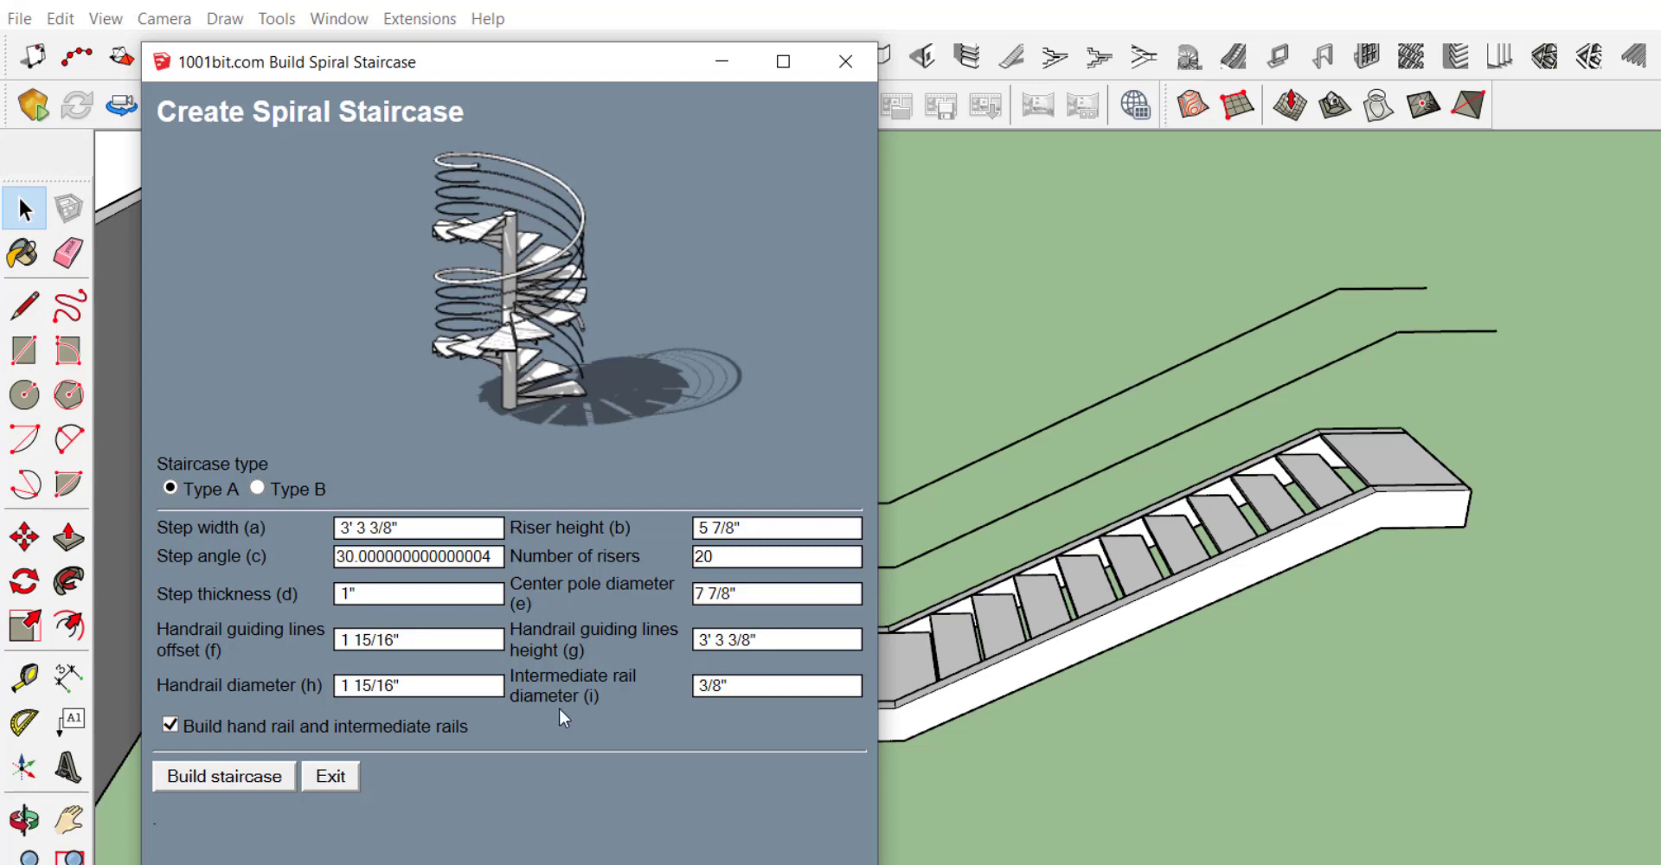
click(286, 777)
scroll(398, 472, down, 3)
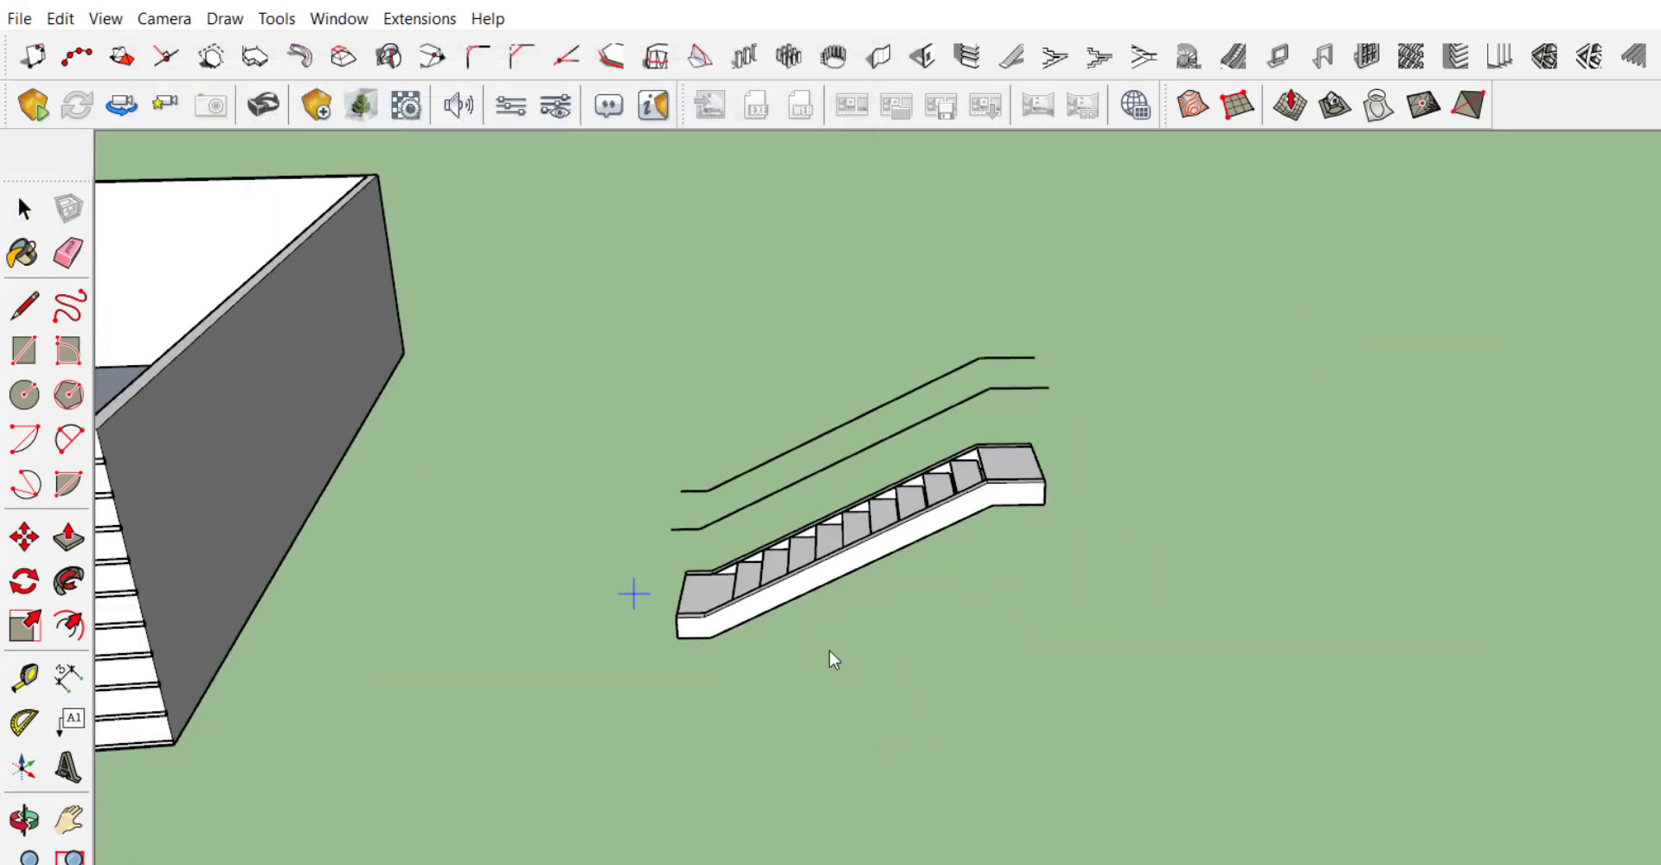
Step: Place the Type A spiral staircase beside the straight flight and view both in front of the building
click(1281, 667)
scroll(1354, 523, up, 3)
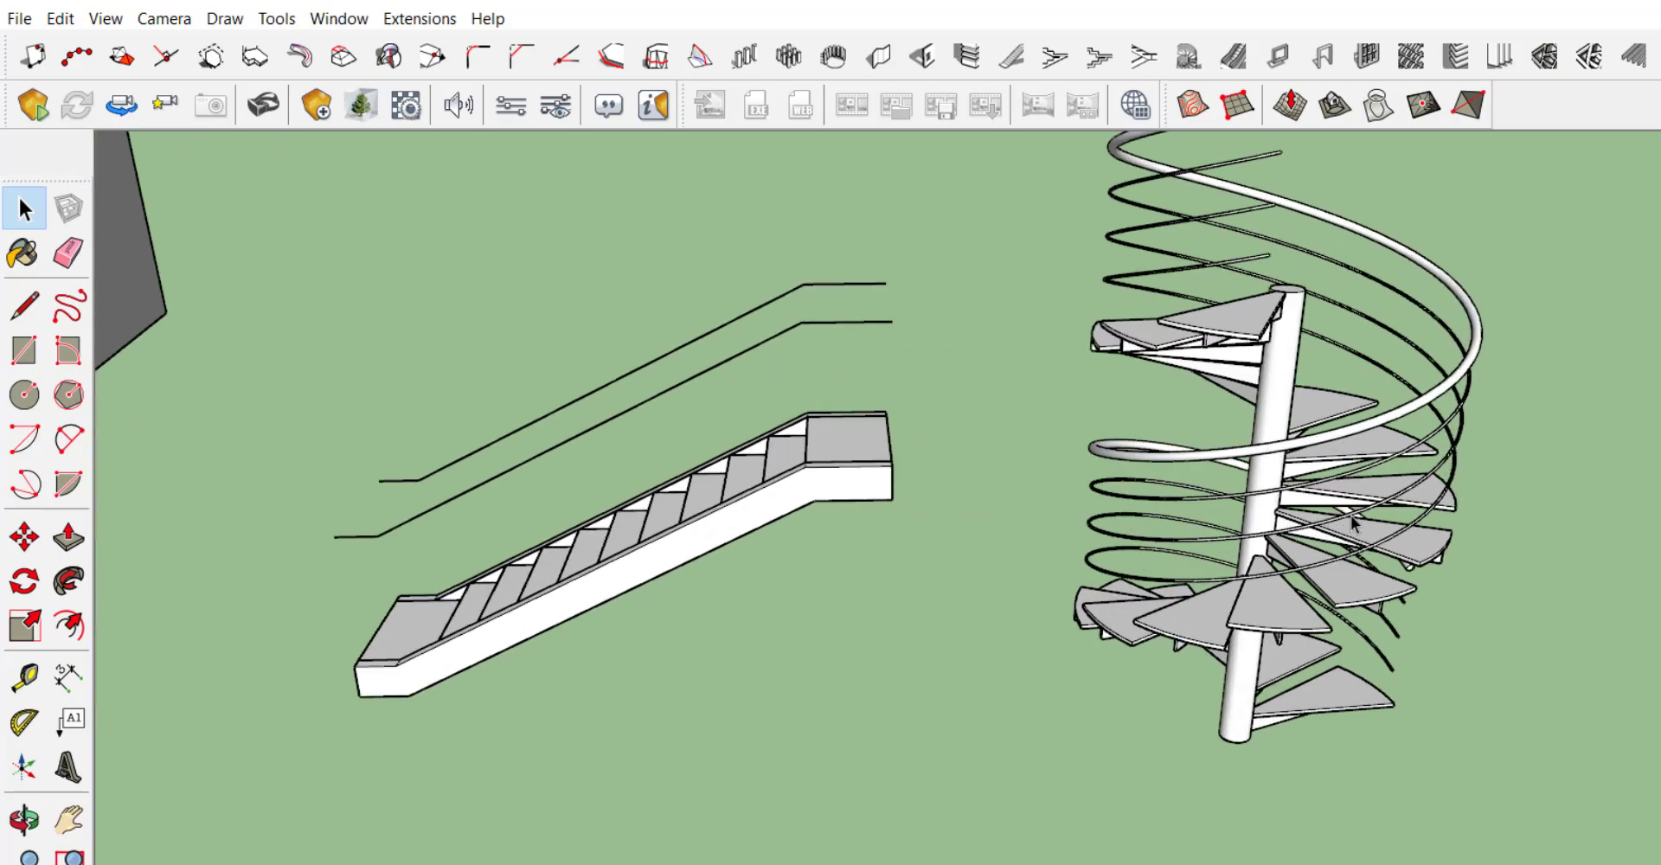
scroll(1353, 523, up, 2)
scroll(1129, 524, down, 2)
middle_drag(1296, 545, 1010, 614)
scroll(1098, 646, up, 3)
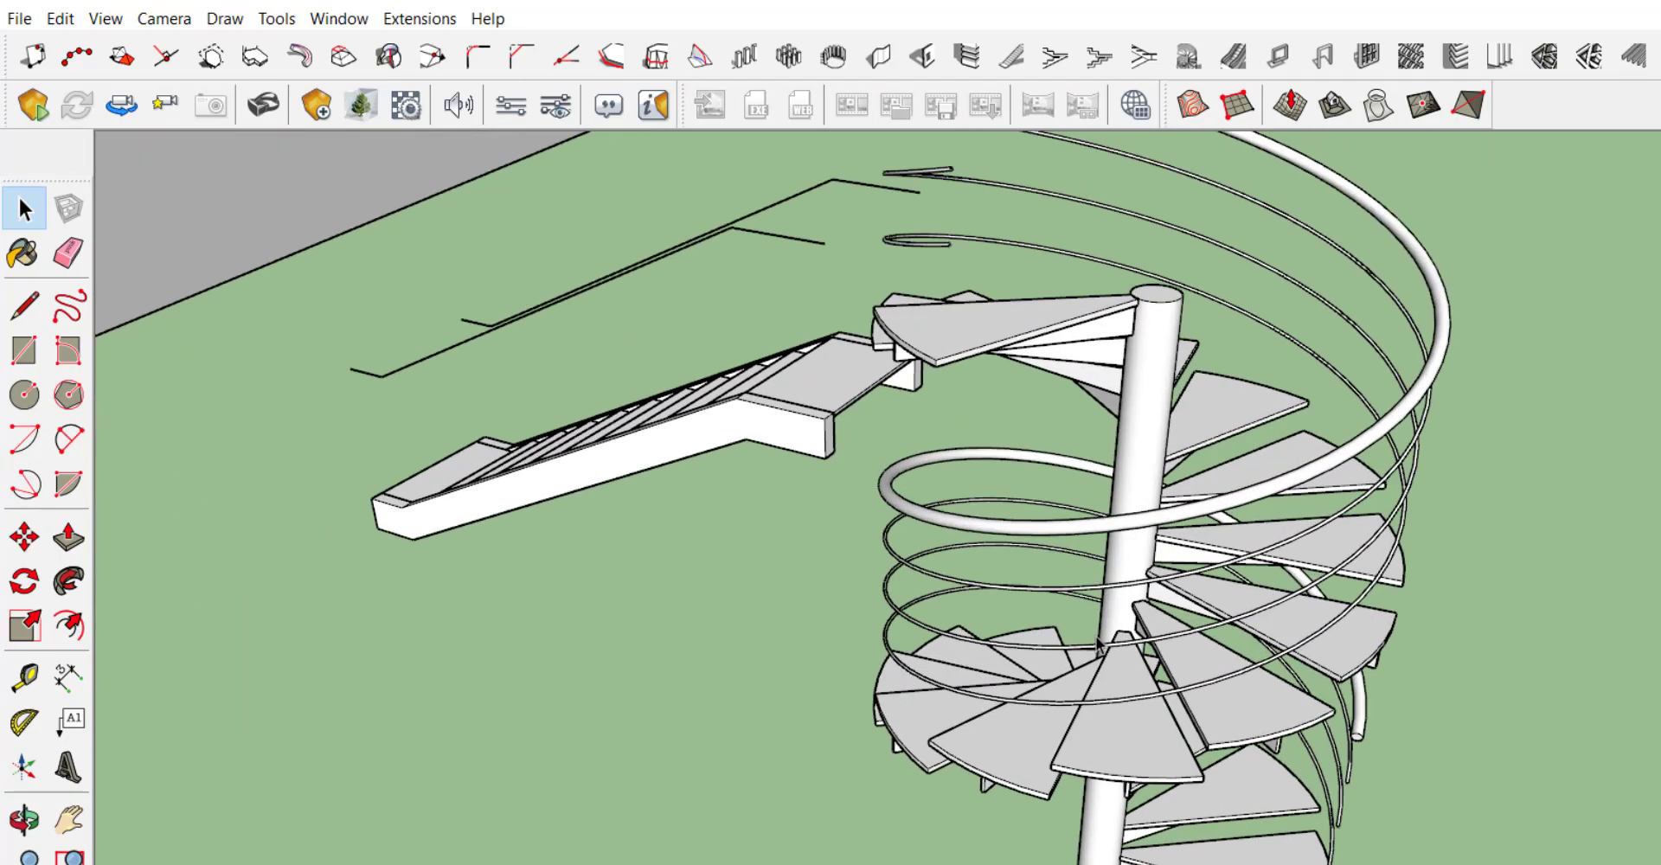
scroll(1250, 443, down, 3)
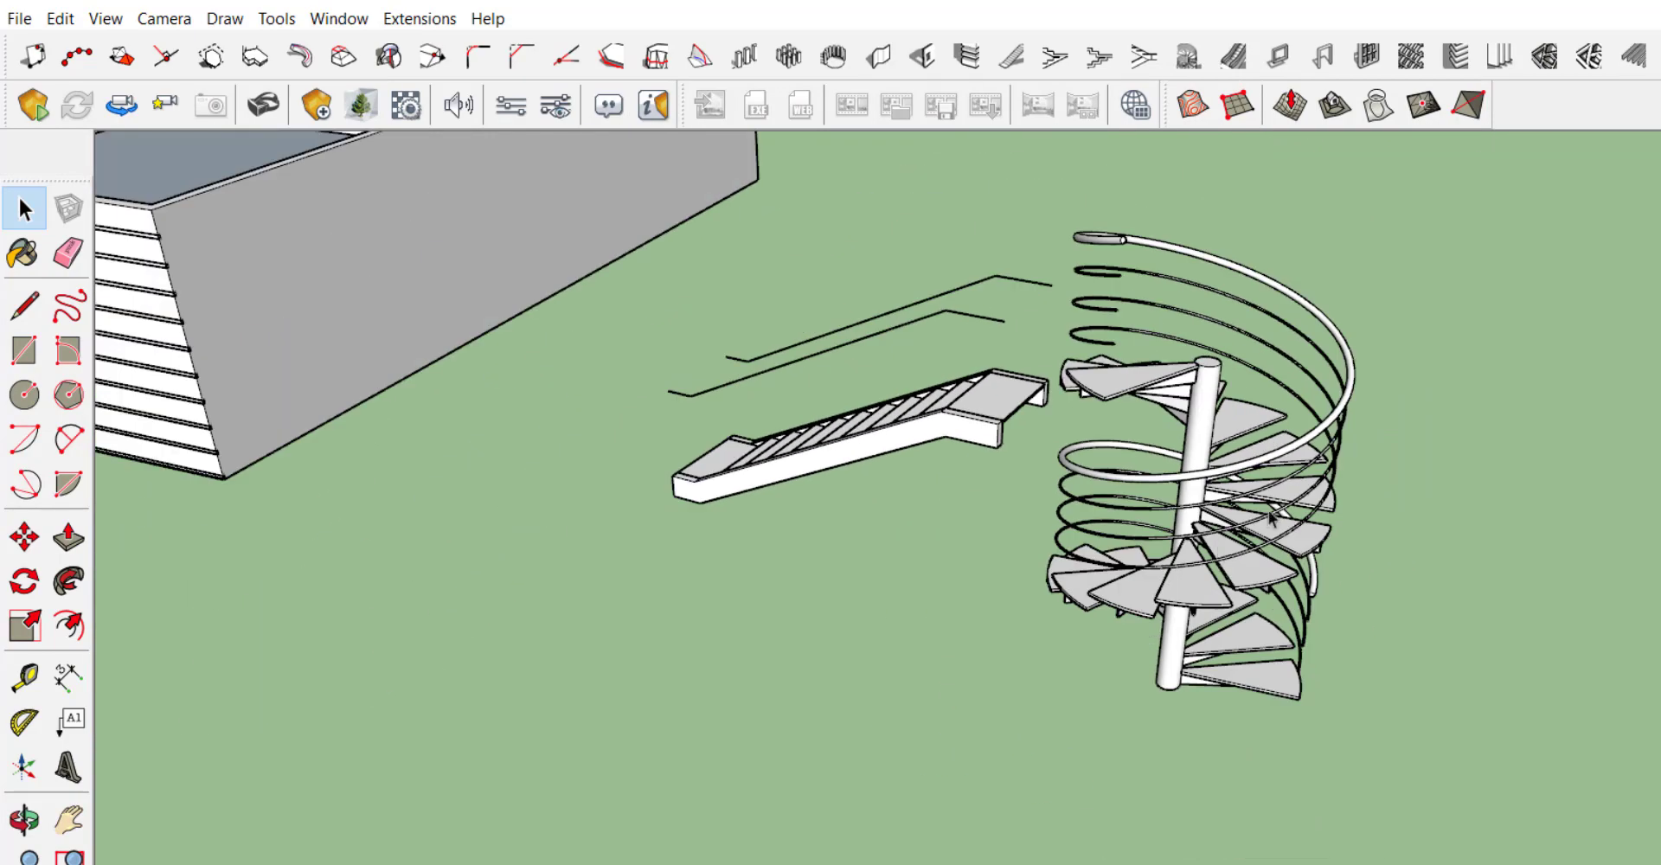
scroll(1270, 517, down, 3)
scroll(1392, 509, down, 2)
mouse_move(1392, 509)
middle_down()
mouse_move(945, 456)
mouse_move(1369, 493)
mouse_move(1271, 475)
mouse_move(1413, 285)
middle_up()
scroll(1368, 483, up, 2)
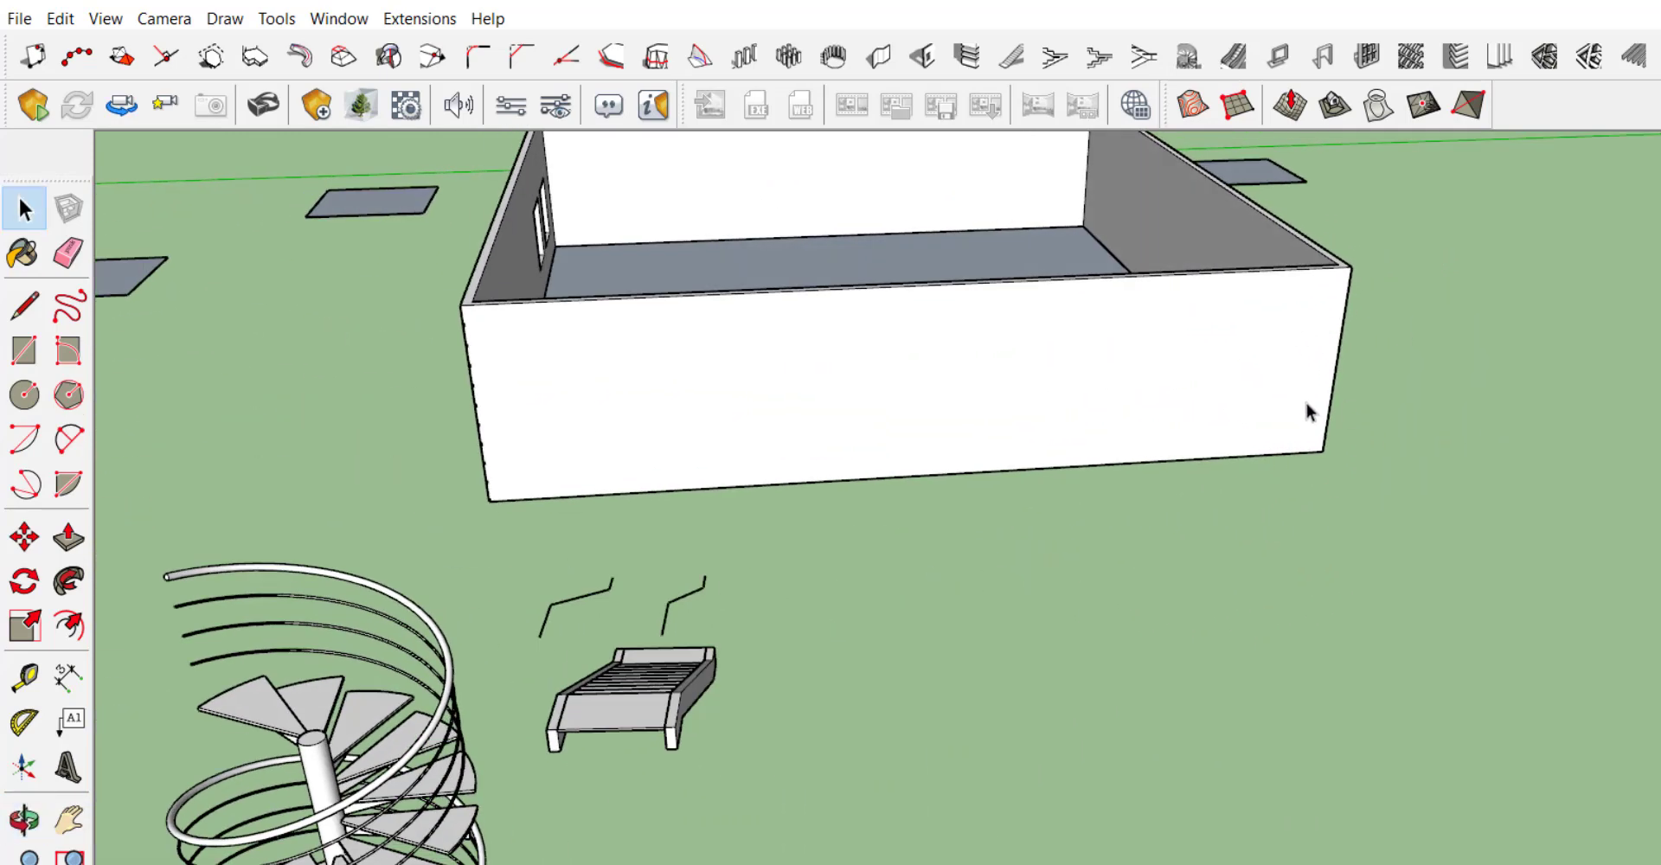
Step: Try the 1001bit window frame builder on the long front wall face
mouse_move(1268, 407)
middle_down()
mouse_move(1212, 378)
mouse_move(1260, 352)
middle_up()
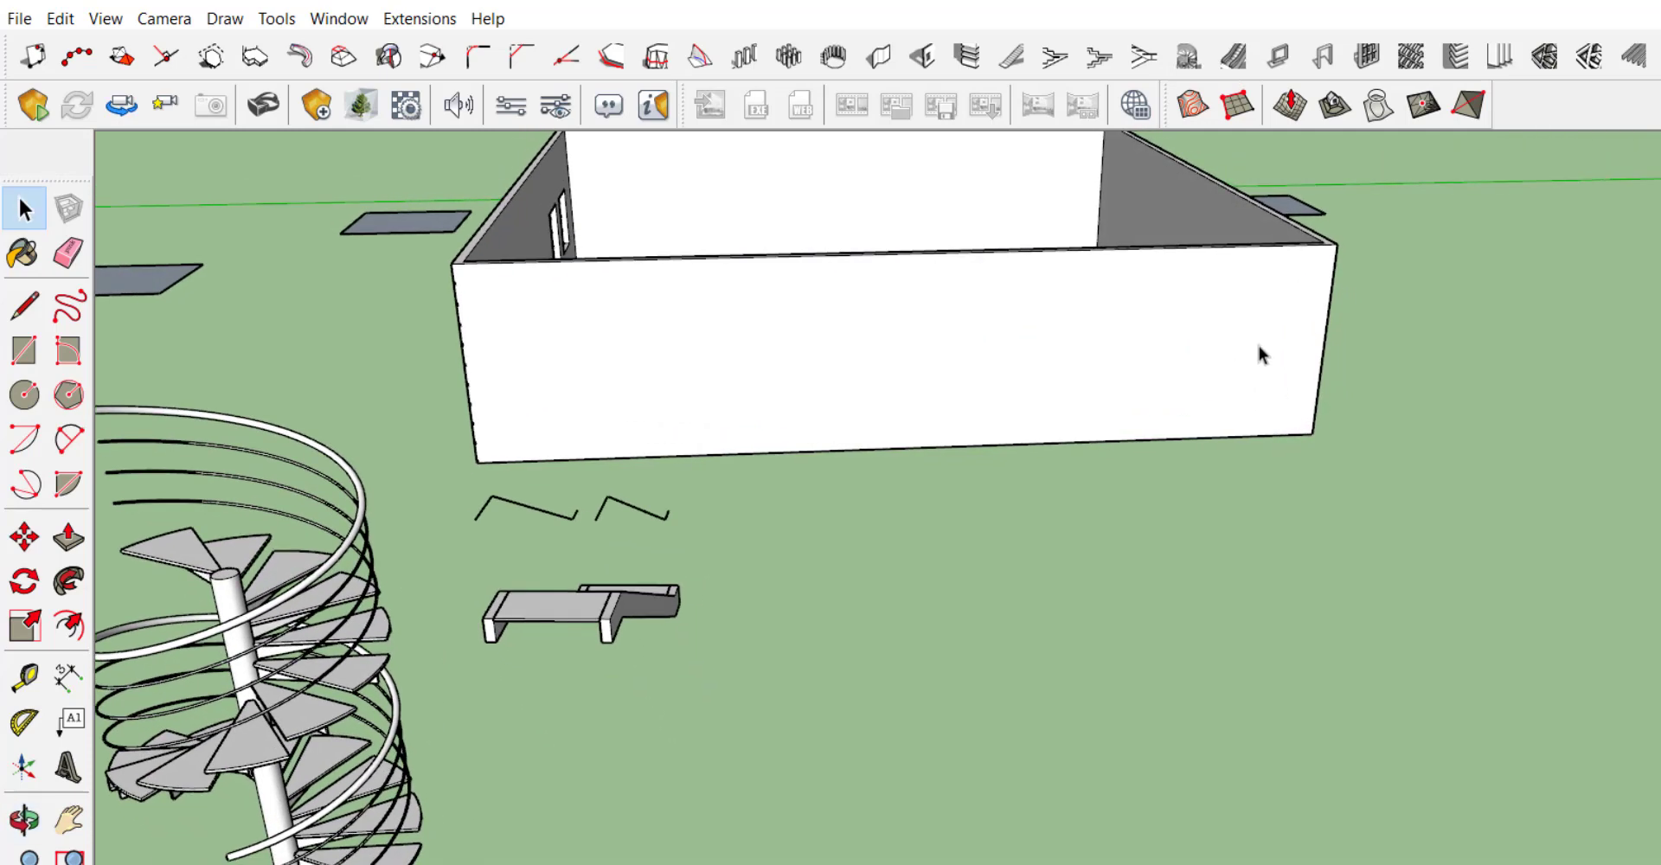
click(1278, 58)
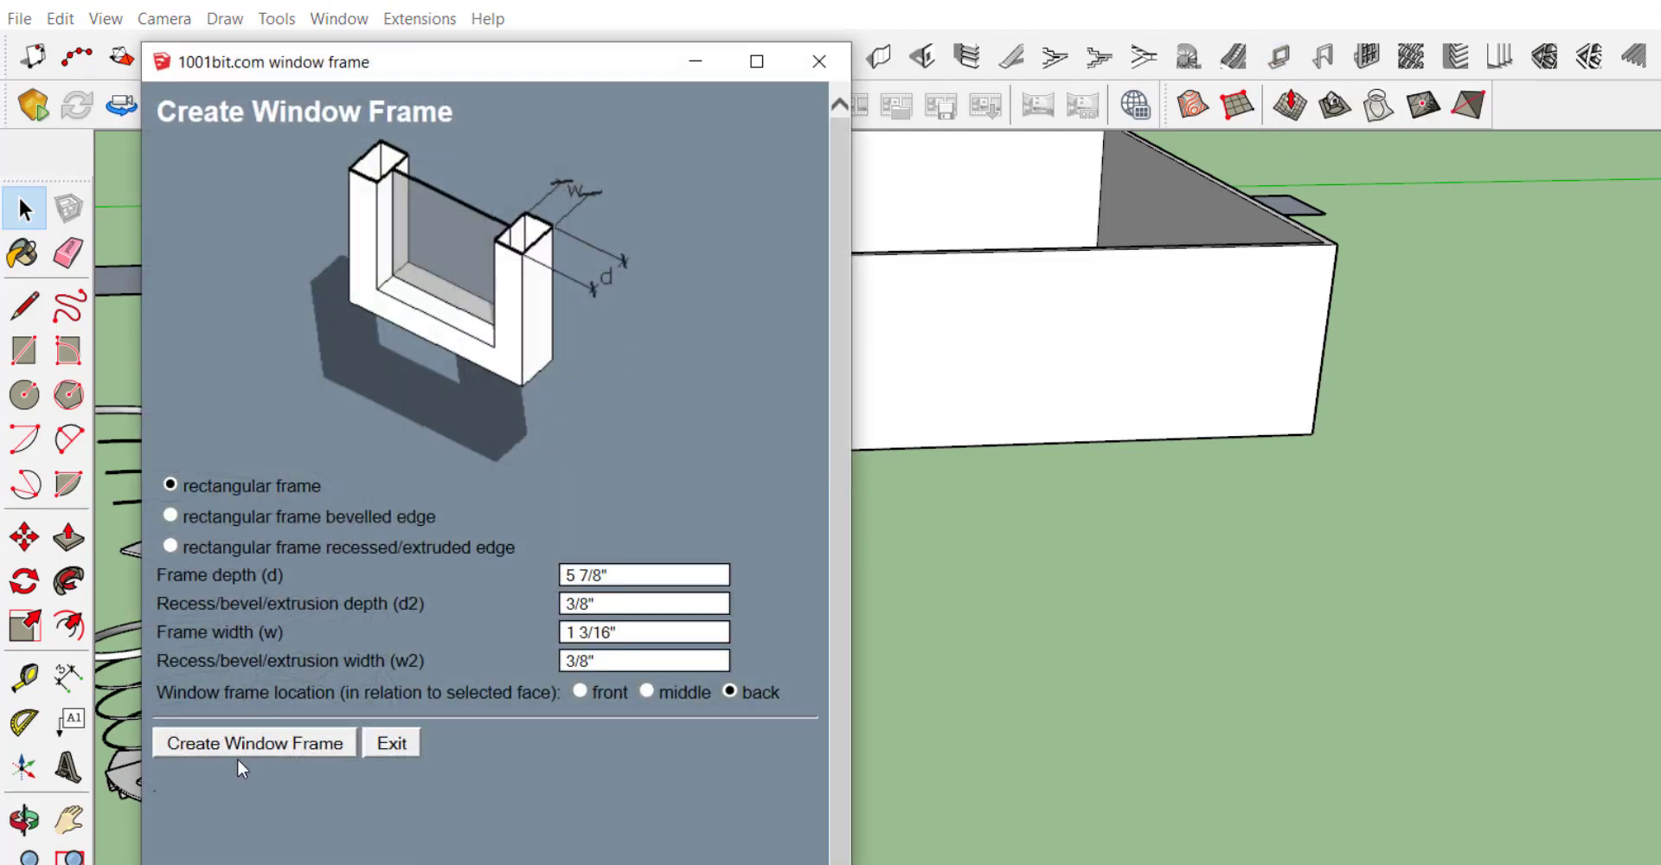
click(238, 753)
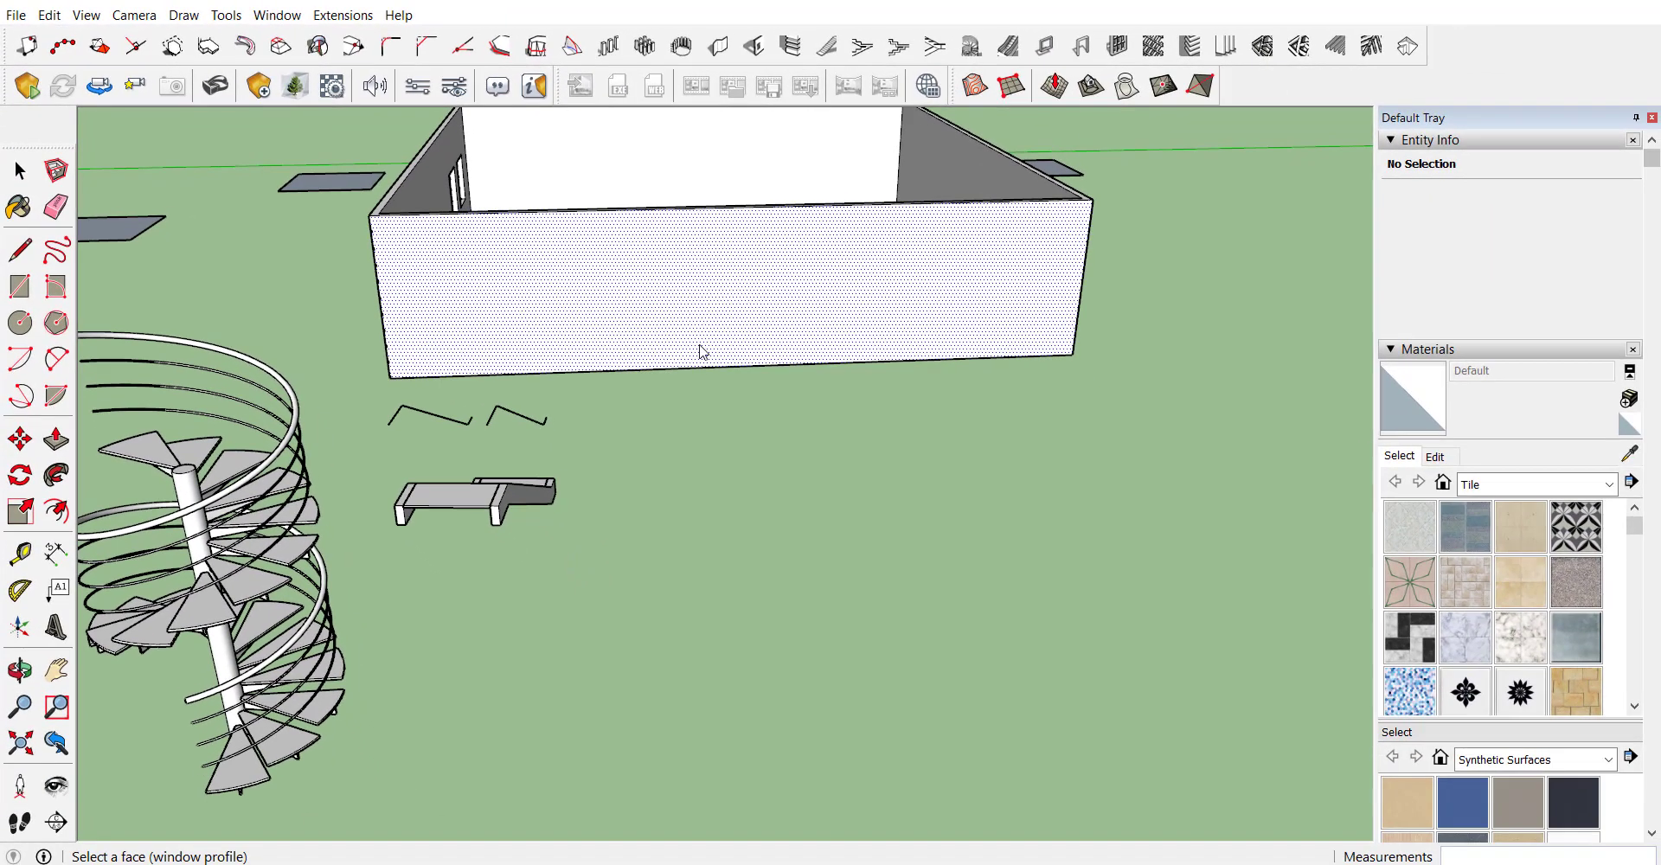
click(727, 294)
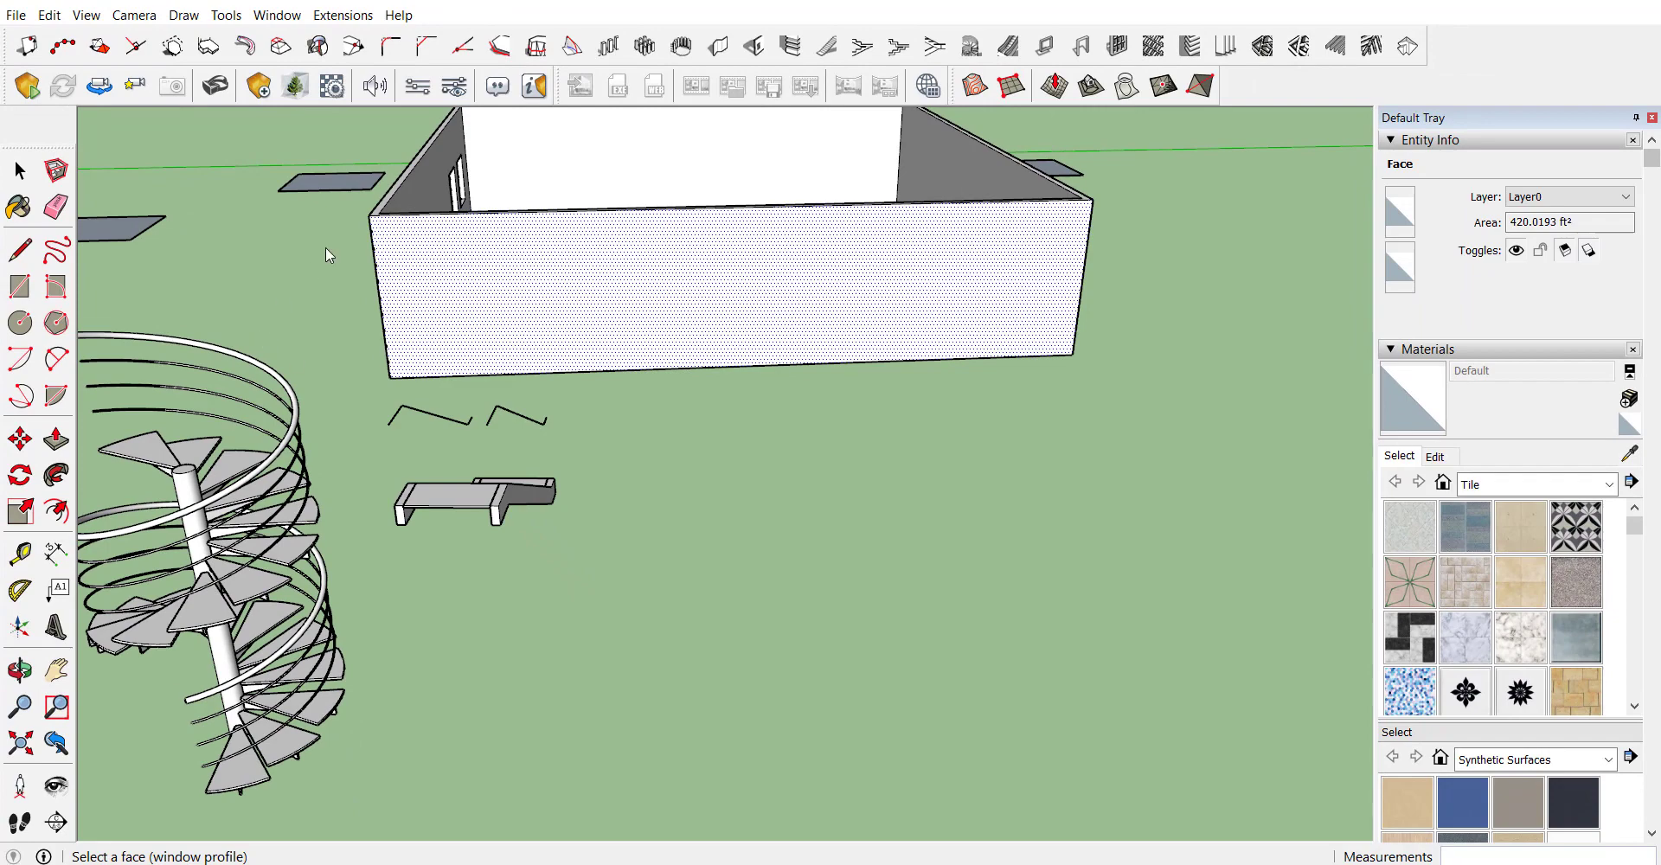
Step: Draw a rectangle filling the second wall opening and select the new face with its edges
mouse_move(325, 246)
middle_down()
mouse_move(945, 327)
mouse_move(641, 434)
middle_up()
scroll(646, 412, up, 3)
scroll(538, 218, up, 3)
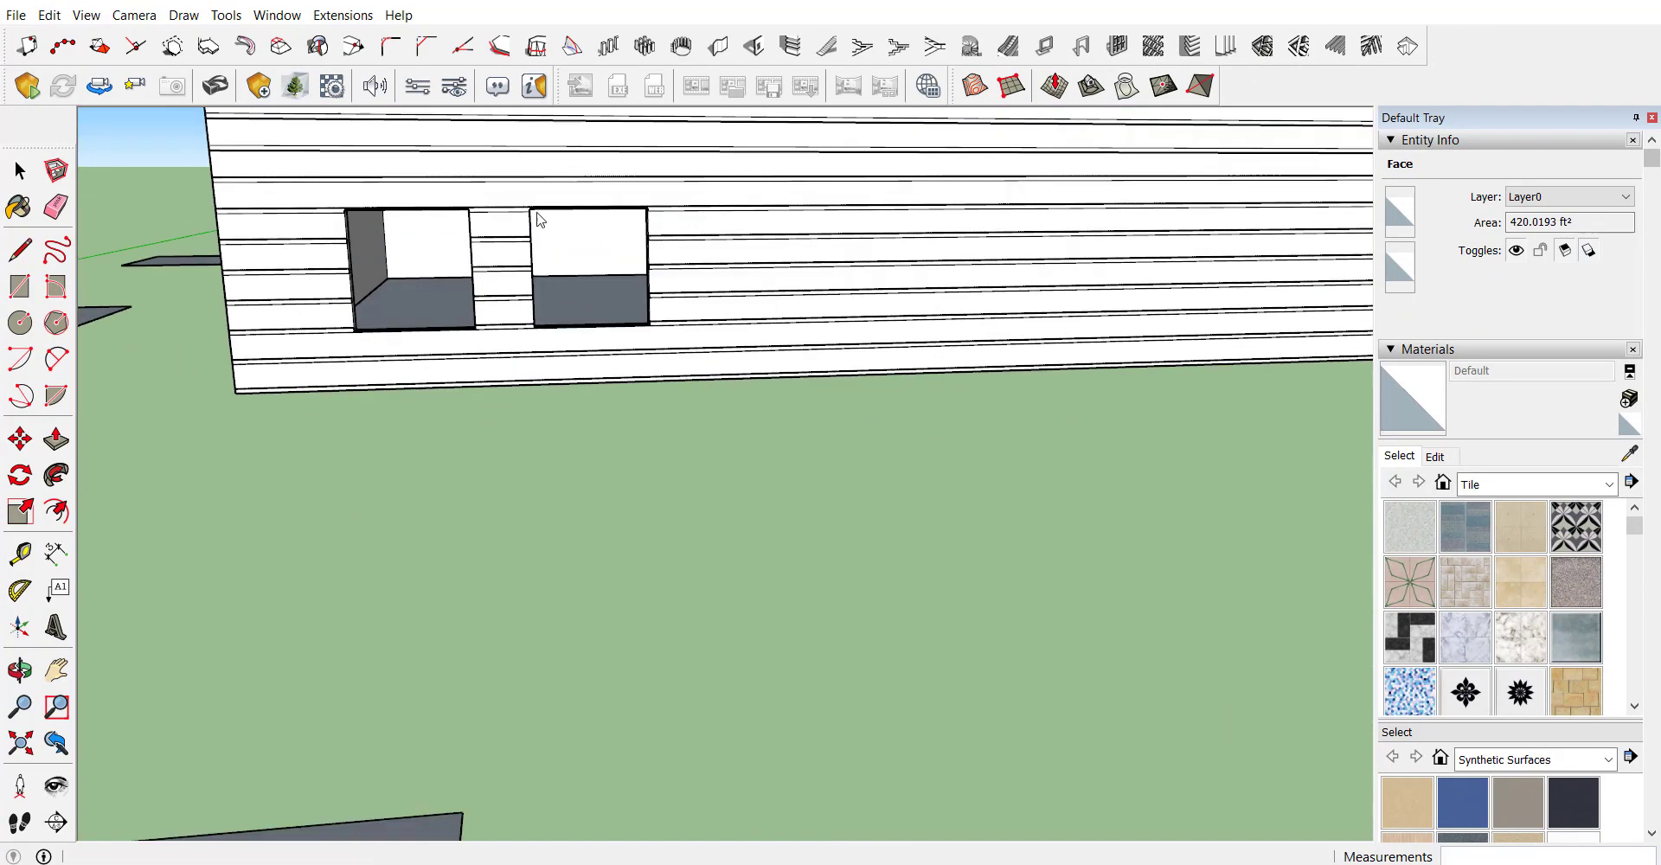
scroll(538, 218, up, 2)
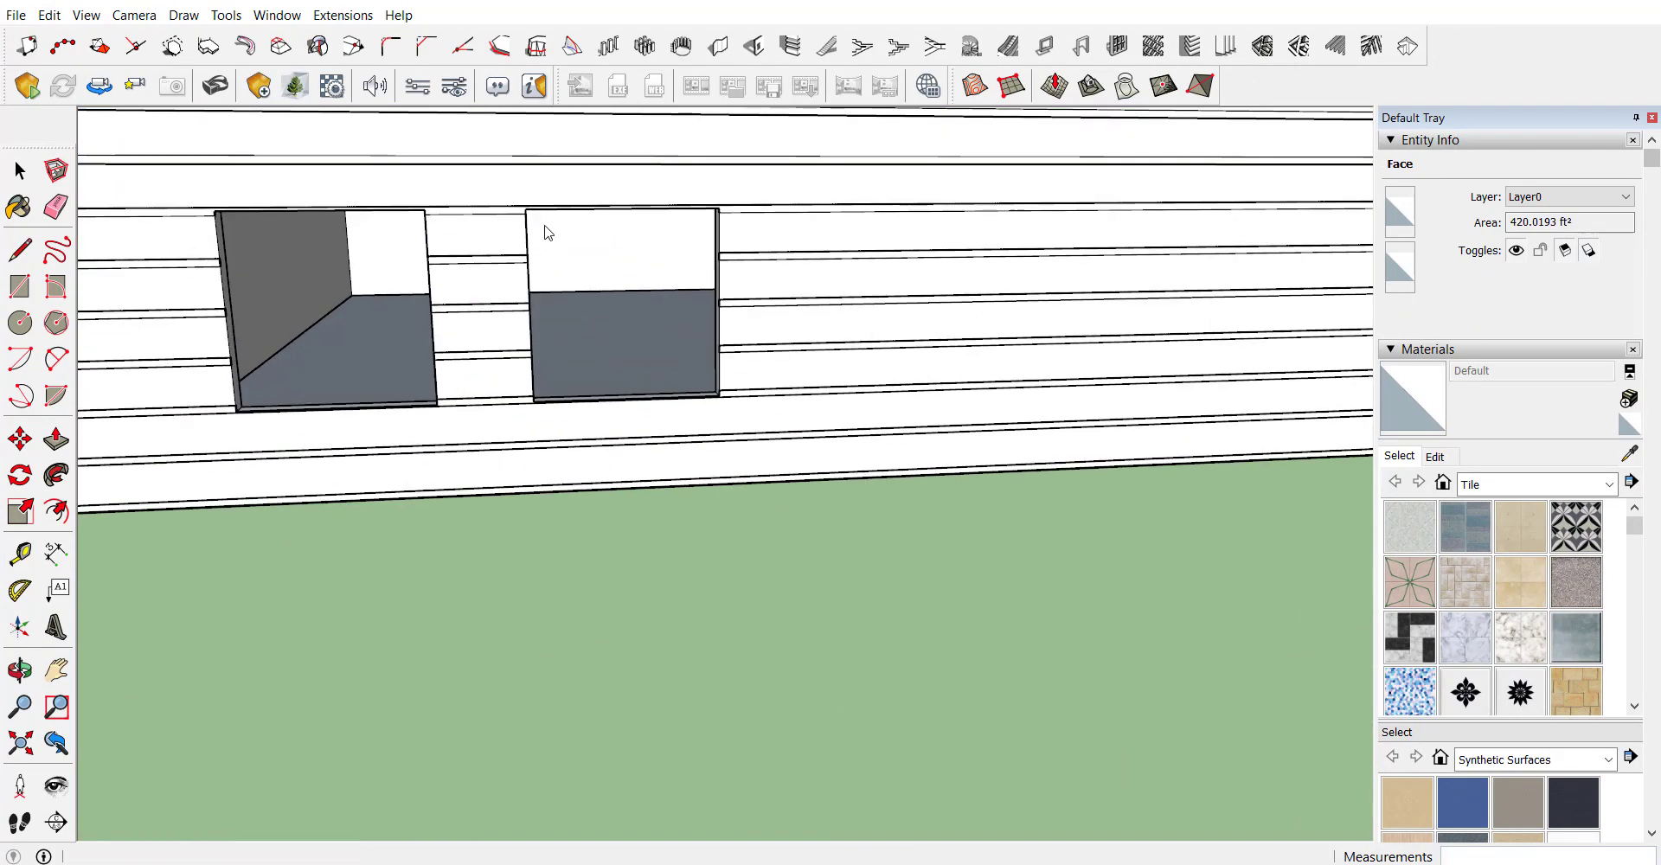
click(21, 286)
click(526, 208)
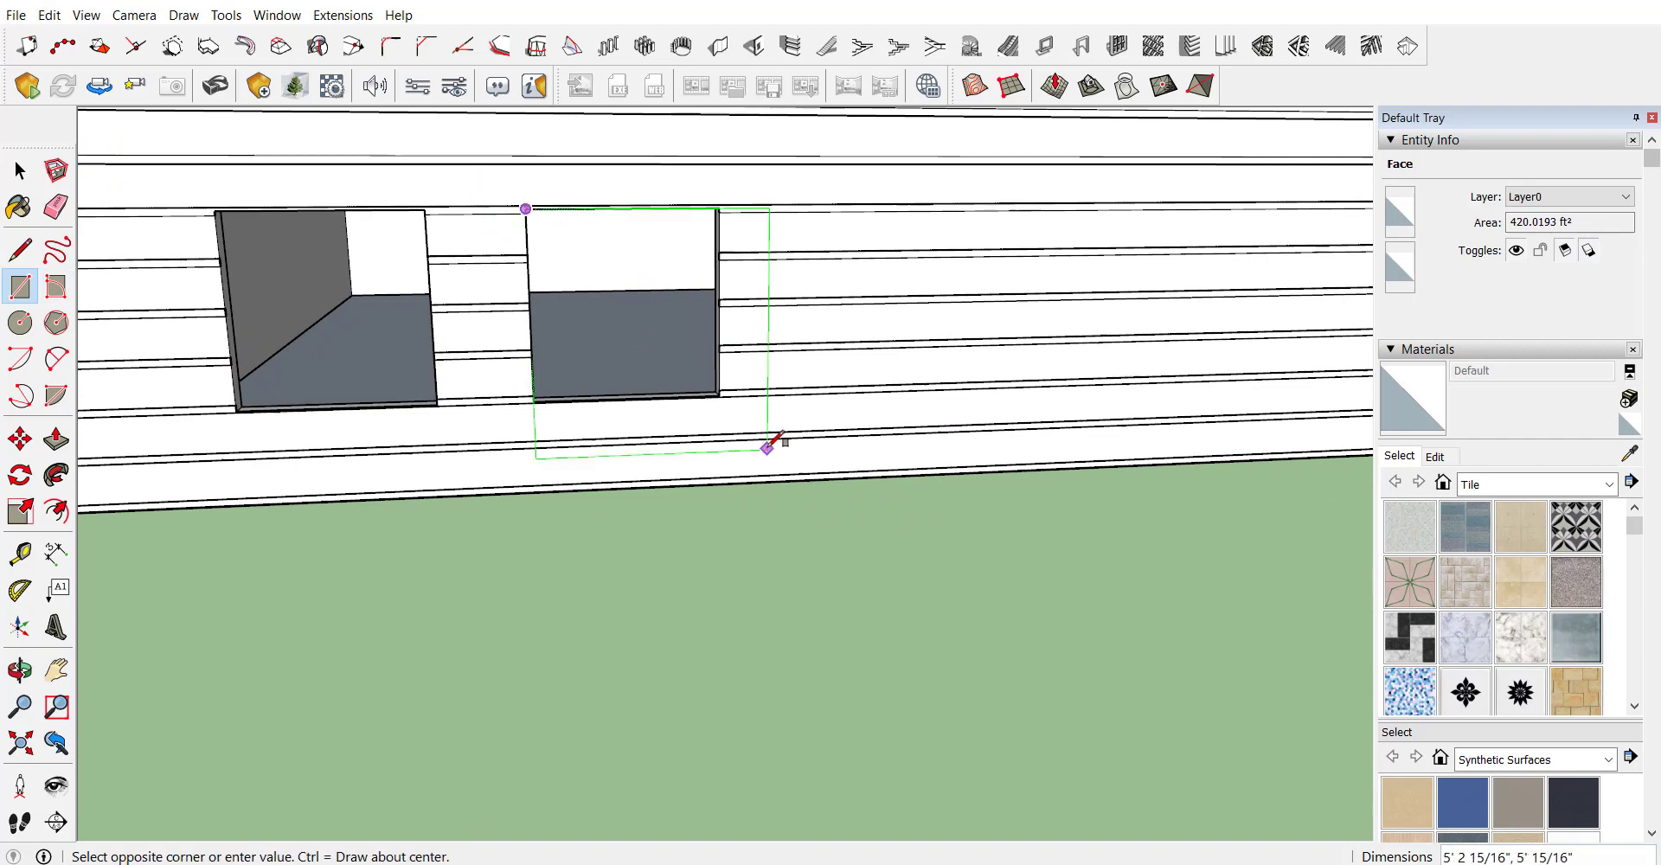
click(718, 389)
key(space)
click(629, 305)
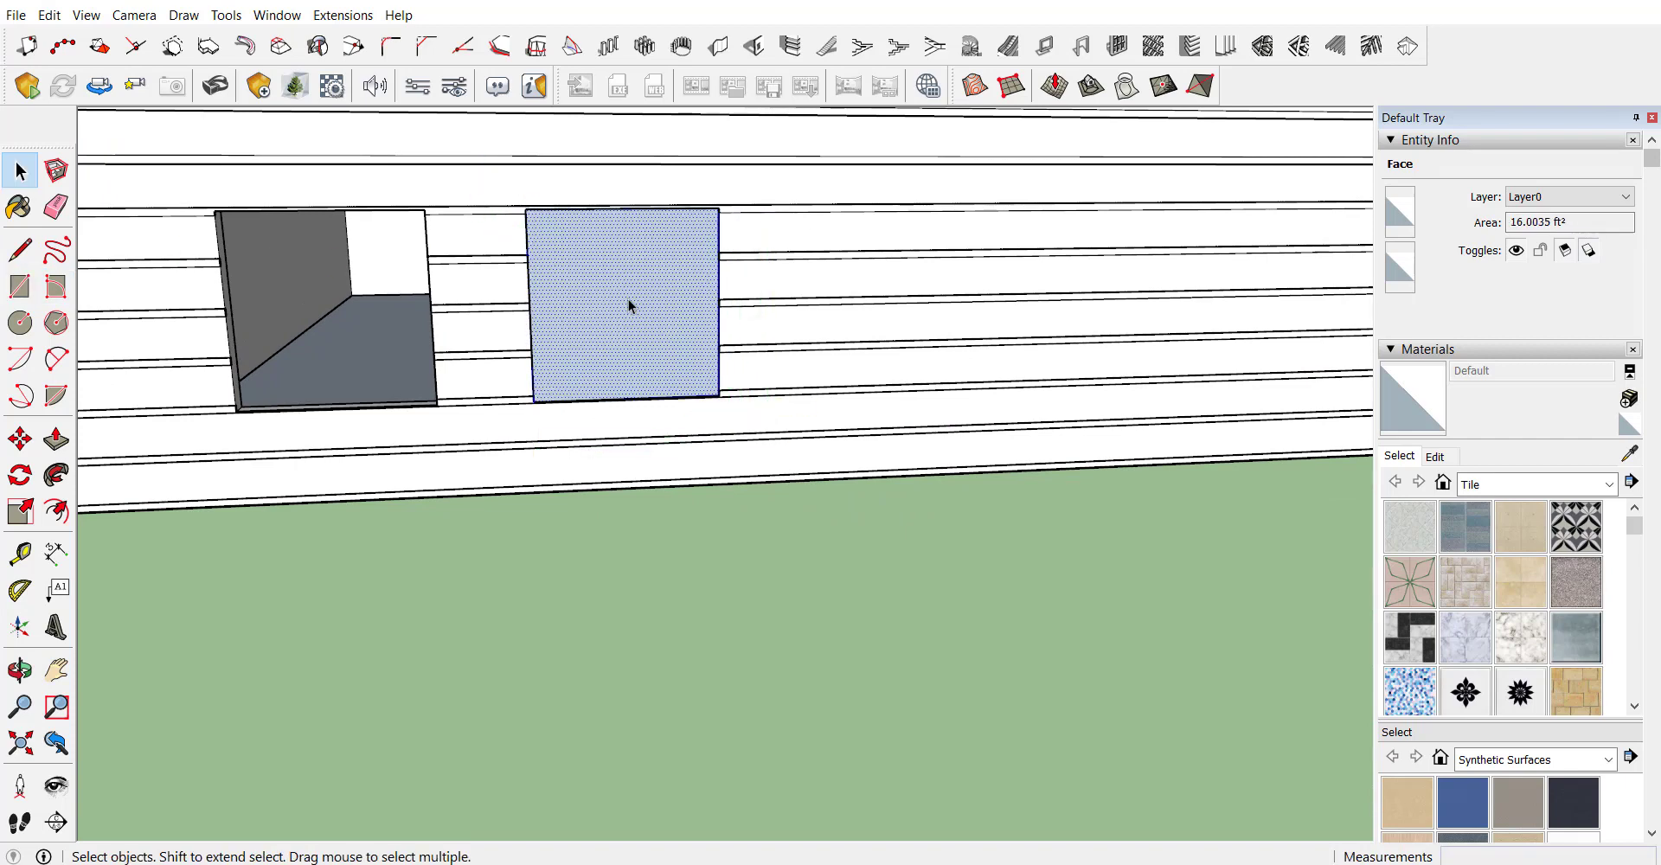
double_click(628, 304)
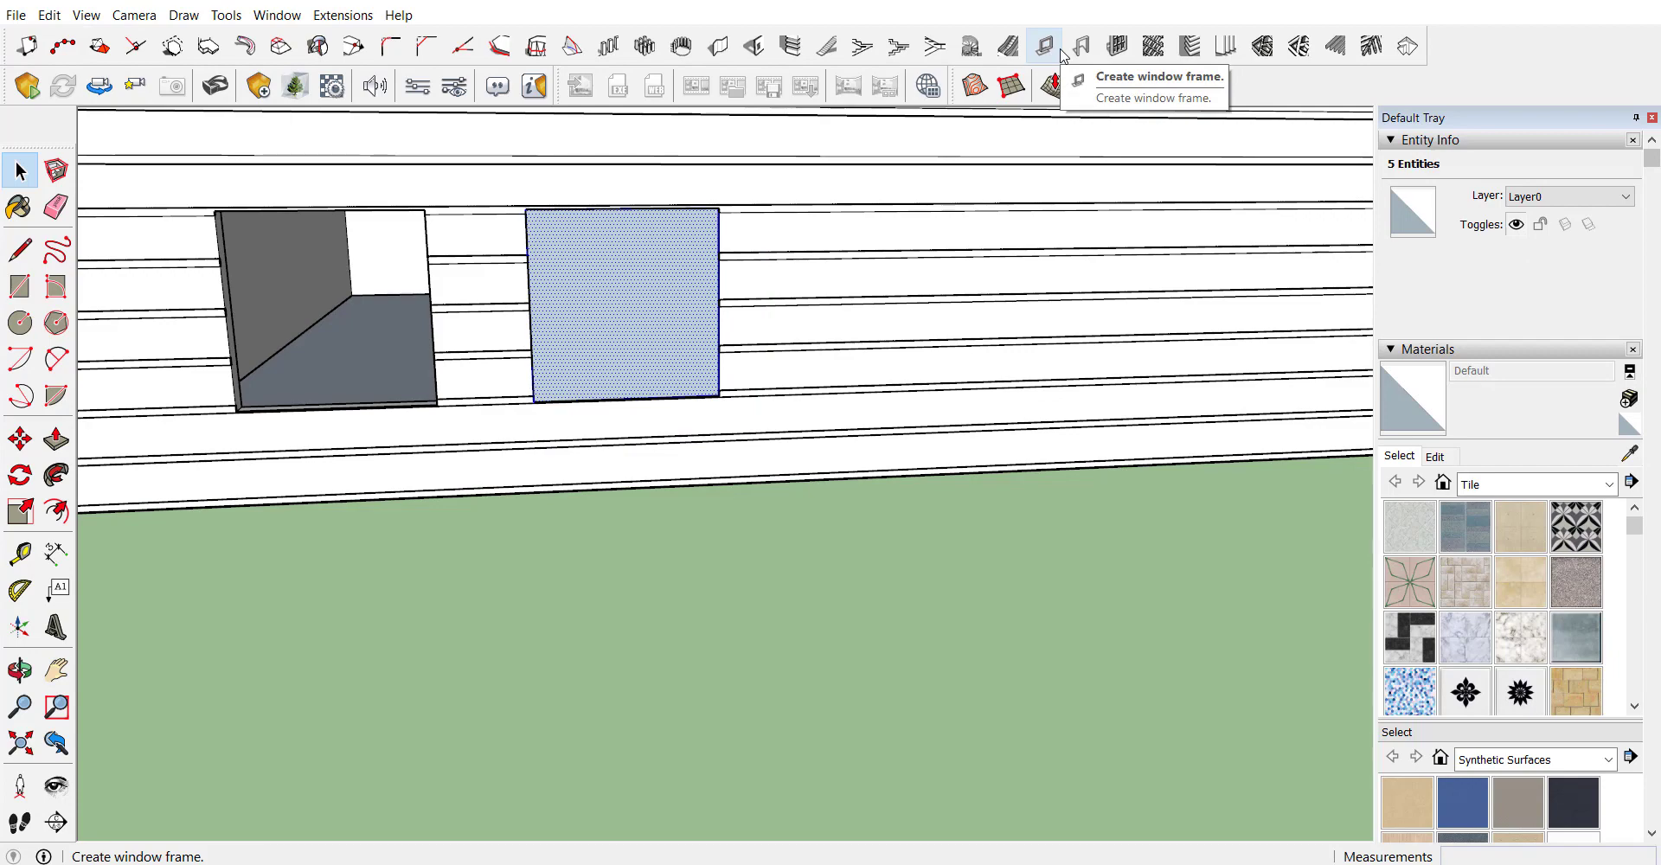
Step: Create a window frame around the selected opening face
click(1062, 54)
click(207, 608)
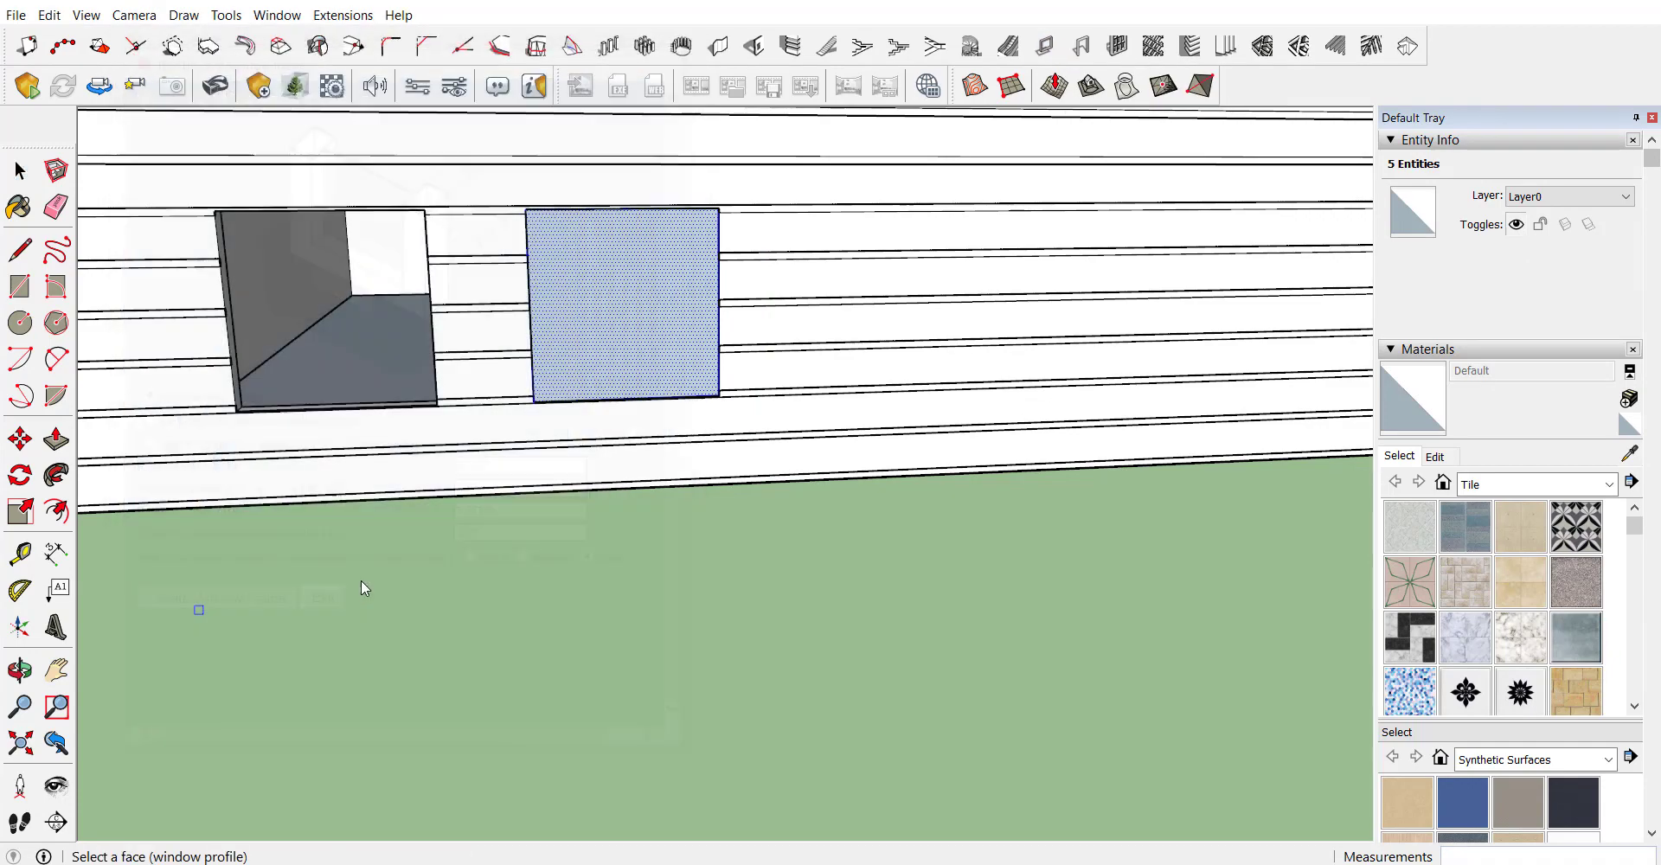
scroll(704, 211, up, 5)
scroll(740, 286, up, 3)
click(740, 288)
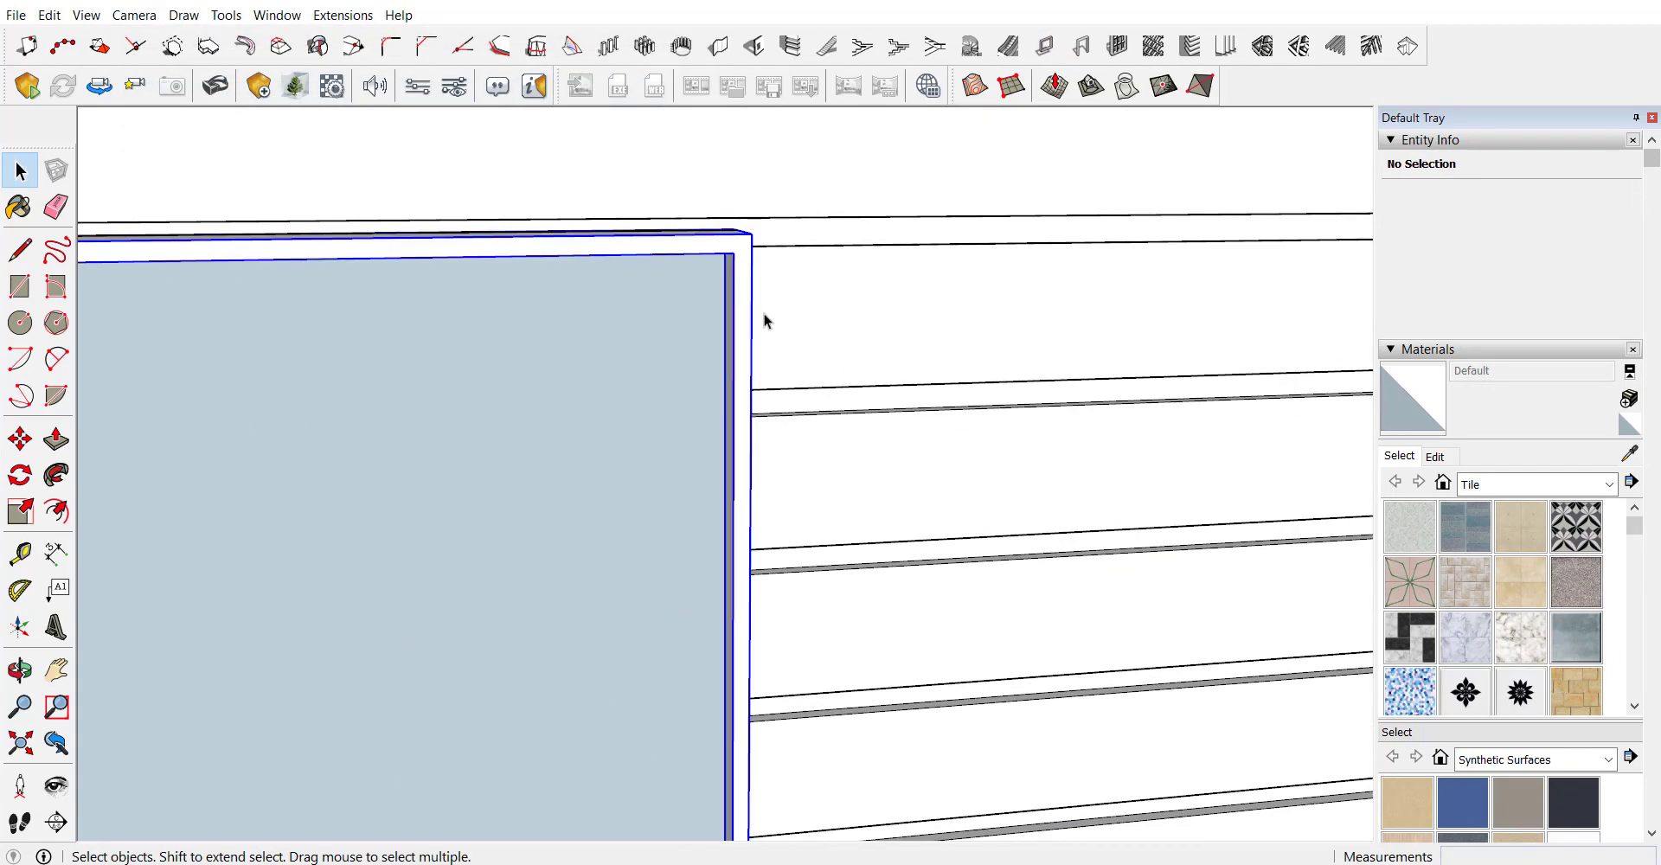
scroll(765, 319, down, 3)
middle_drag(401, 326, 694, 345)
scroll(799, 277, down, 2)
scroll(764, 385, up, 2)
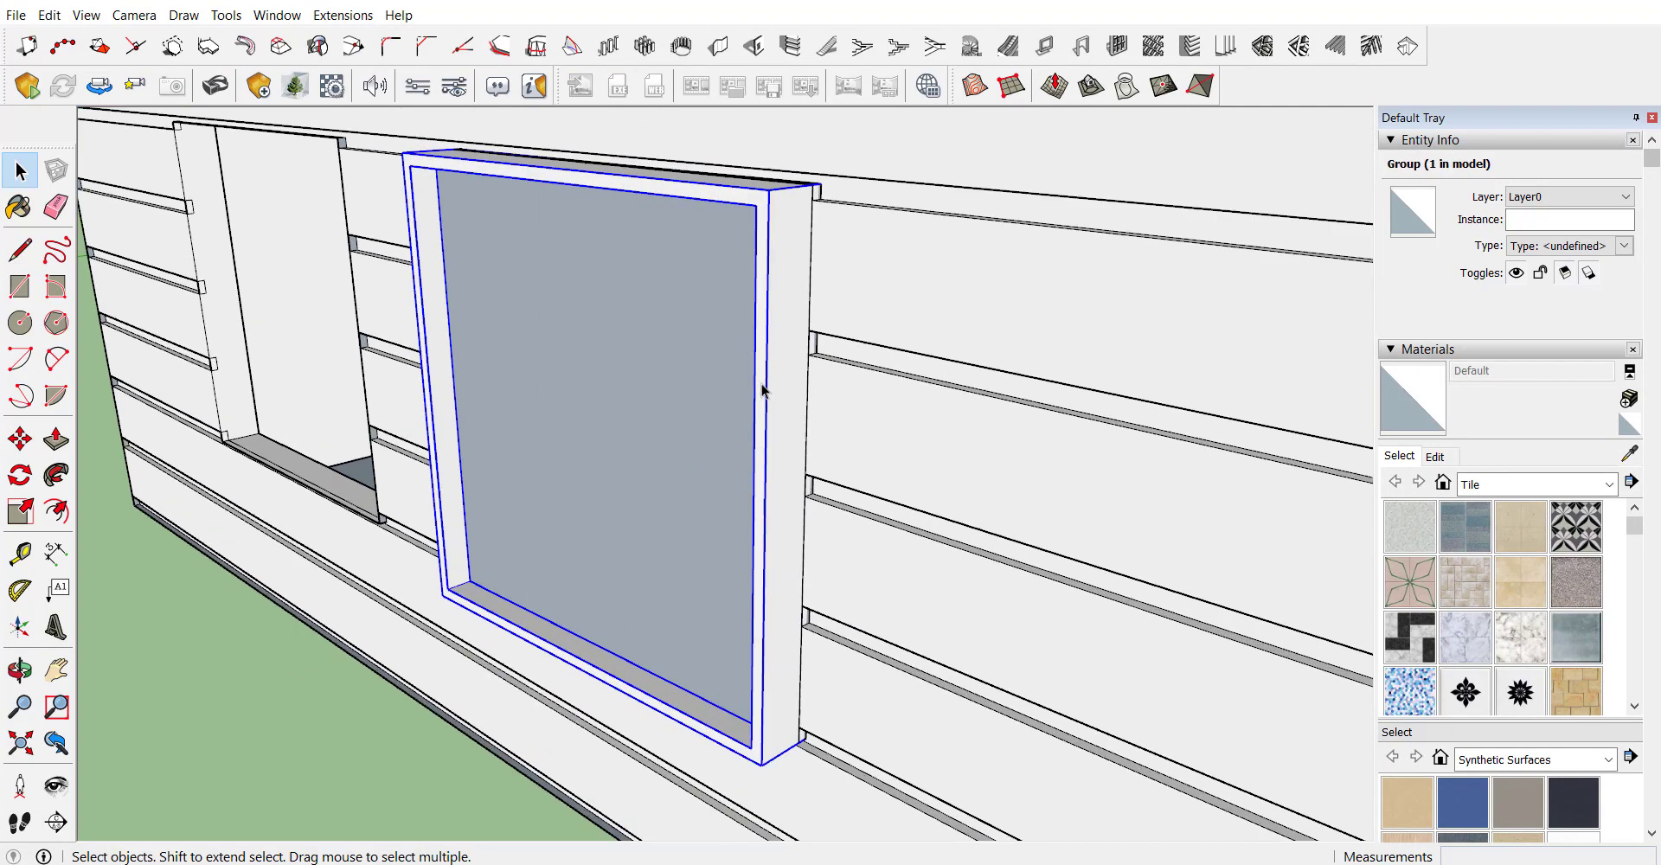
mouse_move(771, 393)
middle_down()
mouse_move(908, 393)
mouse_move(539, 475)
middle_up()
Step: Paint the window pane Translucent Glass Gray from Glass and Mirrors, then exit group editing
double_click(539, 475)
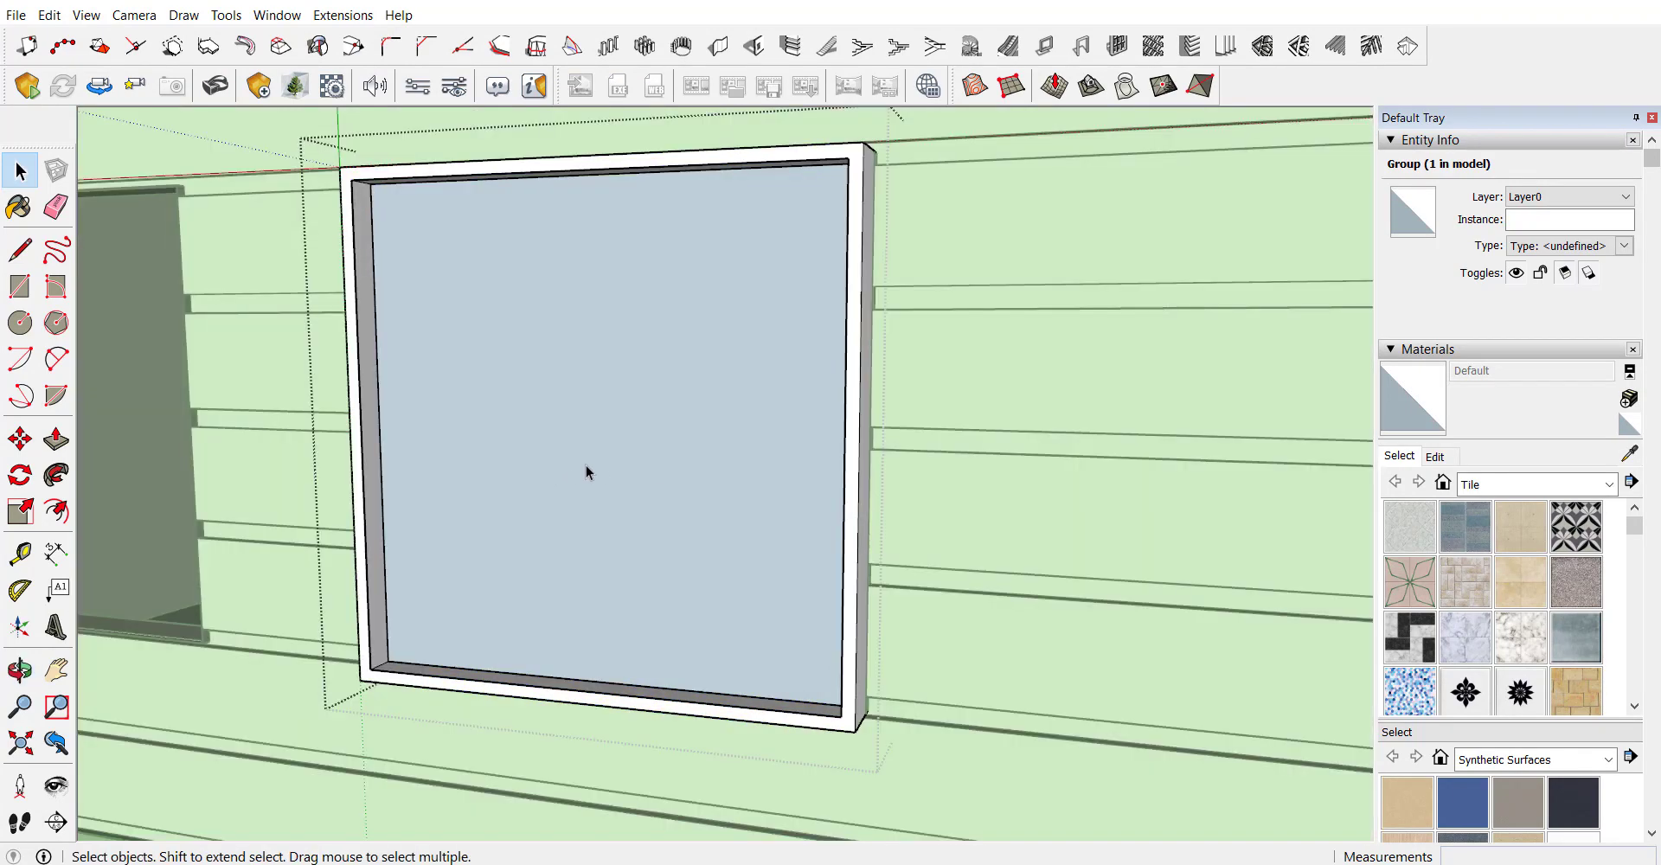
middle_drag(615, 512, 744, 518)
click(1531, 484)
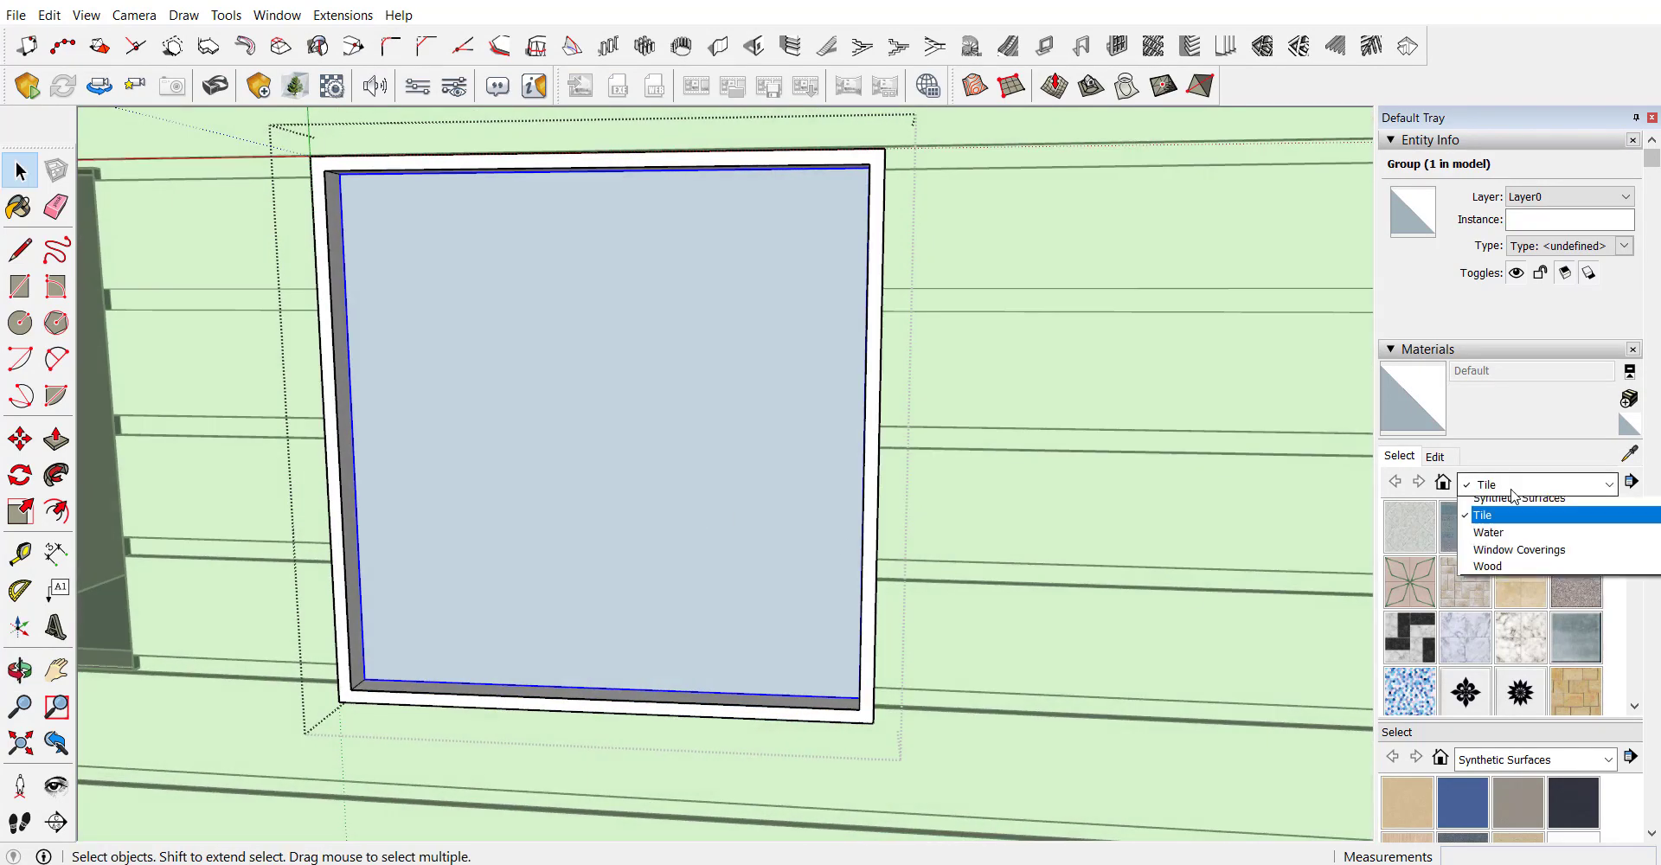
click(1552, 599)
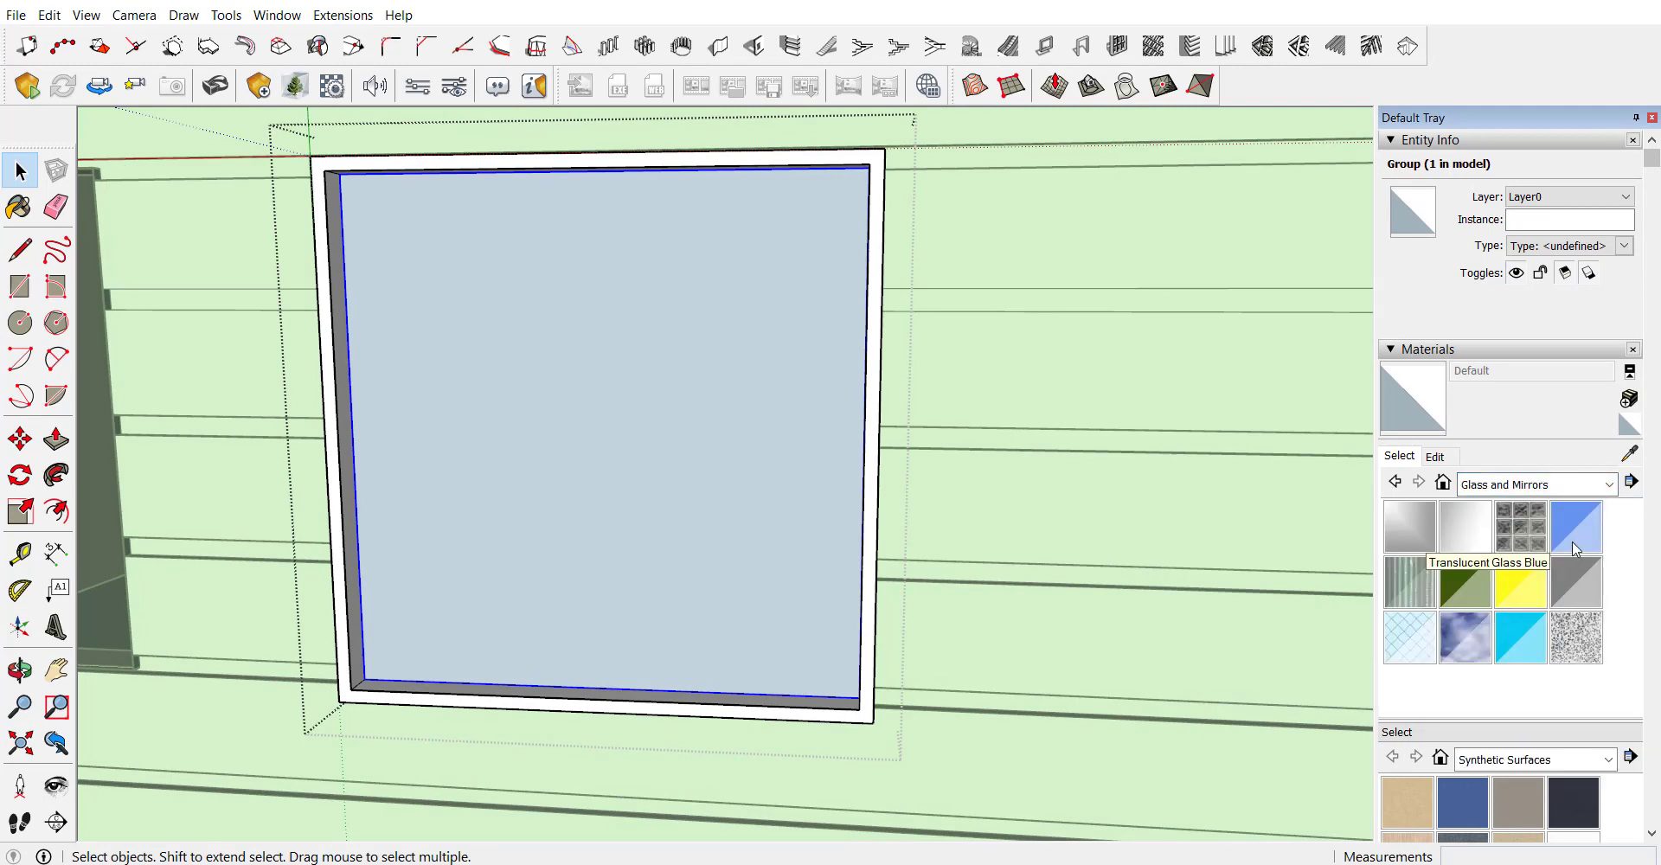
click(1576, 582)
click(815, 482)
key(space)
key(Escape)
scroll(593, 787, down, 5)
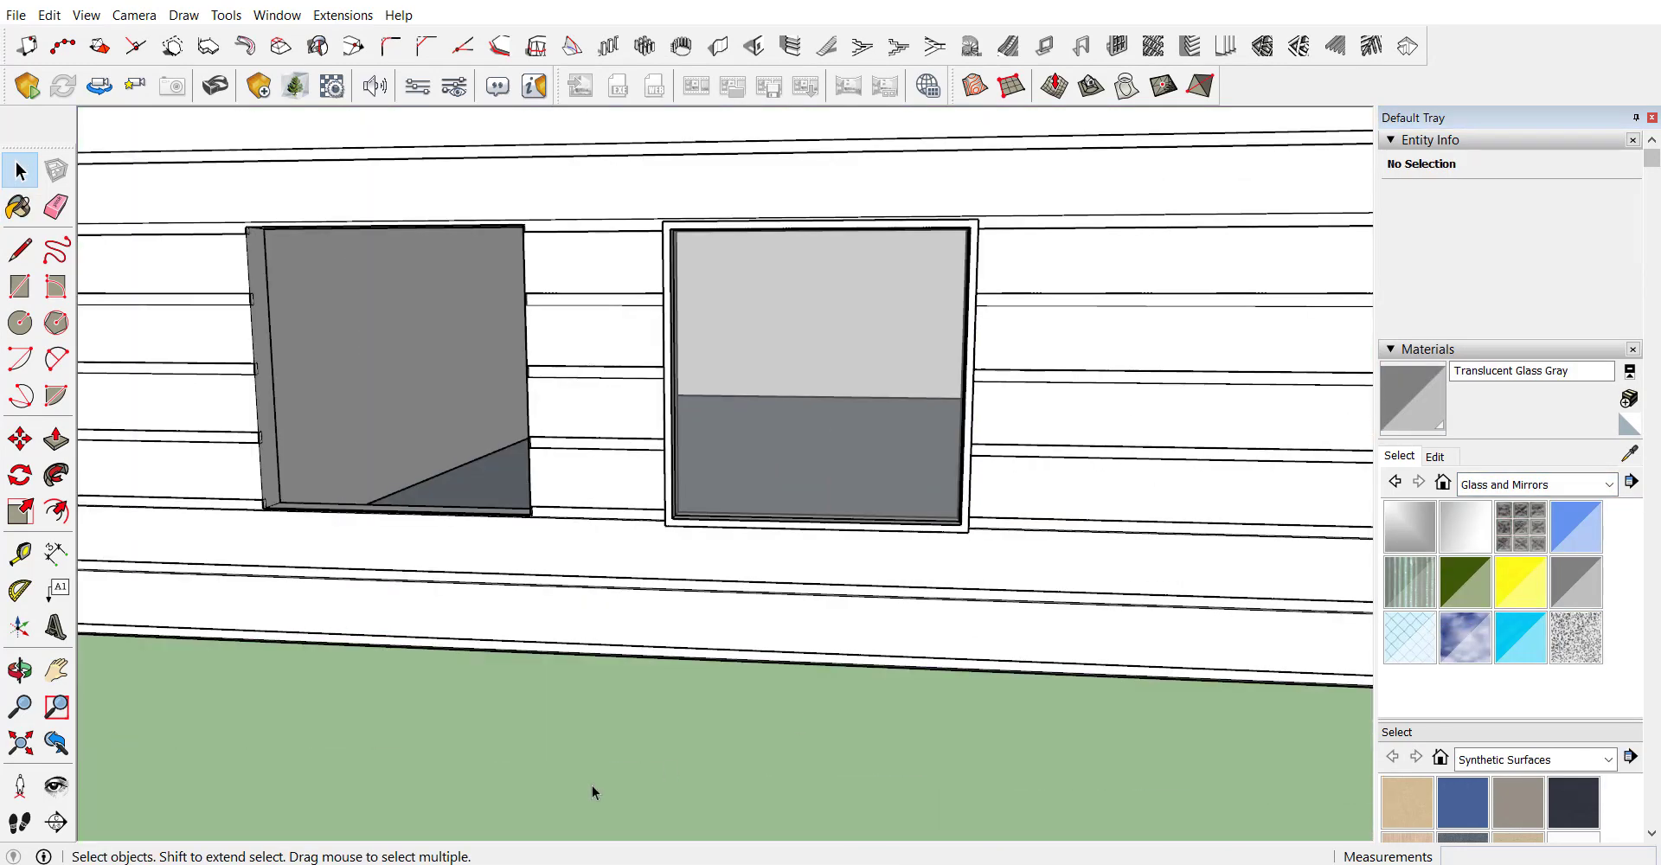
scroll(412, 523, down, 3)
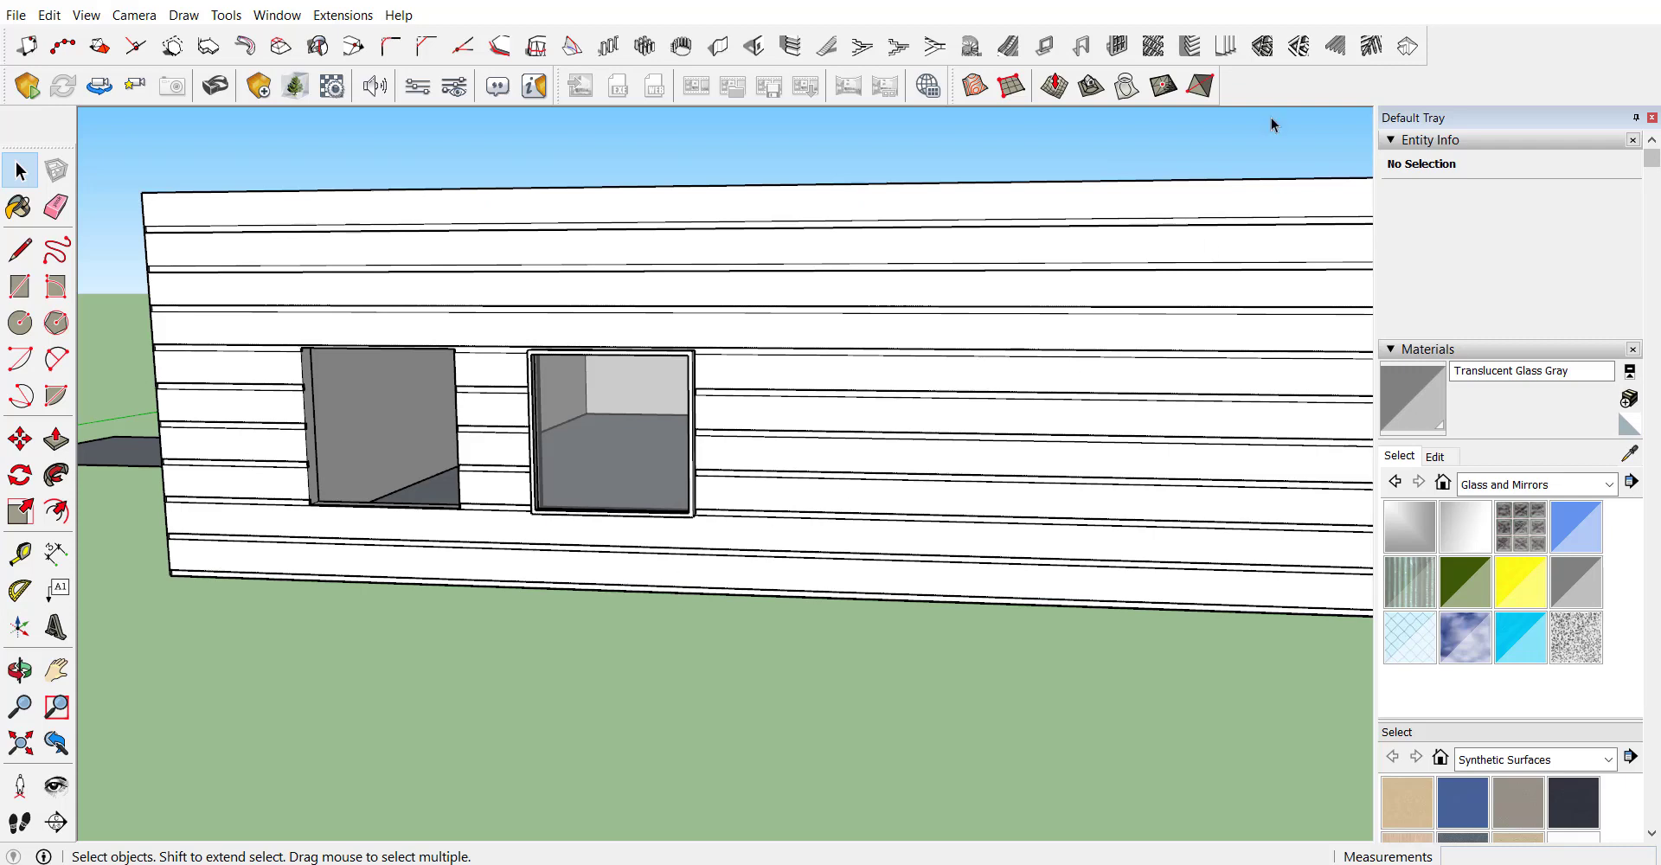
Step: Close the door frame settings without creating anything and turn to the long side wall
click(1080, 45)
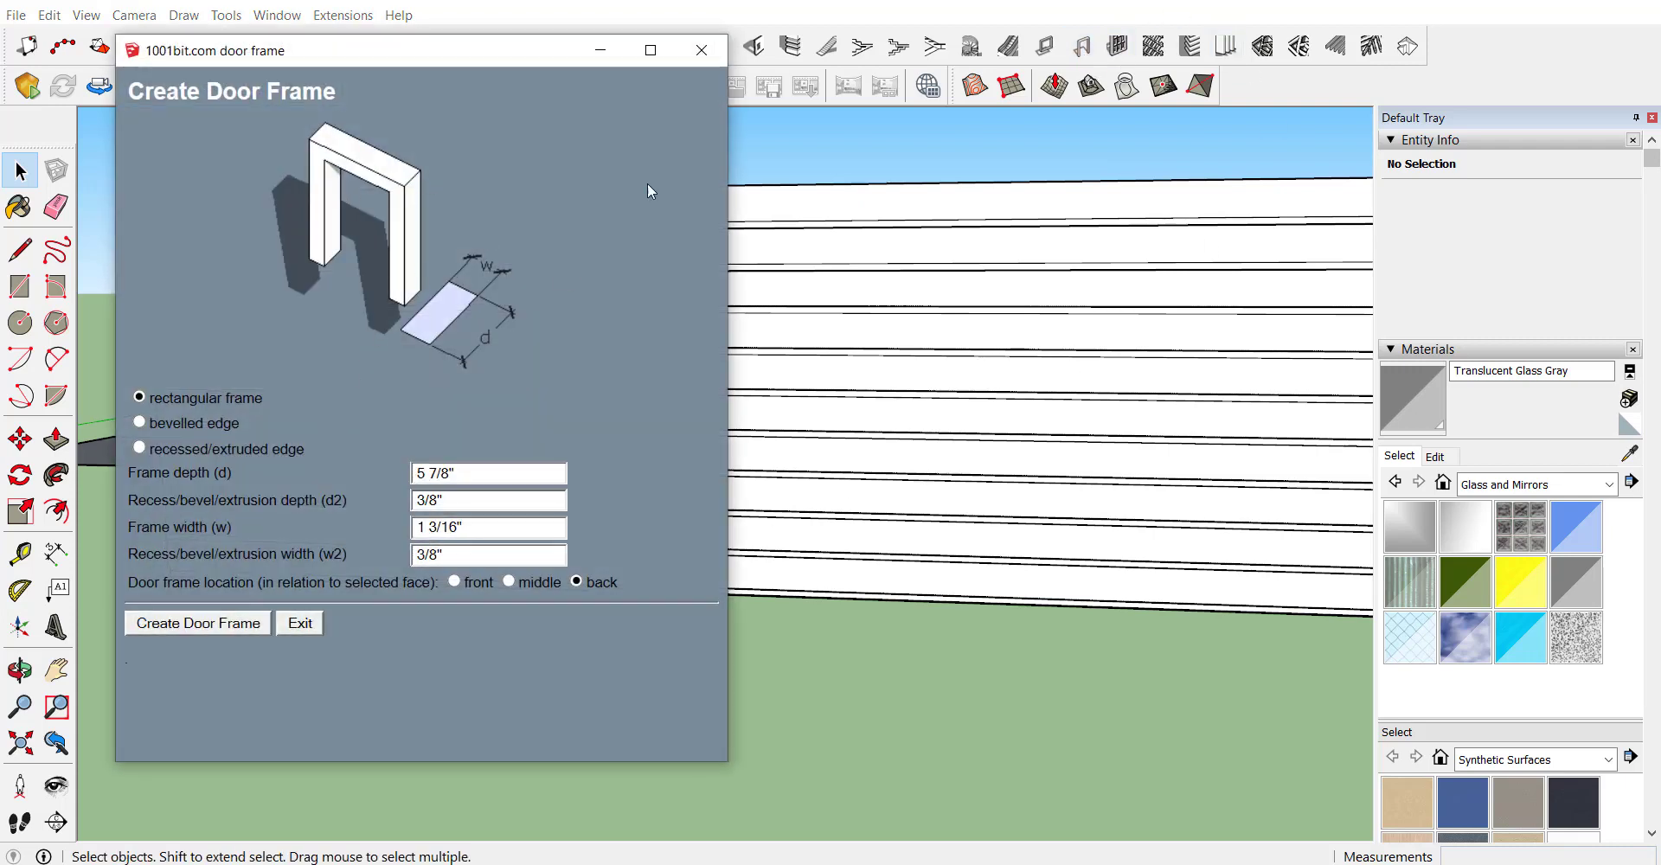
click(704, 49)
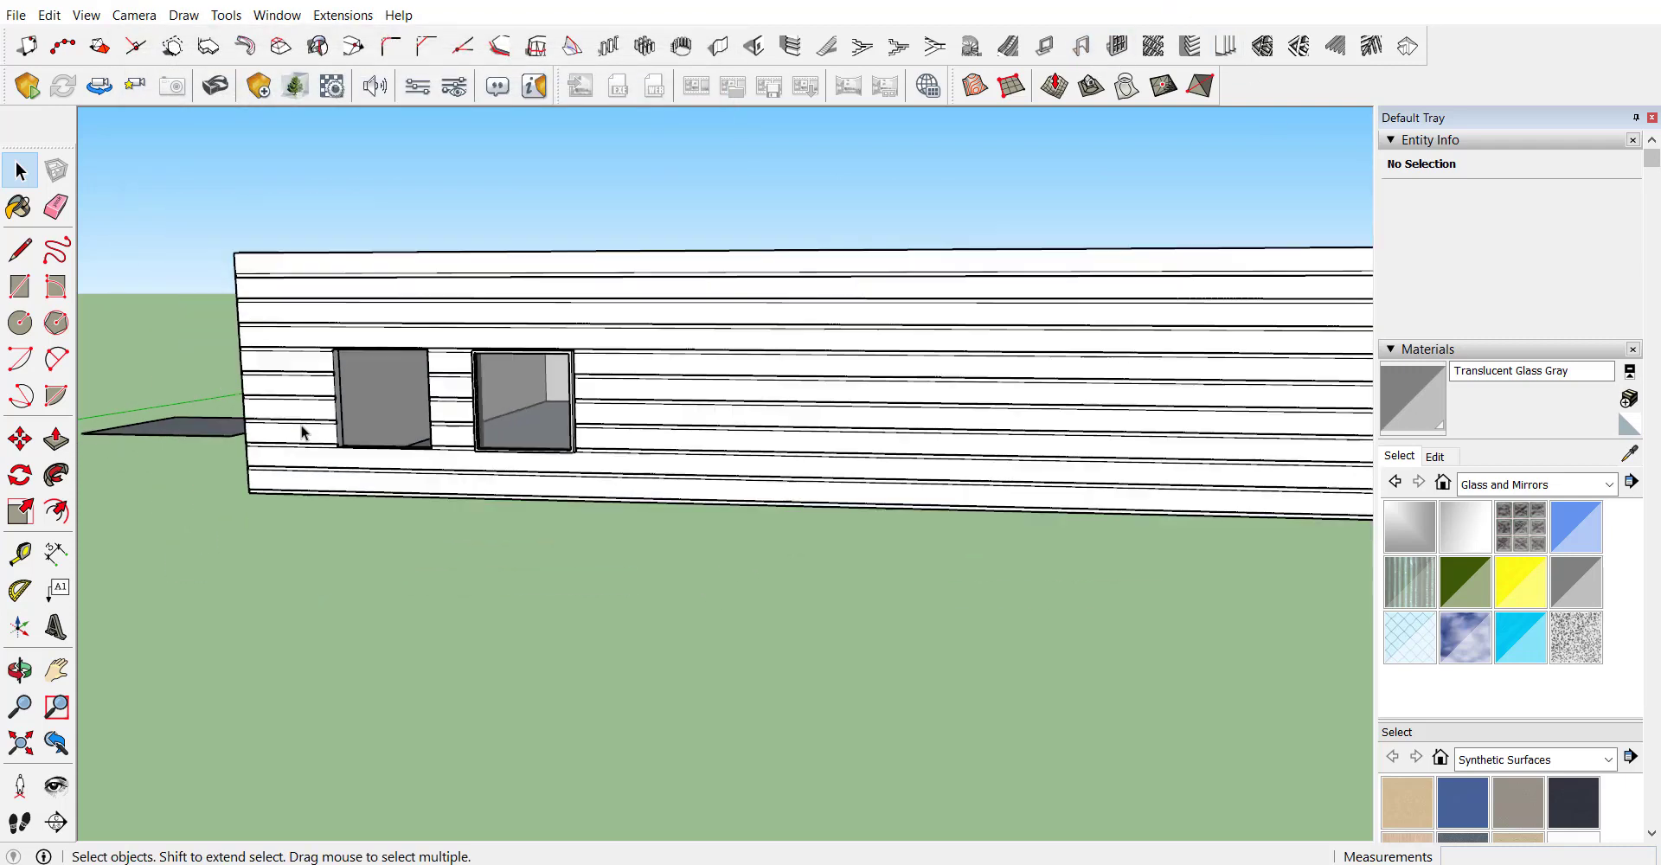
scroll(572, 466, down, 5)
middle_drag(536, 459, 1425, 441)
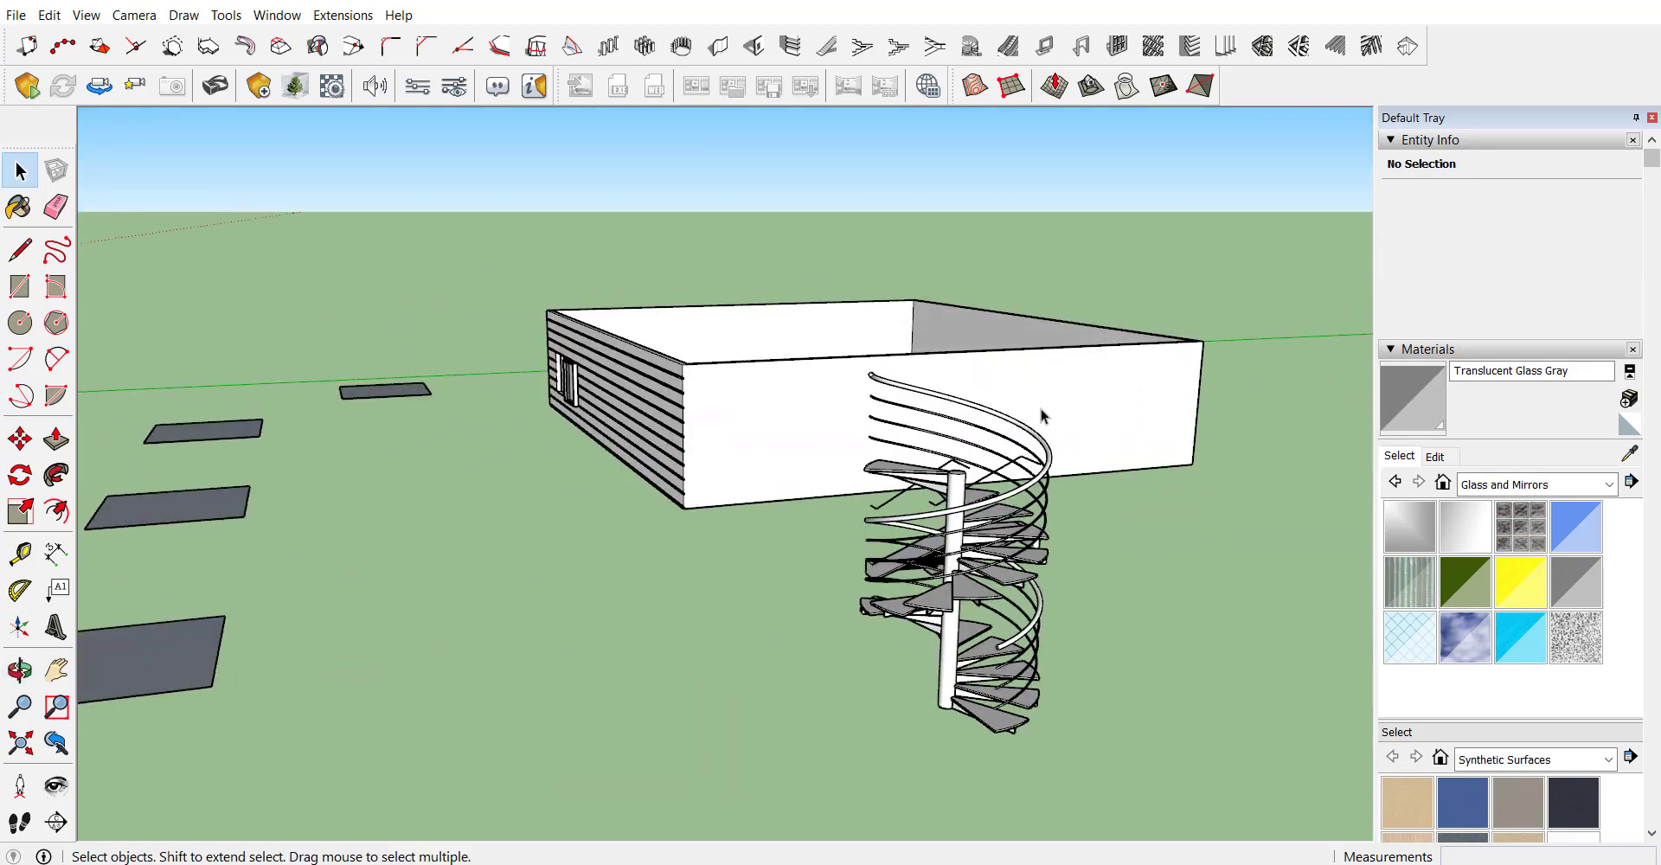
middle_drag(1041, 408, 1085, 394)
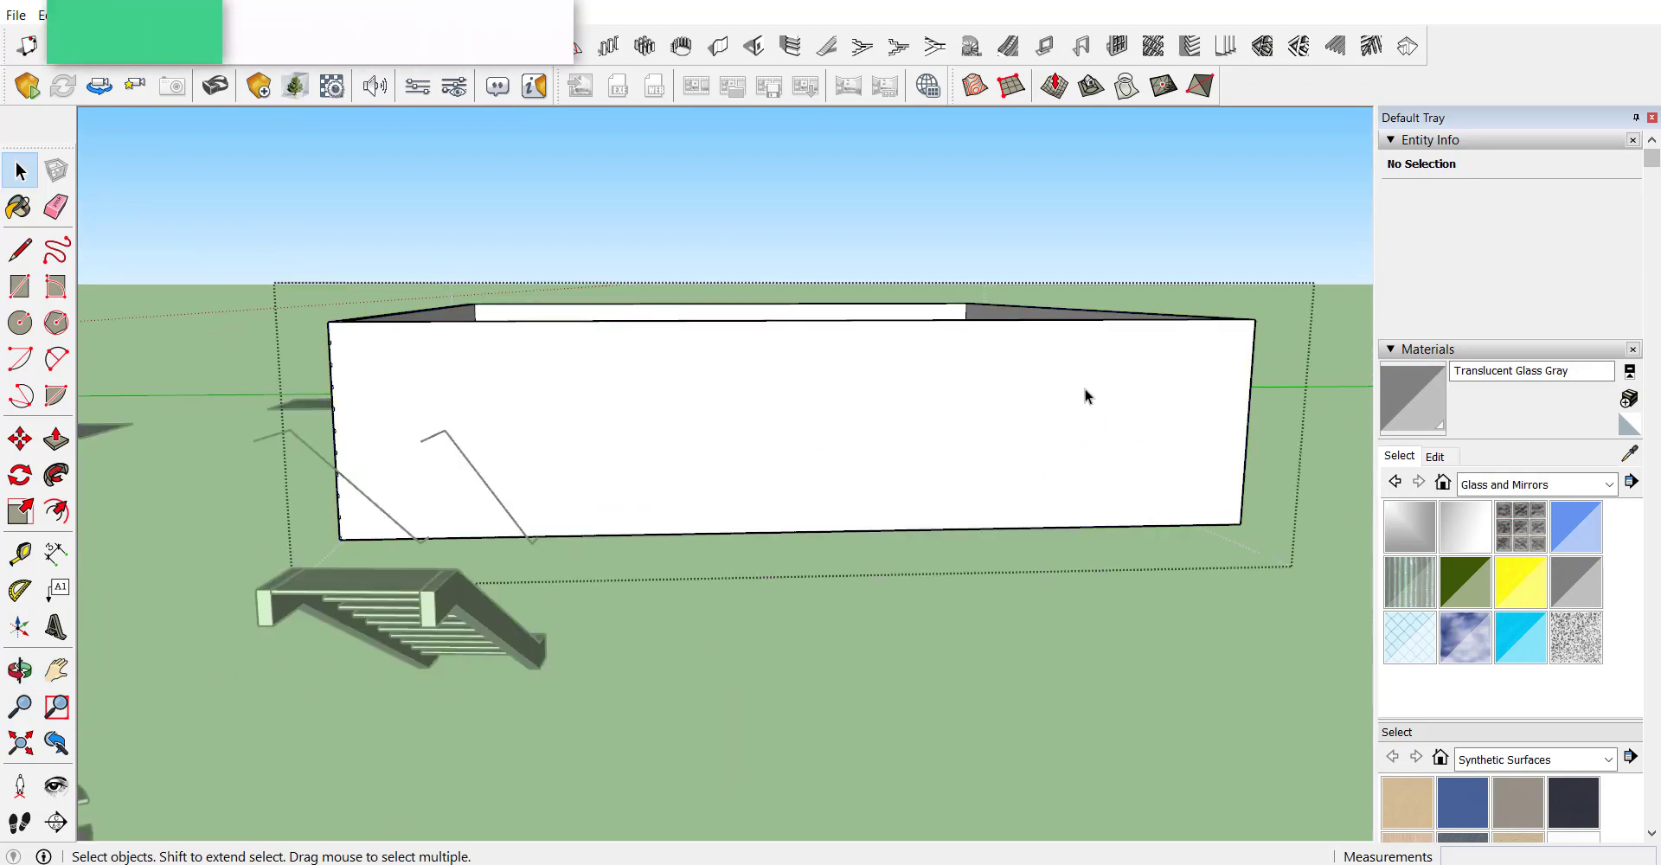
Step: Draw a rectangle from the side wall's top-right corner to its base and select the new face
click(1085, 396)
key(r)
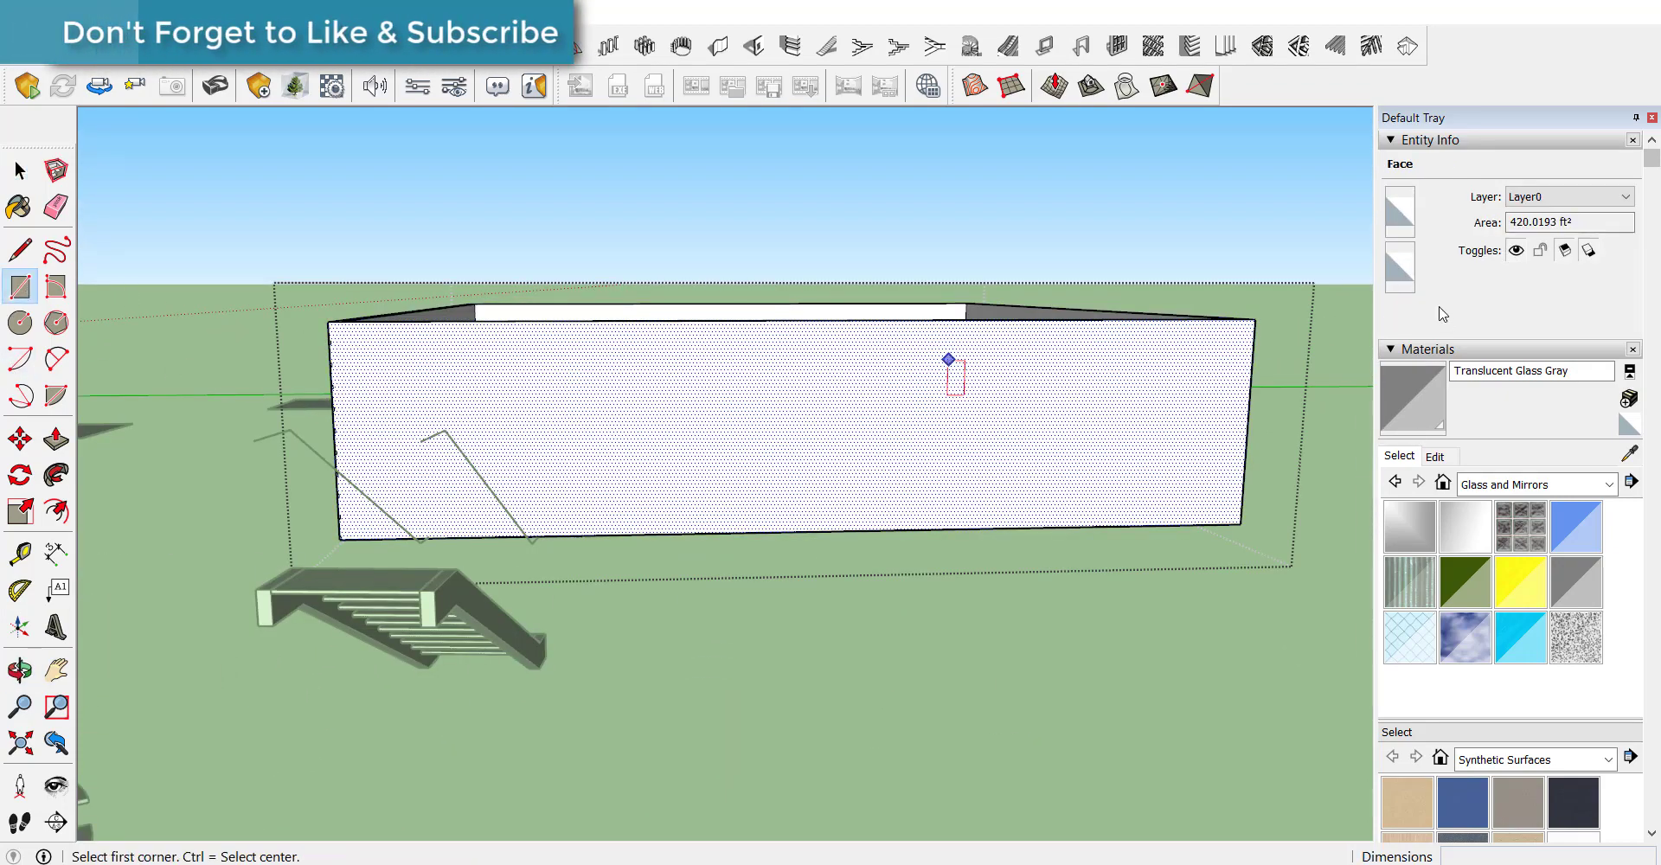
click(1255, 318)
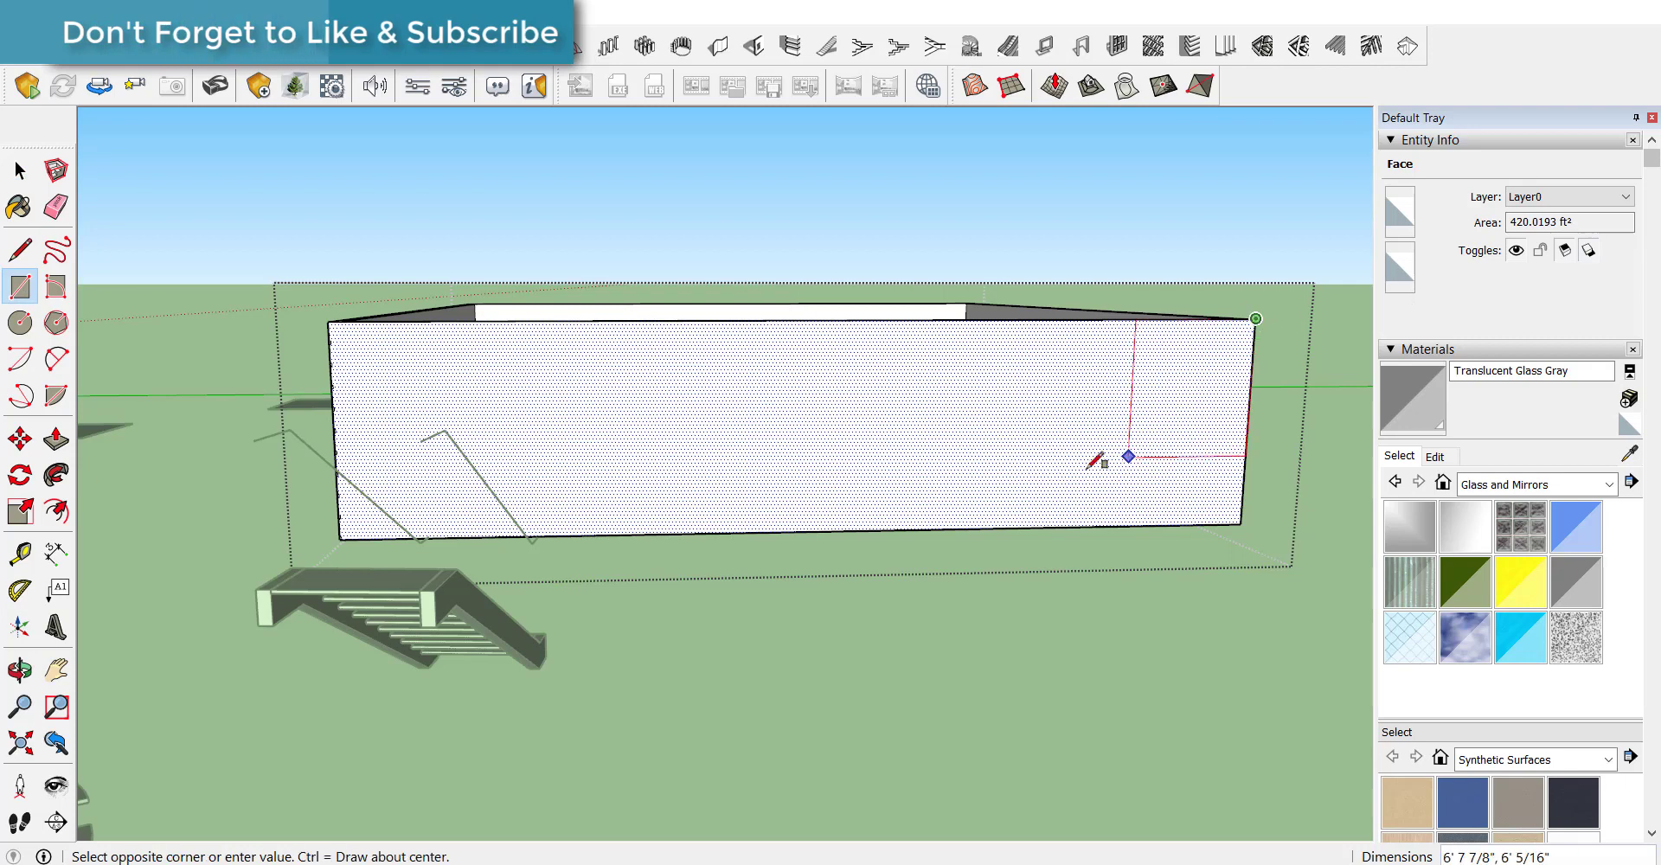
click(1012, 512)
key(space)
middle_drag(1249, 485, 1154, 443)
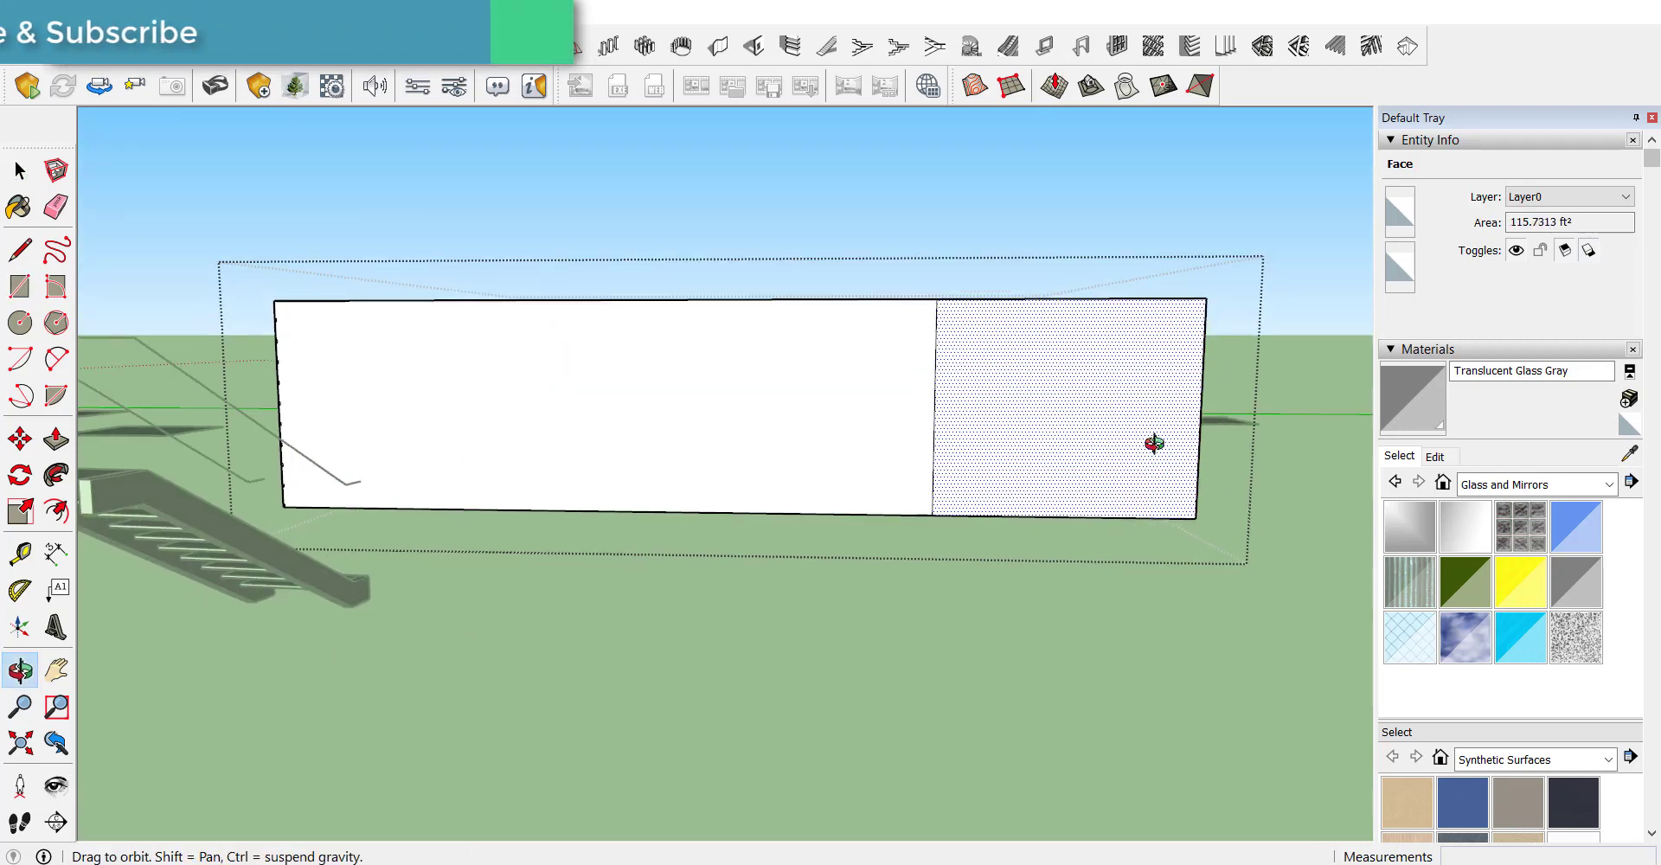
double_click(1114, 408)
scroll(1117, 404, up, 2)
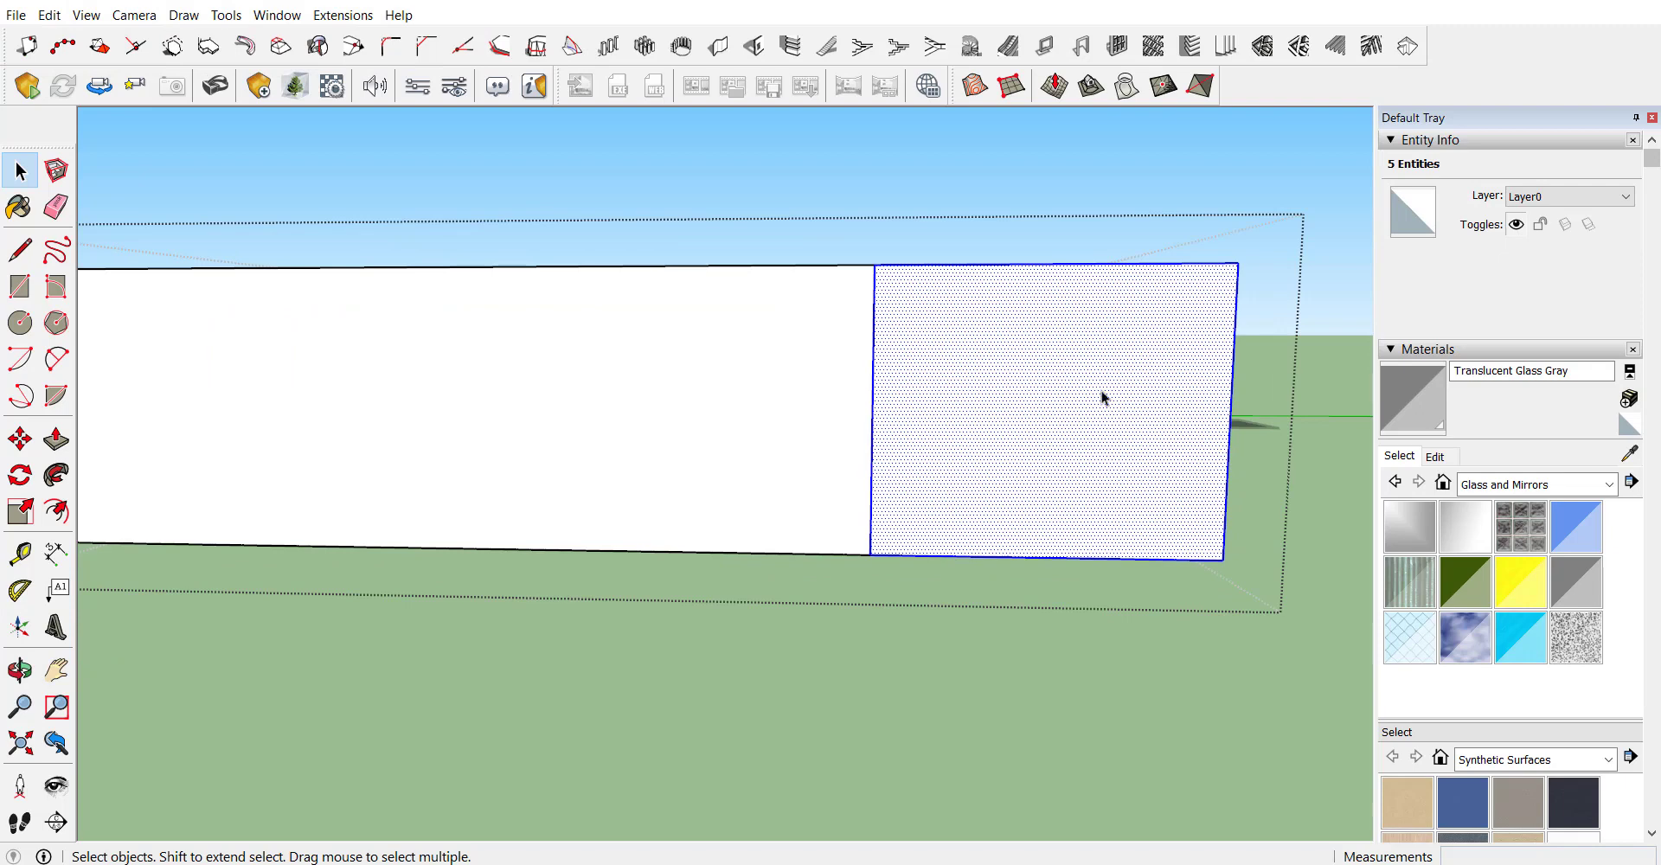
Step: Divide the split-off face into 3 rows by 3 columns and create the window frame
click(1115, 57)
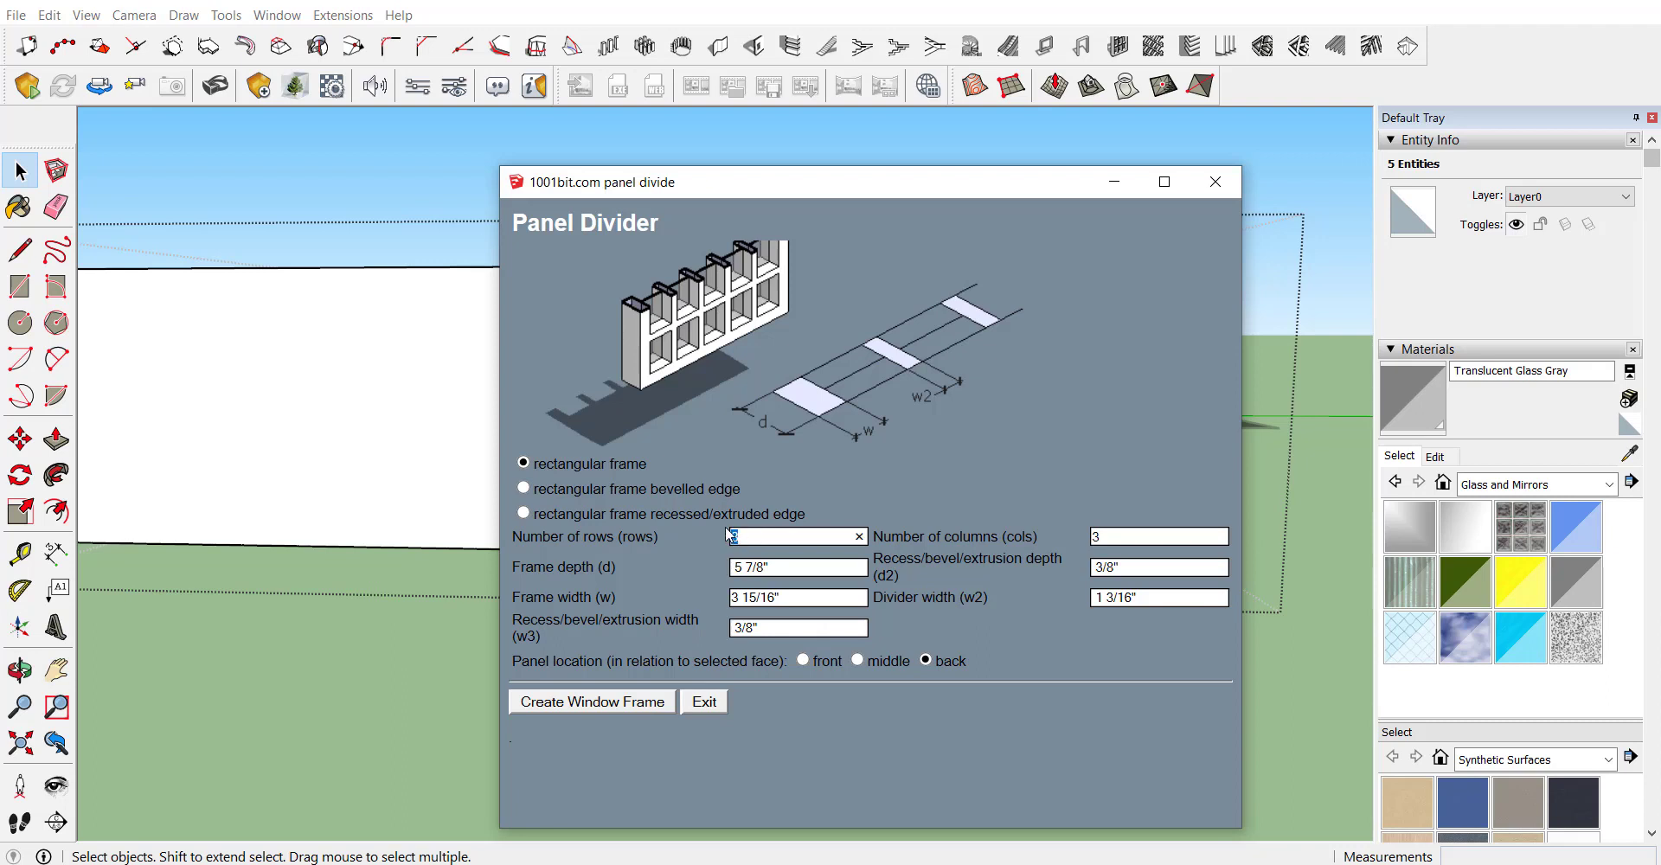
key(Tab)
click(592, 704)
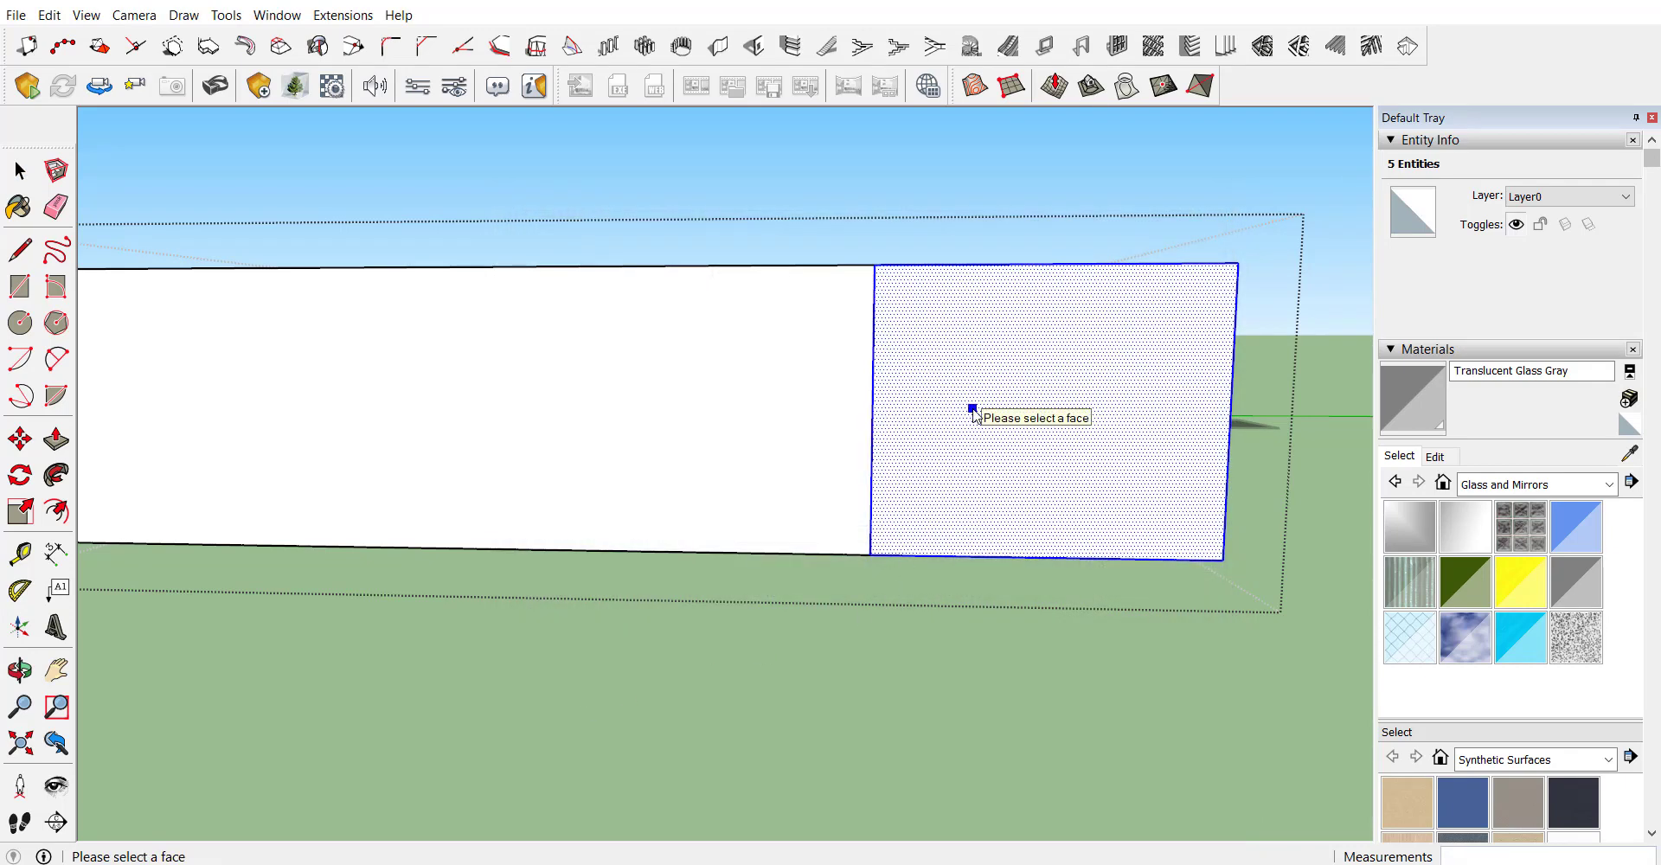
click(973, 415)
mouse_move(1205, 397)
middle_down()
mouse_move(1106, 348)
mouse_move(1057, 391)
middle_up()
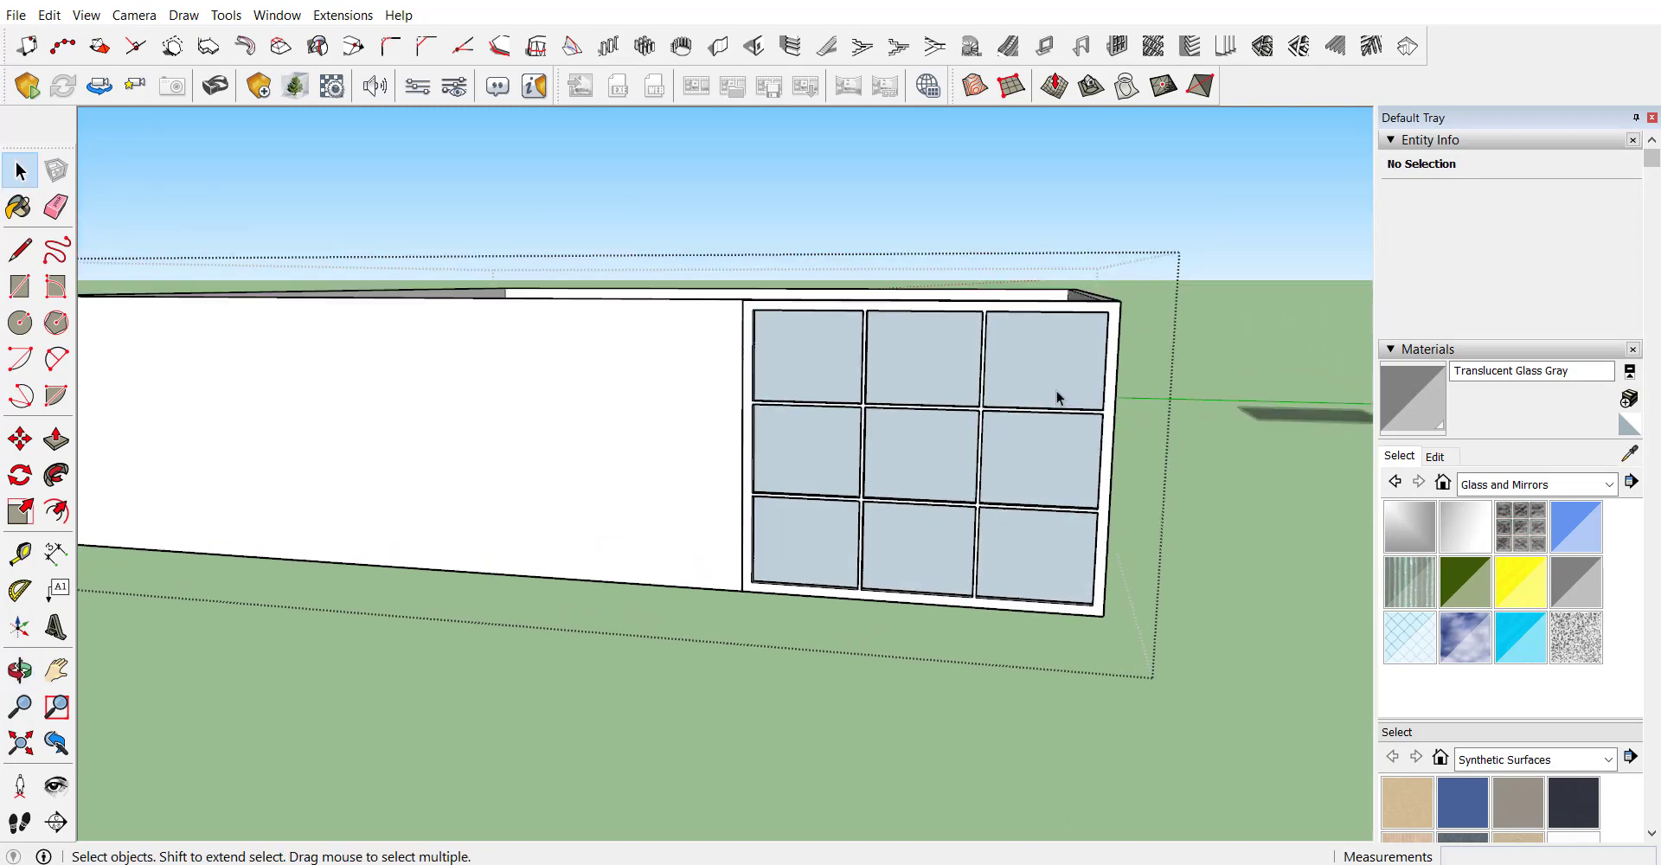
scroll(1073, 387, up, 3)
Step: Paint the nine window panes with grey glass
double_click(1016, 386)
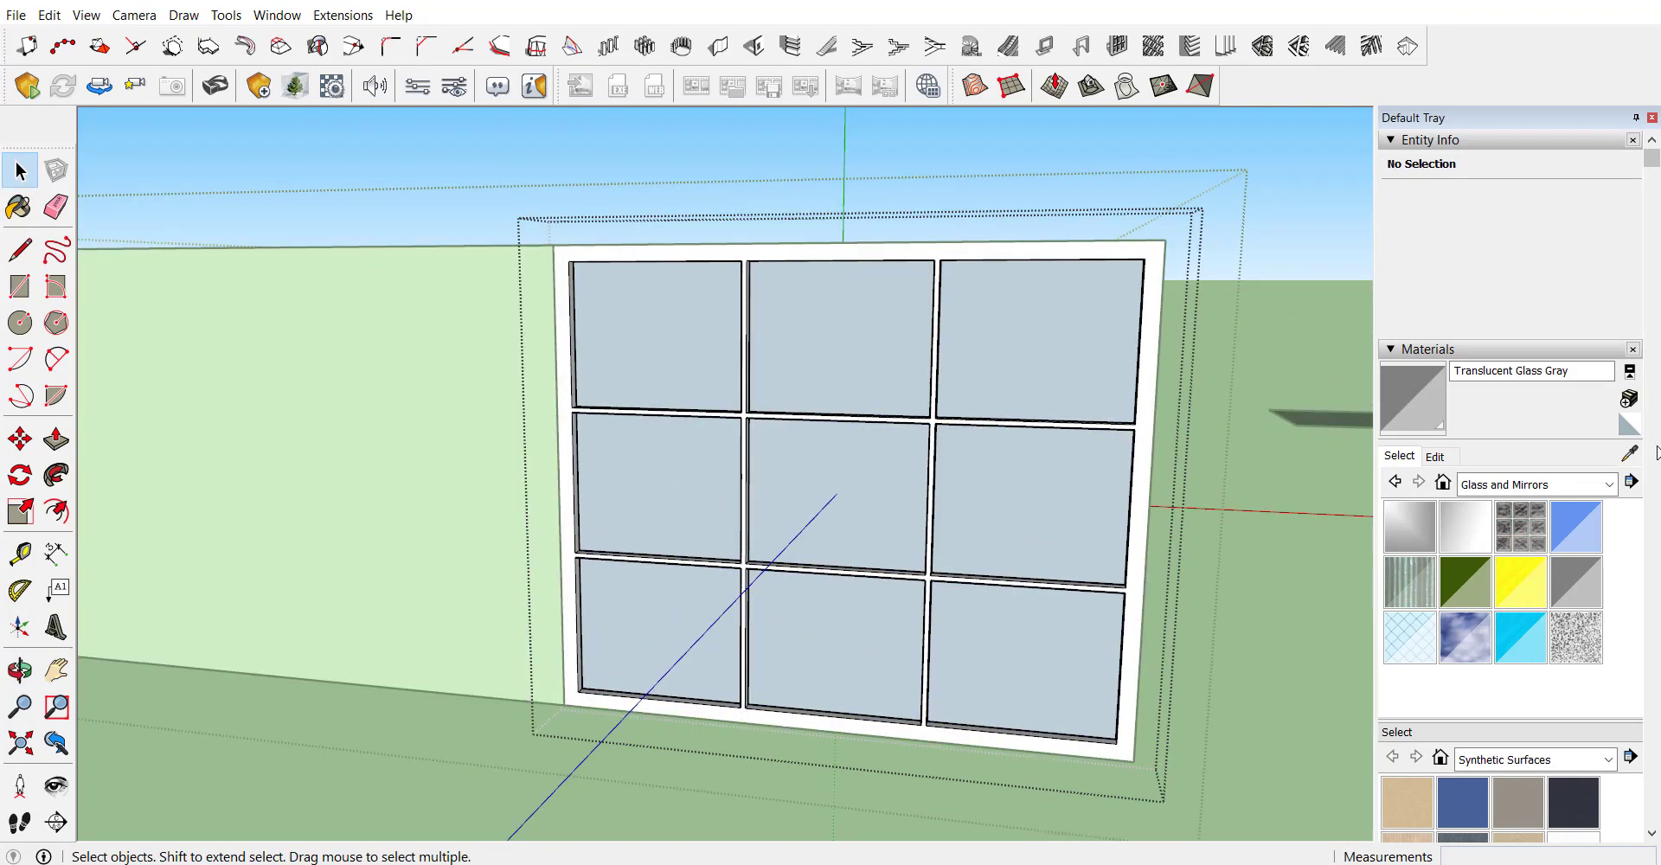
key(b)
click(1070, 334)
key(space)
click(1273, 655)
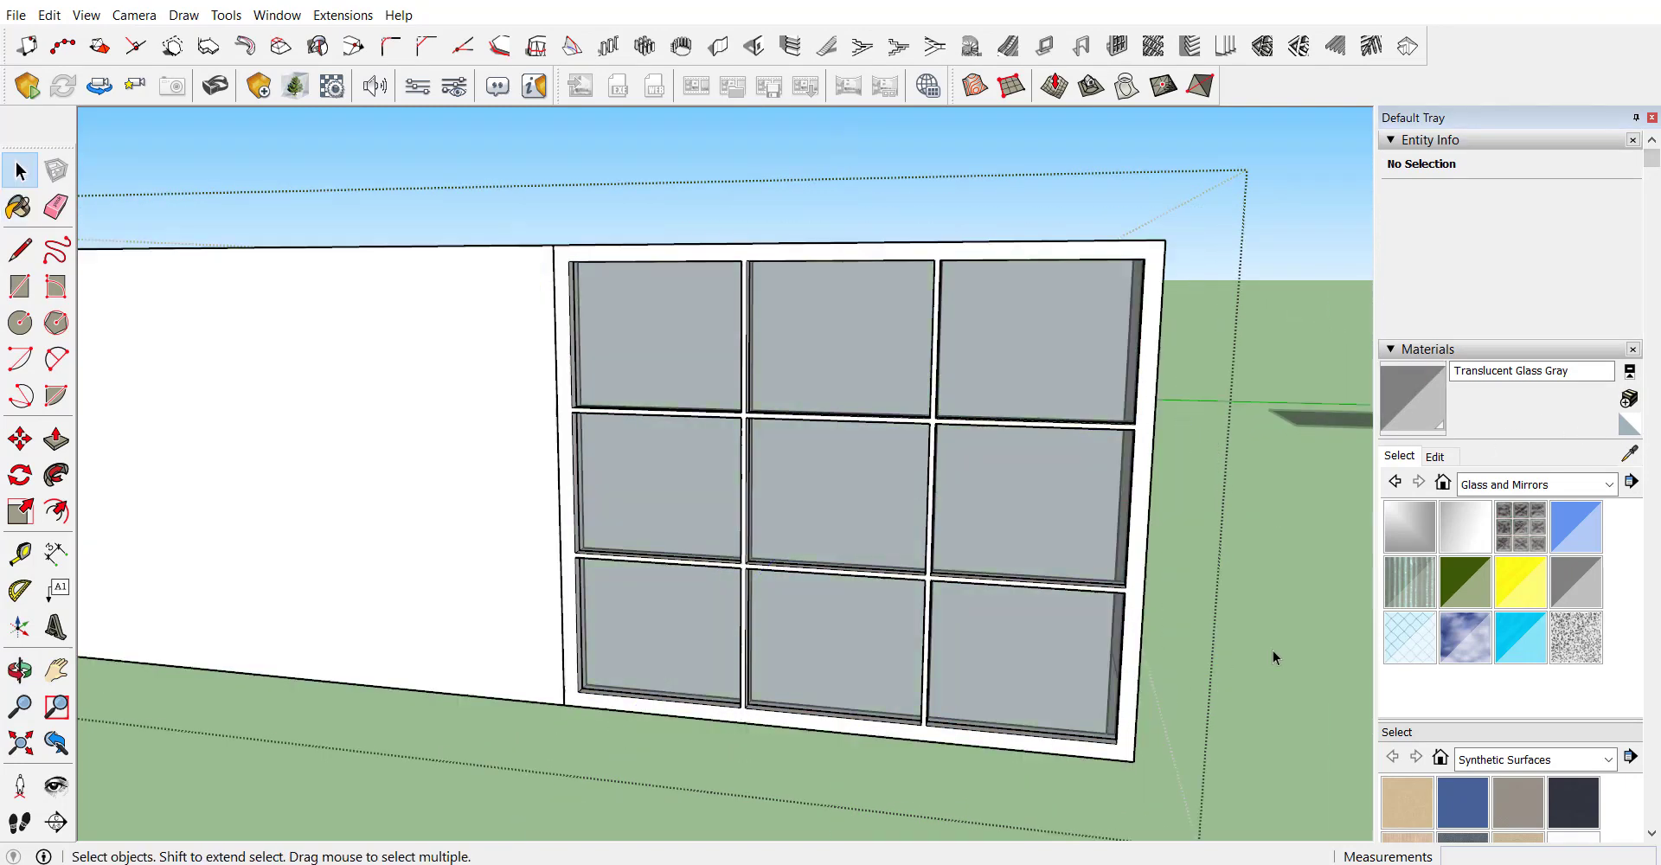
mouse_move(986, 634)
middle_down()
mouse_move(859, 588)
mouse_move(1122, 760)
middle_up()
scroll(759, 524, up, 2)
scroll(689, 359, down, 3)
scroll(552, 459, down, 2)
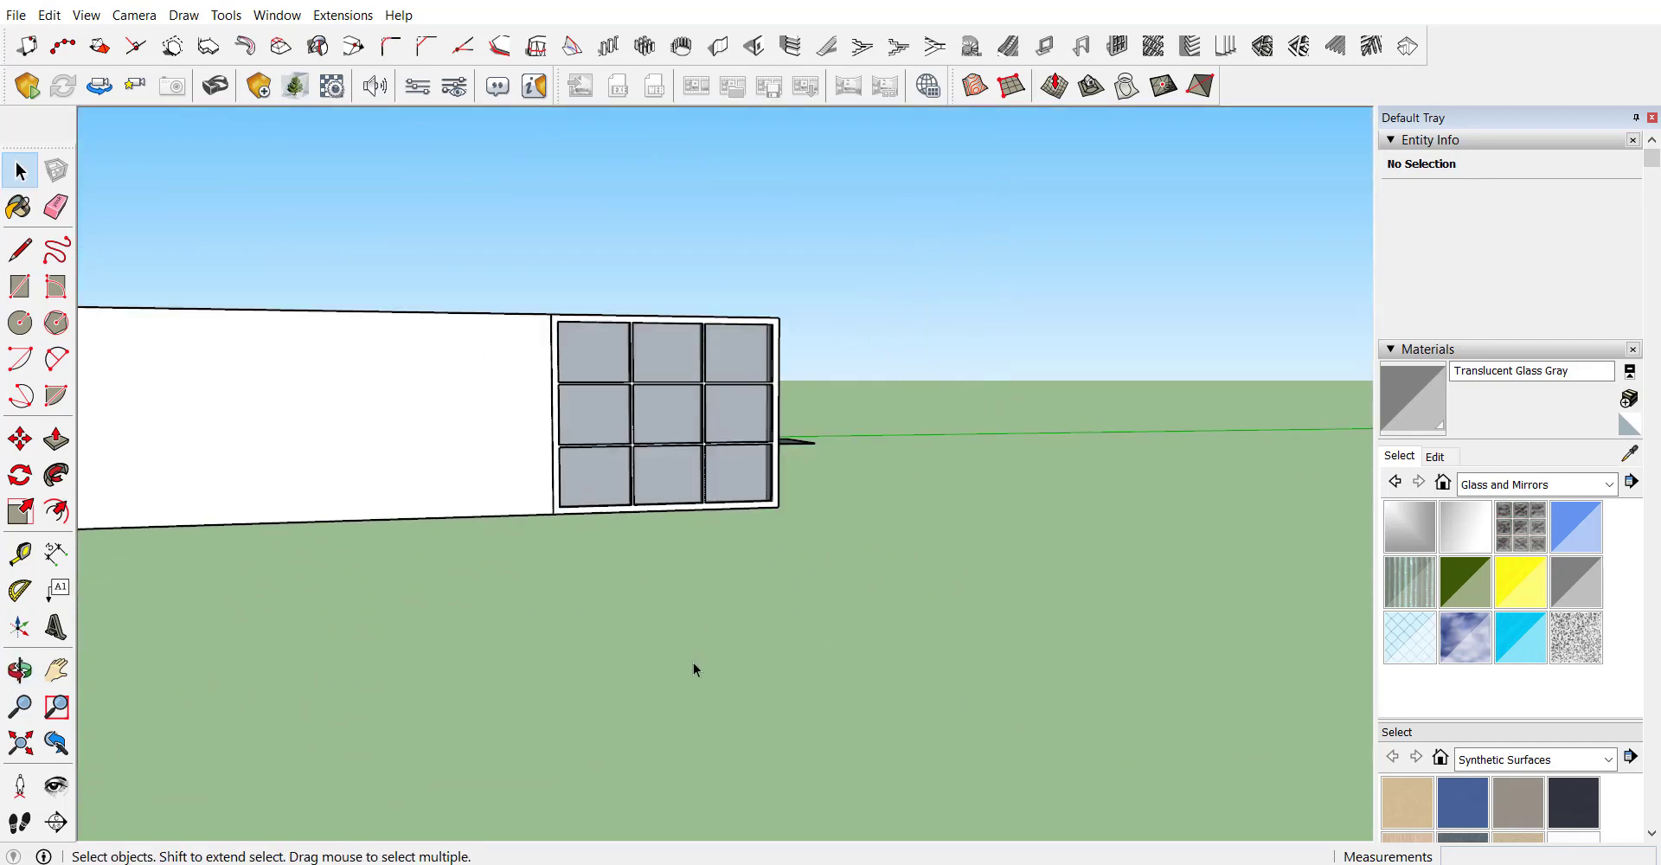
scroll(667, 347, up, 3)
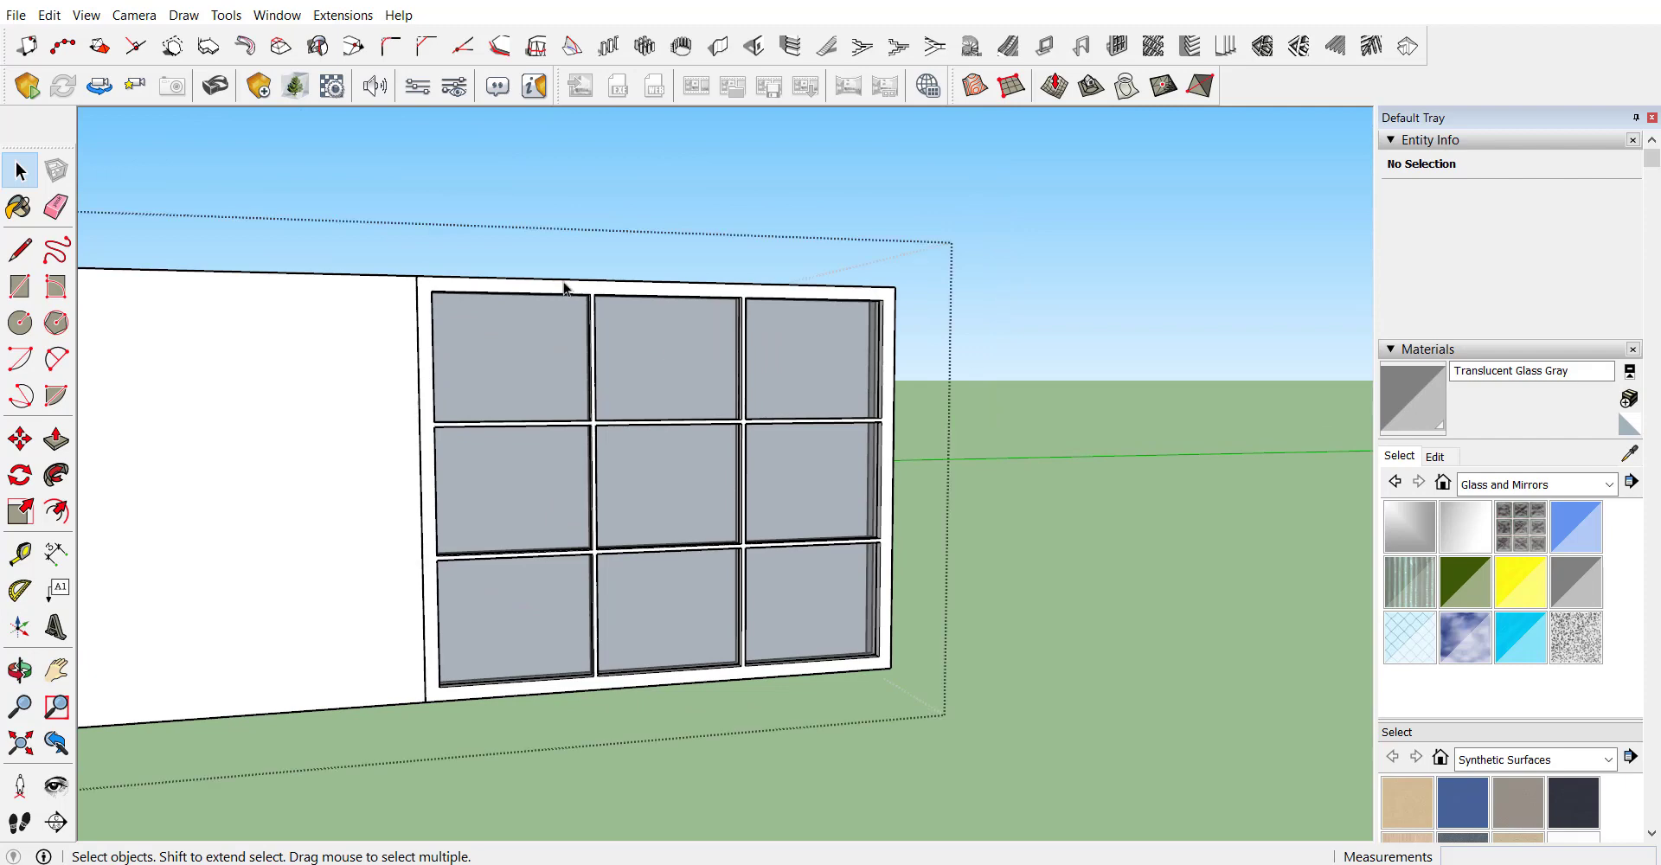
scroll(588, 309, up, 2)
Step: Paint the window's frame and glazing bars Wood Veneer 01 from the Wood collection
double_click(587, 309)
click(587, 309)
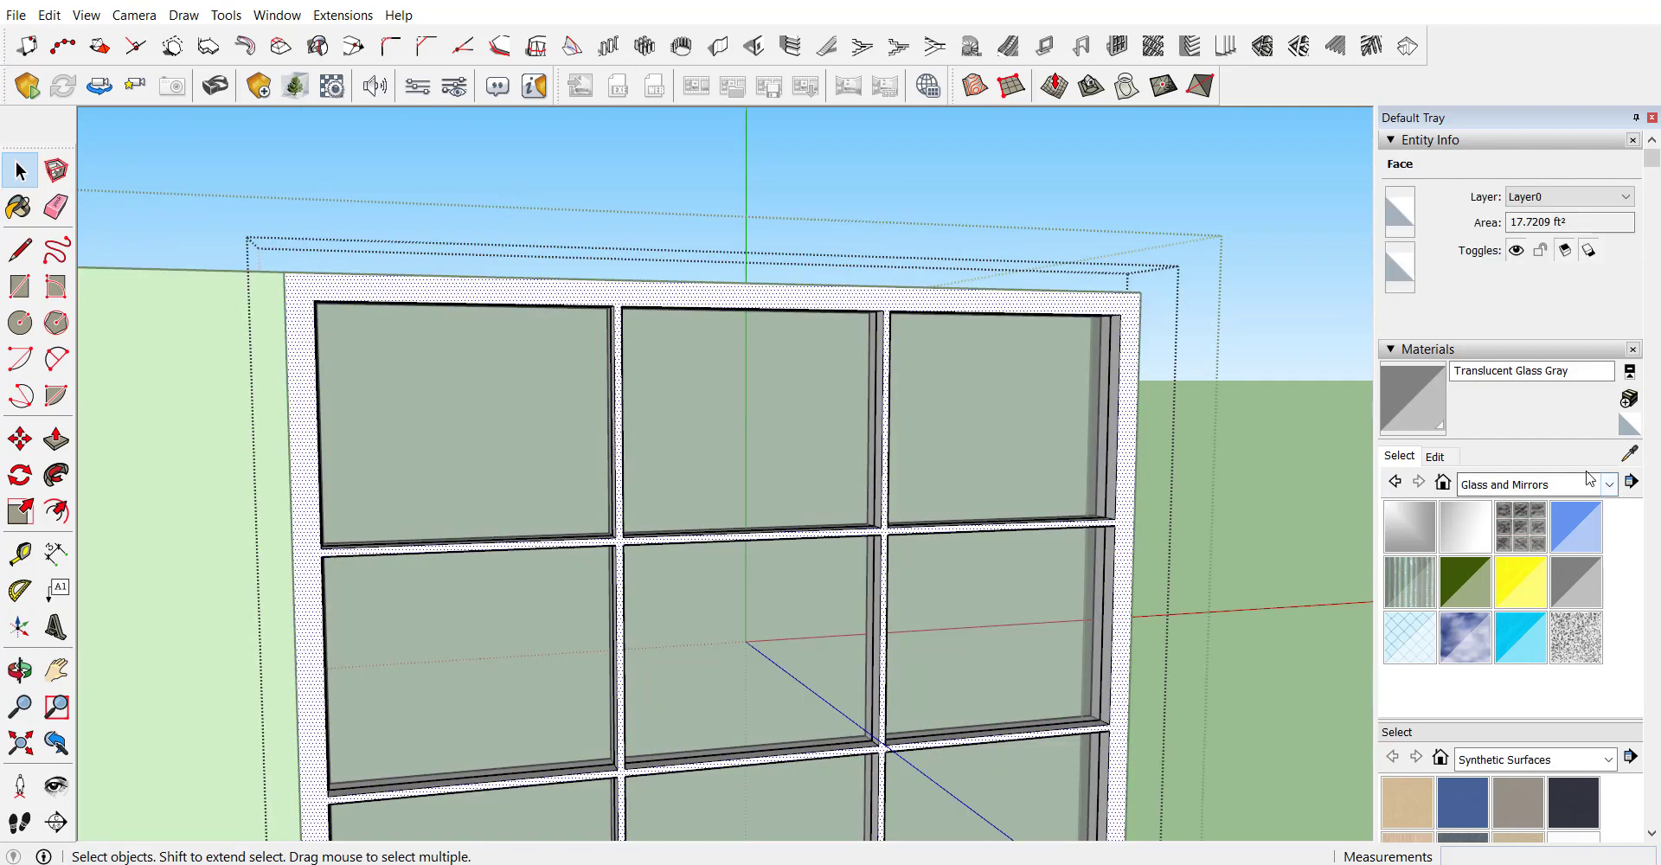
click(1542, 484)
click(1545, 778)
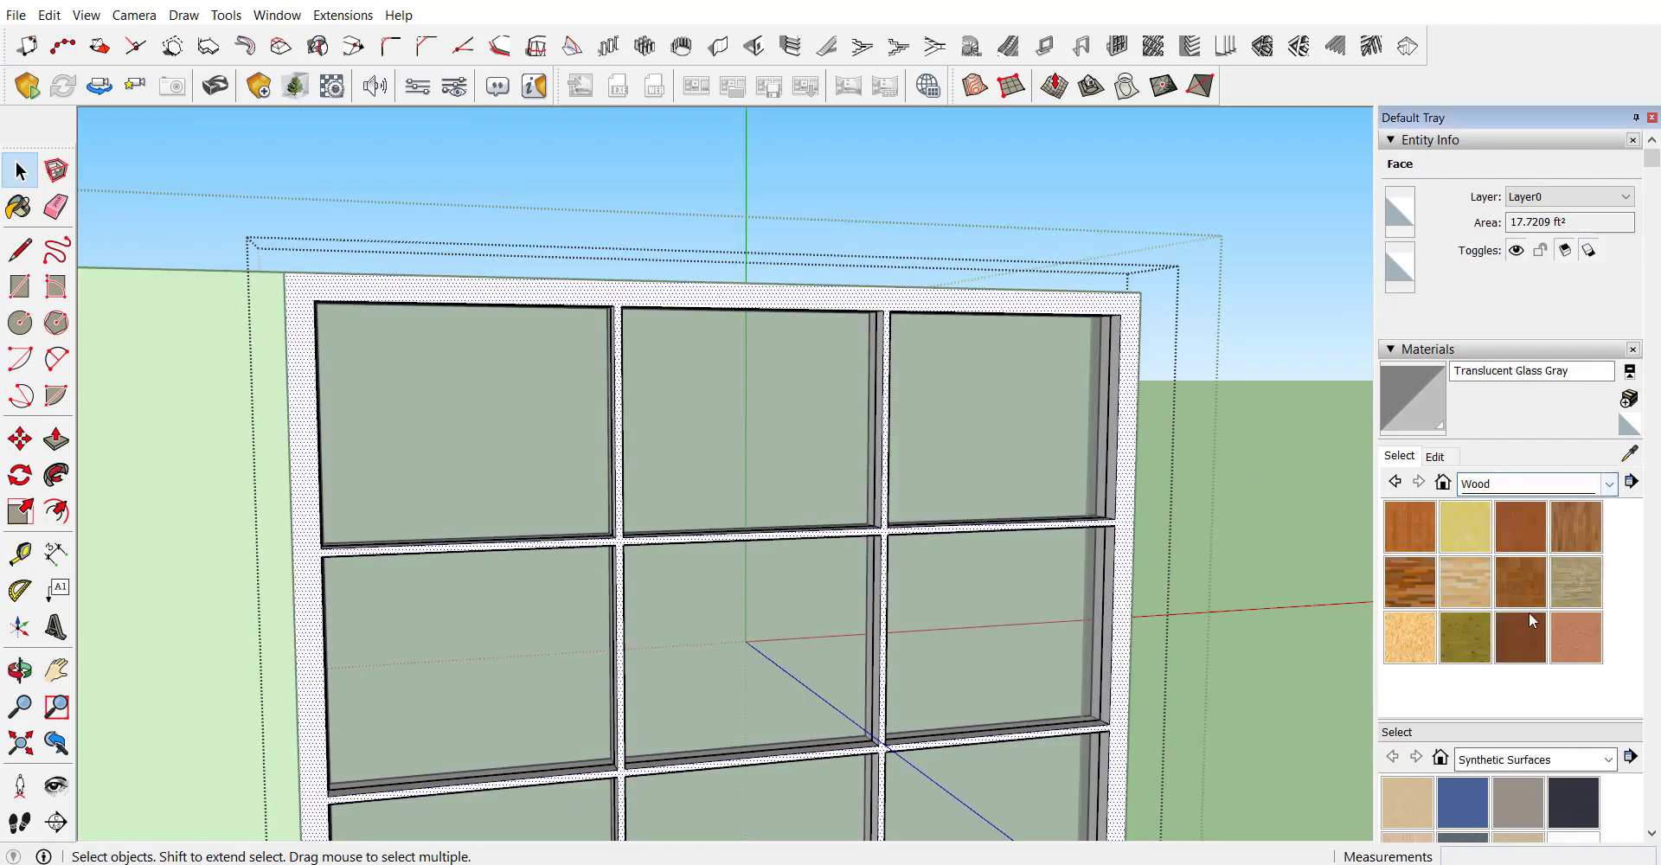
click(1529, 640)
click(896, 287)
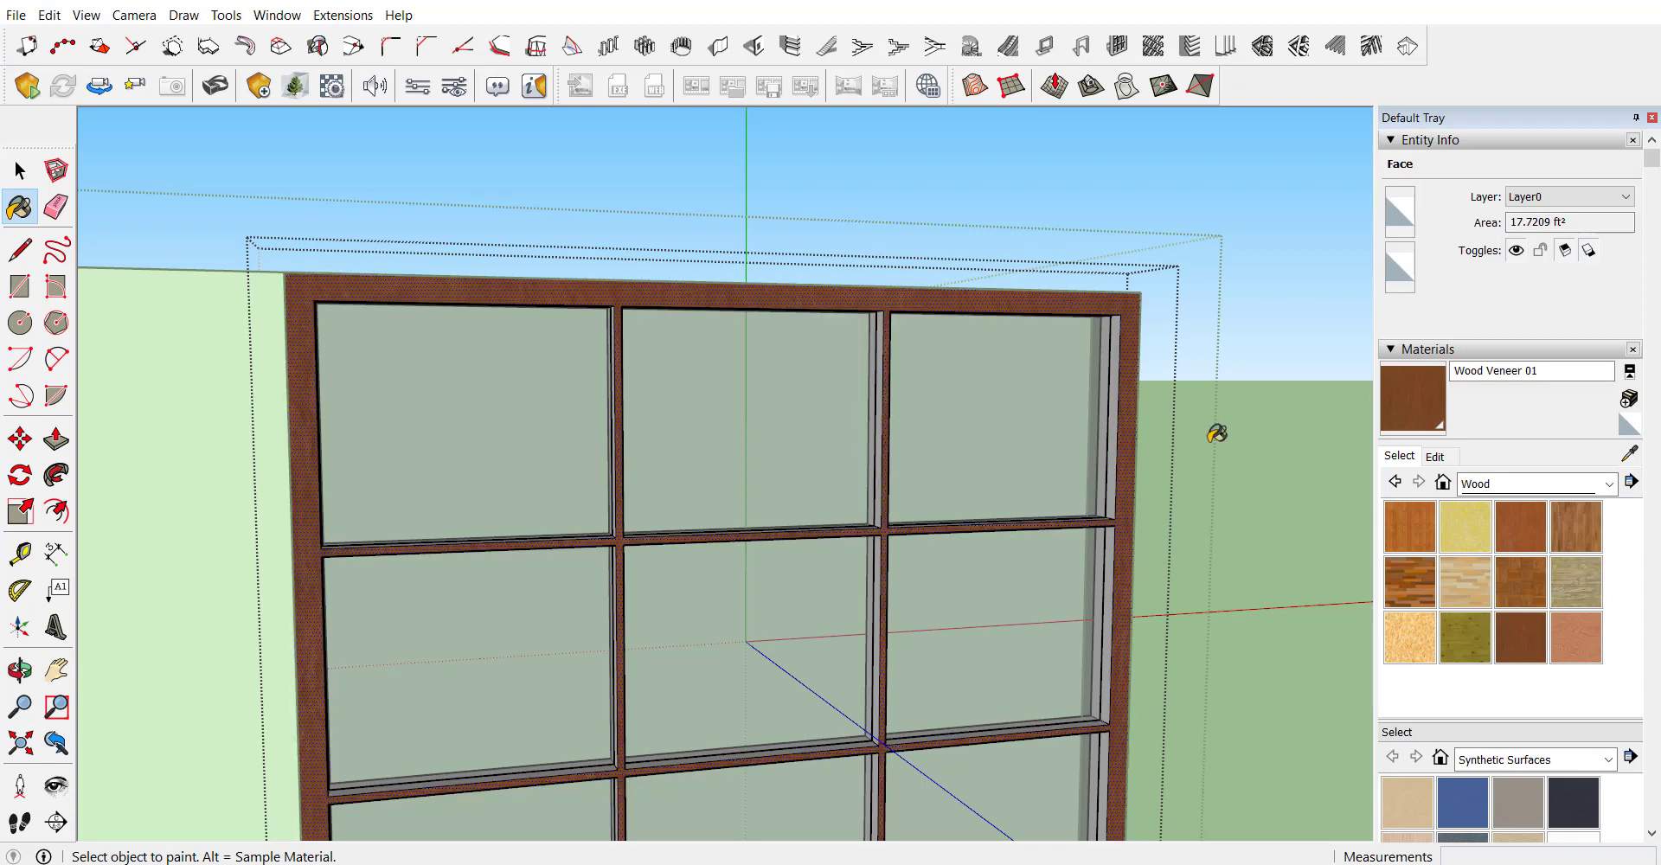
key(space)
click(1263, 450)
scroll(684, 348, down, 3)
scroll(753, 455, down, 2)
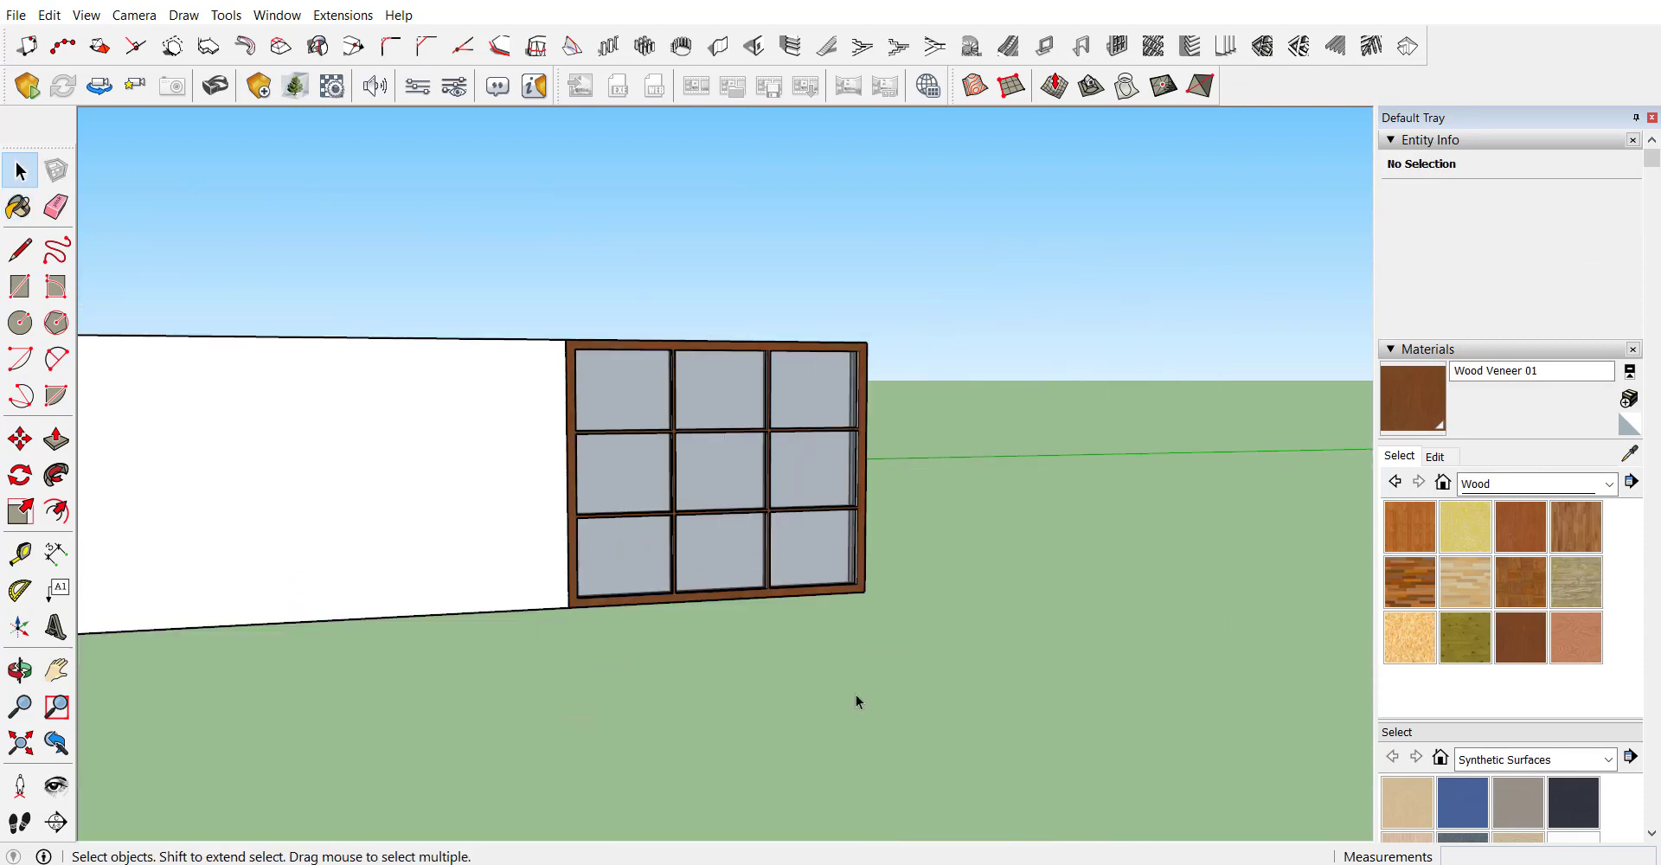
middle_drag(917, 608, 849, 400)
scroll(849, 289, down, 2)
scroll(808, 434, down, 3)
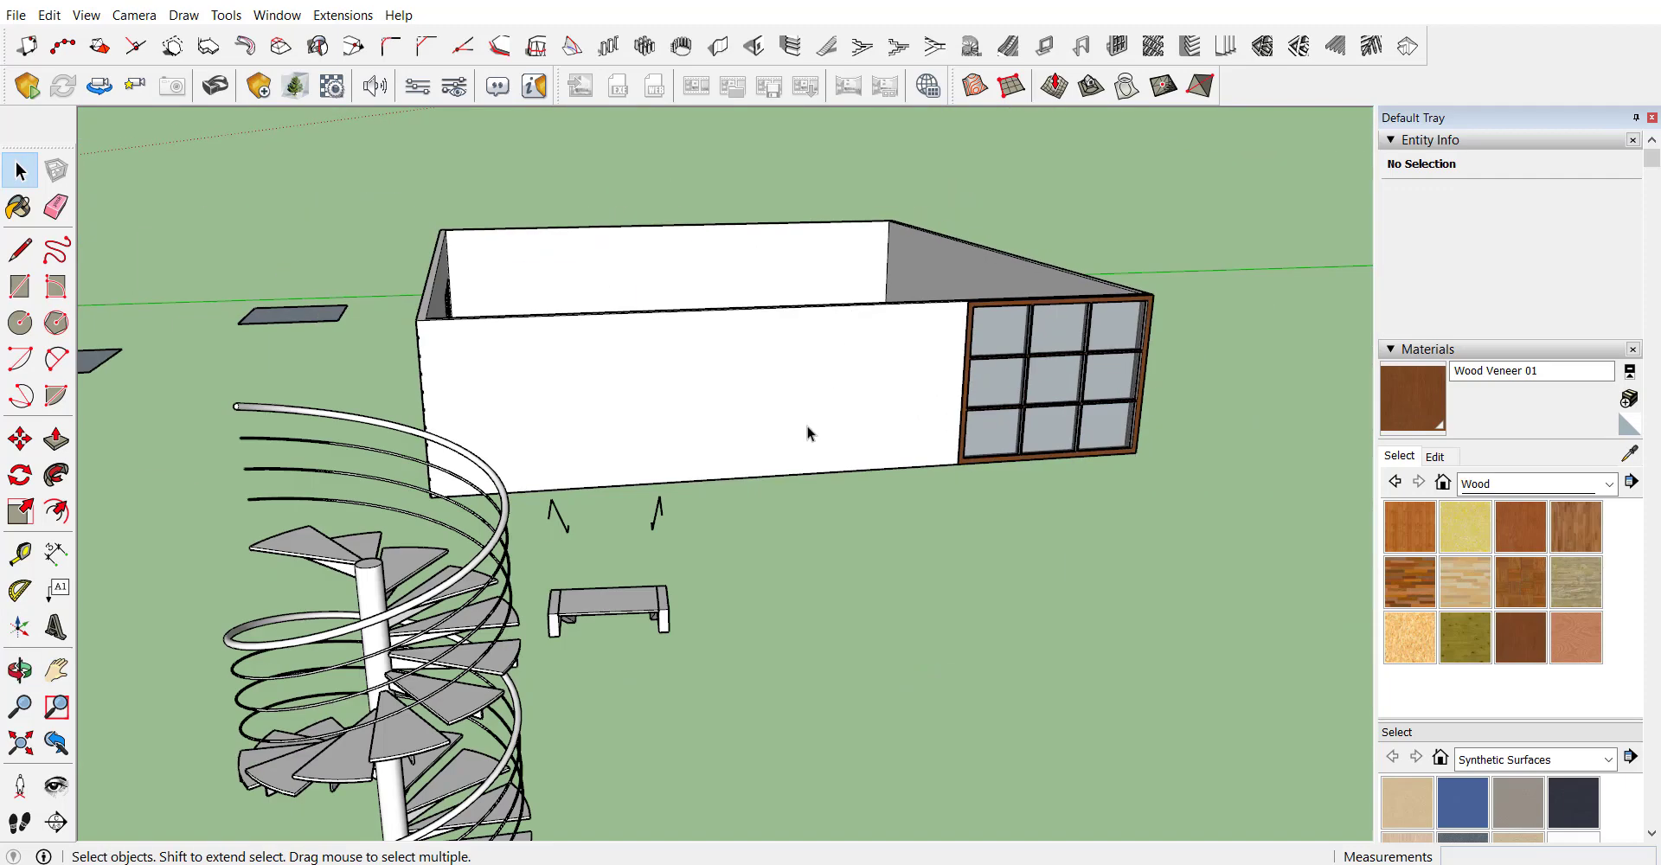
Step: Draw a rectangle out beside the building to create a new face
key(l)
key(r)
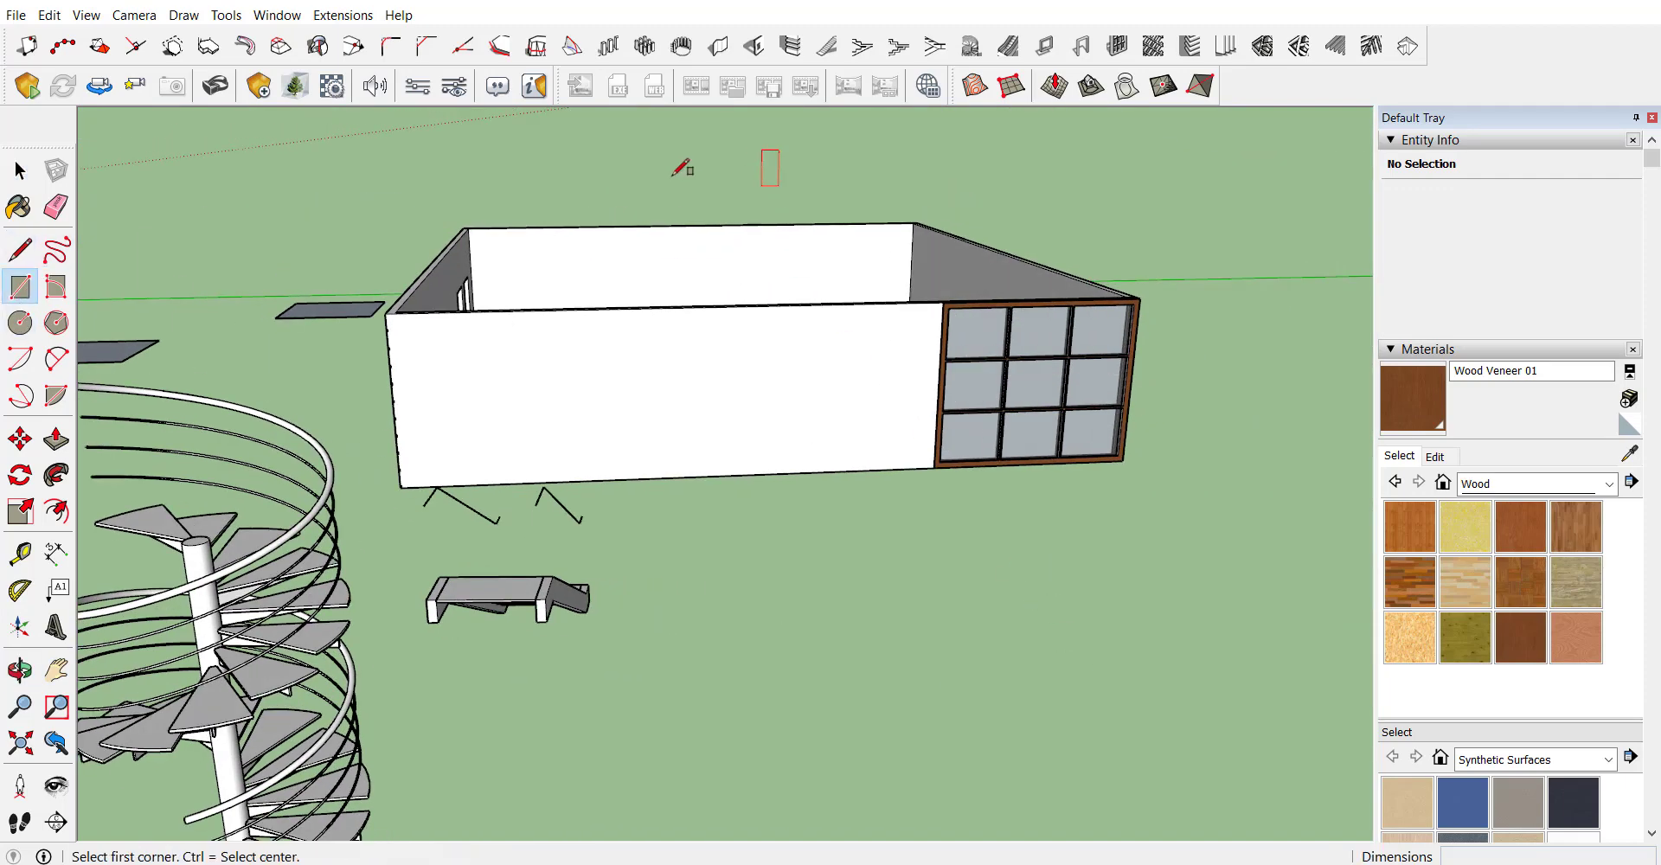
scroll(679, 165, down, 3)
click(1054, 205)
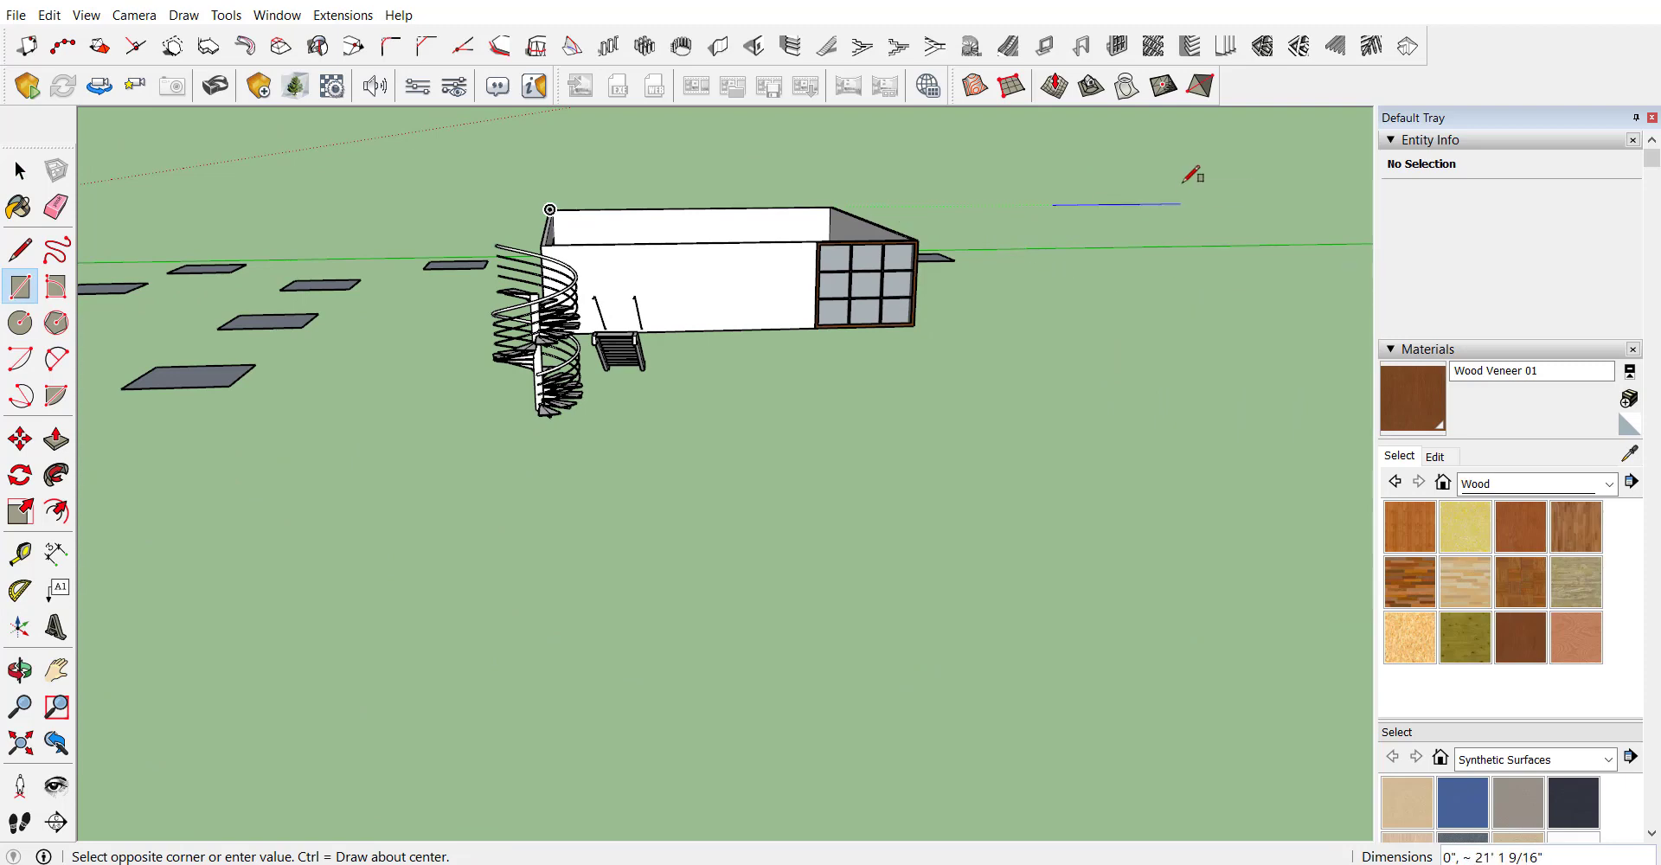
click(1215, 316)
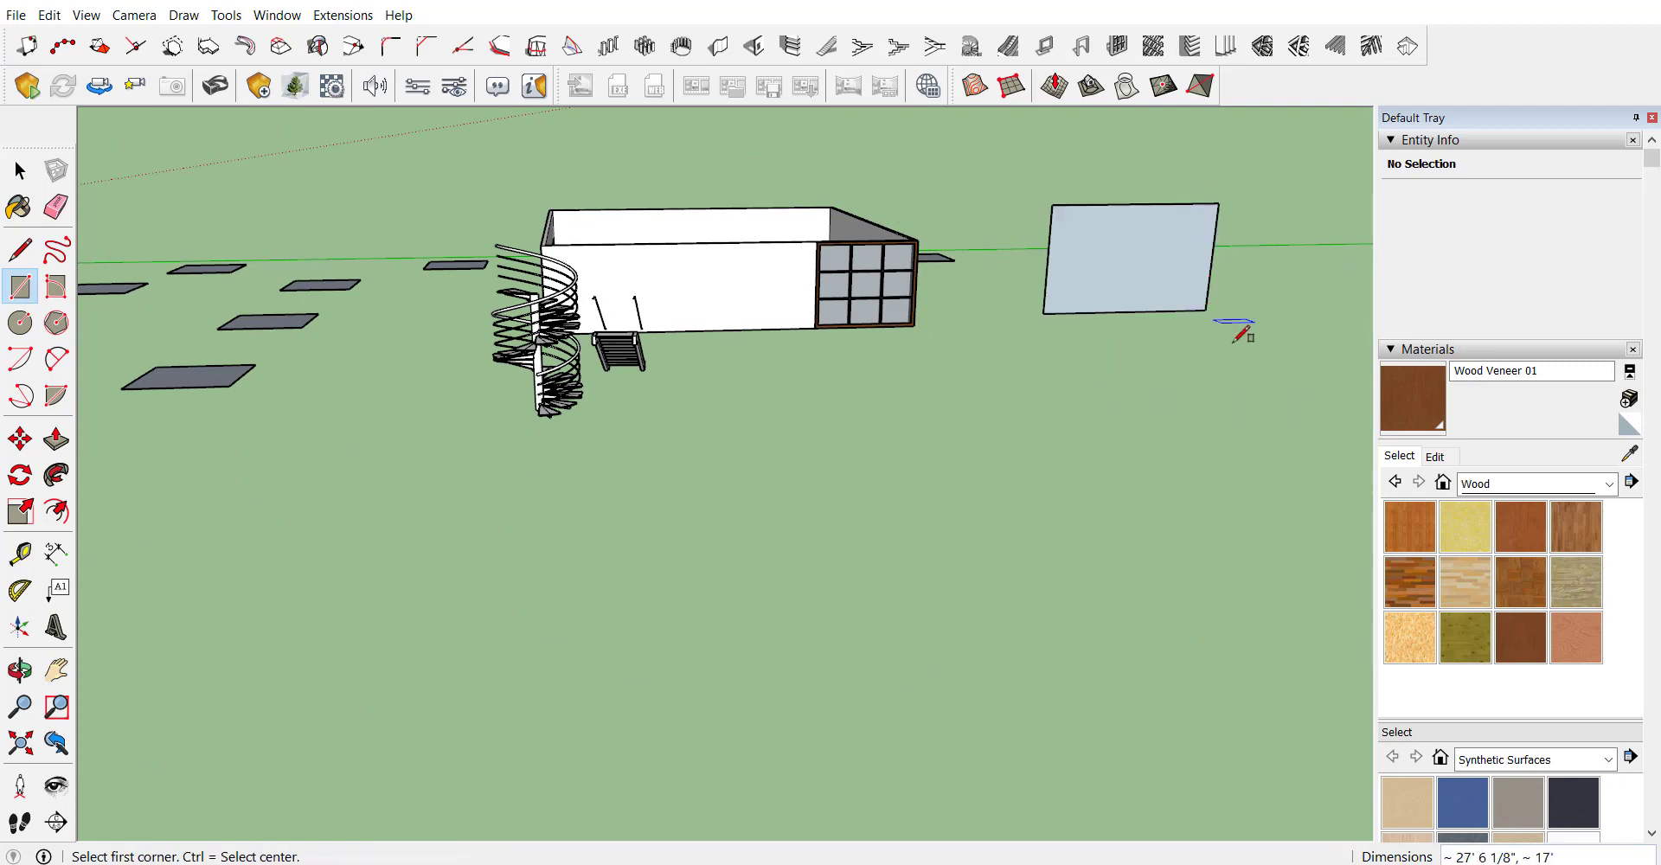
scroll(1211, 235, up, 3)
key(space)
Step: Select the new rectangle face and open the 1001bit Create Screens settings
middle_drag(1211, 231, 1138, 248)
double_click(957, 244)
mouse_move(957, 244)
middle_down()
mouse_move(1149, 282)
mouse_move(877, 399)
middle_up()
scroll(1105, 209, up, 2)
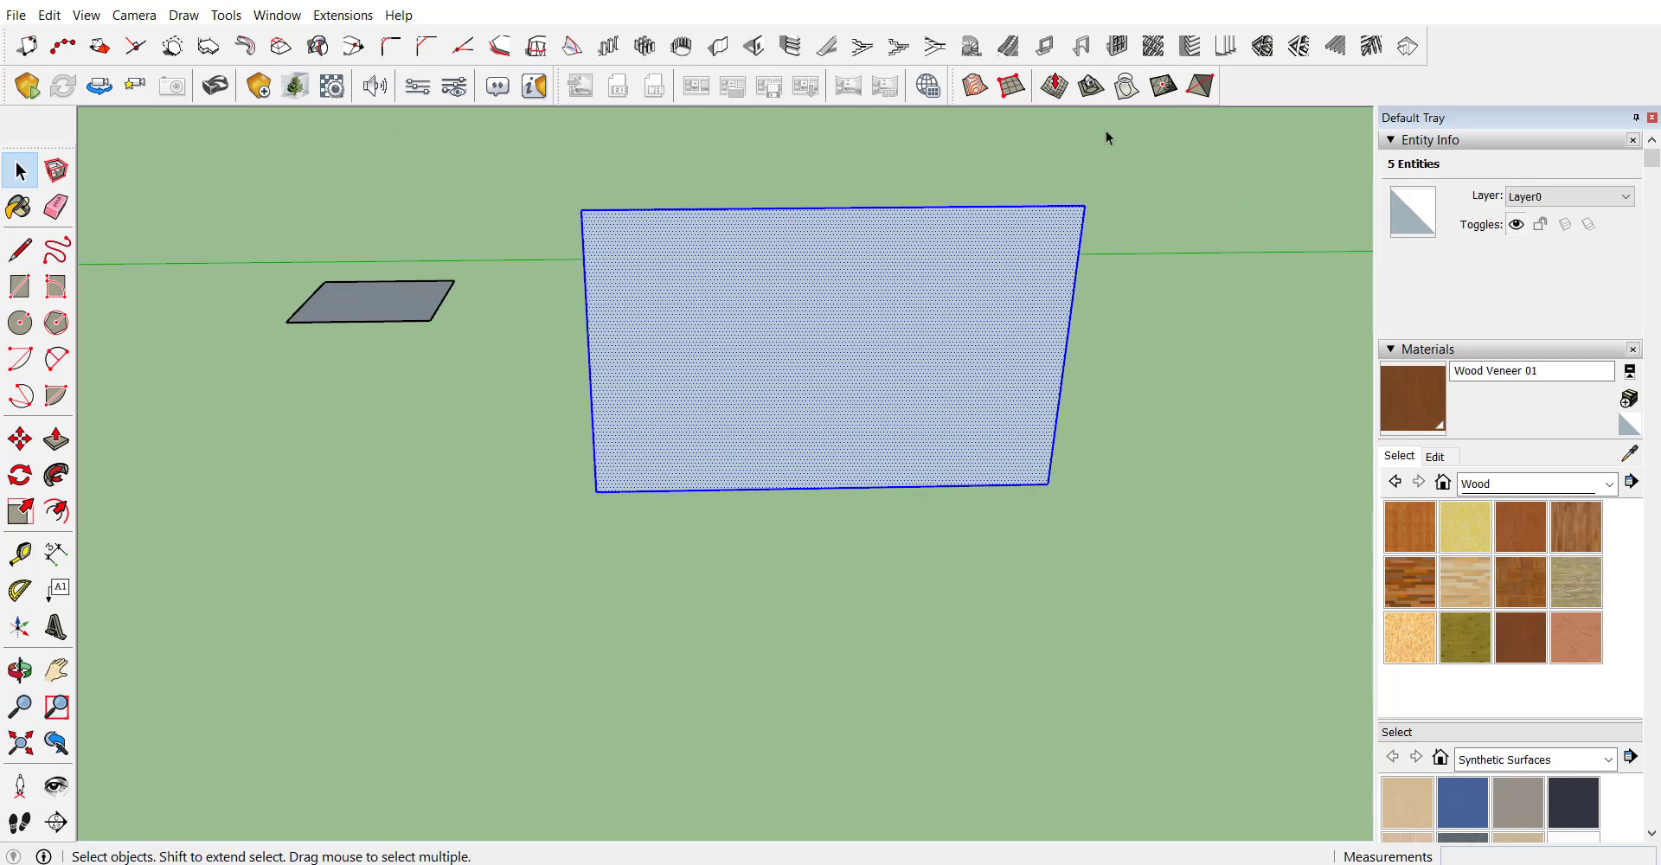
click(1153, 45)
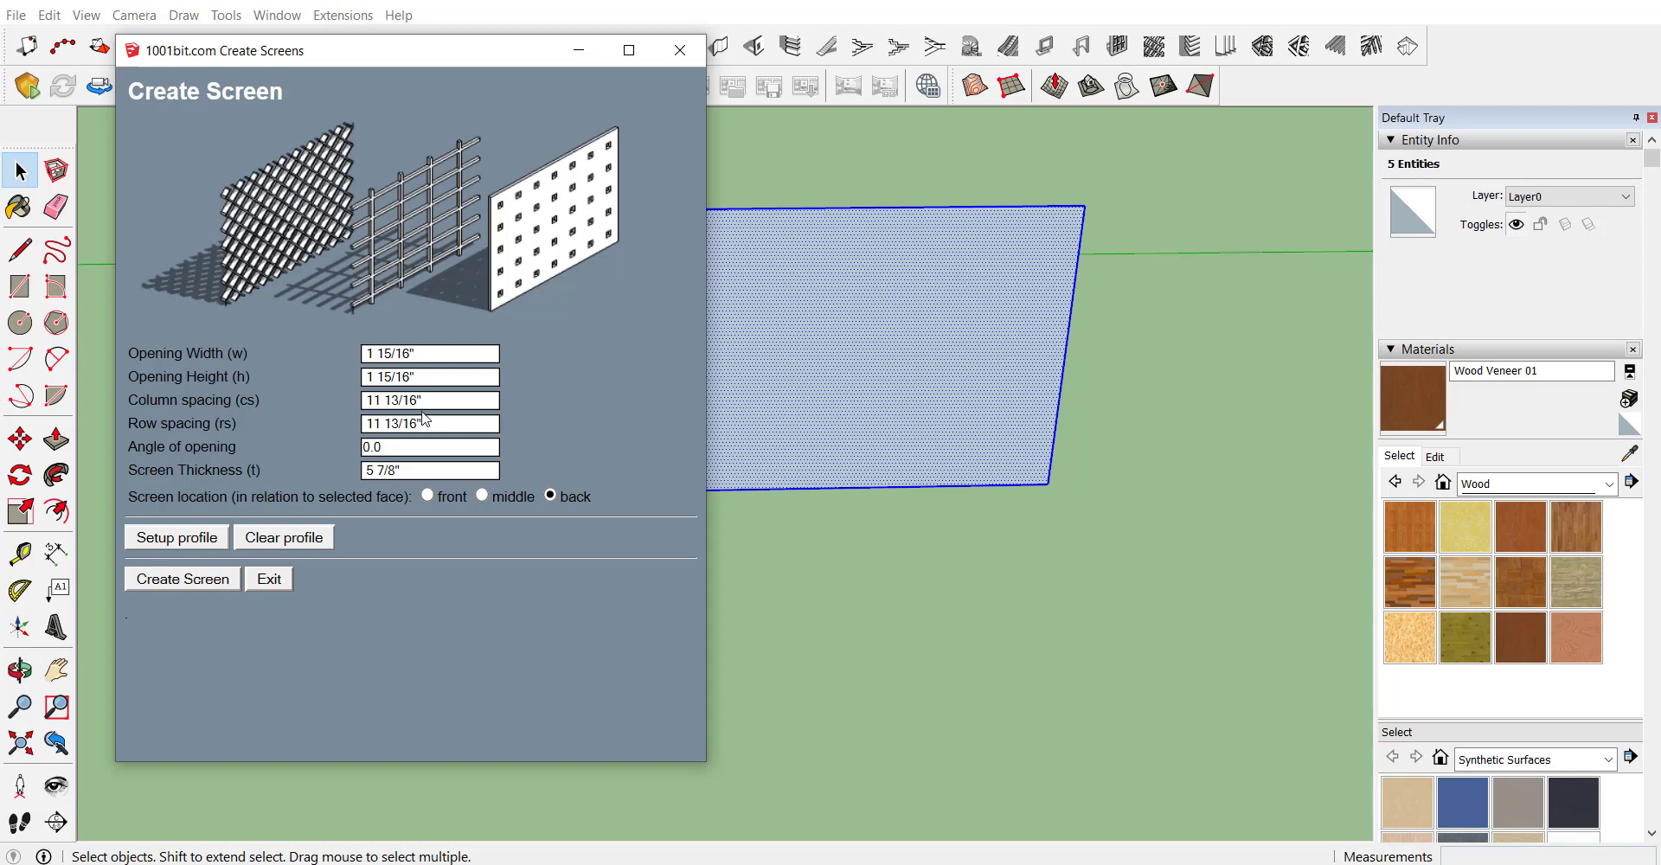
Step: Generate the perforated screen with a regular grid of square holes on the wall face
click(210, 572)
click(212, 586)
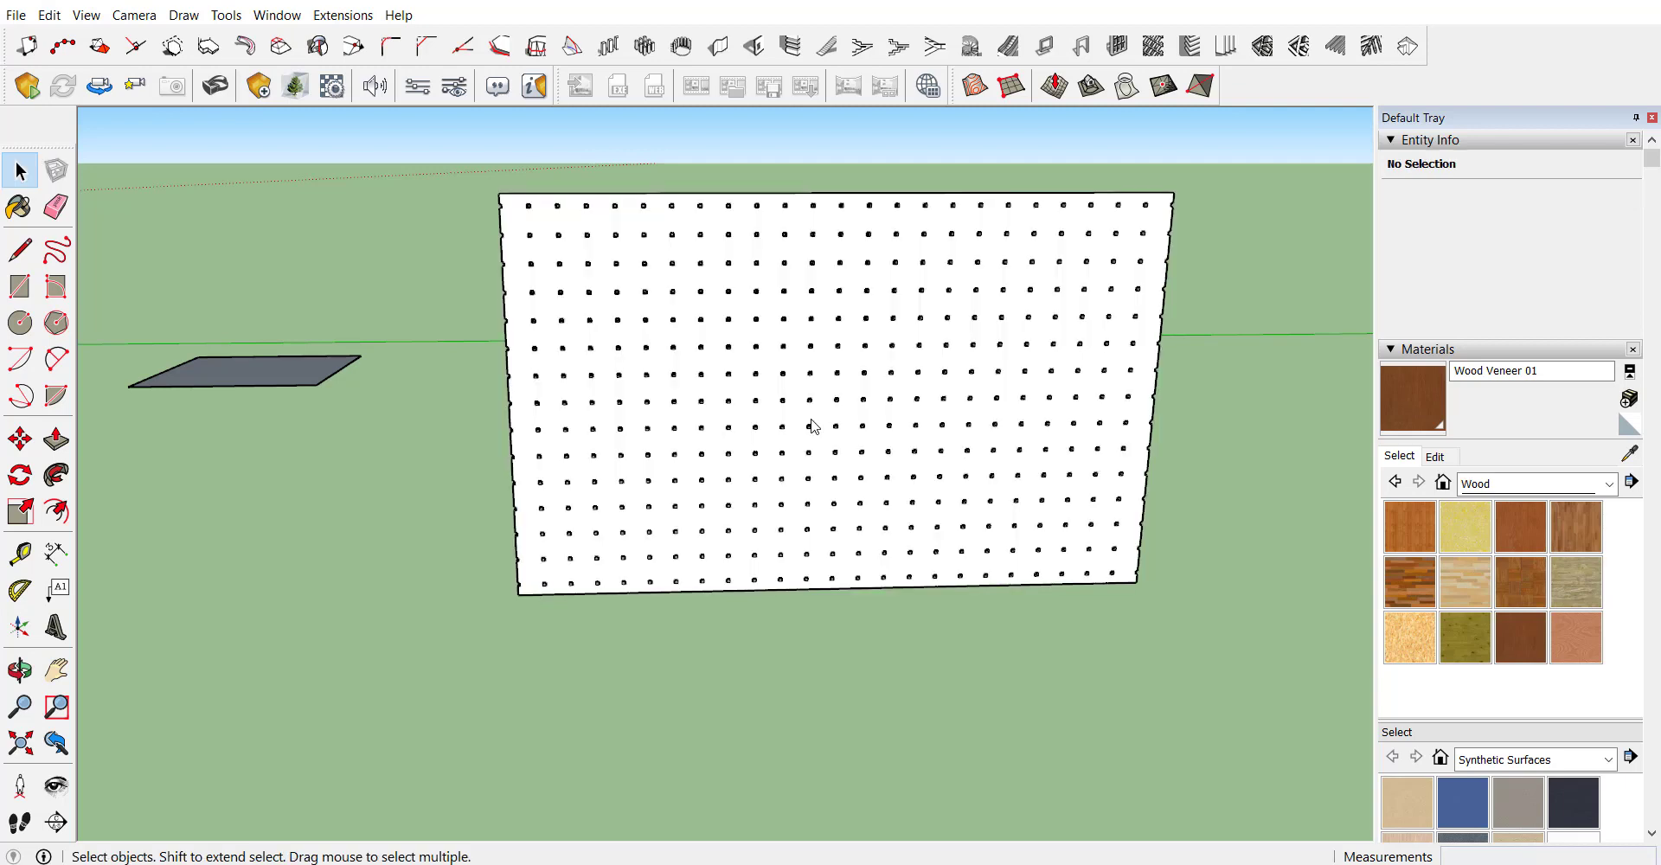
mouse_move(655, 515)
middle_down()
mouse_move(730, 438)
mouse_move(662, 240)
mouse_move(548, 289)
mouse_move(749, 323)
middle_up()
scroll(644, 225, up, 3)
scroll(638, 225, up, 3)
Step: Orbit around the perforated wall to inspect the hole grid, its edge and the far side
scroll(712, 326, down, 5)
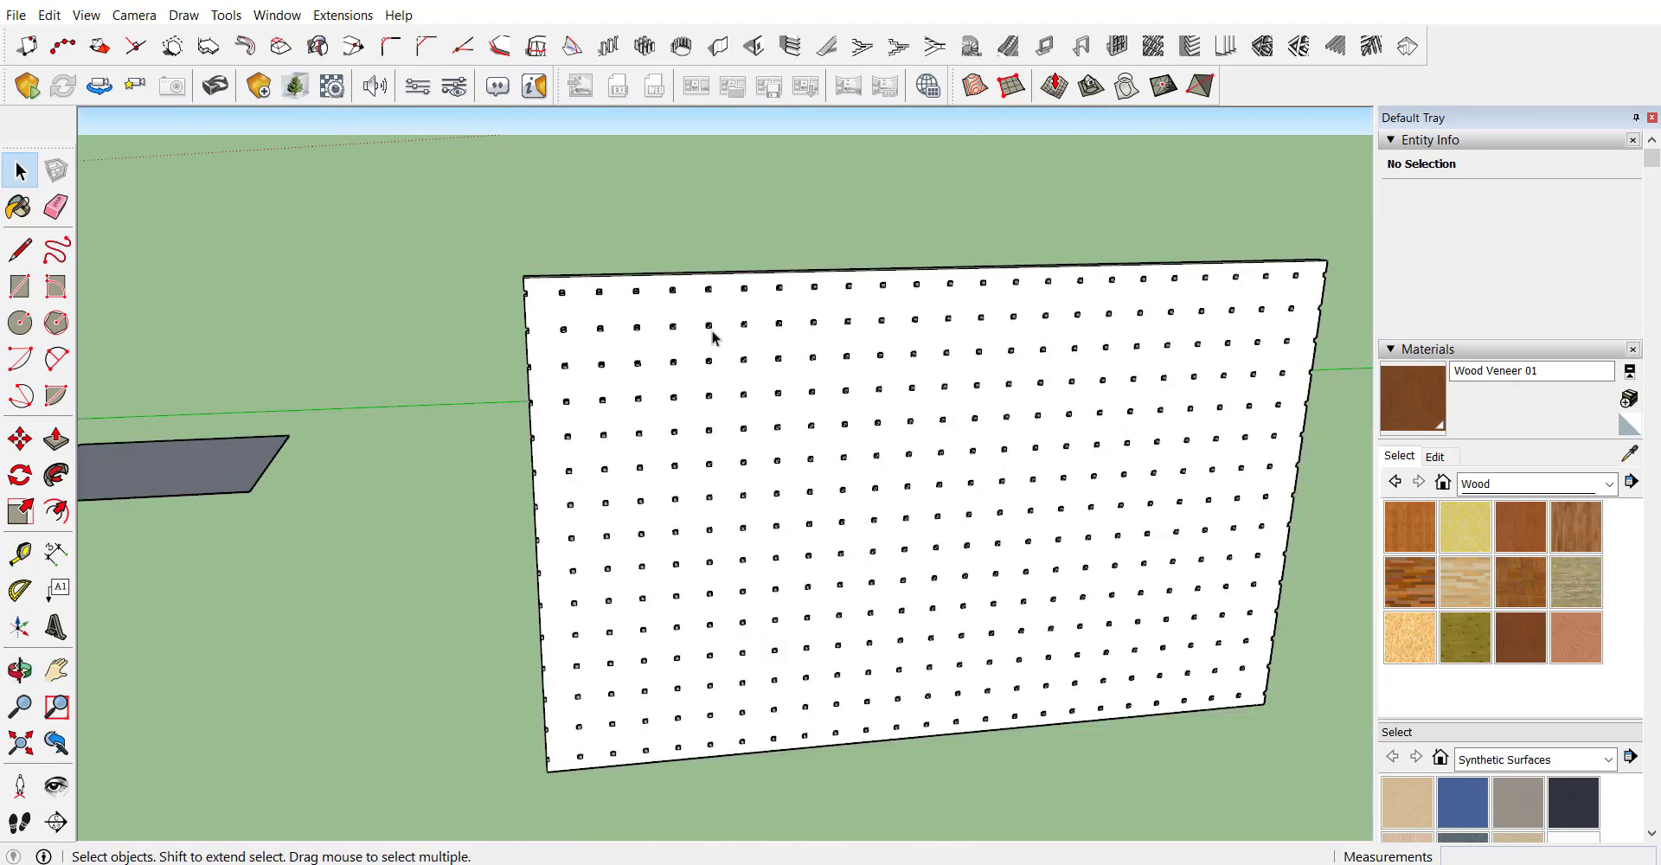
scroll(714, 317, up, 5)
scroll(714, 317, up, 5)
mouse_move(738, 245)
middle_down()
mouse_move(620, 267)
mouse_move(656, 234)
mouse_move(890, 323)
middle_up()
scroll(524, 430, down, 5)
mouse_move(523, 430)
middle_down()
mouse_move(1013, 415)
mouse_move(512, 420)
mouse_move(924, 441)
mouse_move(835, 459)
middle_up()
scroll(878, 445, down, 5)
scroll(749, 489, up, 3)
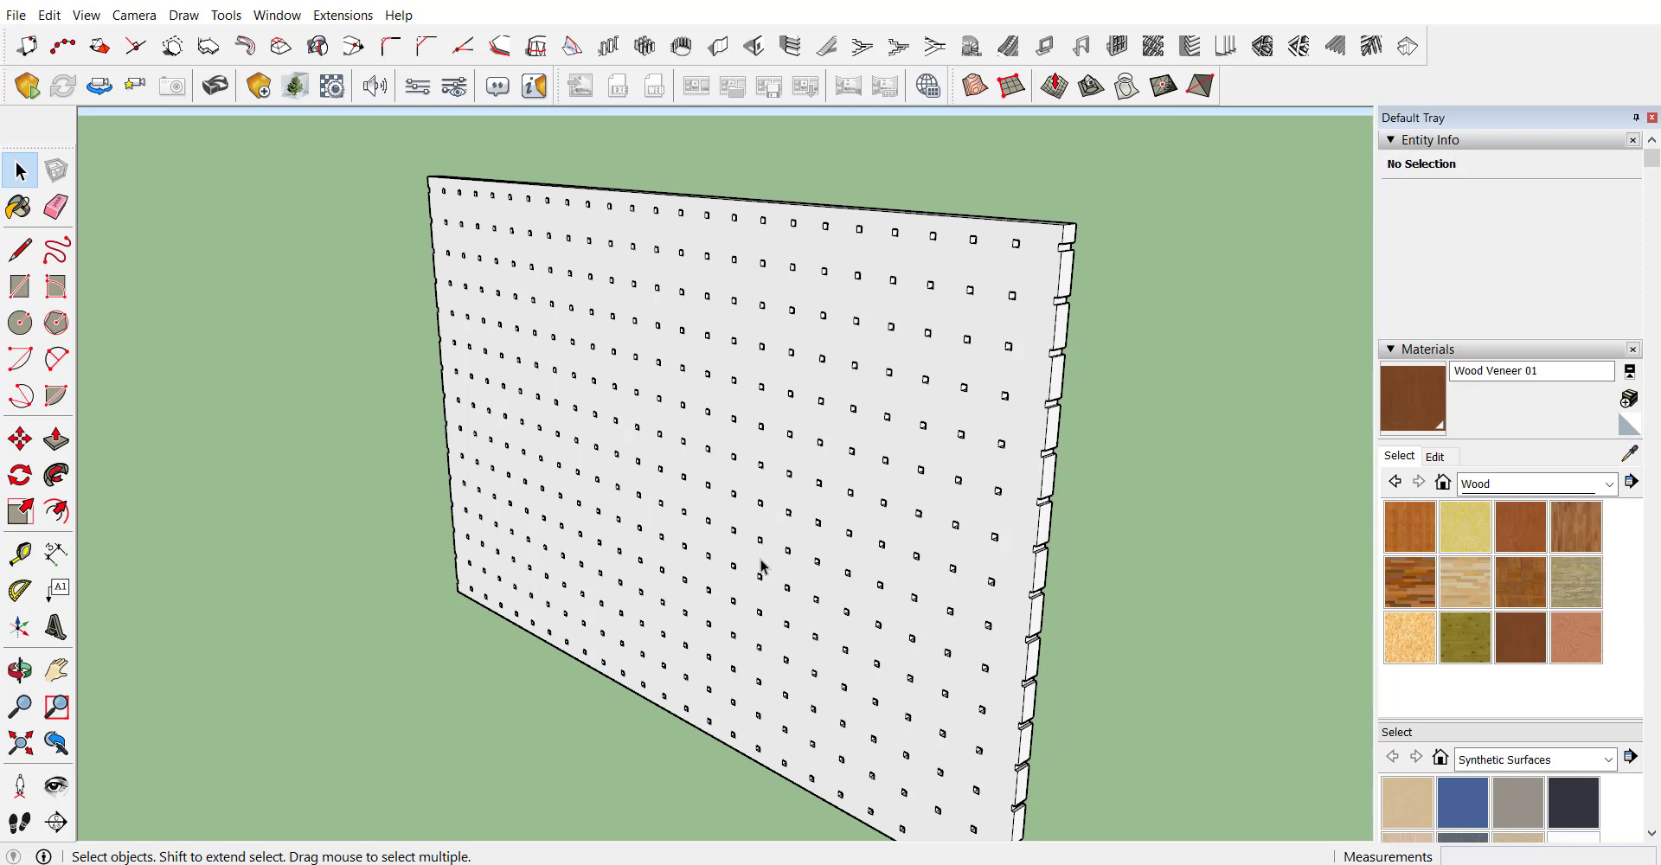
scroll(612, 548, down, 5)
mouse_move(612, 548)
middle_down()
mouse_move(859, 431)
mouse_move(660, 408)
middle_up()
scroll(806, 468, up, 4)
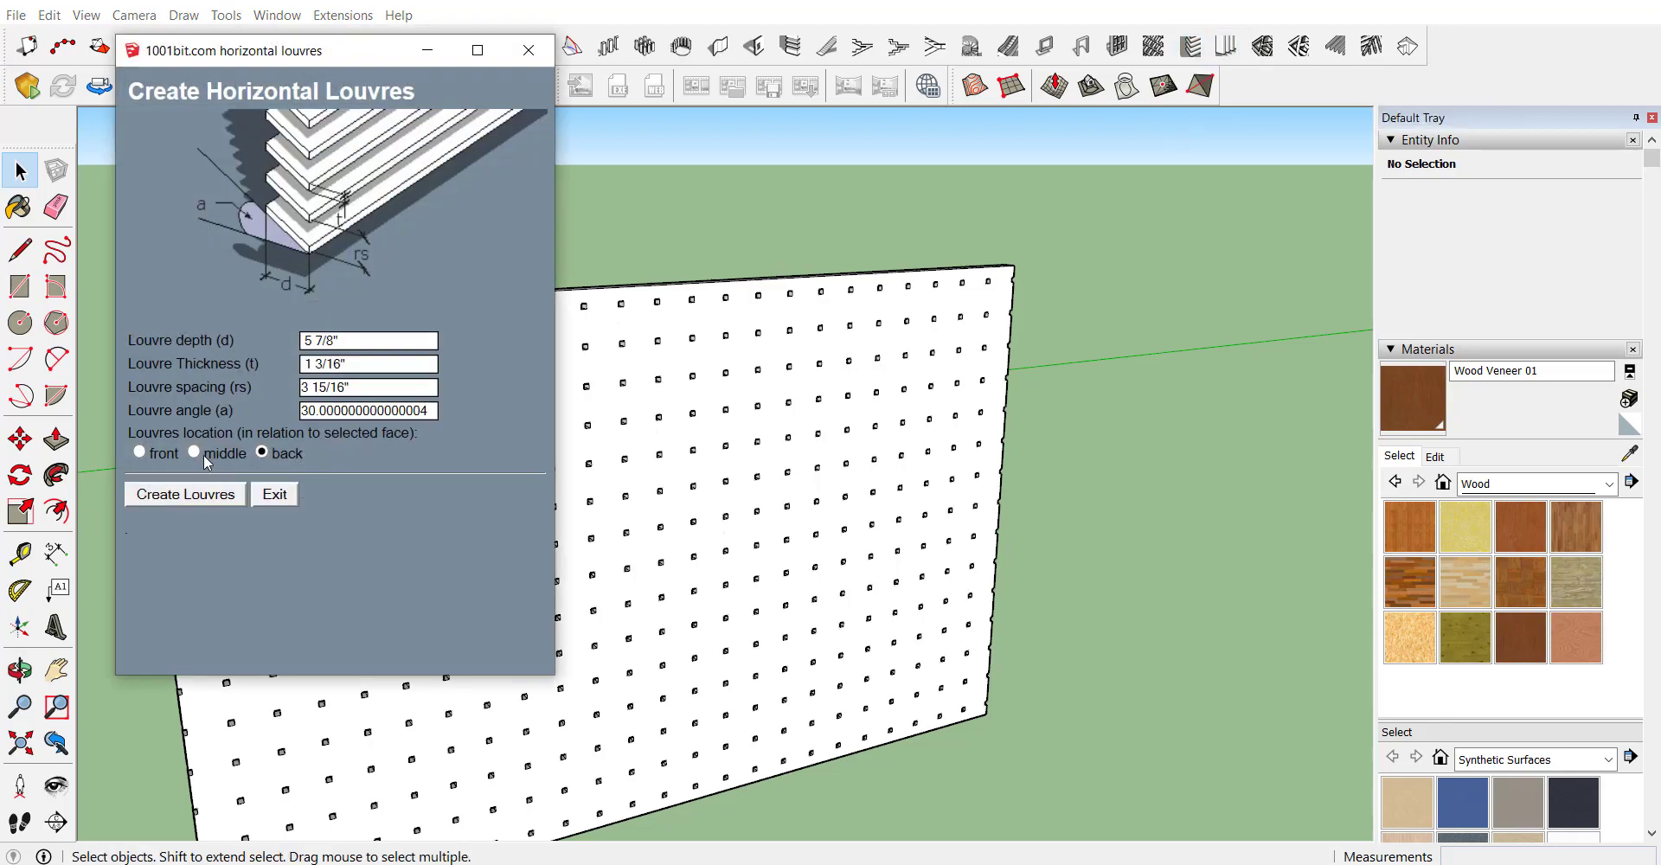
Step: Line the building wall with angled horizontal louvres
click(185, 497)
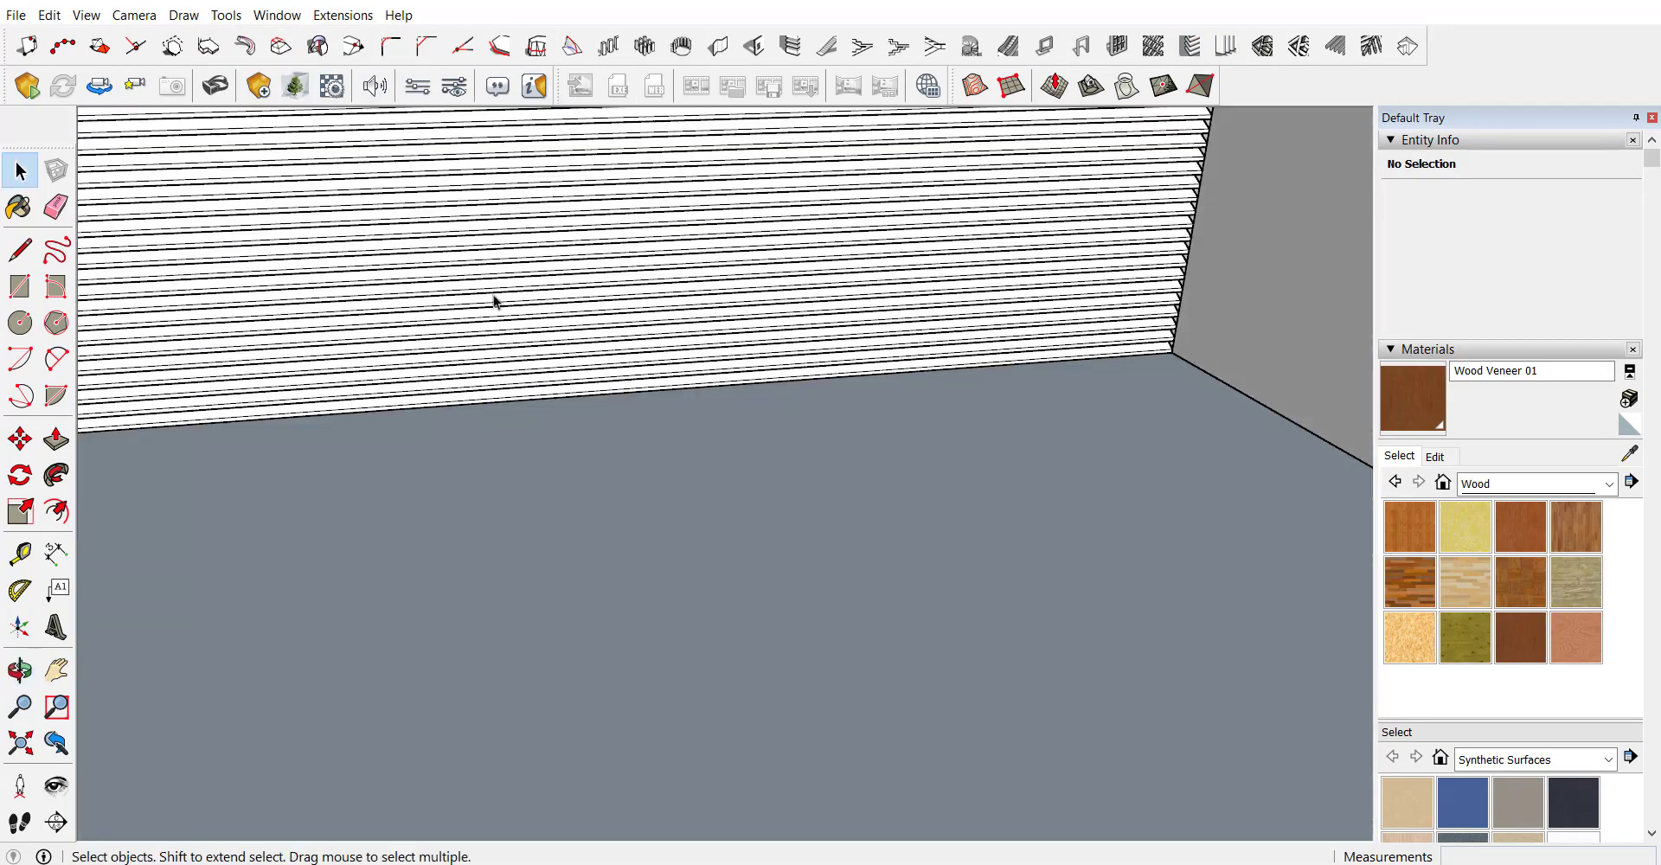
mouse_move(495, 301)
middle_down()
mouse_move(908, 671)
mouse_move(971, 230)
mouse_move(1049, 222)
mouse_move(1254, 323)
mouse_move(1256, 158)
middle_up()
scroll(1256, 158, up, 3)
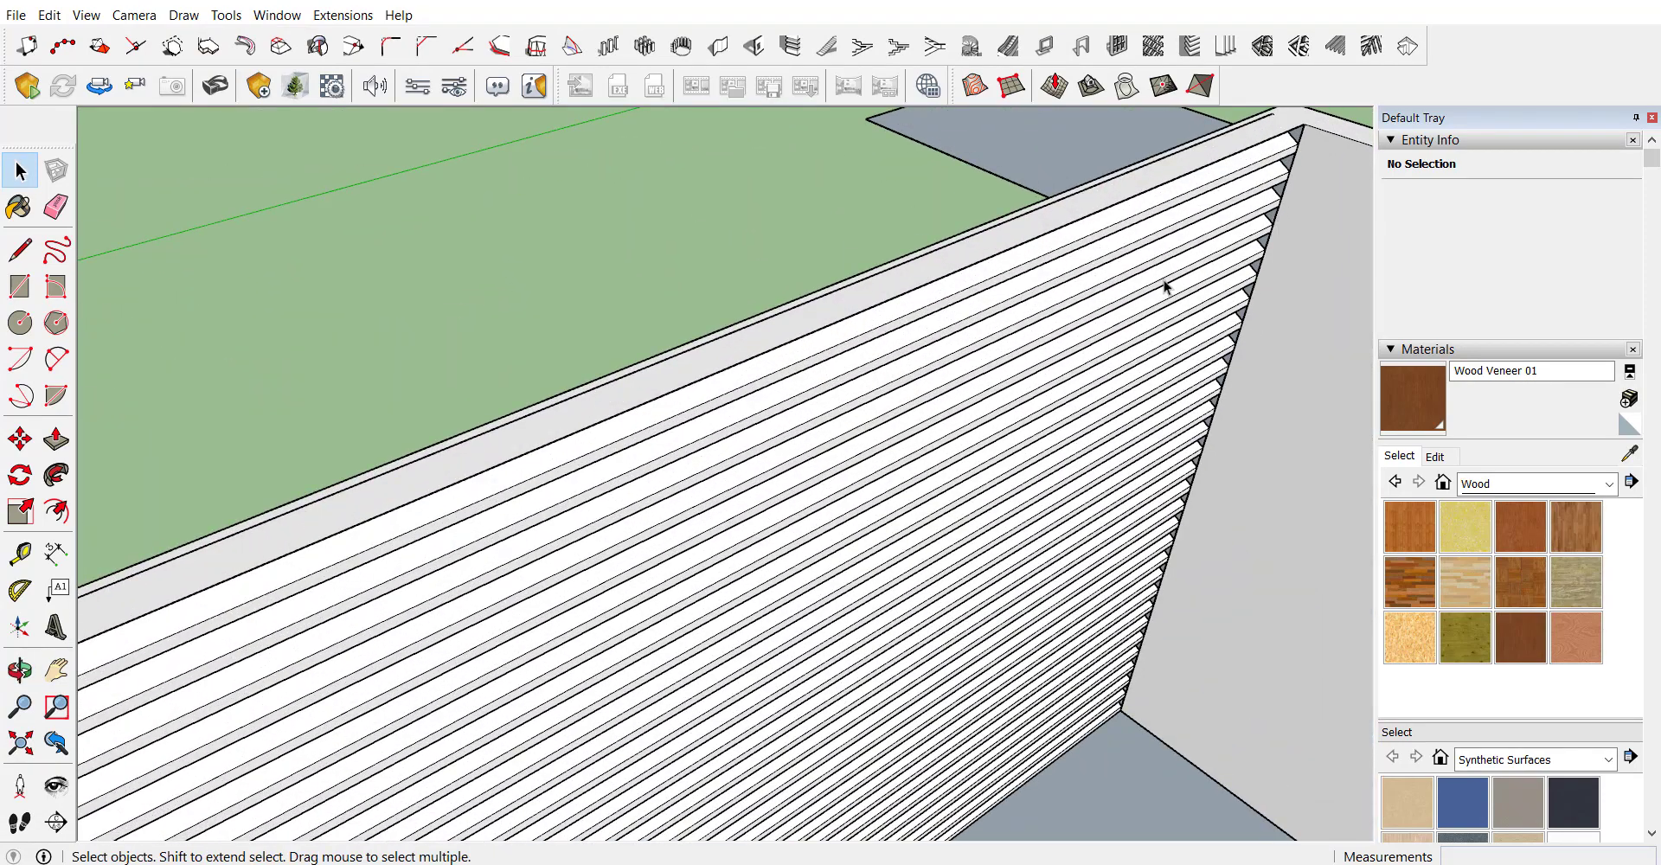
mouse_move(1165, 288)
middle_down()
mouse_move(1357, 326)
mouse_move(986, 363)
mouse_move(1223, 311)
mouse_move(738, 304)
middle_up()
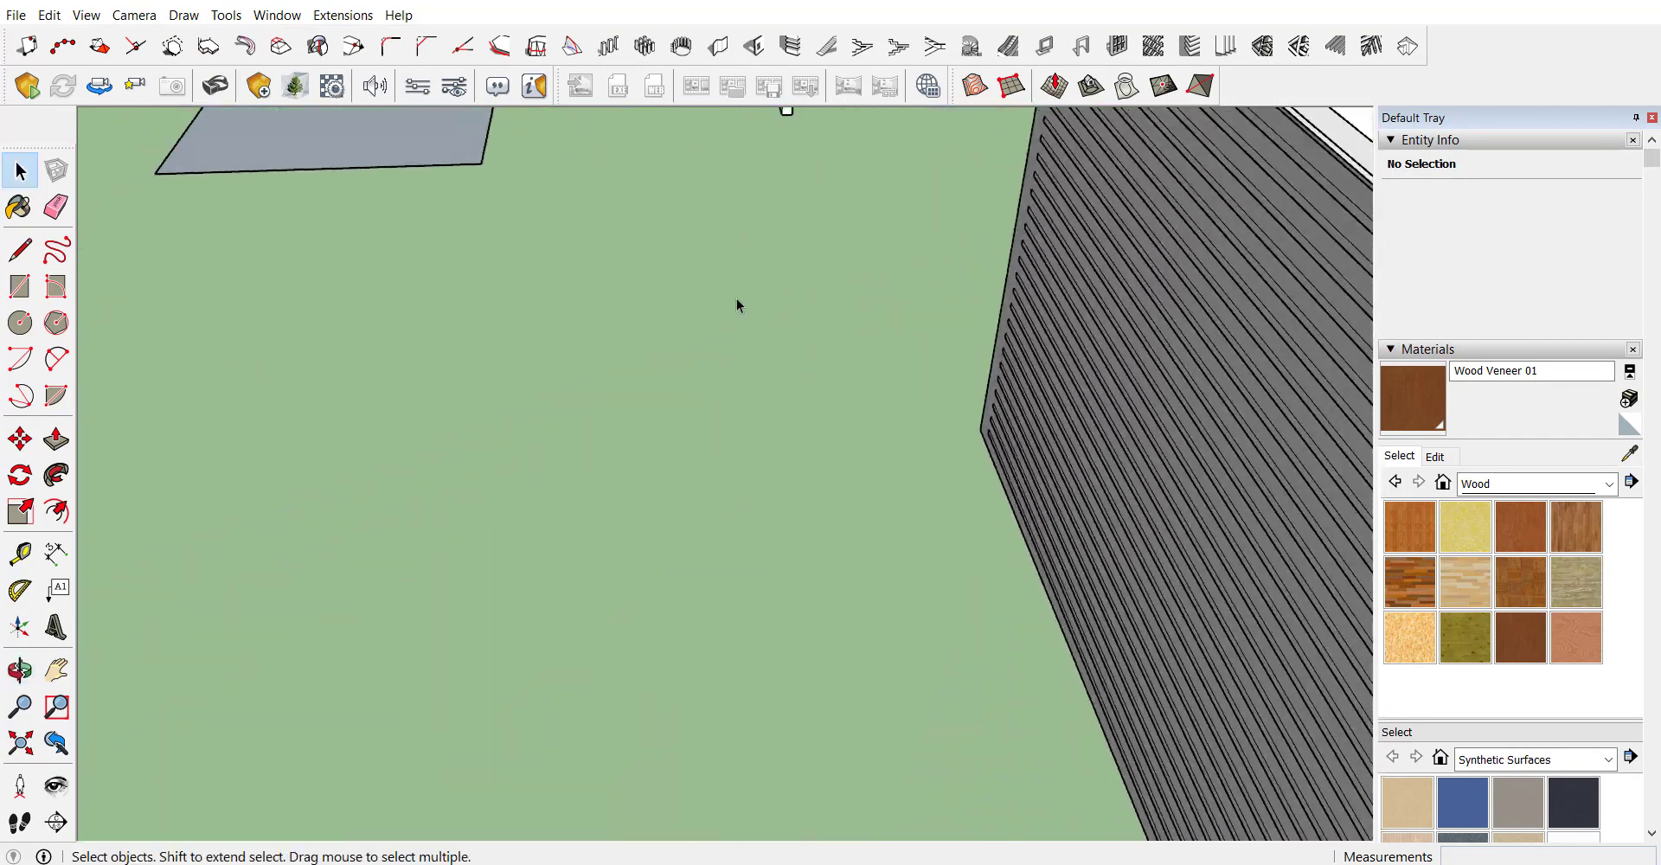
scroll(737, 304, down, 3)
scroll(778, 307, down, 2)
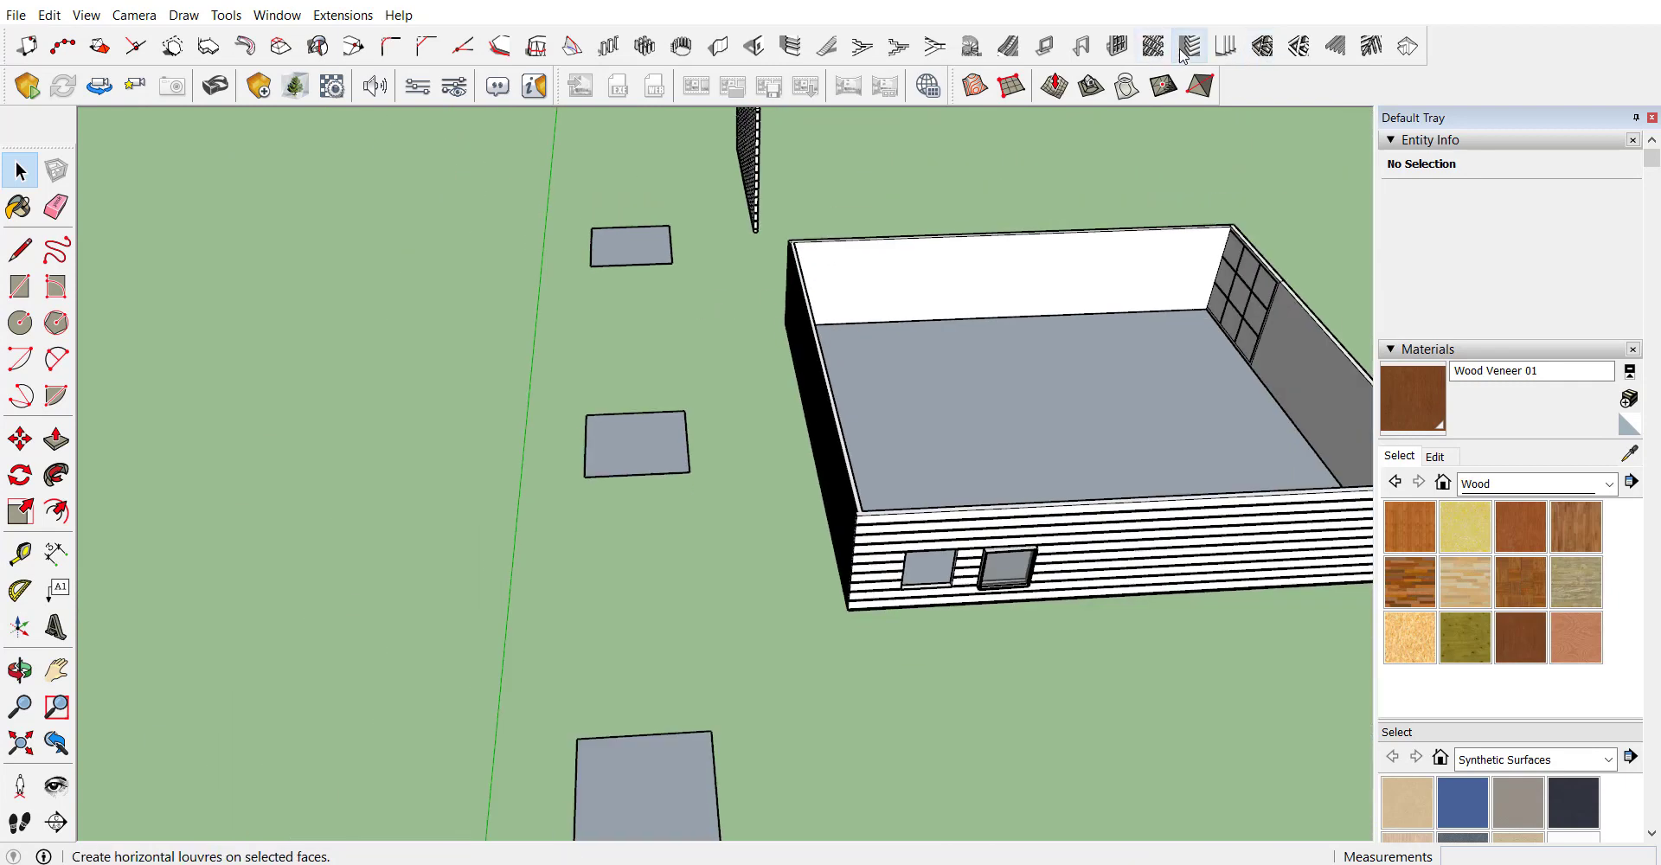
Step: Add closely spaced vertical louvres along the back wall
click(1225, 48)
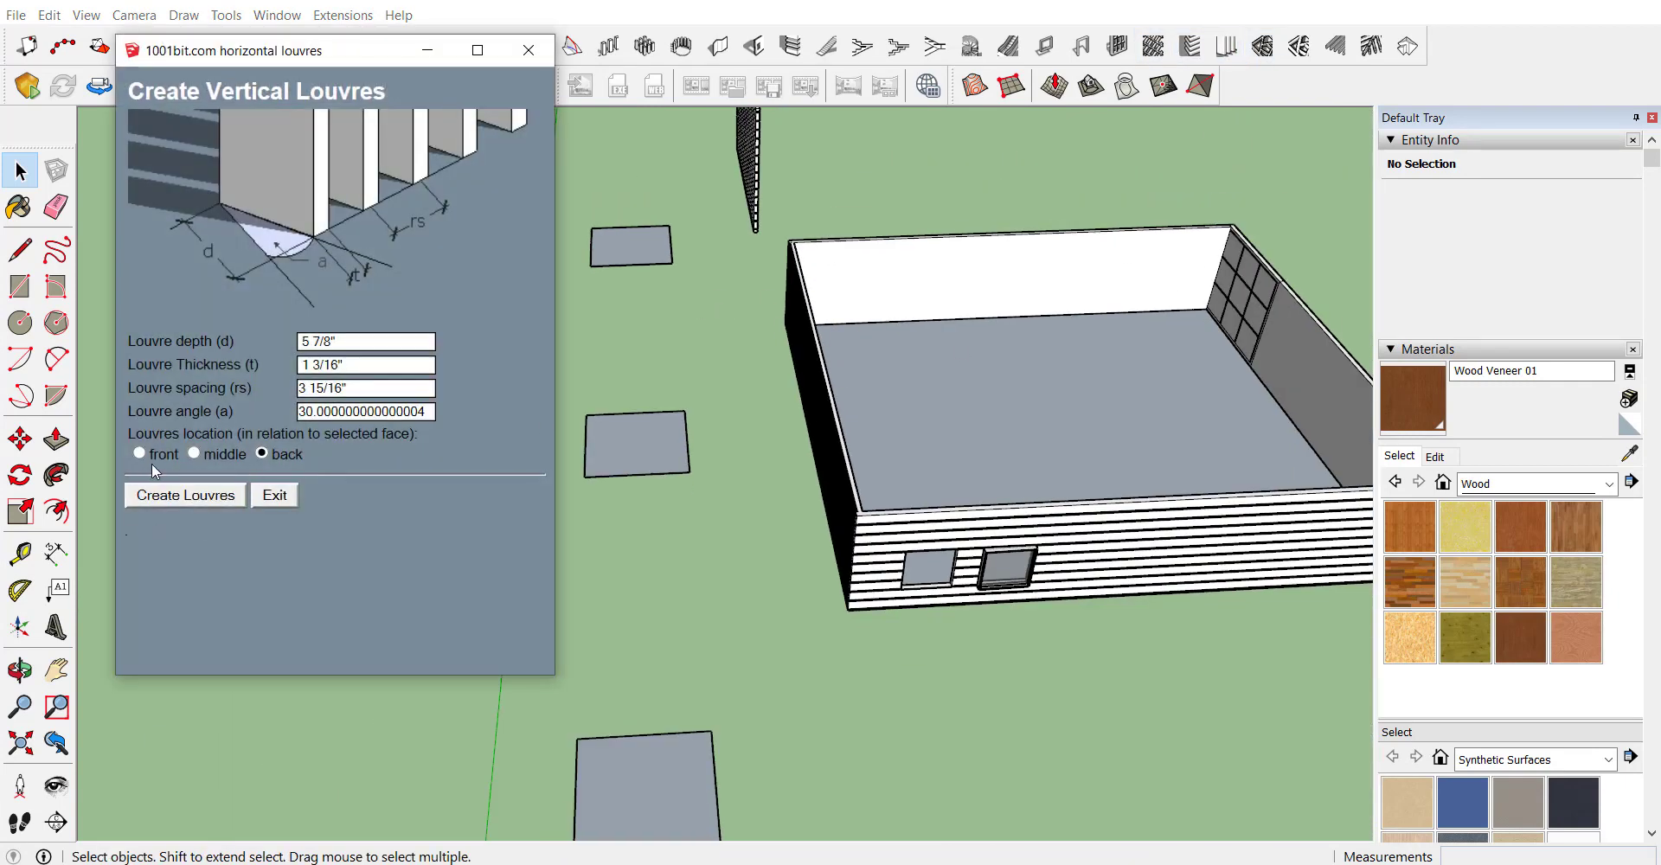
click(185, 494)
scroll(967, 279, up, 3)
click(837, 267)
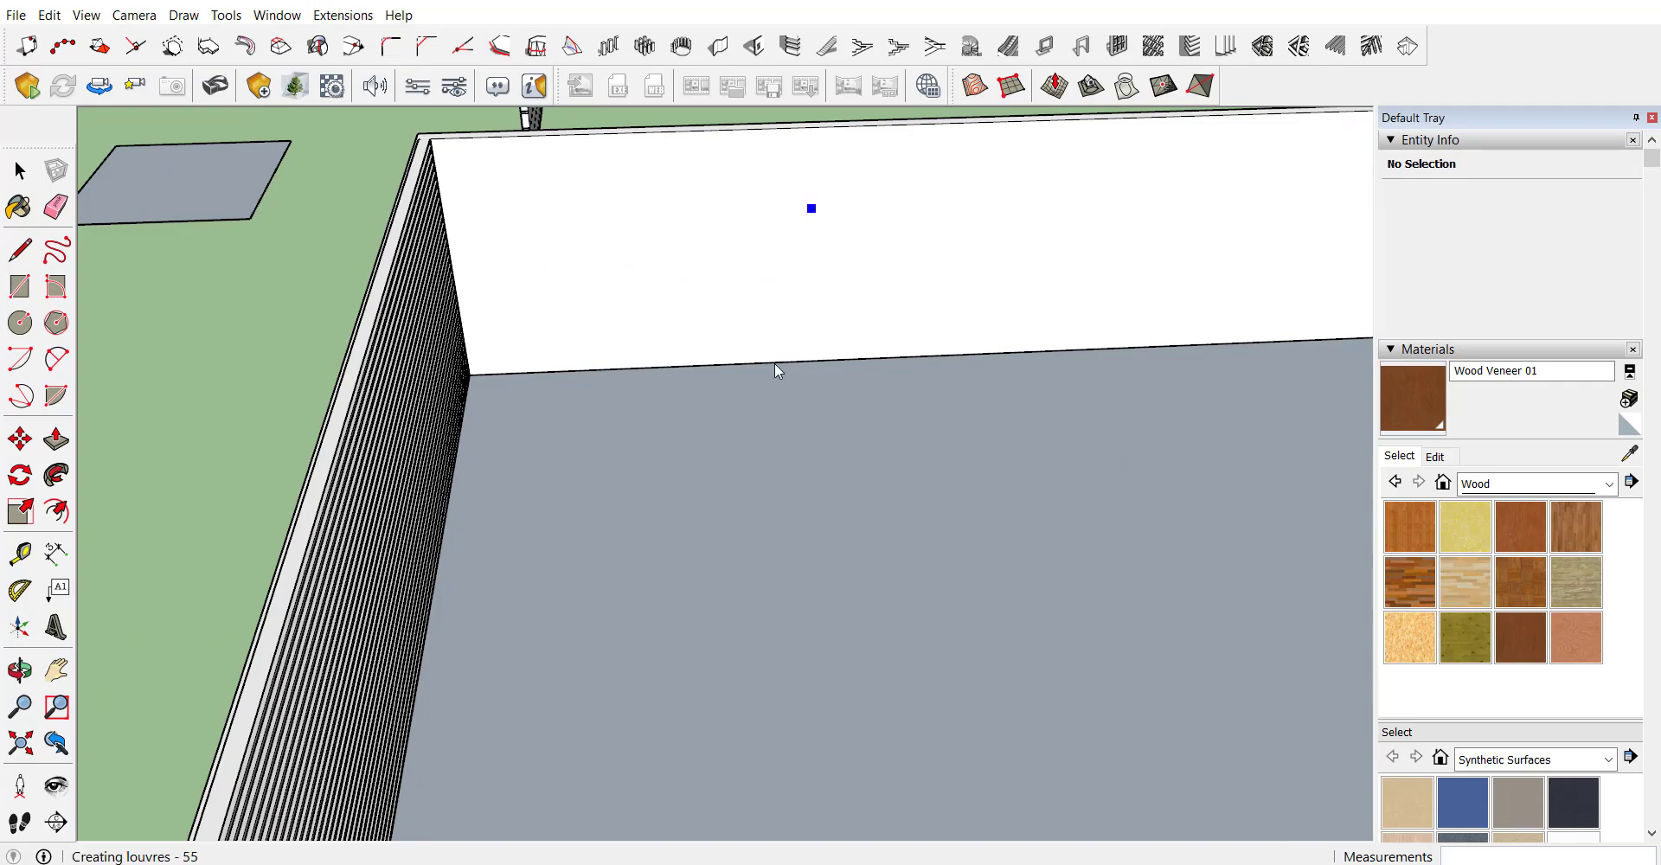
scroll(423, 355, down, 3)
scroll(868, 247, up, 4)
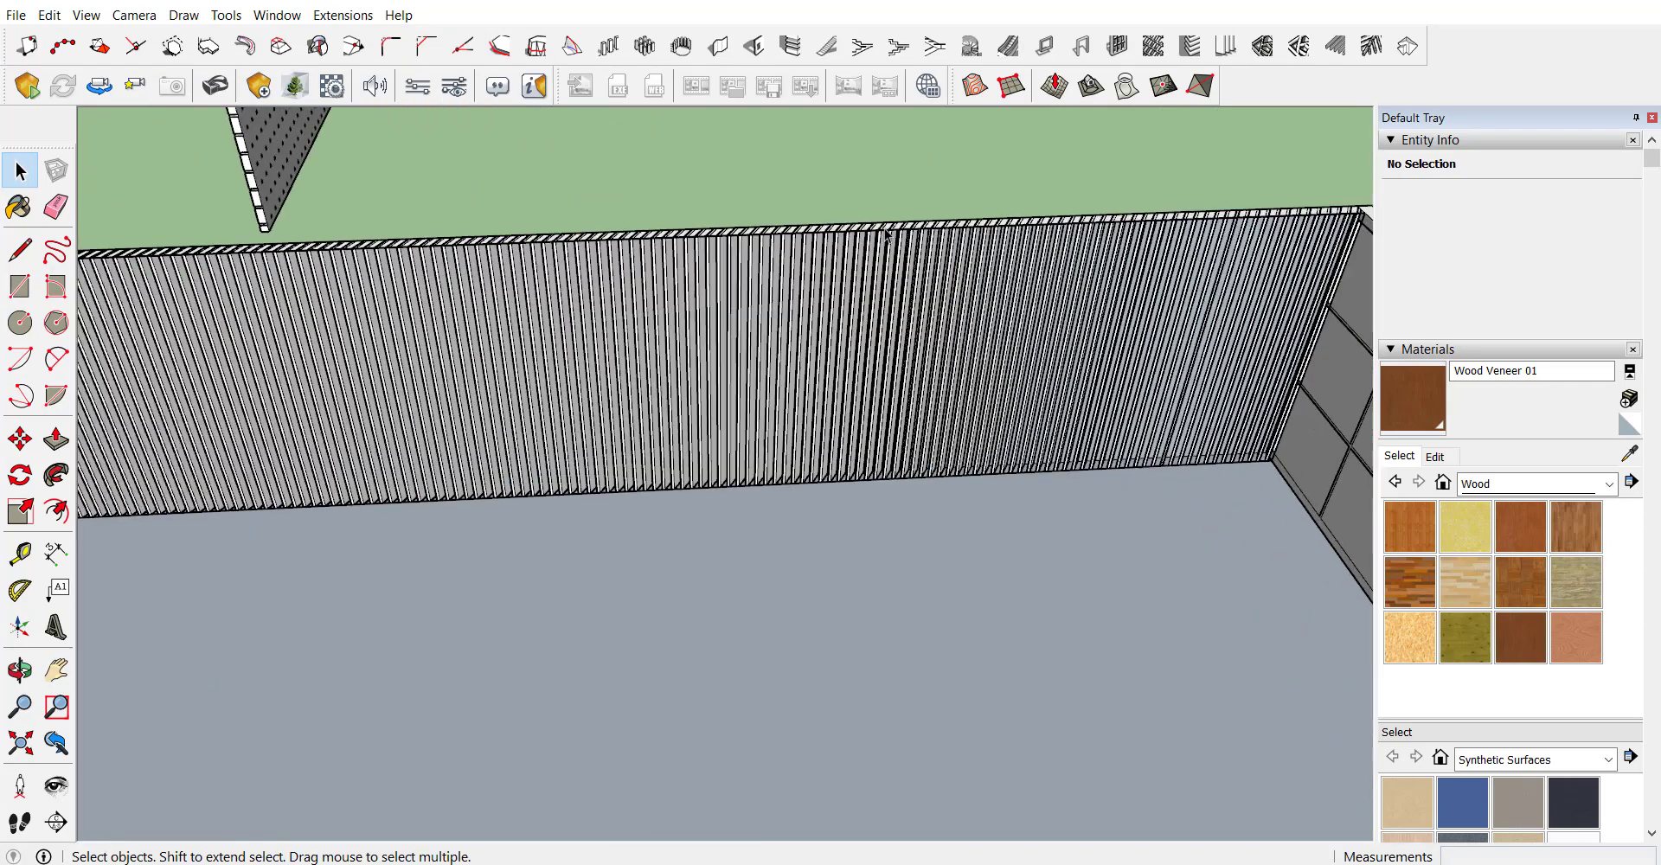
scroll(886, 233, up, 3)
scroll(899, 355, up, 3)
Step: Orbit around the louvred wall and over to the perforated board area
mouse_move(922, 311)
middle_down()
mouse_move(871, 397)
mouse_move(1012, 421)
mouse_move(717, 345)
mouse_move(1101, 341)
middle_up()
scroll(915, 385, down, 2)
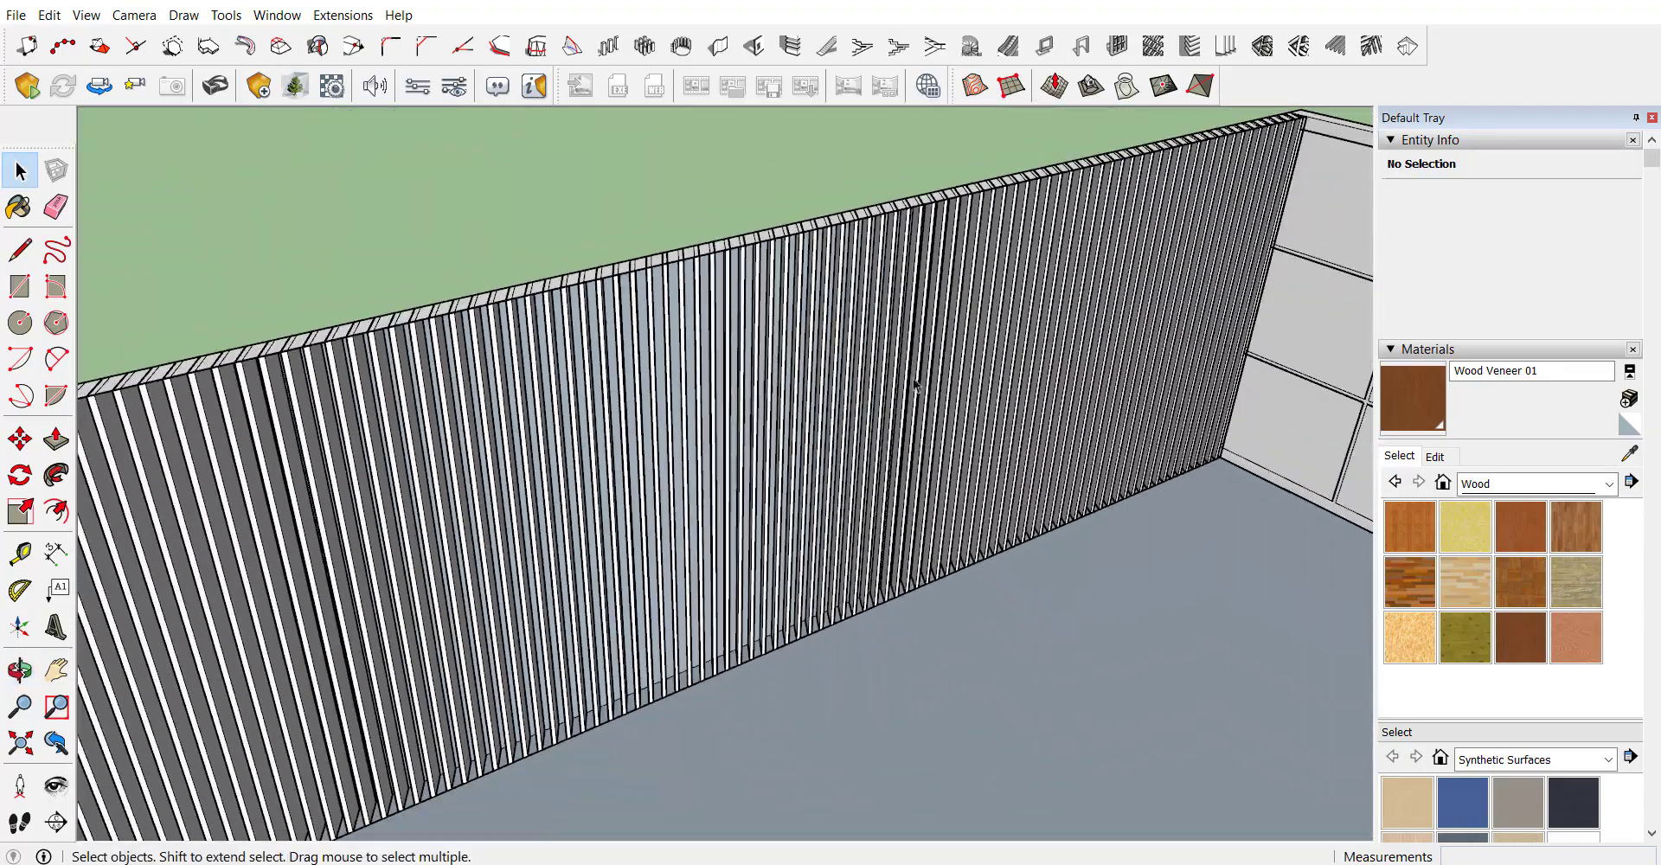
scroll(919, 385, up, 2)
scroll(490, 197, down, 1)
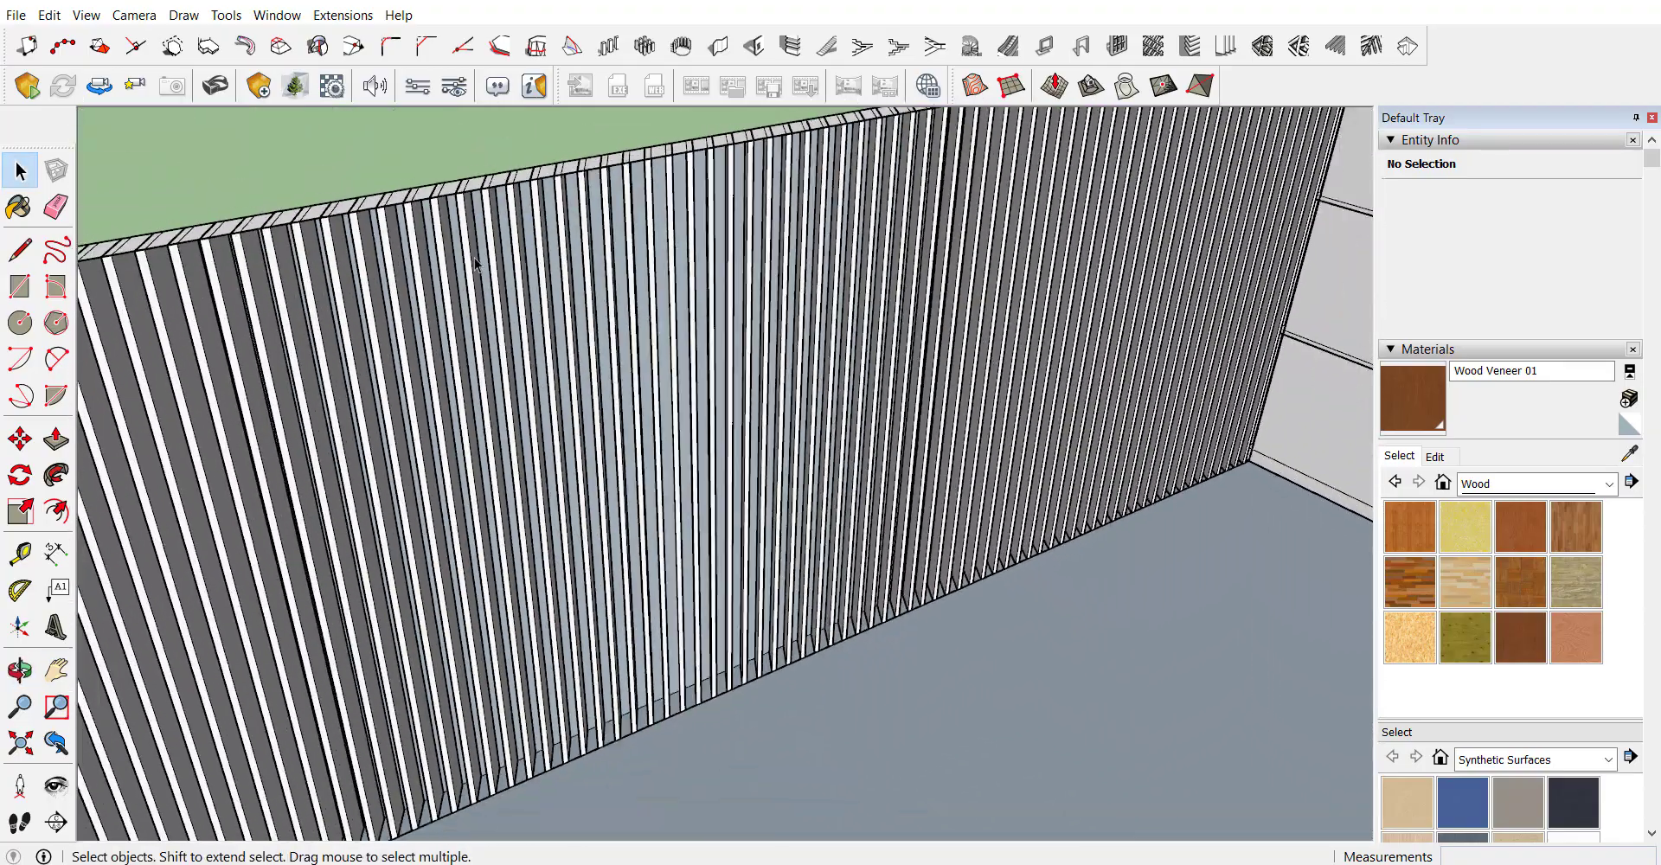
scroll(475, 264, down, 5)
middle_drag(756, 438, 315, 346)
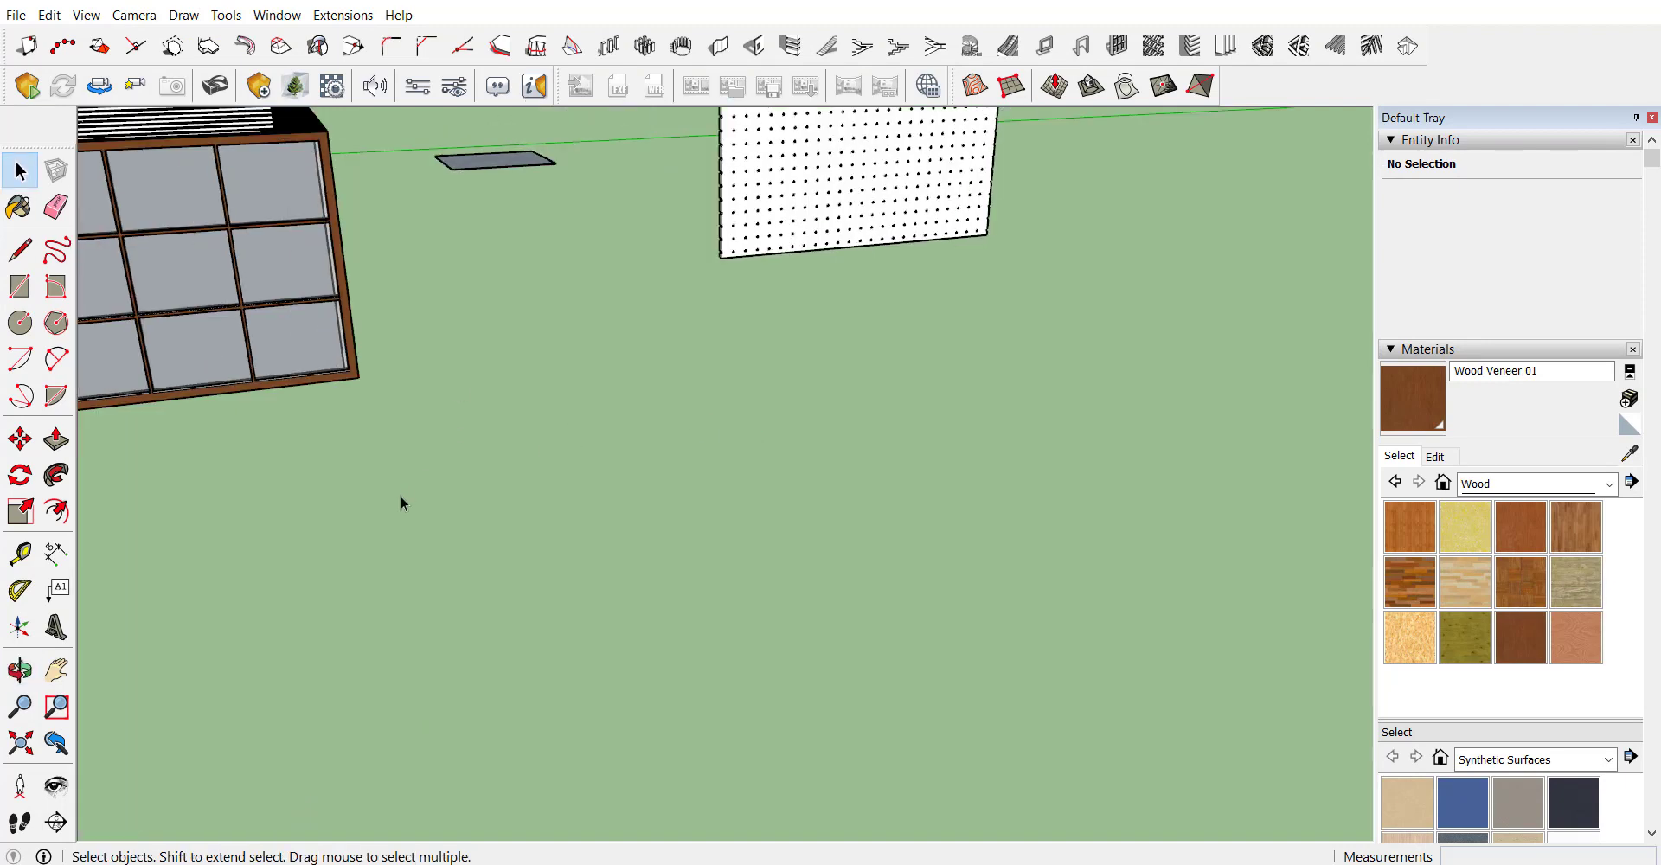
Step: Draw a circle on the ground and pull it up into a tall cylinder
scroll(860, 136, down, 2)
scroll(697, 279, up, 3)
click(19, 322)
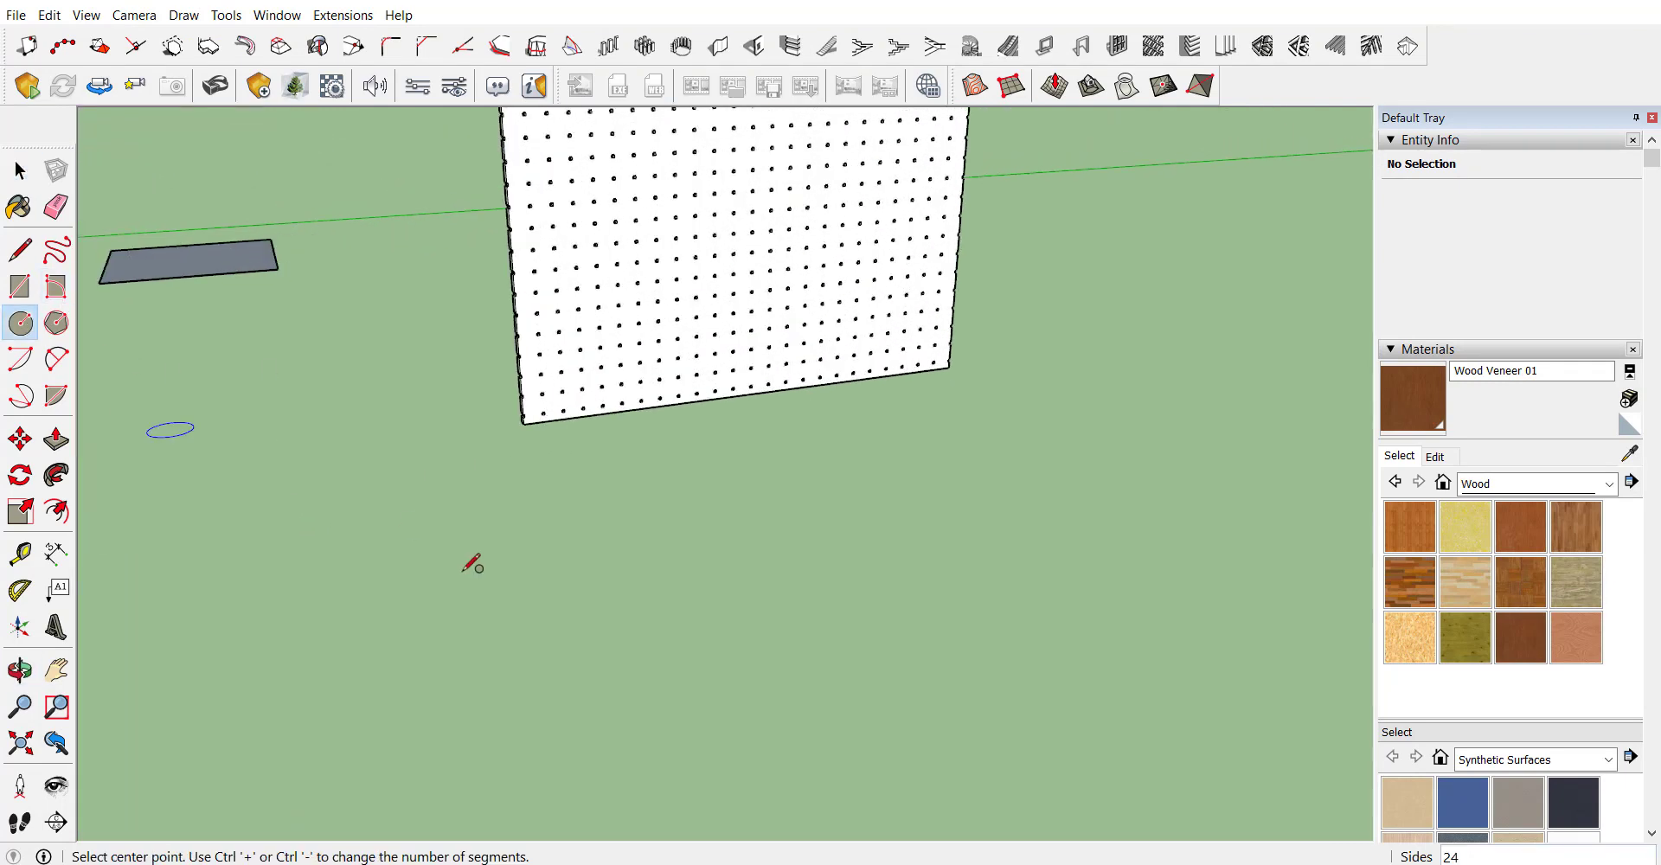
click(504, 551)
click(605, 570)
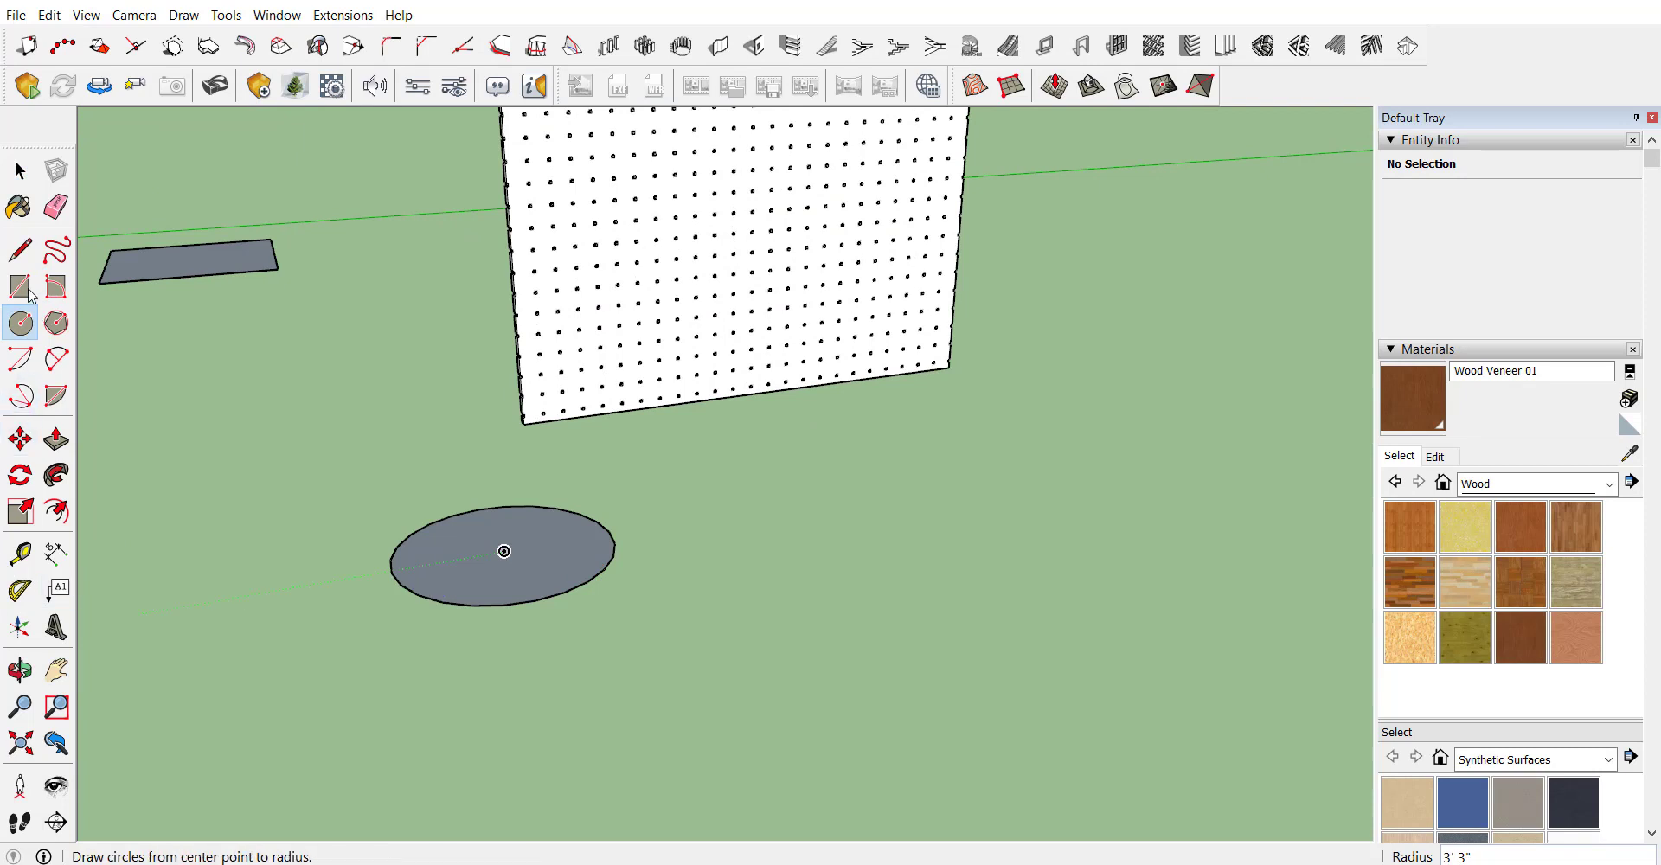
click(55, 439)
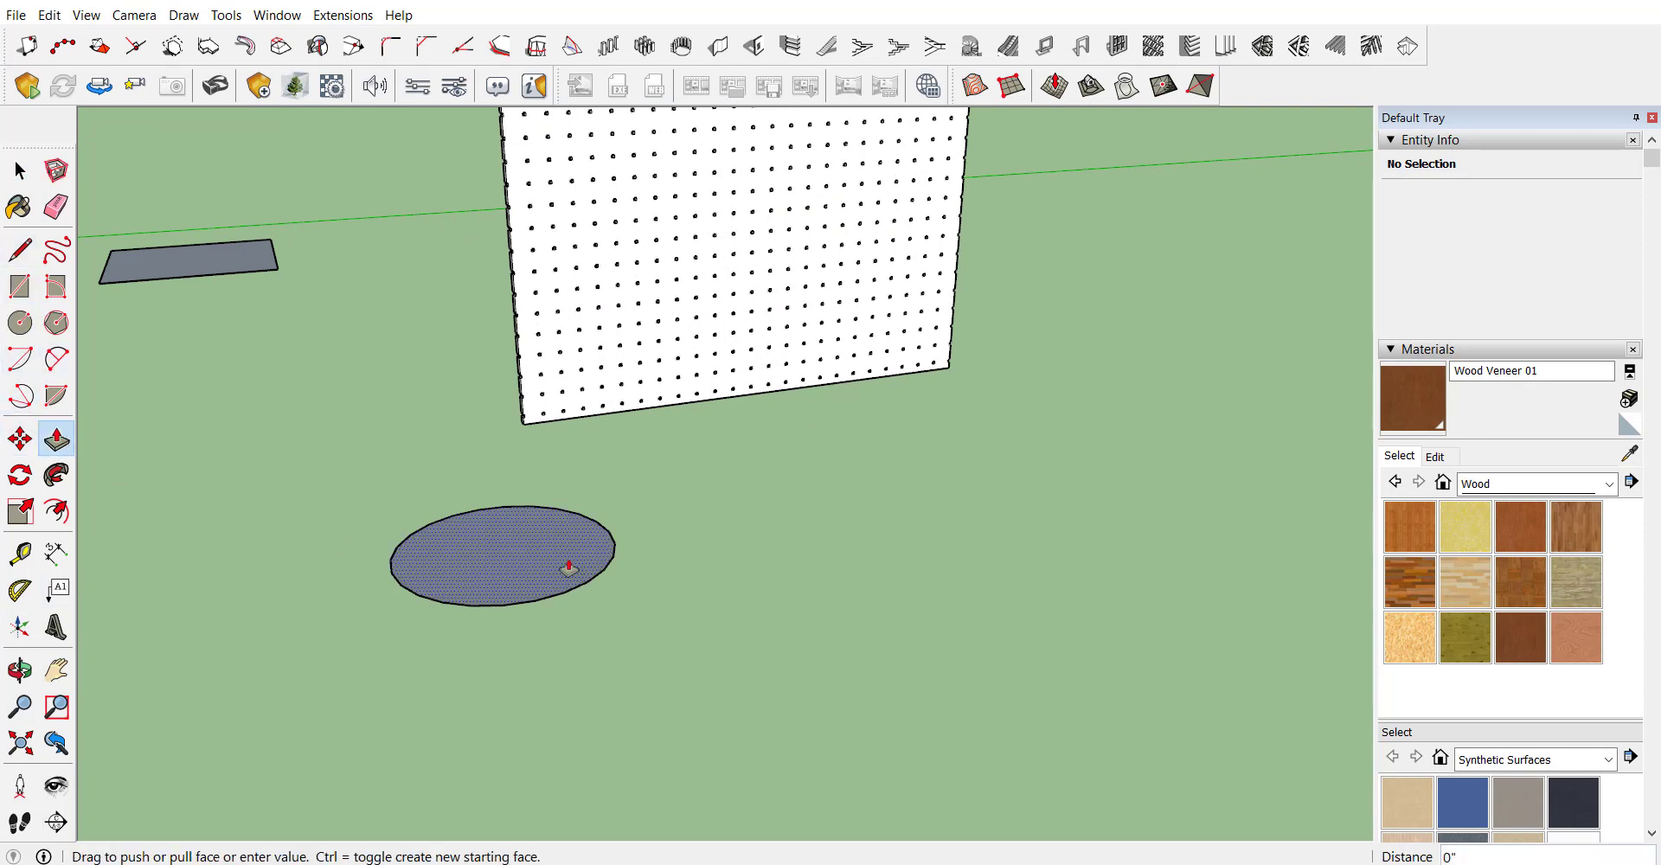
click(575, 327)
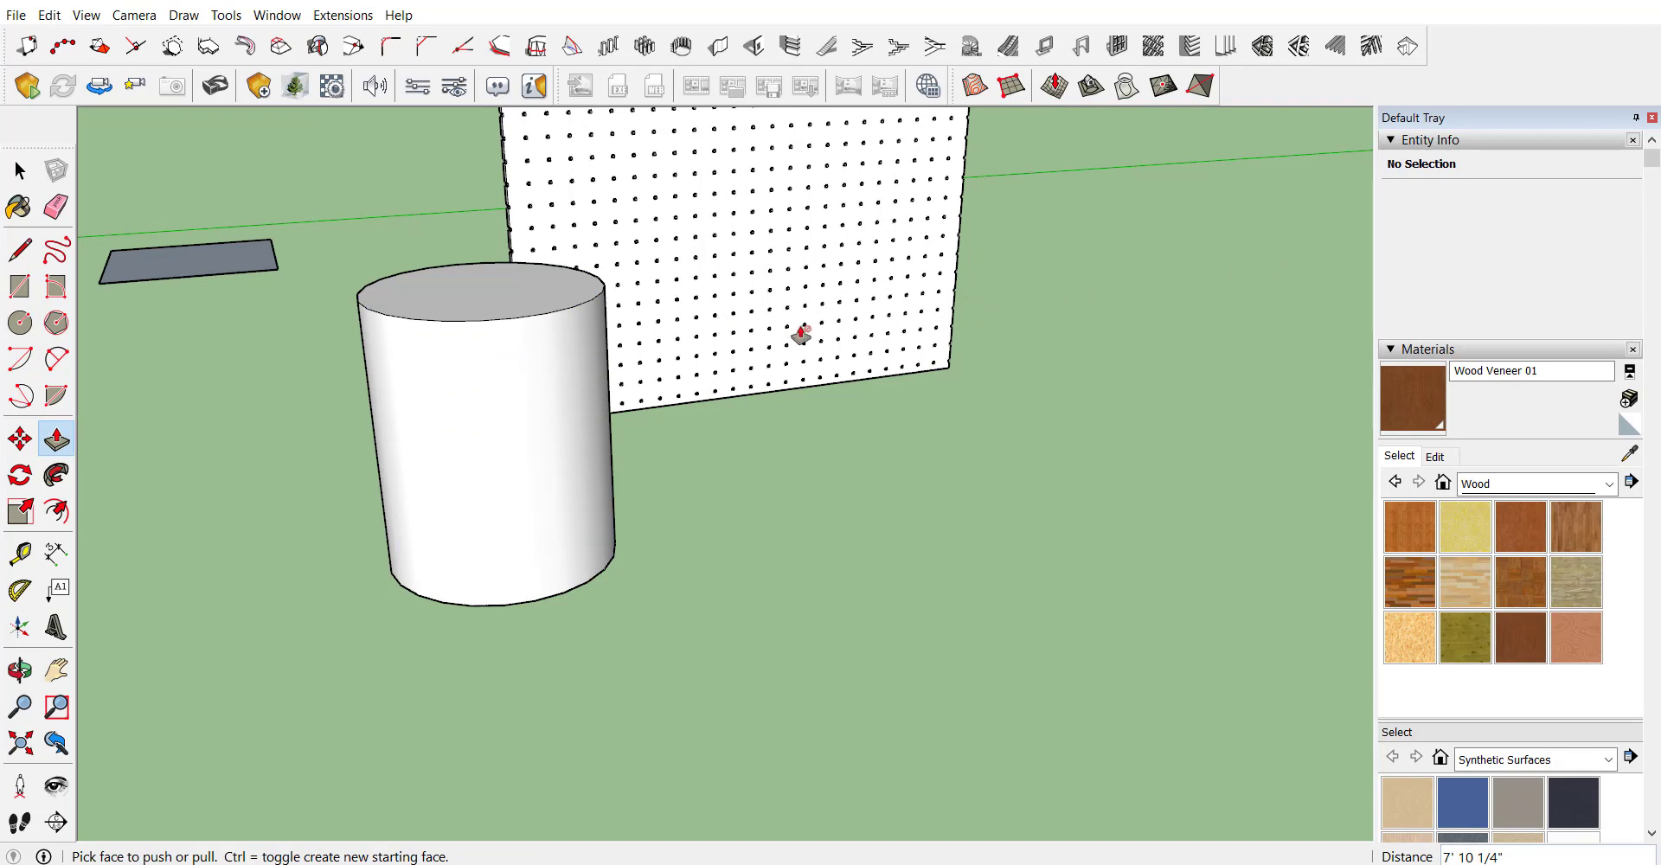
key(space)
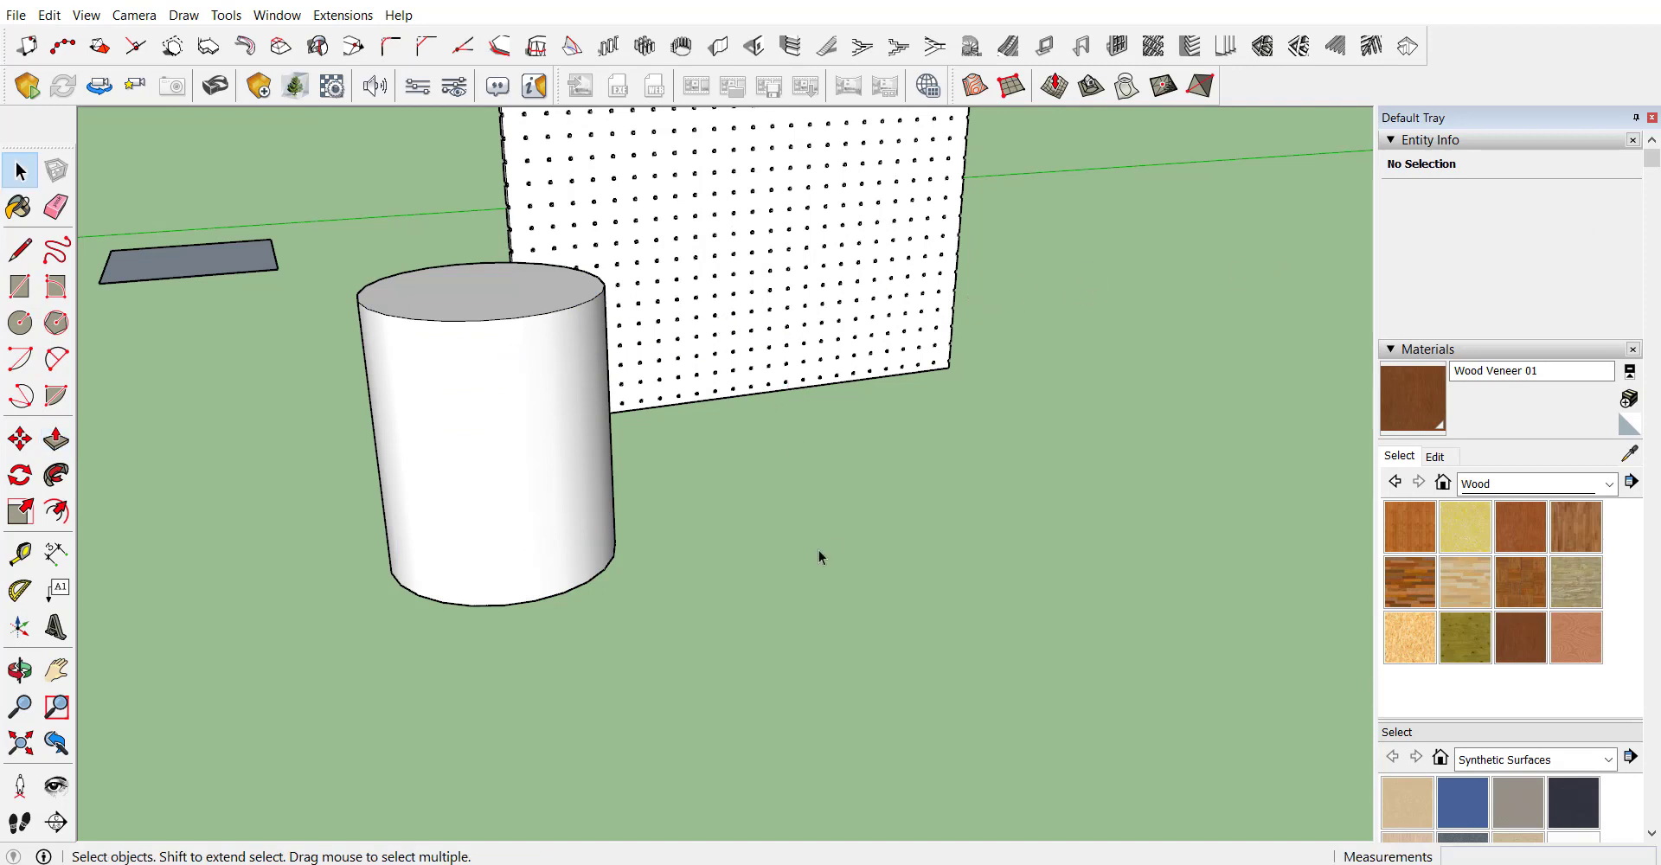
Step: Draw two connected line segments on the ground forming an angled corner
key(r)
key(l)
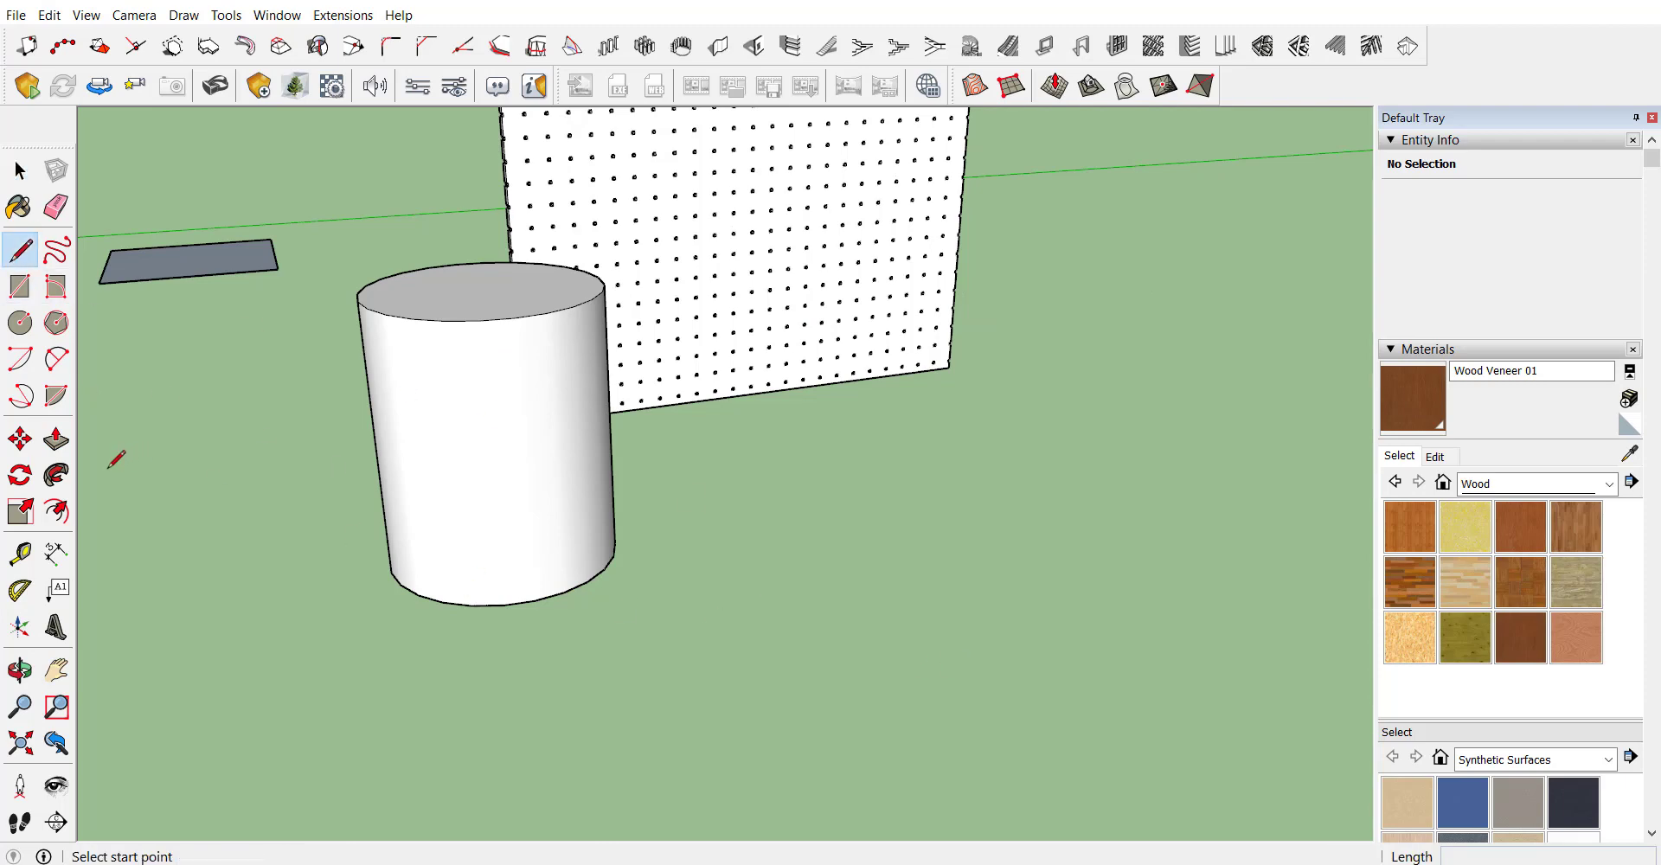
scroll(614, 535, down, 3)
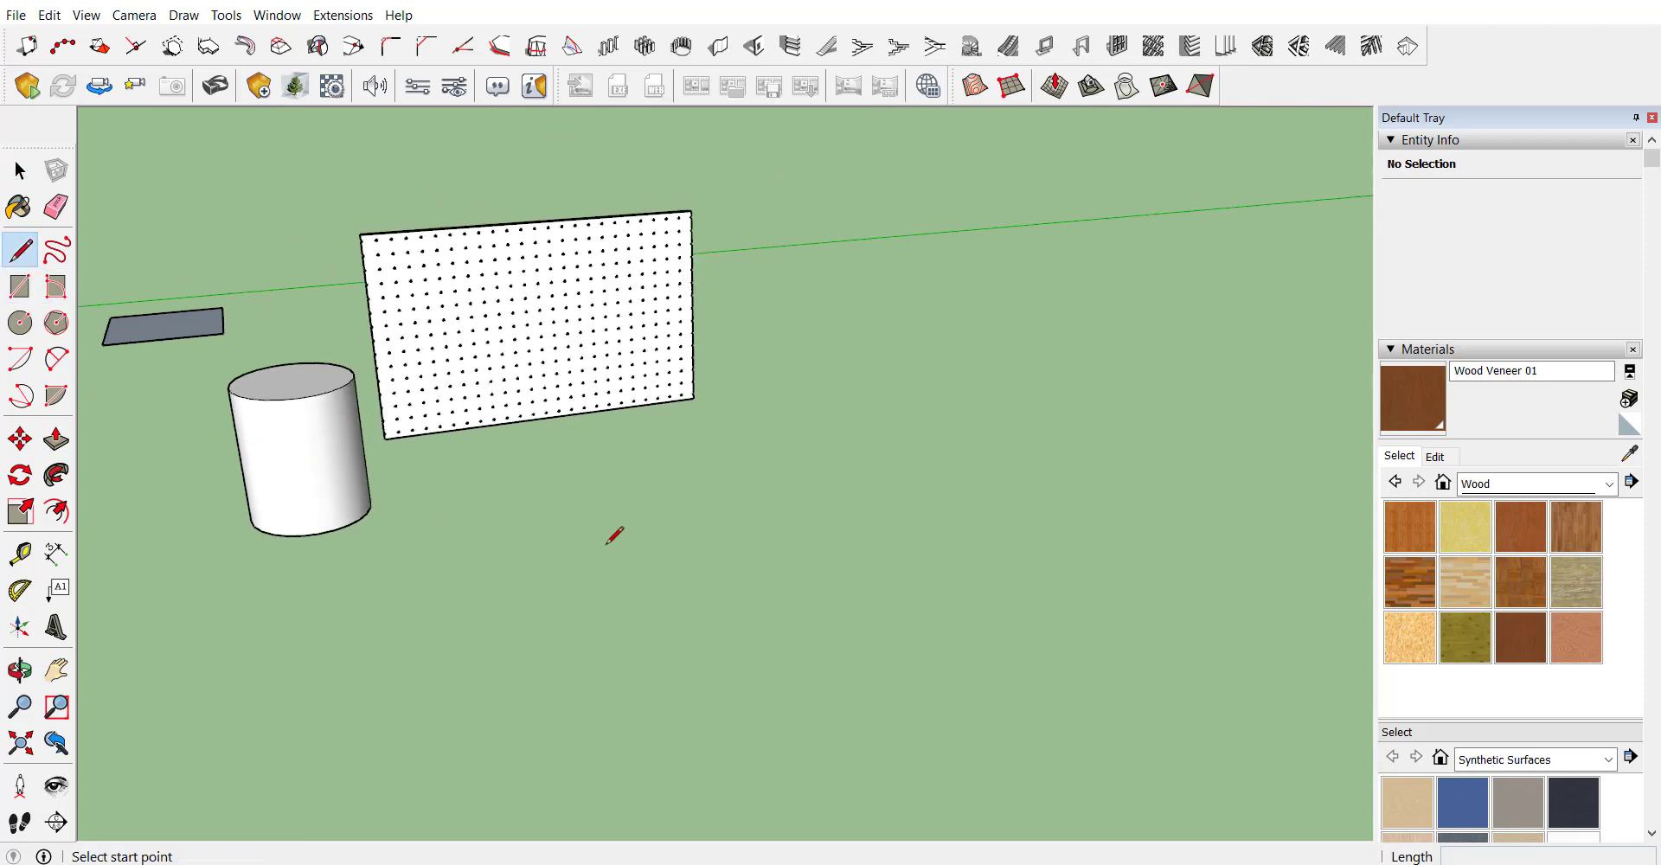
click(607, 544)
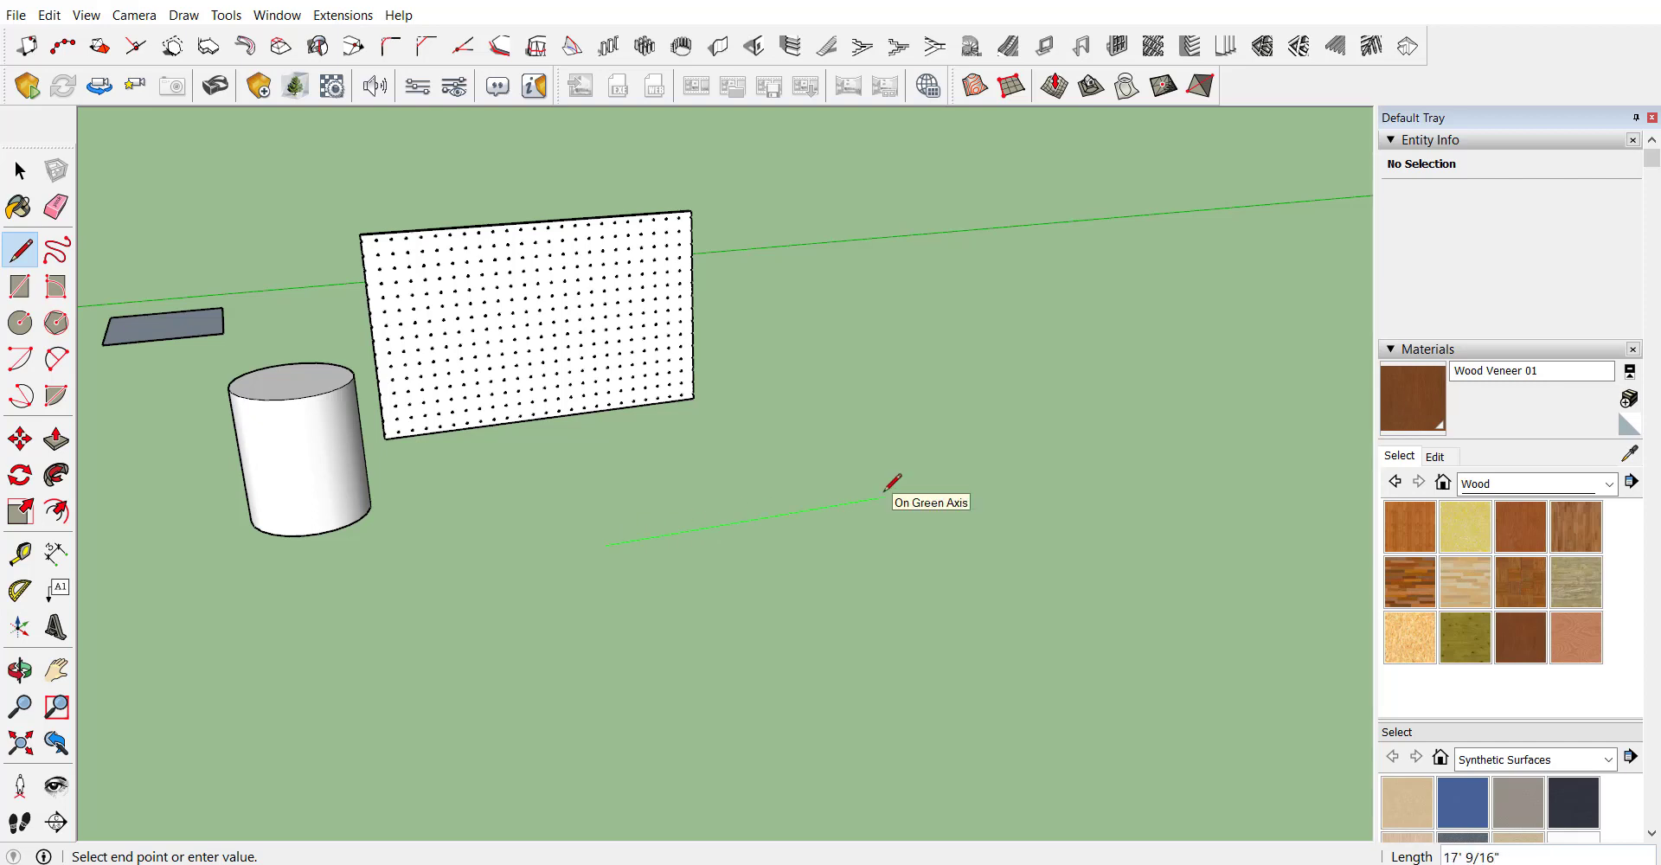
click(952, 483)
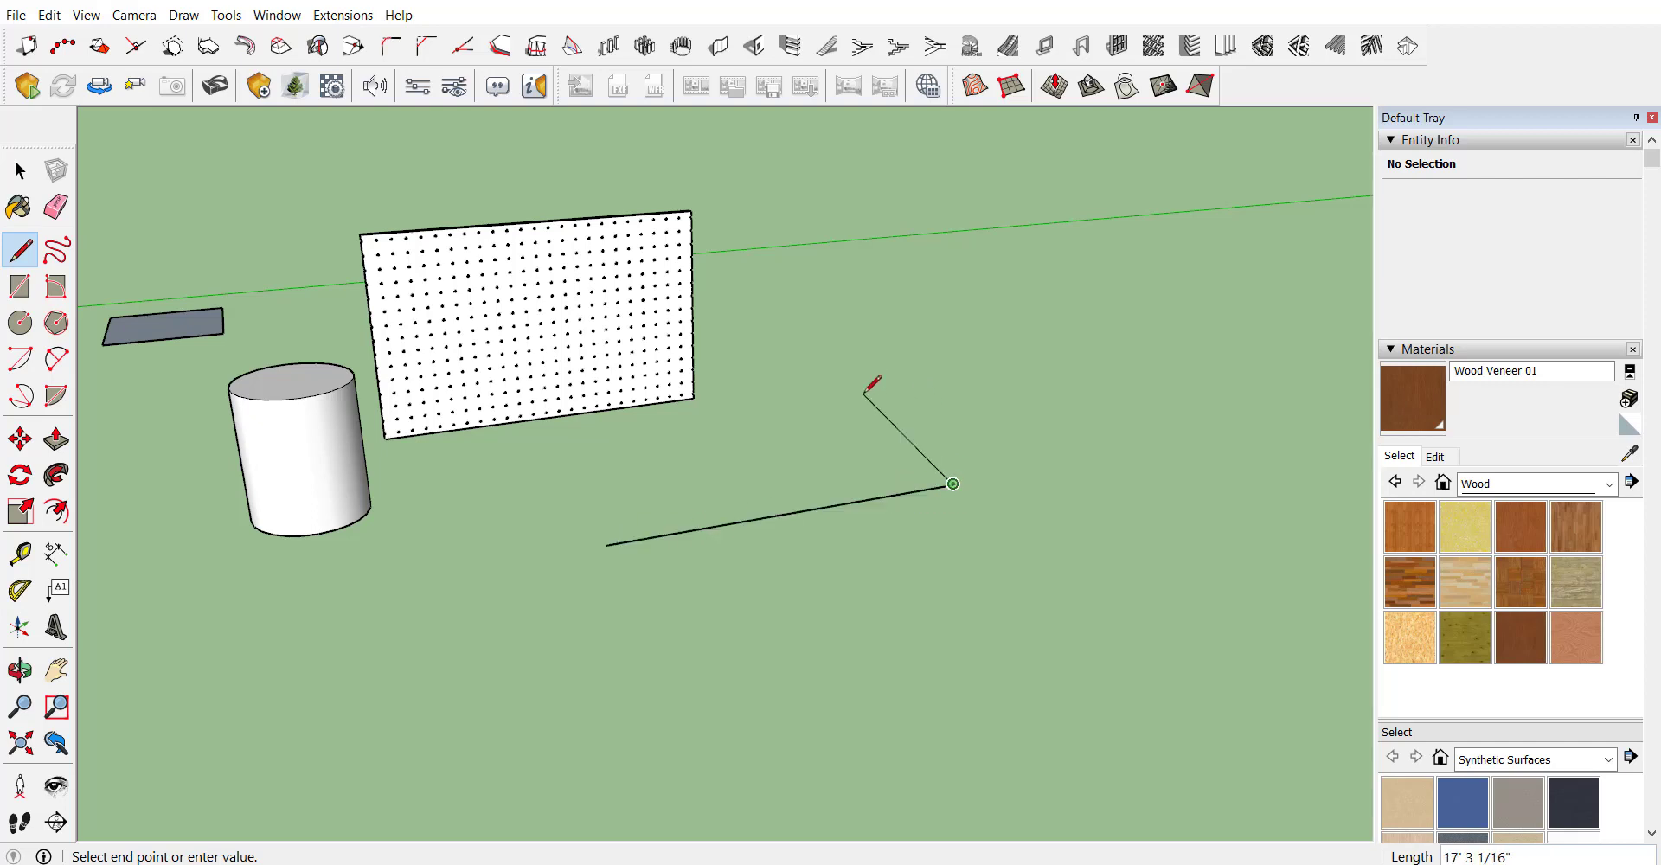
click(840, 409)
key(space)
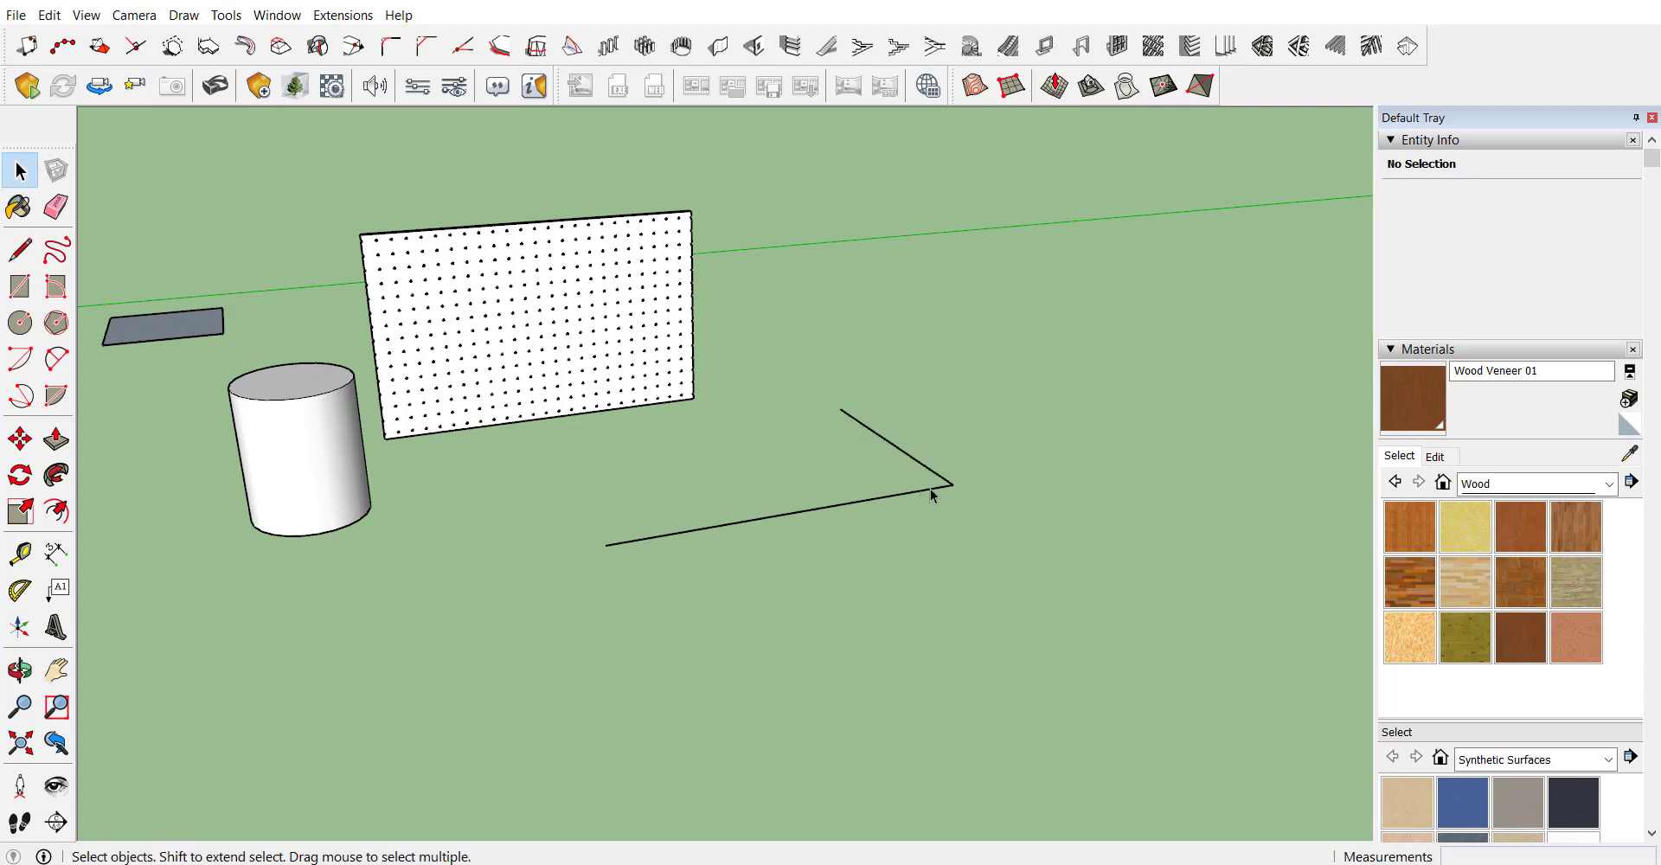
scroll(933, 494, up, 2)
mouse_move(934, 470)
middle_down()
mouse_move(1030, 543)
mouse_move(1060, 615)
middle_up()
scroll(713, 435, down, 1)
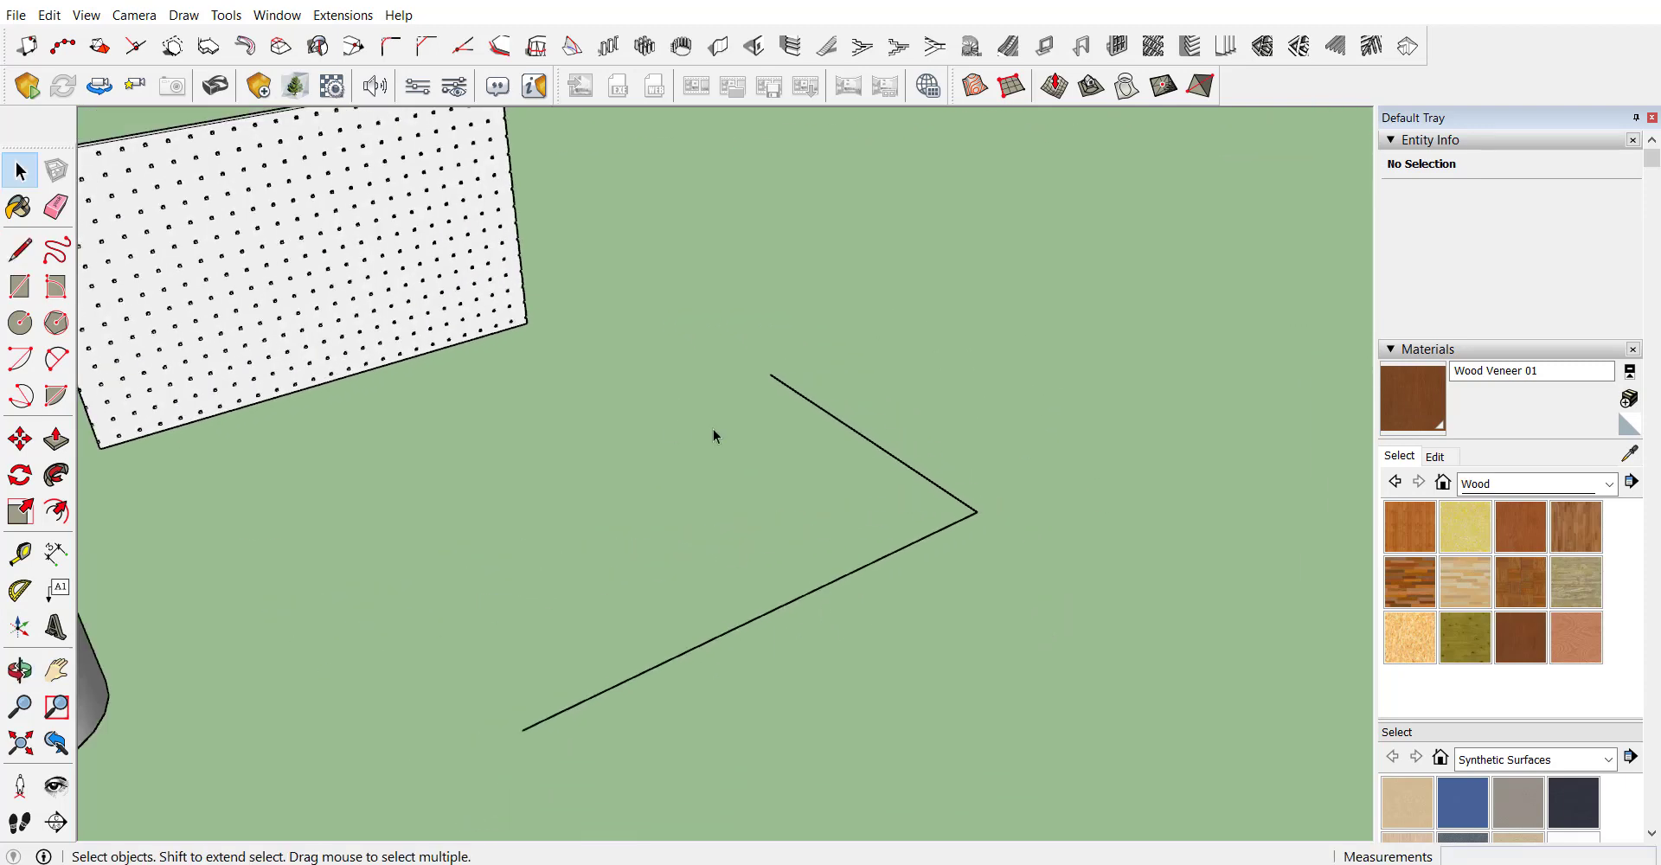
Step: Turn the two connected edges into a 3-inch diameter tube grille and inspect it
triple_click(781, 610)
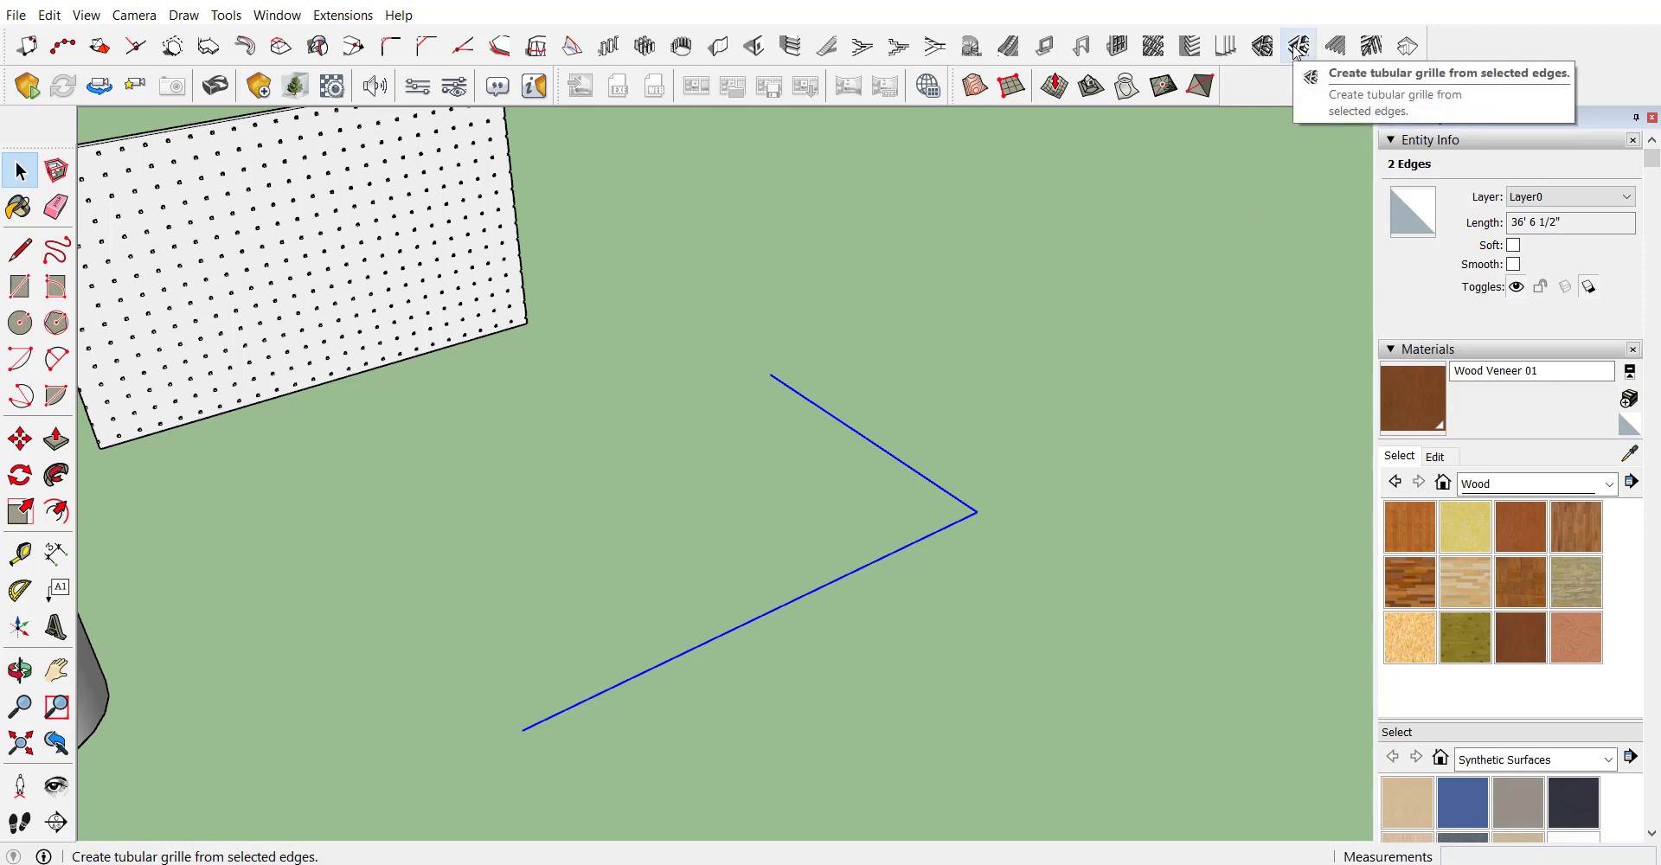
click(1297, 48)
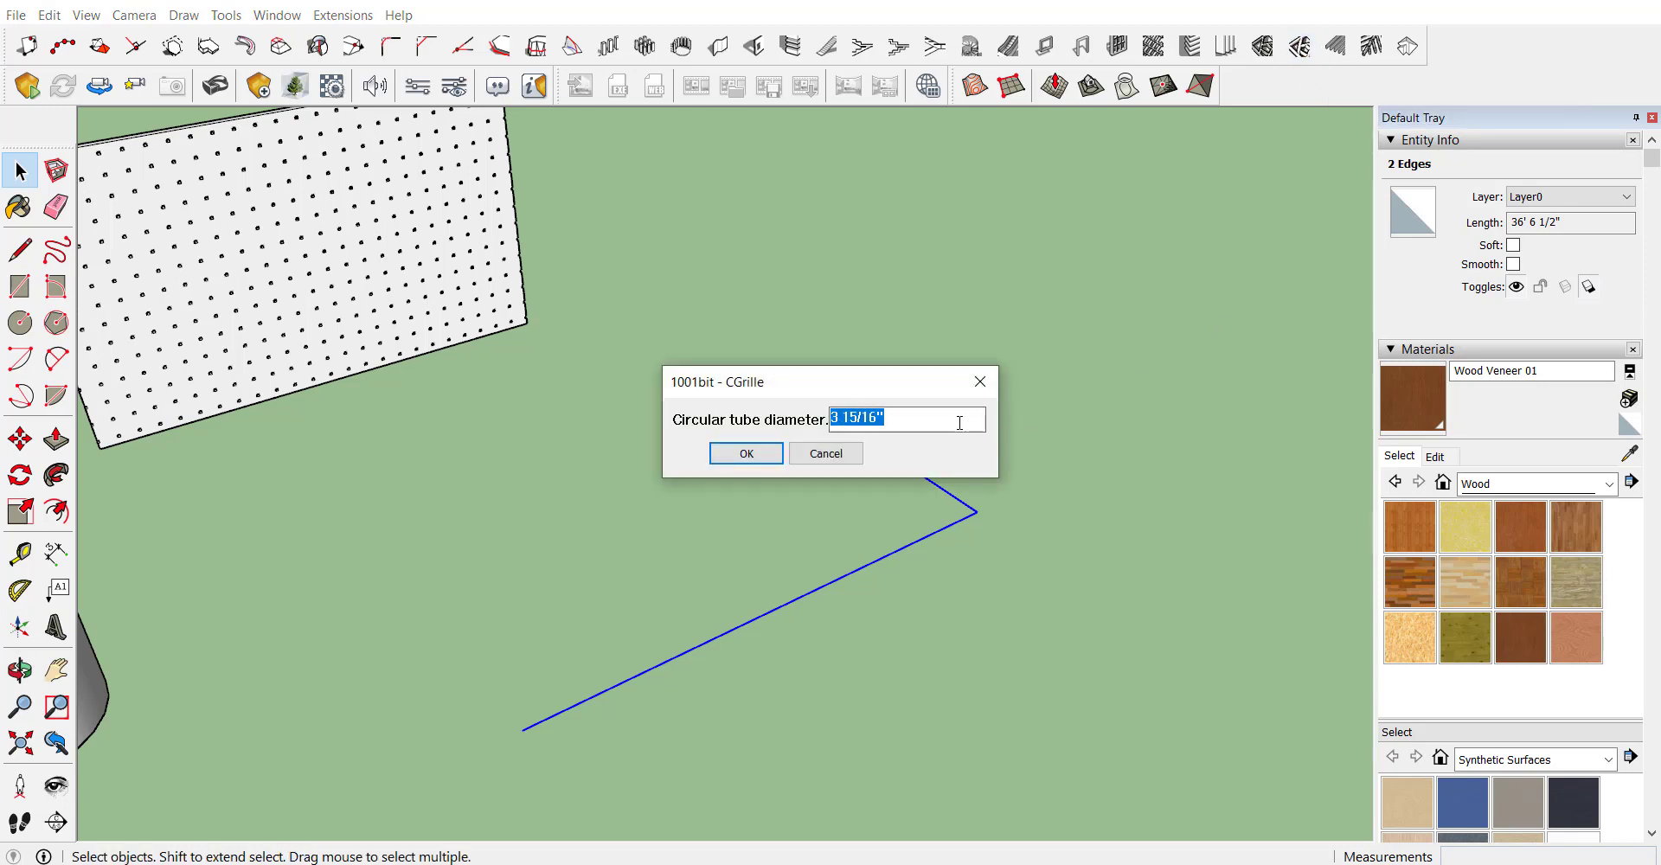
text(3)
key(Return)
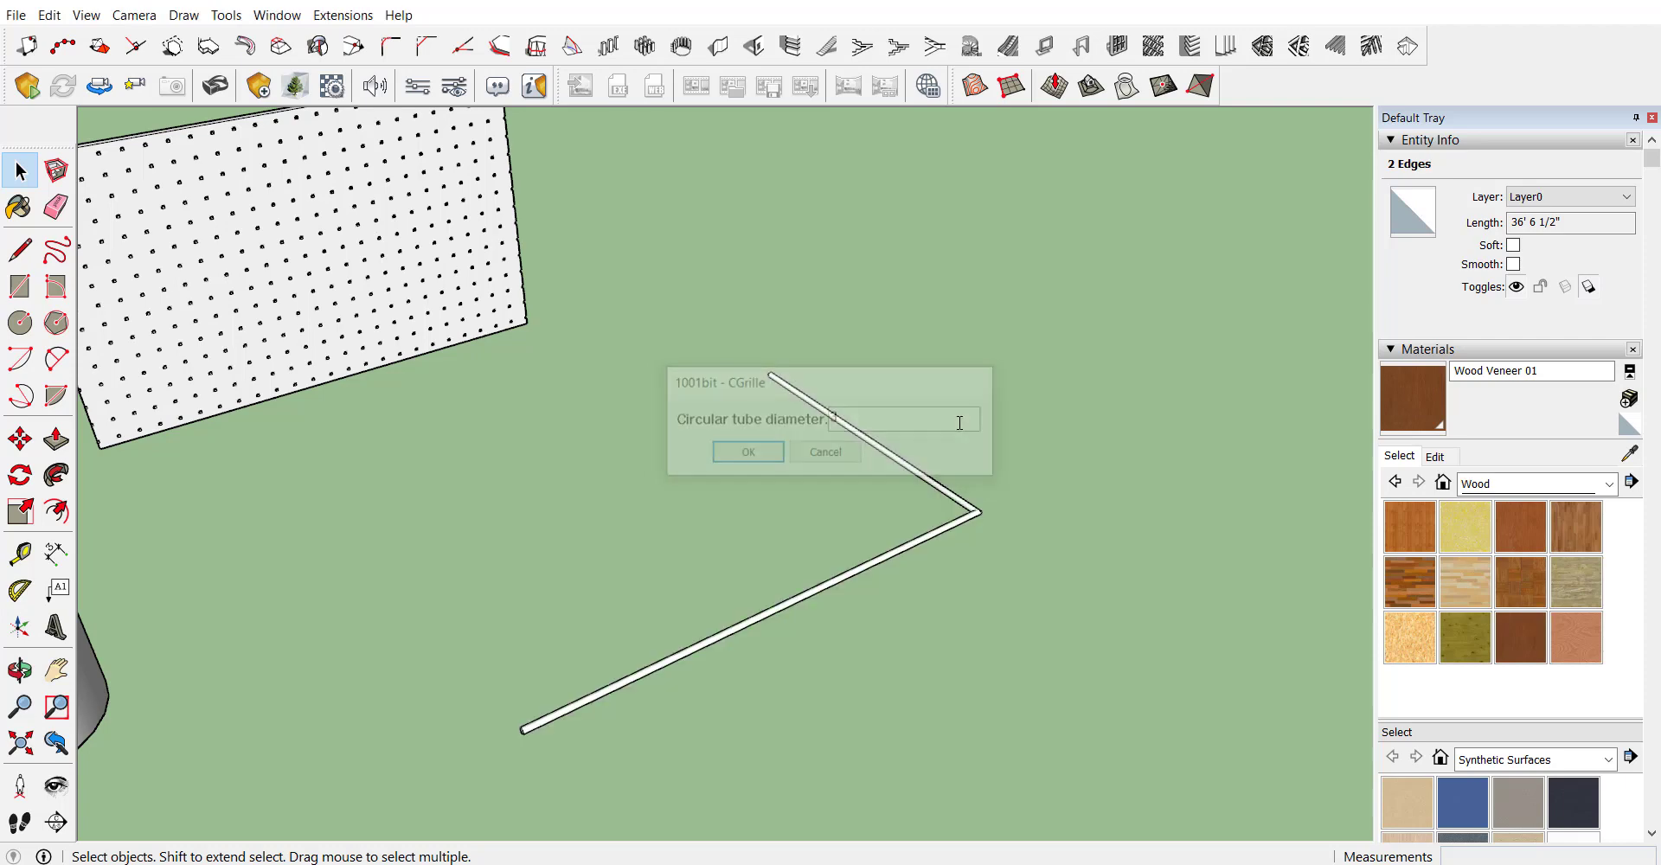
mouse_move(656, 706)
middle_down()
mouse_move(678, 687)
mouse_move(556, 594)
mouse_move(816, 444)
mouse_move(418, 586)
mouse_move(1305, 430)
mouse_move(975, 512)
mouse_move(1263, 618)
mouse_move(1062, 594)
middle_up()
scroll(1256, 407, up, 2)
scroll(1263, 621, up, 2)
scroll(1062, 593, down, 3)
scroll(749, 449, down, 2)
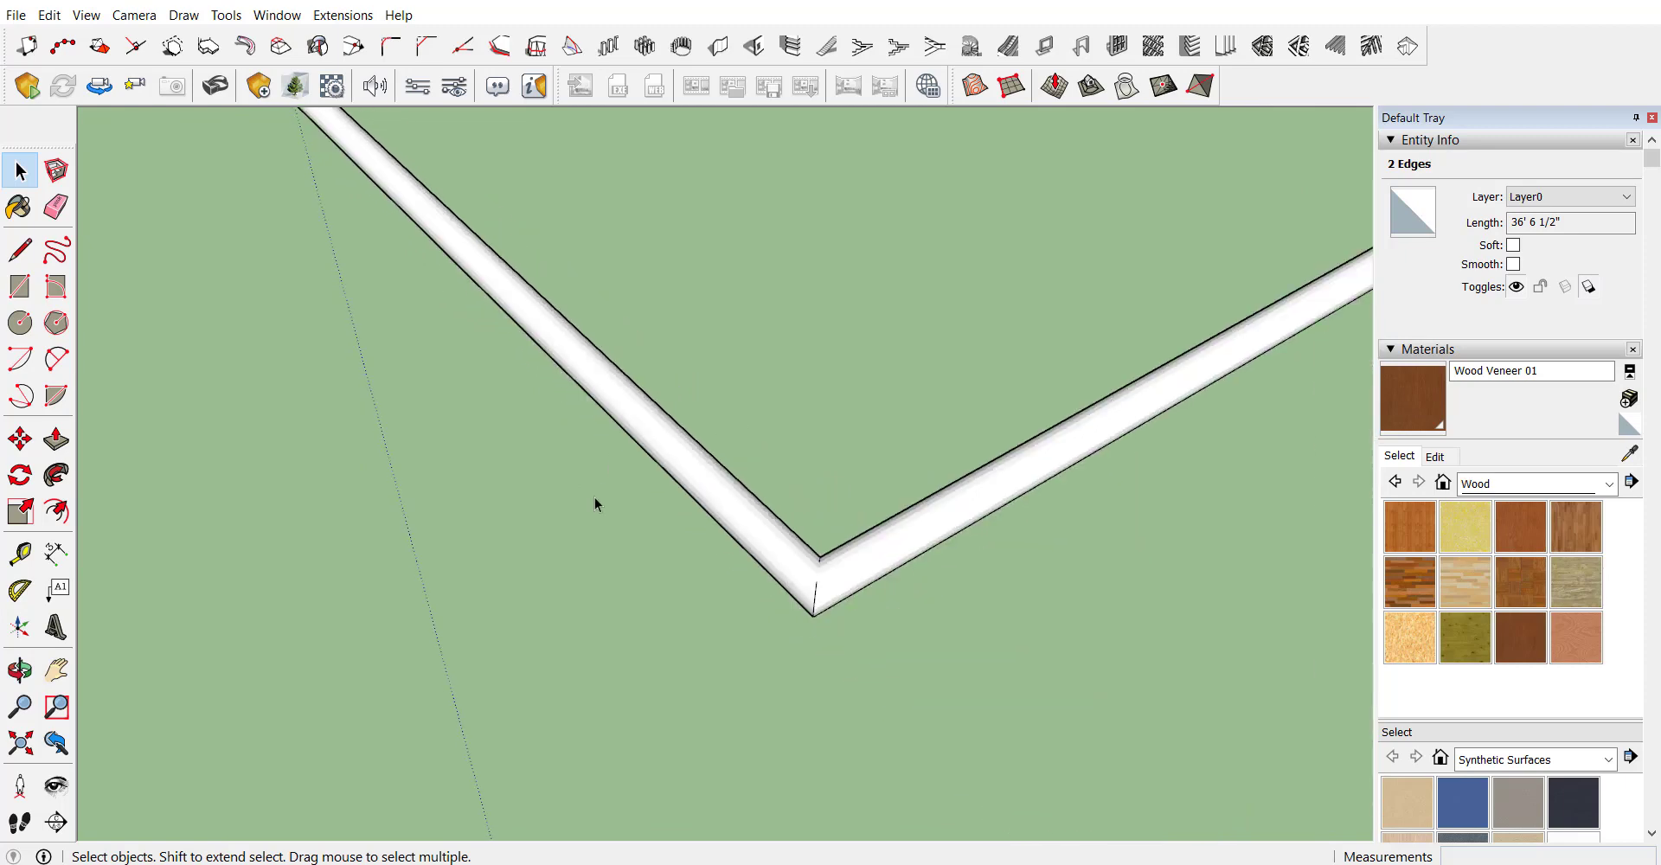
scroll(594, 501, down, 2)
scroll(478, 585, down, 2)
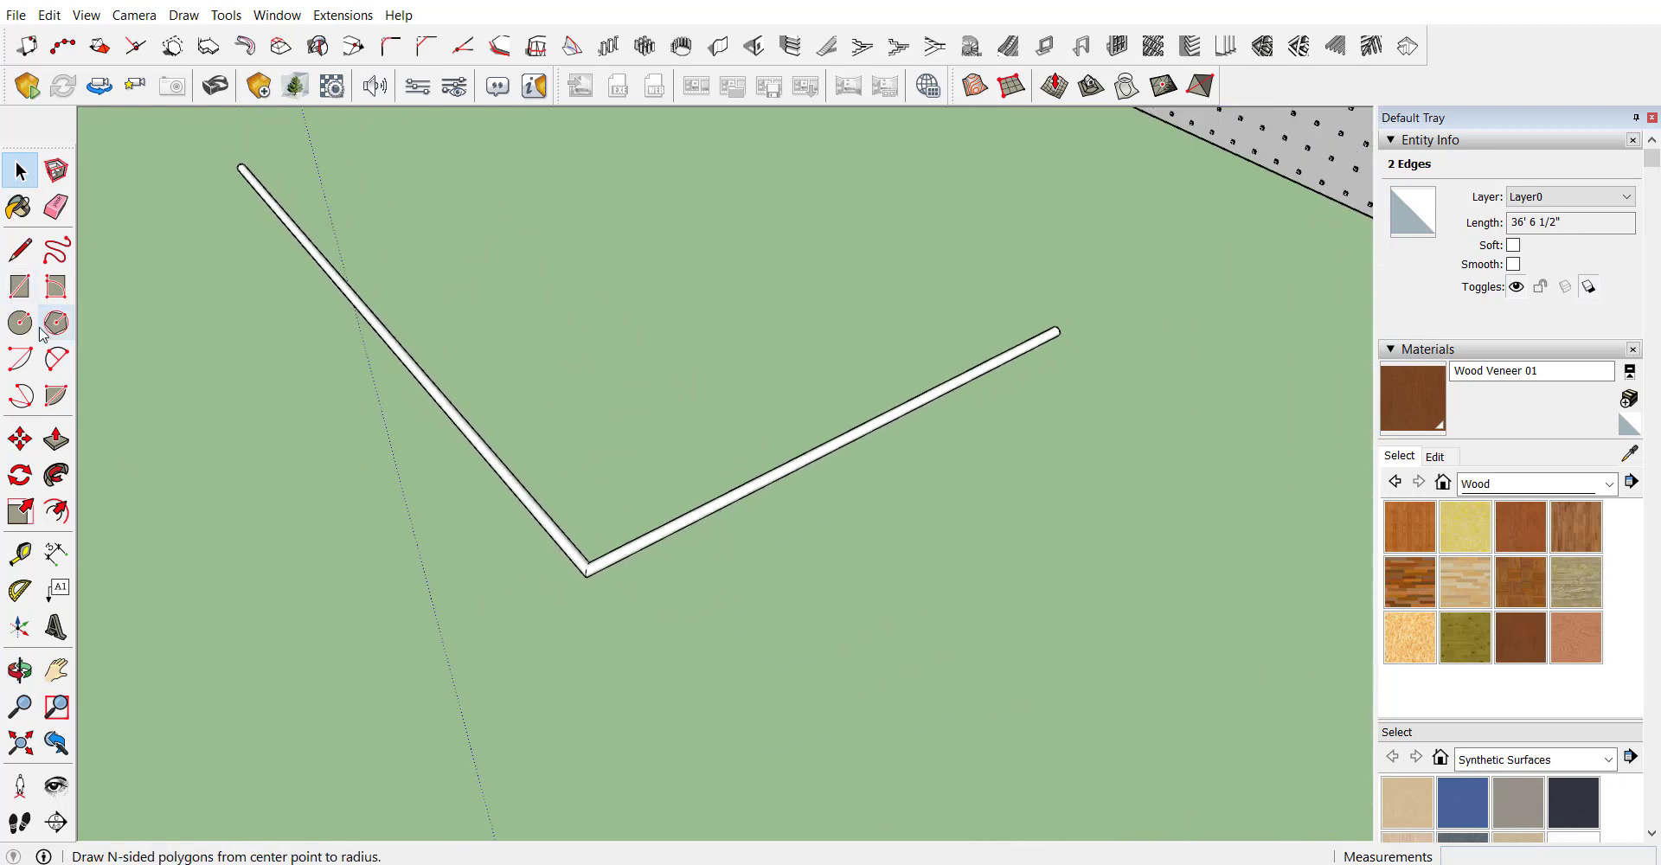
Step: Replace the tube with a 2 by 4 rectangular-section grille along the same edges
key(ctrl+z)
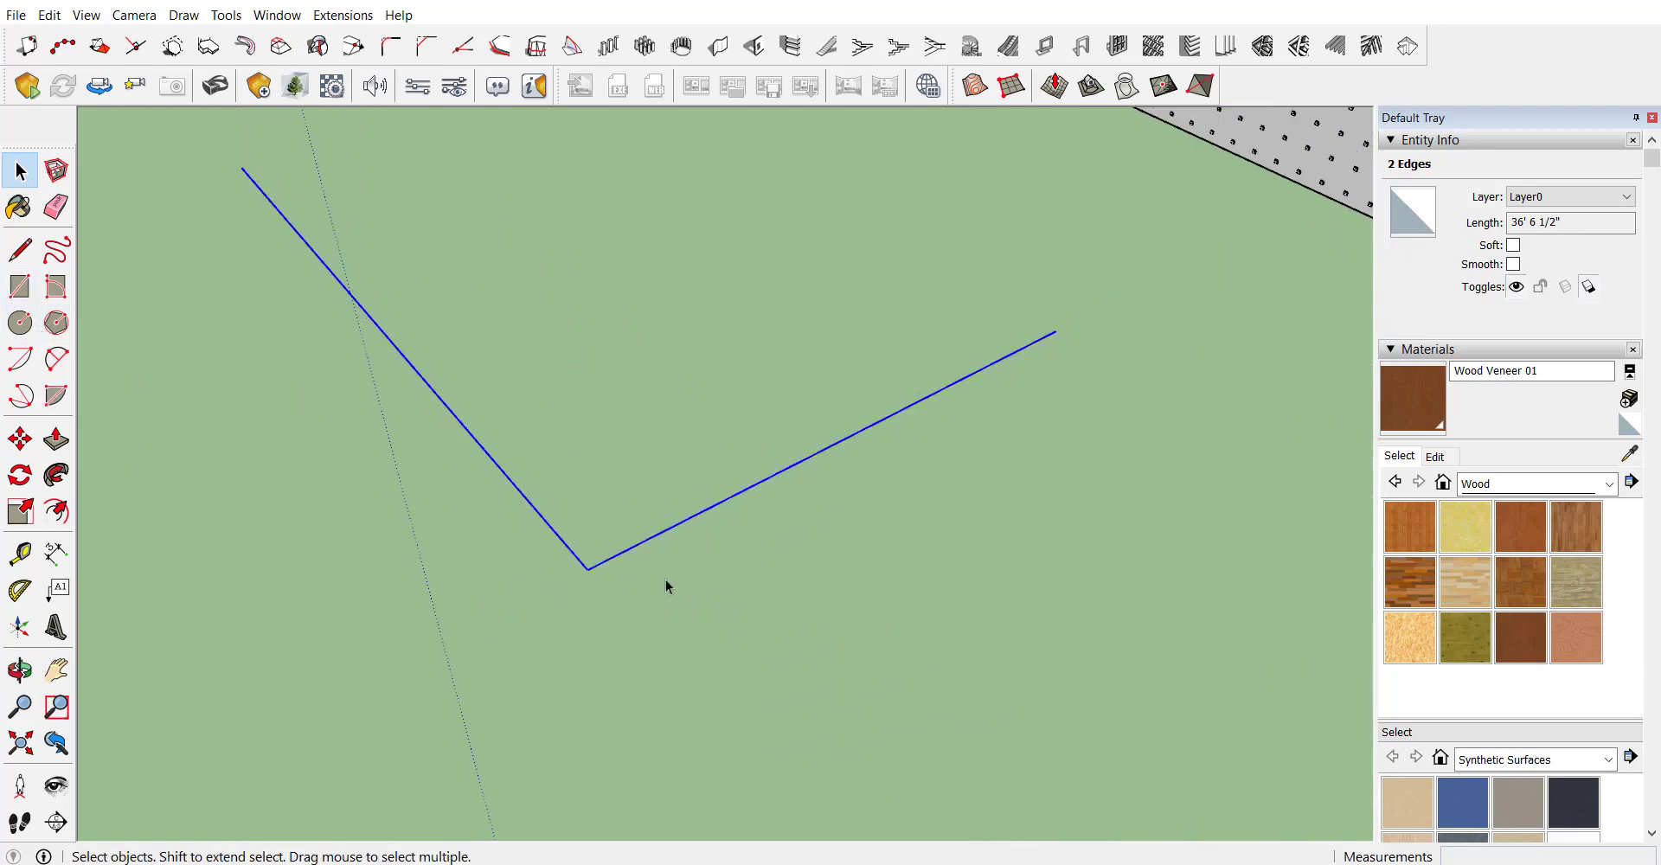
click(1262, 46)
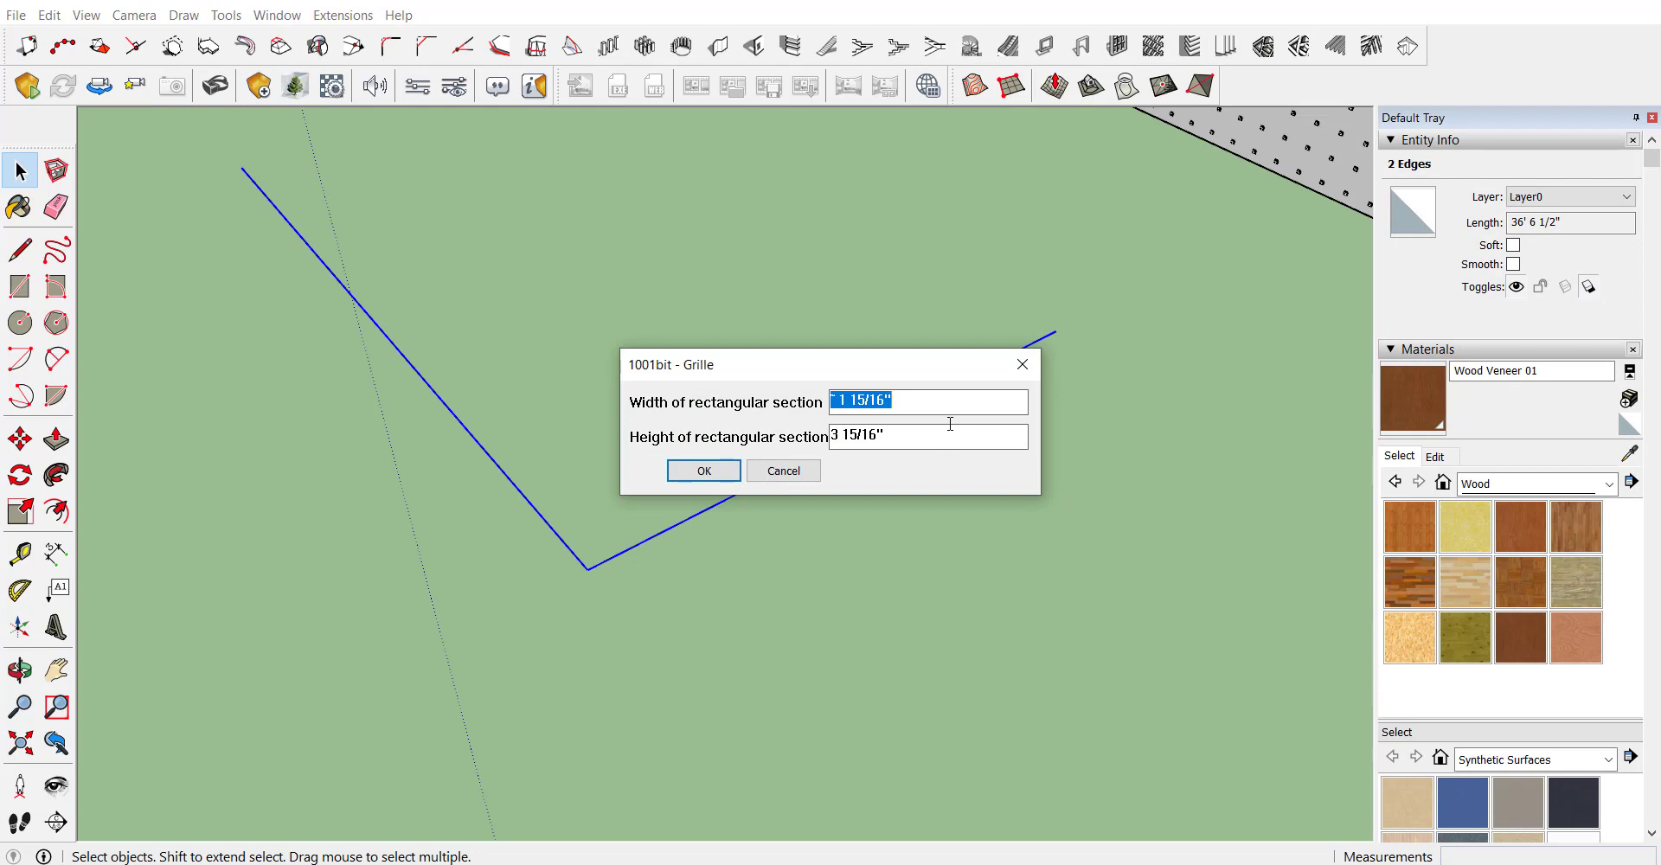
text(2)
key(Tab)
text(4)
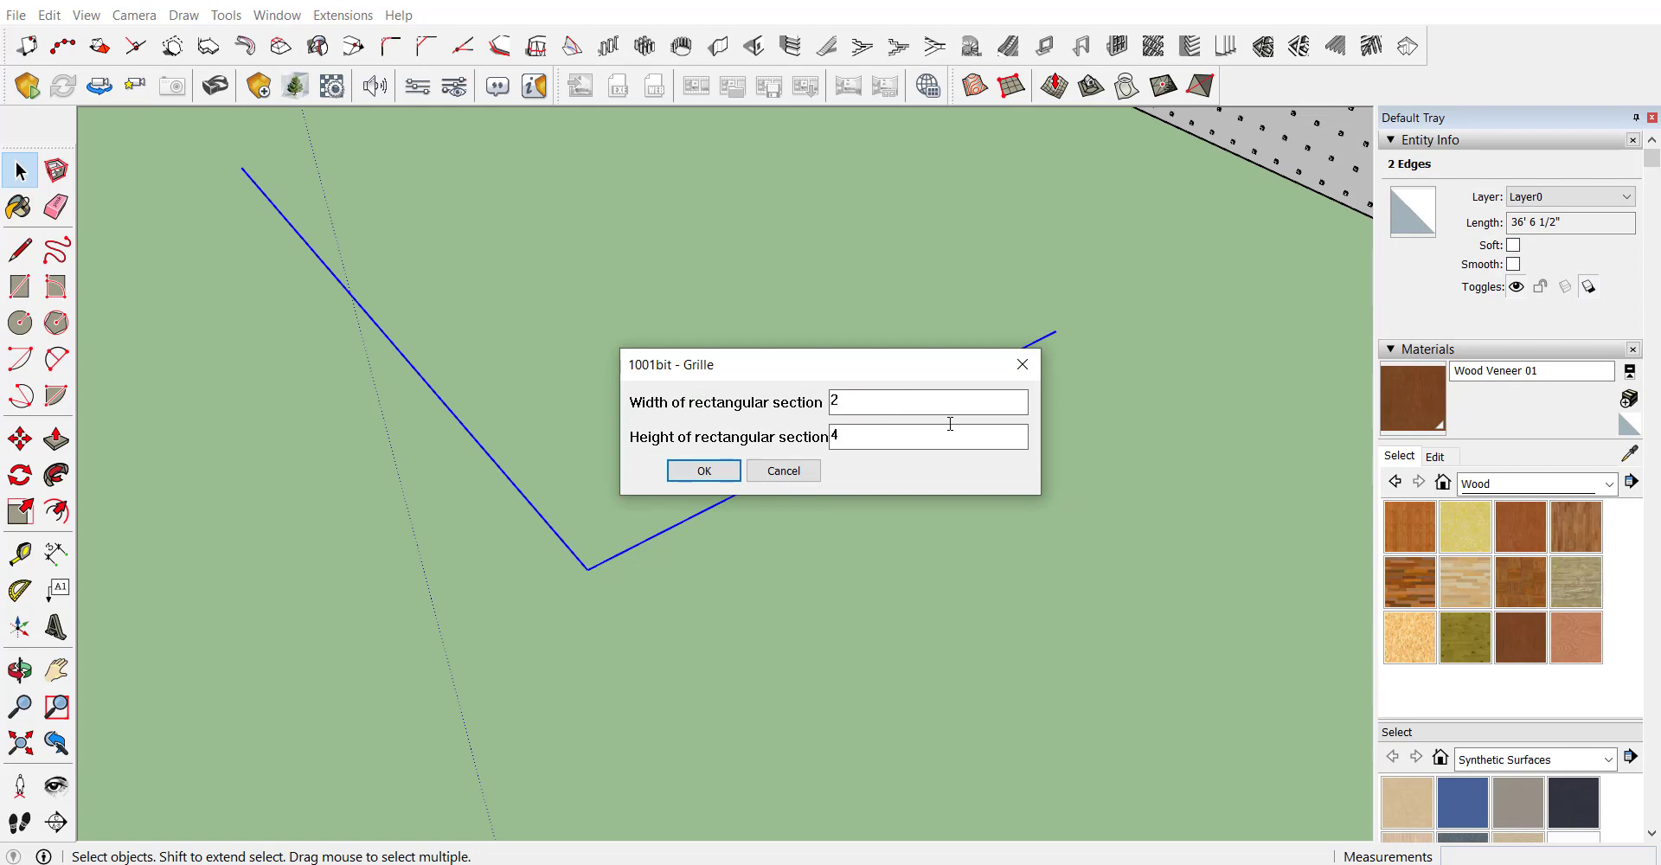
key(Return)
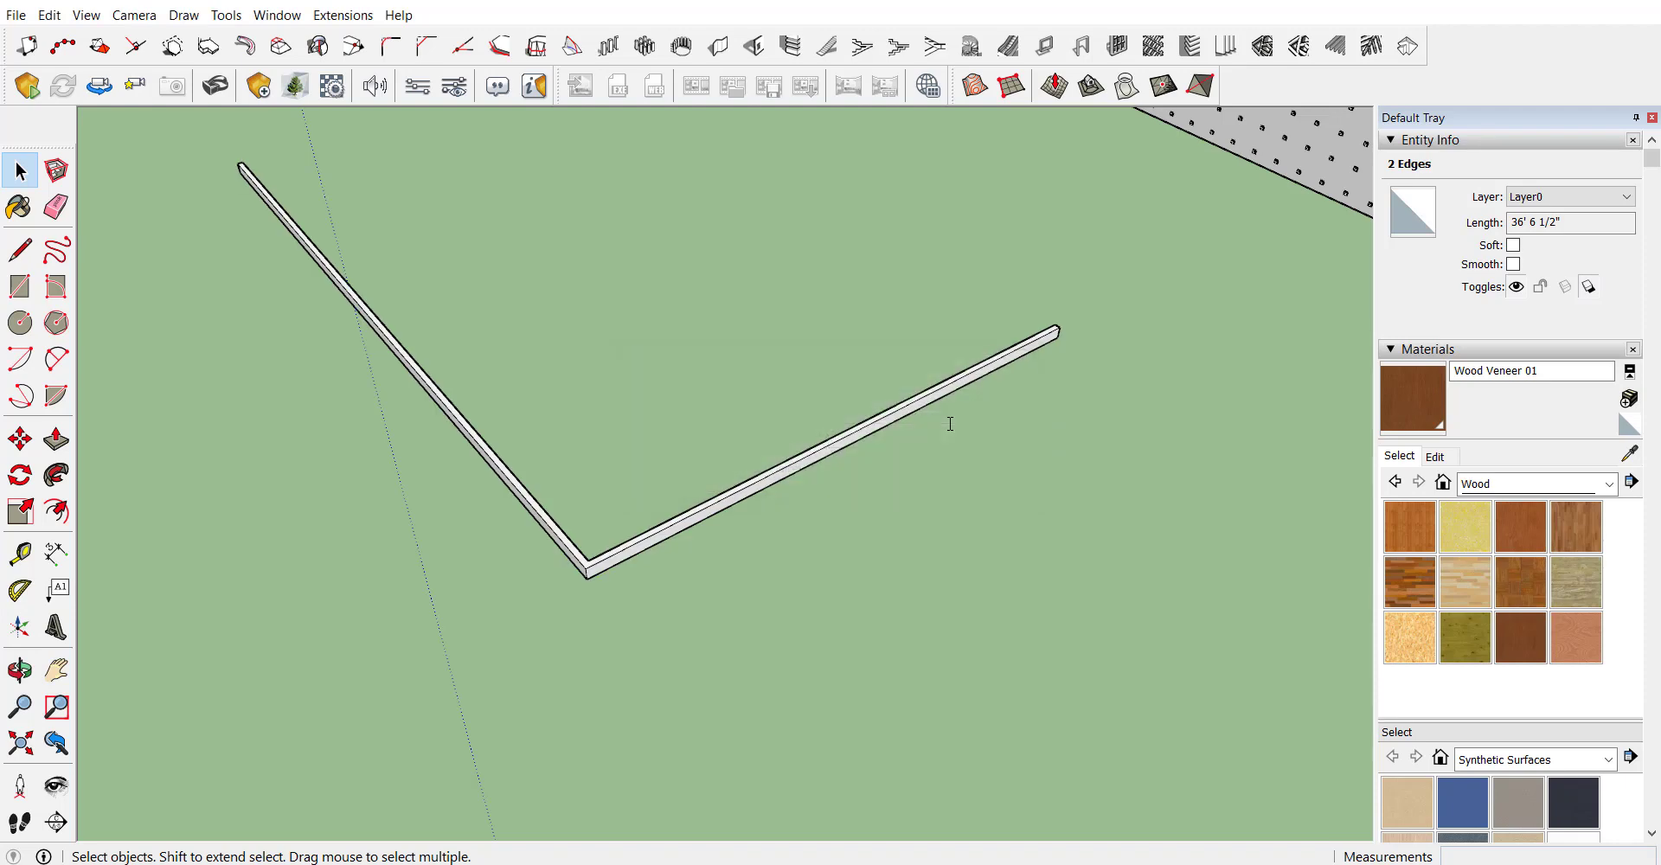
Step: Zoom in along the new beam and select its geometry
scroll(1027, 353, up, 3)
scroll(1038, 345, up, 2)
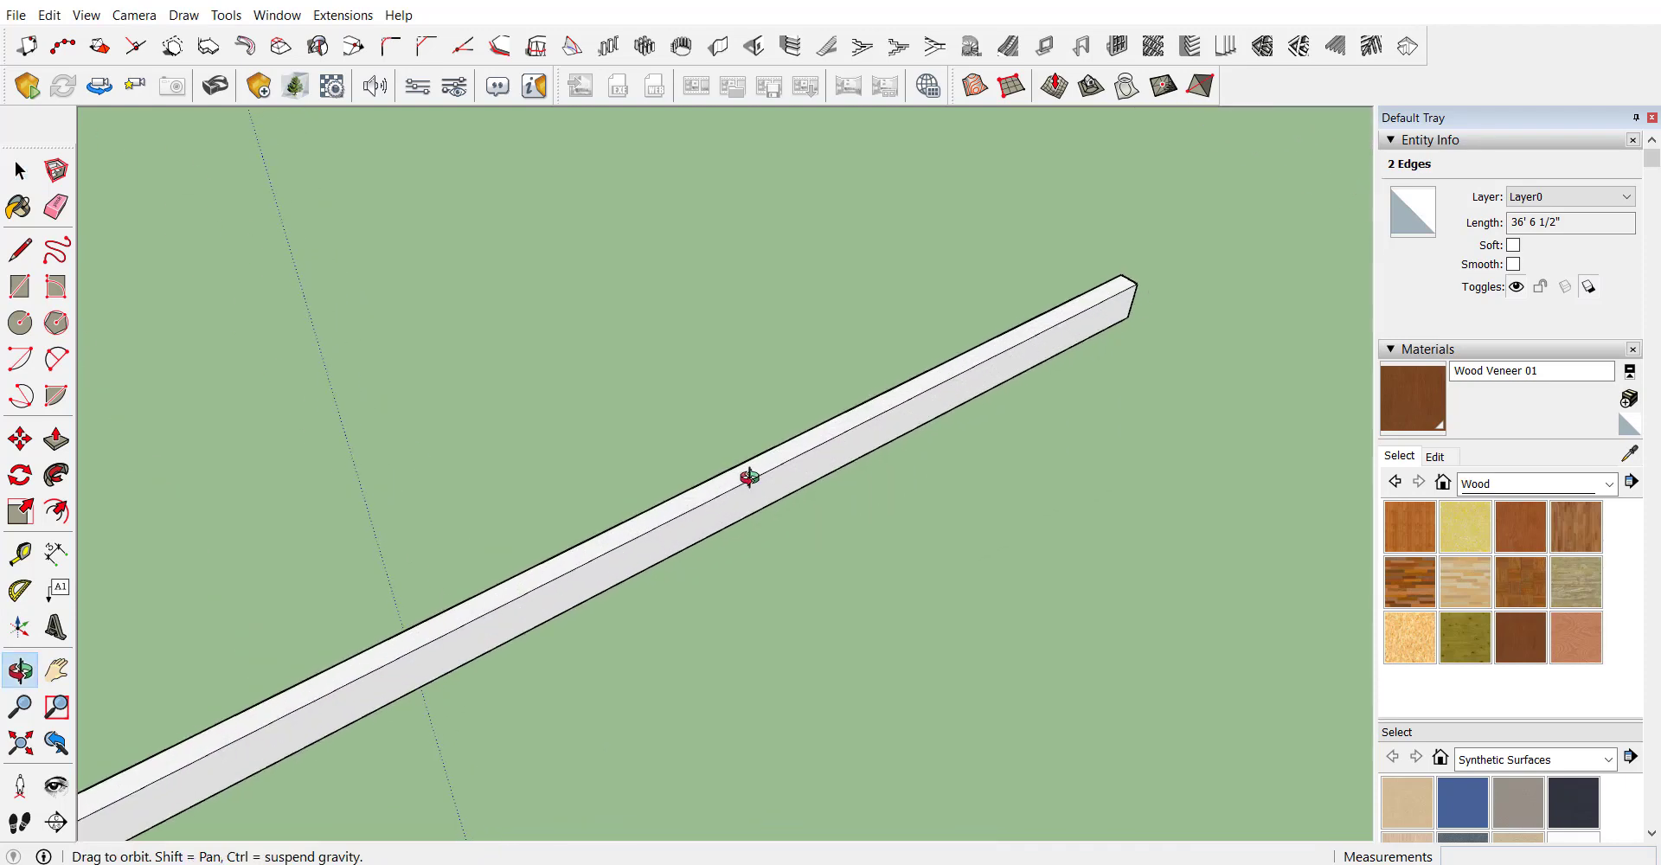
mouse_move(753, 475)
middle_down()
mouse_move(1067, 241)
mouse_move(1075, 297)
middle_up()
scroll(993, 482, up, 2)
scroll(986, 419, up, 2)
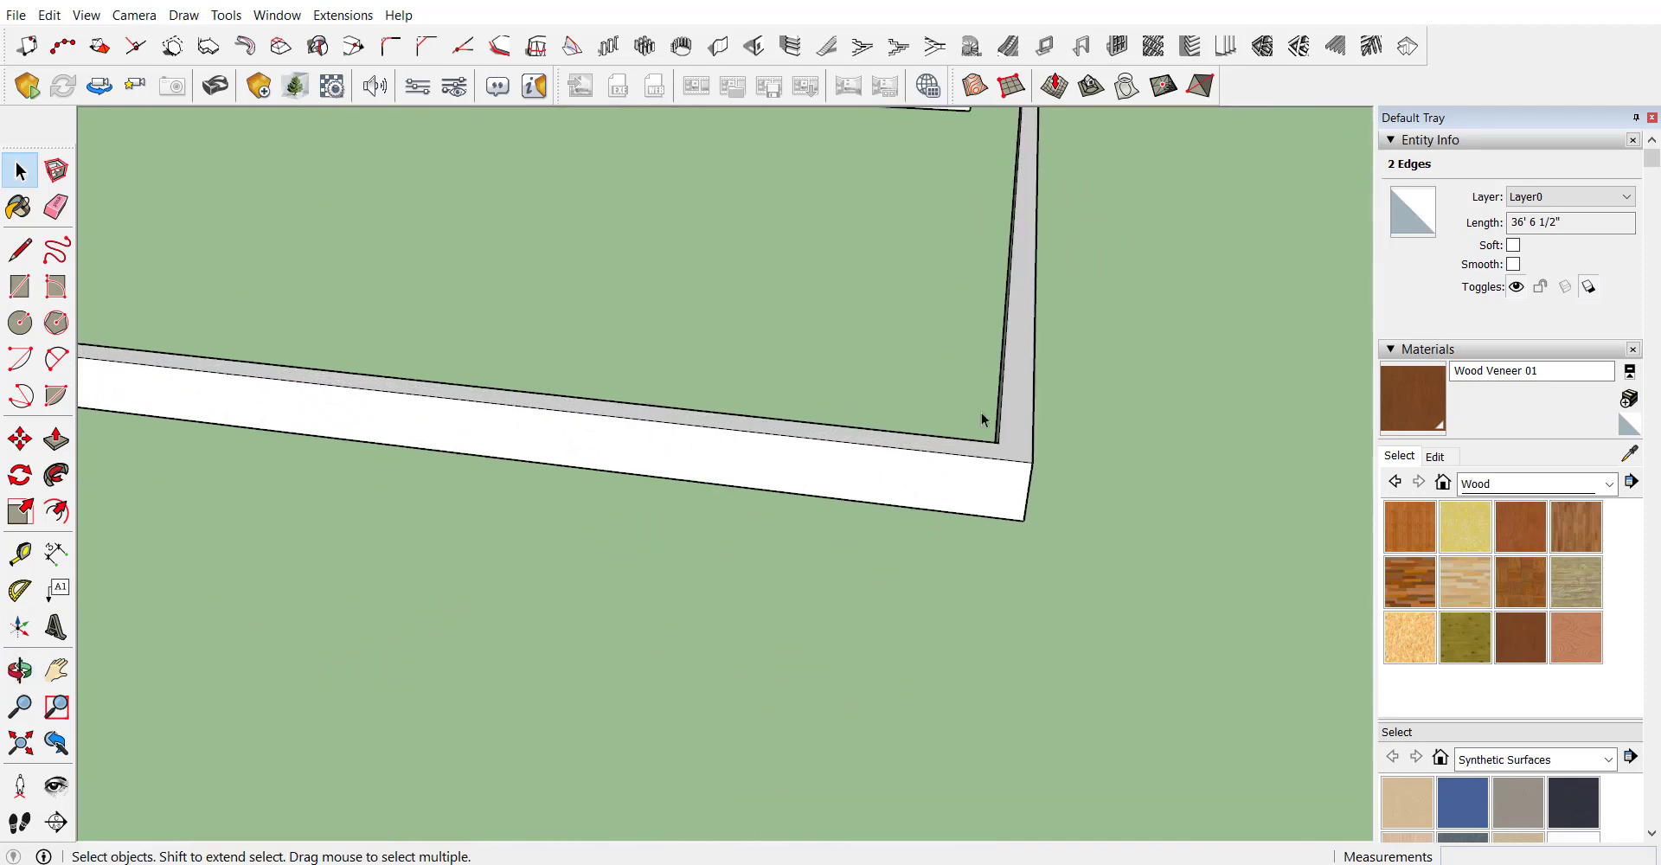
scroll(1019, 471, up, 2)
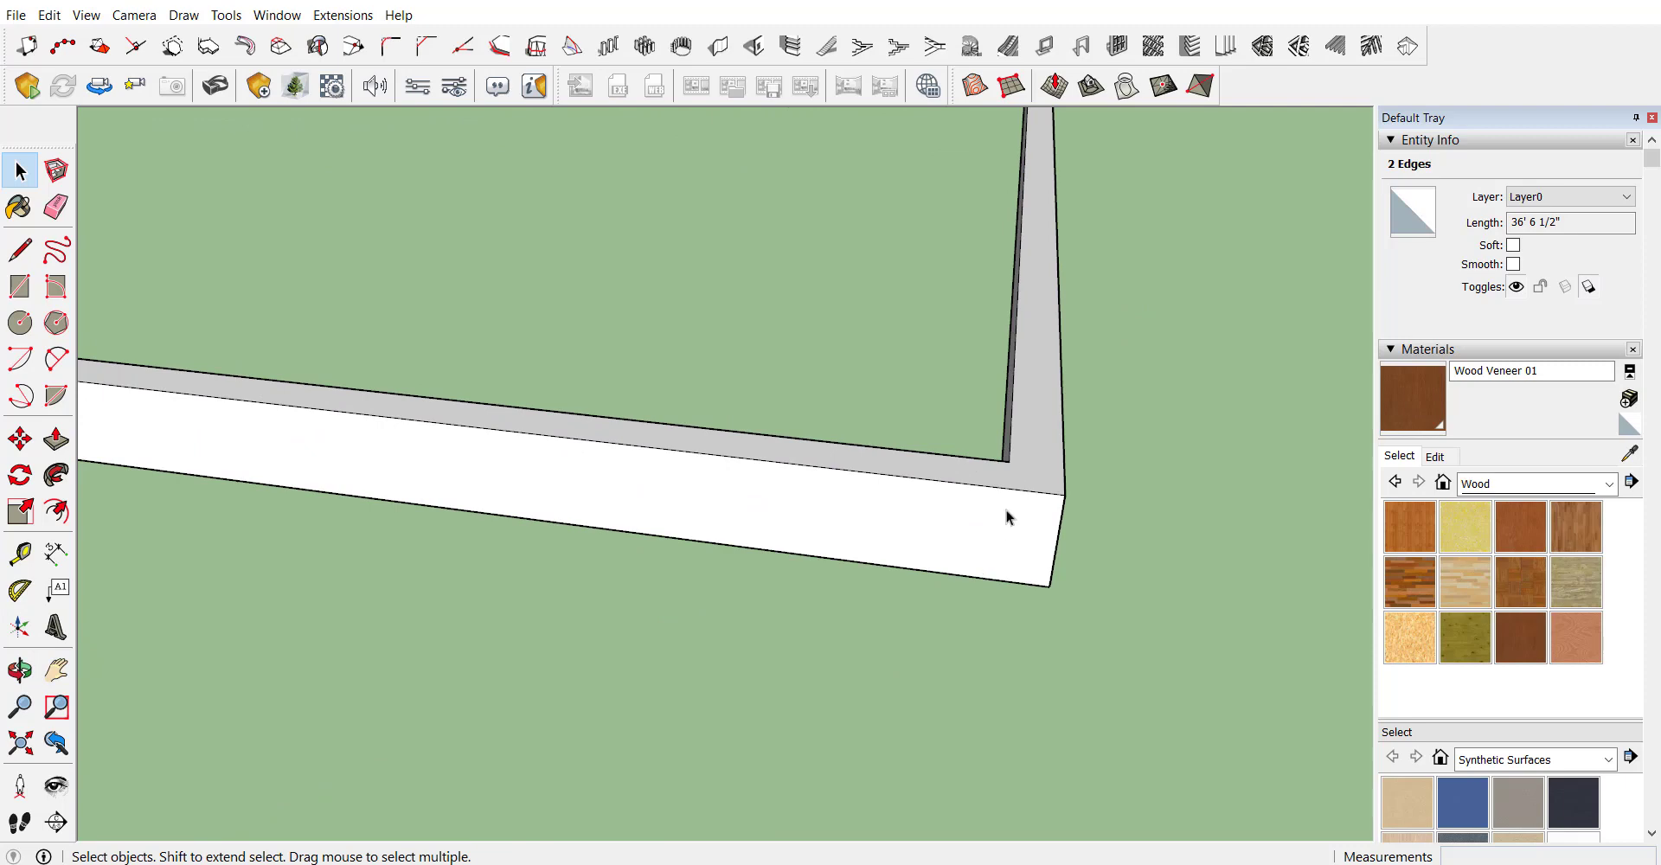
triple_click(1006, 510)
Step: Paint the rectangular grille group with the Metal Seamed material
click(1279, 637)
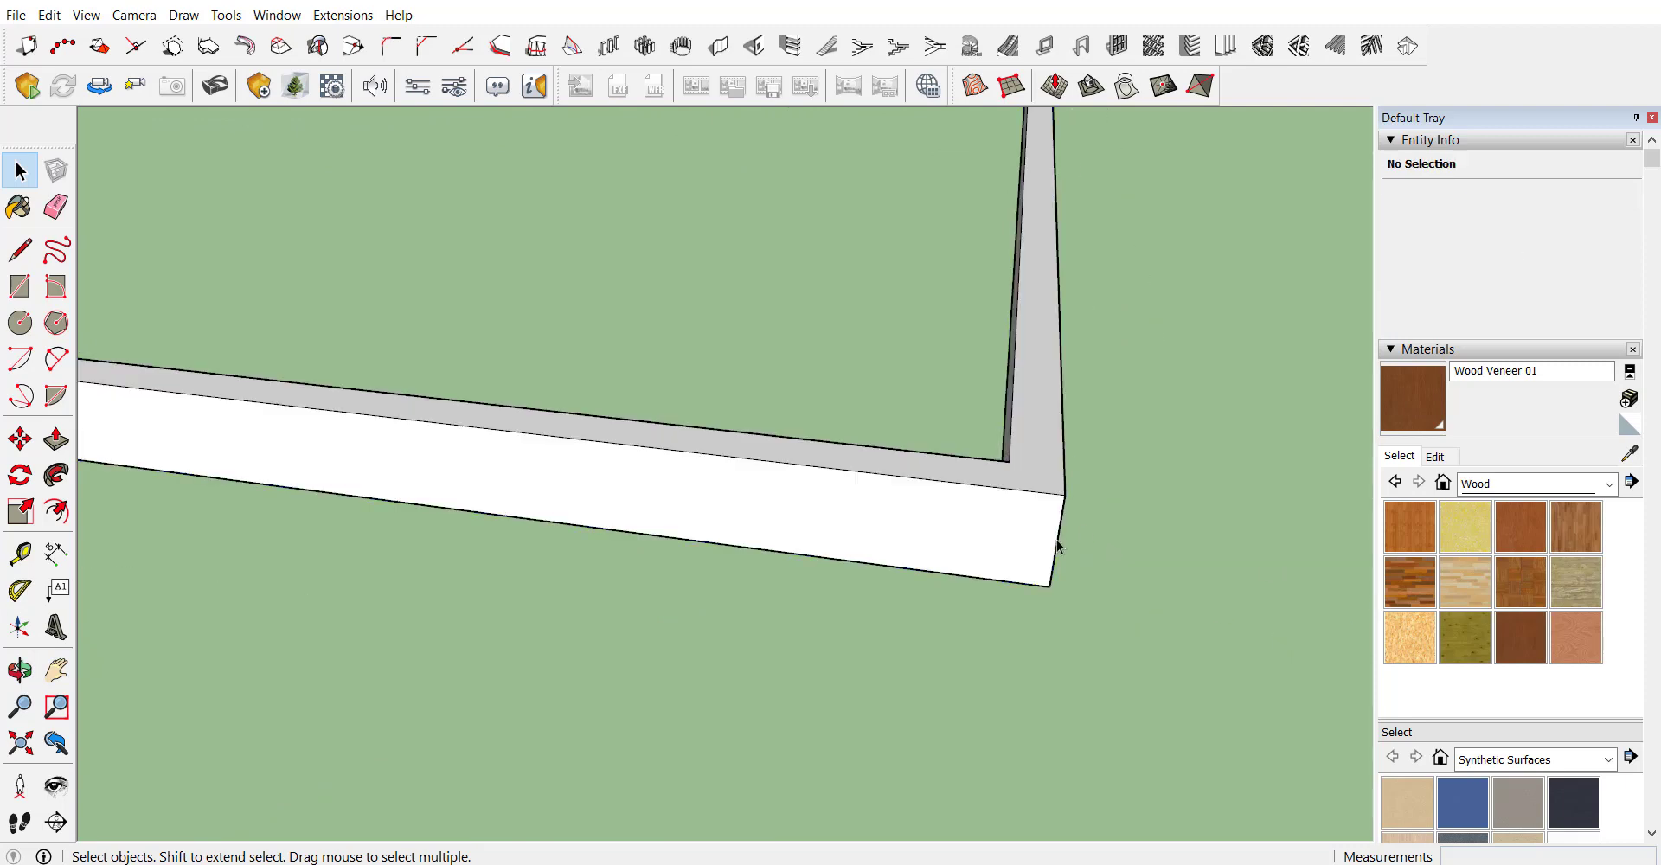
key(ctrl+a)
click(1516, 484)
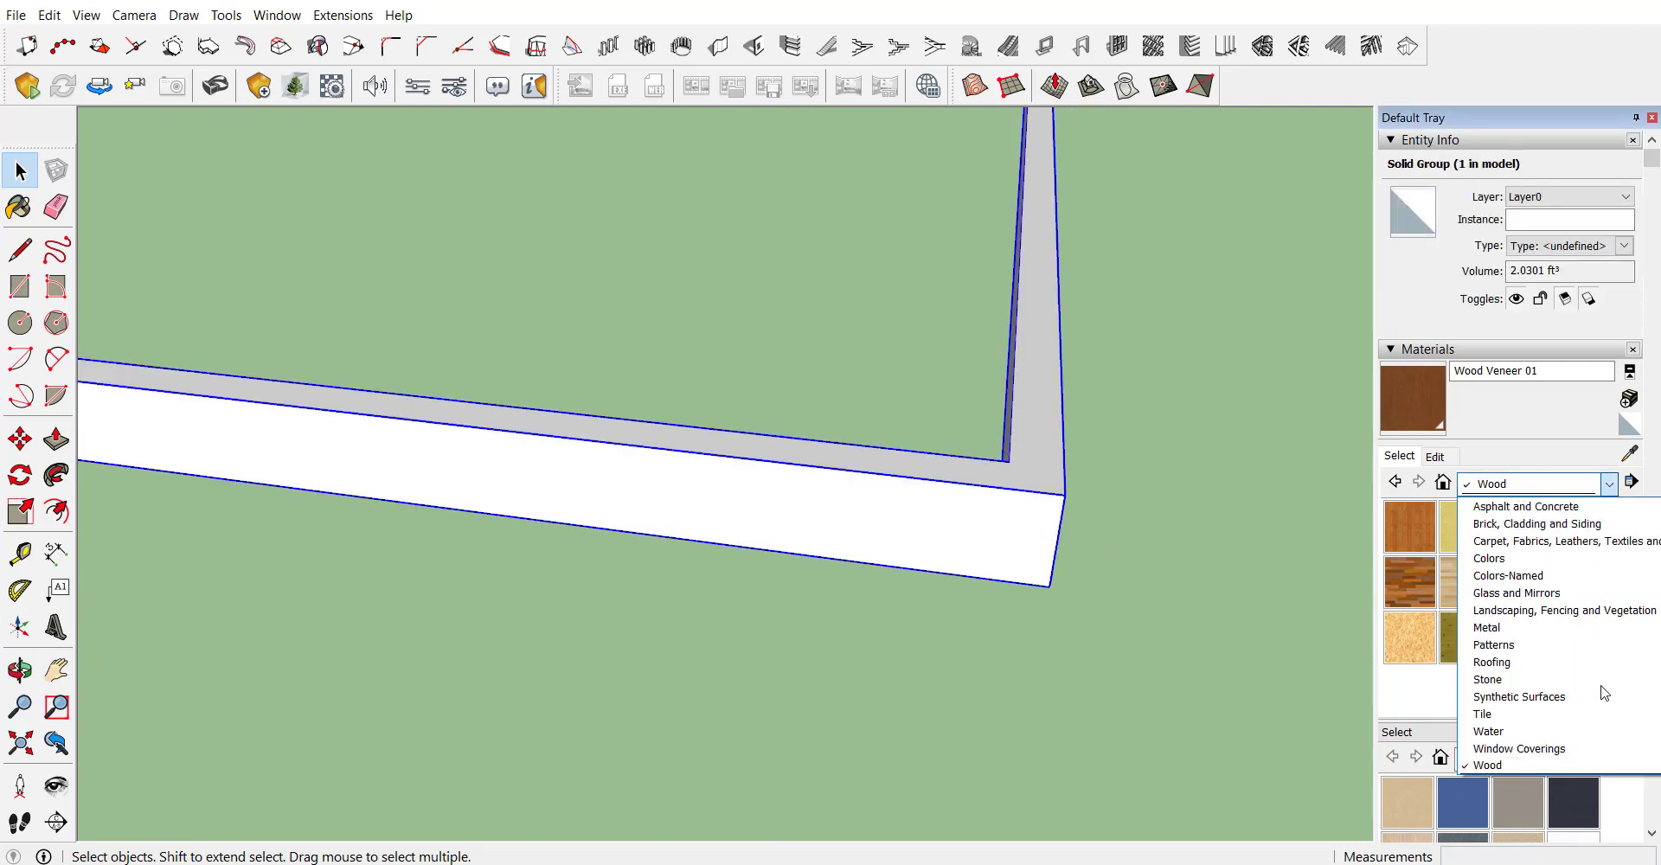
click(1569, 627)
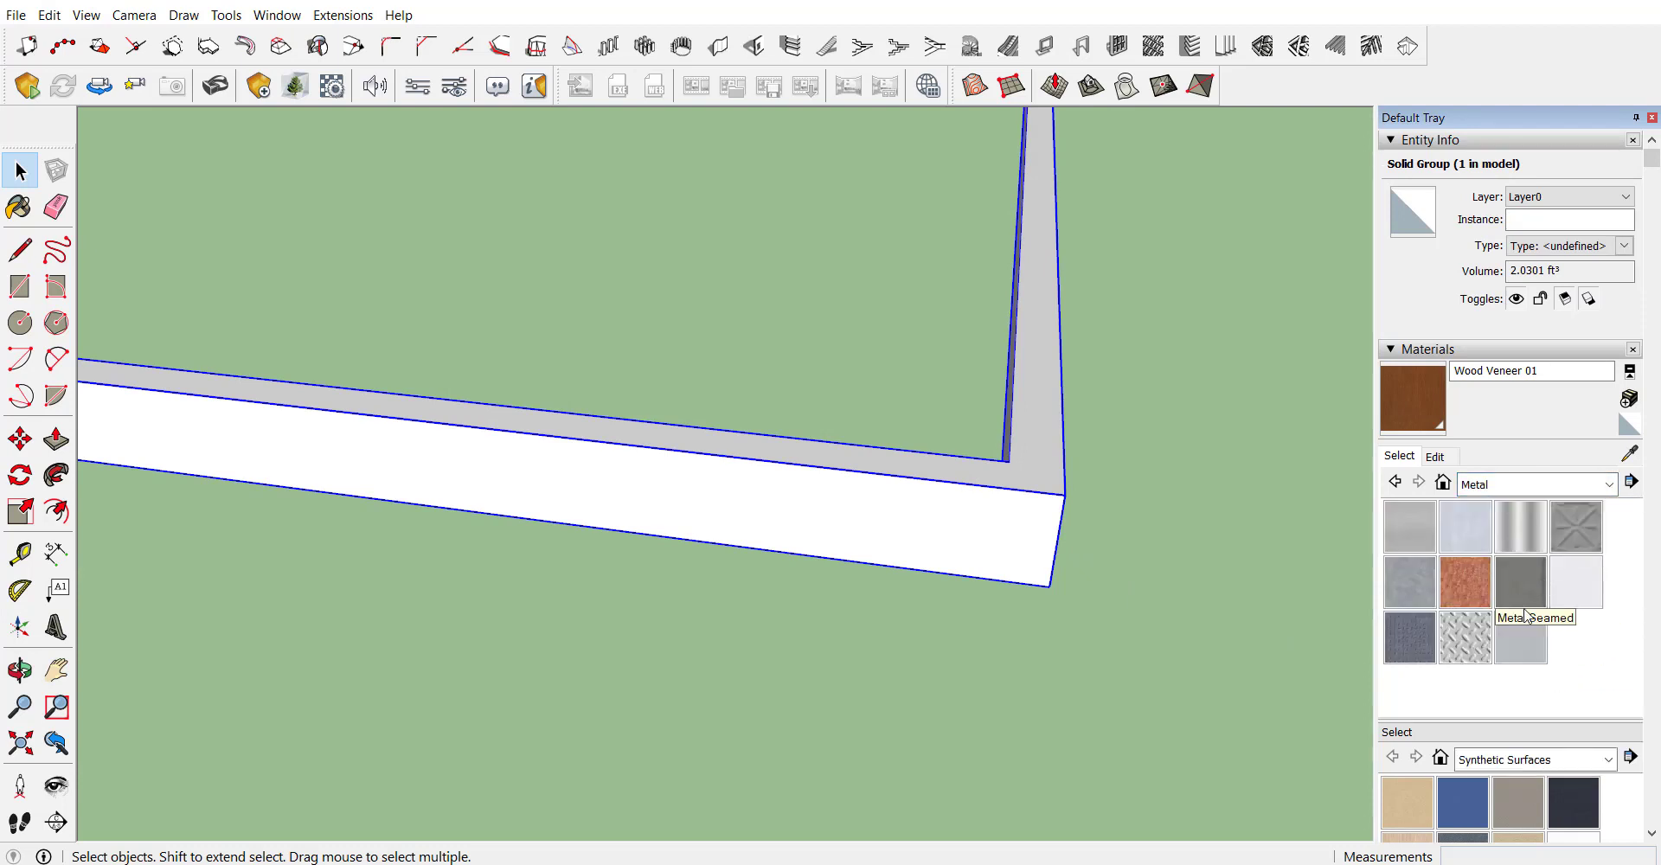
click(1519, 582)
click(986, 483)
key(space)
click(942, 653)
Step: Zoom out and re-angle the view to show more of the metal beam
scroll(845, 597, down, 2)
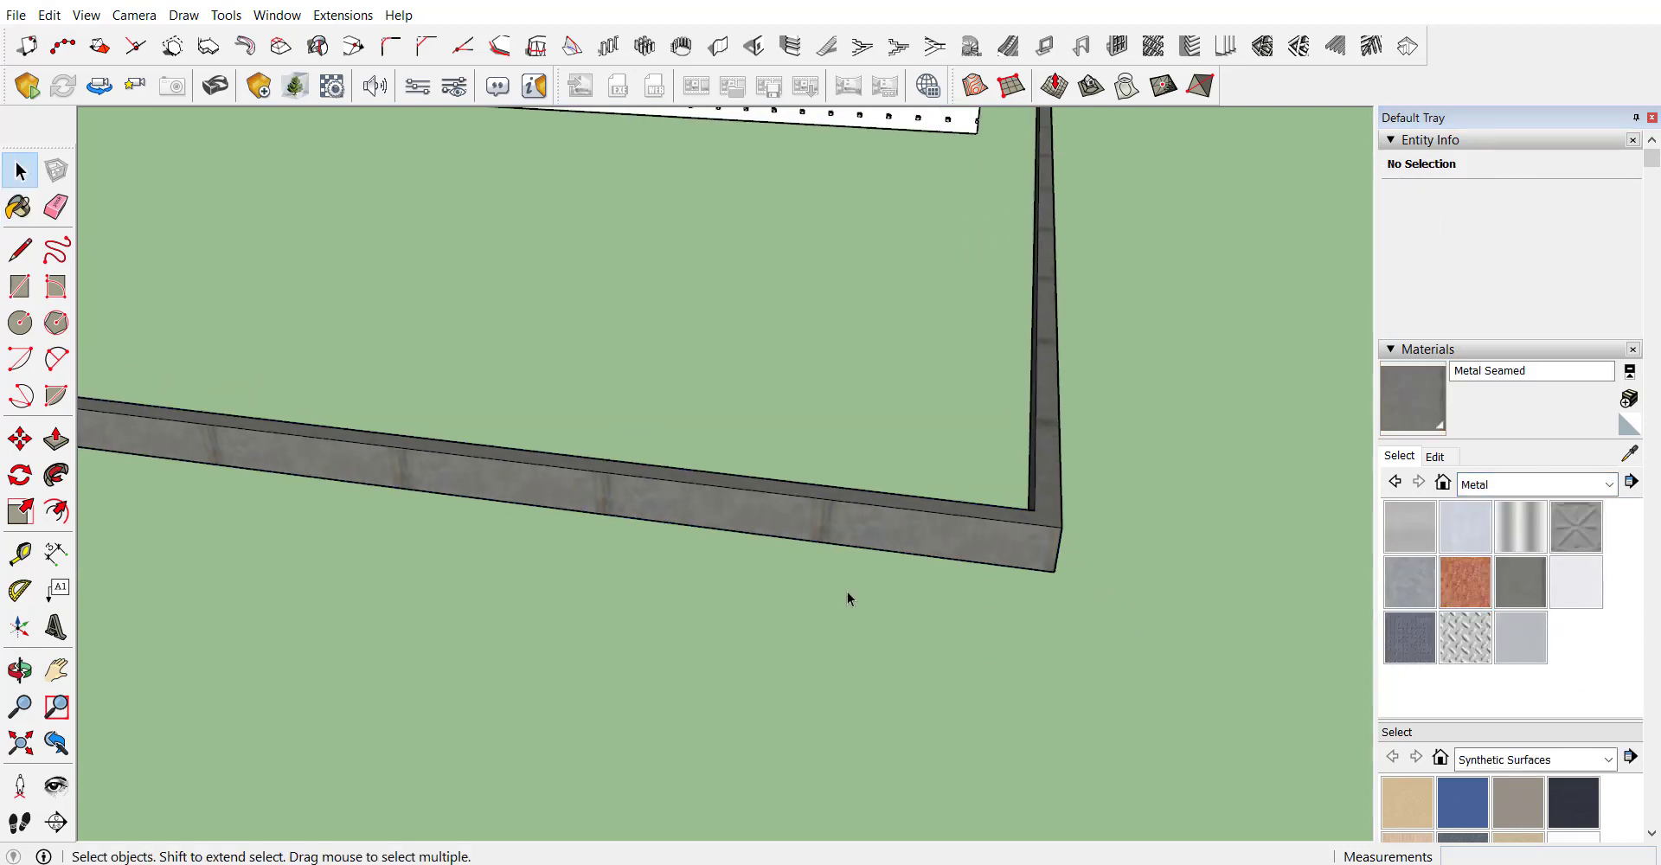
scroll(778, 588, down, 2)
scroll(735, 582, down, 2)
middle_drag(744, 581, 612, 591)
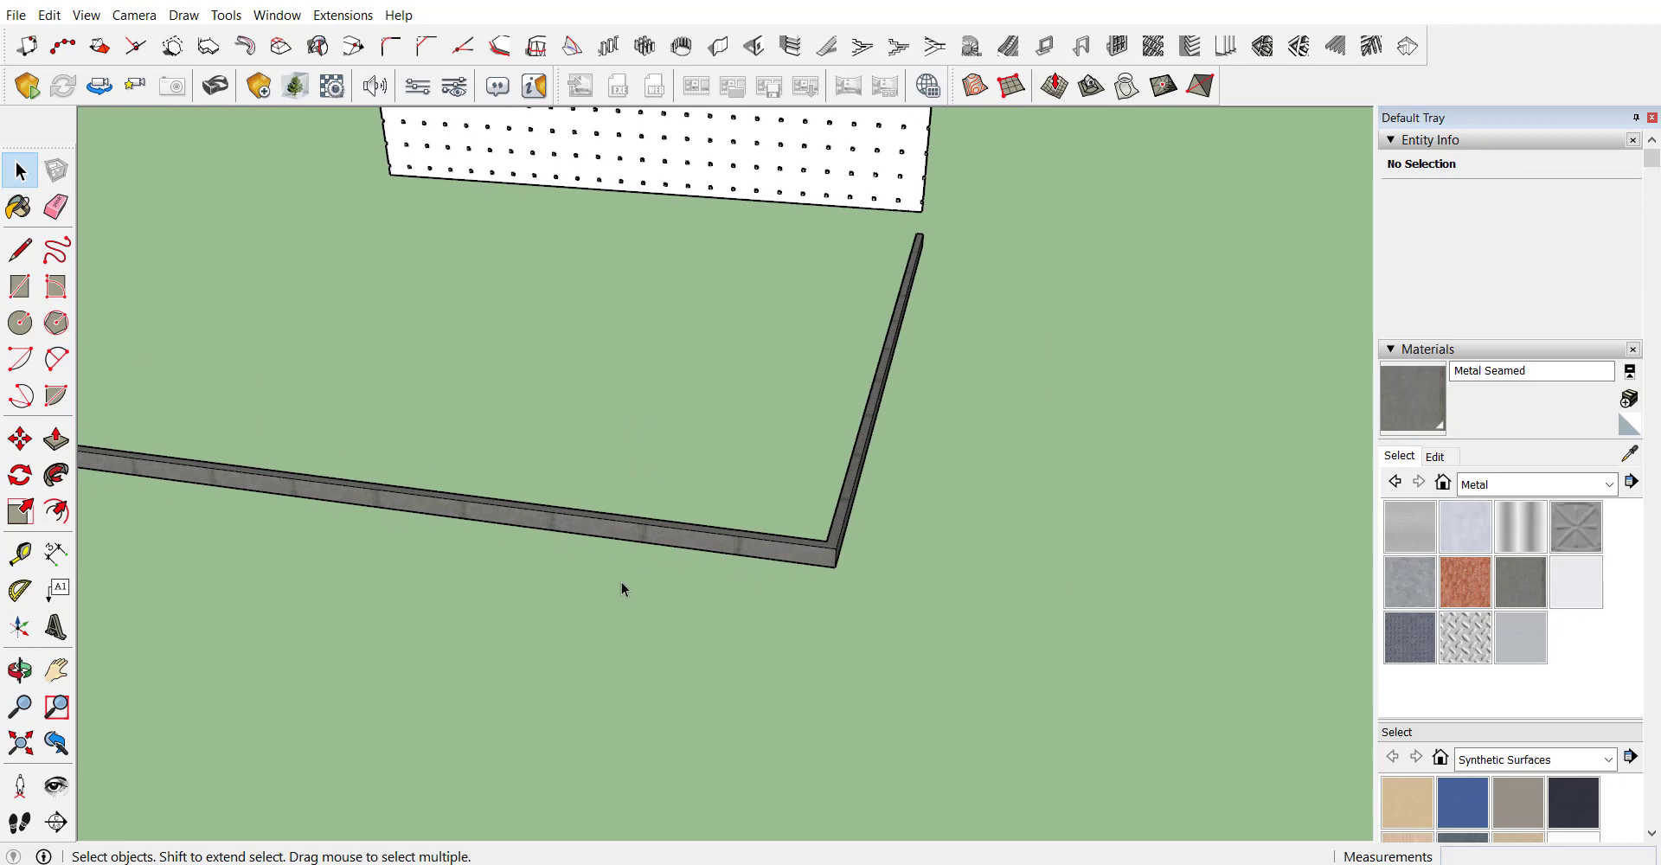
scroll(863, 630, down, 3)
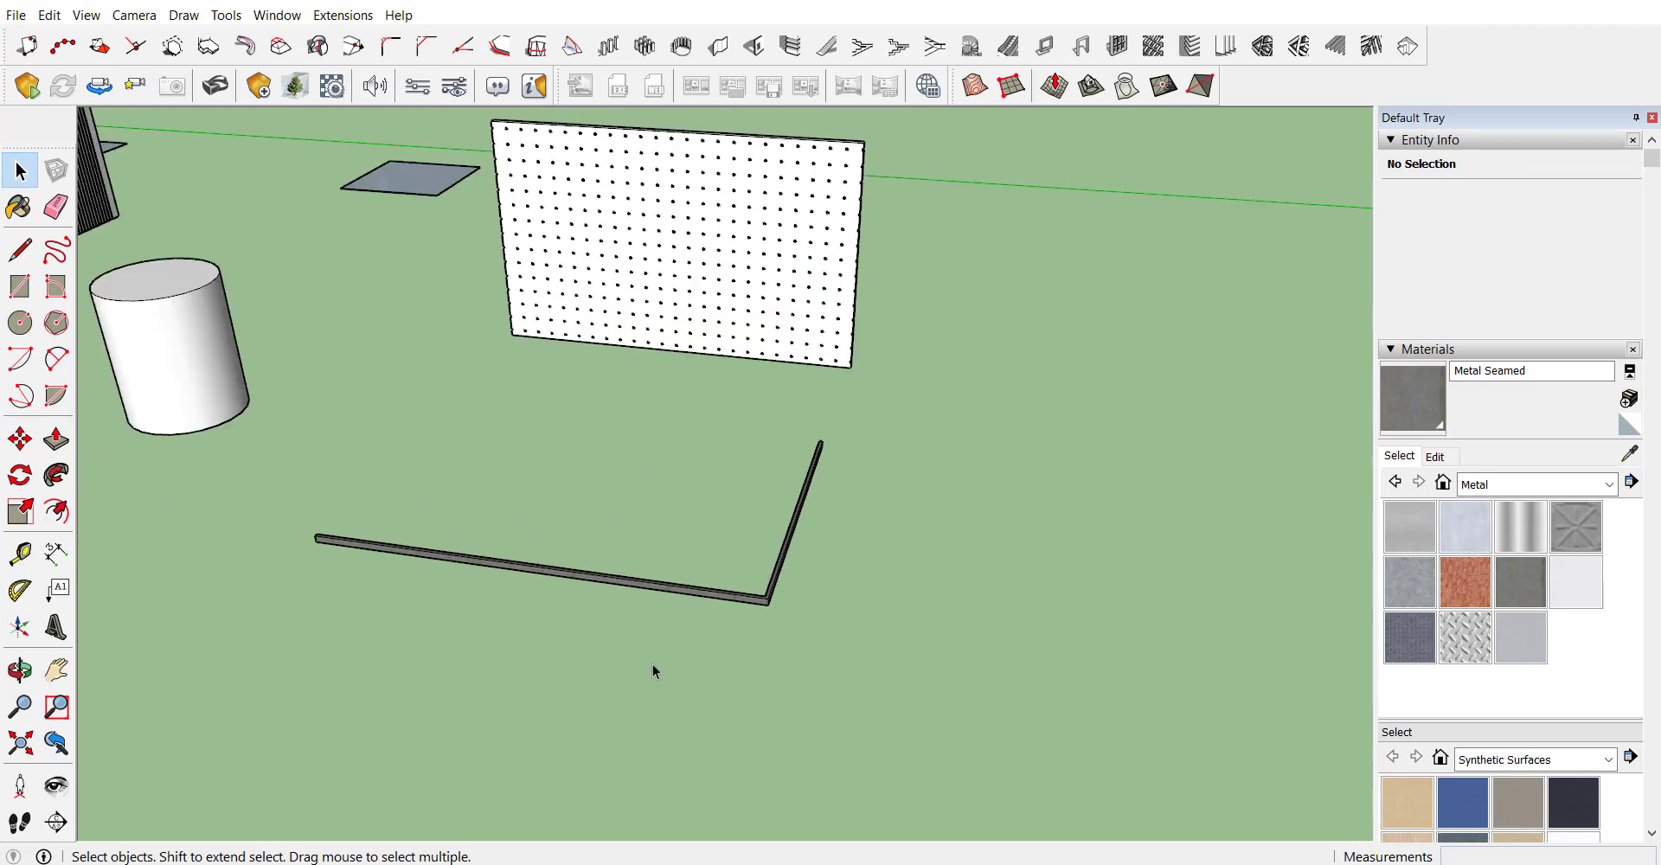
scroll(652, 667, down, 2)
scroll(1175, 383, down, 2)
scroll(104, 346, up, 3)
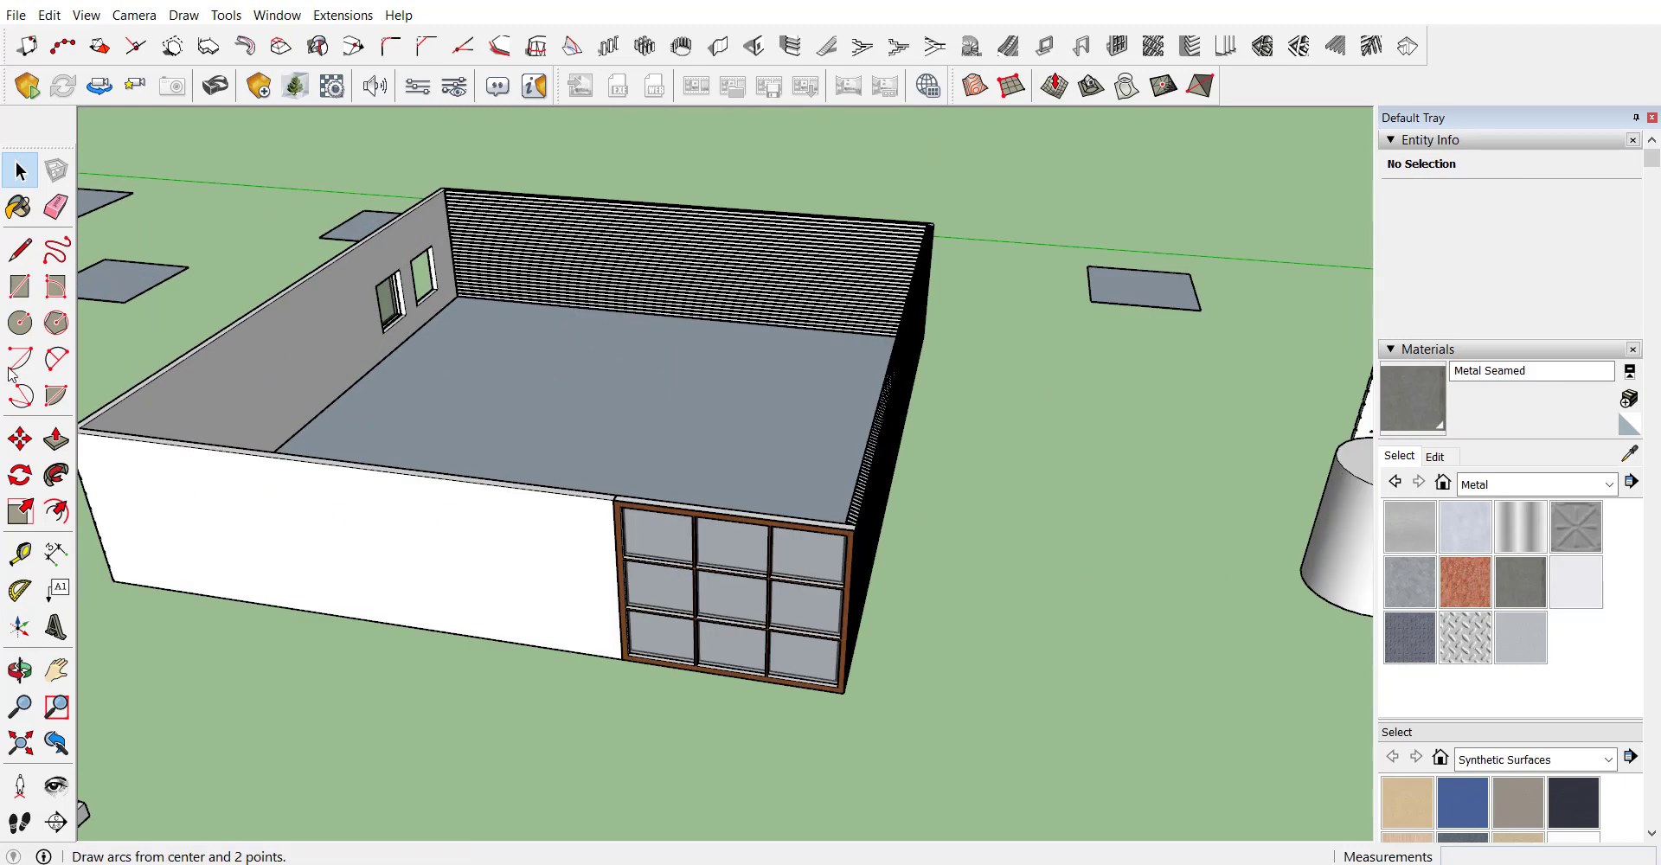
Step: Draw a roof rectangle across the building's wall corners and select it with its edges
click(21, 286)
scroll(101, 407, up, 3)
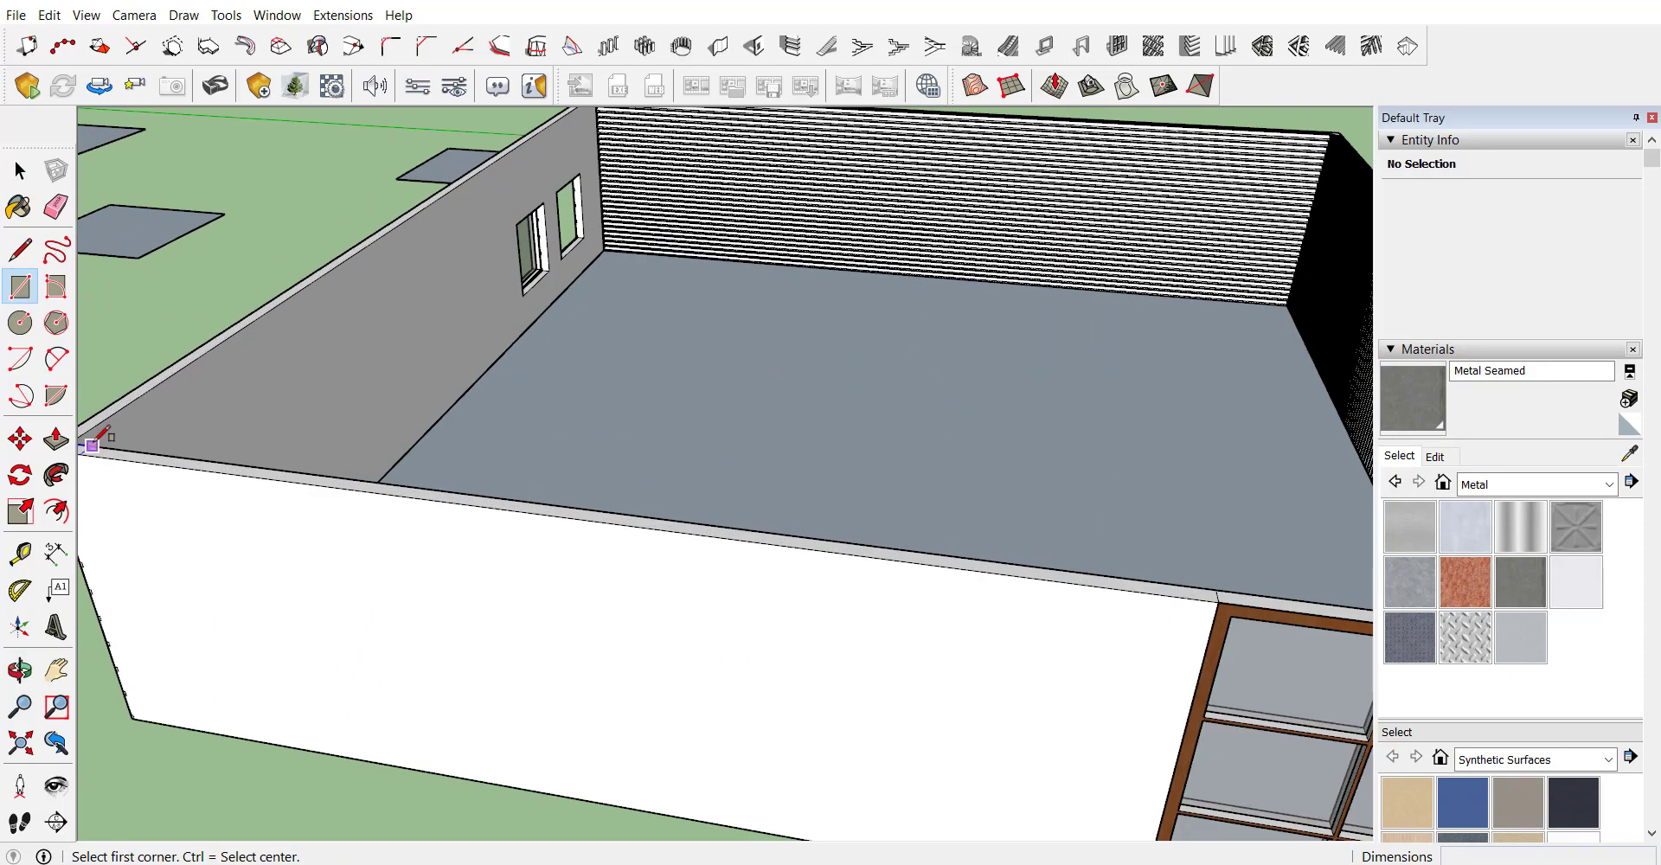
scroll(358, 491, down, 1)
click(216, 474)
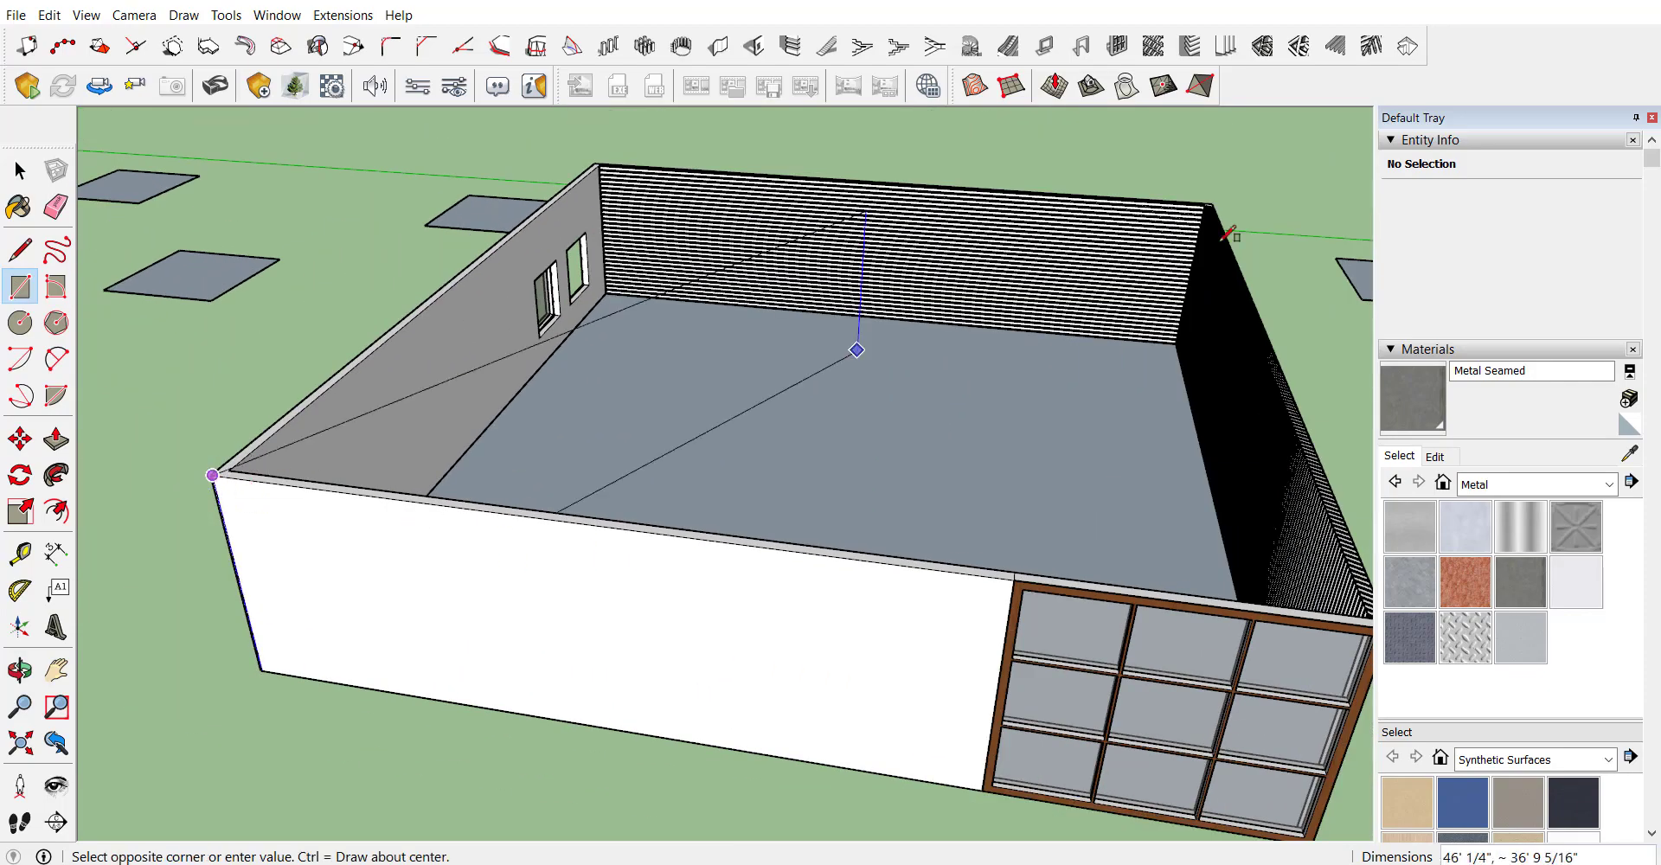
scroll(1227, 232, up, 2)
click(1227, 232)
scroll(1112, 296, down, 3)
scroll(728, 550, up, 2)
key(space)
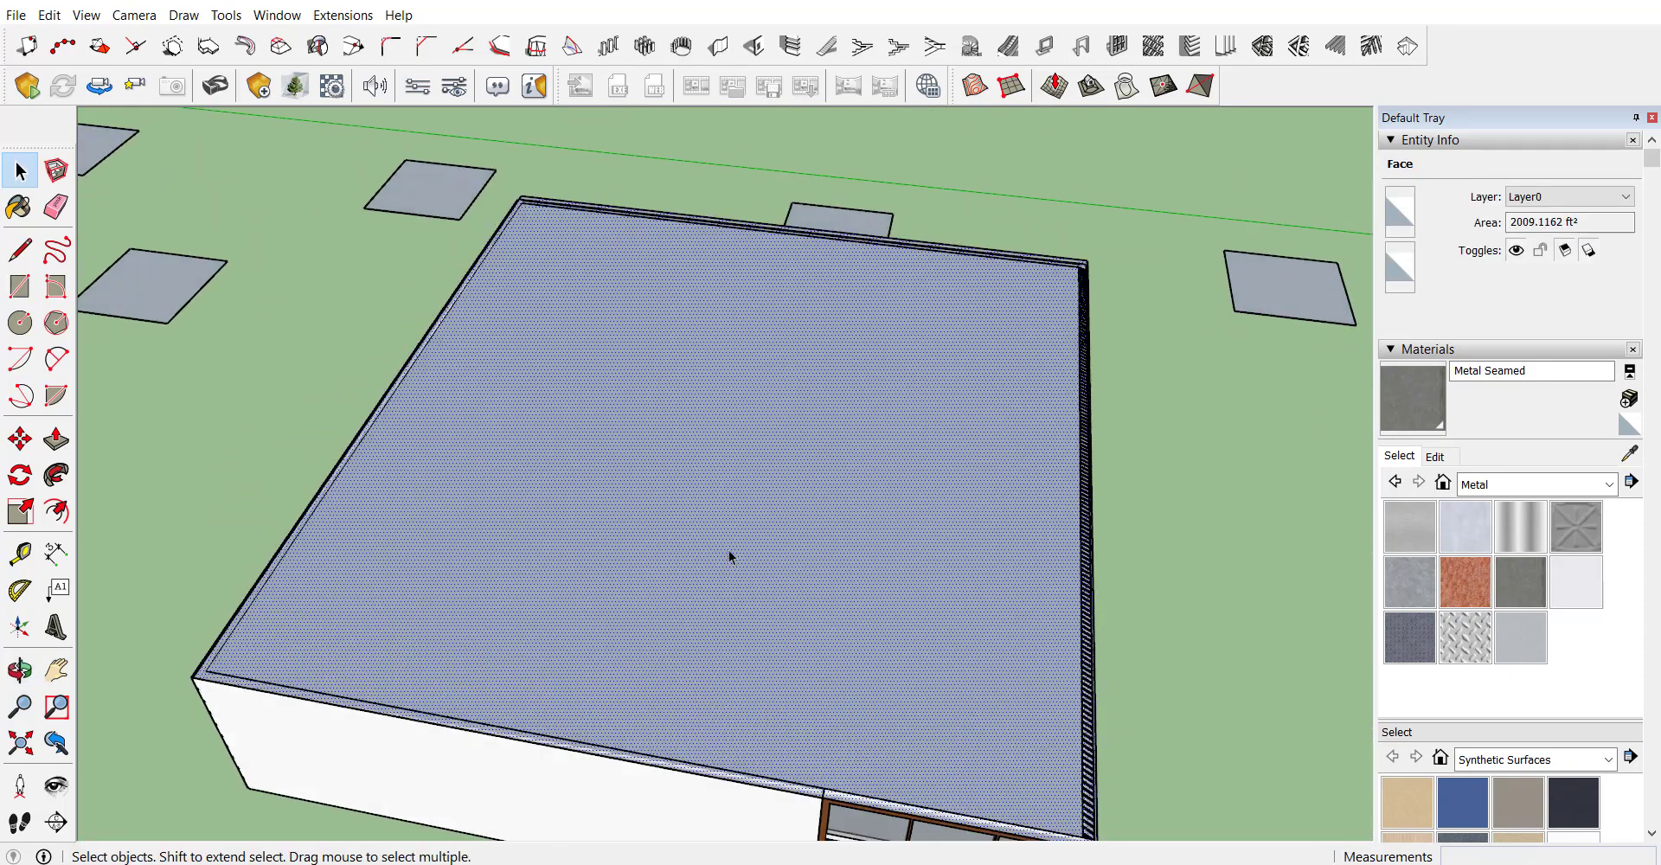
click(744, 553)
double_click(784, 567)
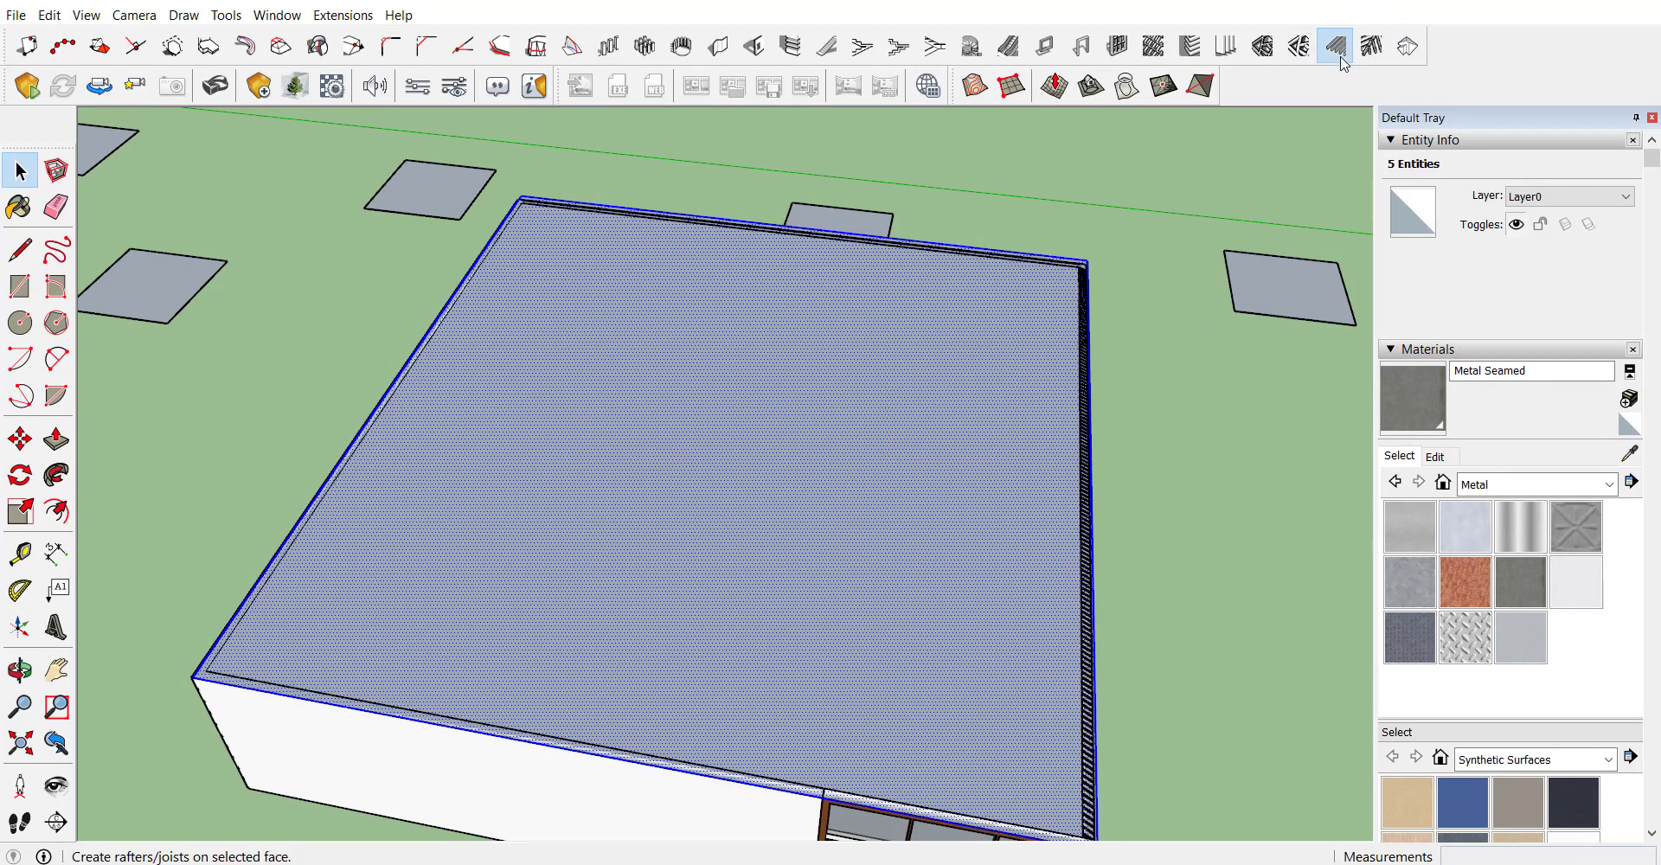
Step: Generate roof rafters from the roof corner, then view them from a low side angle
click(1335, 46)
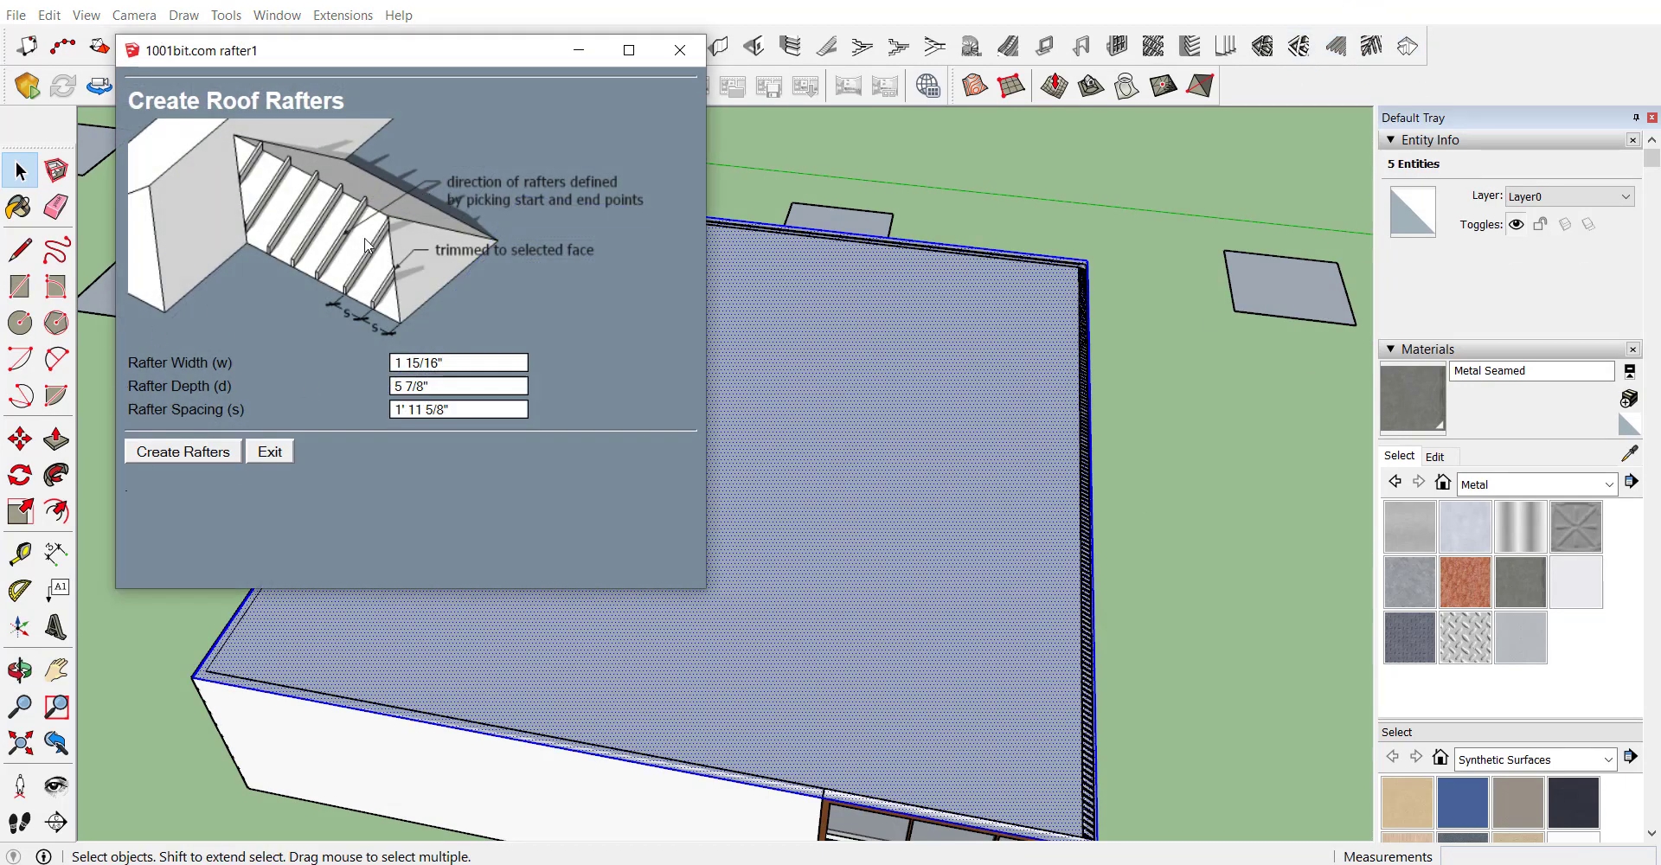
click(199, 458)
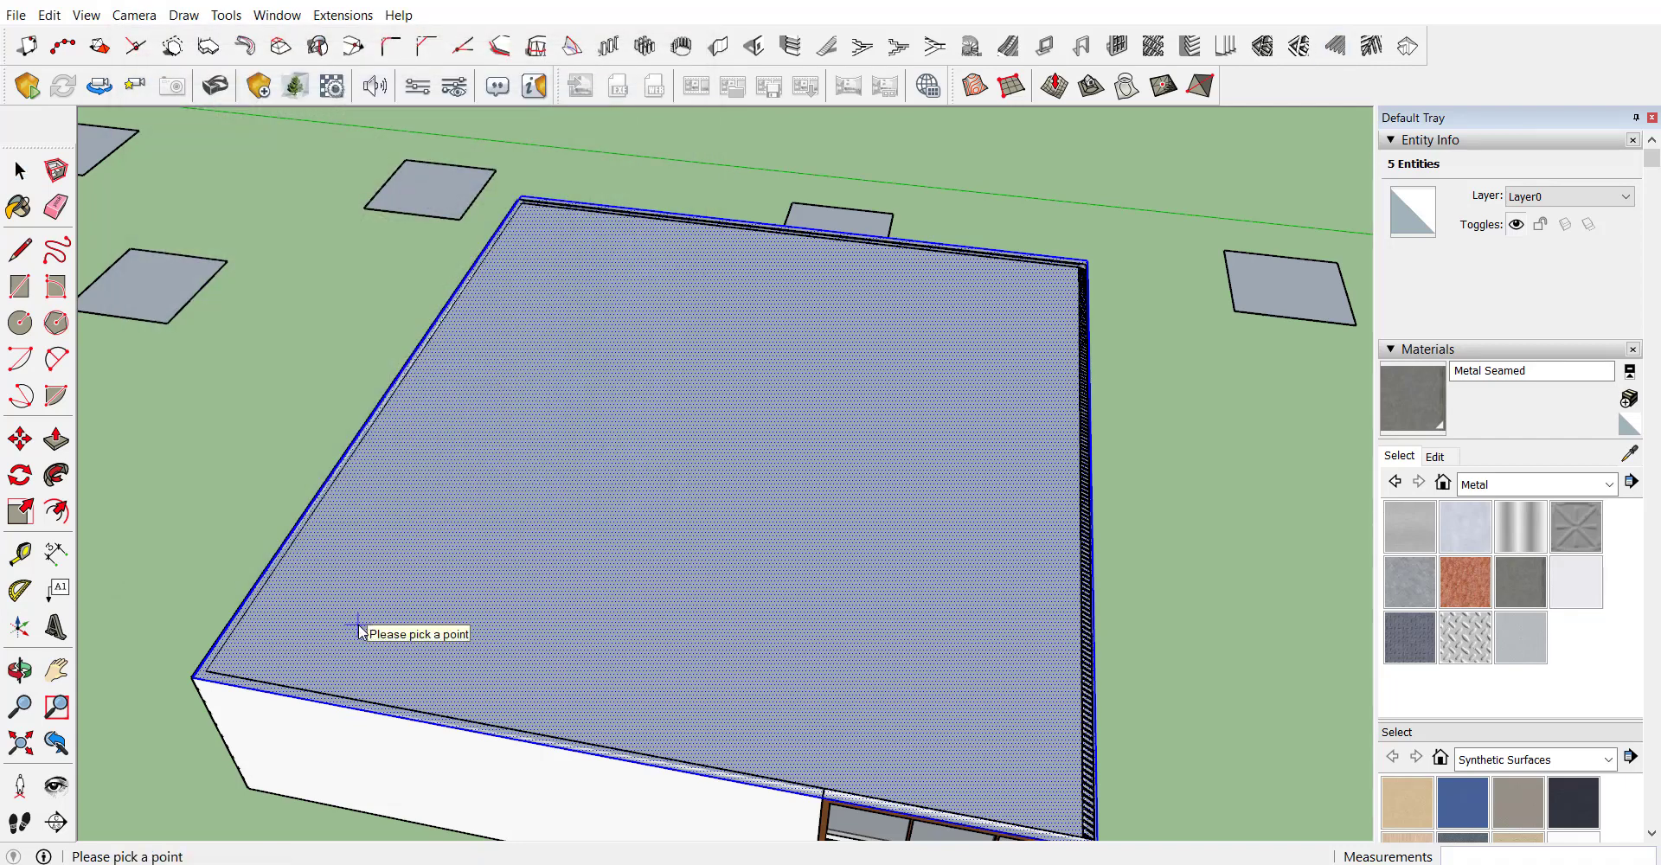
click(195, 677)
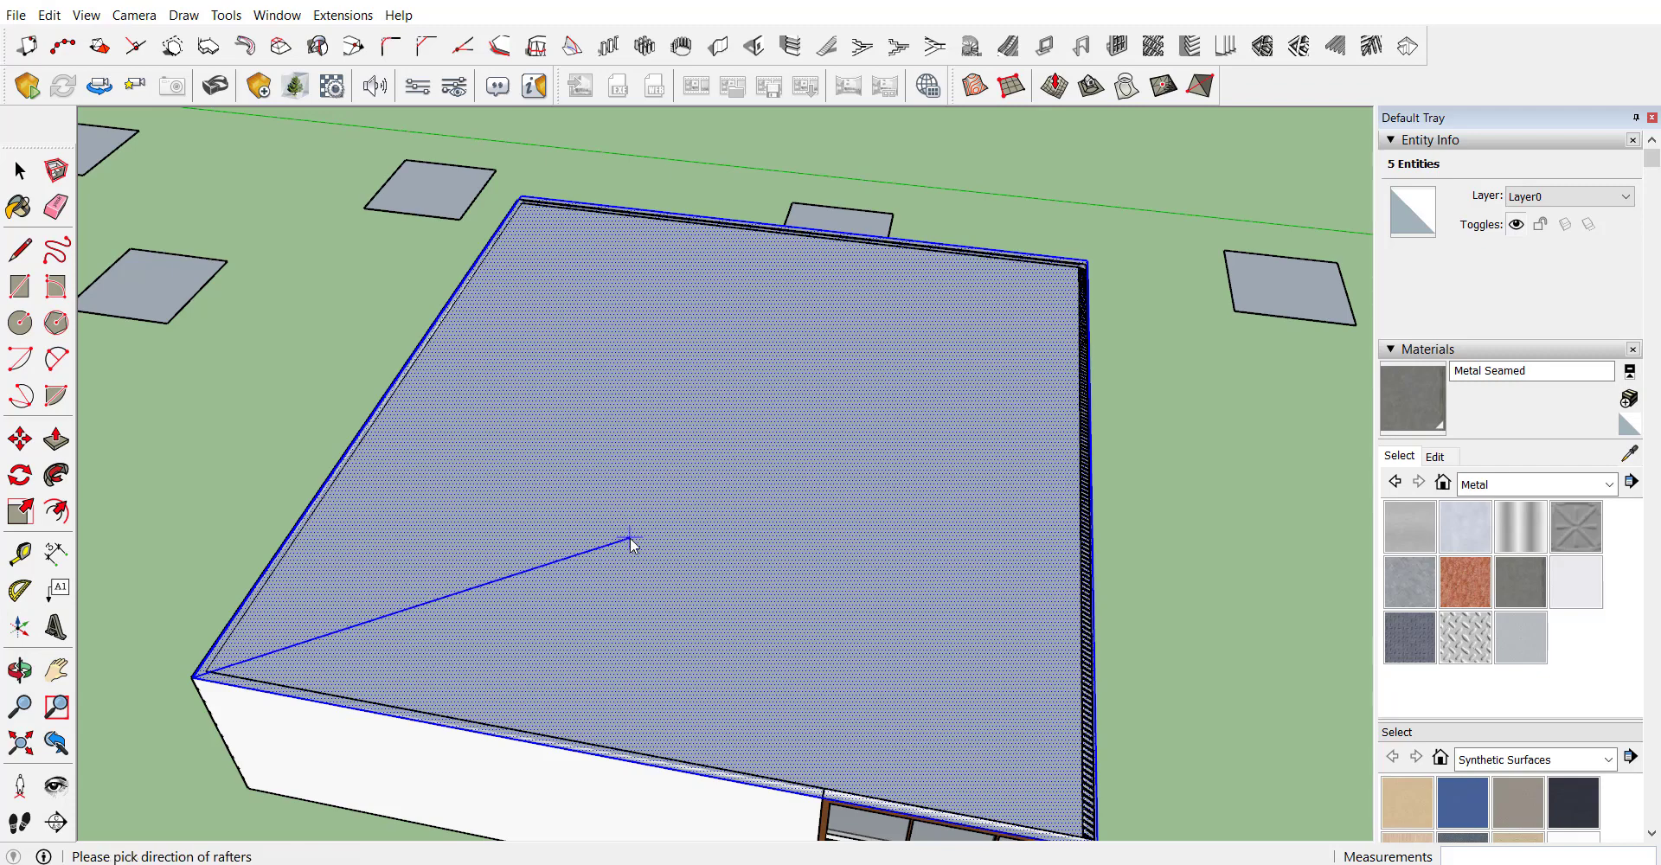
click(699, 518)
mouse_move(760, 593)
middle_down()
mouse_move(908, 388)
mouse_move(983, 420)
mouse_move(1124, 413)
middle_up()
scroll(1072, 422, up, 3)
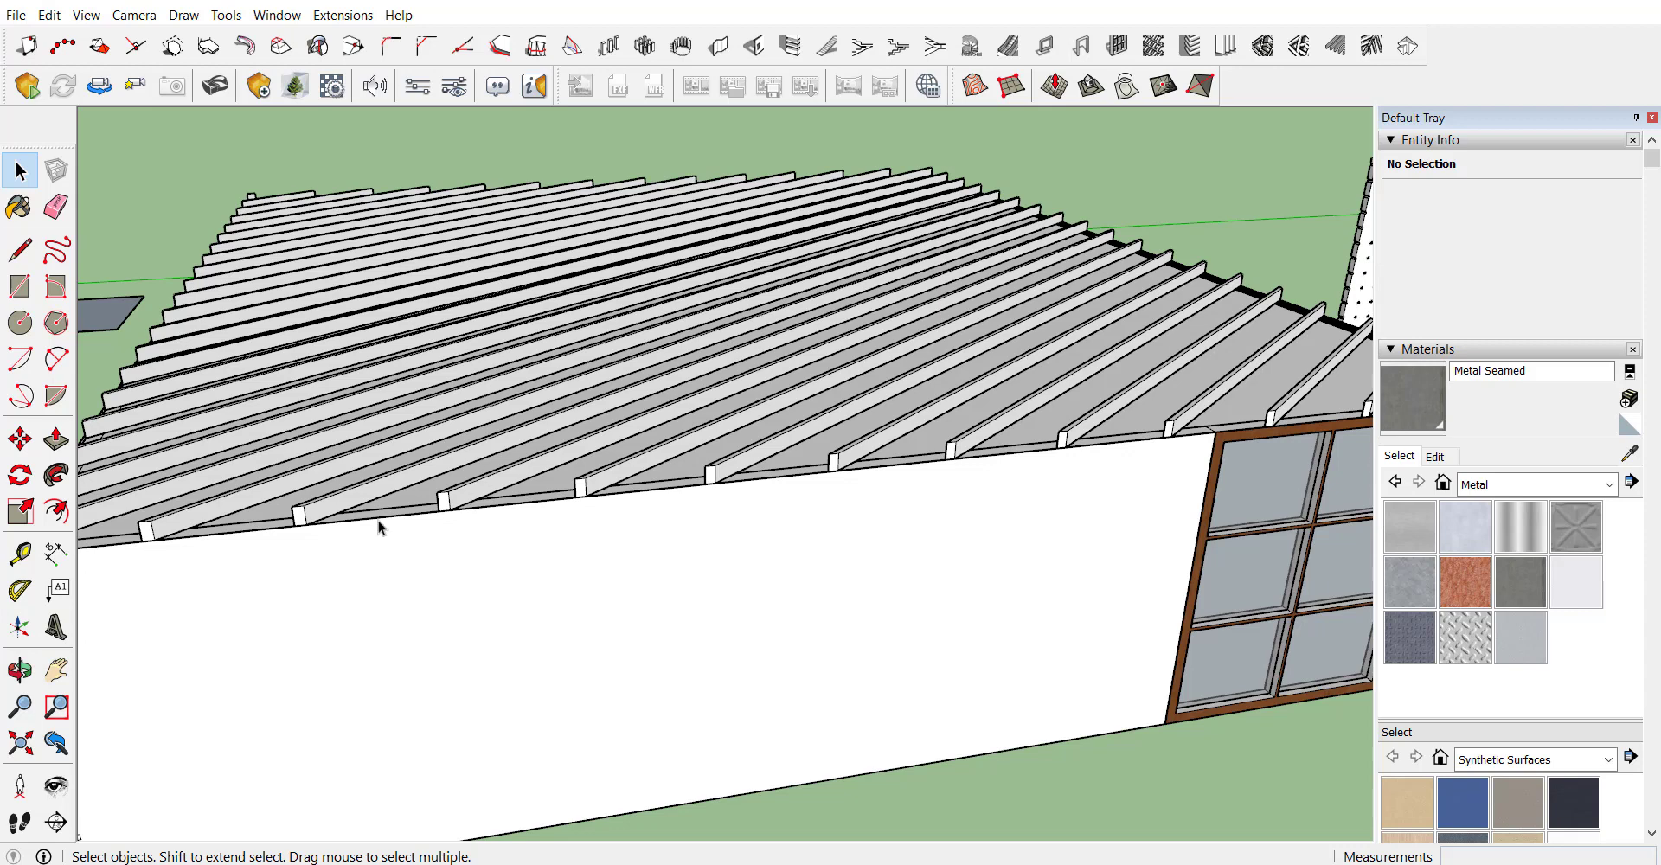
scroll(967, 442, down, 1)
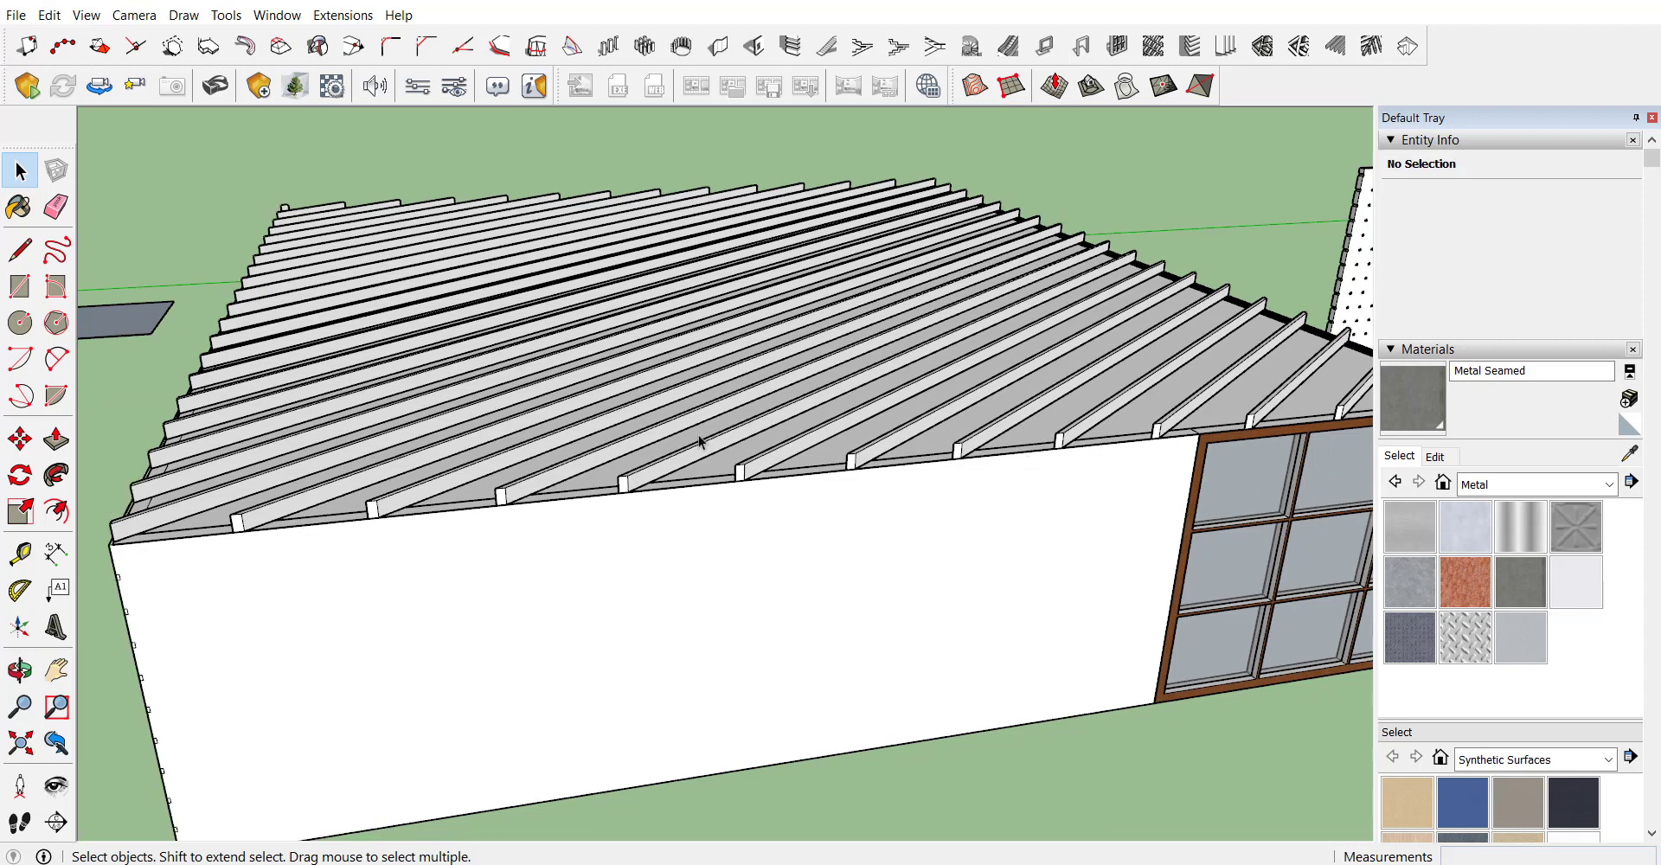
Step: Clad the wall face with rafters and battens/purlins, dismissing the roof-face and tilt warnings
click(1375, 48)
click(938, 480)
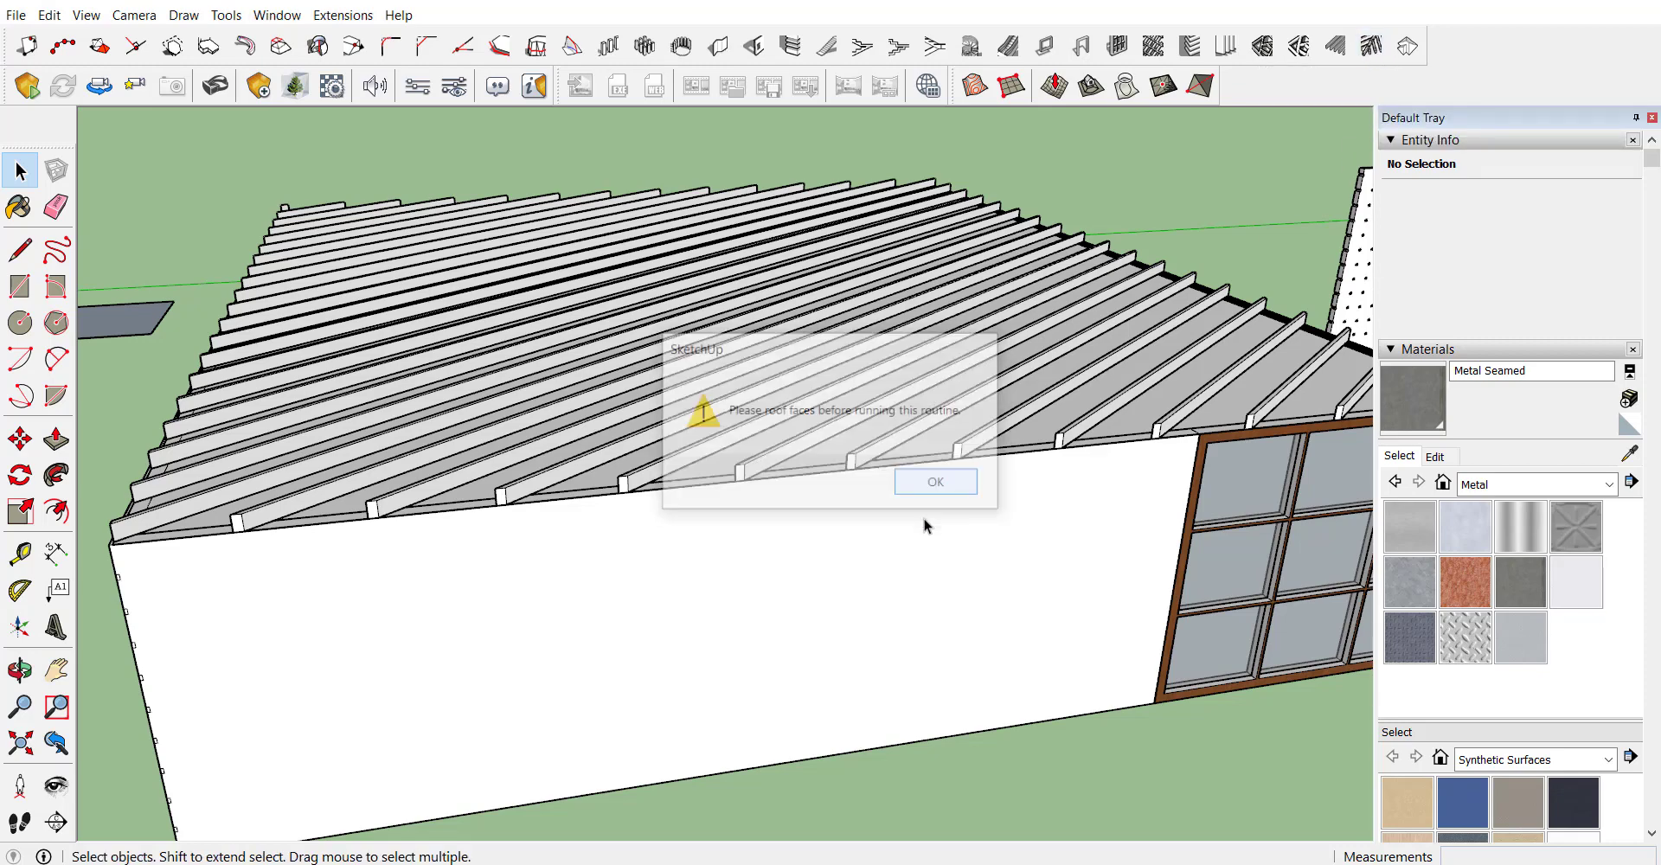
double_click(803, 561)
click(803, 560)
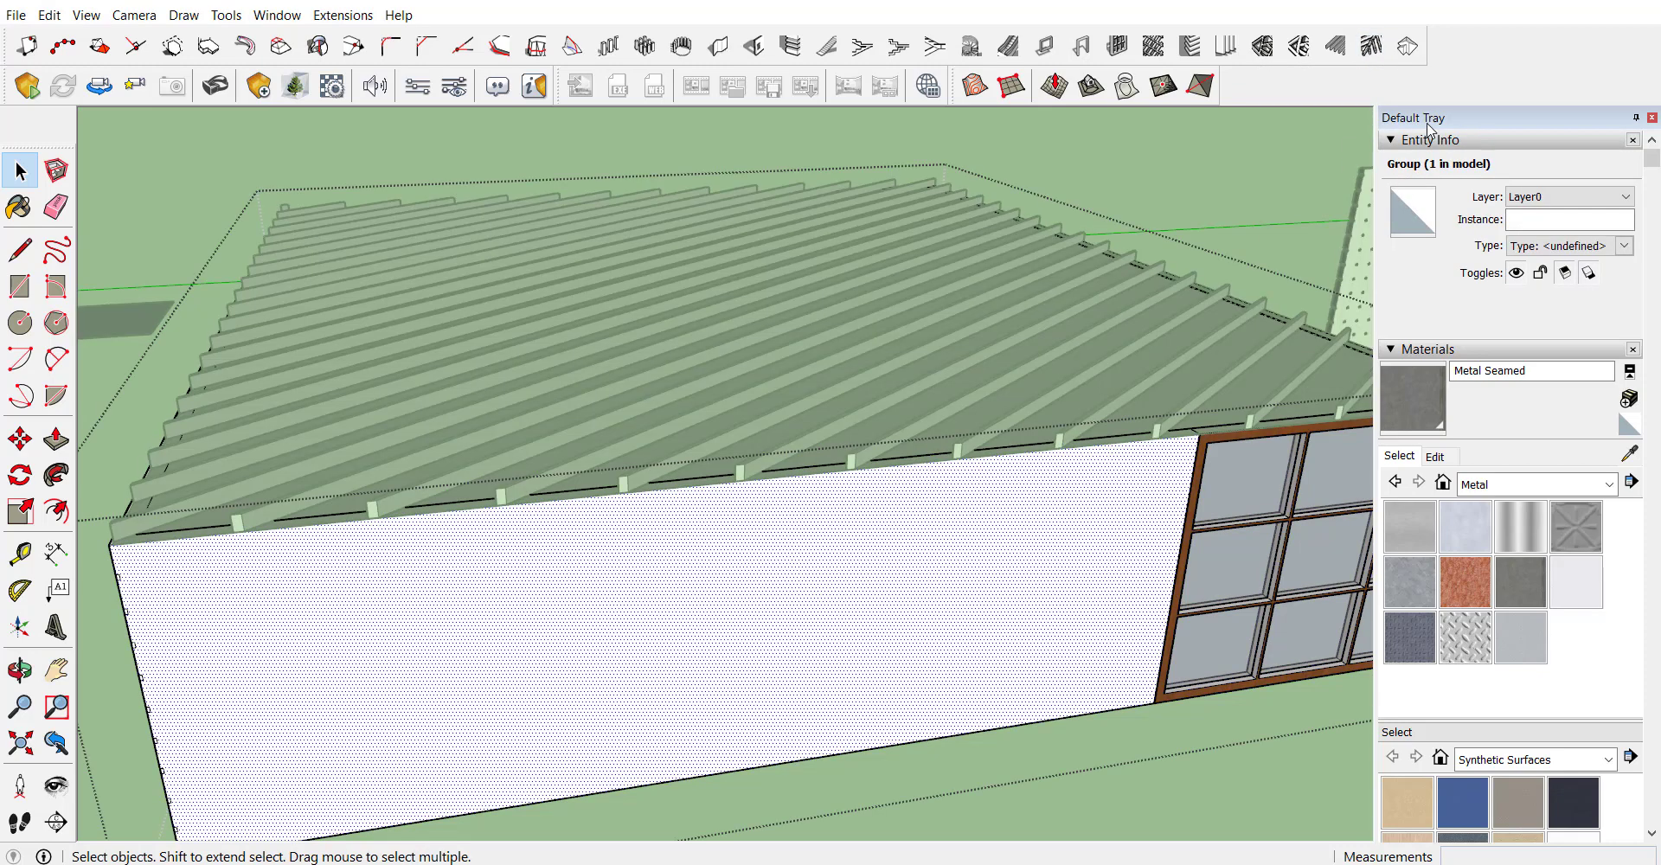
click(1369, 51)
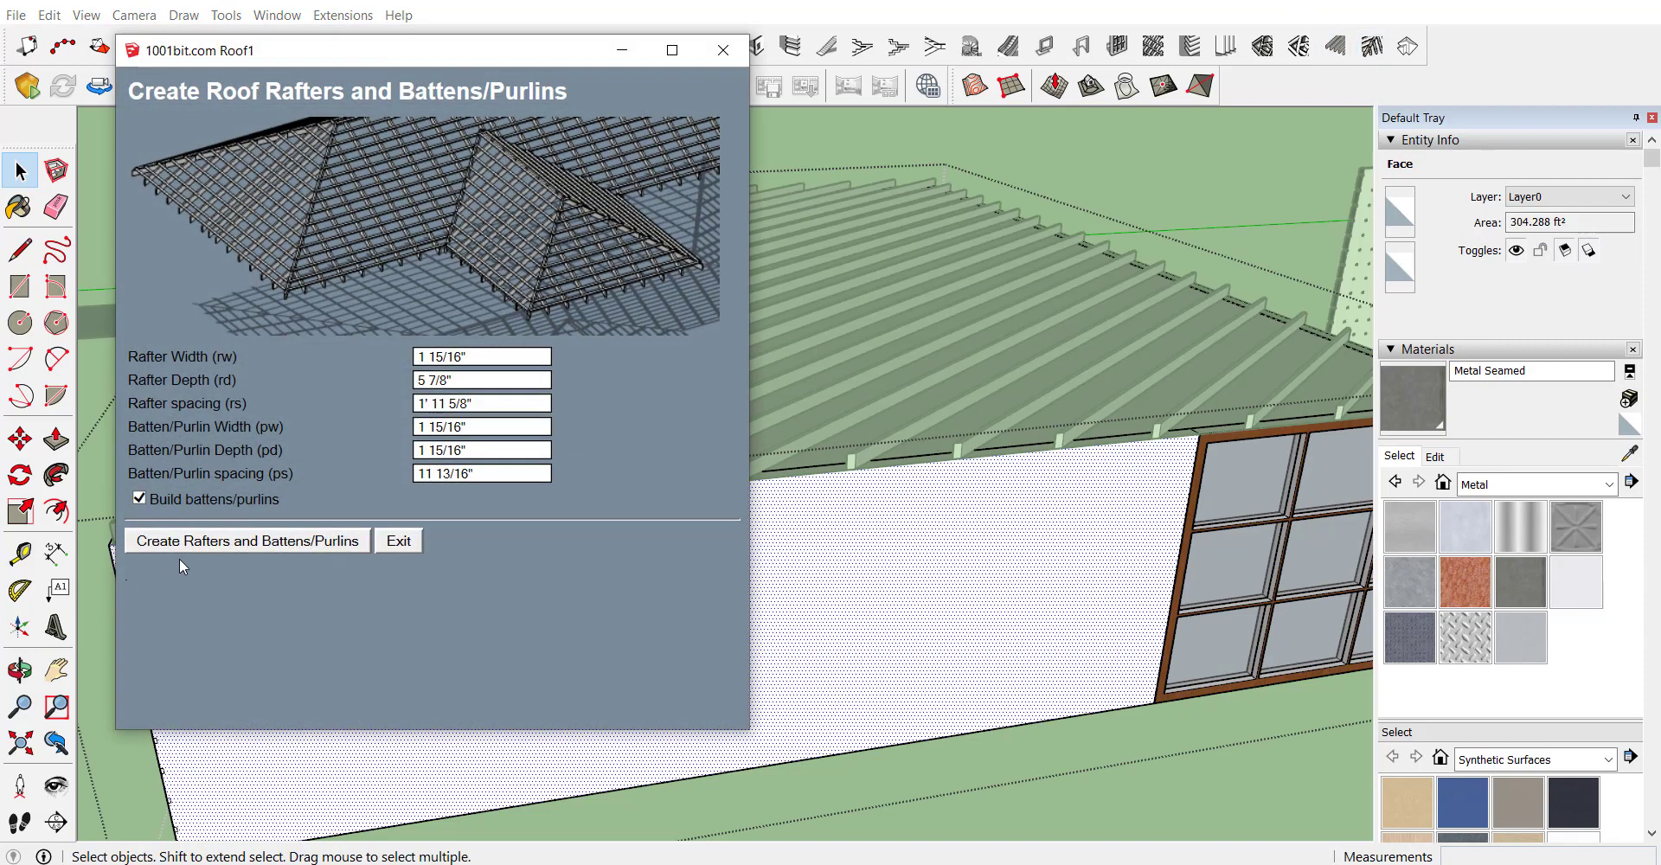
click(191, 543)
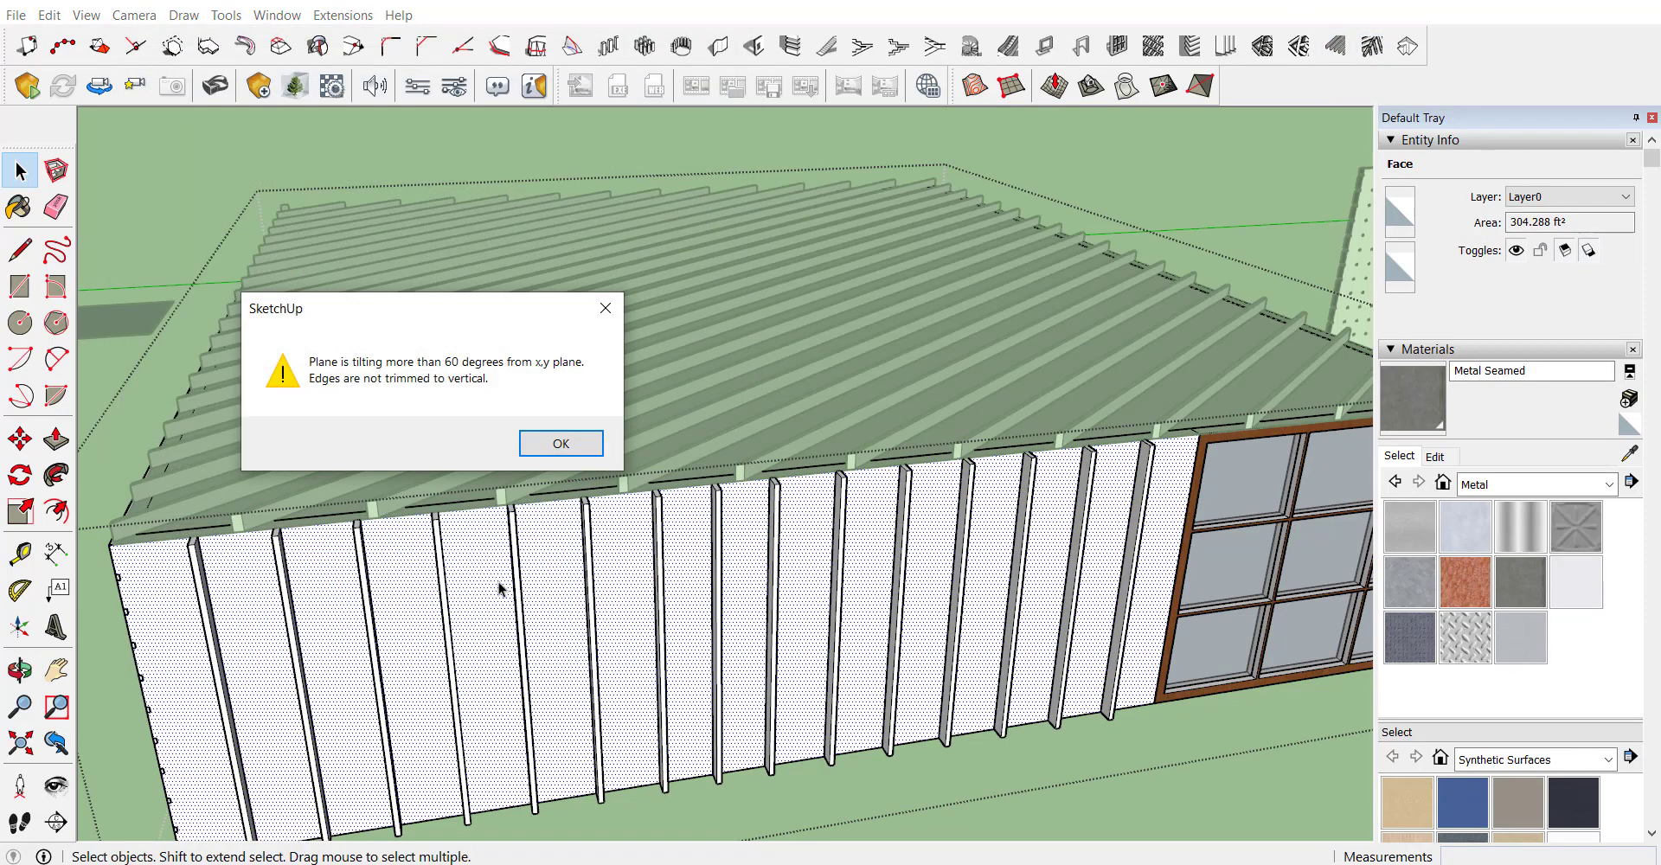
click(573, 442)
Step: Orbit down onto the roof rafters and open the roof group for editing
middle_drag(530, 686, 693, 548)
scroll(684, 327, up, 3)
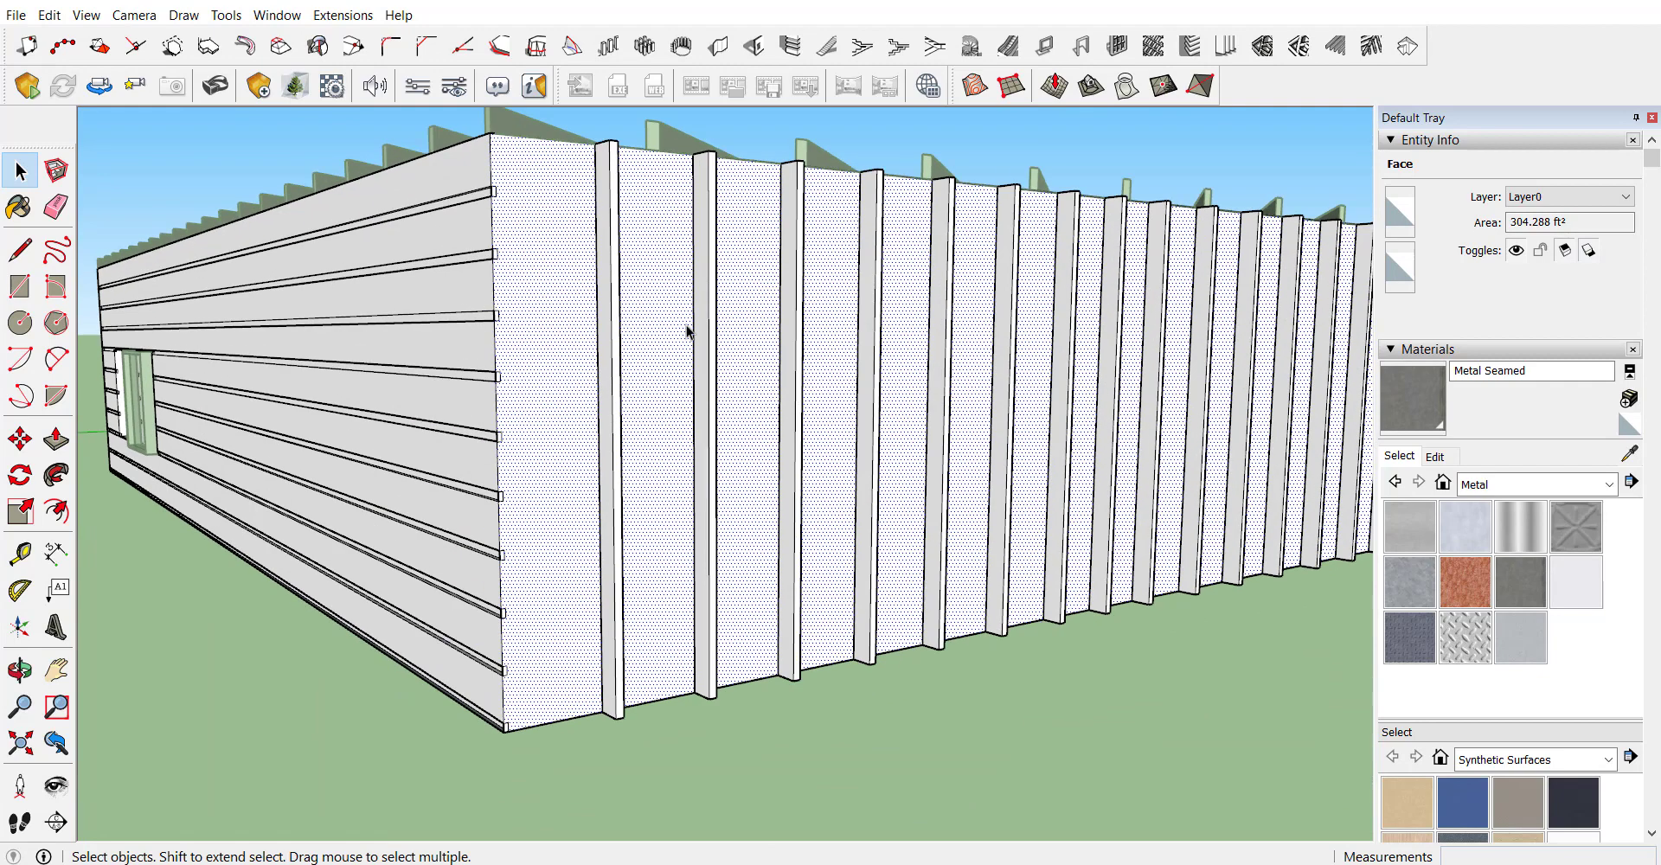
scroll(688, 331, down, 5)
middle_drag(1101, 326, 915, 436)
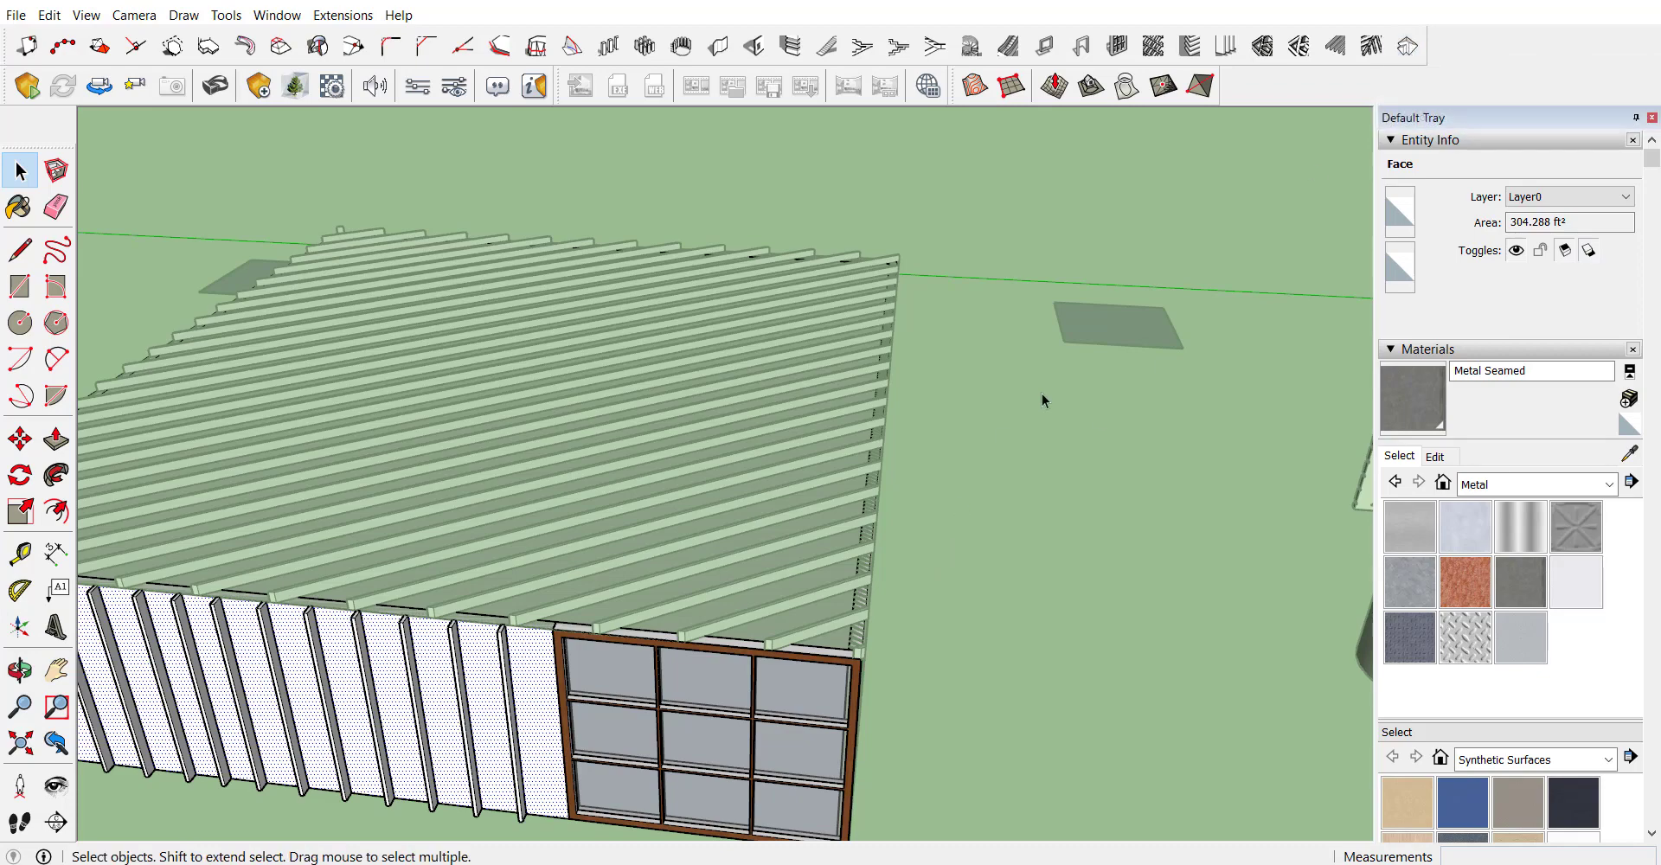
click(1040, 500)
click(1039, 502)
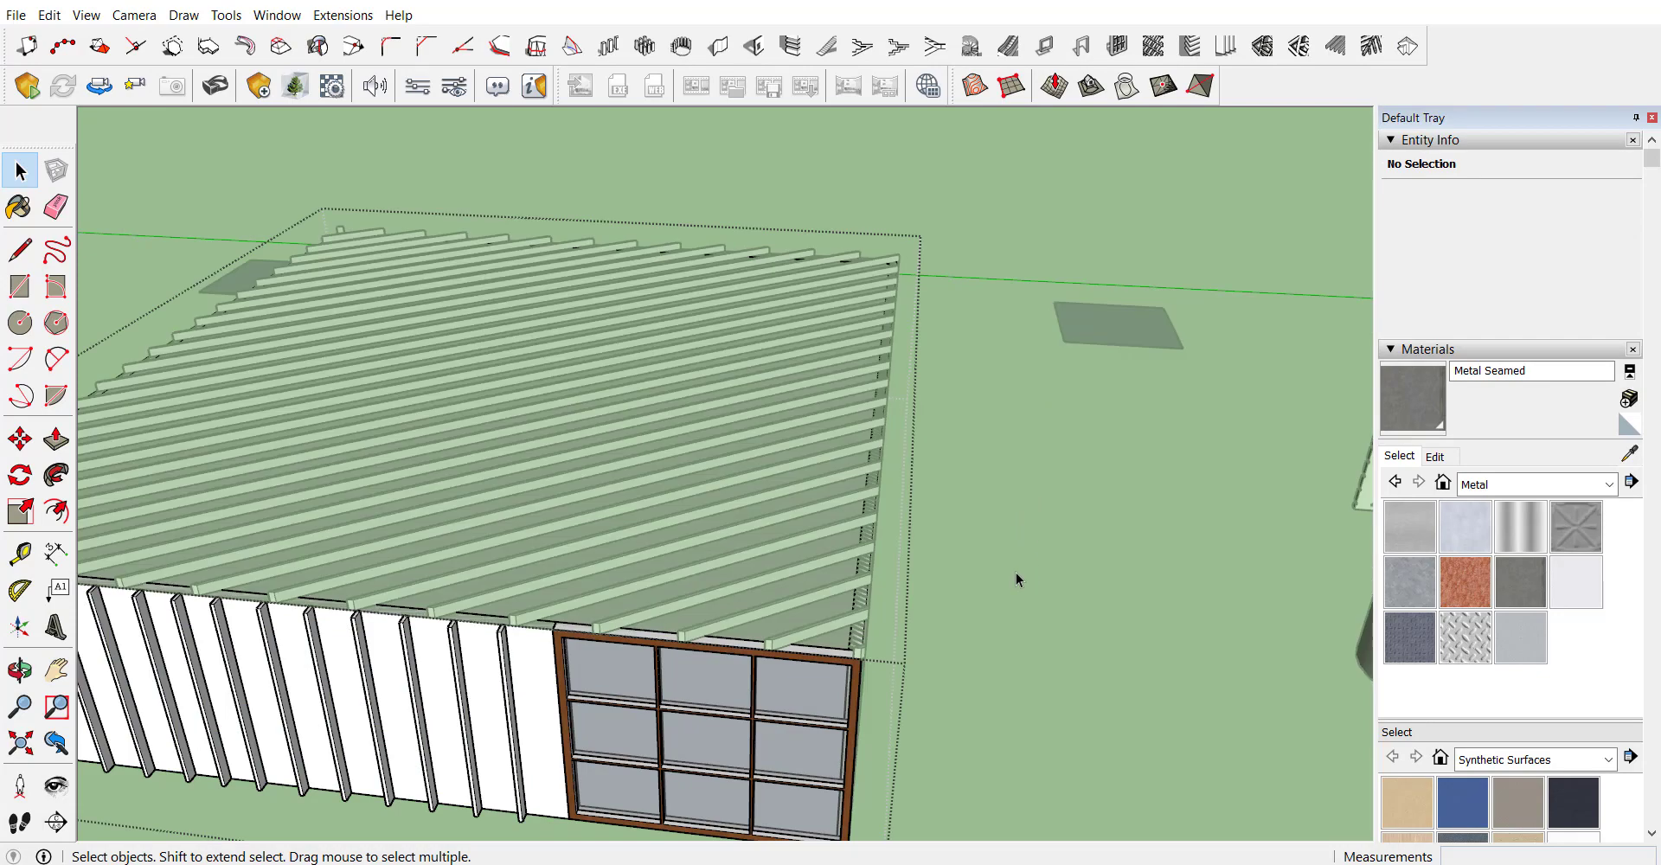
scroll(1123, 468, down, 3)
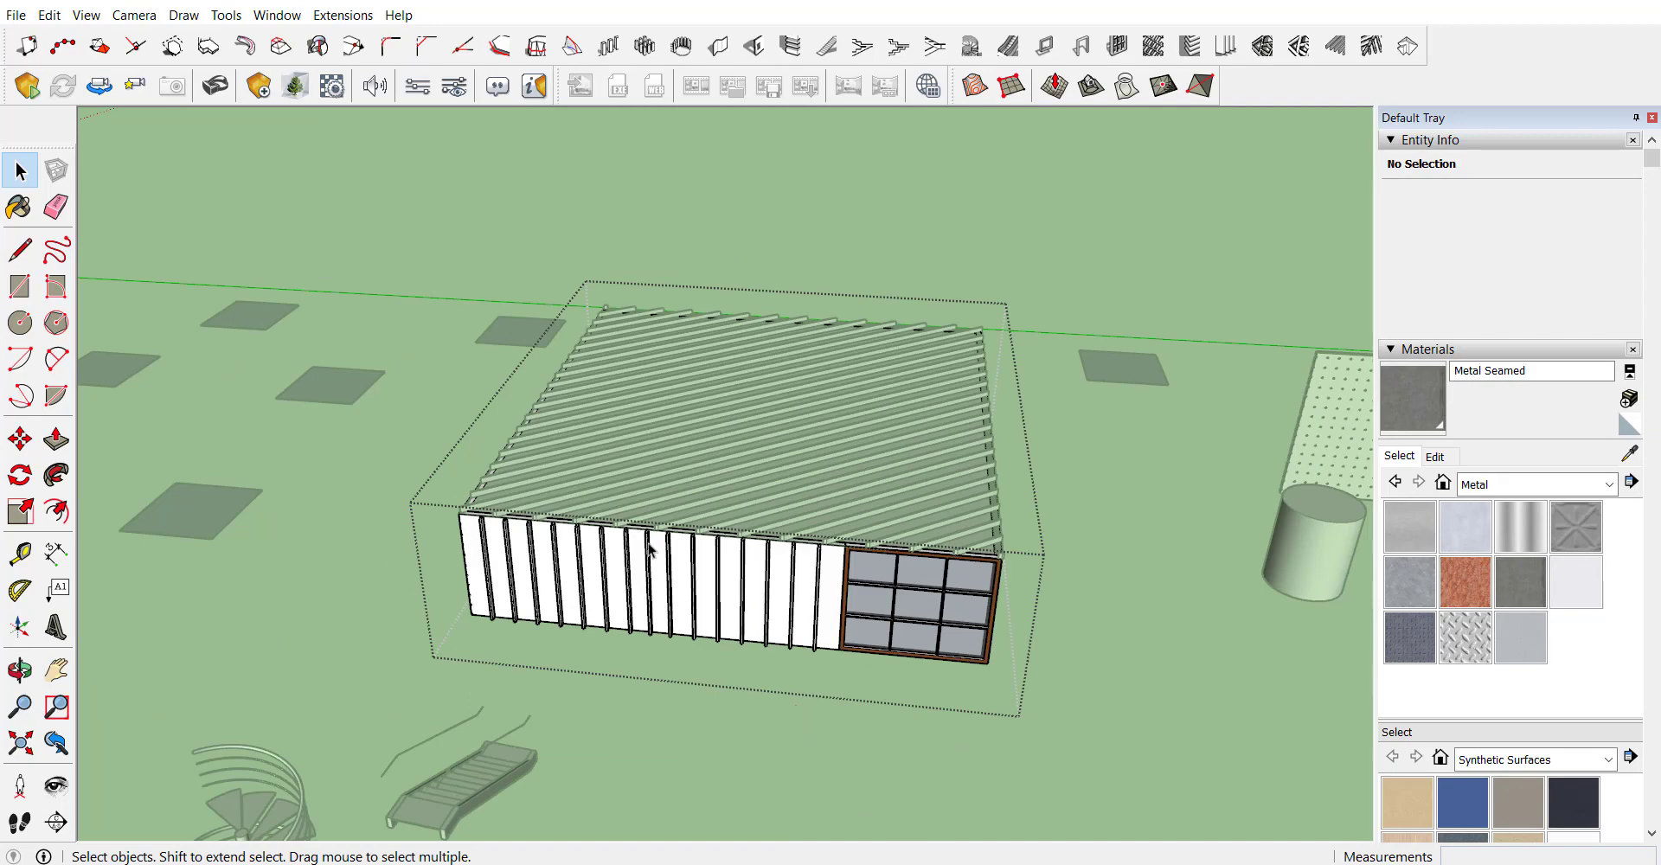
scroll(979, 553, up, 5)
Step: Build a hip roof with 30° pitch and 3' 3 3/8" overhang on the rectangle
double_click(980, 554)
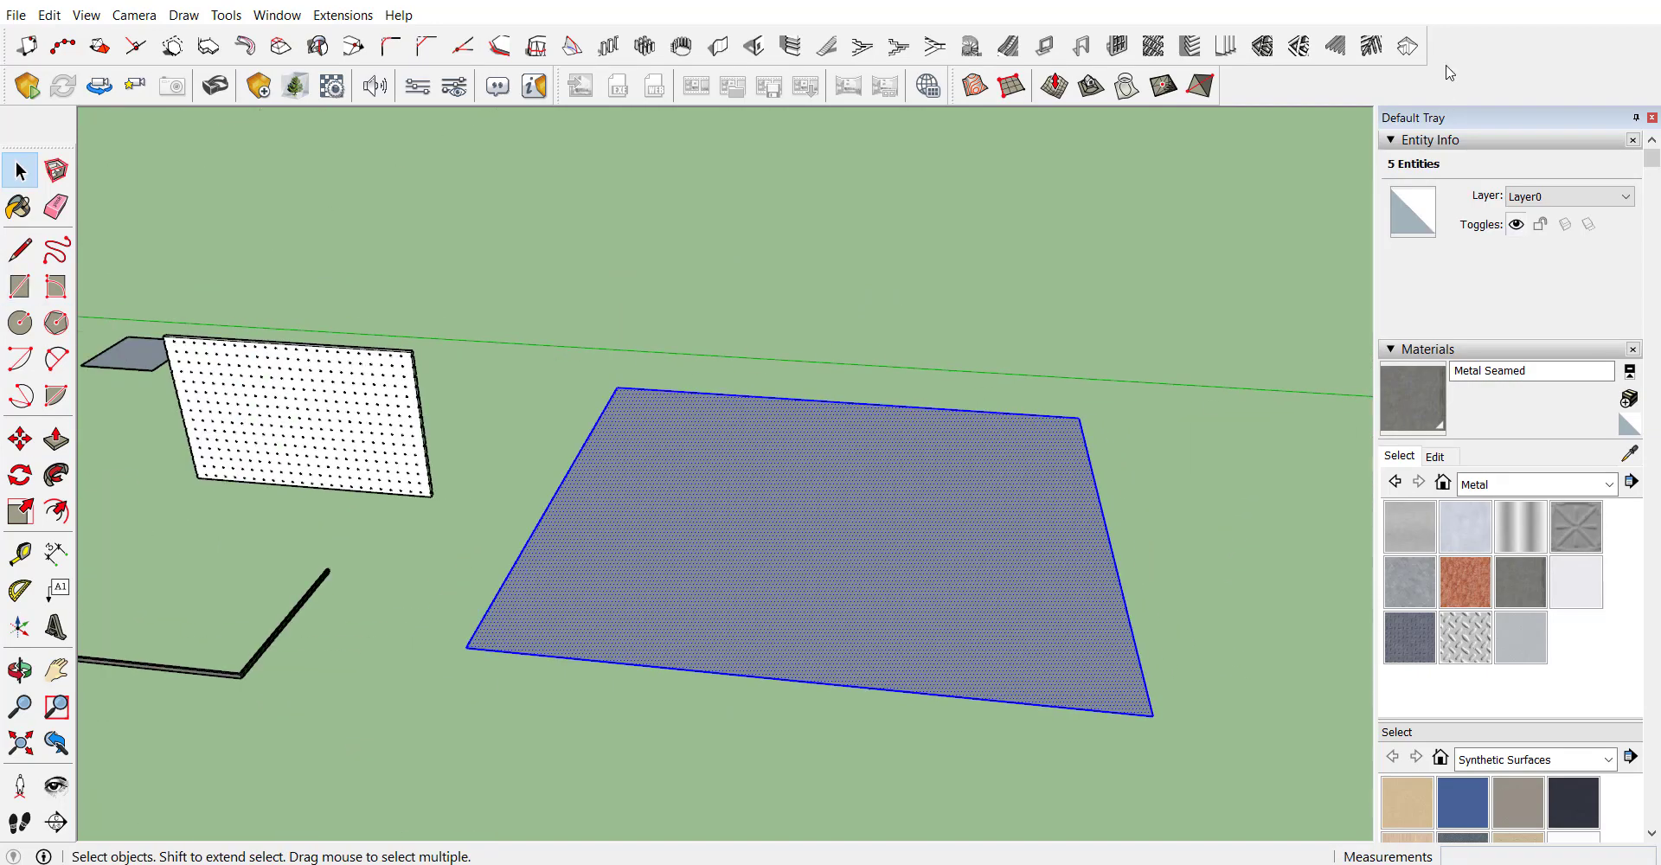
click(1407, 46)
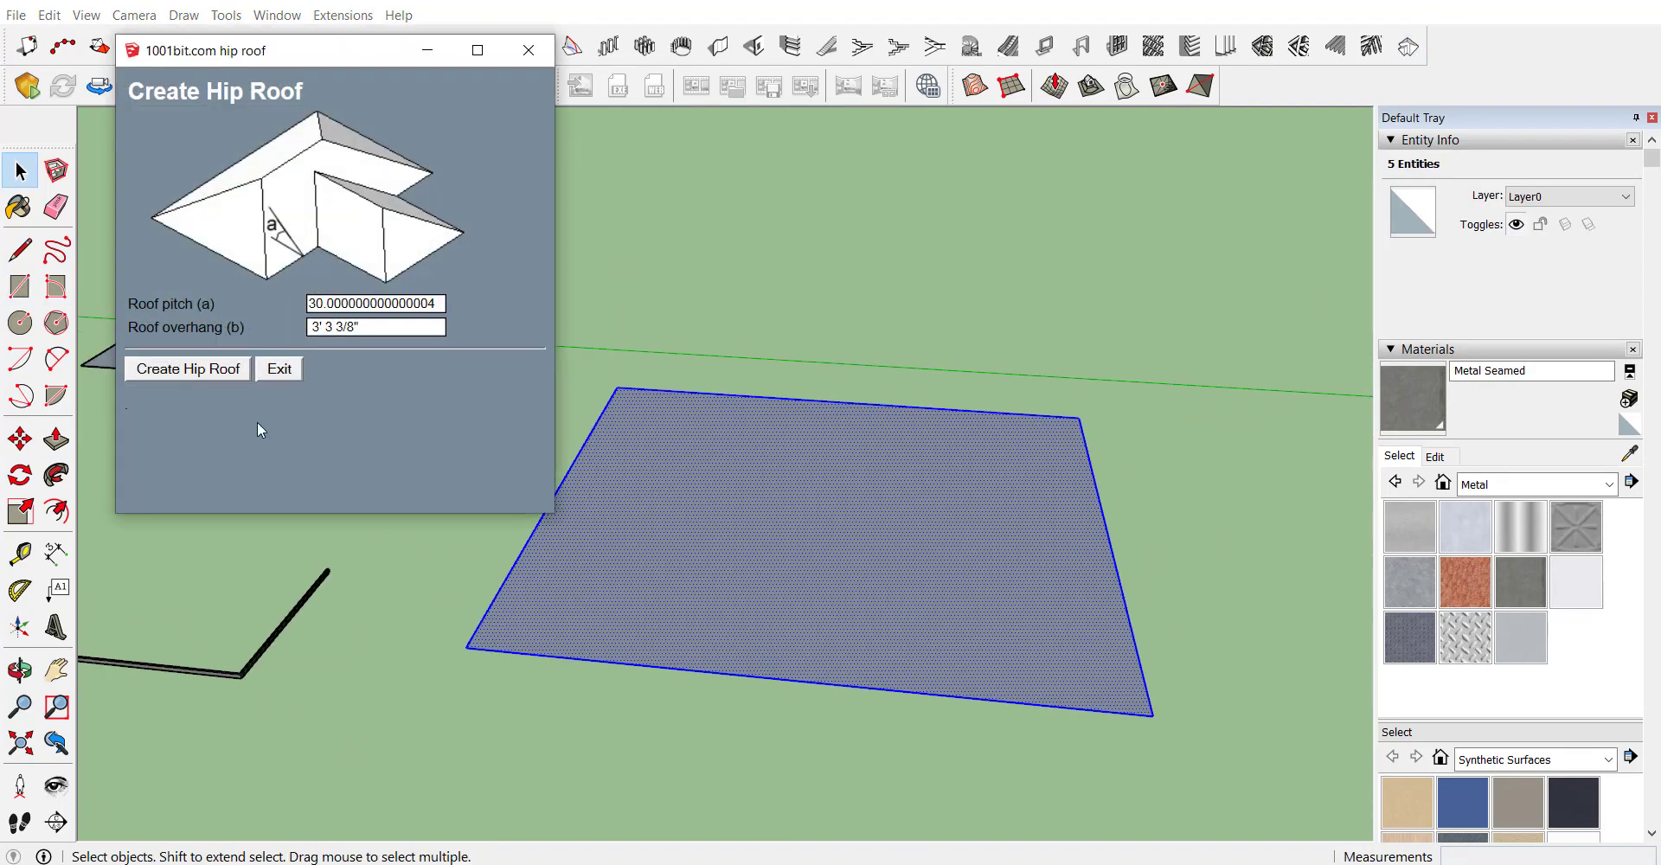
click(184, 384)
mouse_move(756, 563)
middle_down()
mouse_move(1107, 742)
mouse_move(1127, 582)
mouse_move(949, 671)
mouse_move(904, 485)
mouse_move(828, 424)
middle_up()
Step: Select the hip roof's triangular end face together with its edges
click(786, 500)
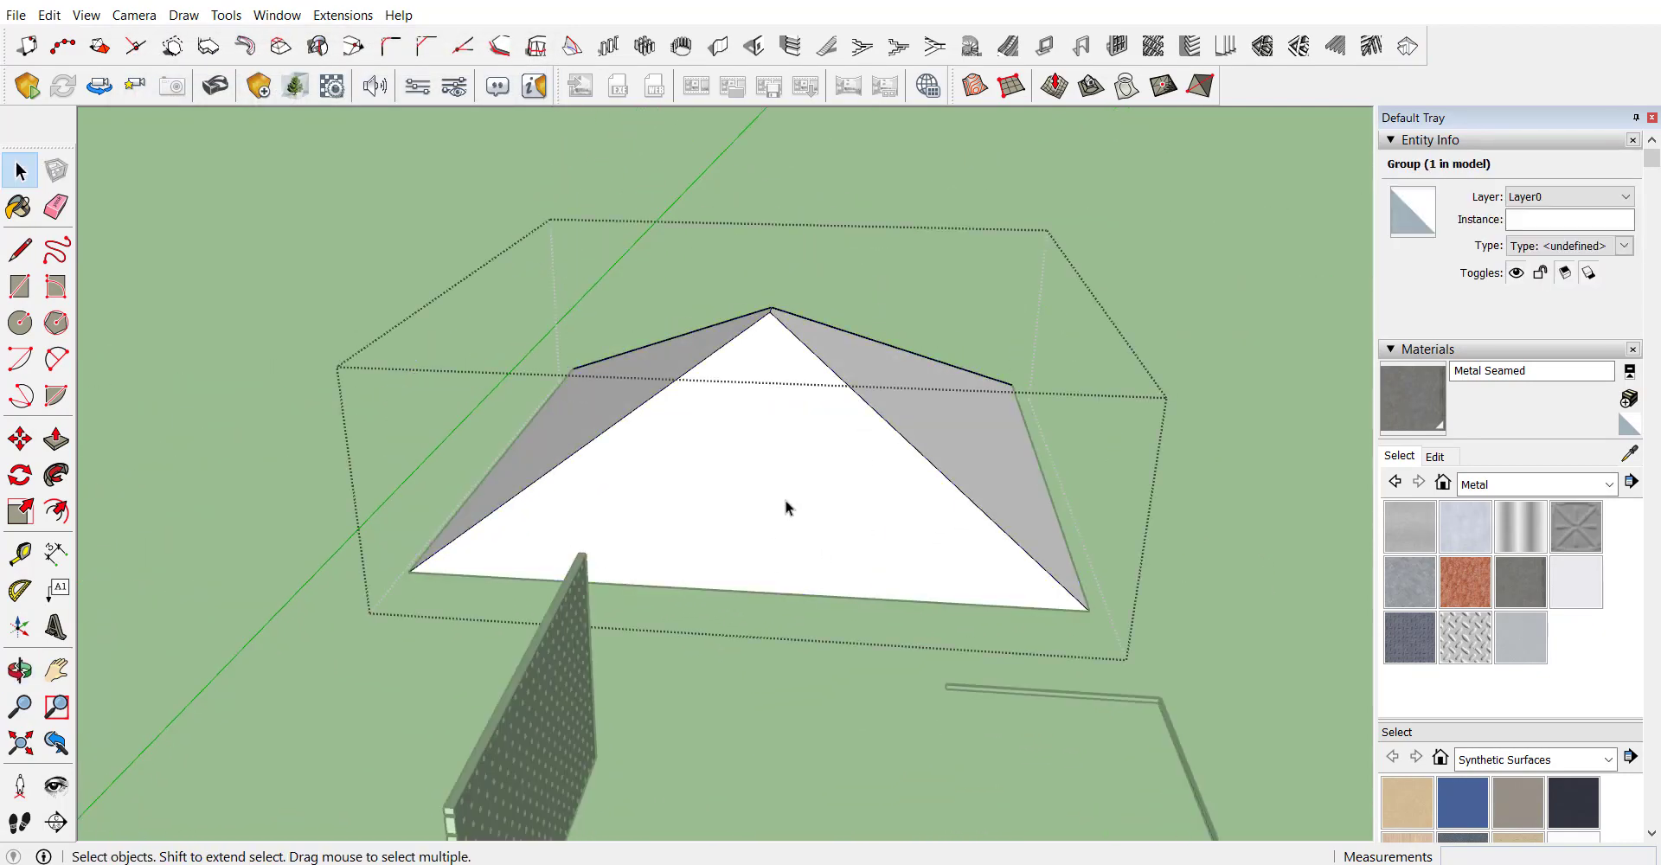
click(840, 519)
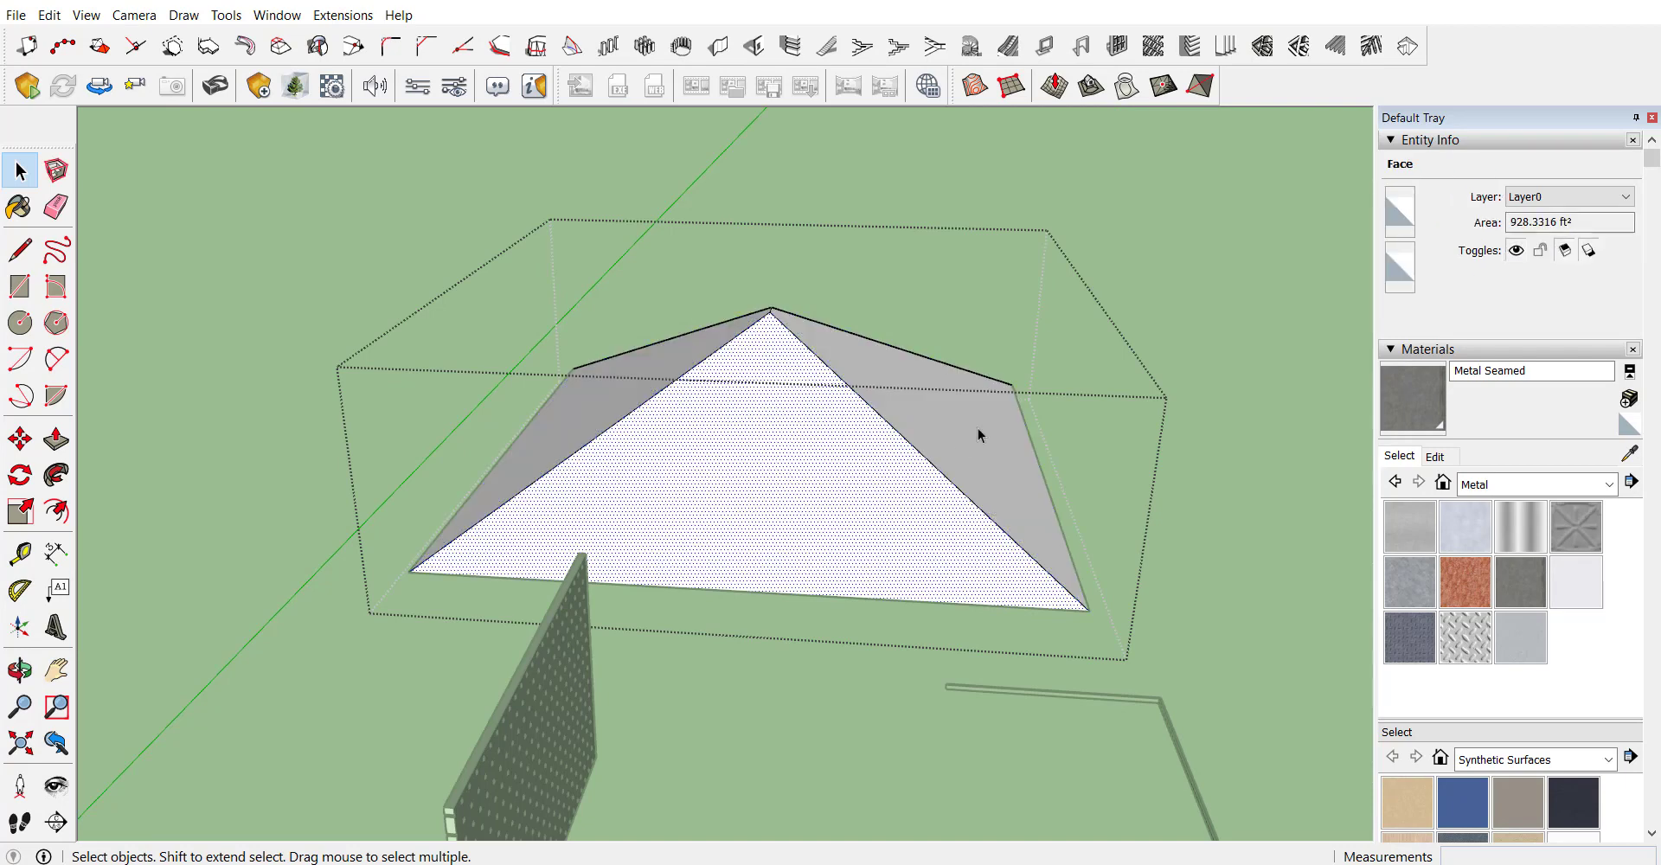
double_click(832, 420)
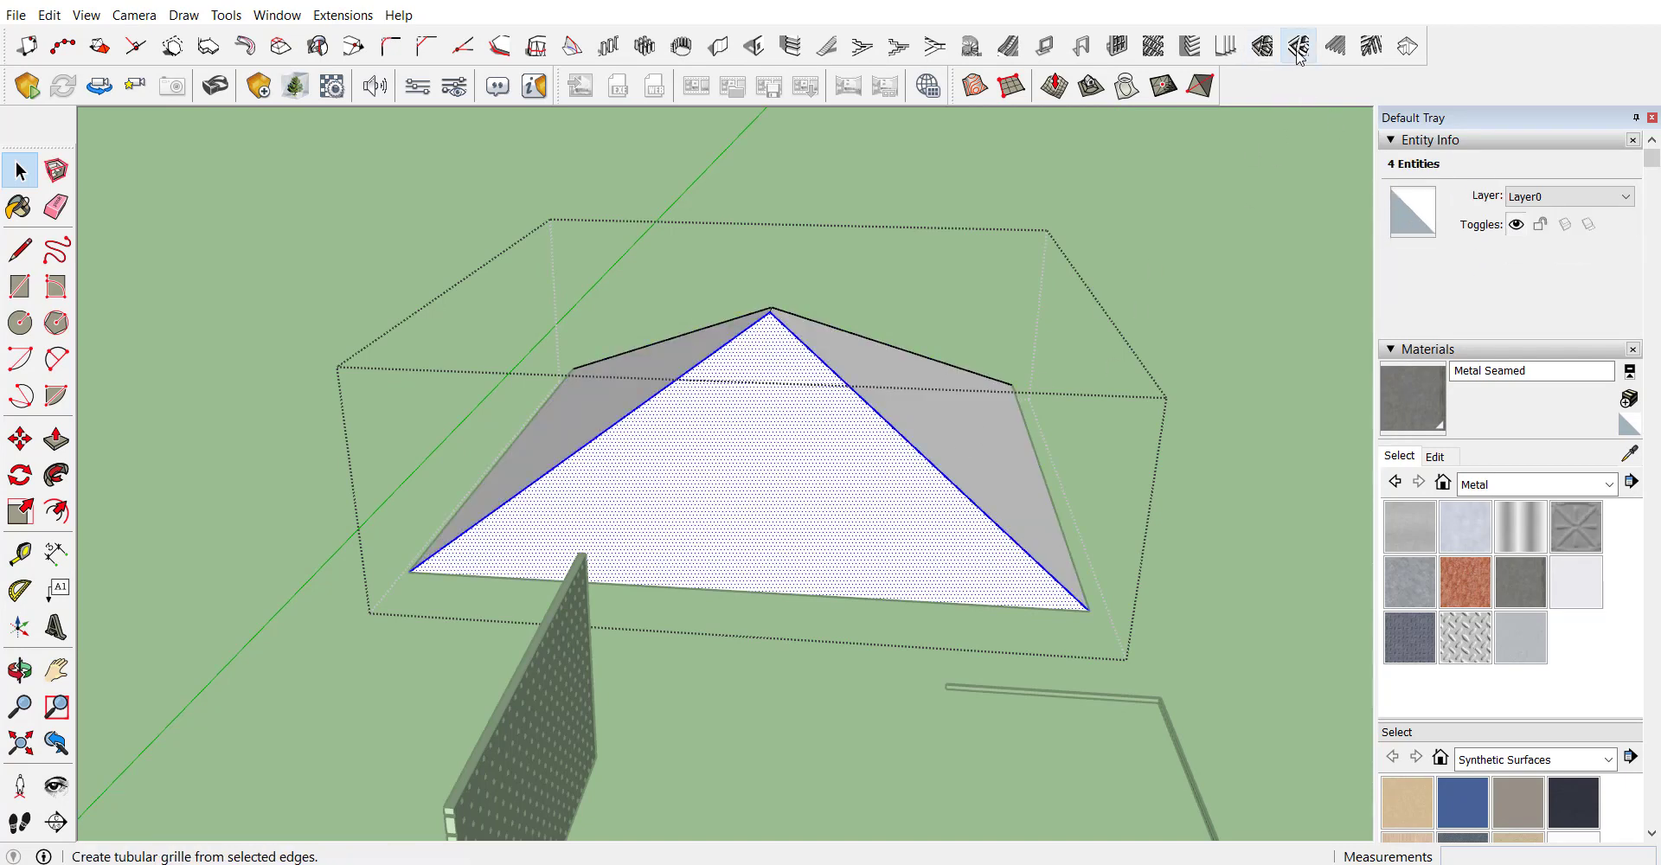
Step: Generate roof rafters with the current sizes across the hip roof's triangular end face
click(1337, 48)
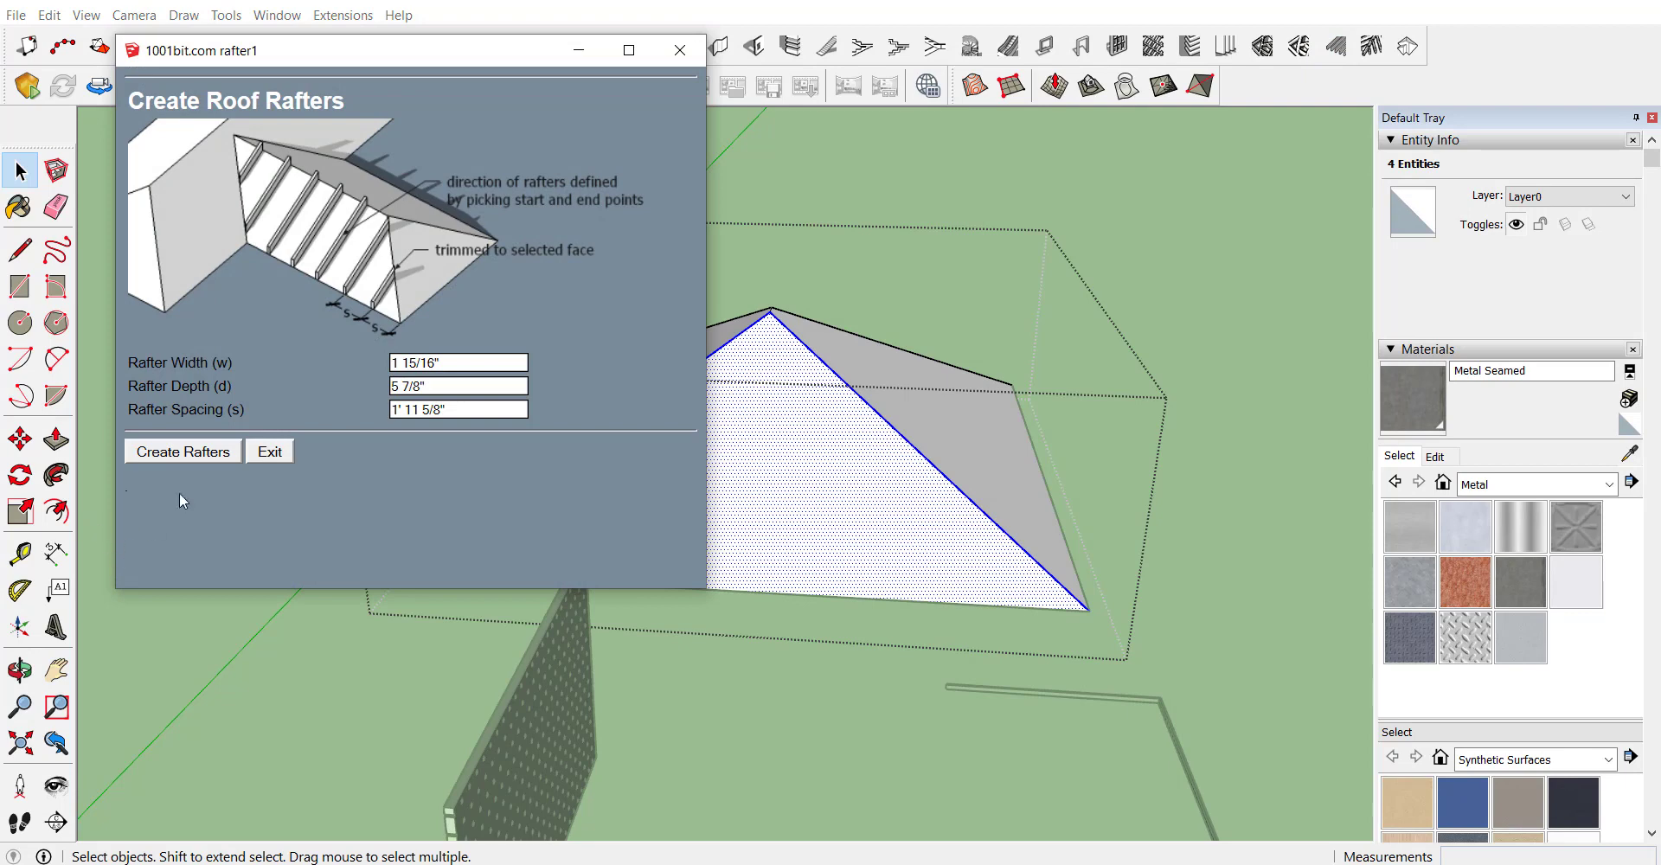
click(206, 454)
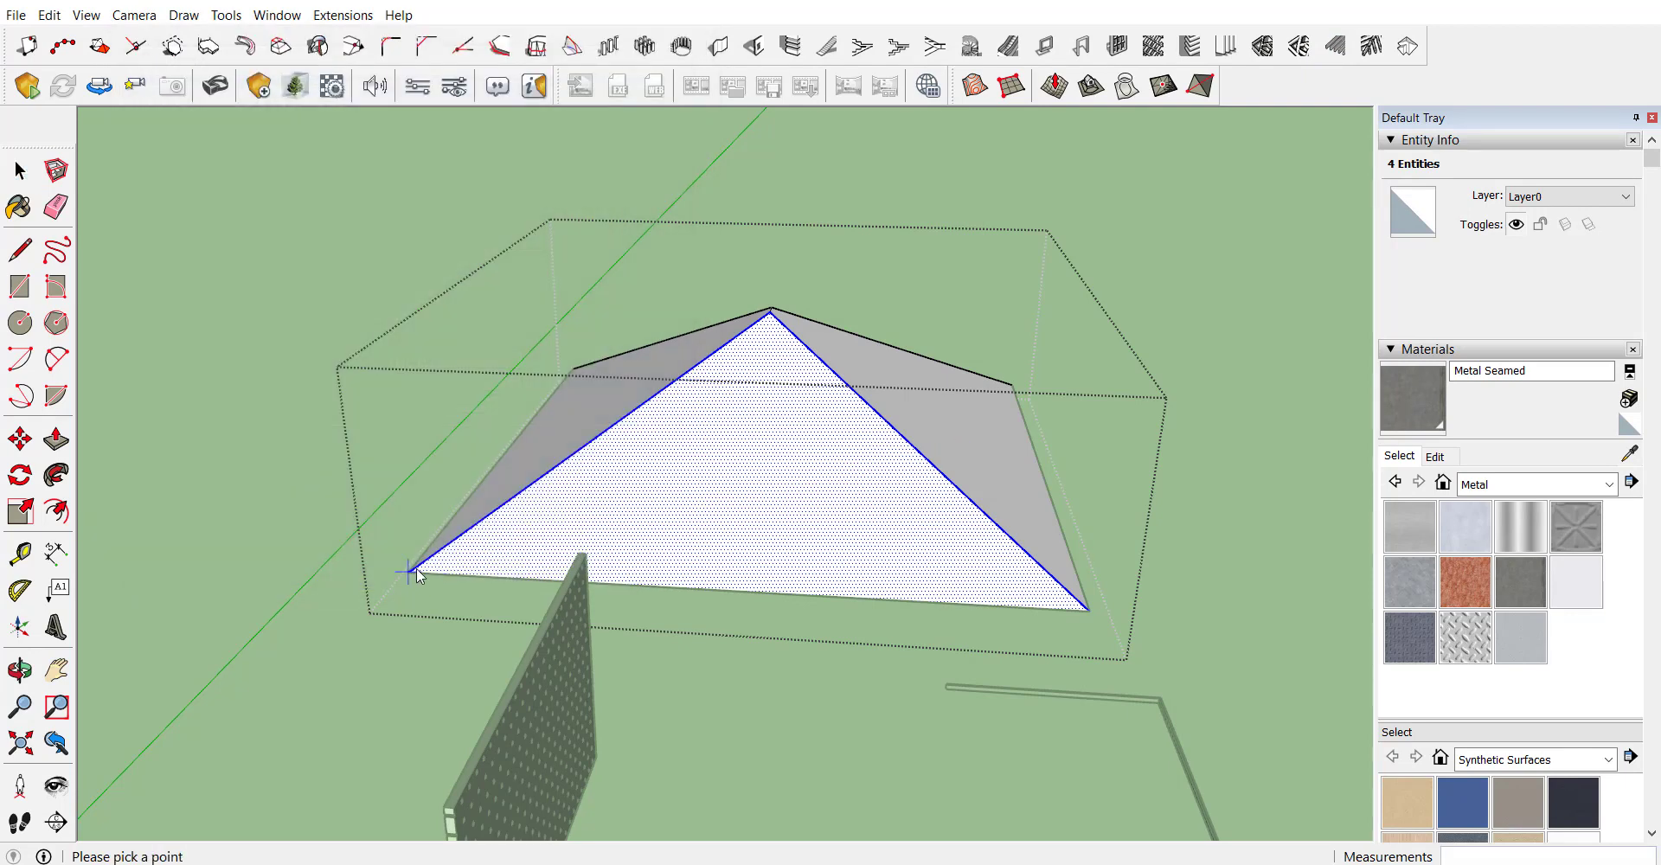
click(770, 313)
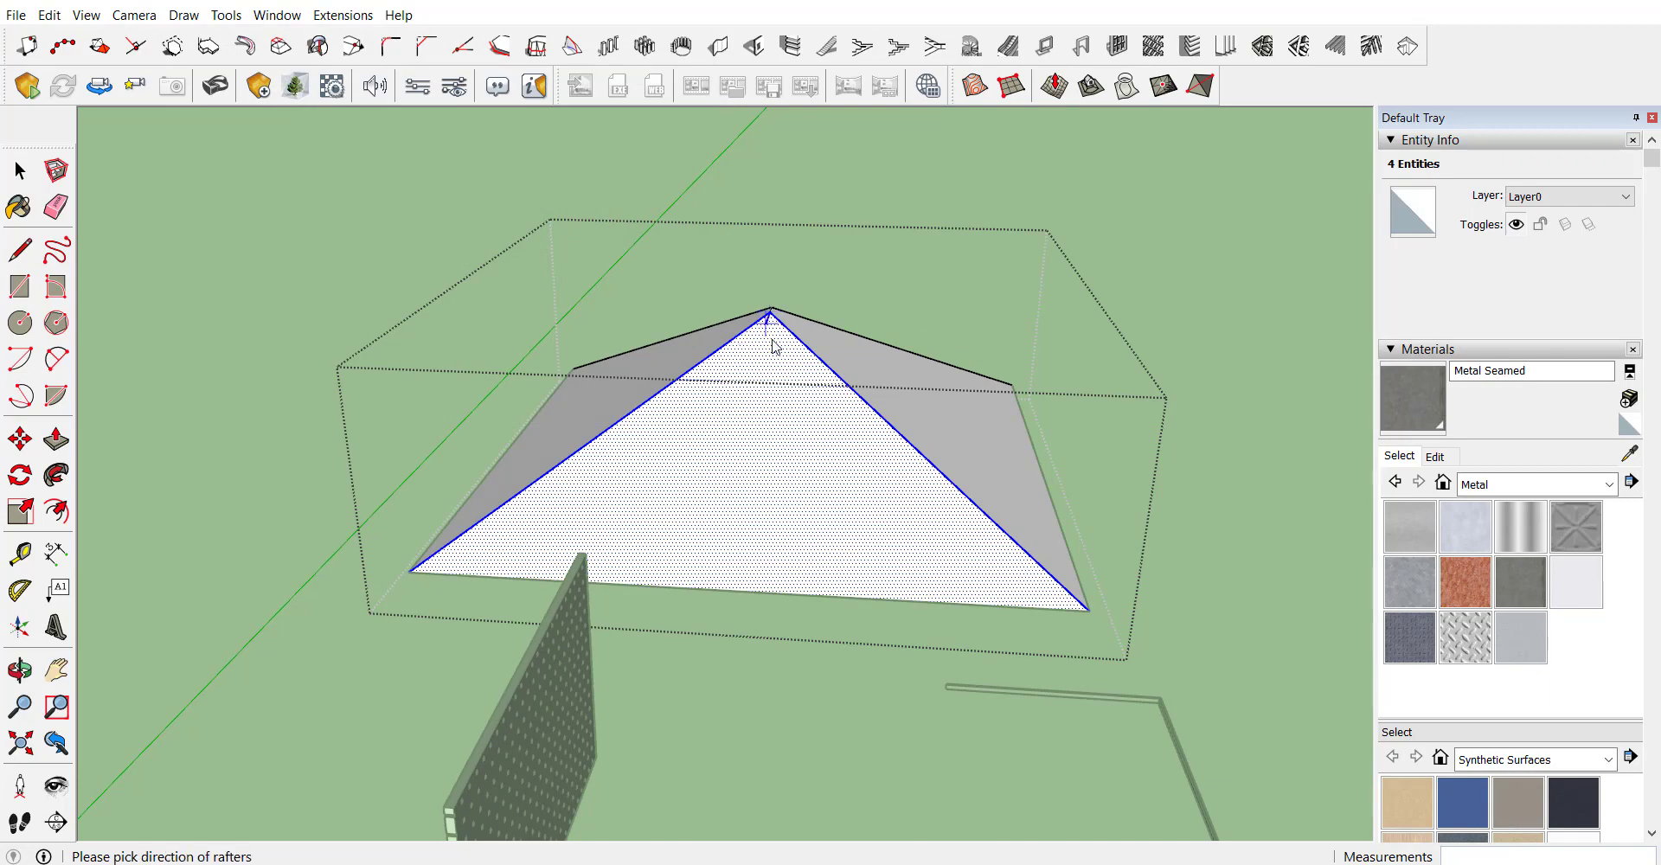
click(765, 452)
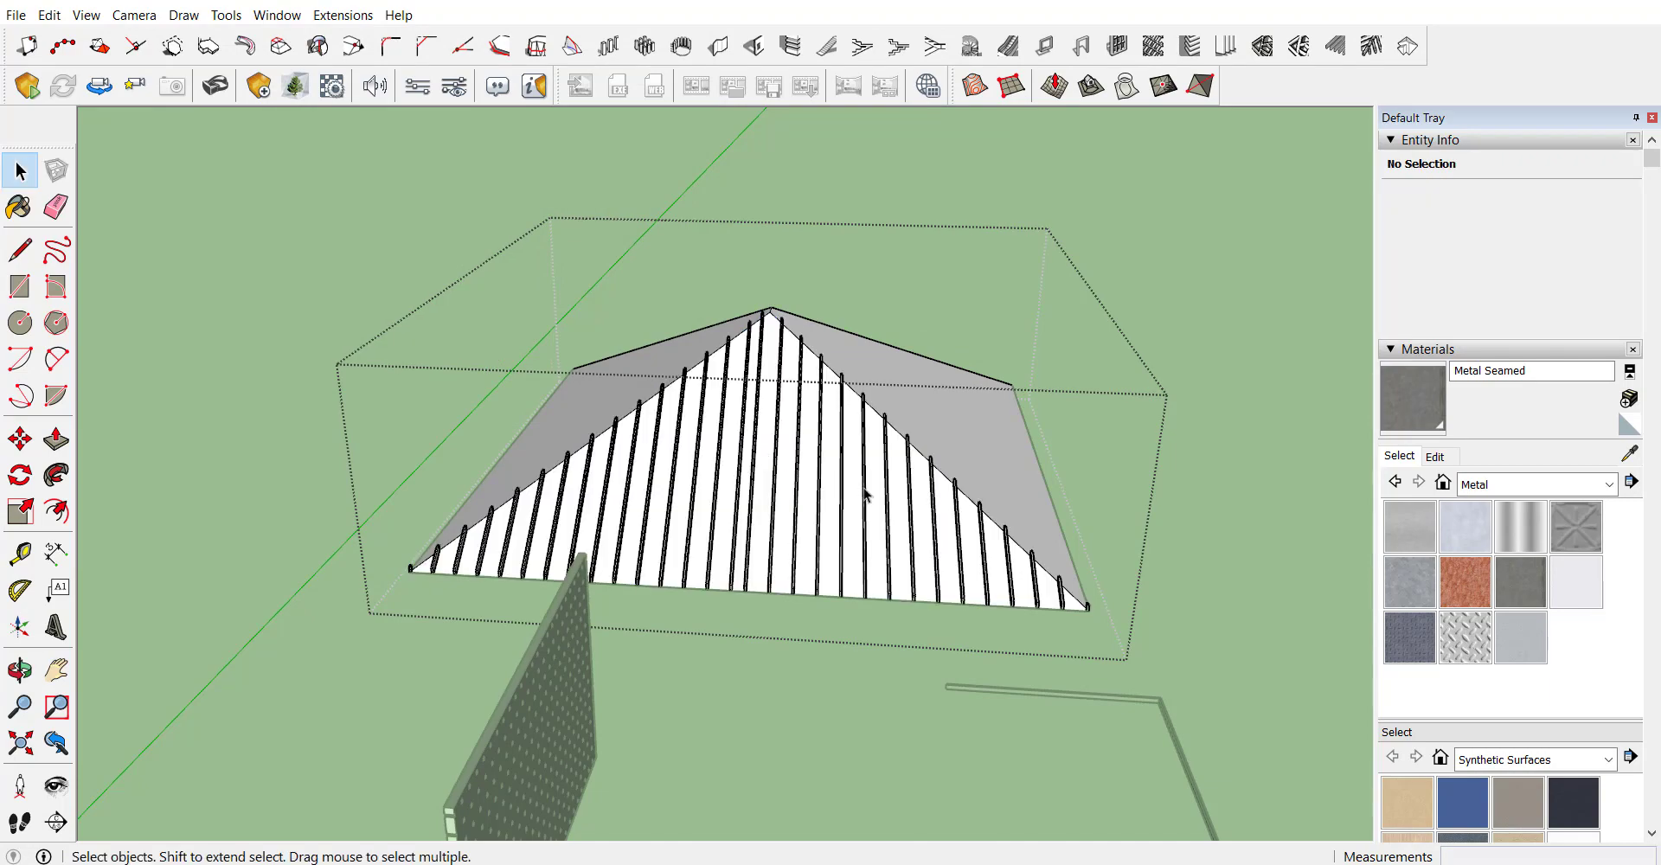
Step: Orbit around to inspect the new rafters, then close the roof group
scroll(865, 494, up, 3)
mouse_move(915, 516)
middle_down()
mouse_move(666, 434)
mouse_move(575, 434)
middle_up()
scroll(520, 497, up, 5)
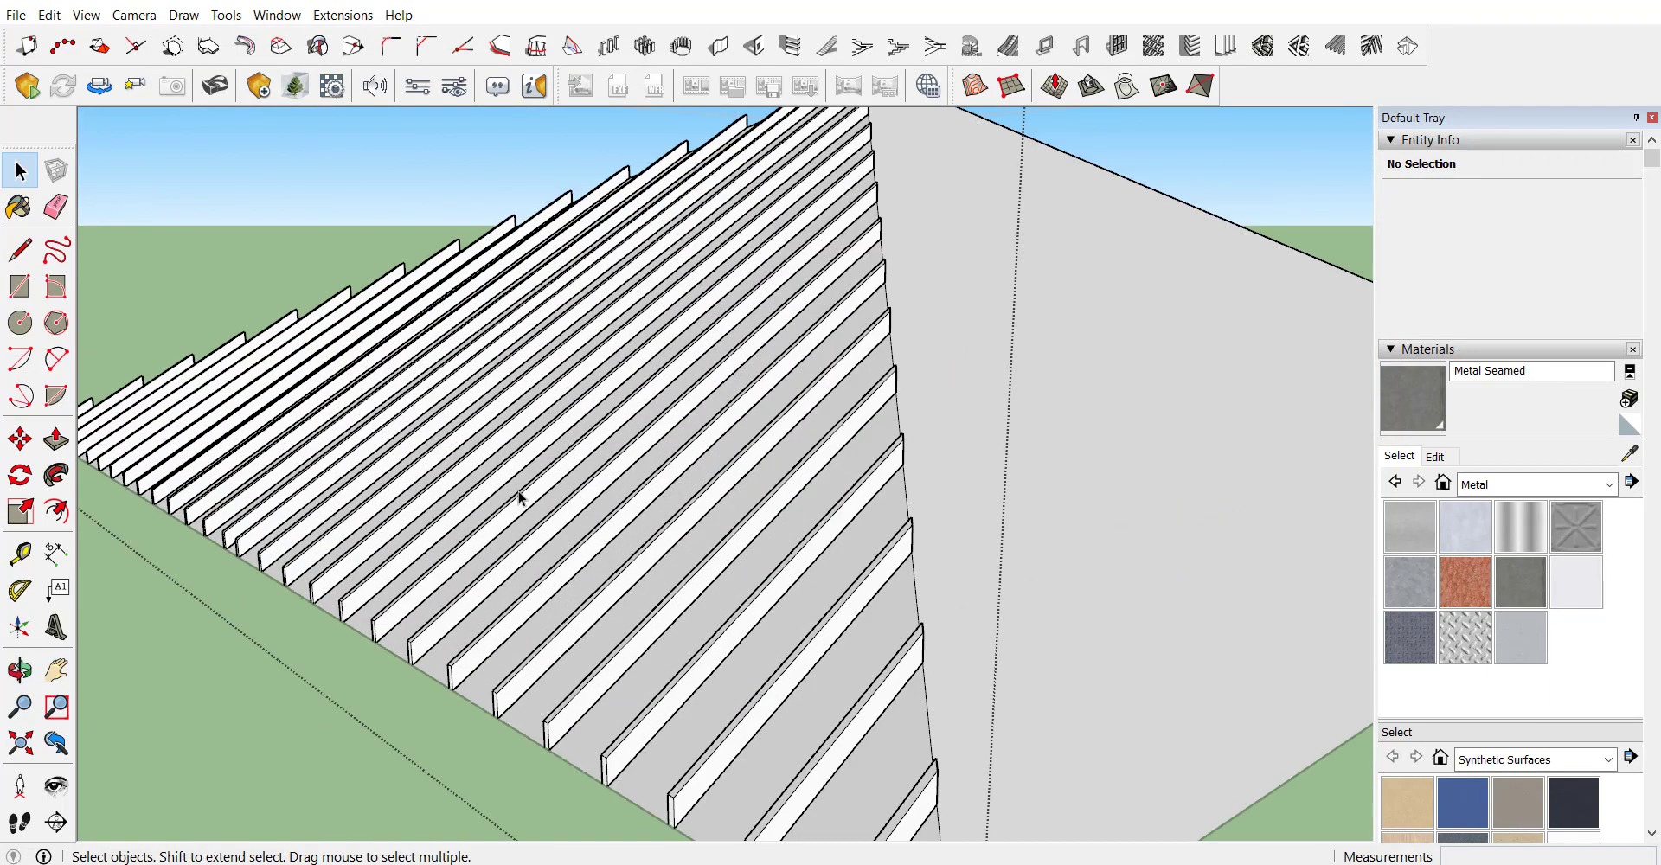
scroll(742, 597, down, 5)
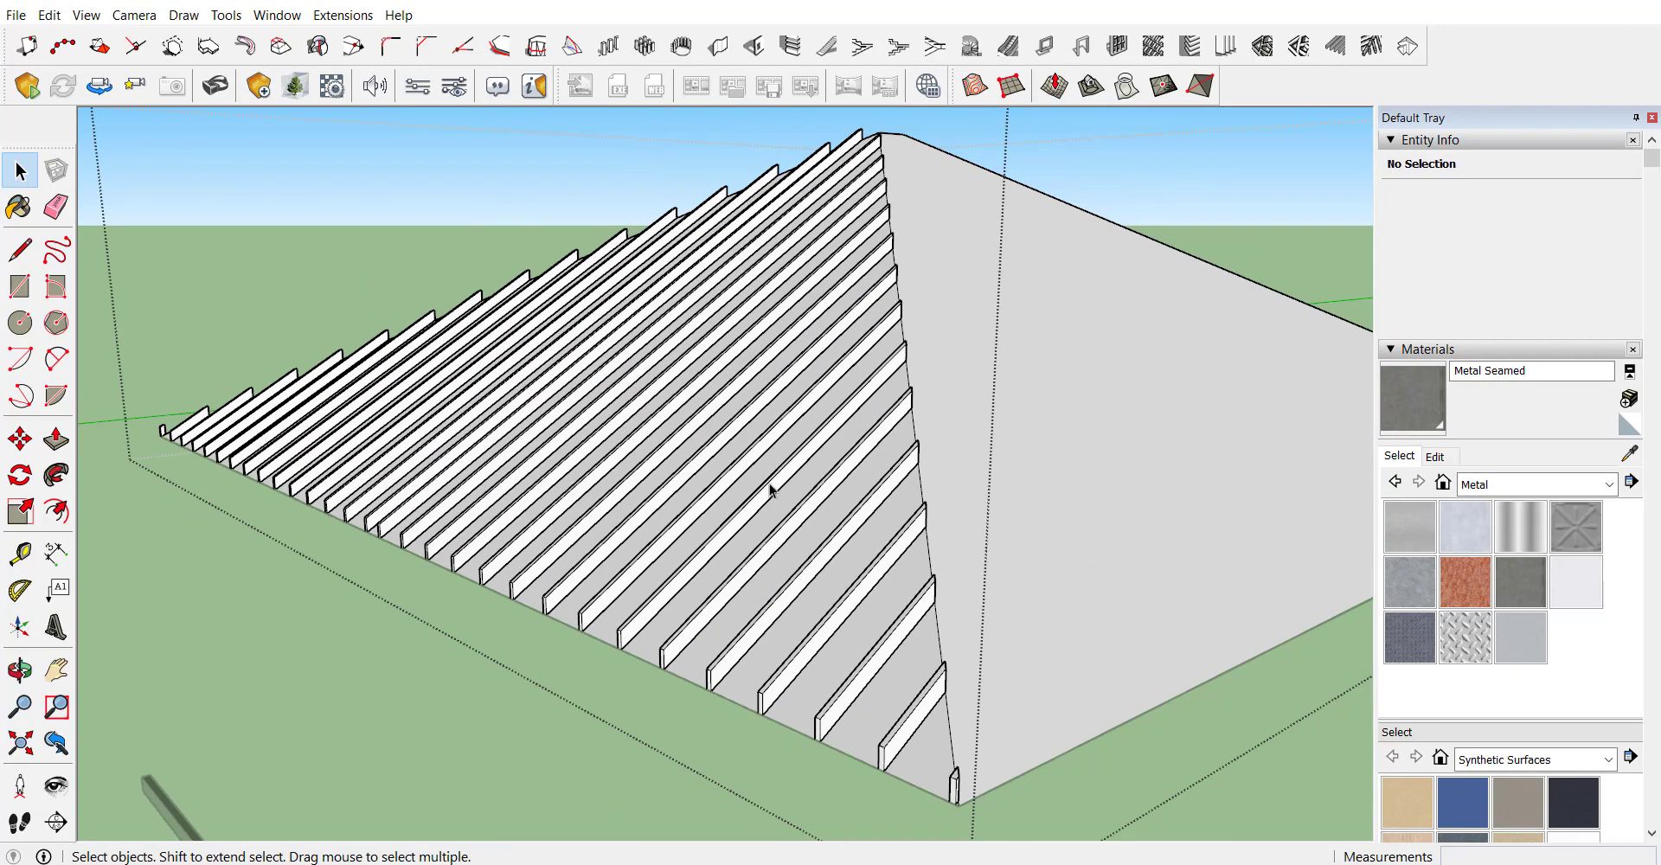
middle_drag(767, 482, 1064, 474)
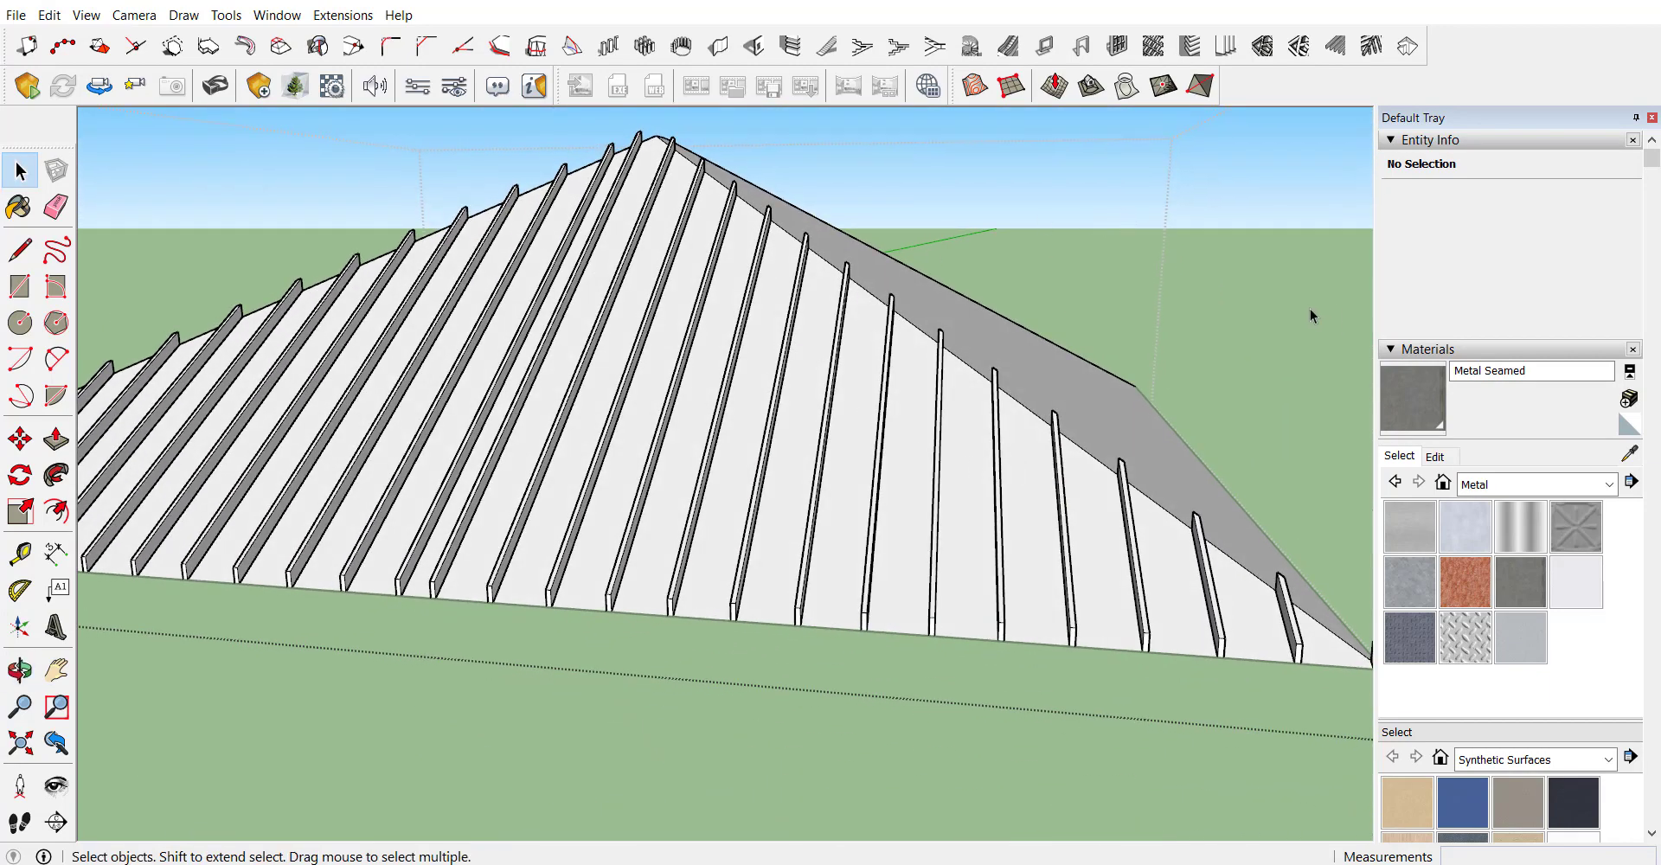
scroll(484, 450, down, 4)
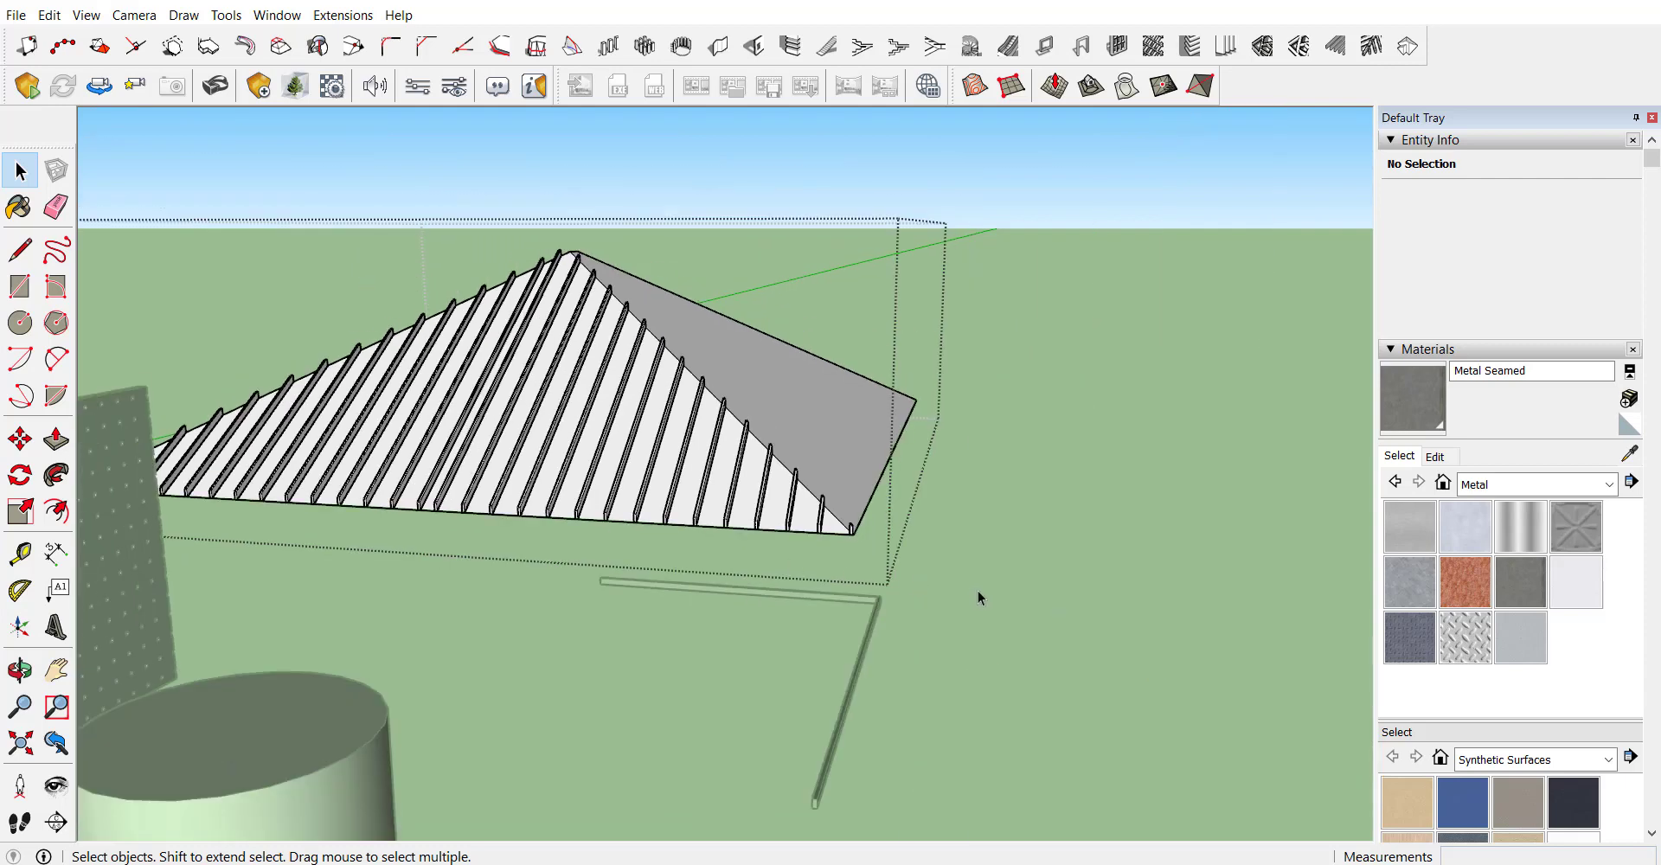
click(977, 597)
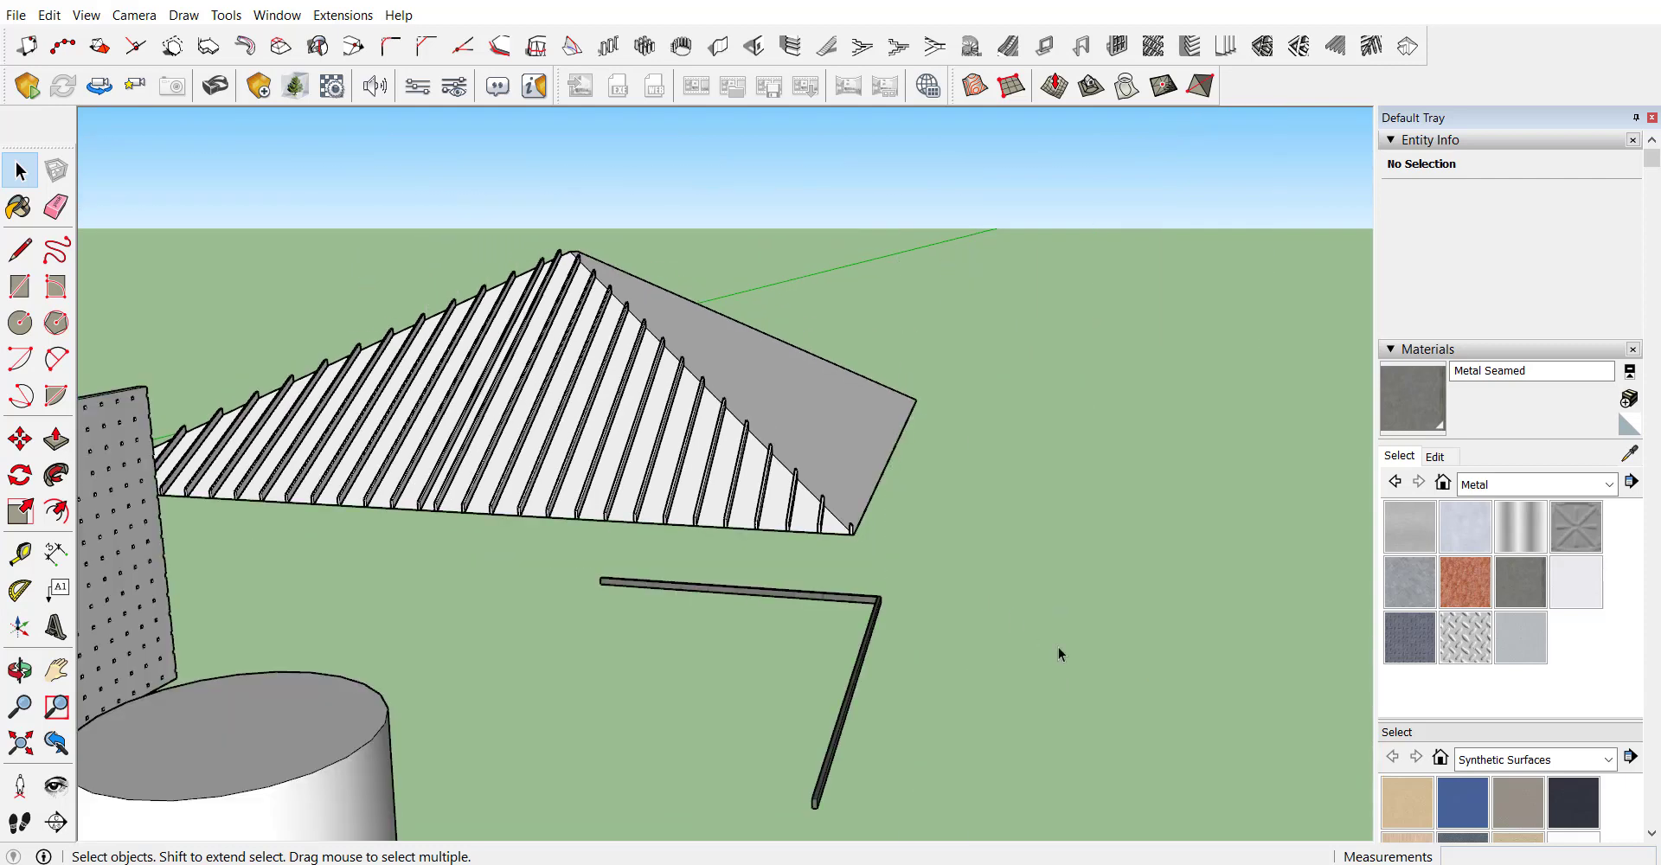